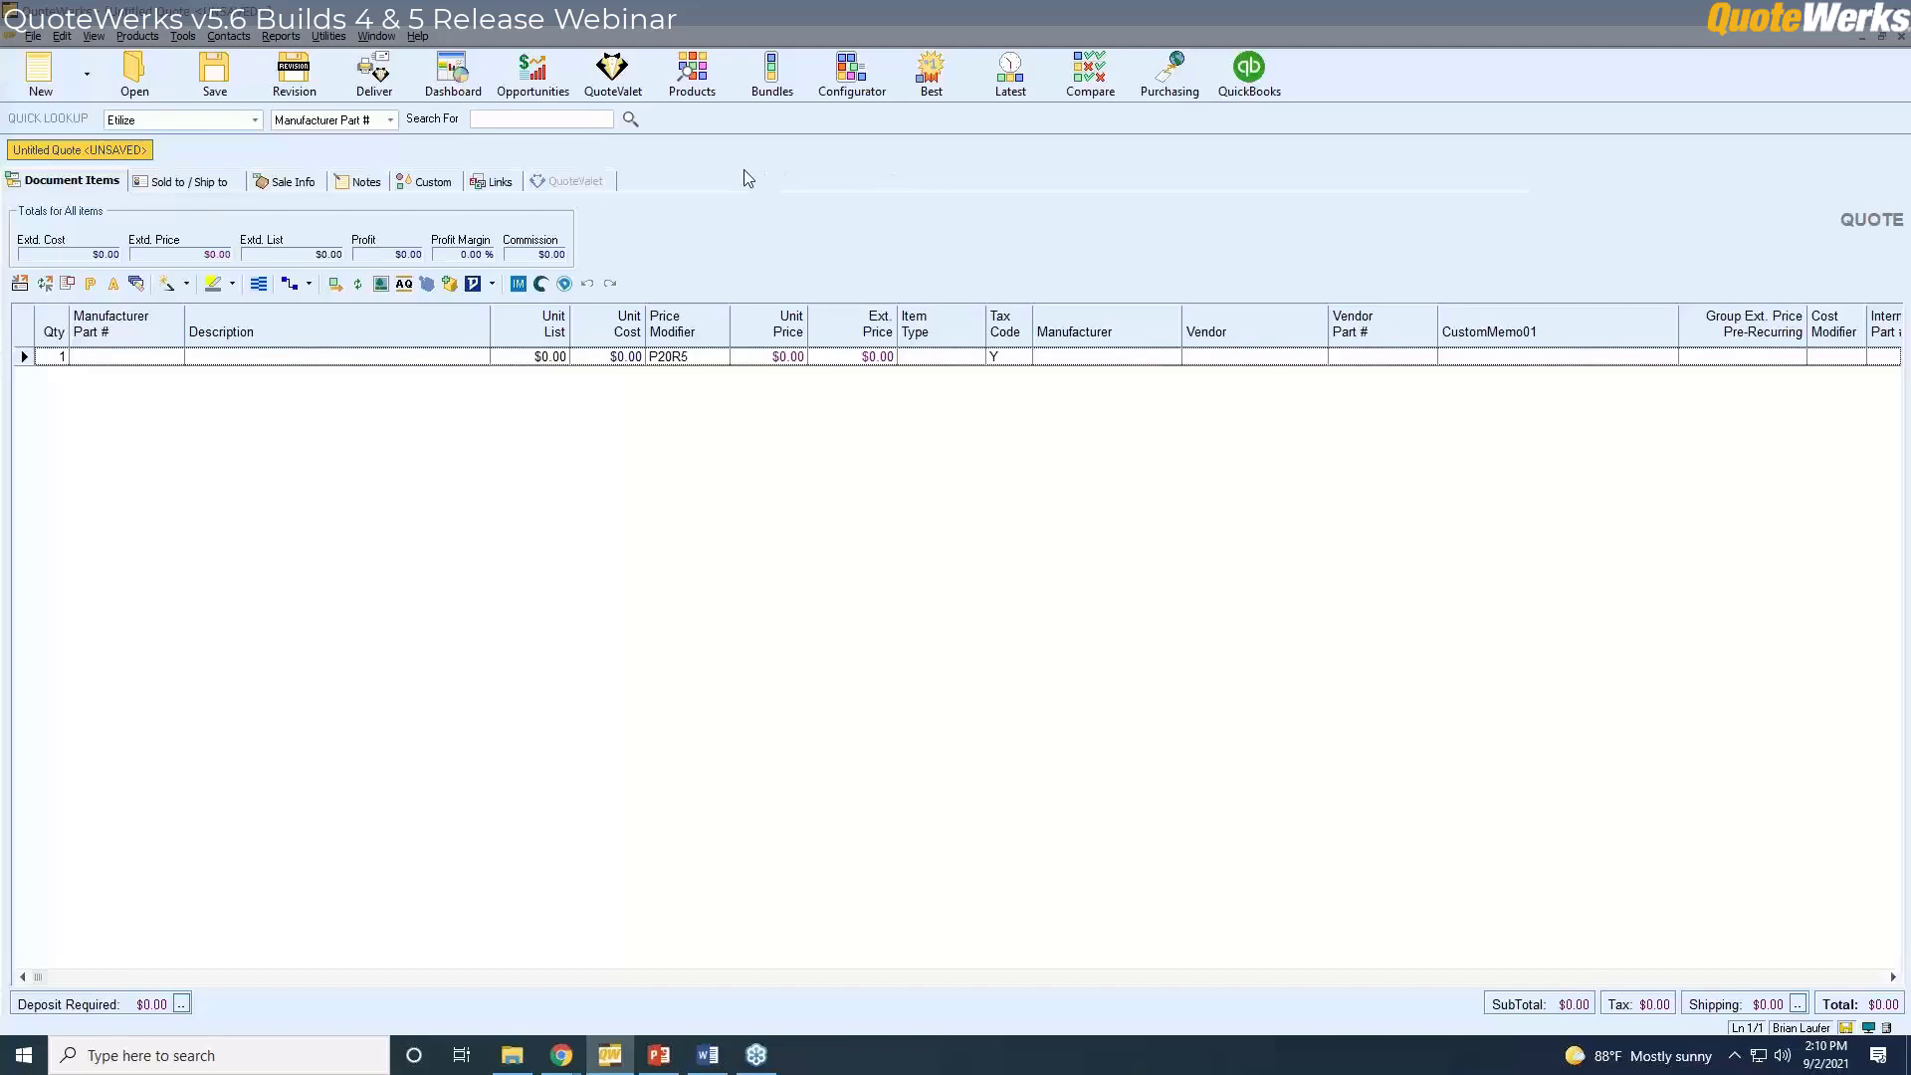
# Add items 14AF42, MD20FL1, MV20FM4 and CT20DC50 from the Our Products database to the quote, without saving the quote.
pyautogui.click(694, 86)
pyautogui.click(210, 472)
pyautogui.click(430, 505)
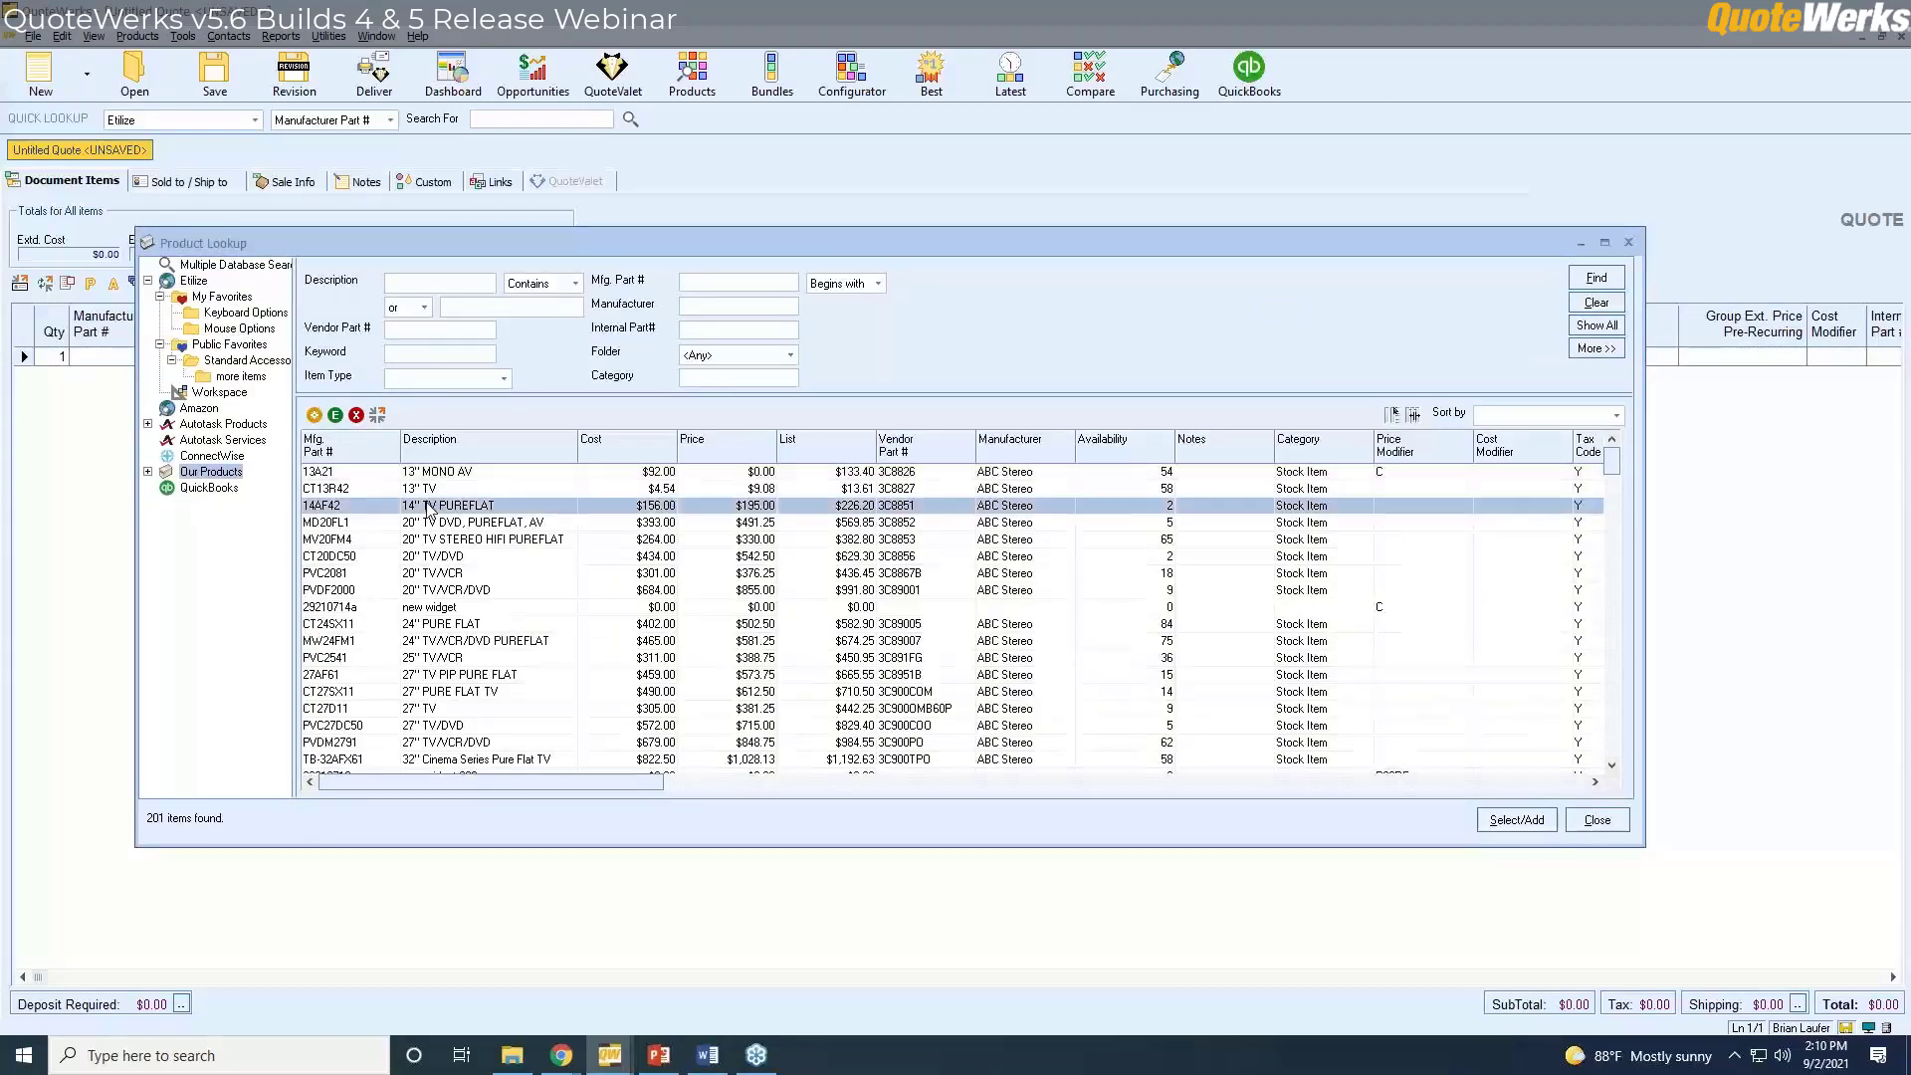
pyautogui.keyDown('shift'); pyautogui.click(454, 558); pyautogui.keyUp('shift')
pyautogui.rightClick(462, 558)
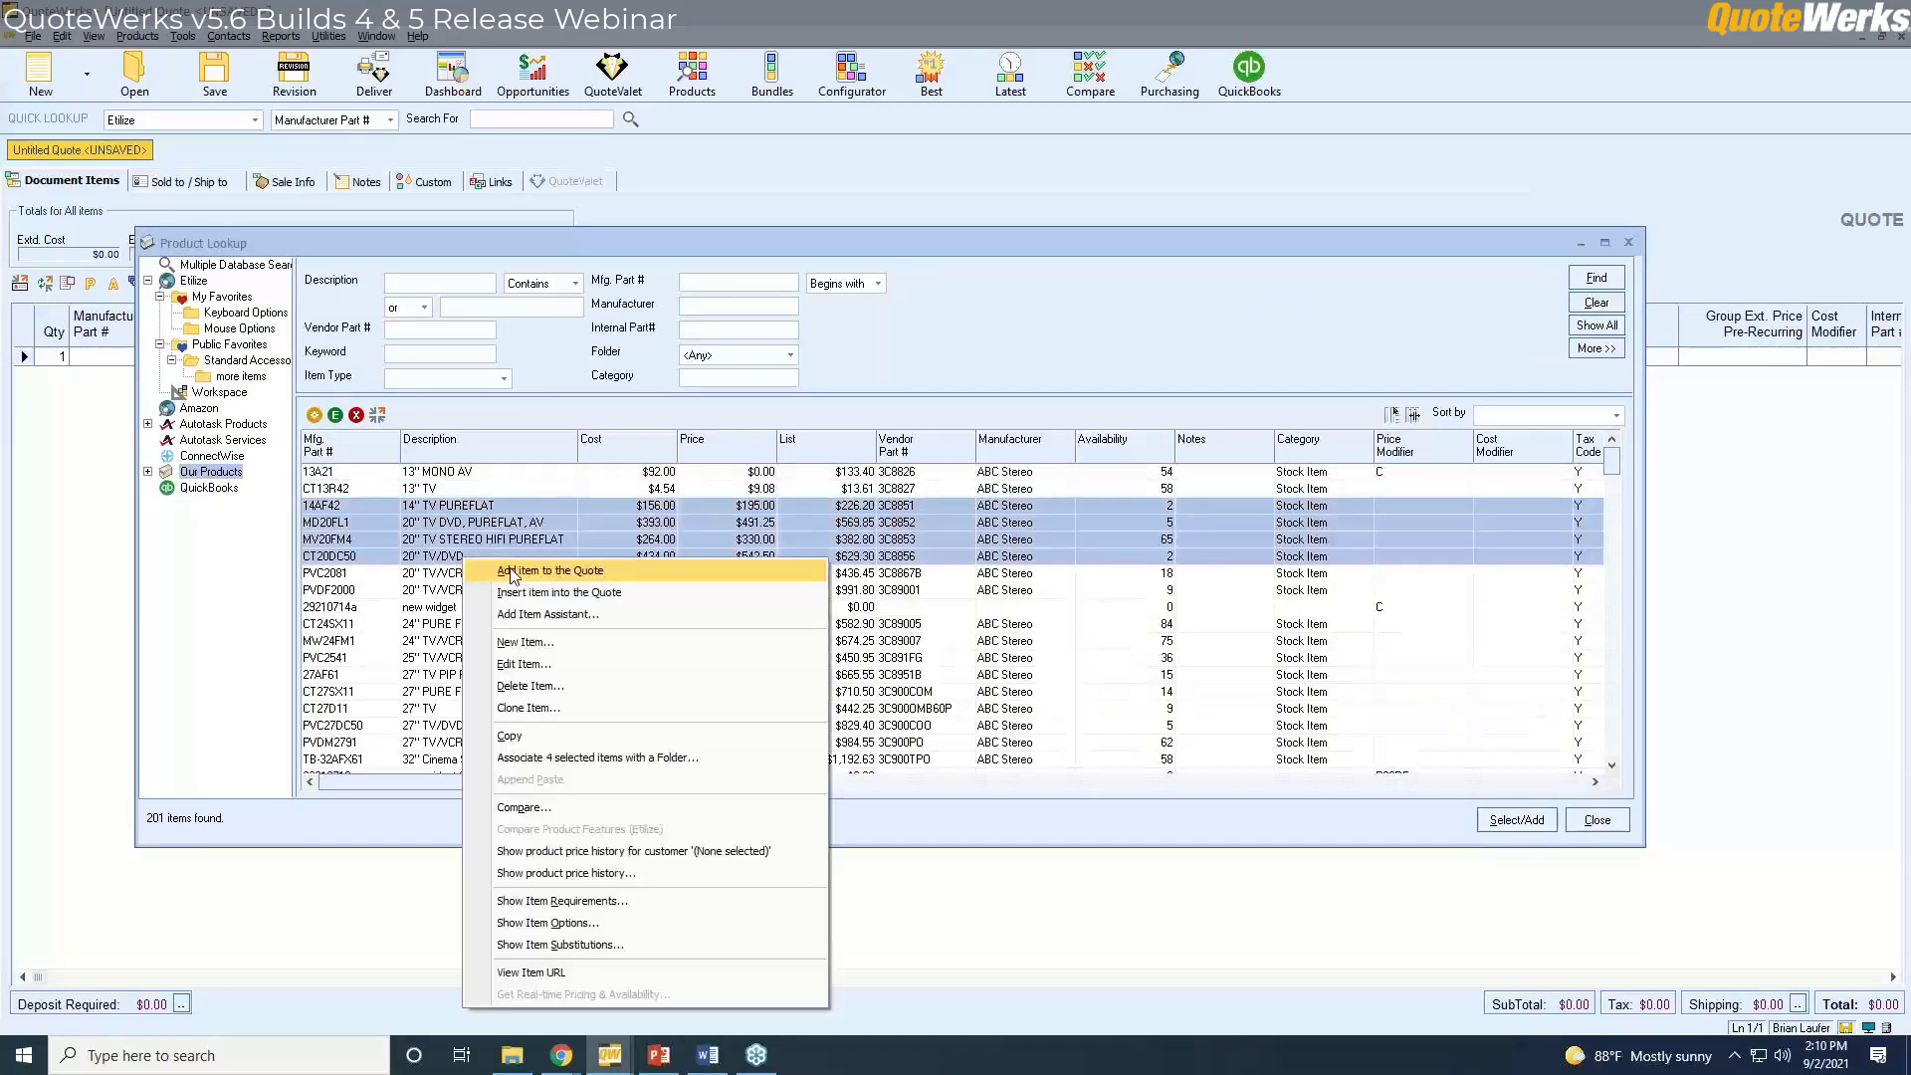
pyautogui.click(542, 579)
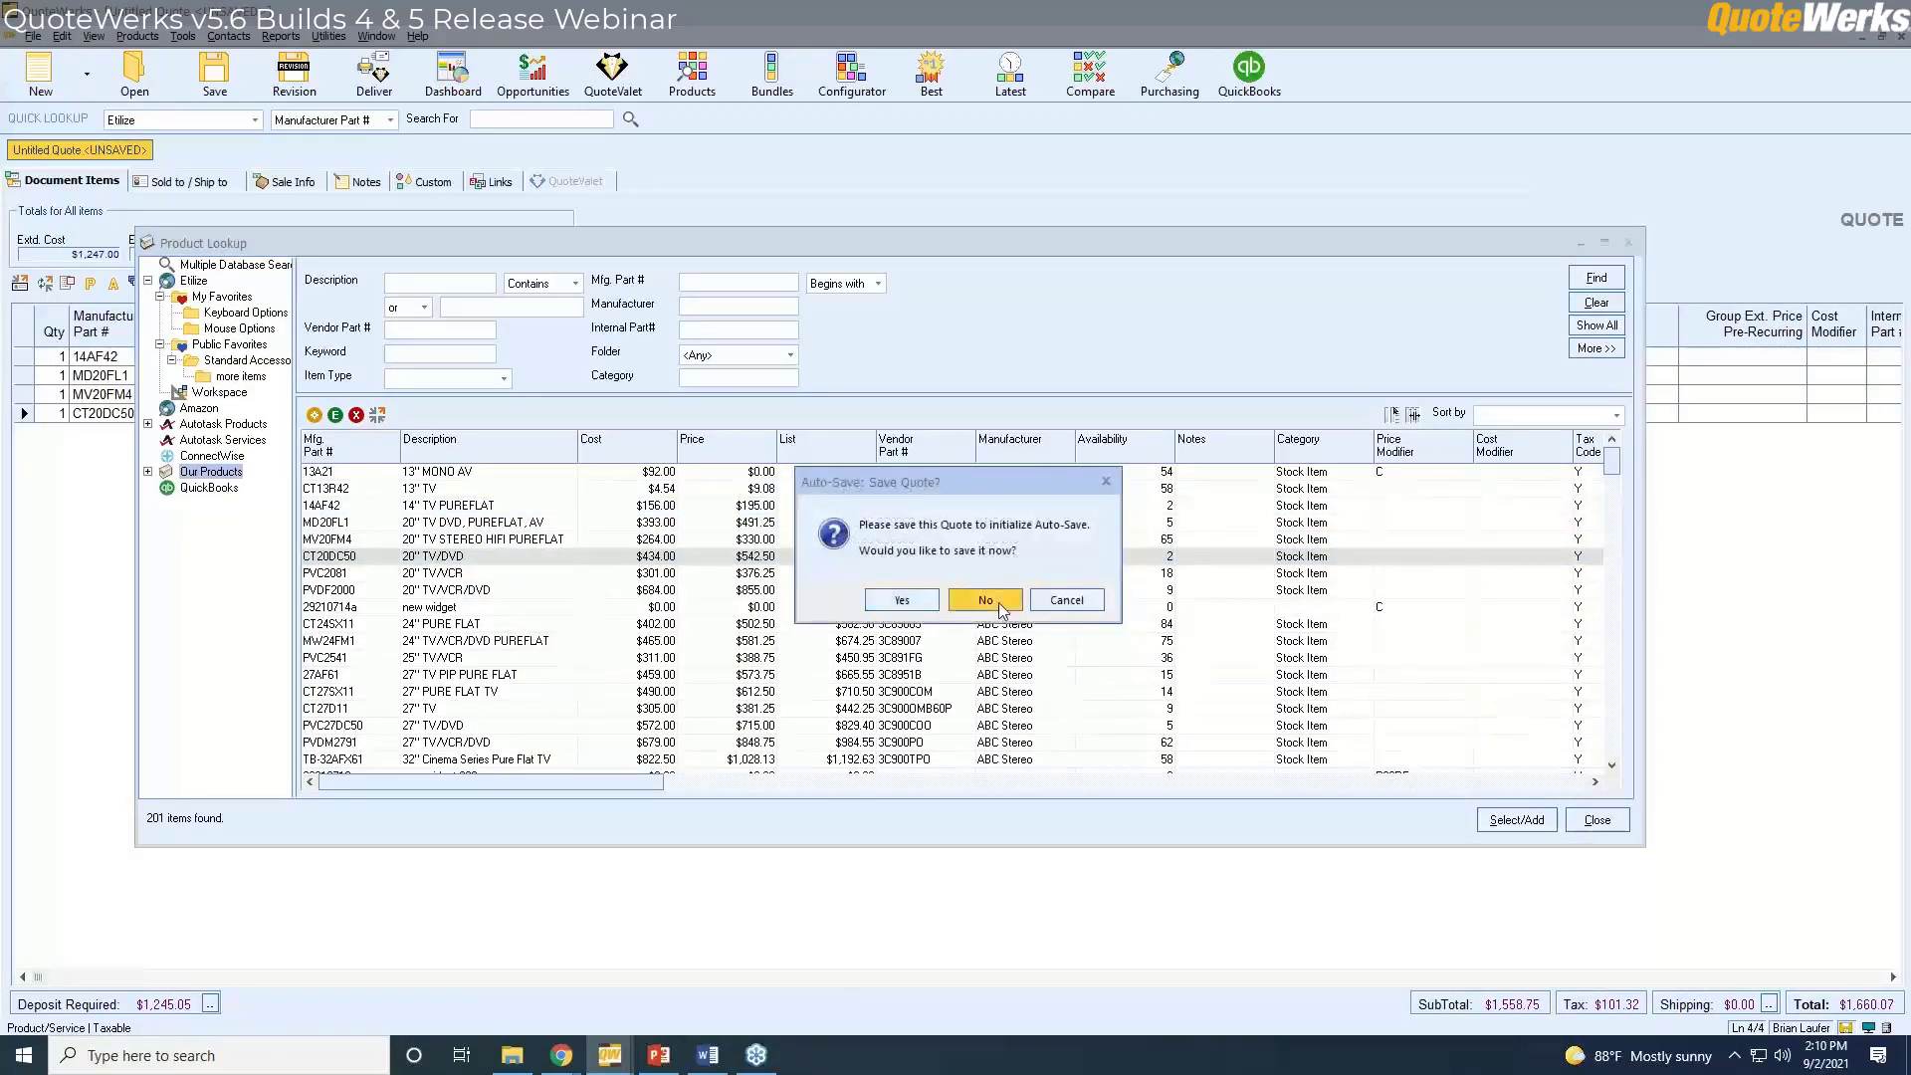
pyautogui.click(985, 604)
pyautogui.click(1597, 819)
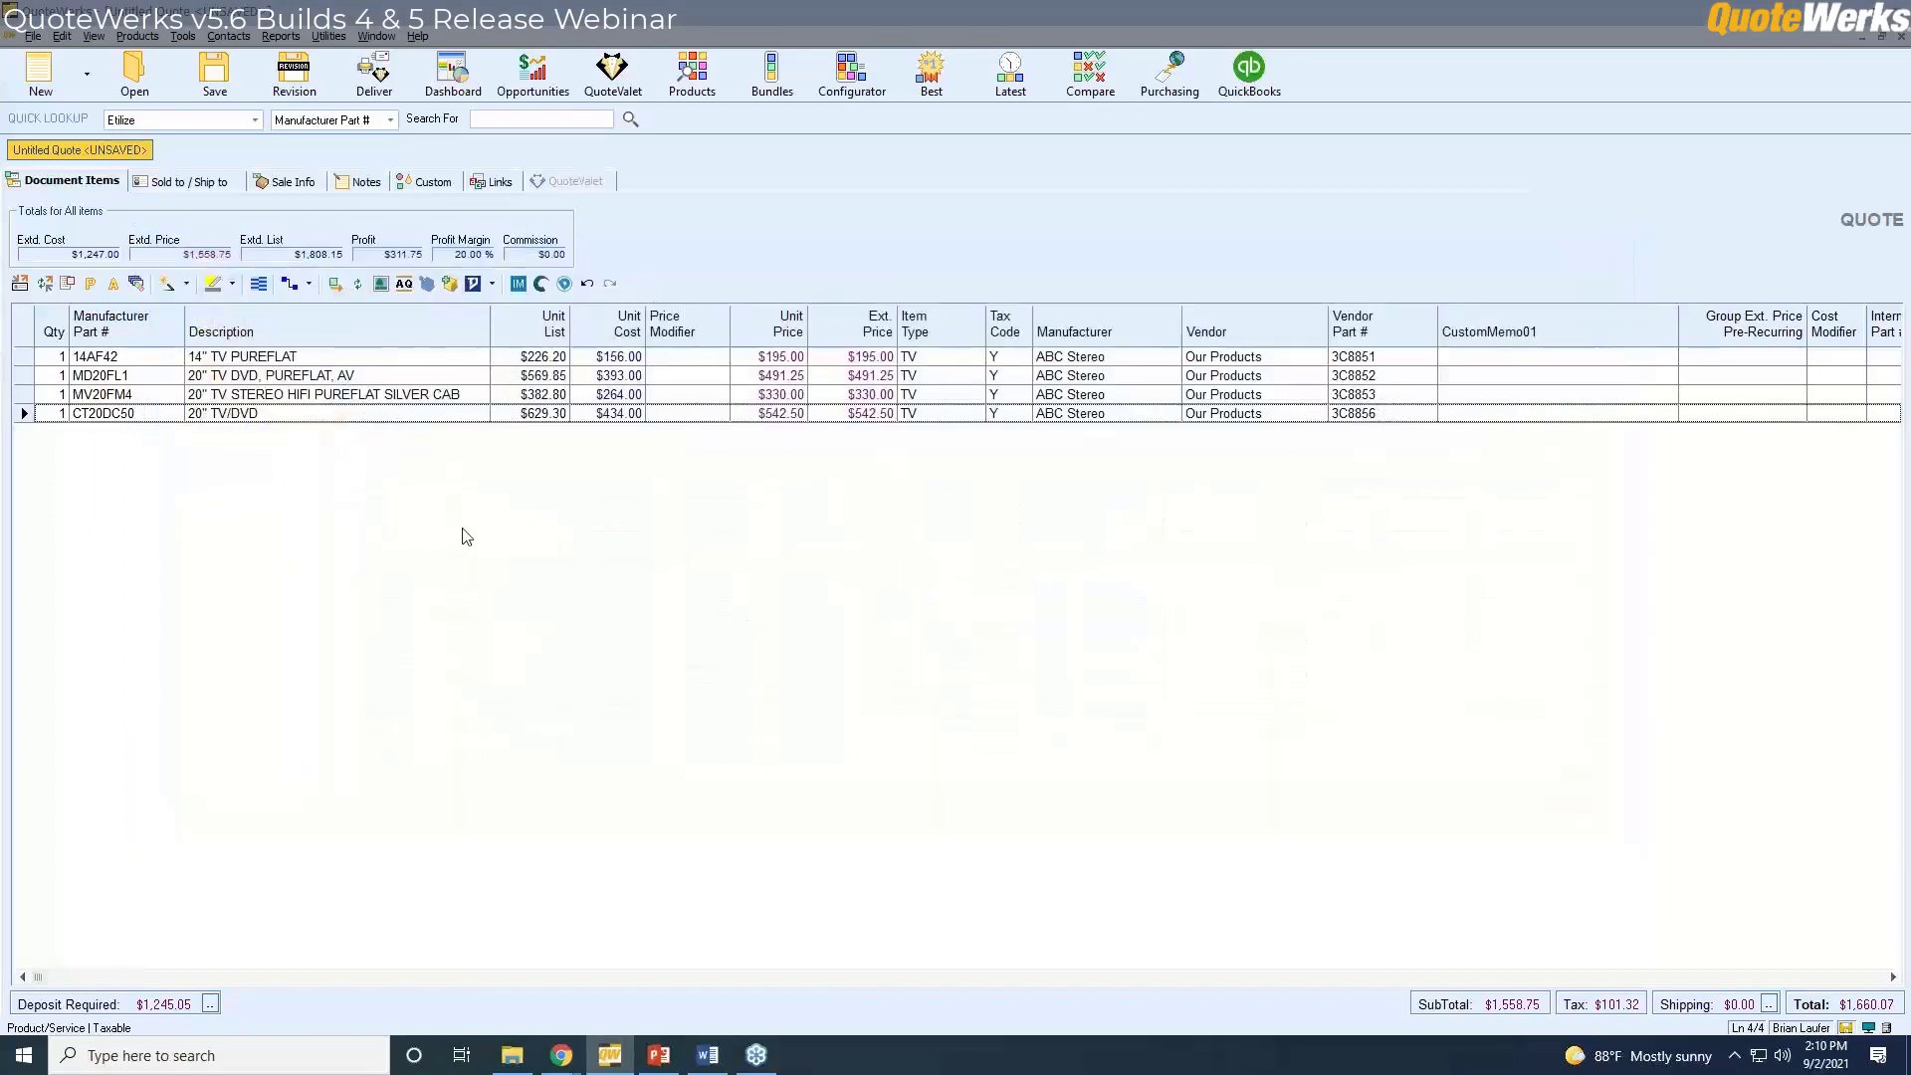
# Mark the MV20FM4 20" TV Stereo HiFi line as optional in its line attributes.
pyautogui.doubleClick(24, 395)
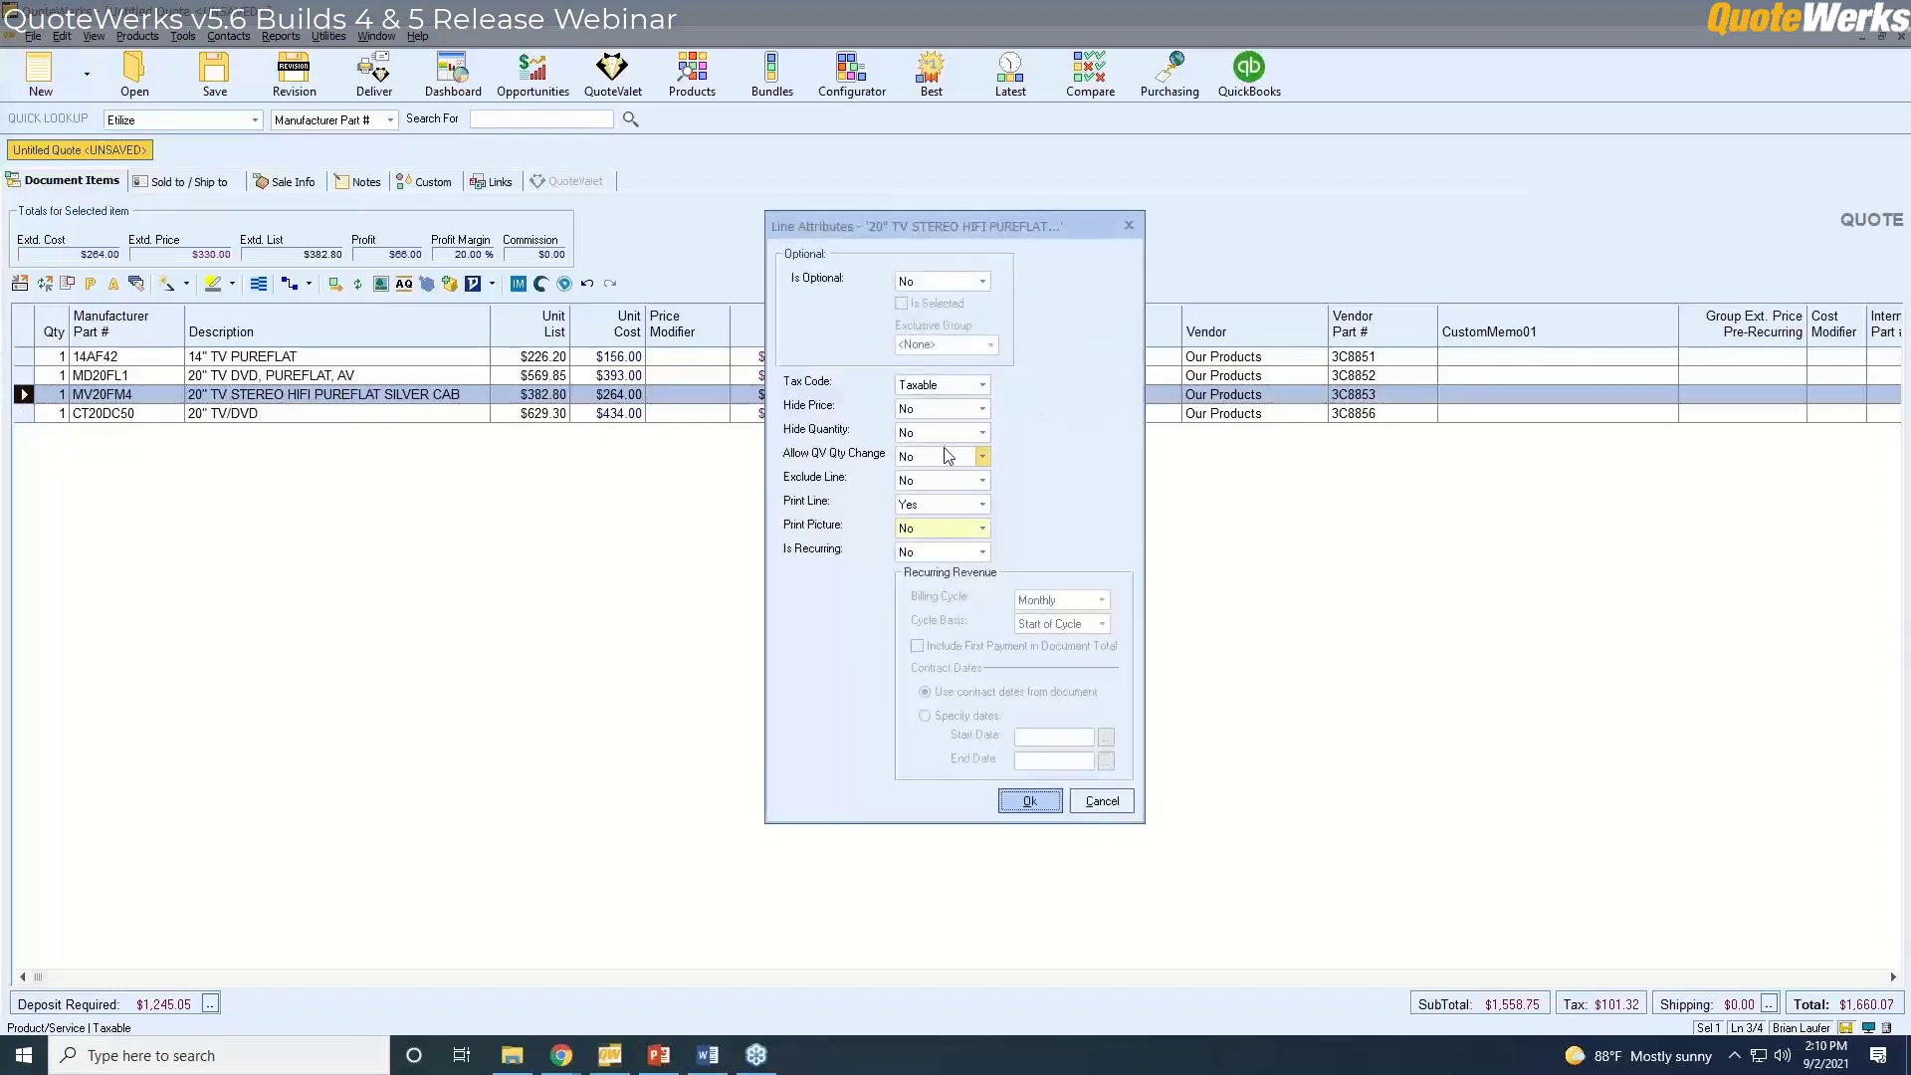
pyautogui.click(982, 281)
pyautogui.click(953, 315)
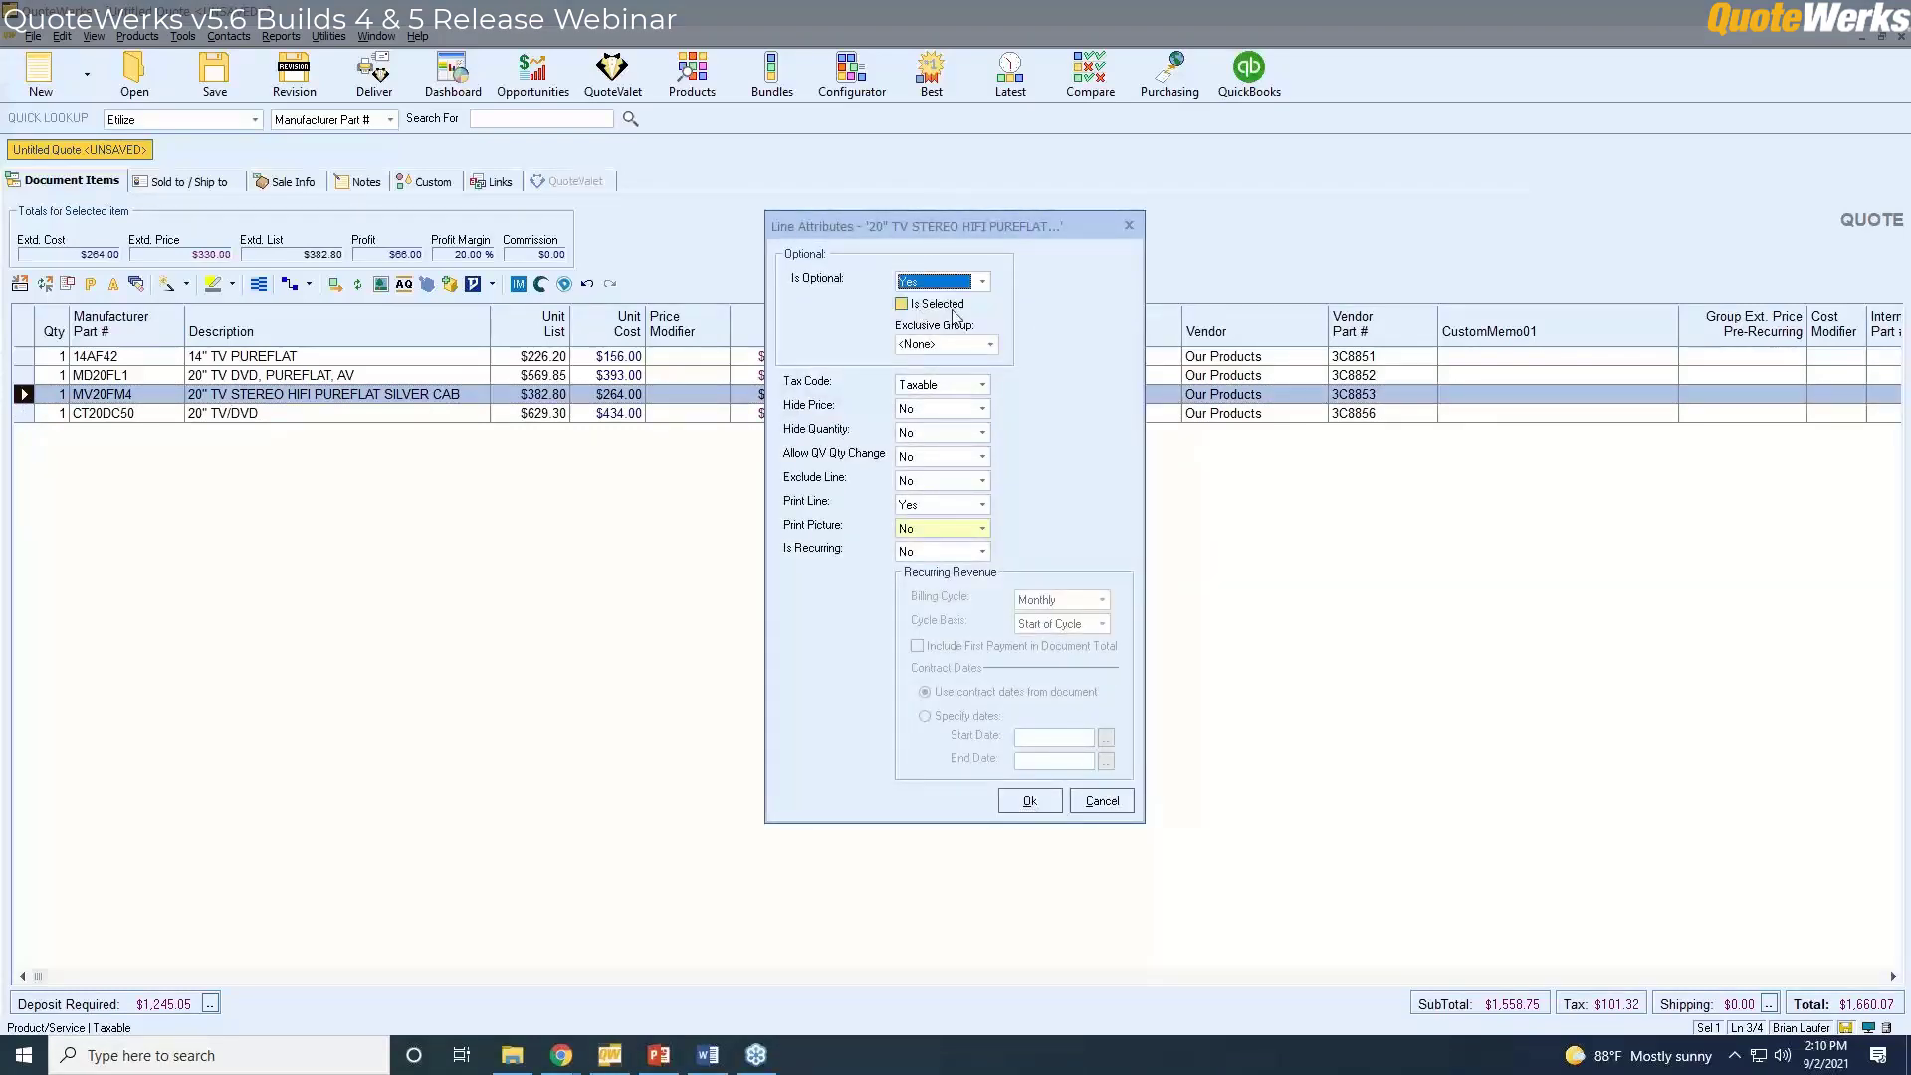
pyautogui.click(1026, 806)
# Add the comment line "Optional Item" above MV20FM4 and reorder the lines so CT20DC50 comes second.
pyautogui.rightClick(24, 395)
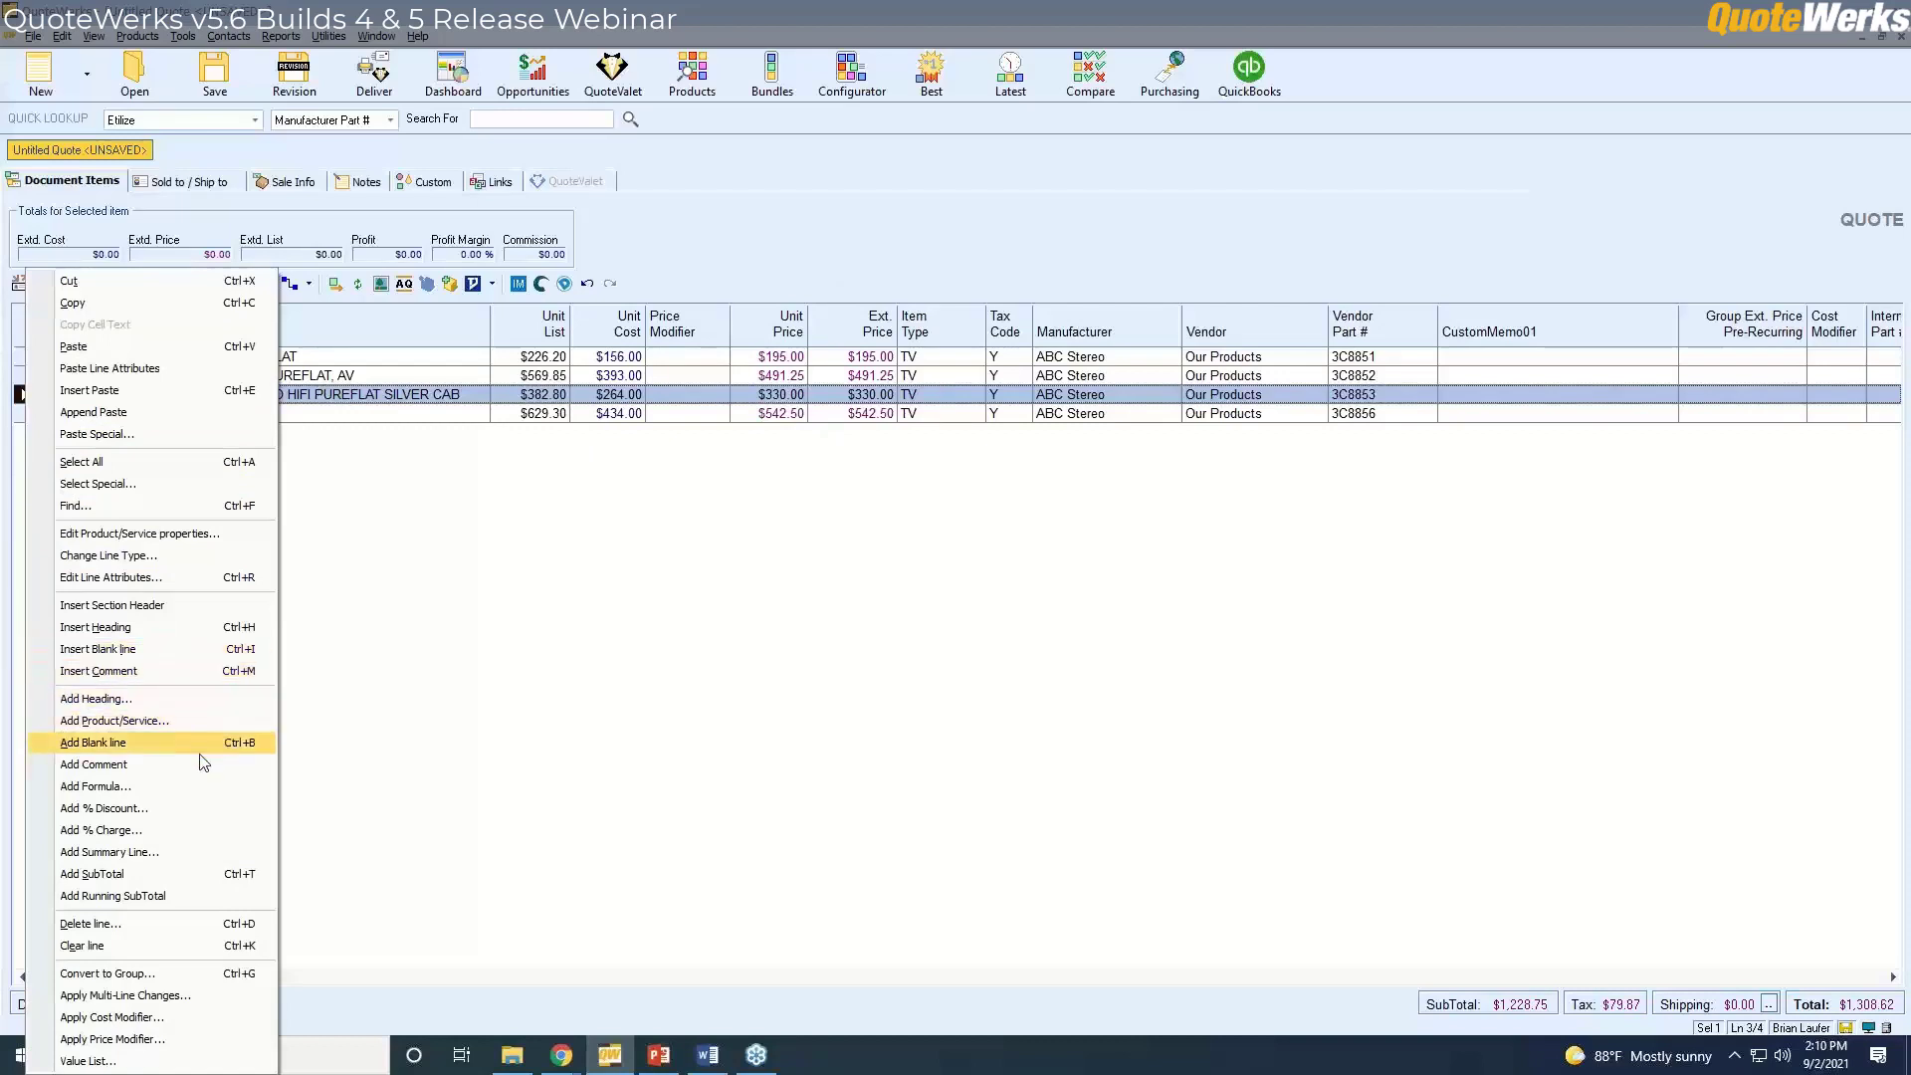
pyautogui.click(182, 767)
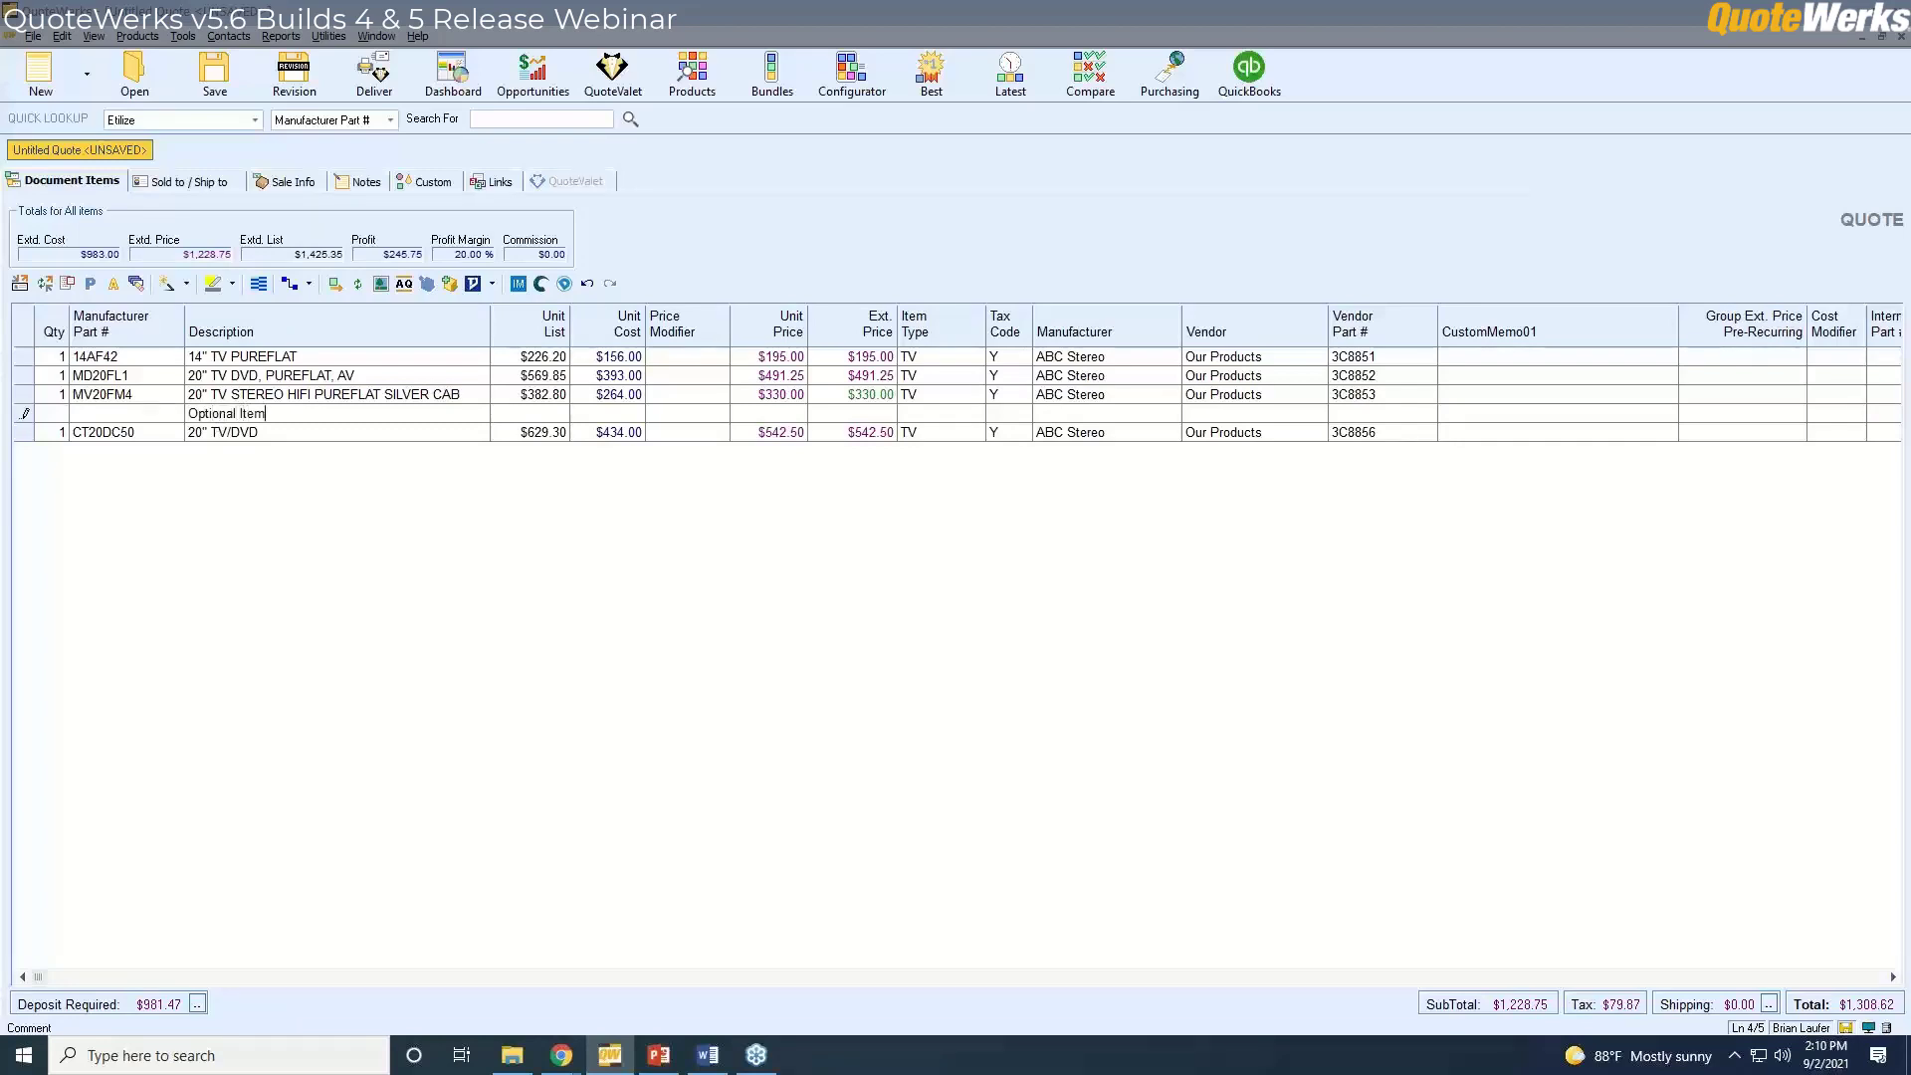
pyautogui.click(22, 395)
pyautogui.moveTo(22, 395)
pyautogui.mouseDown()
pyautogui.moveTo(26, 434)
pyautogui.moveTo(24, 370)
pyautogui.mouseUp()
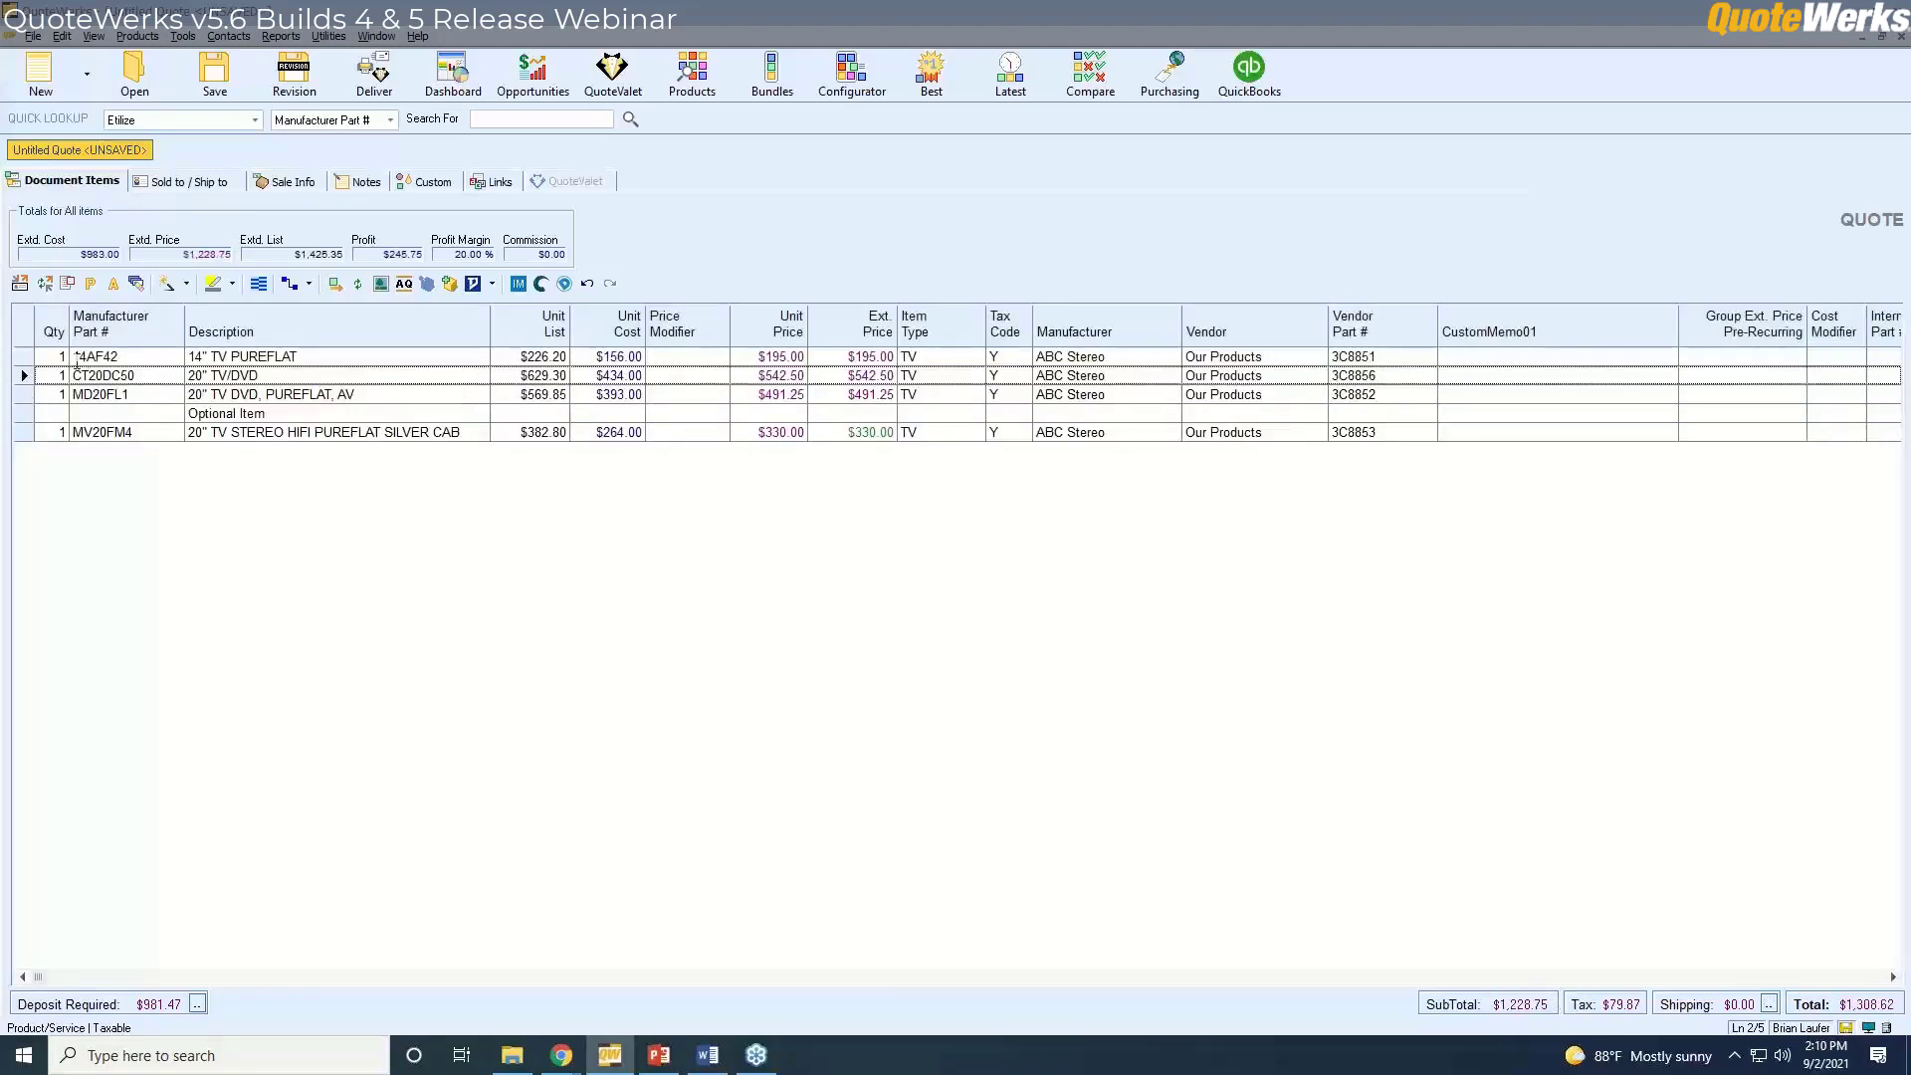
# Allow QuoteValet quantity changes on the CT20DC50 20" TV/DVD line.
pyautogui.doubleClick(25, 375)
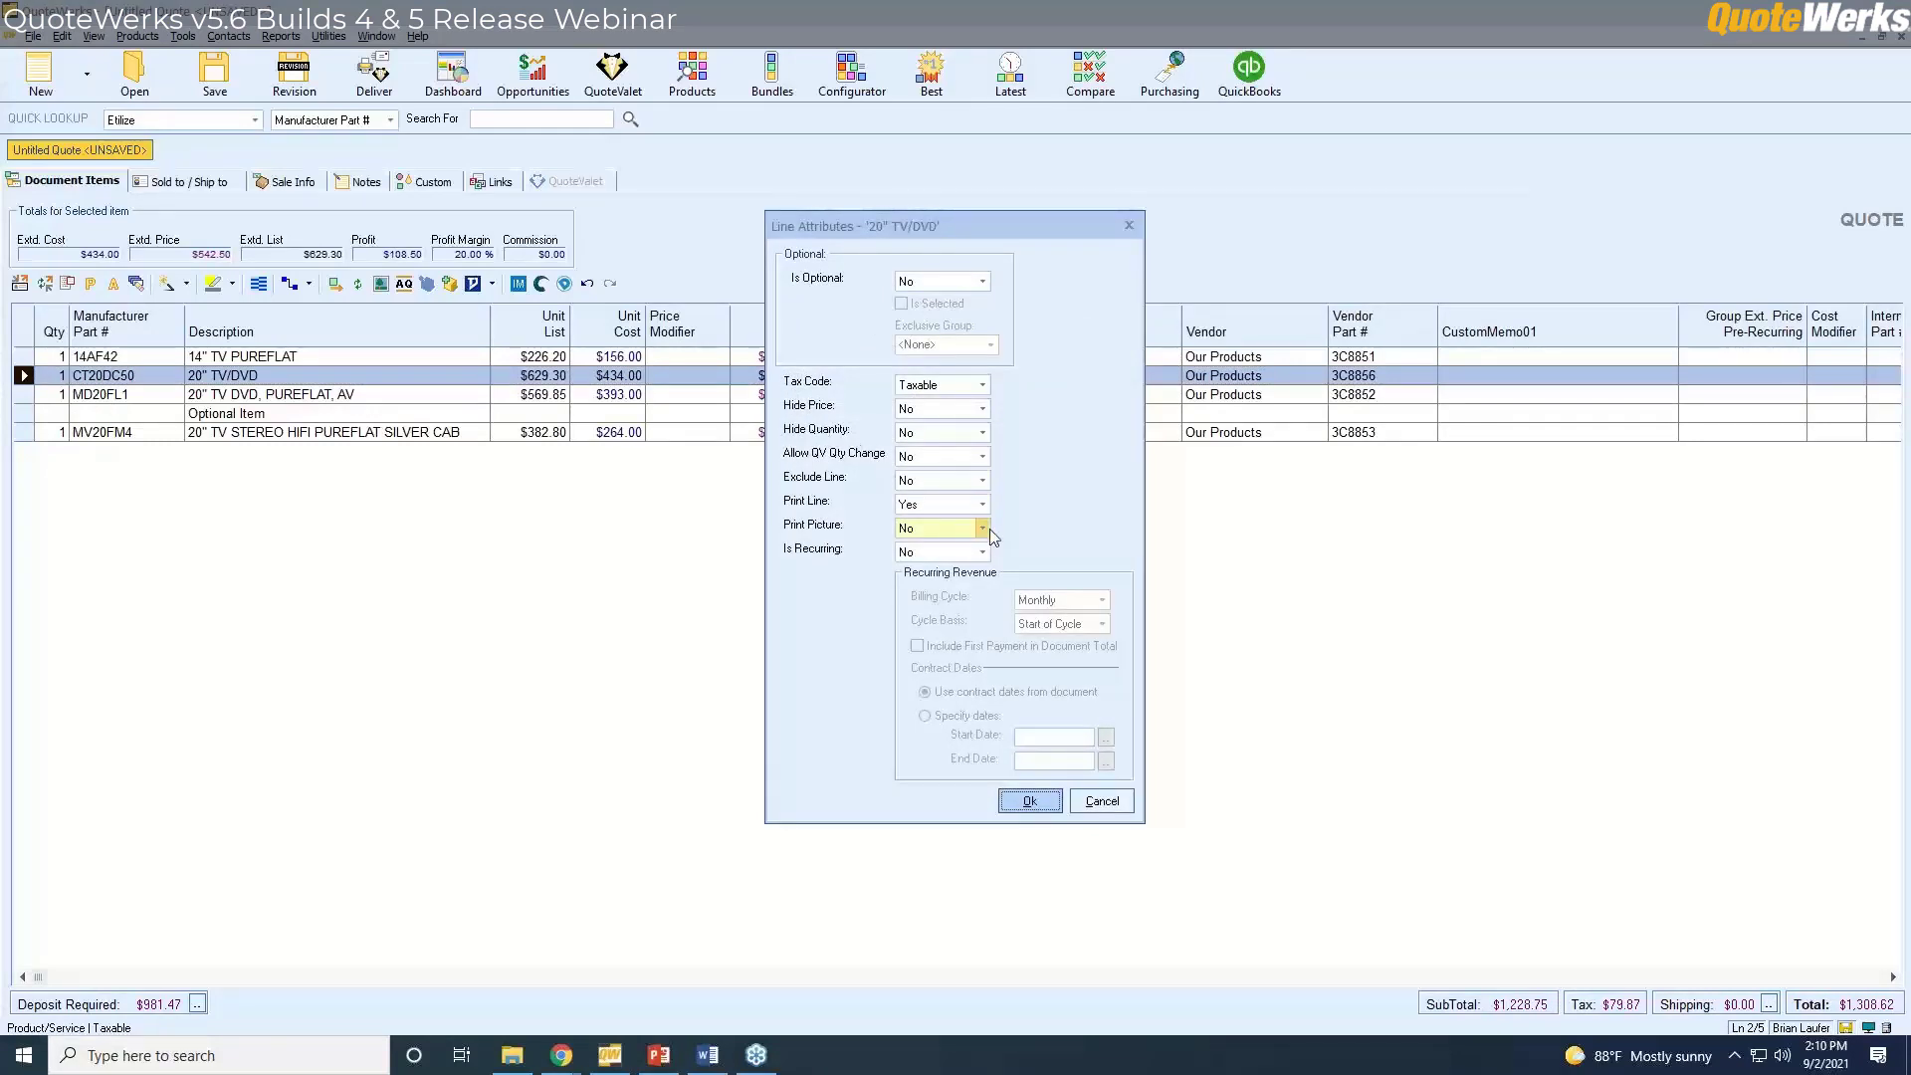
pyautogui.click(982, 456)
pyautogui.click(925, 489)
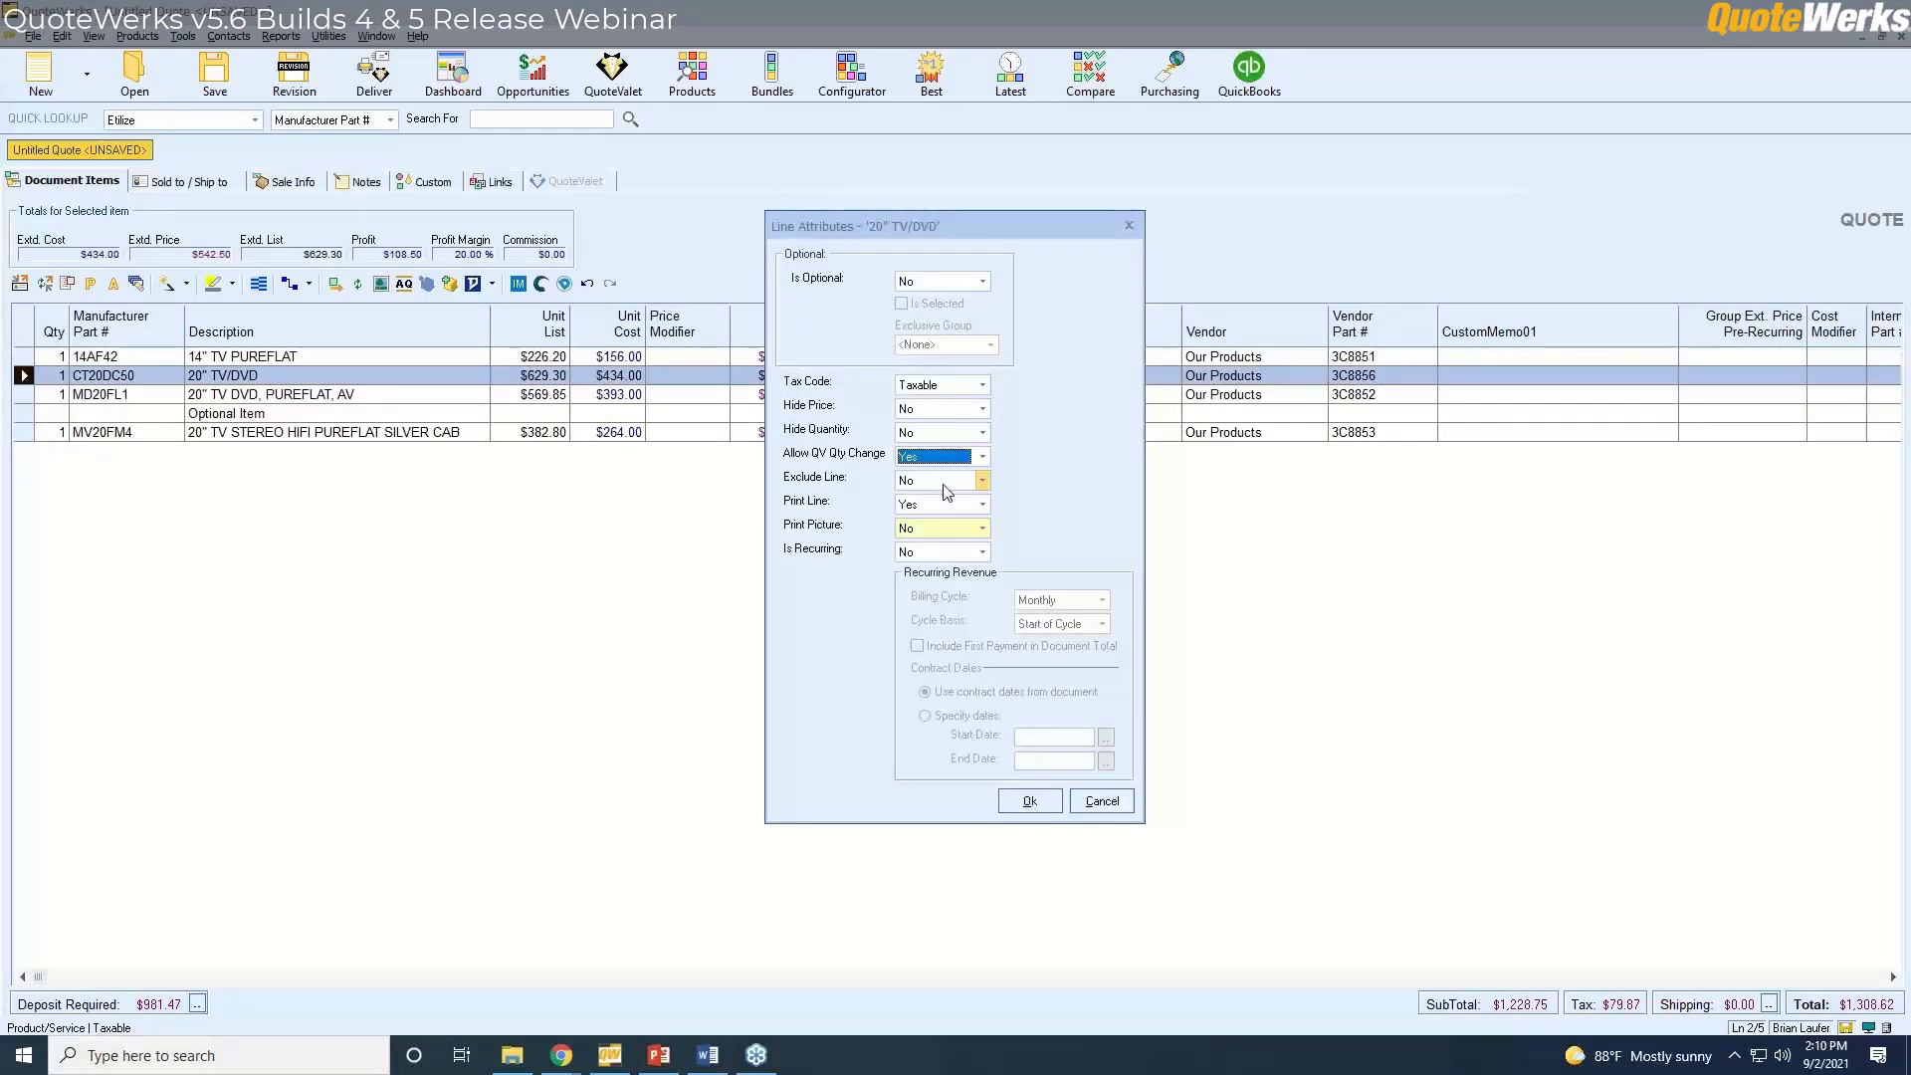
pyautogui.click(1029, 804)
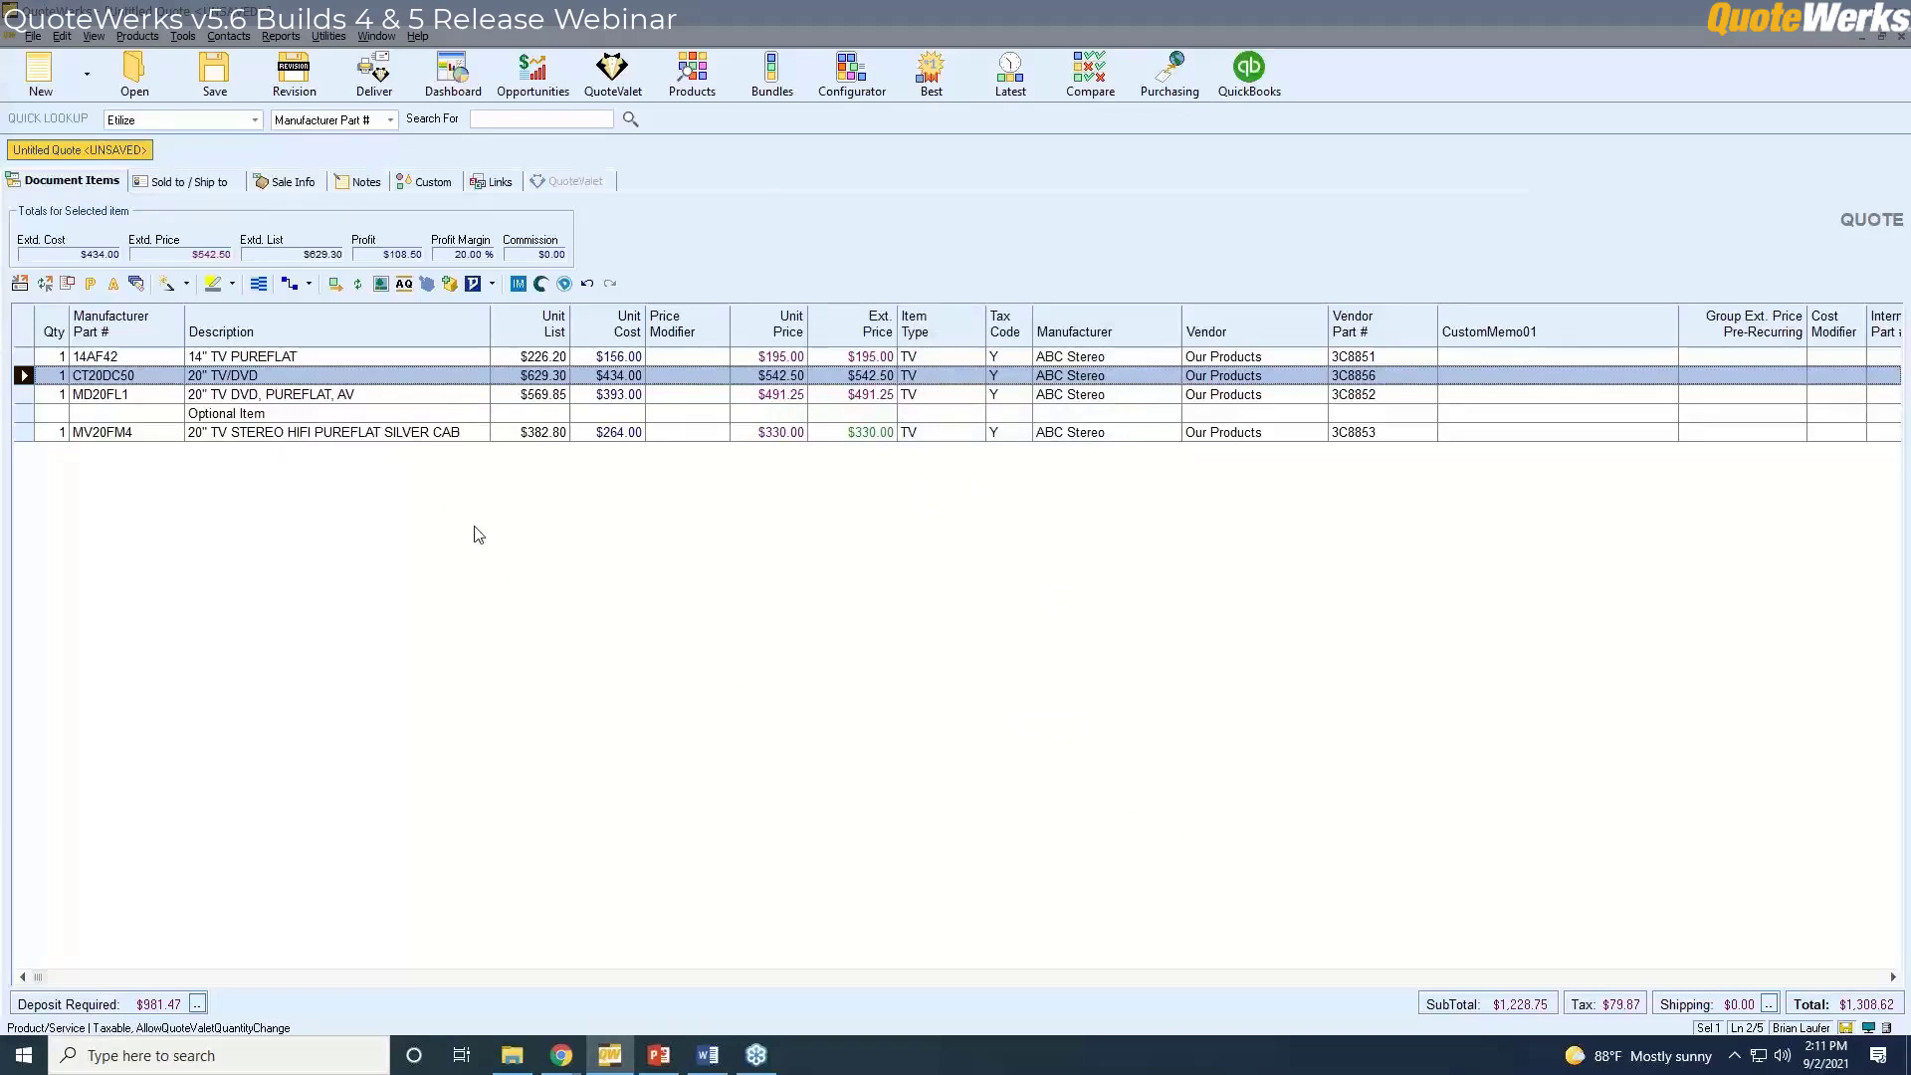
# Look up the Thor's Hammers contact in Zoho CRM, use it for Sold To, and return to the document items.
pyautogui.click(168, 183)
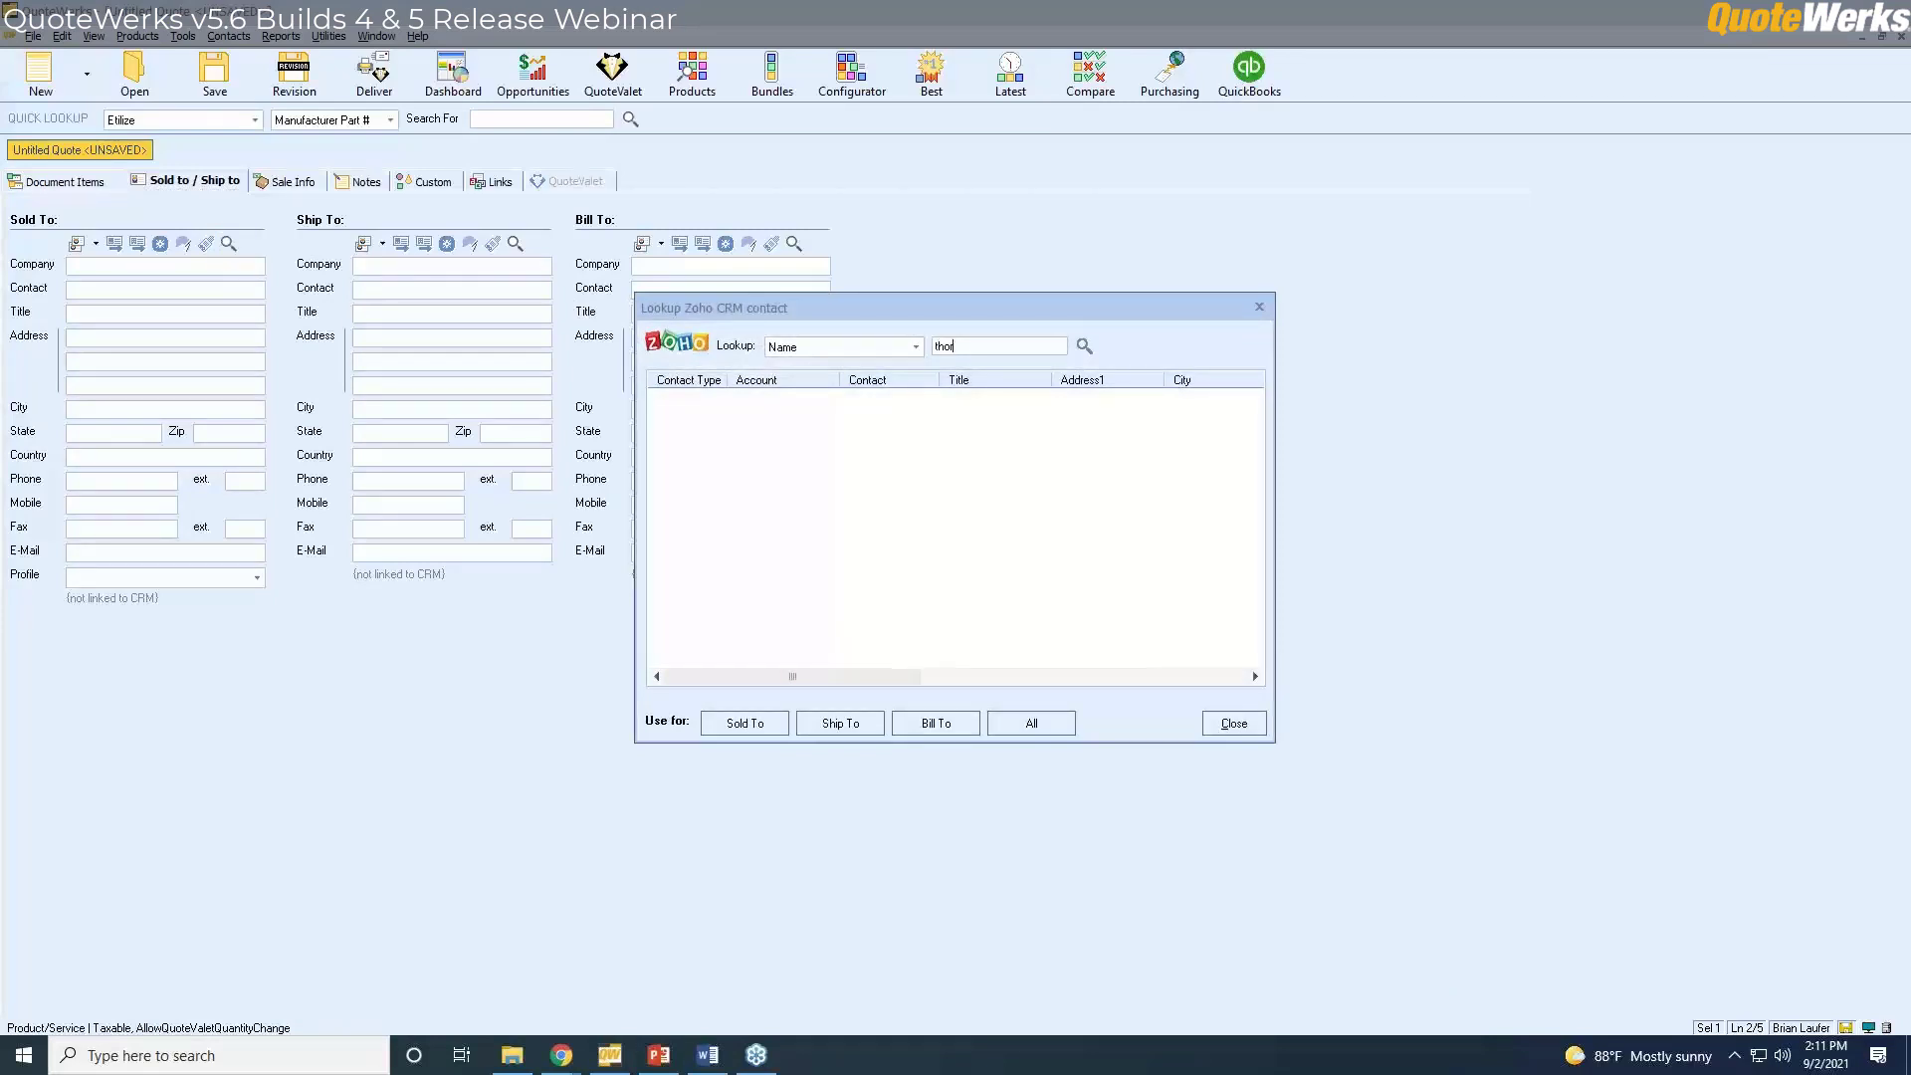
pyautogui.press('Return')
pyautogui.click(790, 403)
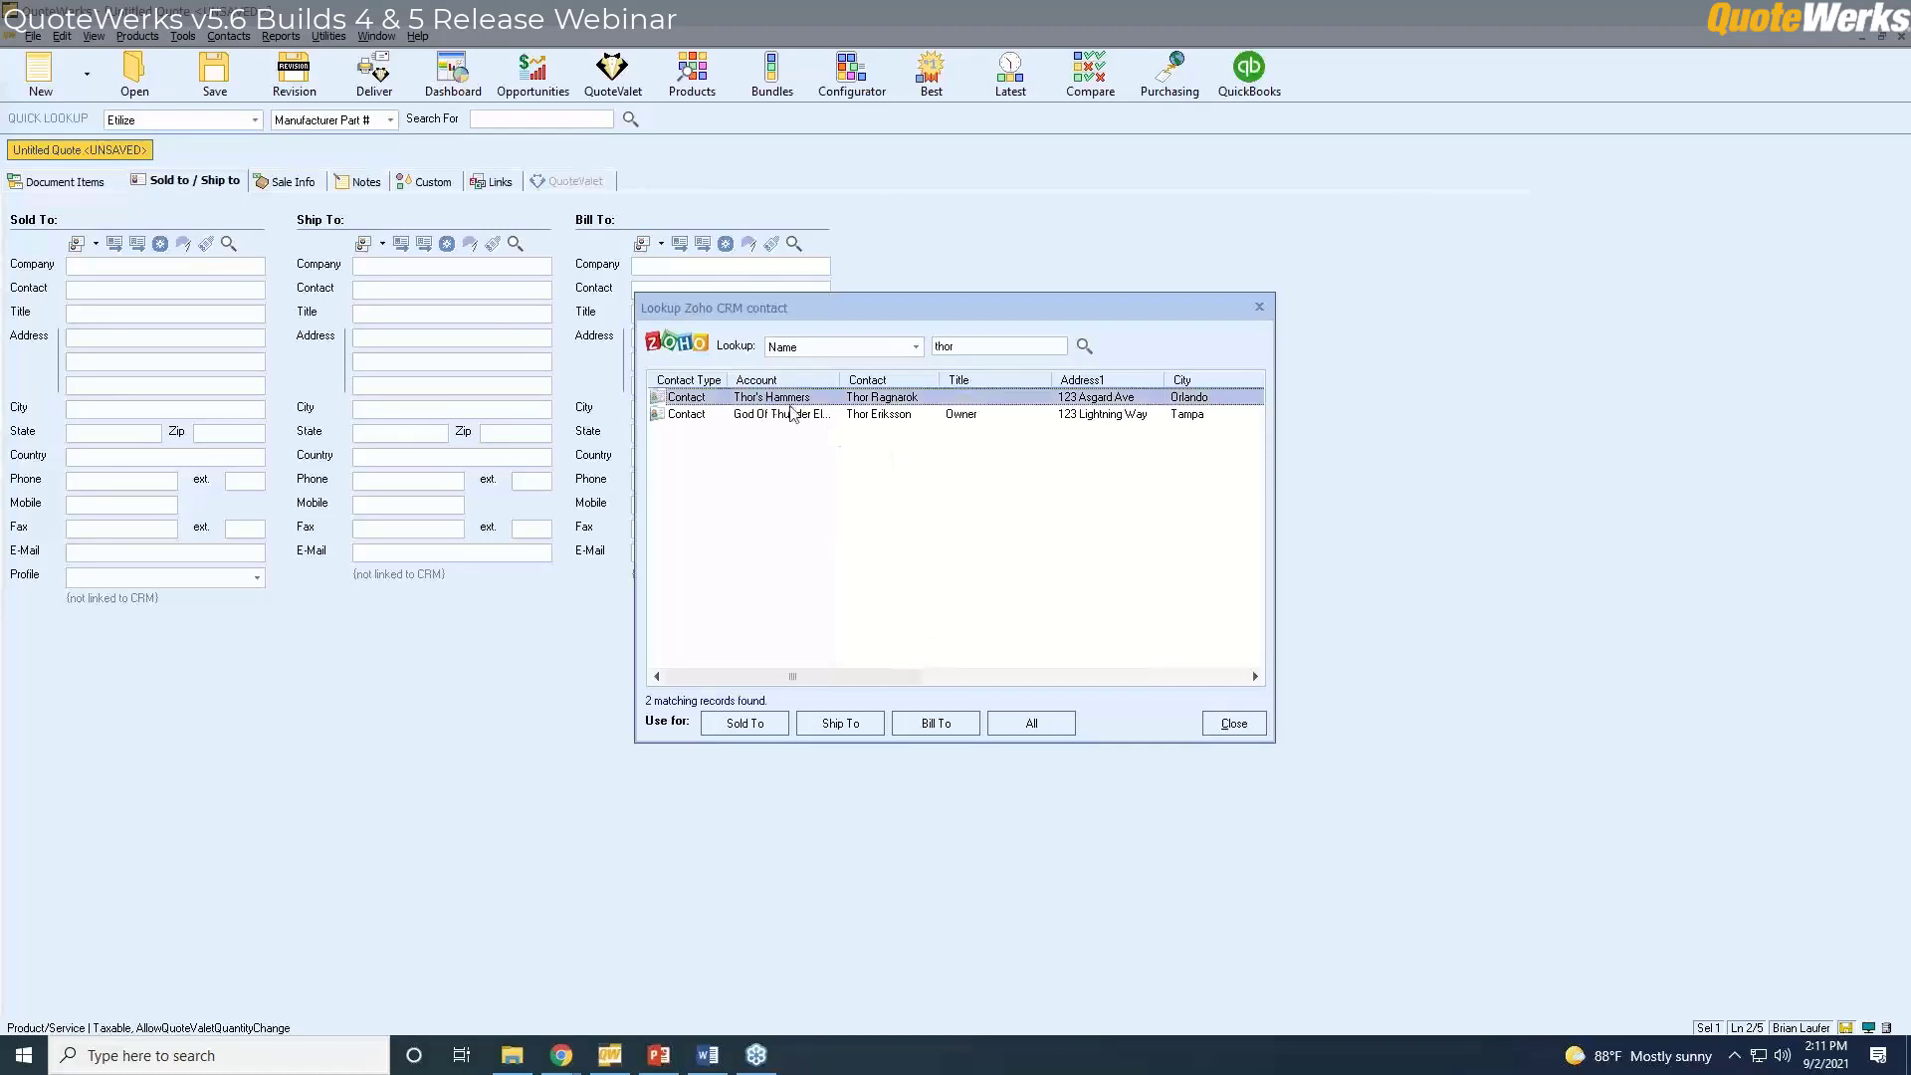
pyautogui.click(766, 723)
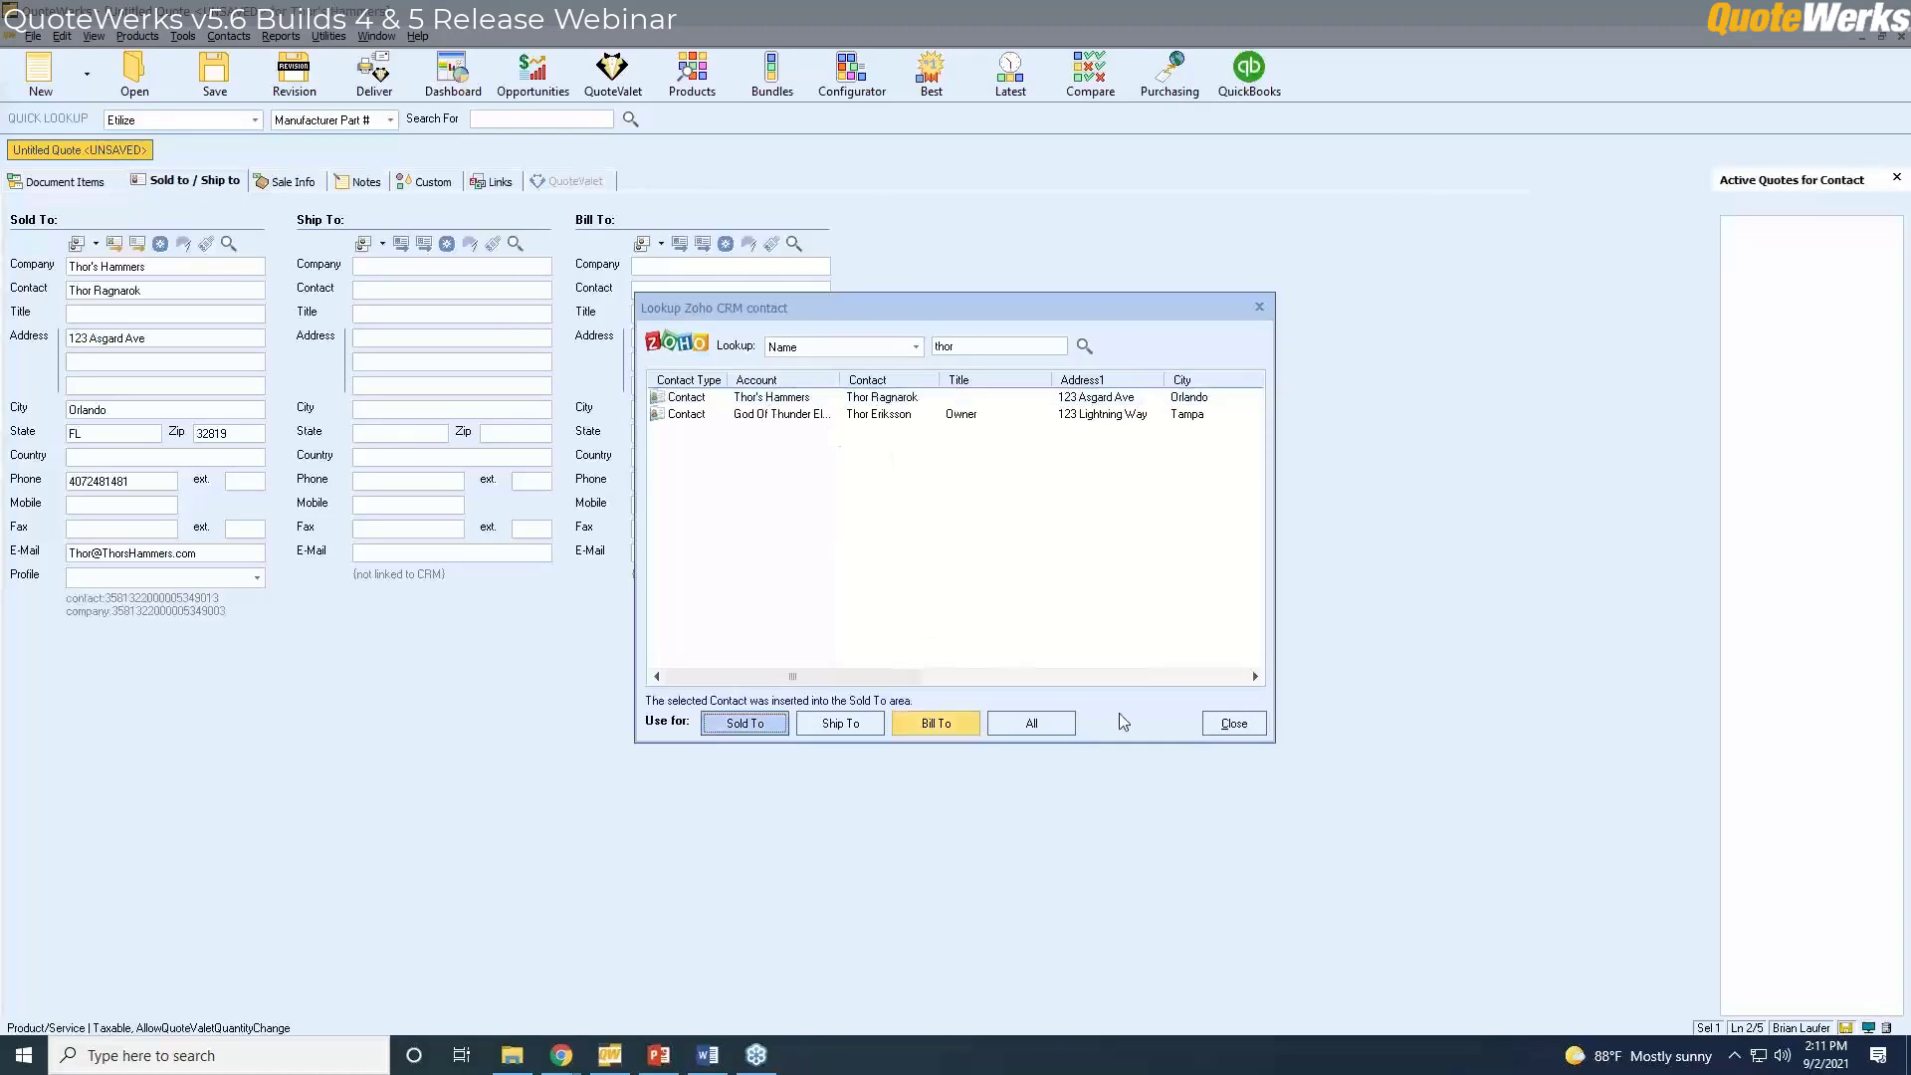
pyautogui.click(1233, 722)
pyautogui.click(64, 182)
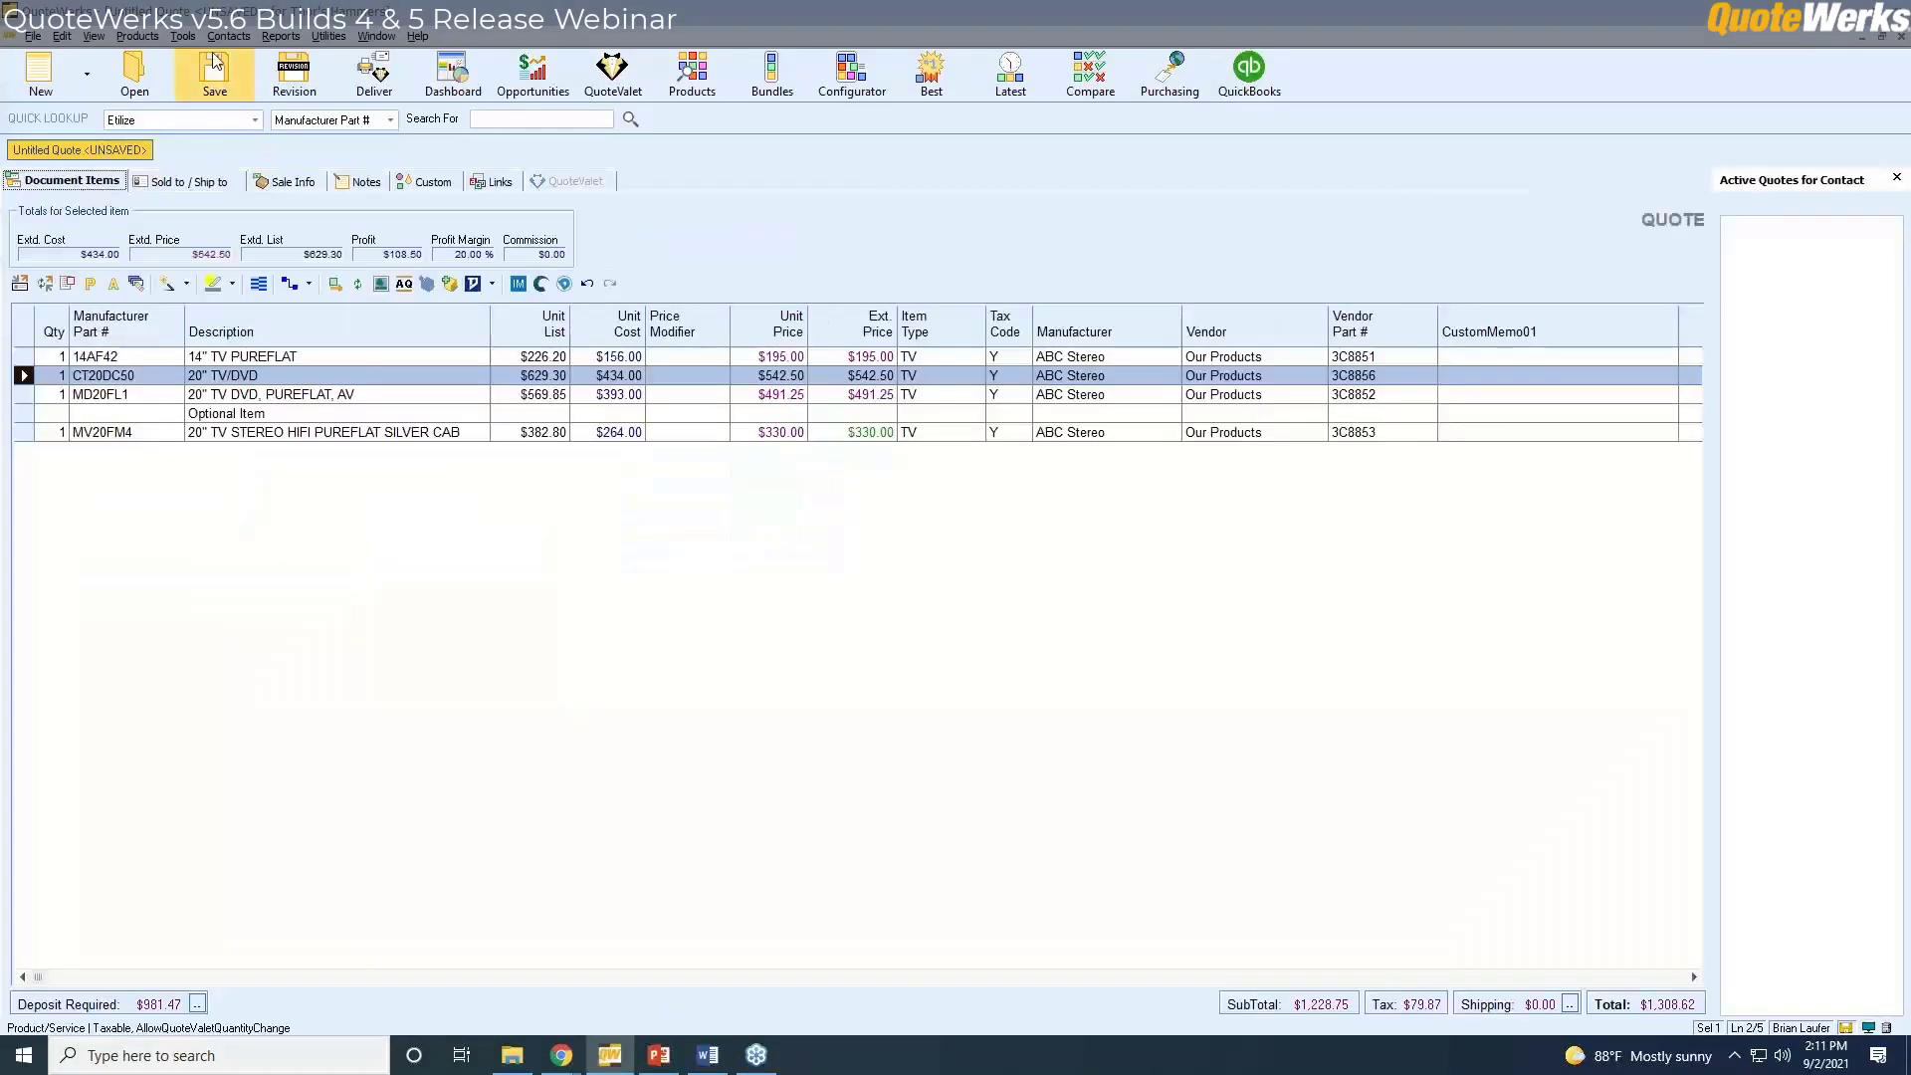
# Save the quote as "Thor's Hammers - QV Example".
pyautogui.click(215, 80)
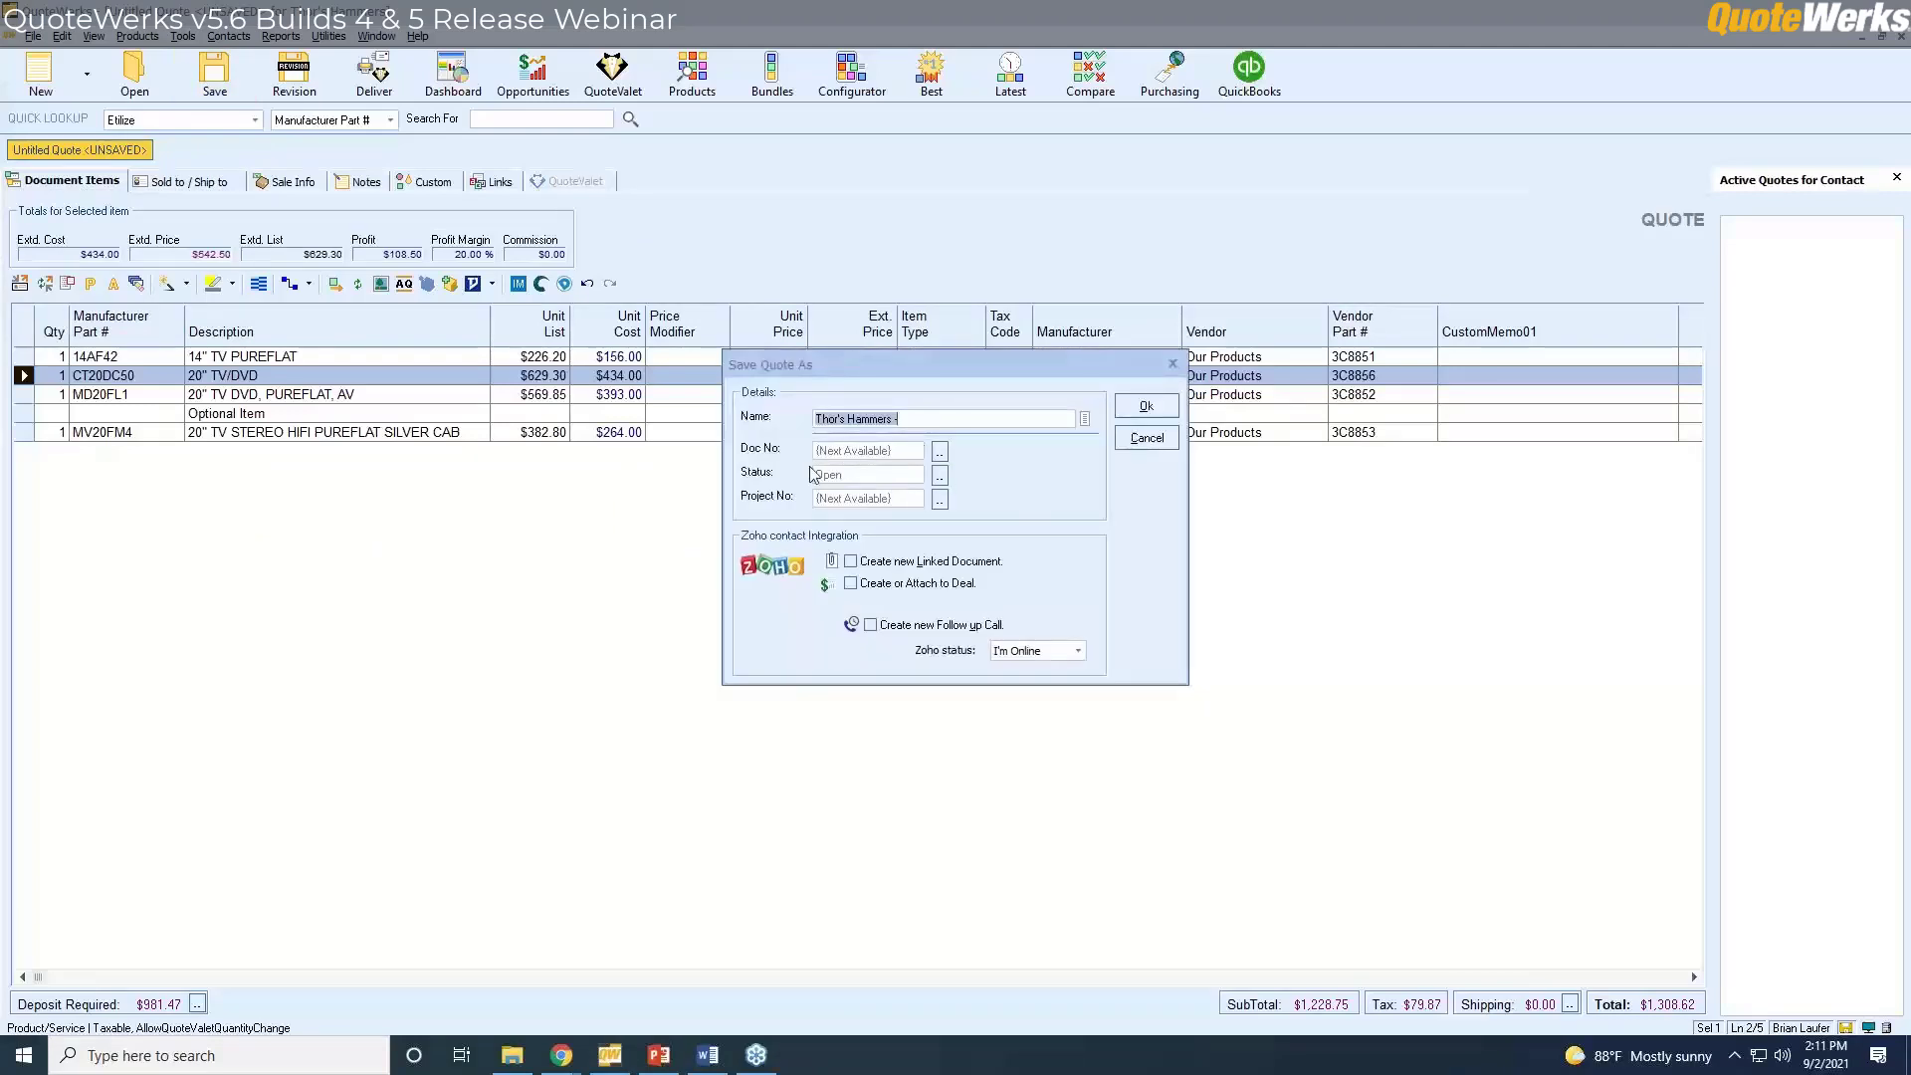
pyautogui.click(972, 419)
pyautogui.write('QV Example')
pyautogui.click(1147, 407)
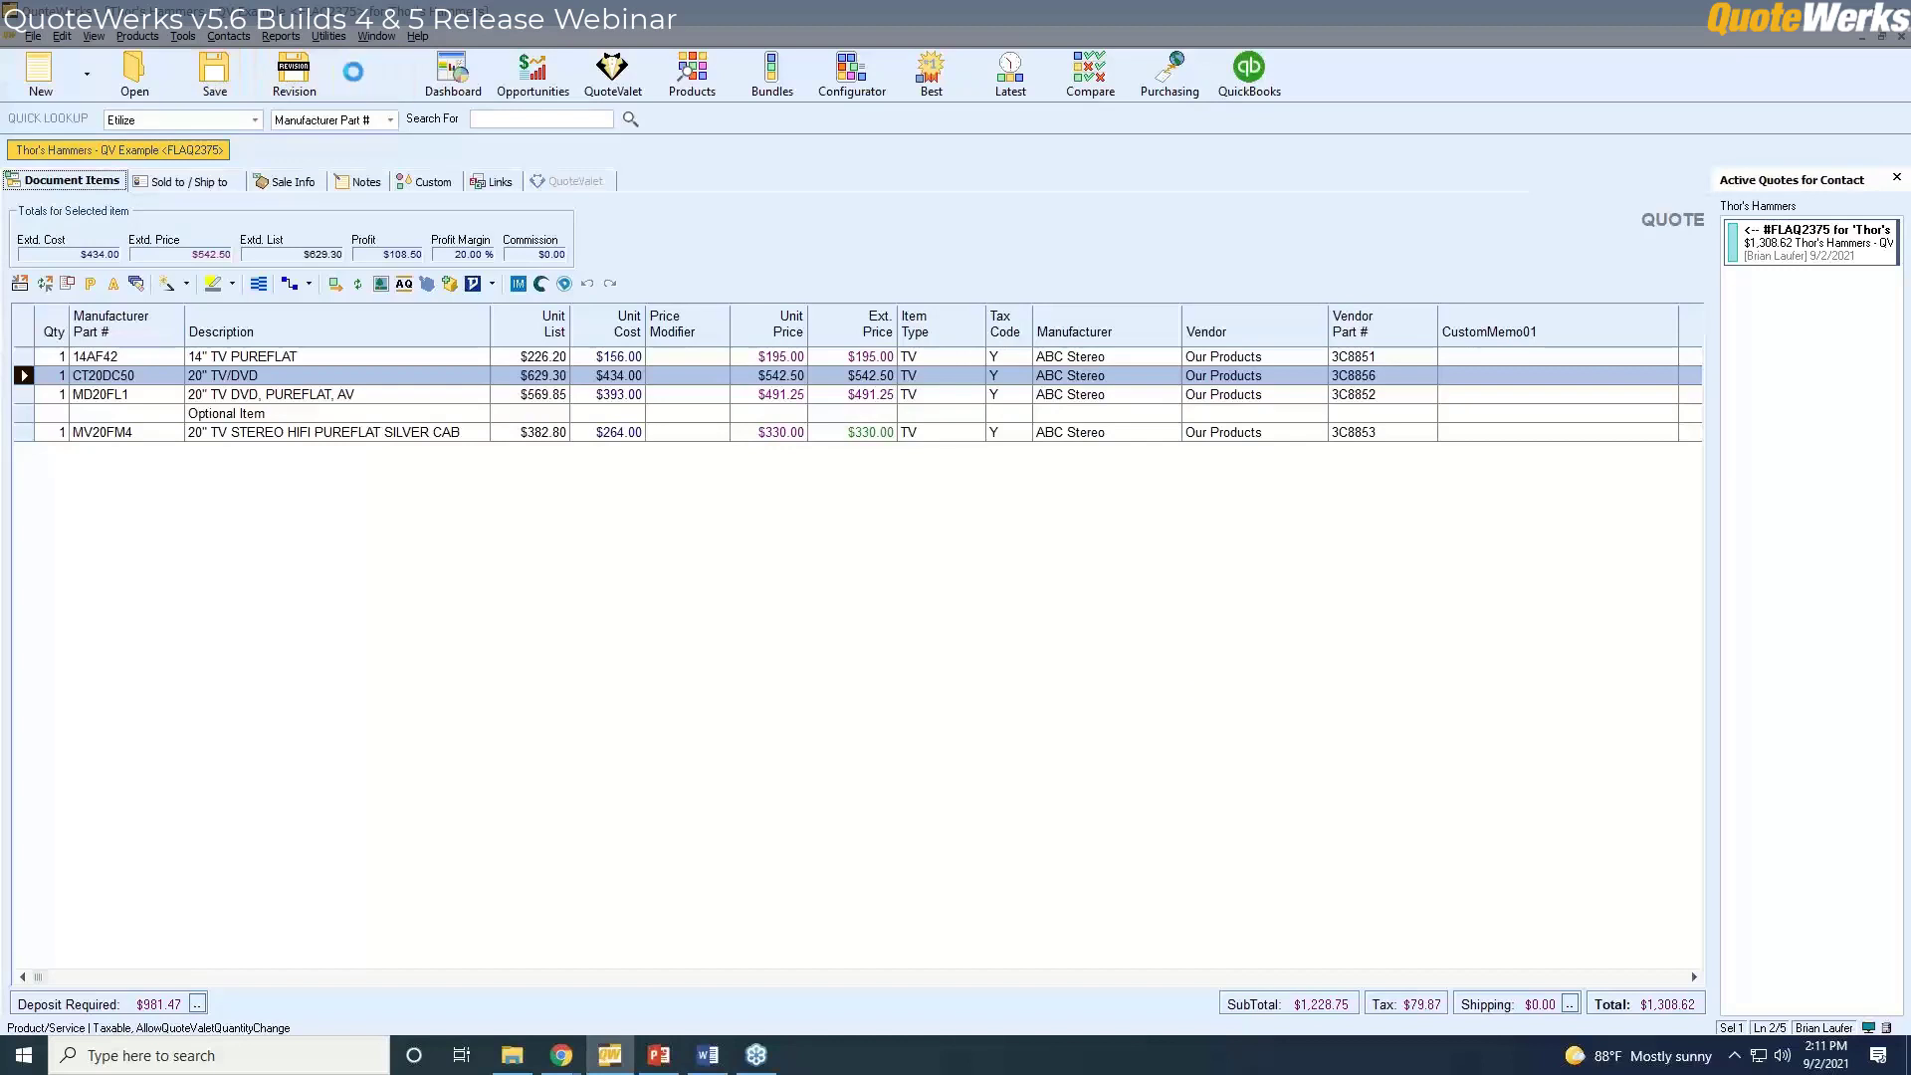
# Upload the quote to QuoteValet using the "Quote - All Purpose" layout, the CustomerFacing template and automatic preview.
pyautogui.click(562, 281)
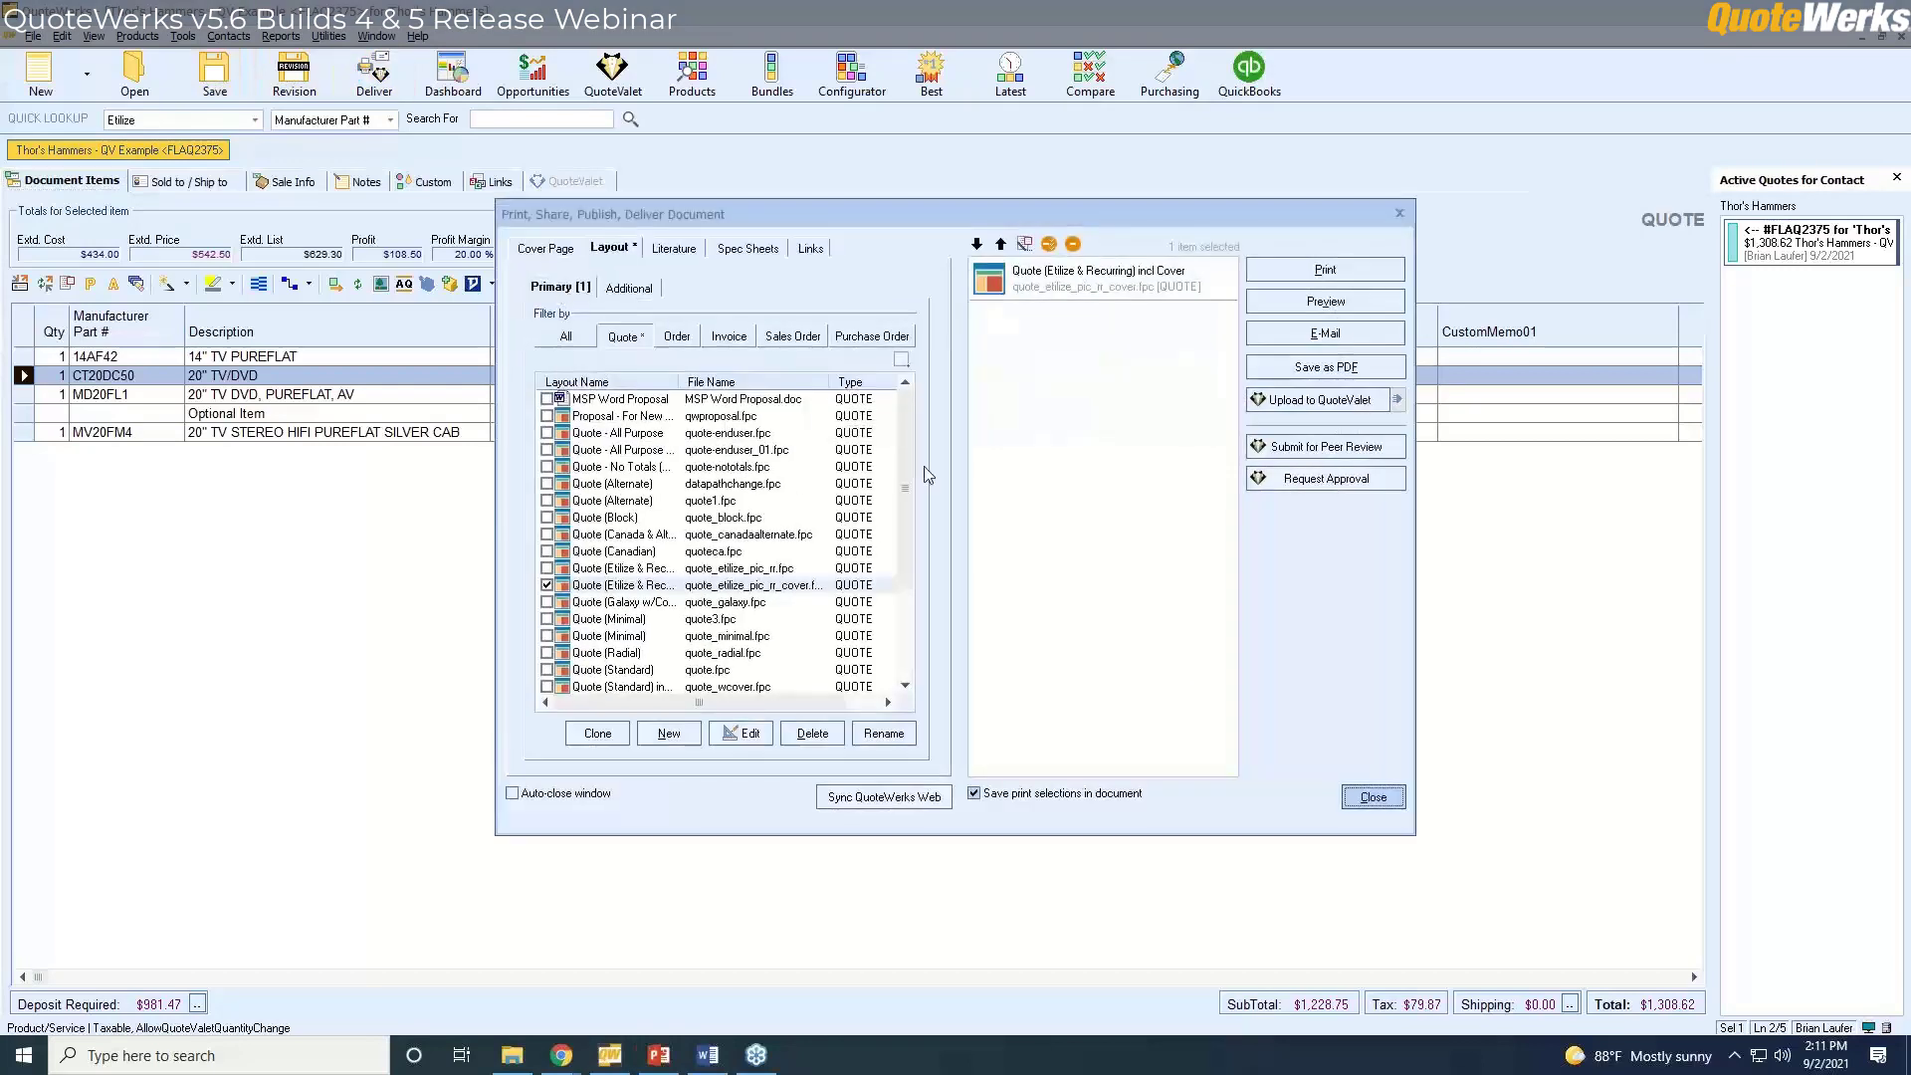
pyautogui.click(547, 434)
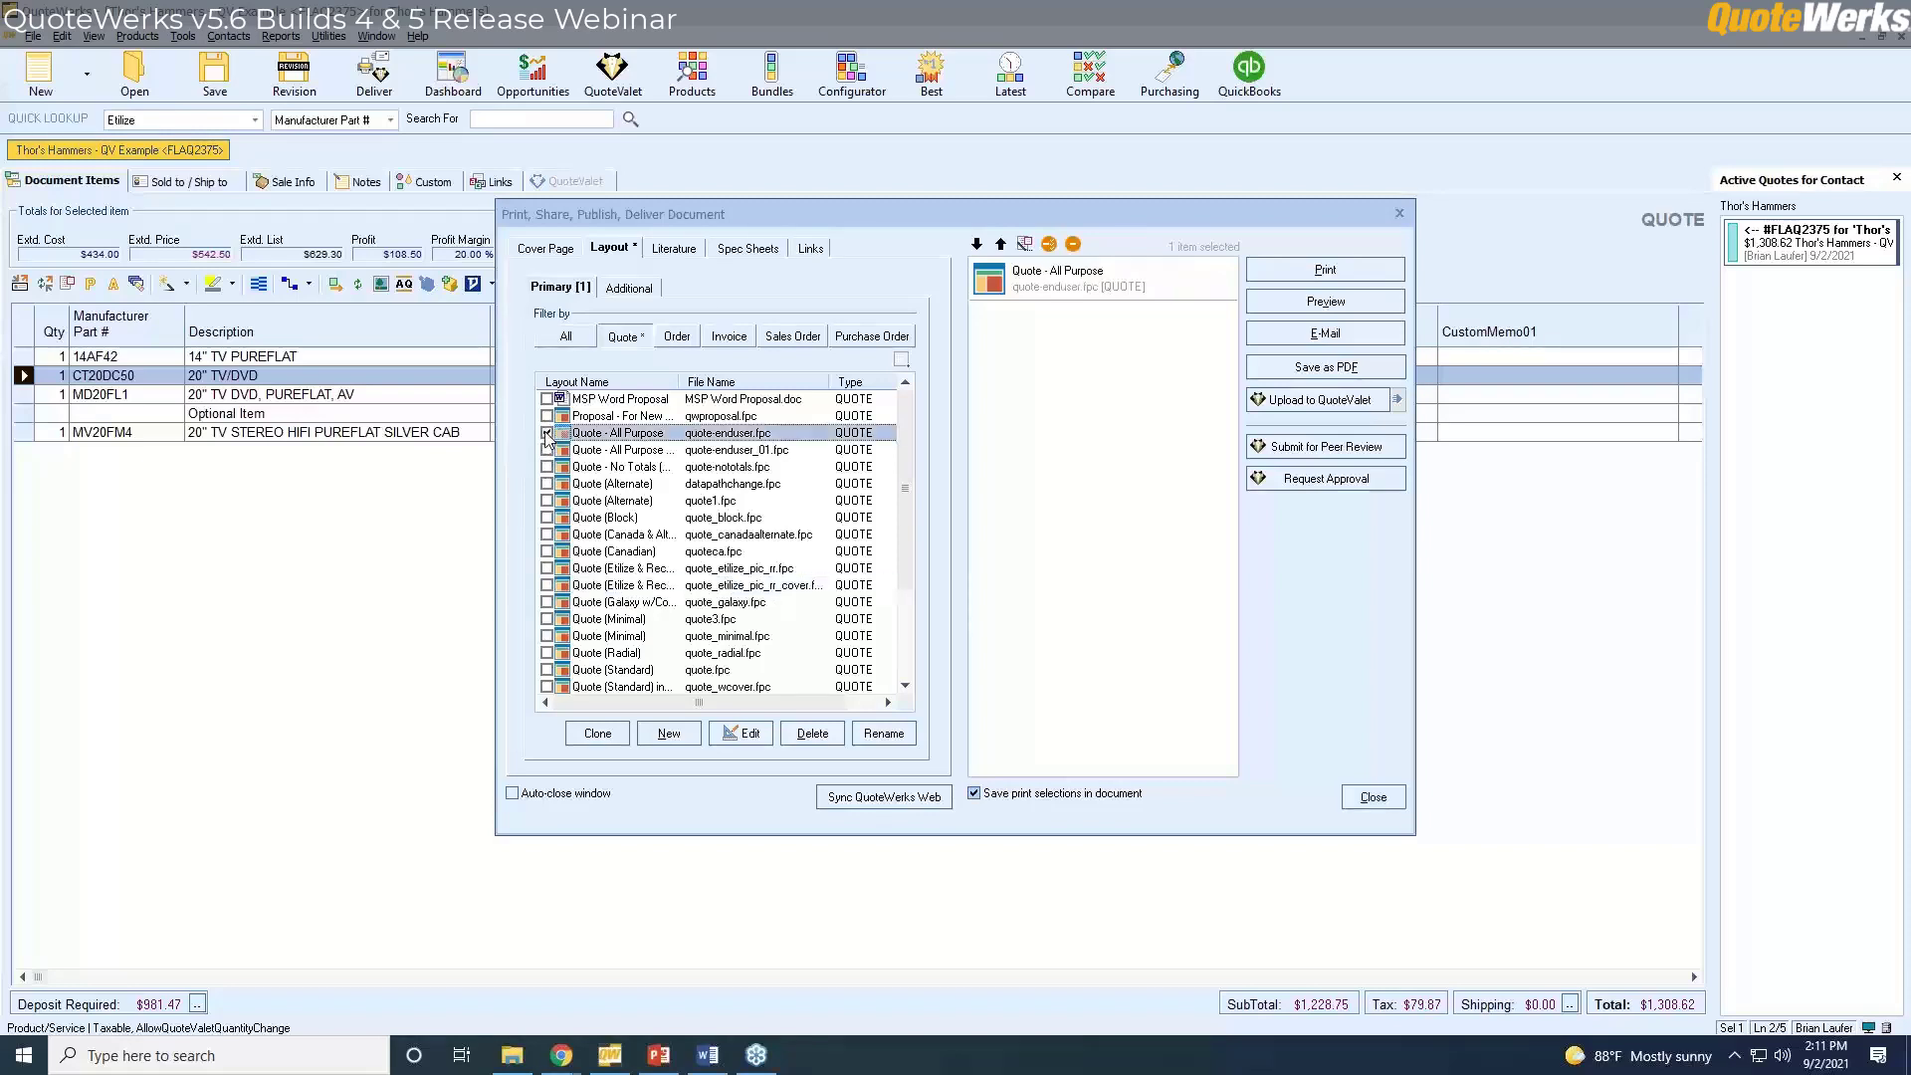
pyautogui.click(1308, 398)
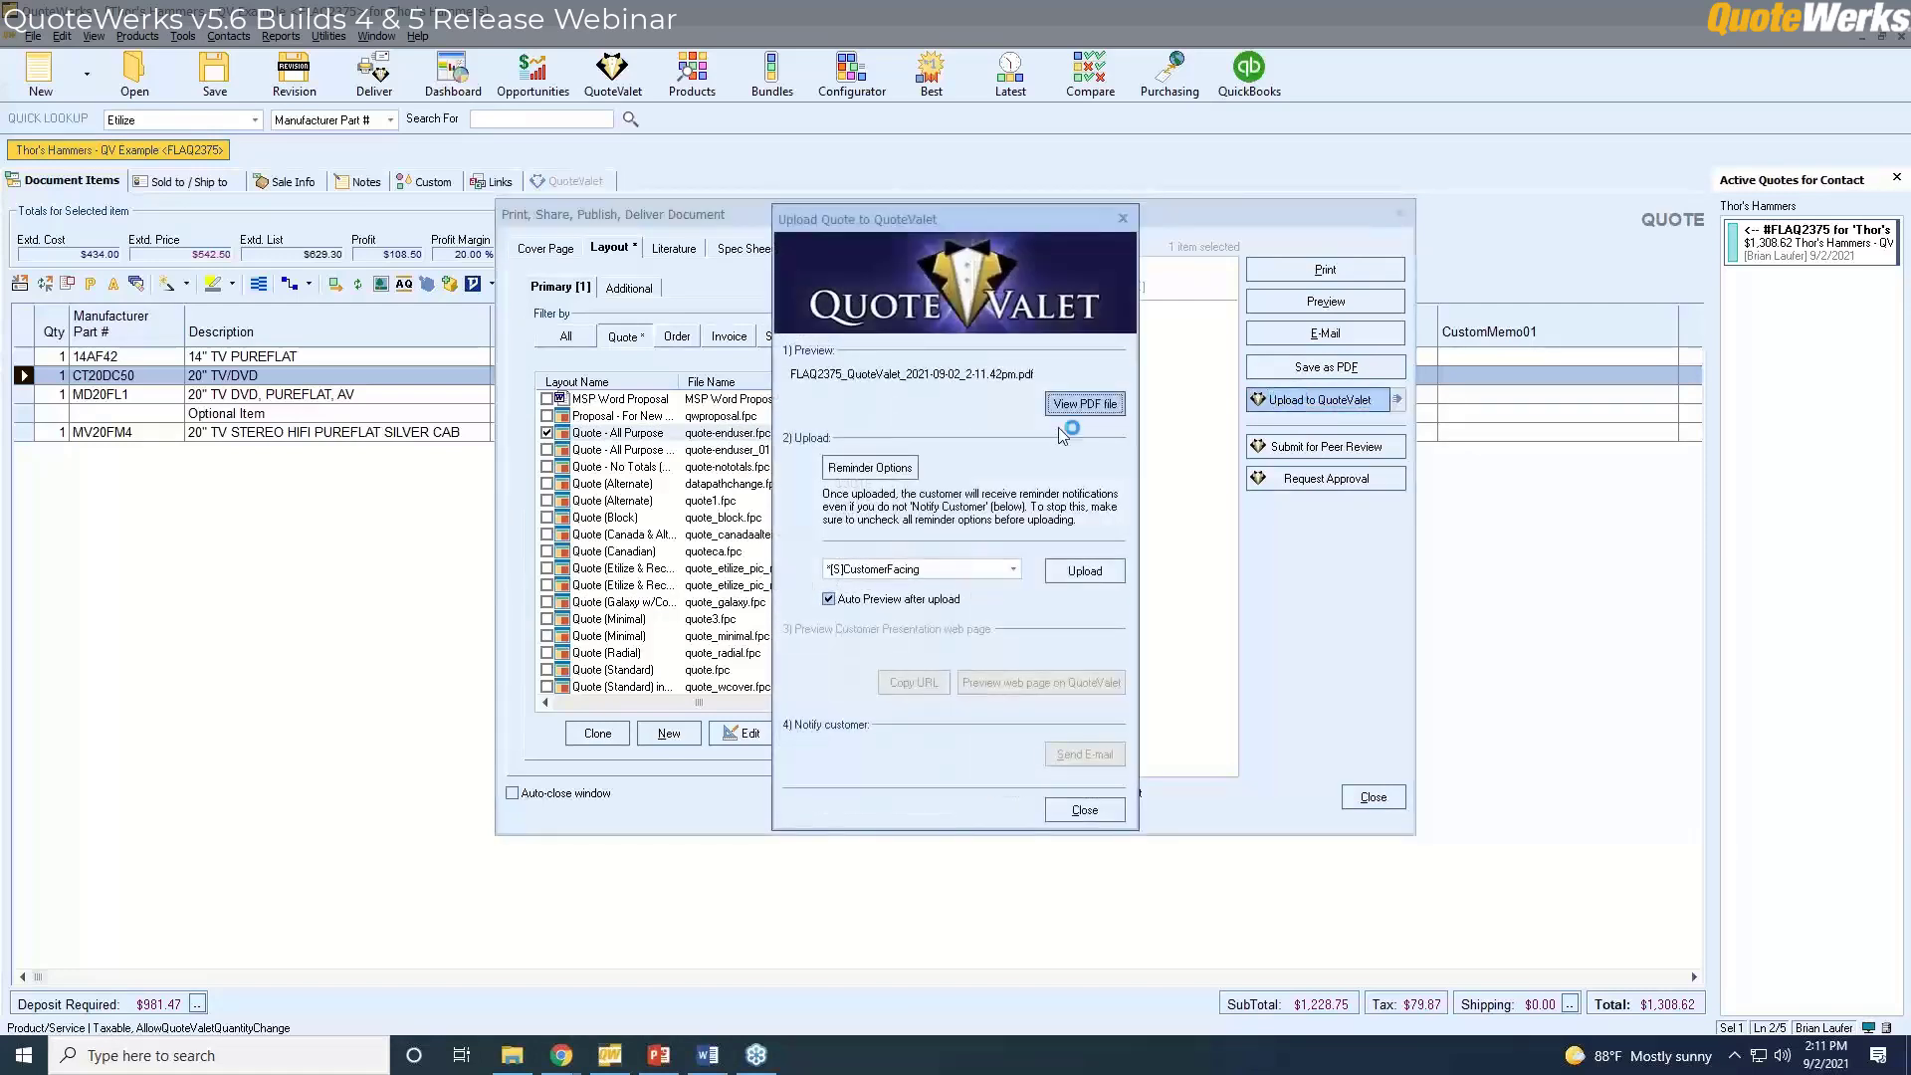
pyautogui.click(1079, 570)
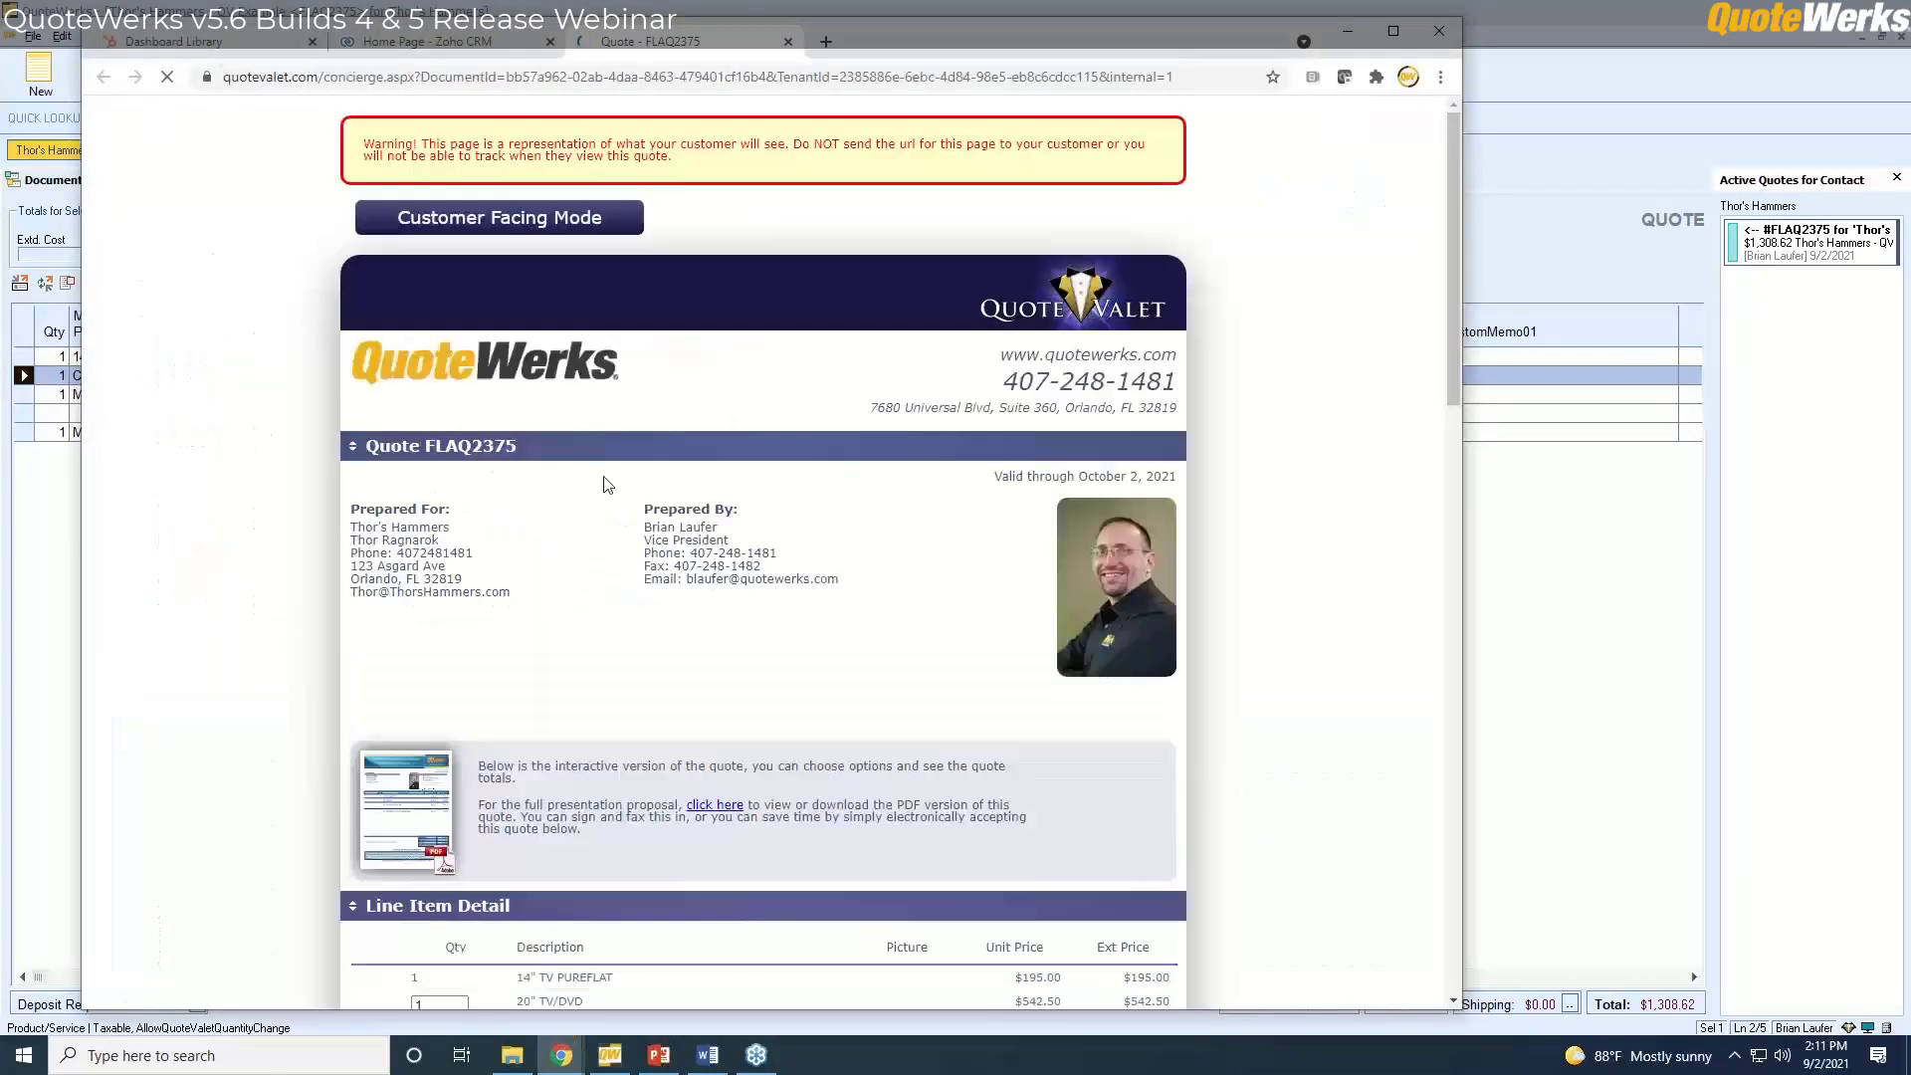
# Examine the quote's QuoteValet web page as the customer sees it, down to the line item detail and optional item.
pyautogui.scroll(-1, 1326, 453)
pyautogui.scroll(1, 1324, 445)
pyautogui.moveTo(1155, 40); pyautogui.dragTo(1910, 38)
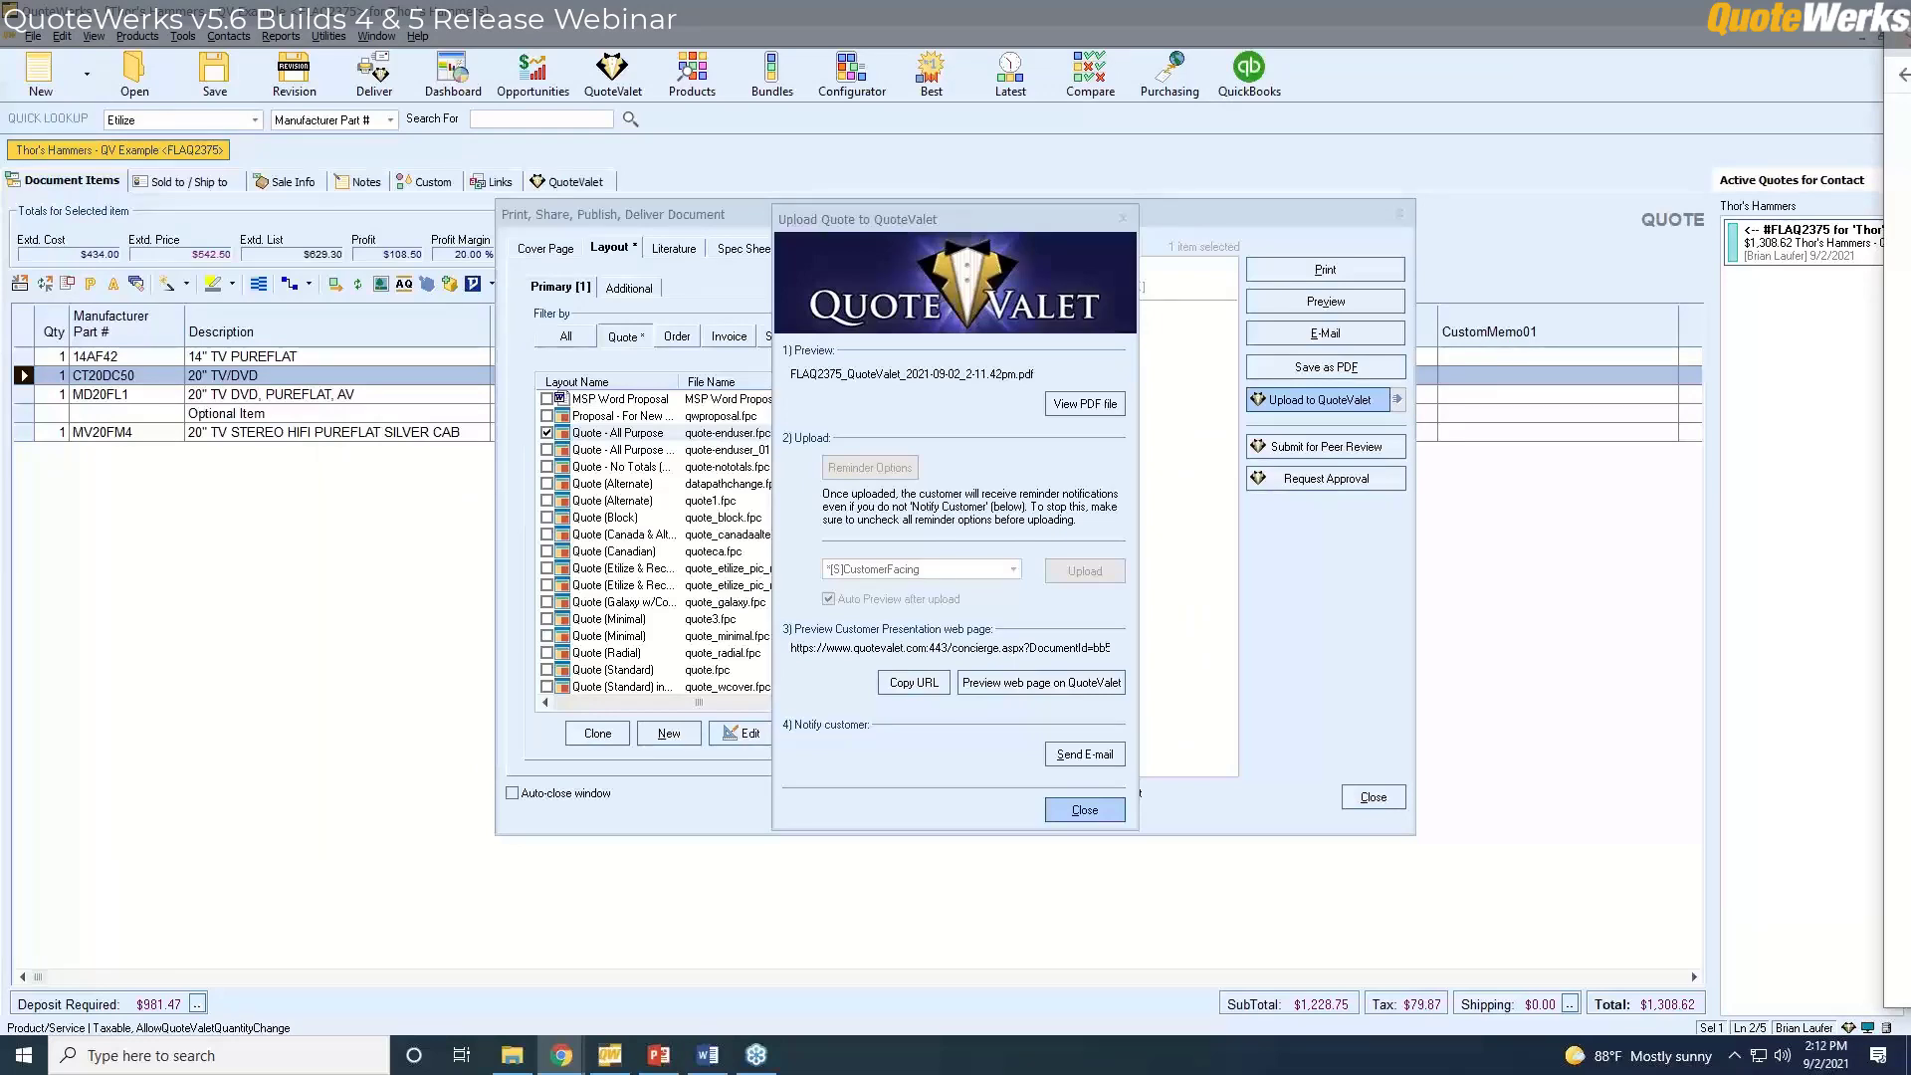
pyautogui.moveTo(1910, 44); pyautogui.dragTo(917, 30)
pyautogui.scroll(-3, 1284, 354)
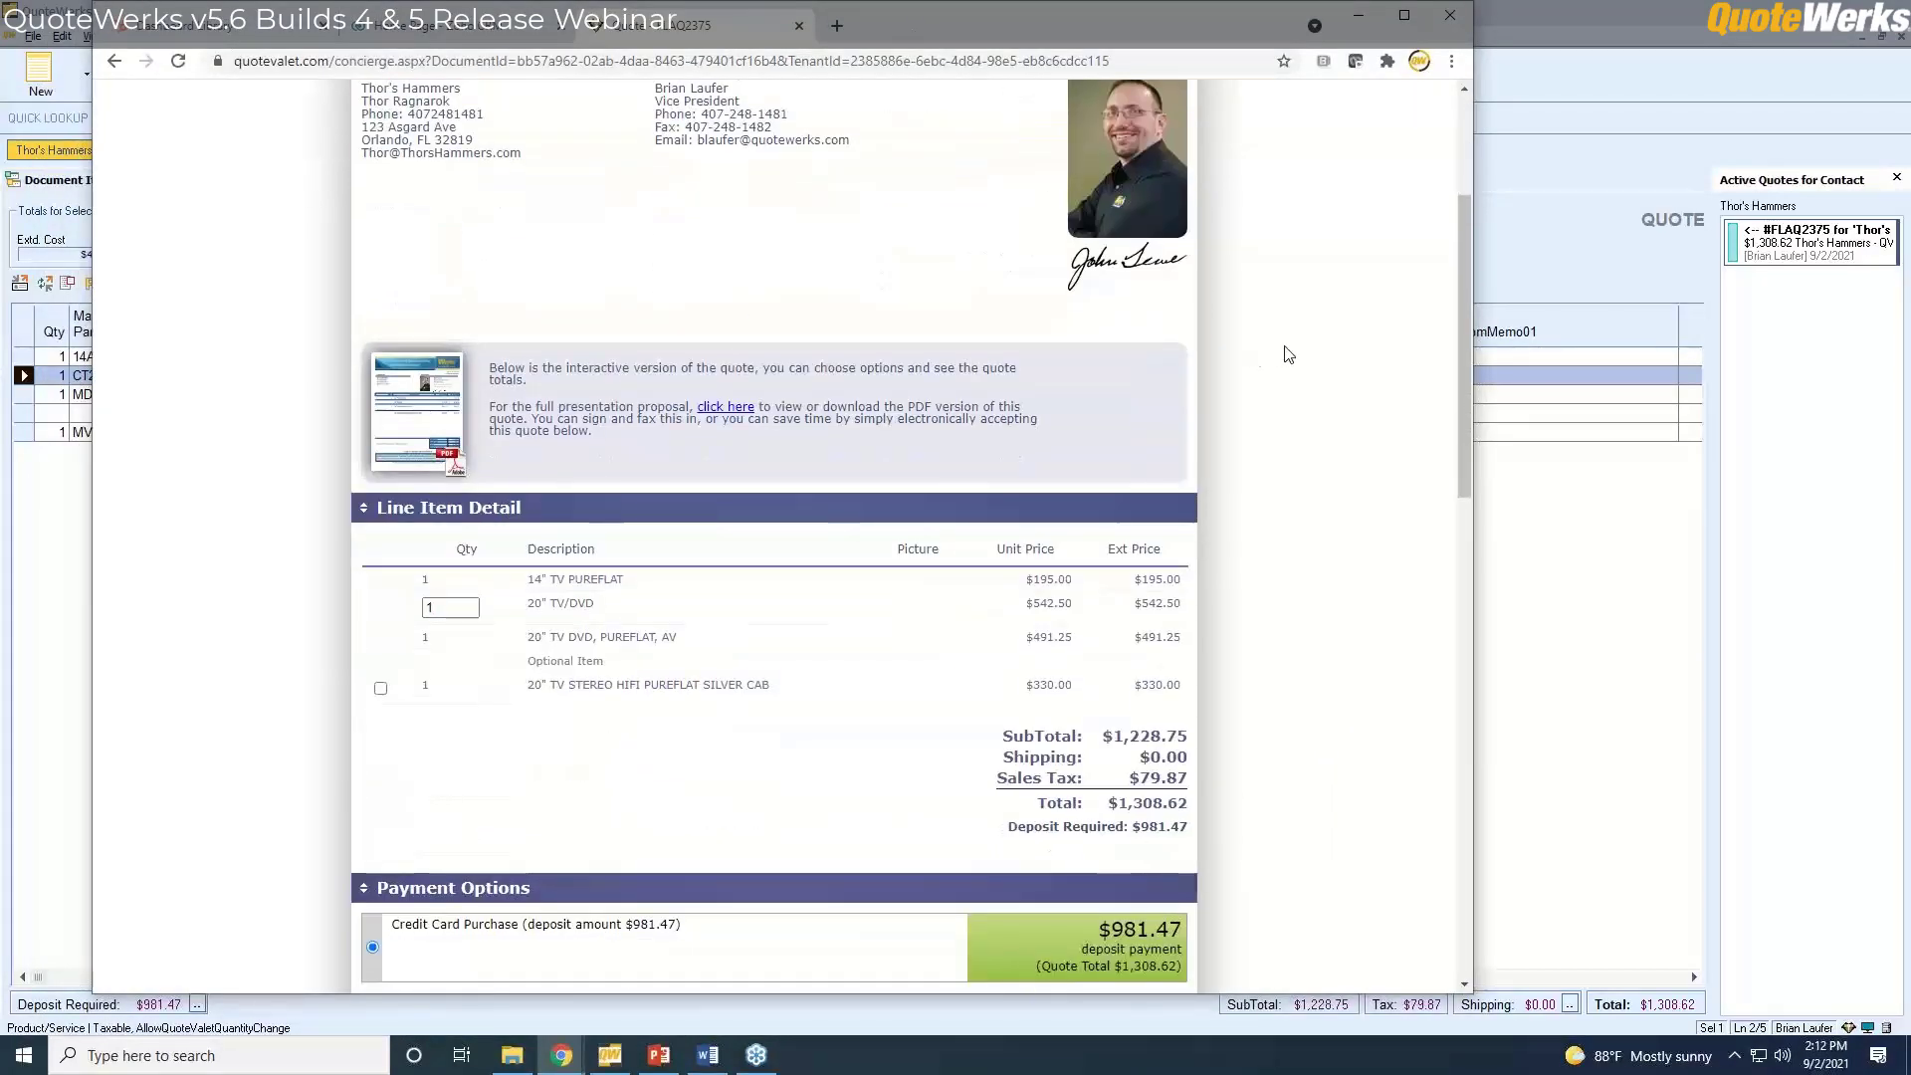
pyautogui.scroll(3, 1289, 354)
pyautogui.scroll(-3, 1289, 353)
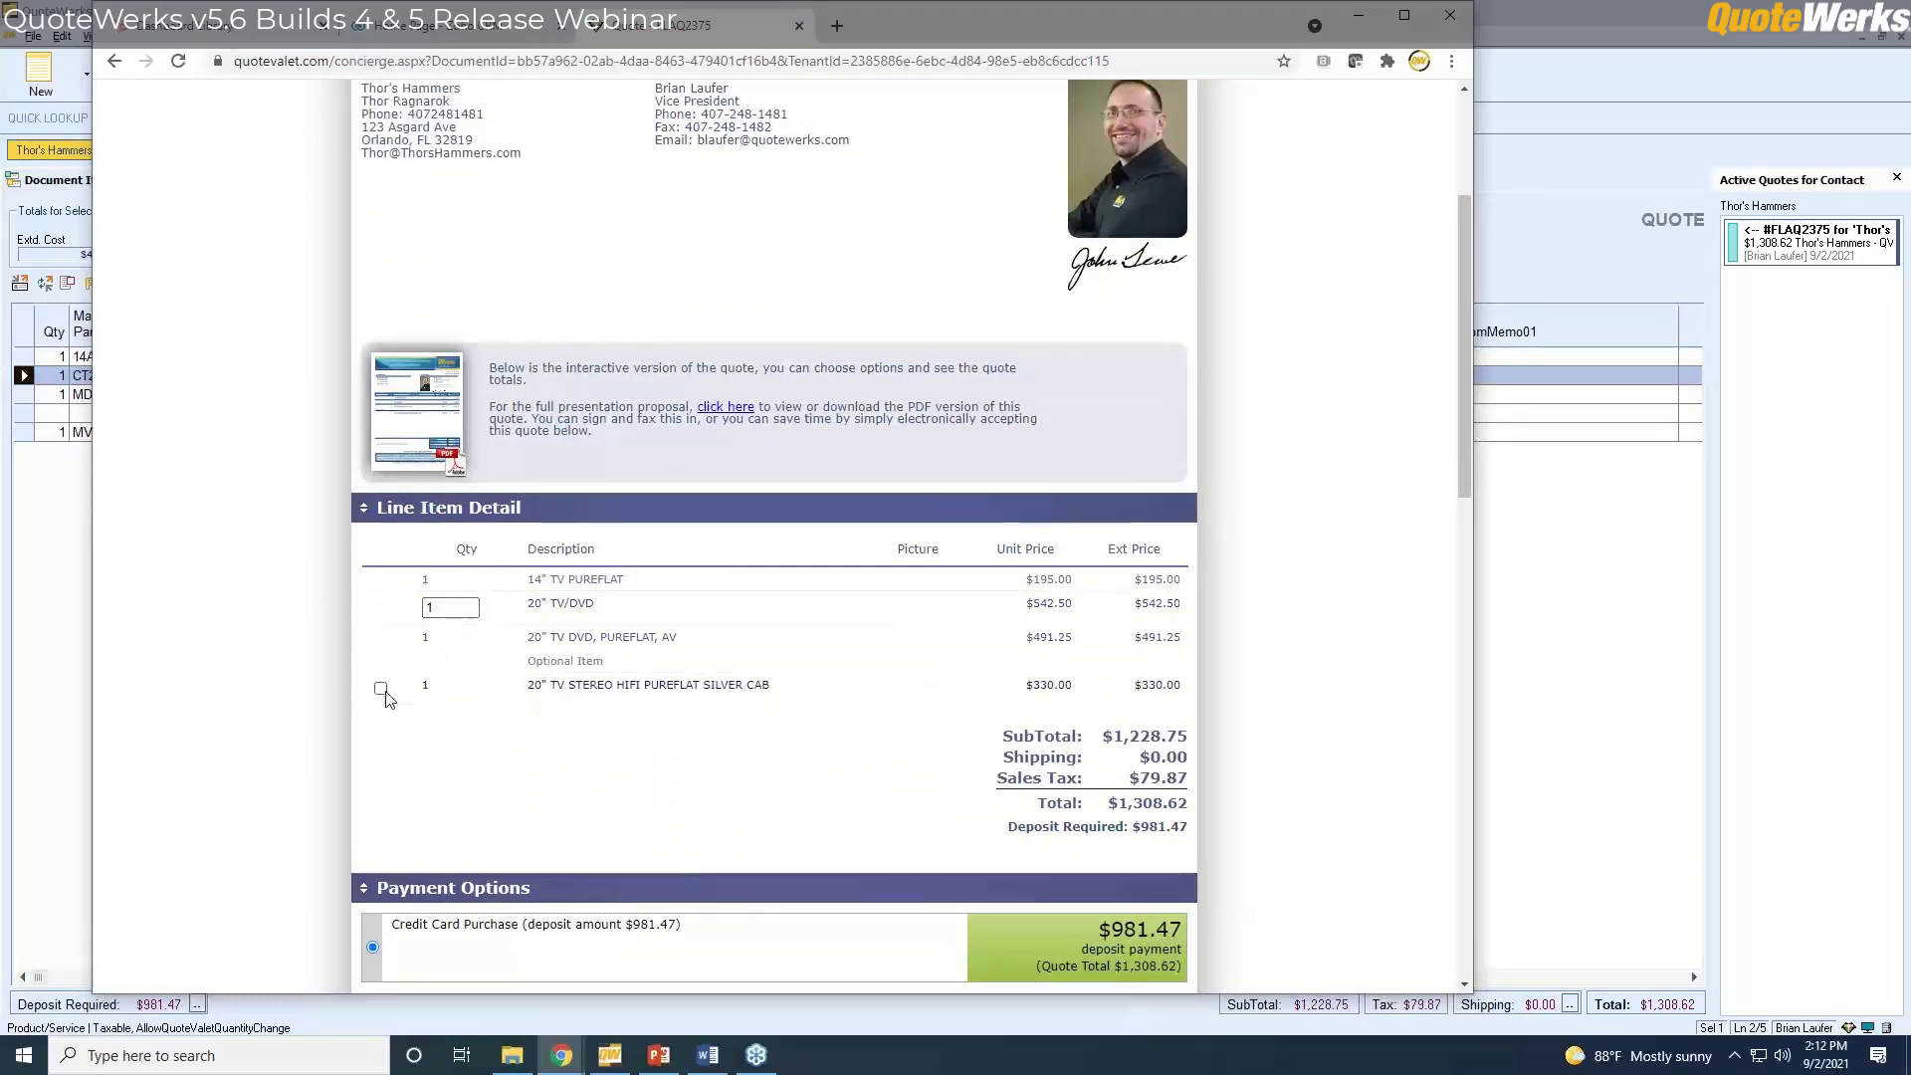
# Set the 20" TV/DVD quantity to 3 on the QuoteValet page and update the totals.
pyautogui.click(469, 604)
pyautogui.click(468, 604)
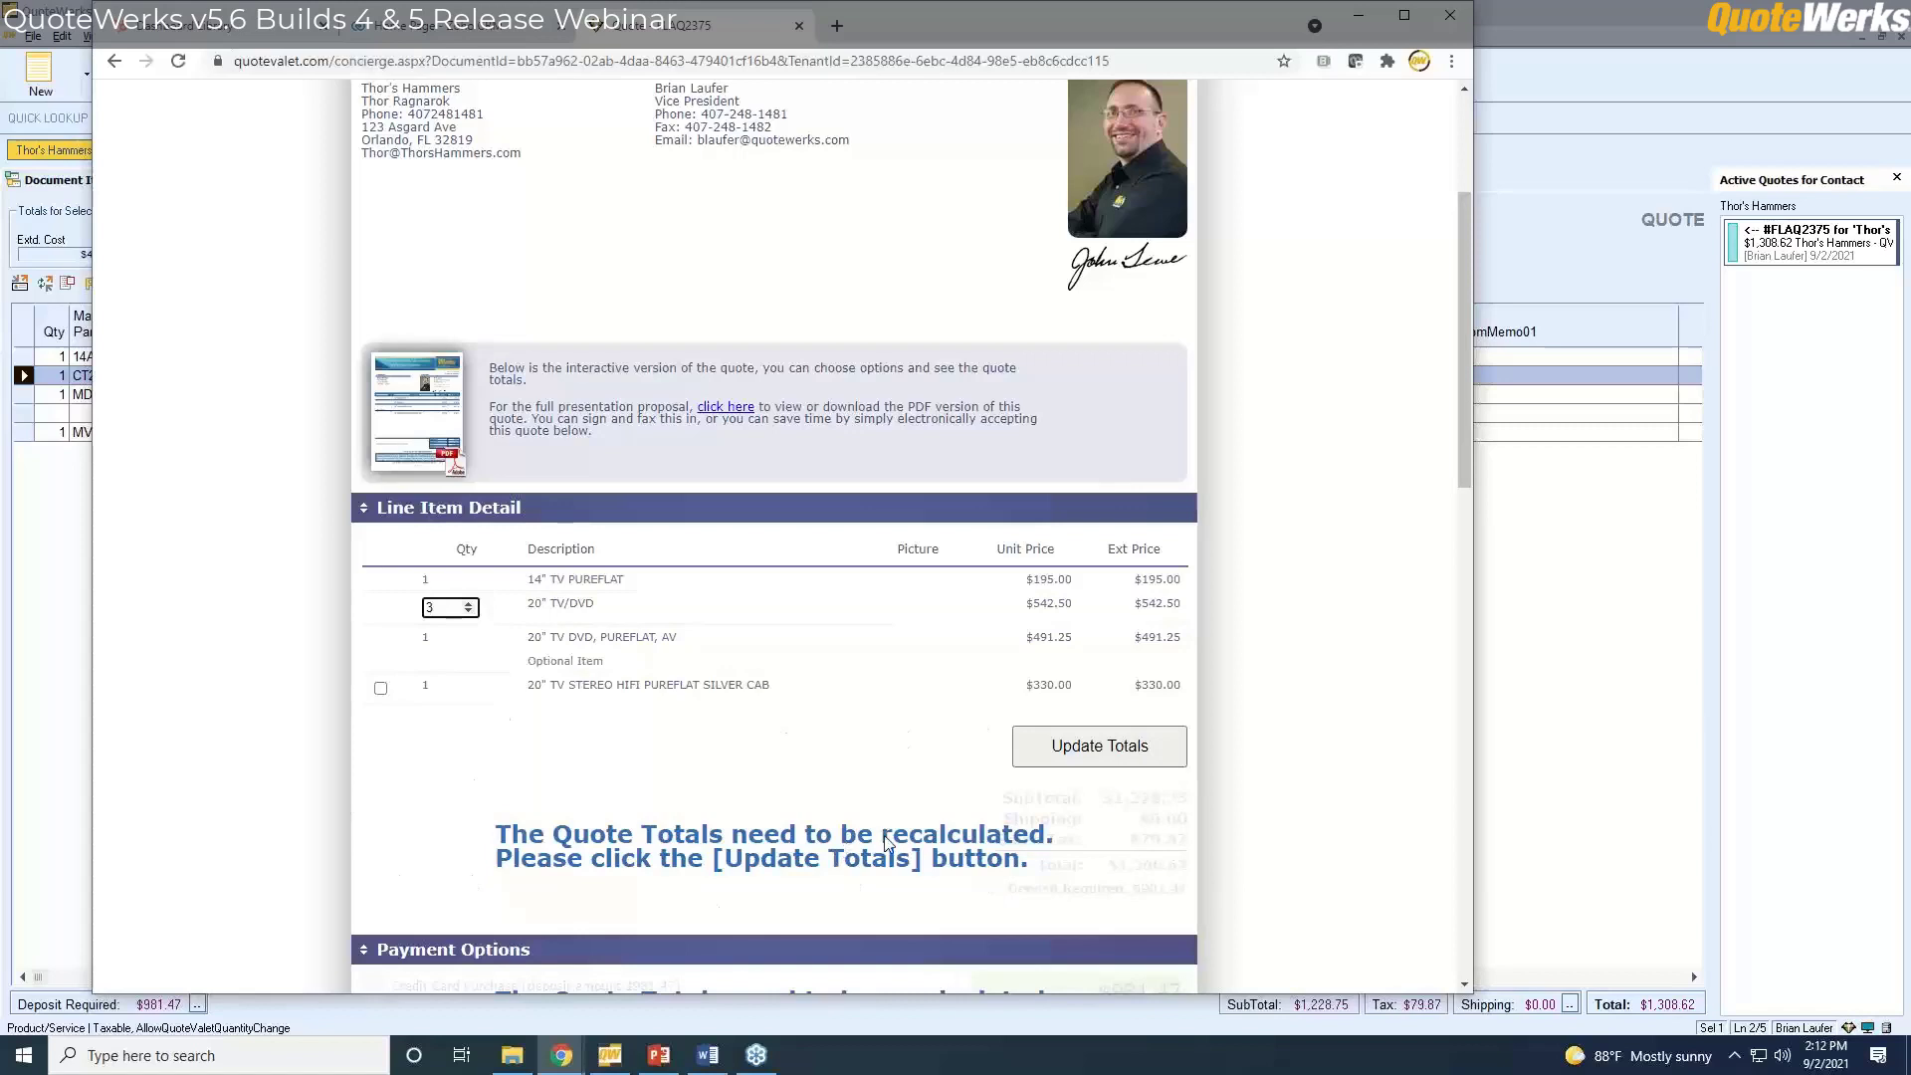
pyautogui.click(1092, 753)
pyautogui.scroll(-2, 1258, 726)
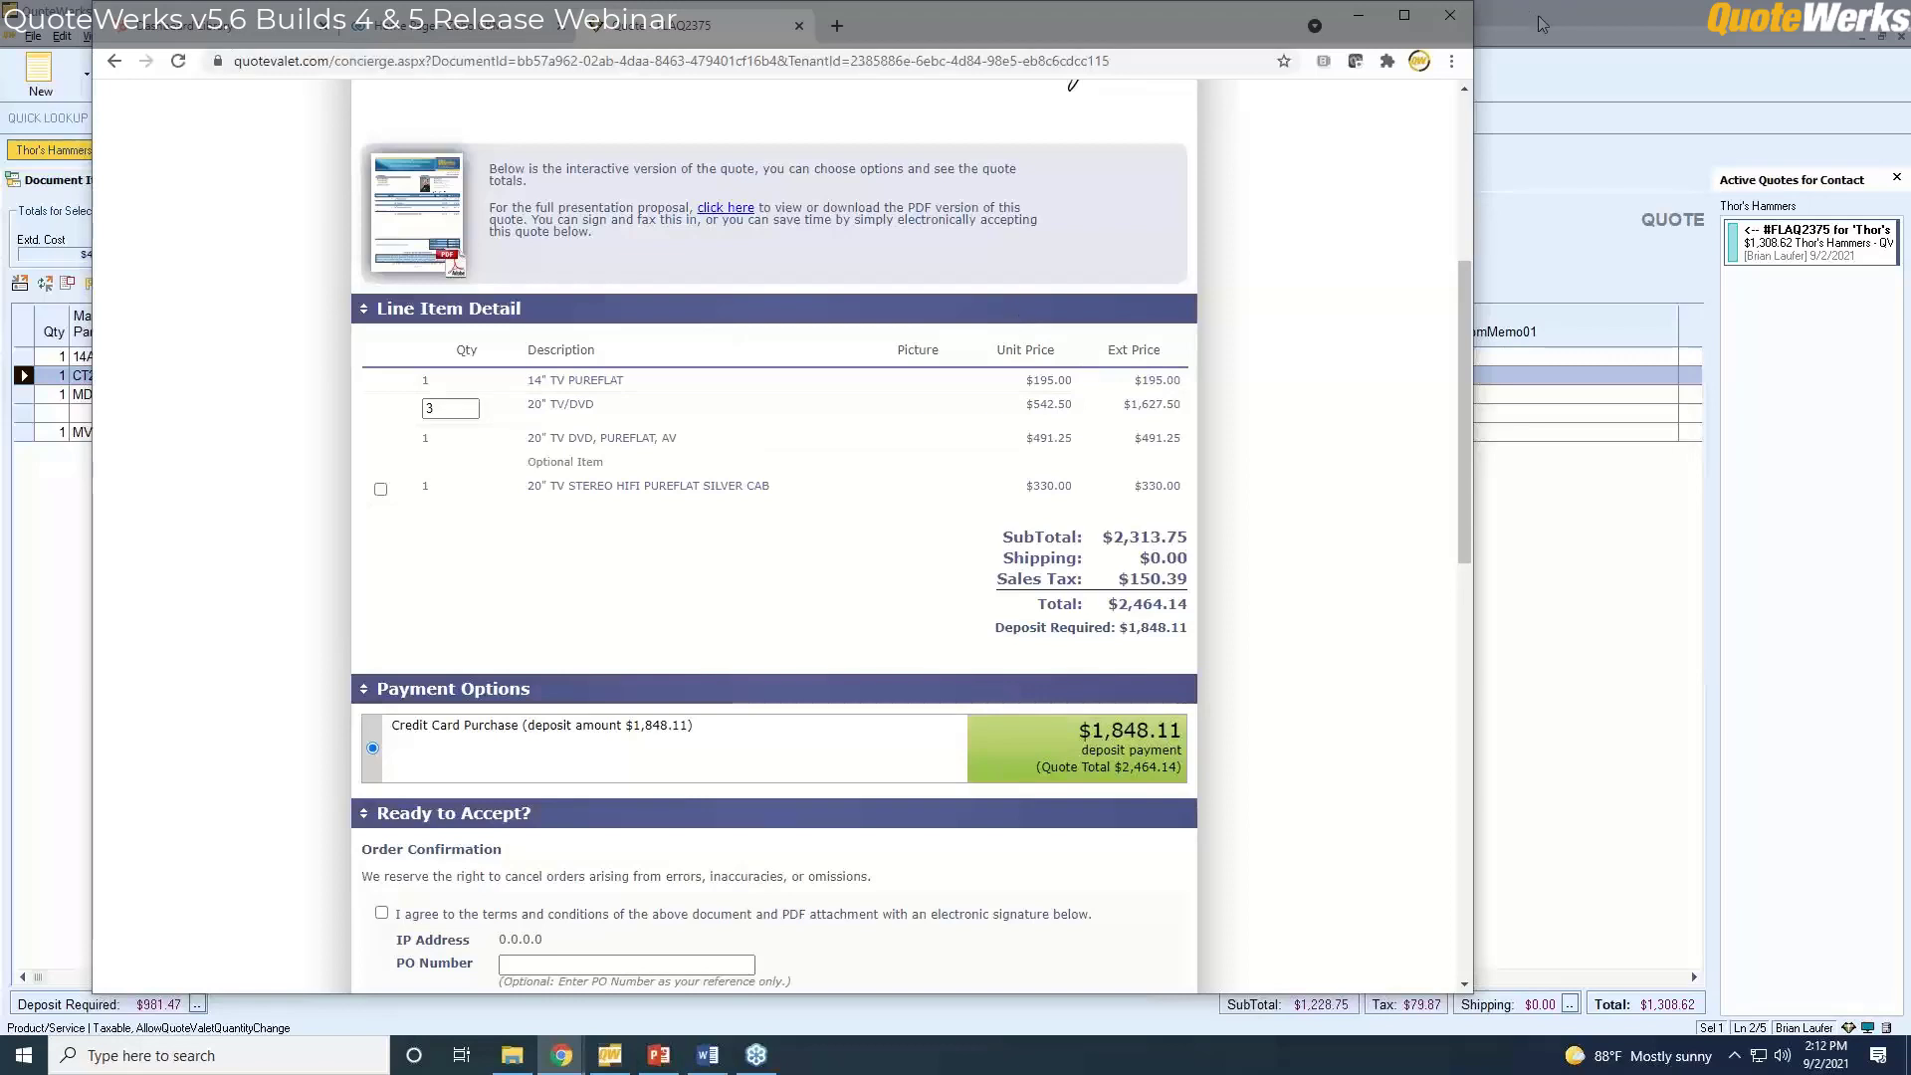
# Switch back to QuoteWerks and close the QuoteValet upload and document delivery dialogs.
pyautogui.click(1519, 32)
pyautogui.click(1085, 812)
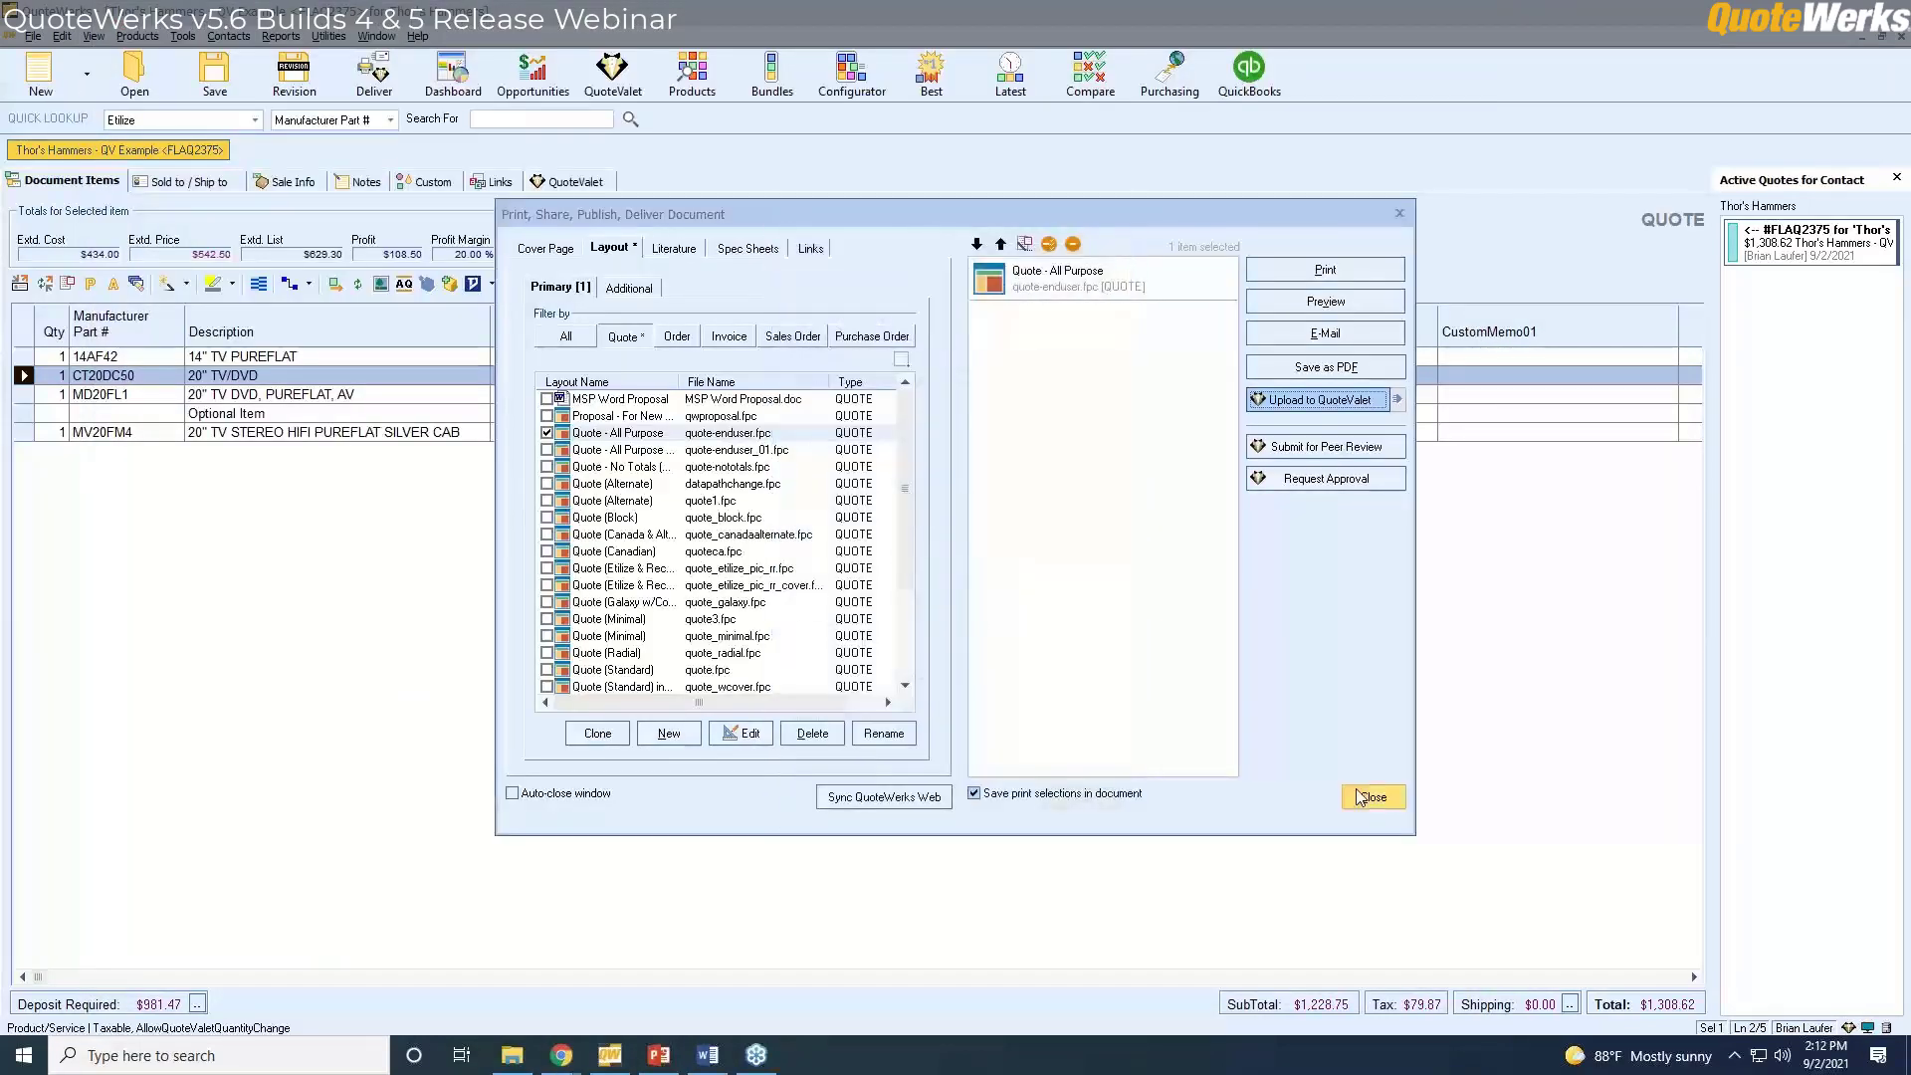
pyautogui.click(1374, 796)
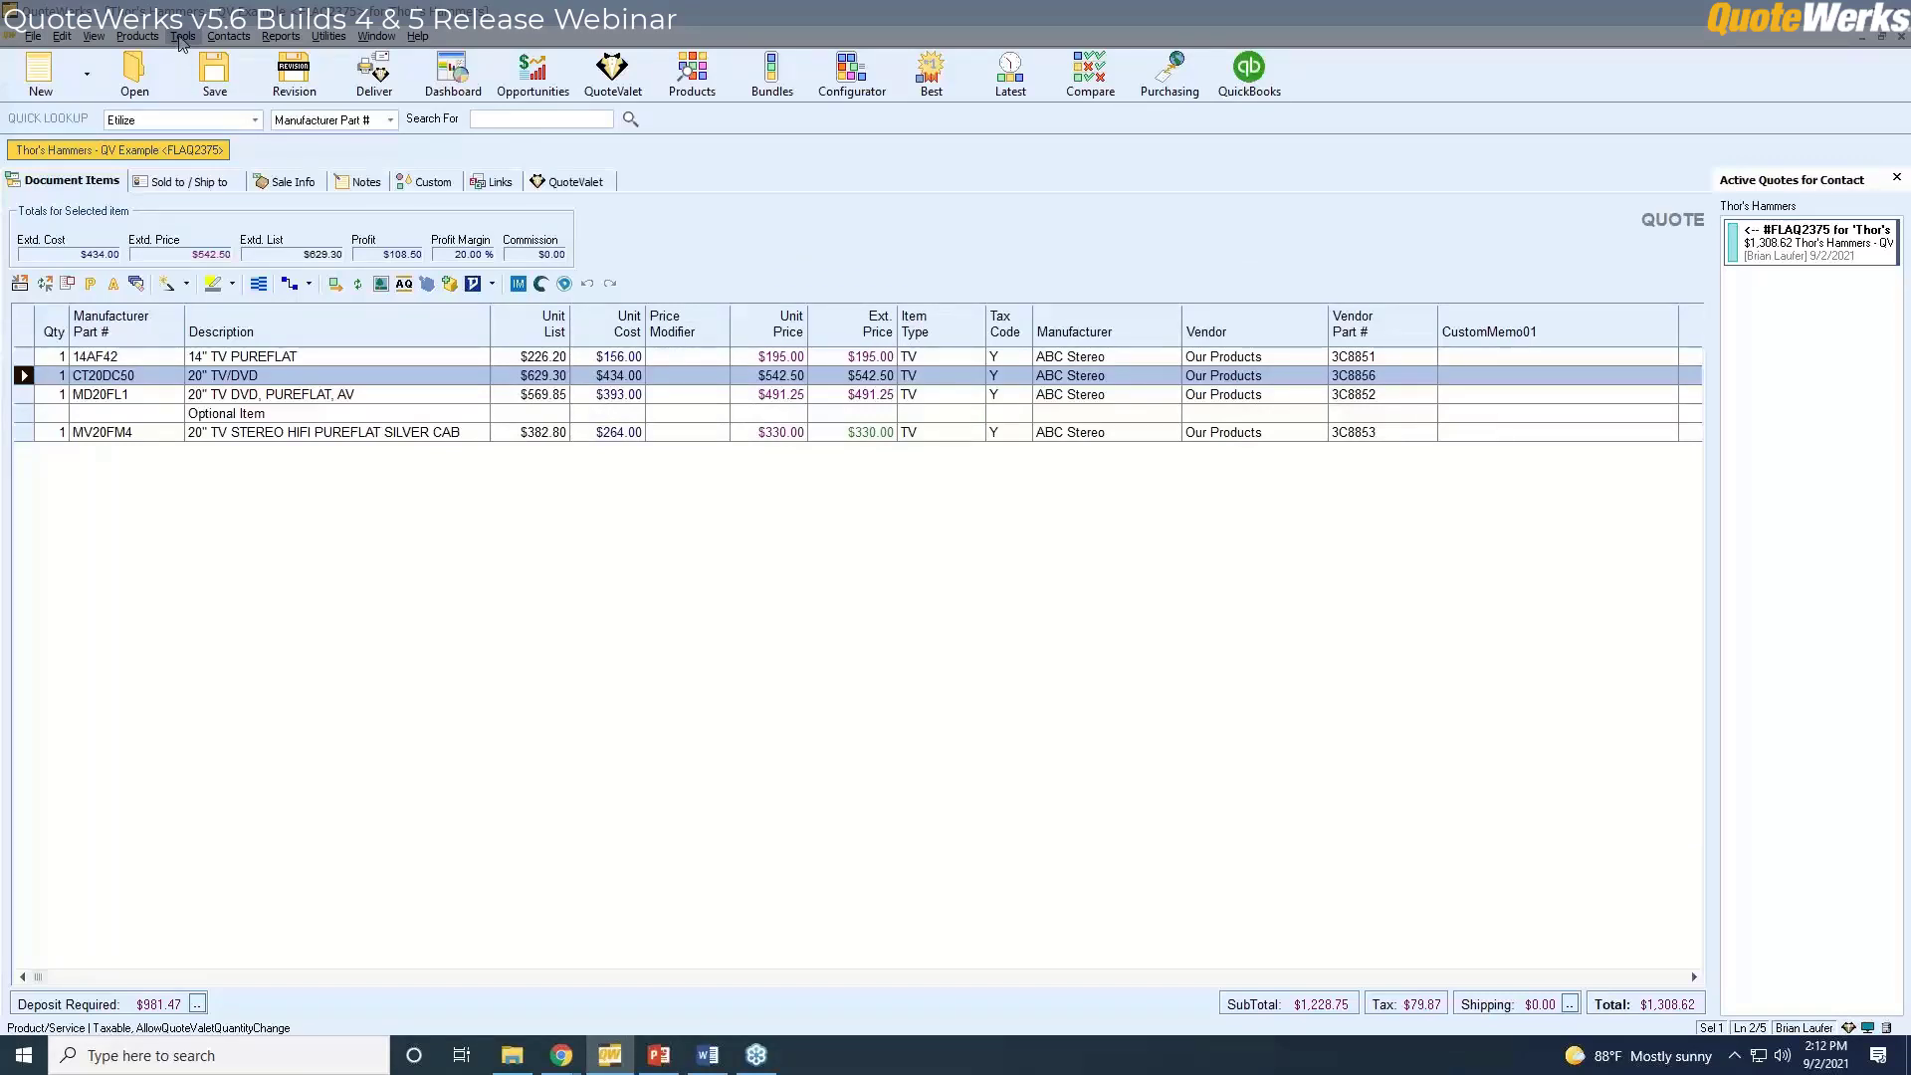
# Enable automatic updating of totals on changes for the QuoteValet page in the QuoteValet setup and save the settings.
pyautogui.click(181, 38)
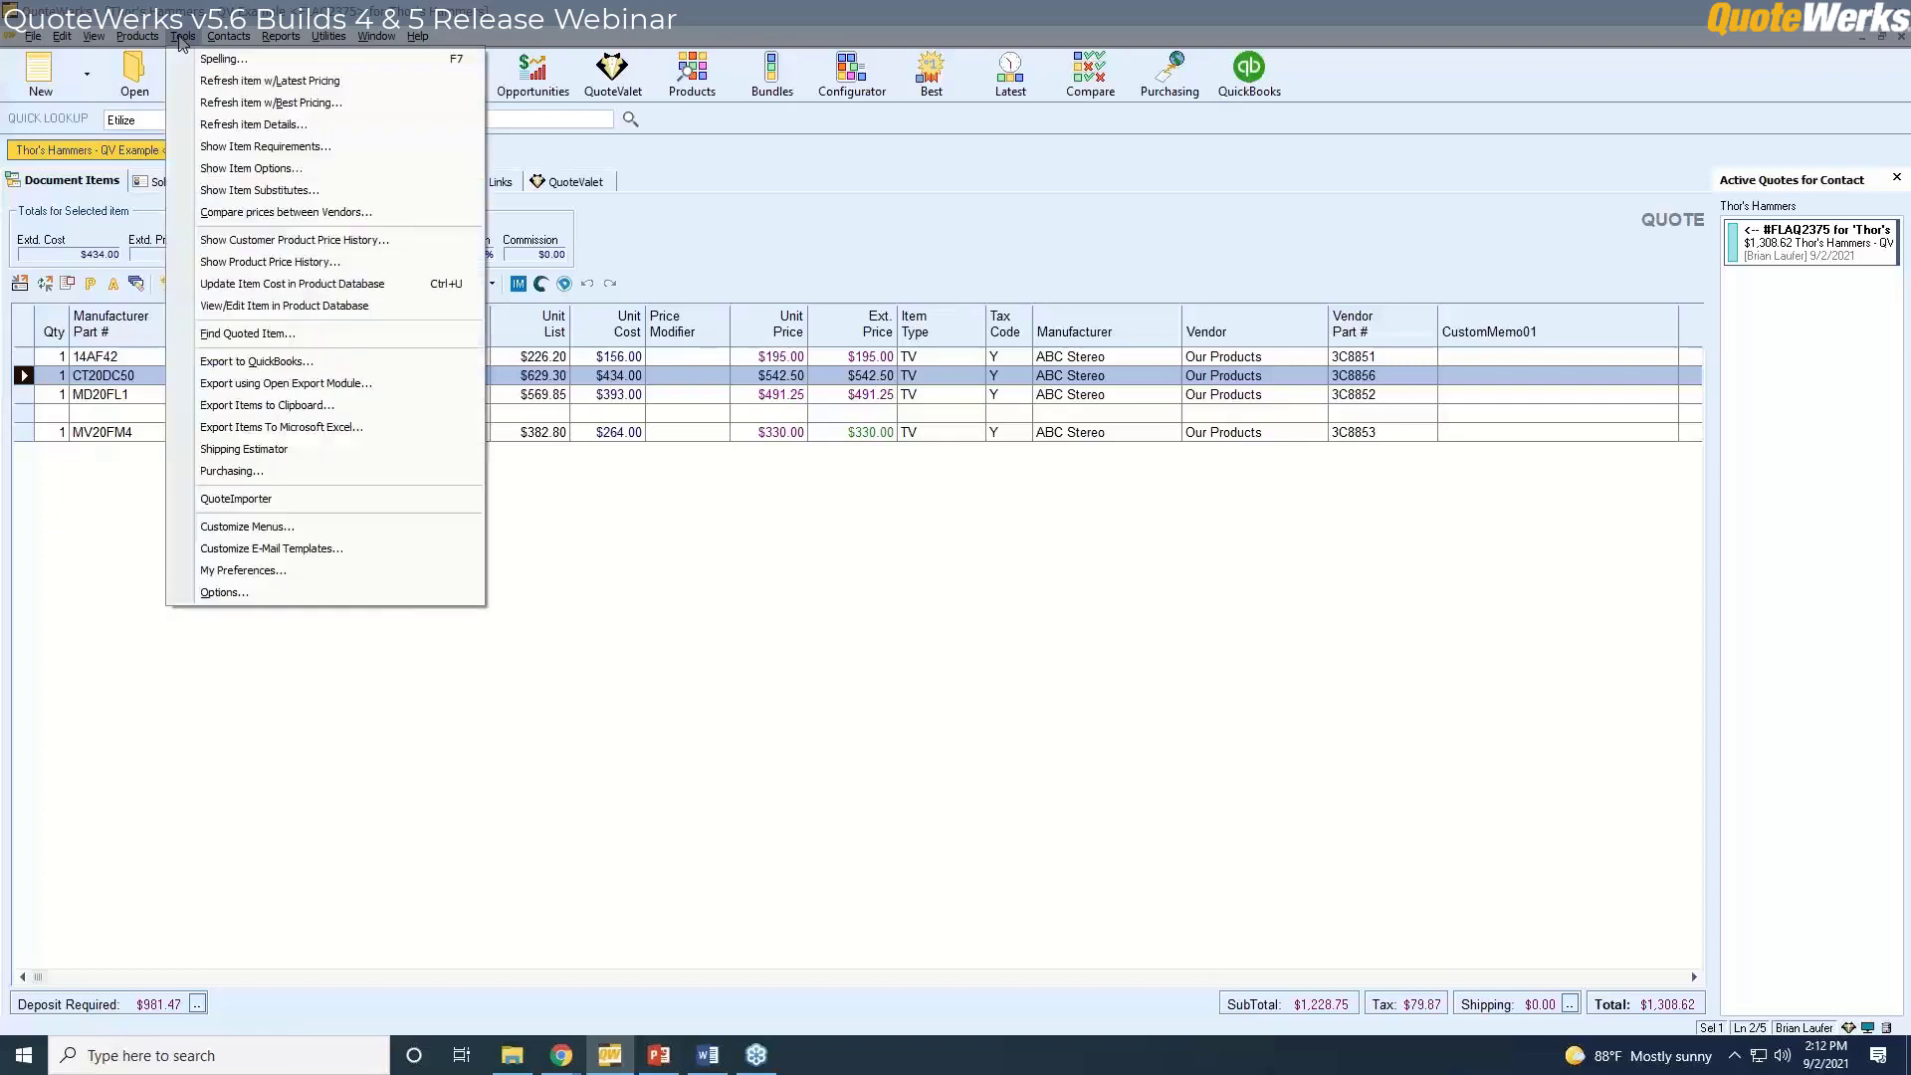
pyautogui.click(223, 593)
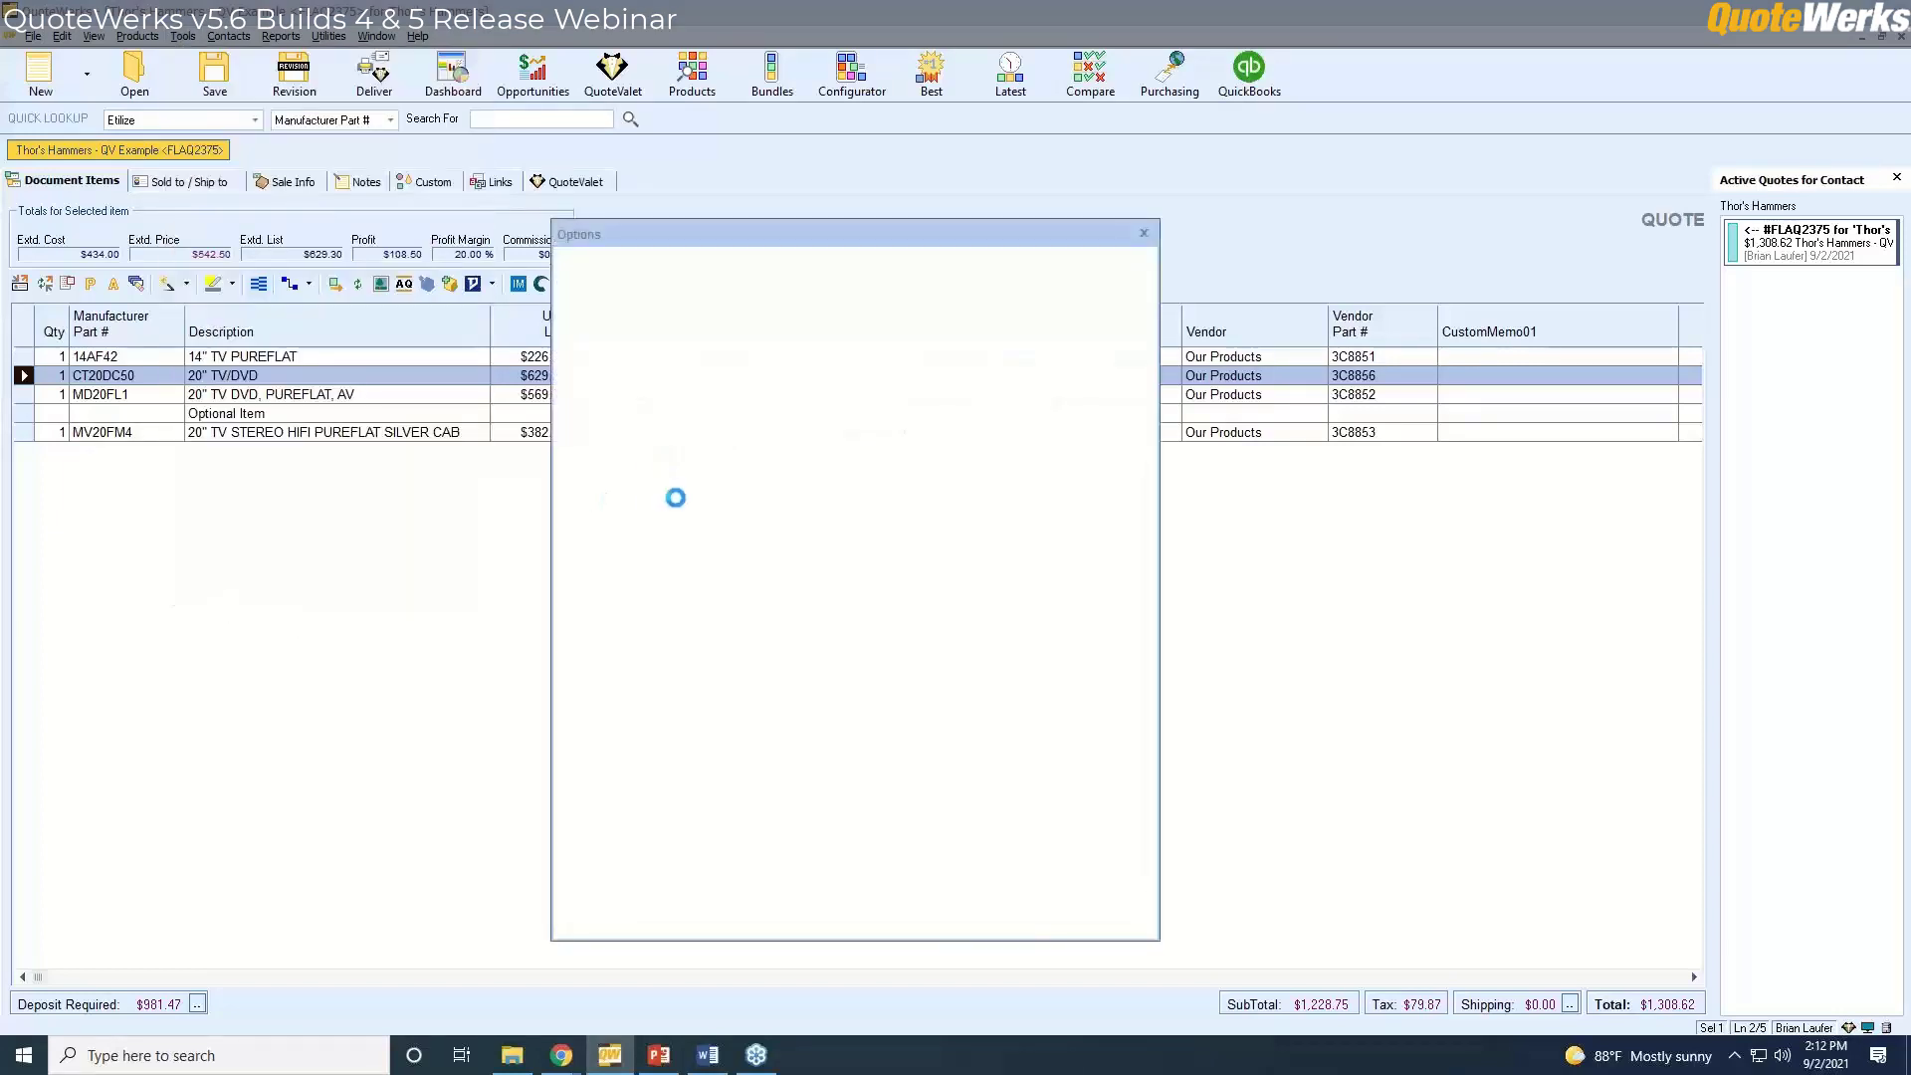
pyautogui.click(655, 271)
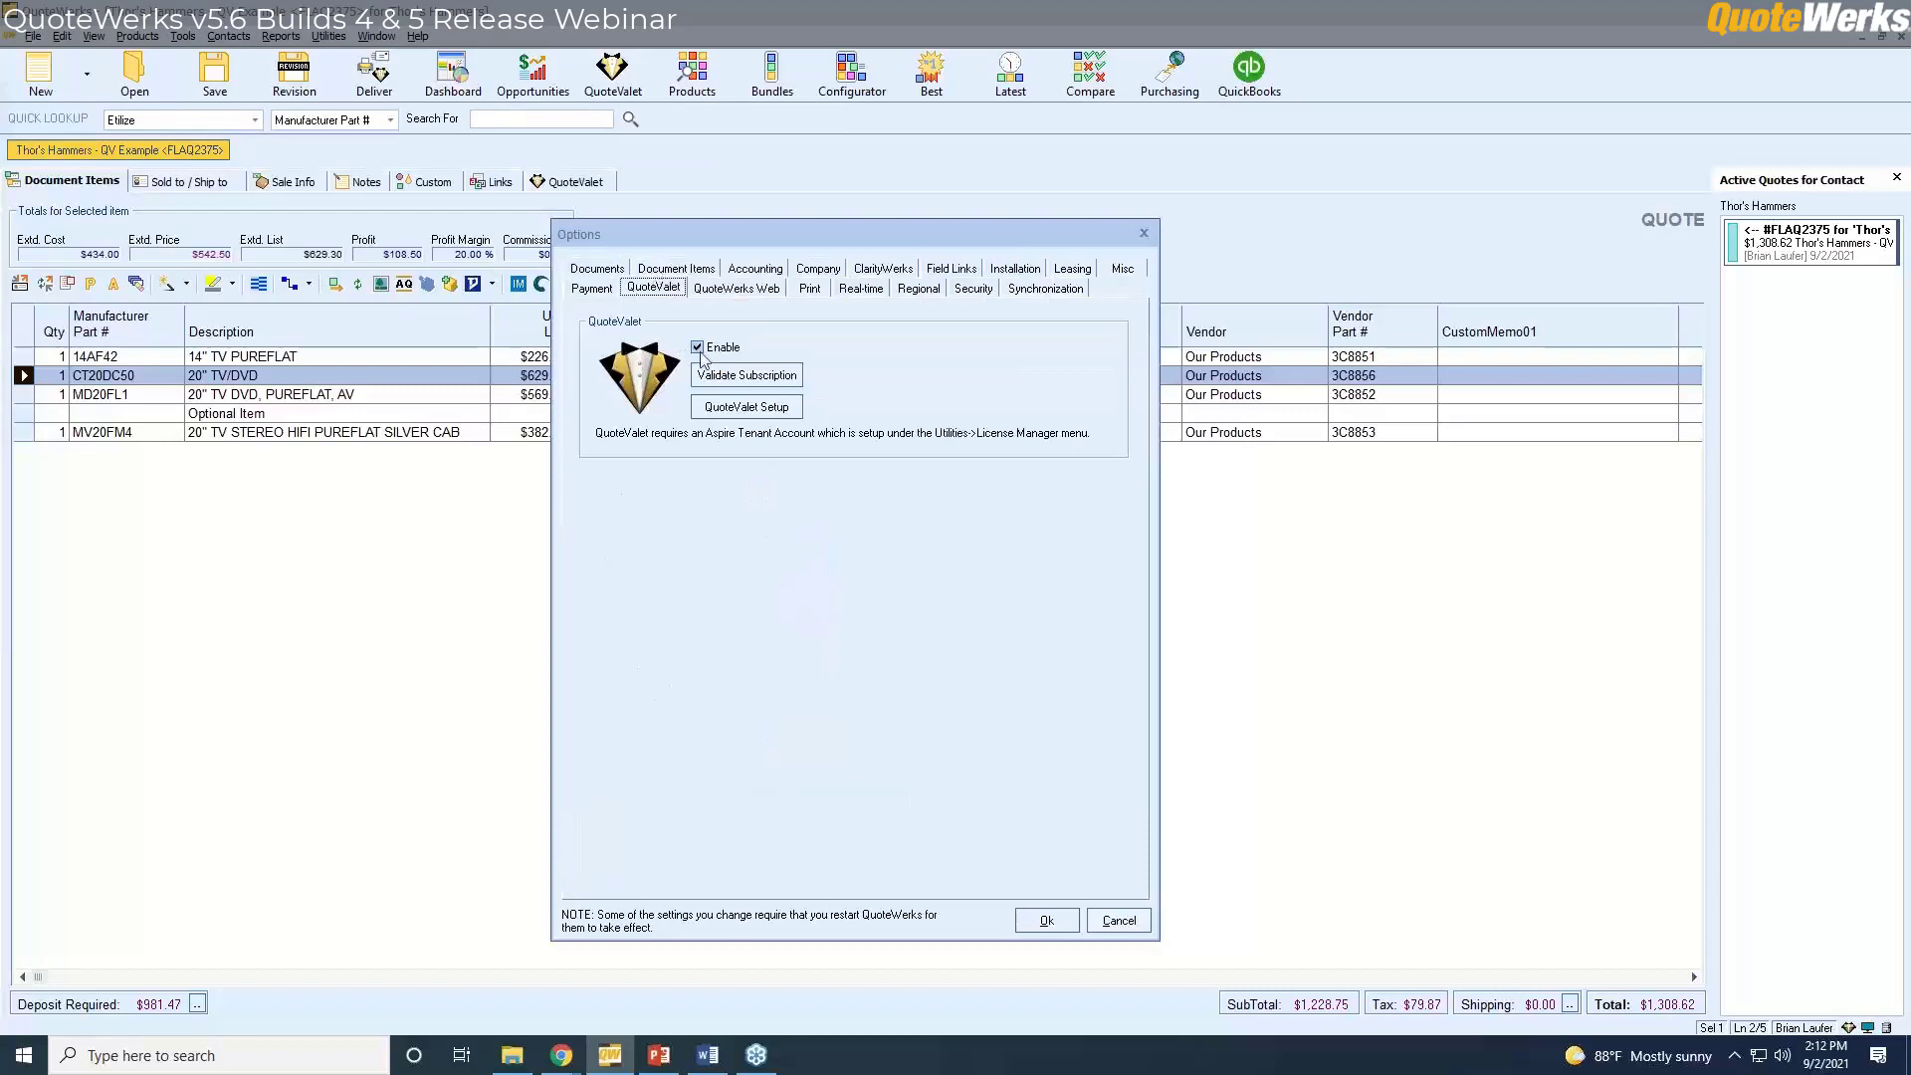
pyautogui.click(747, 408)
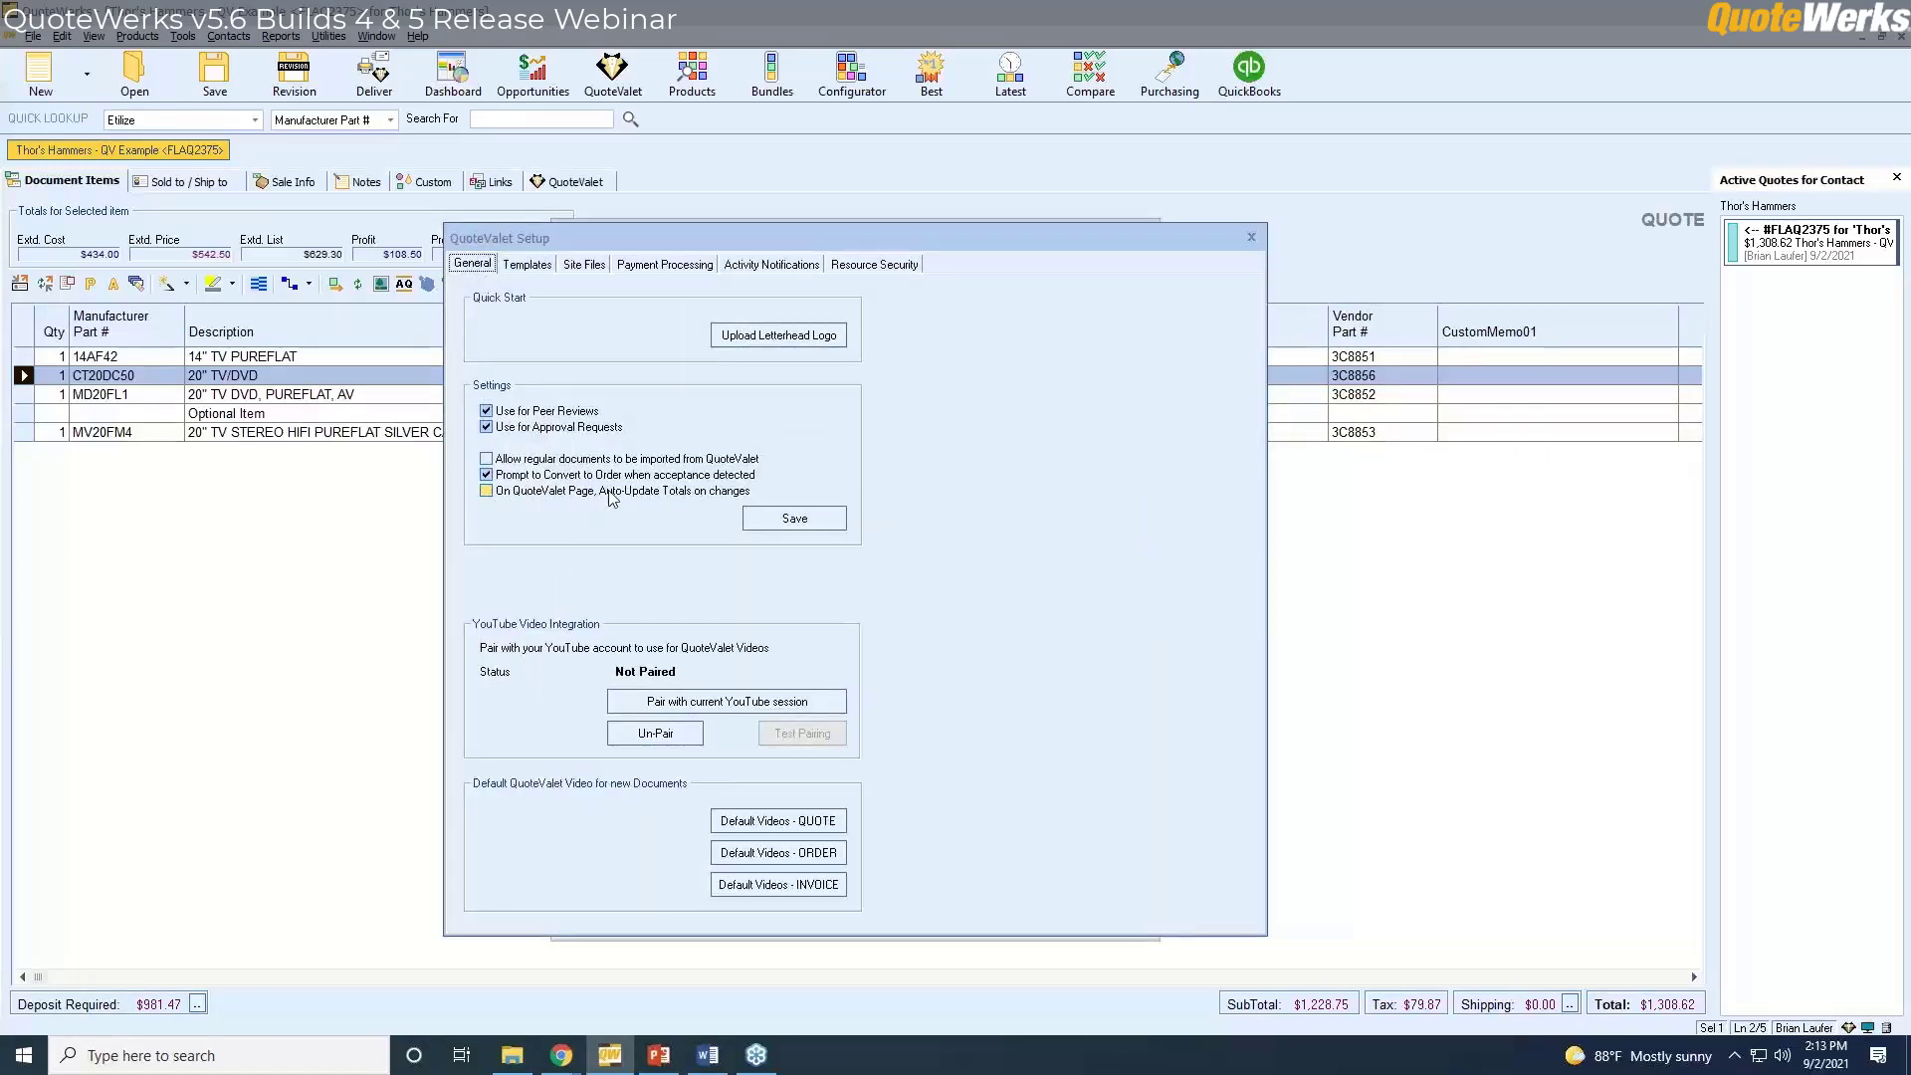
pyautogui.click(556, 492)
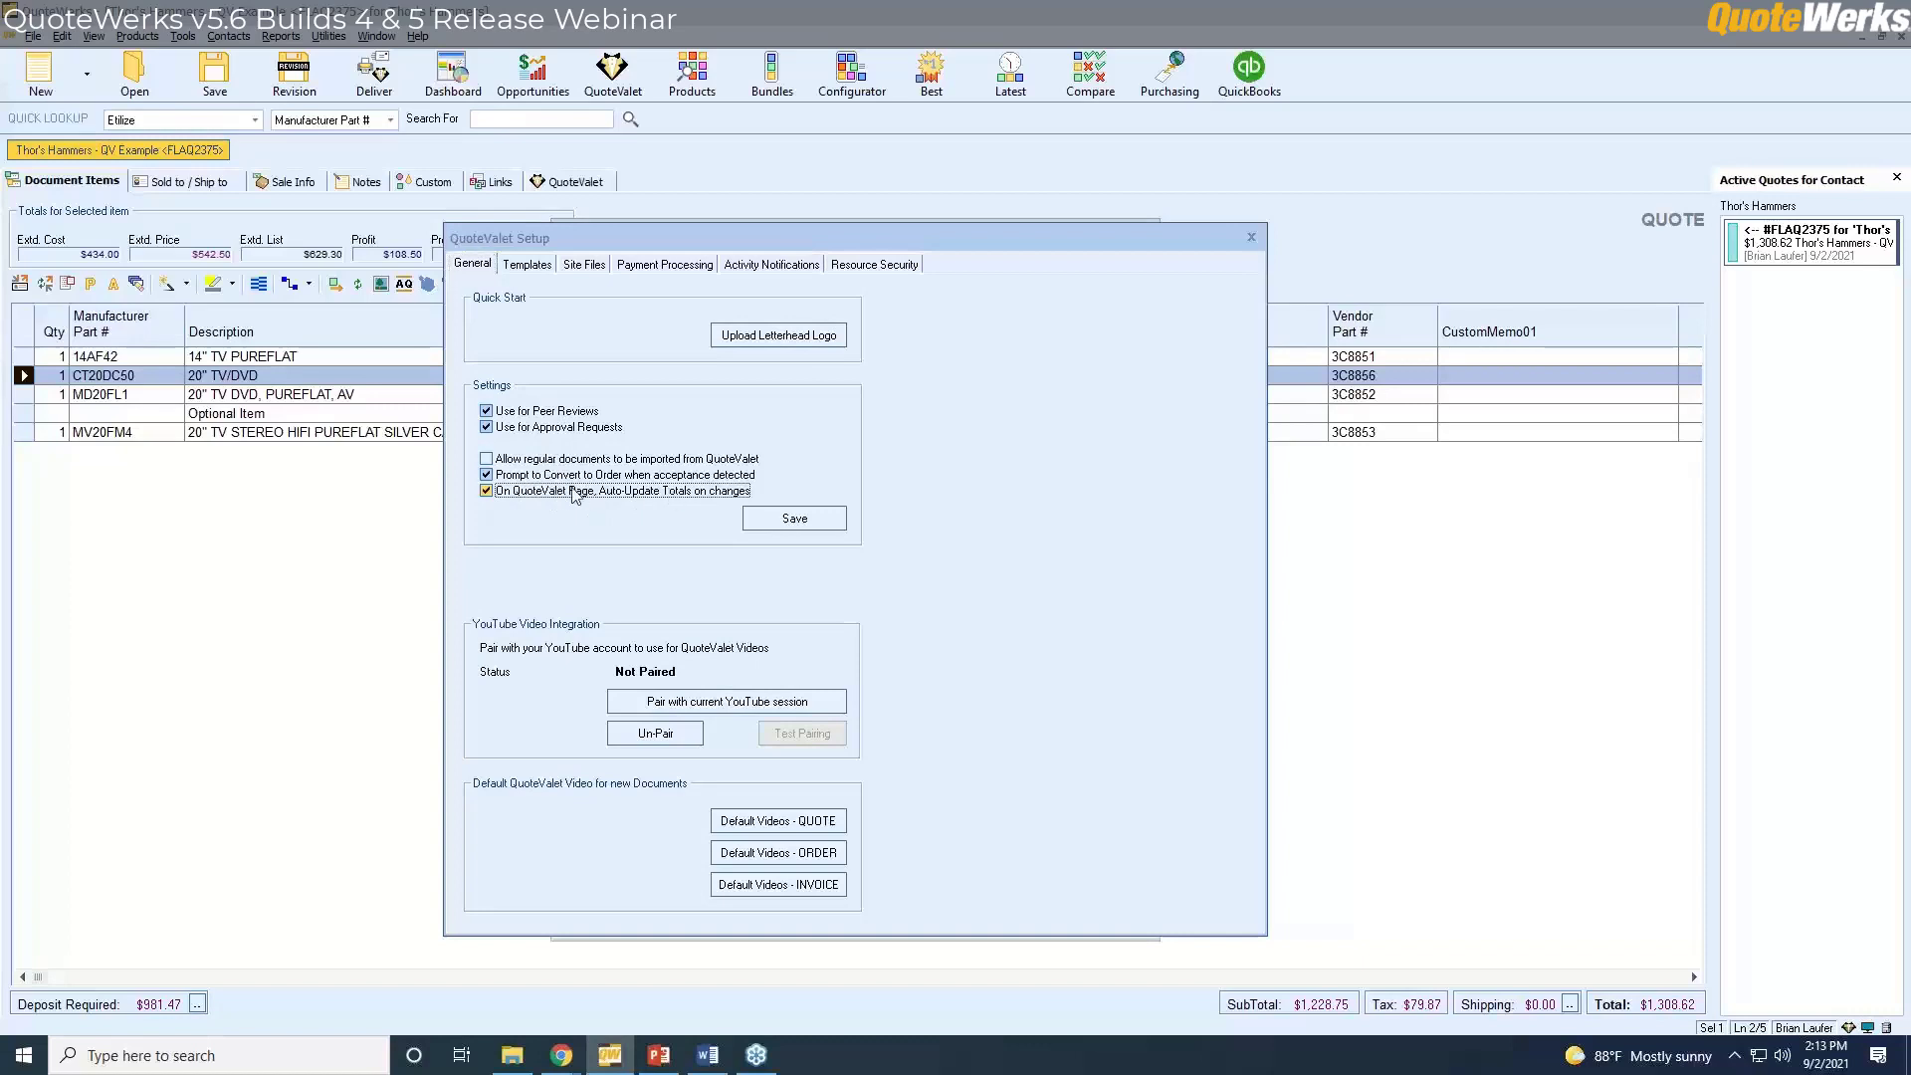
pyautogui.click(783, 518)
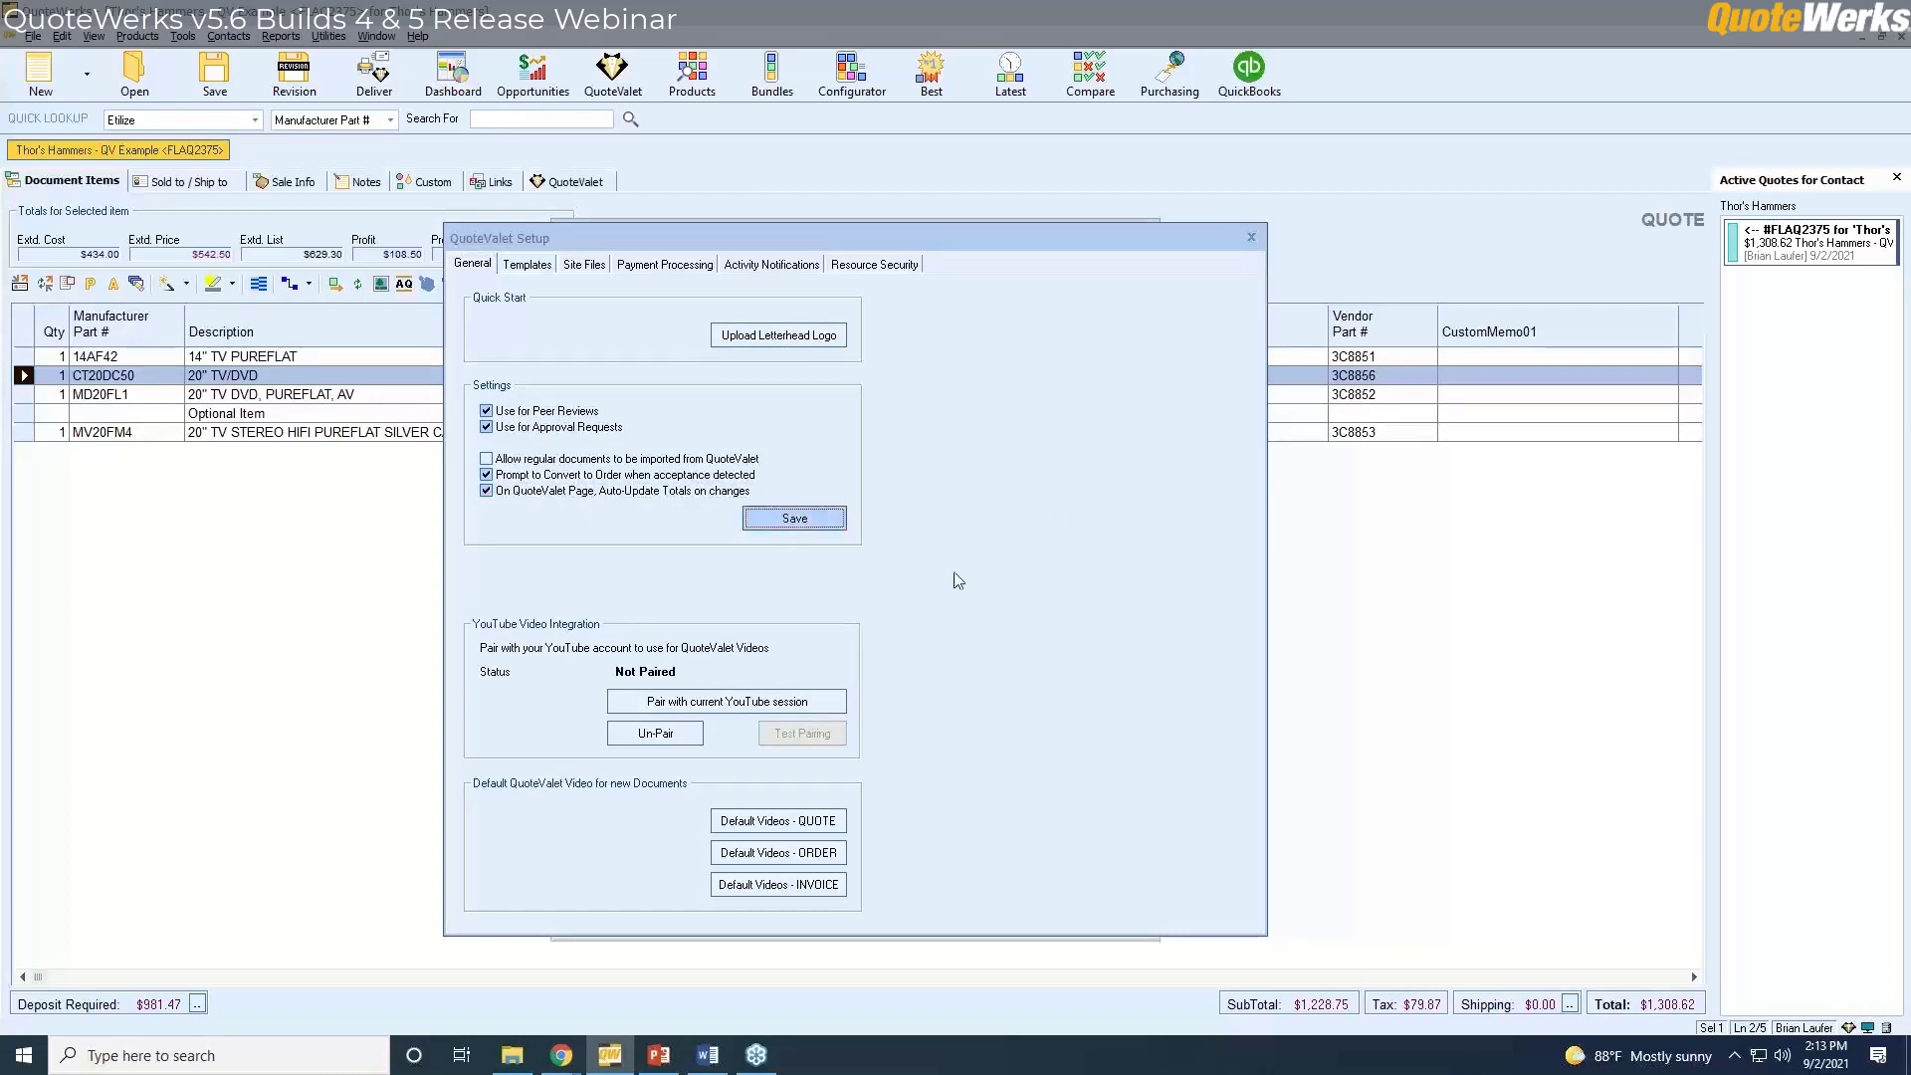
# Close the QuoteValet setup, accept the options and switch to the quote's QuoteValet page in Chrome.
pyautogui.click(1251, 237)
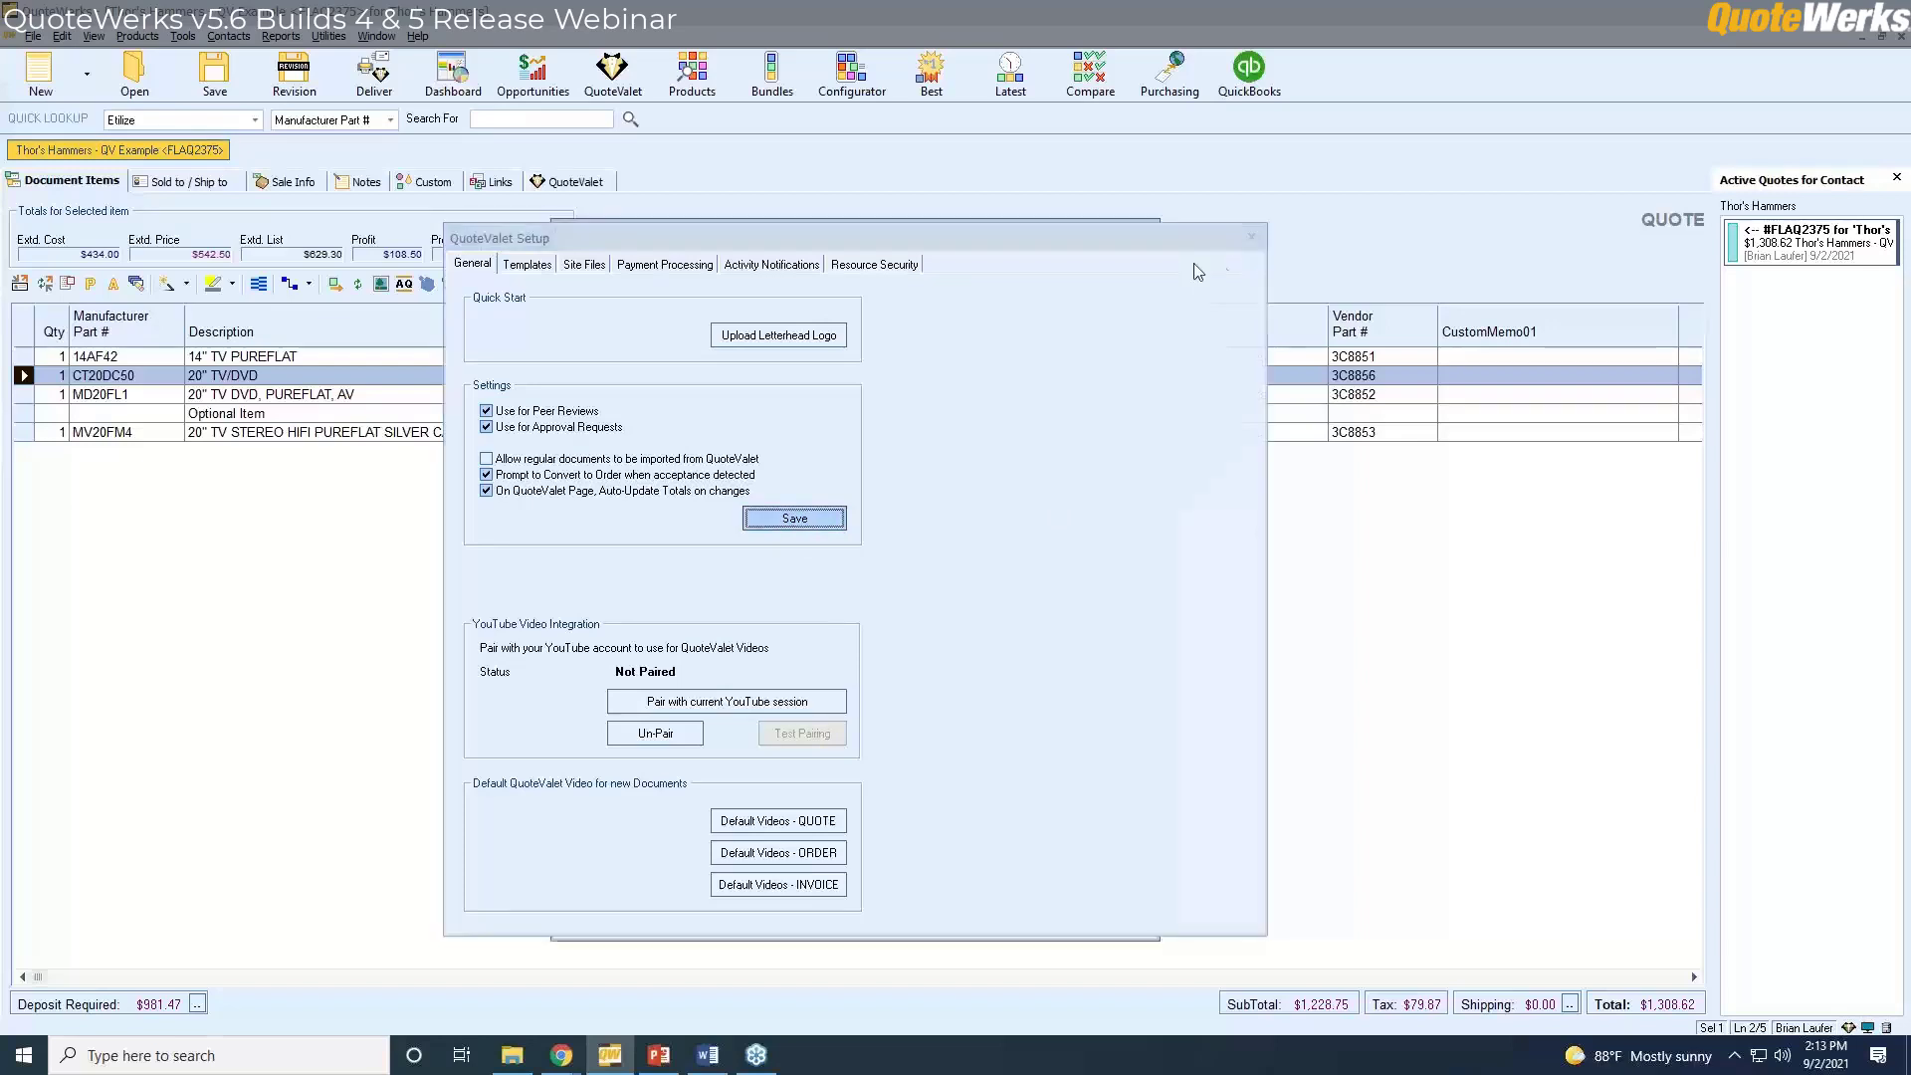
pyautogui.click(1046, 920)
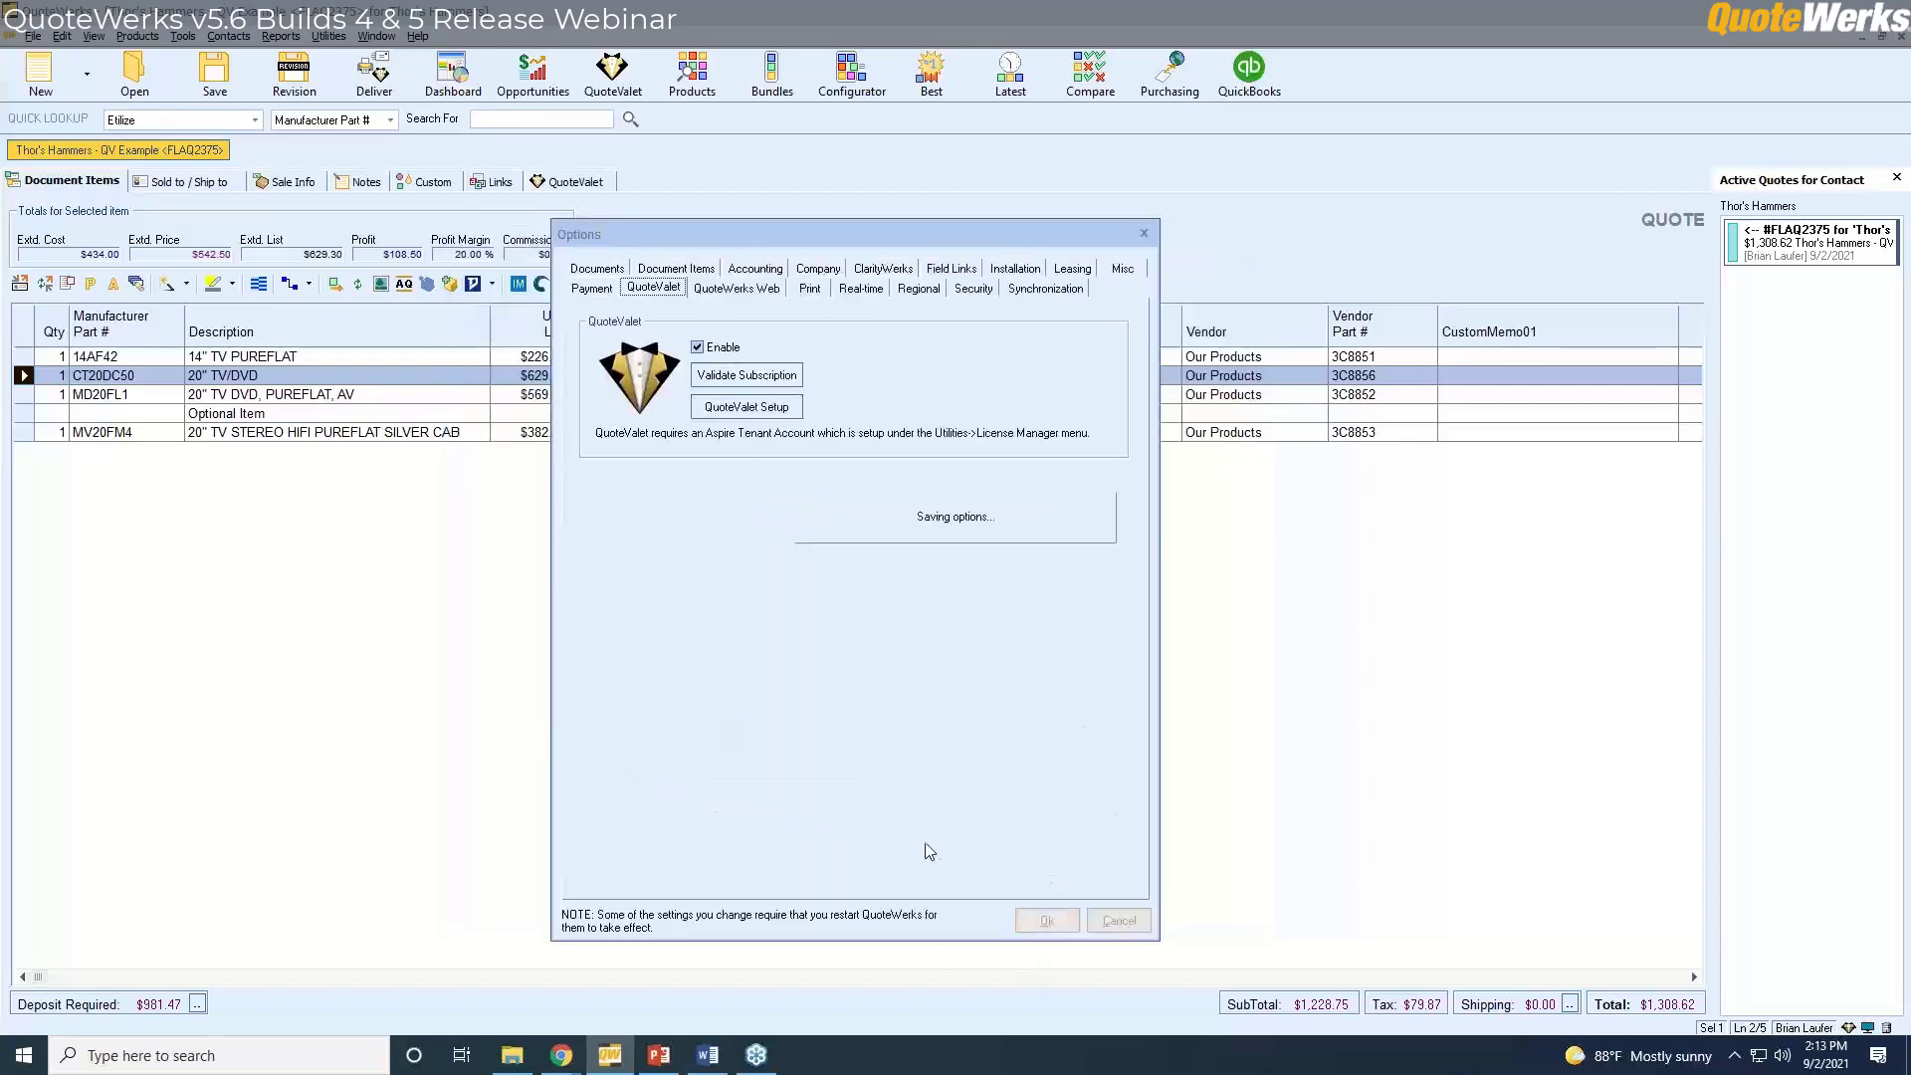
pyautogui.moveTo(561, 1053)
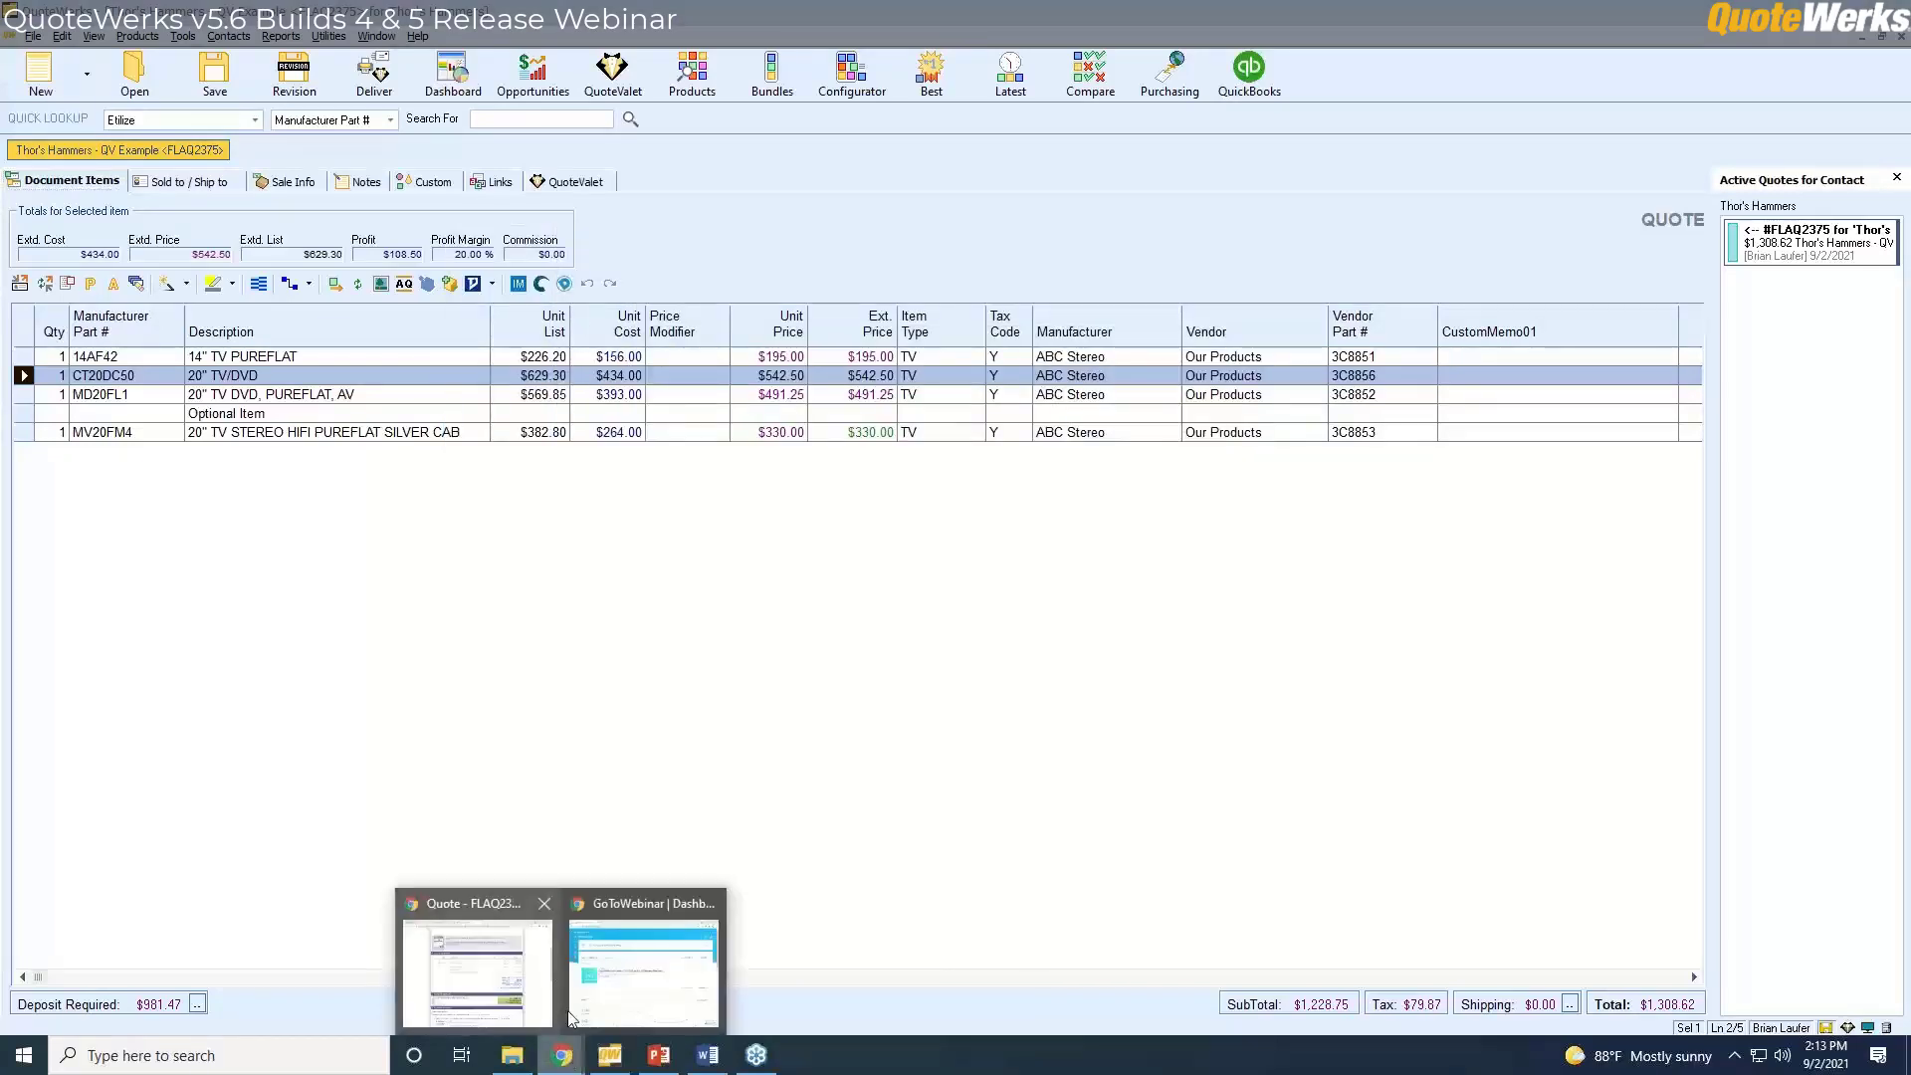
pyautogui.click(488, 981)
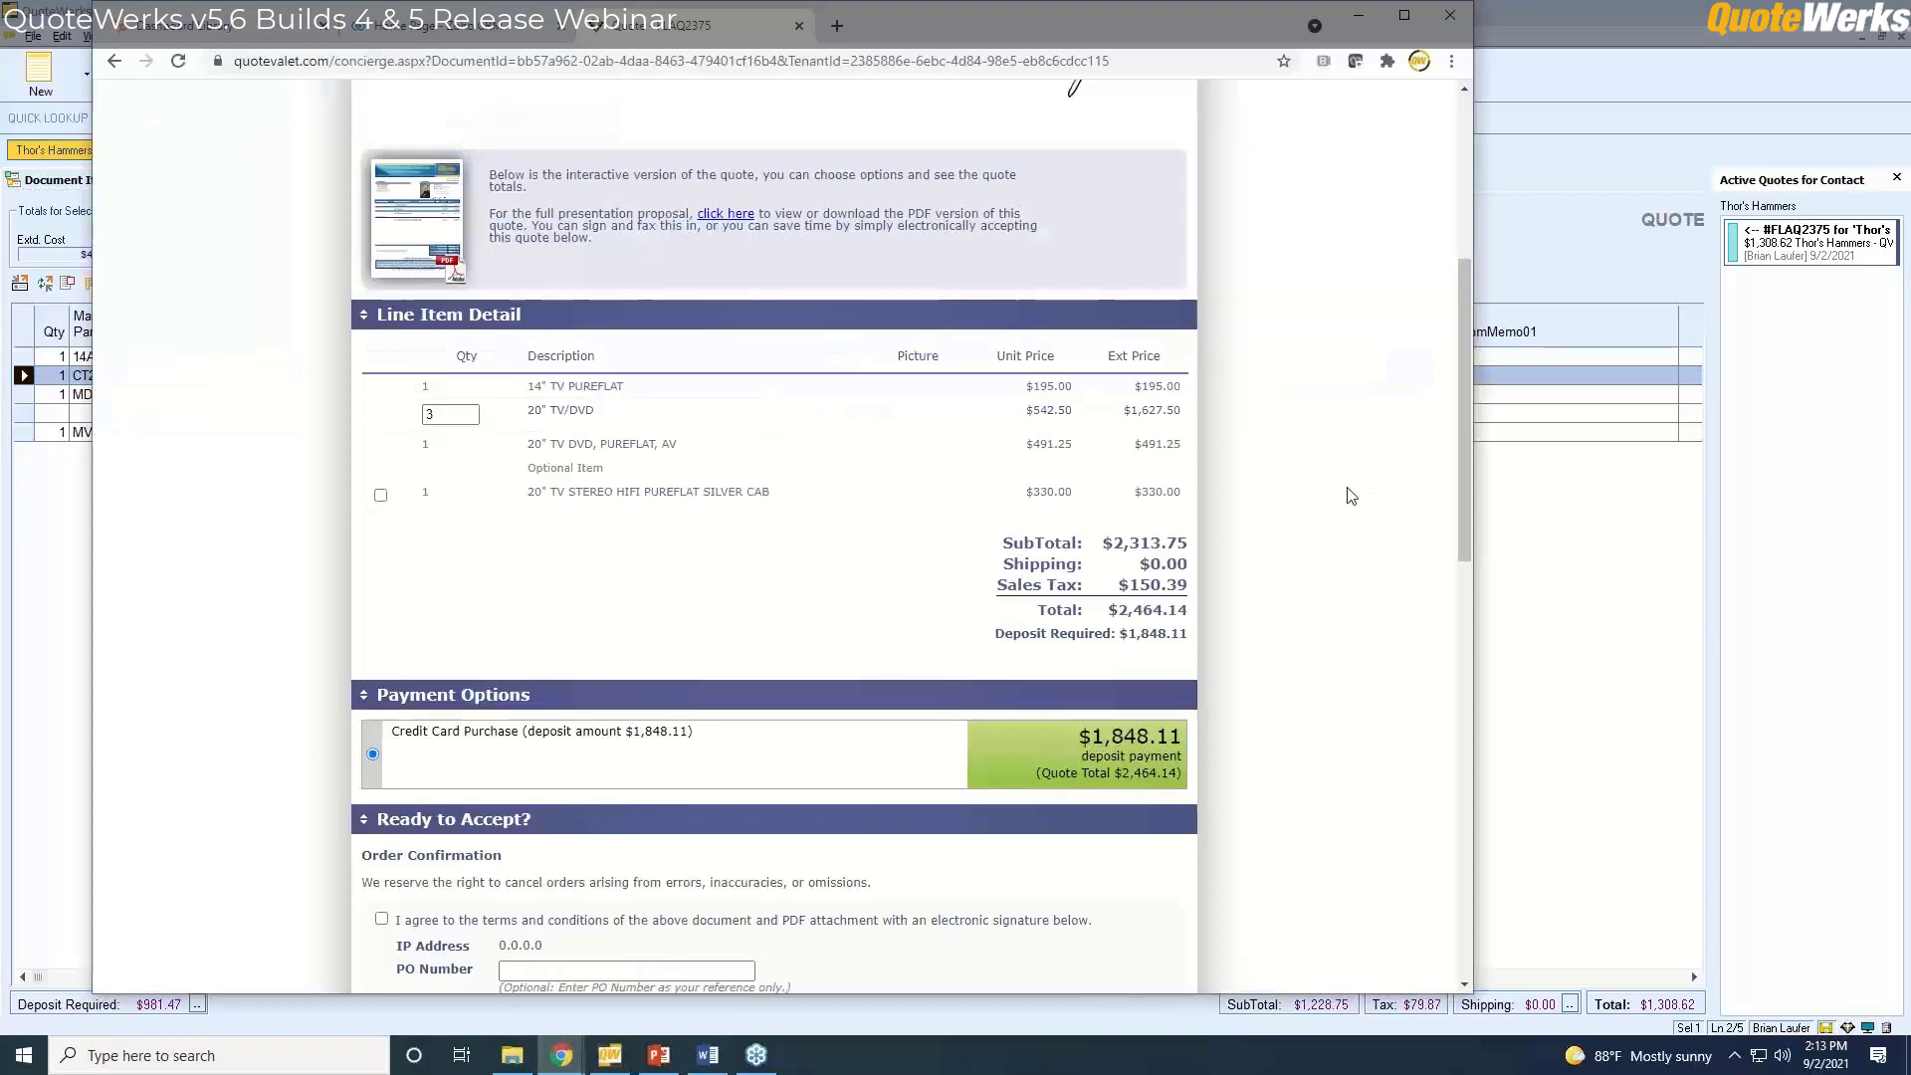
# Reload the quote's QuoteValet page so the new setting applies.
pyautogui.scroll(5, 1349, 503)
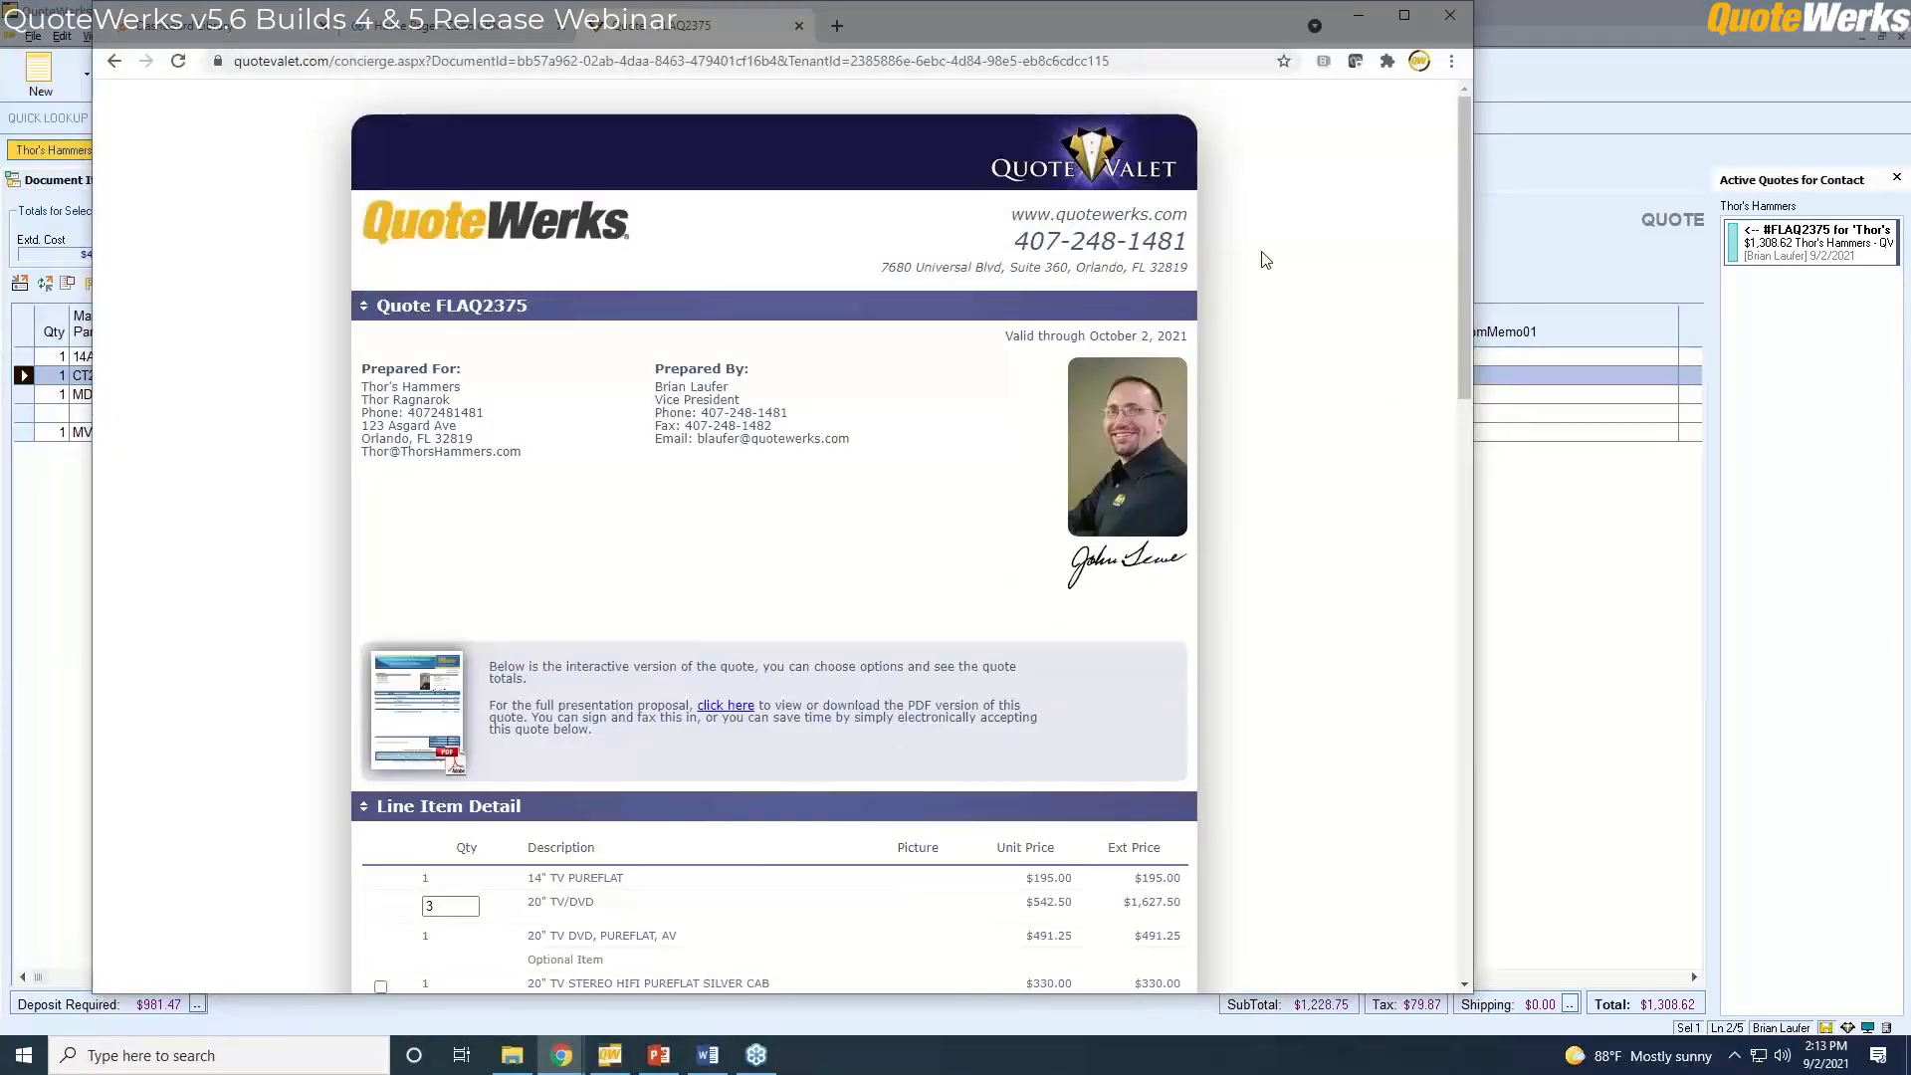
pyautogui.click(1173, 68)
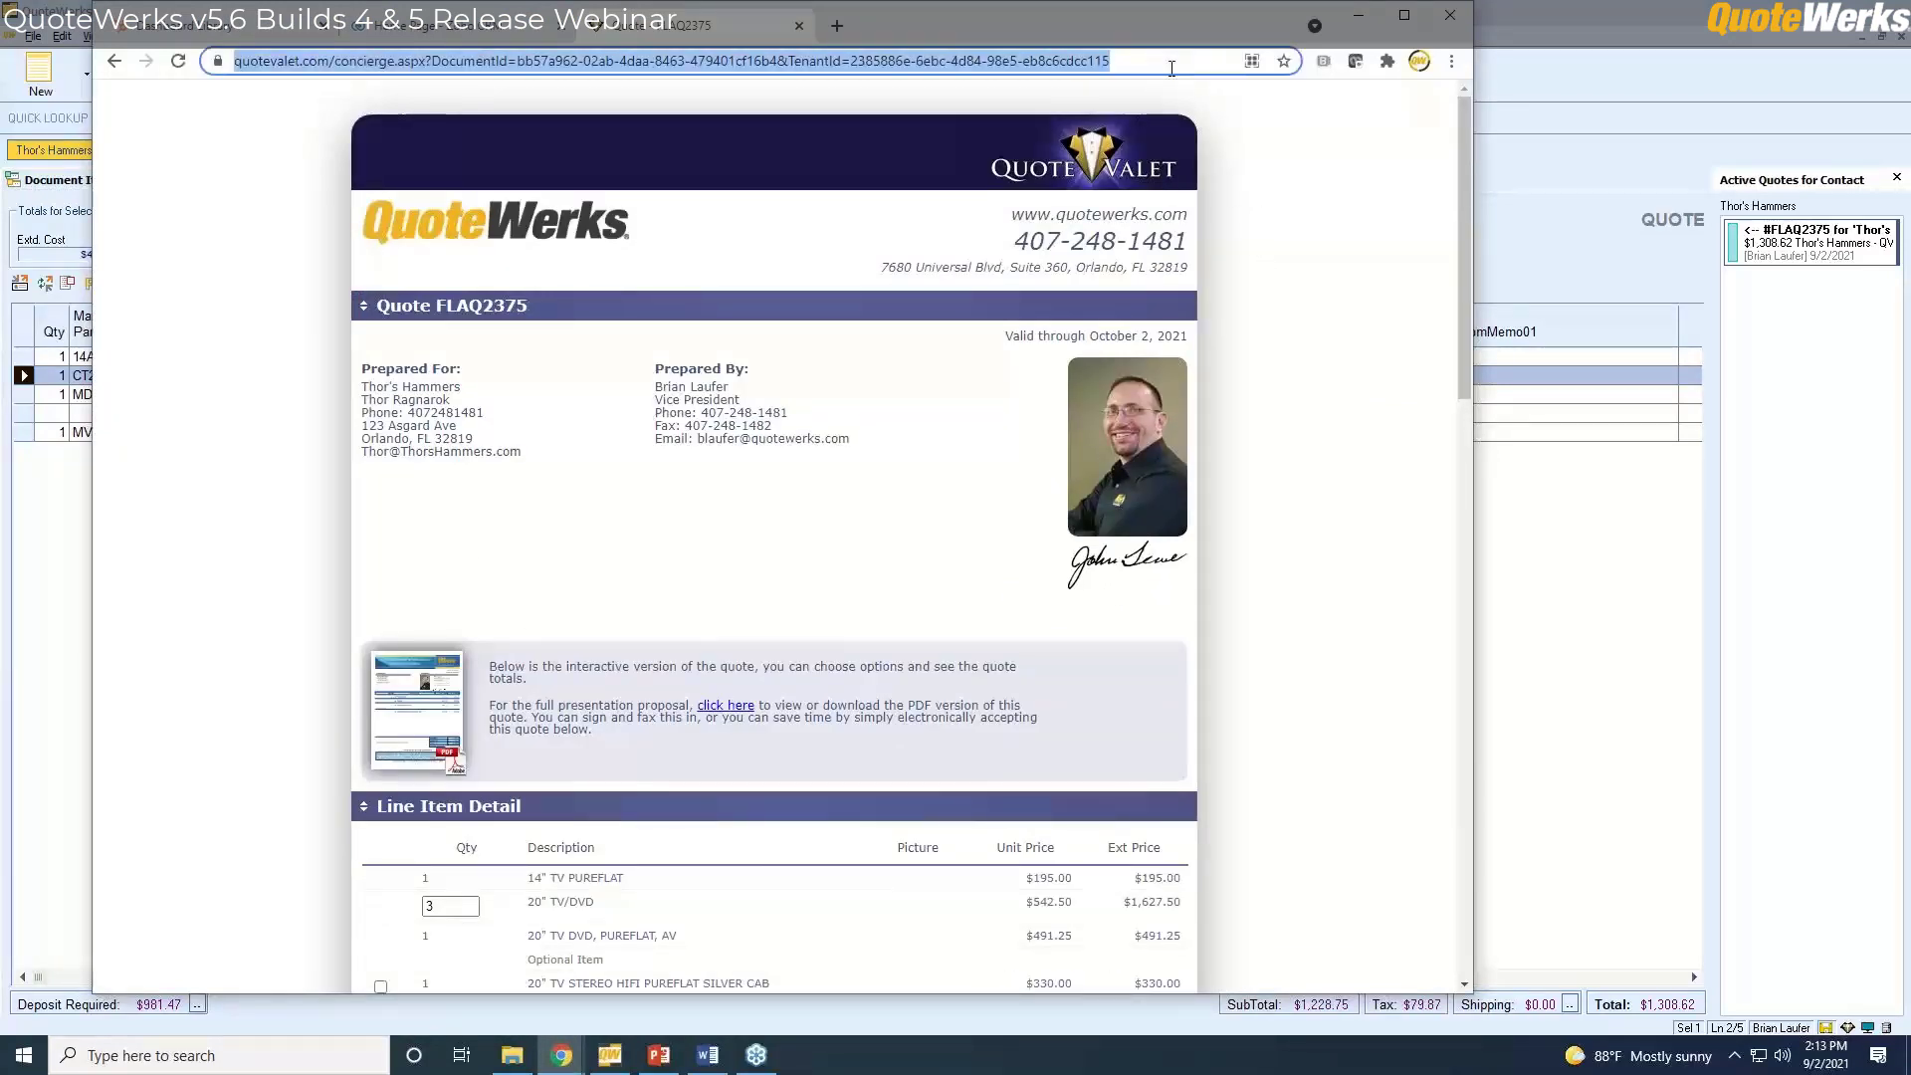
pyautogui.press('Return')
# Set the 20" TV/DVD quantity to 2 and include the optional 20" TV STEREO HIFI PUREFLAT SILVER CAB.
pyautogui.scroll(-4, 1299, 493)
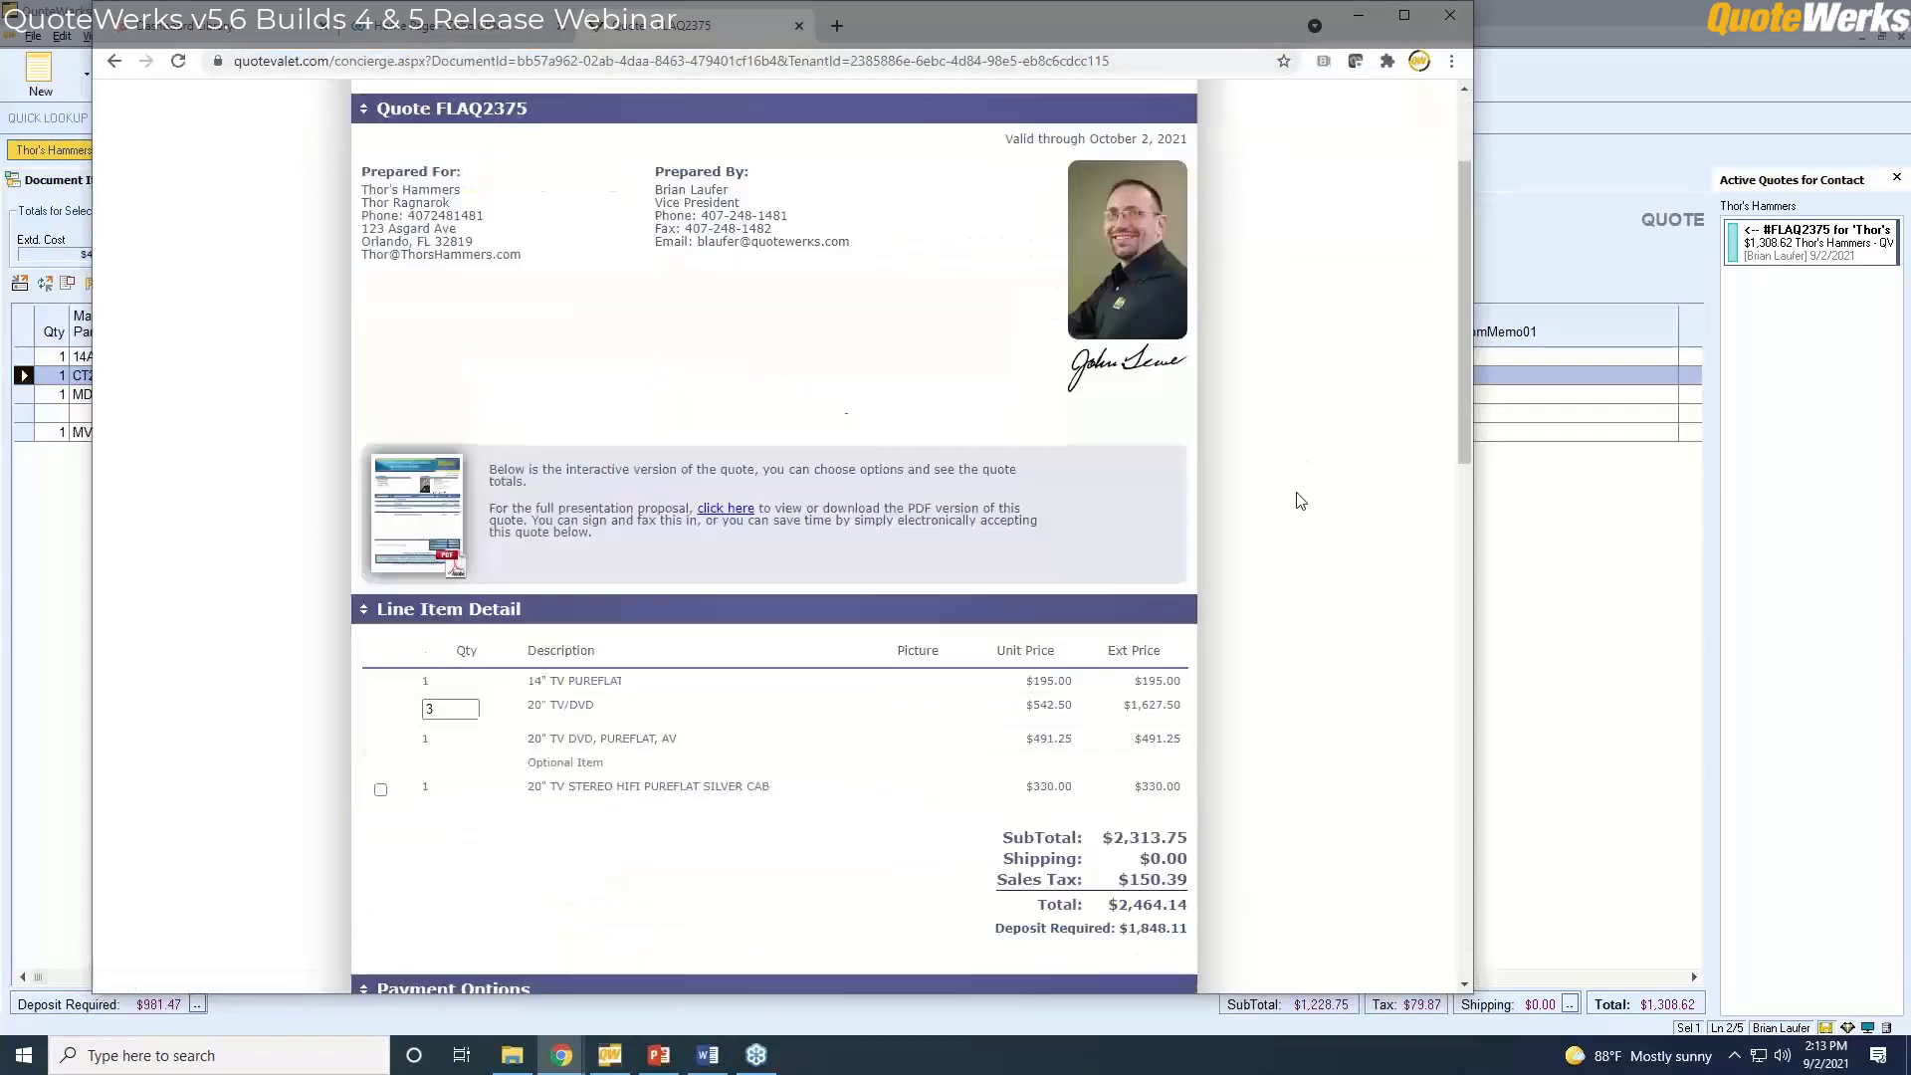
pyautogui.click(452, 509)
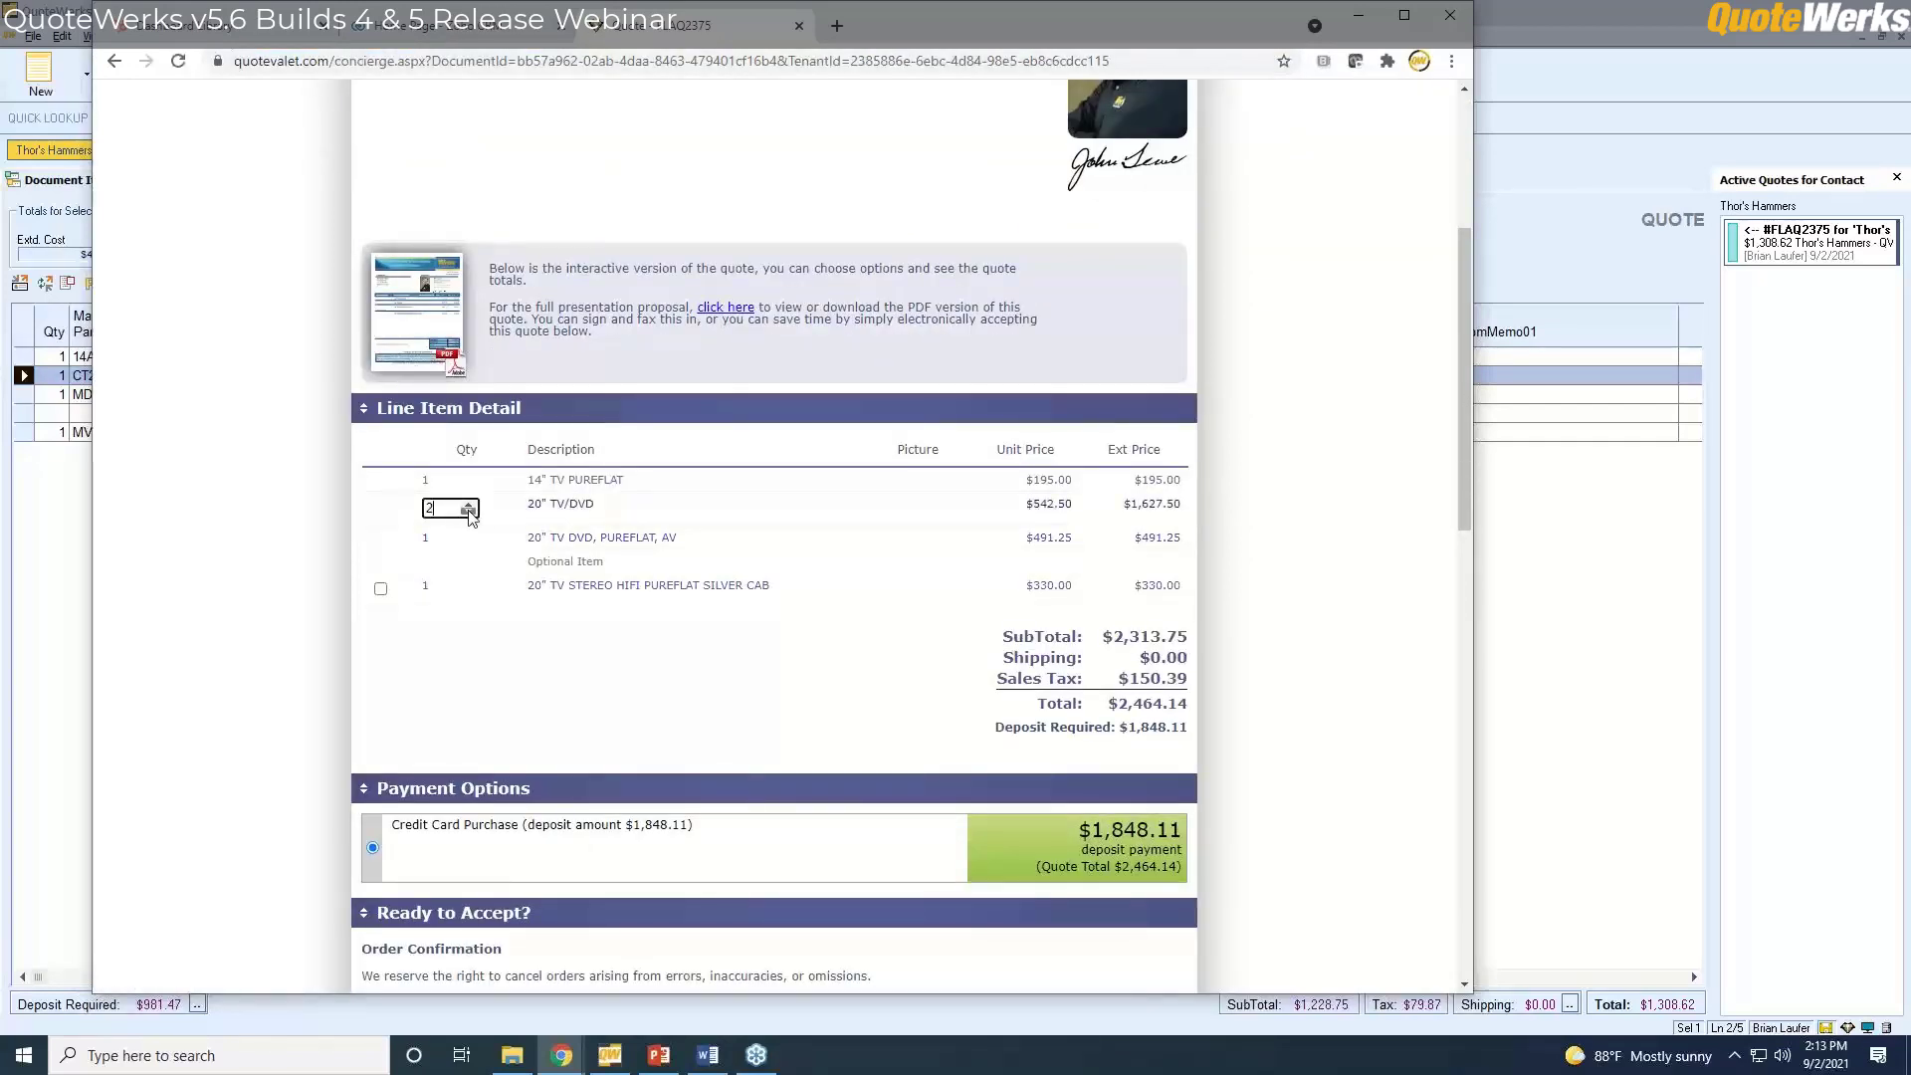
pyautogui.click(468, 511)
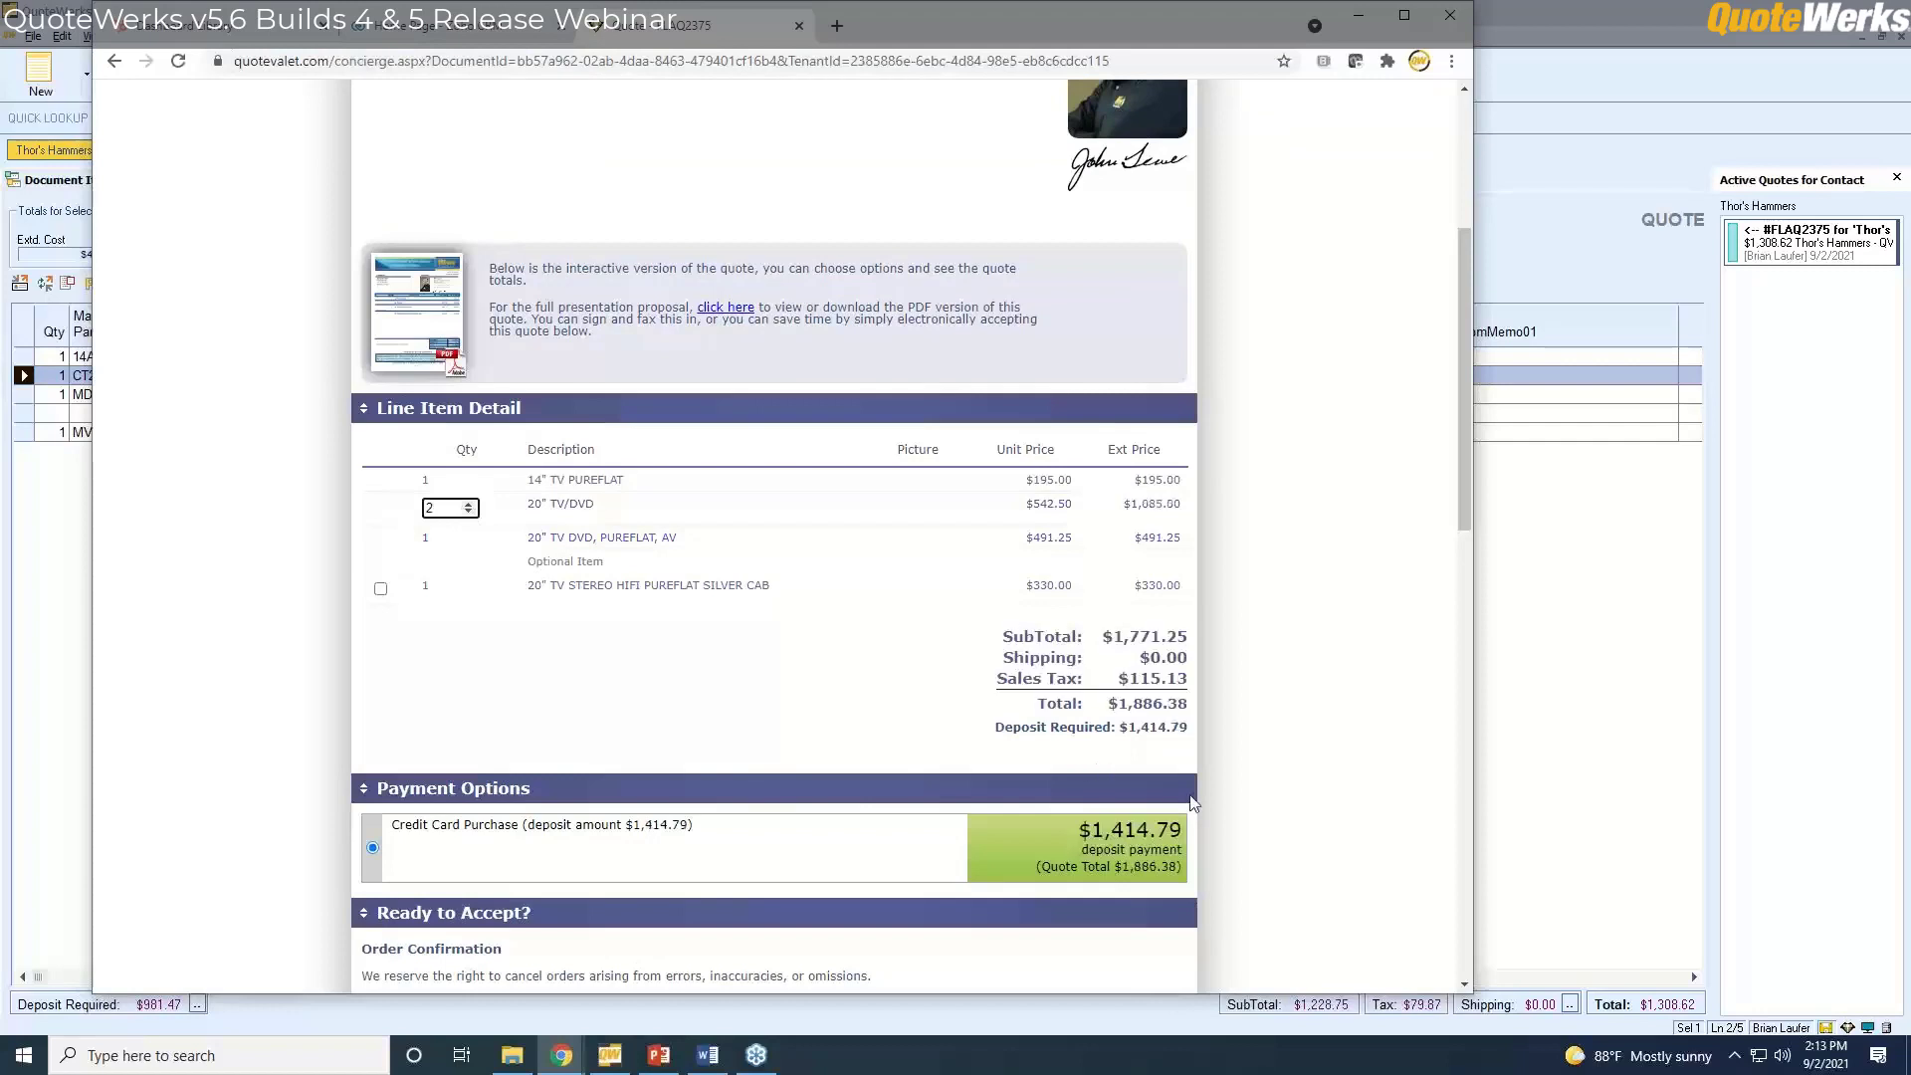
pyautogui.click(380, 588)
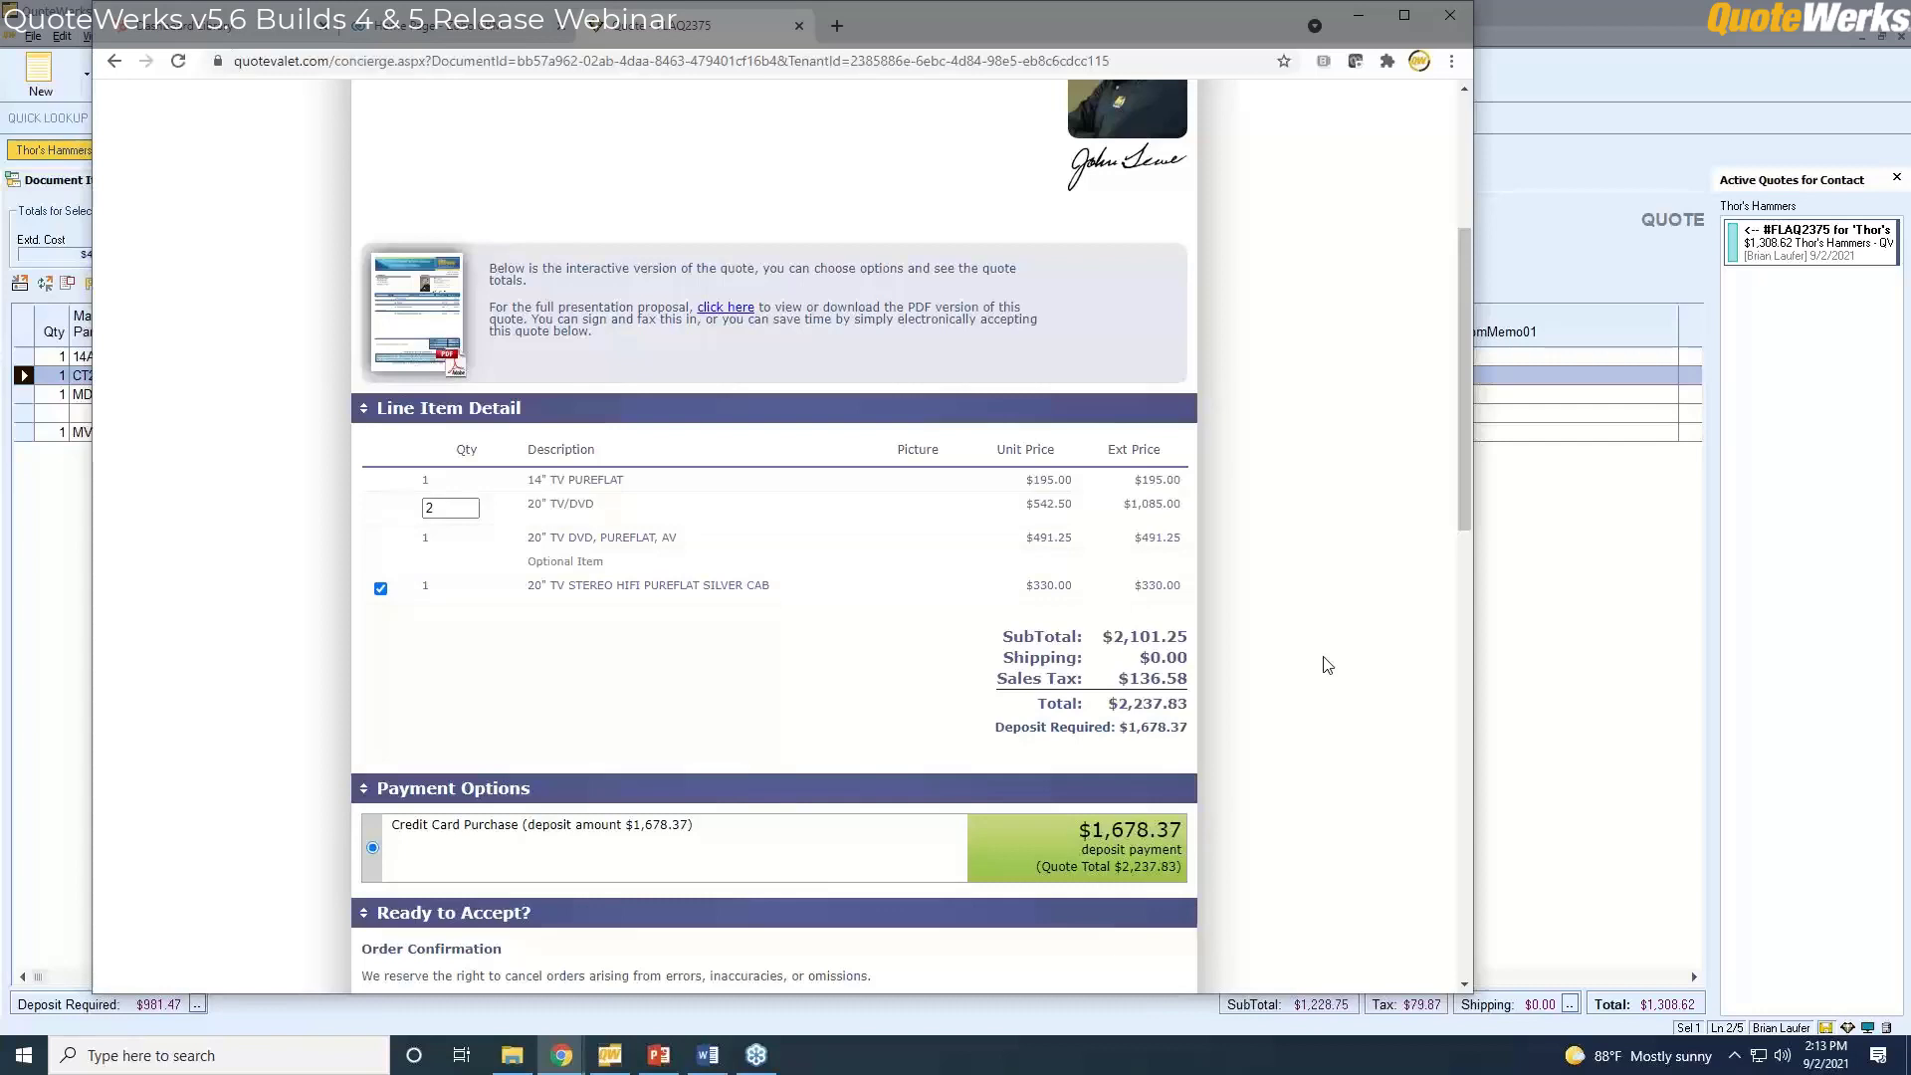
# Review the line items and totals on the QuoteValet page and deselect the optional 20" TV STEREO HIFI PUREFLAT SILVER CAB.
pyautogui.scroll(4, 1319, 637)
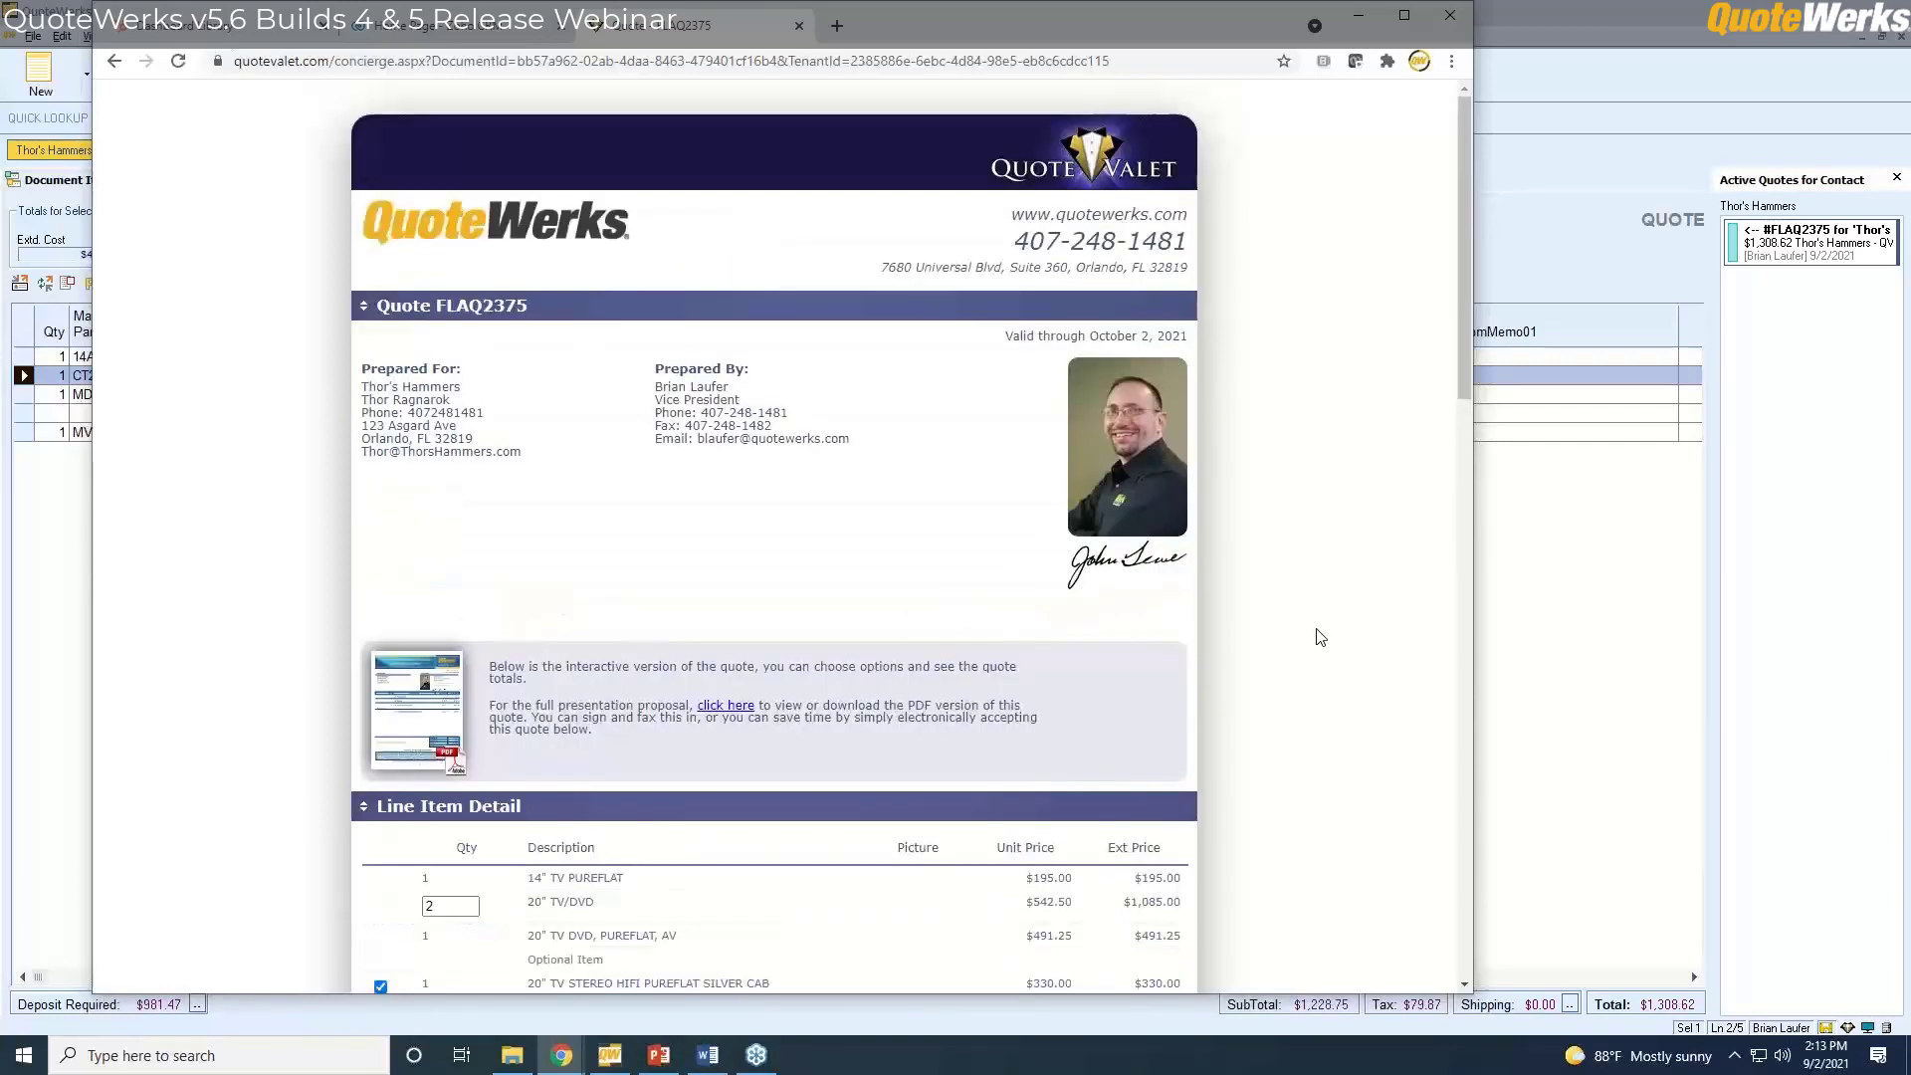
pyautogui.scroll(-1, 1319, 637)
pyautogui.scroll(-1, 1318, 637)
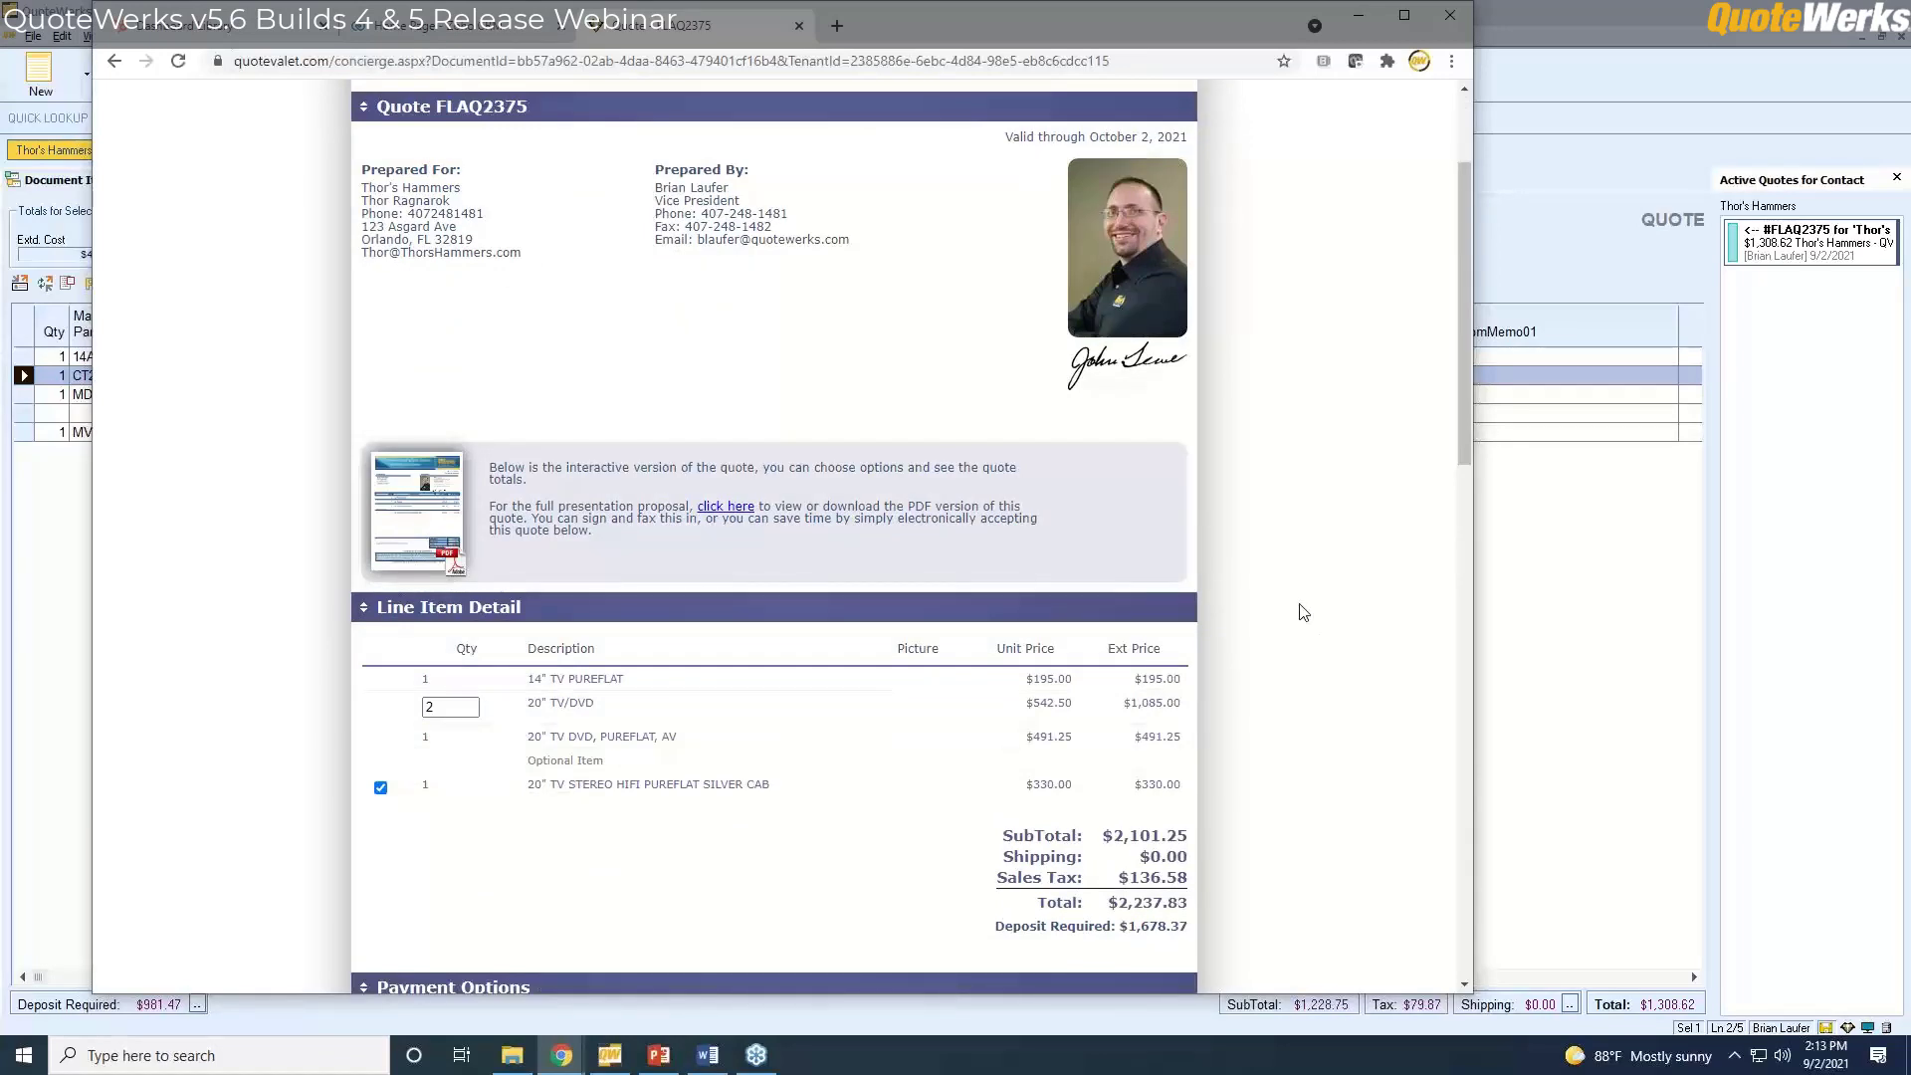
pyautogui.scroll(-1, 1304, 612)
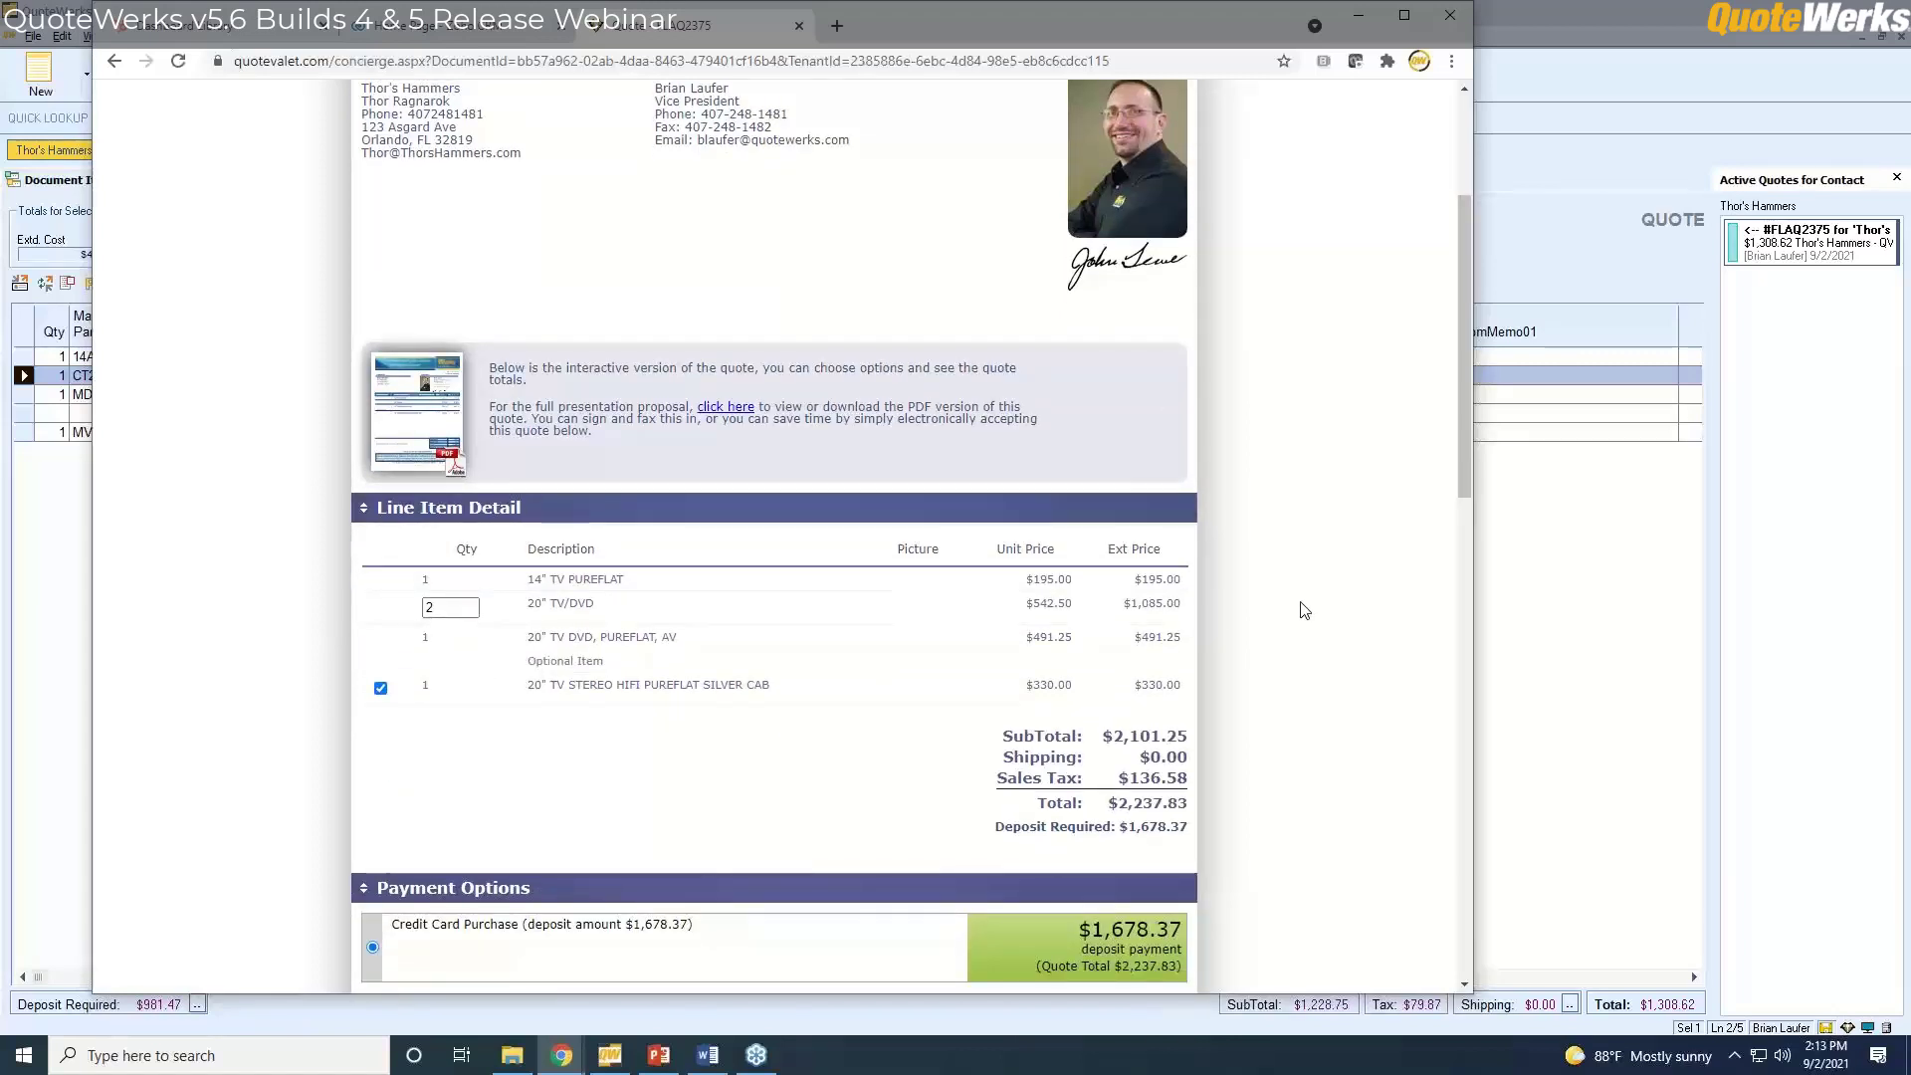
pyautogui.click(380, 688)
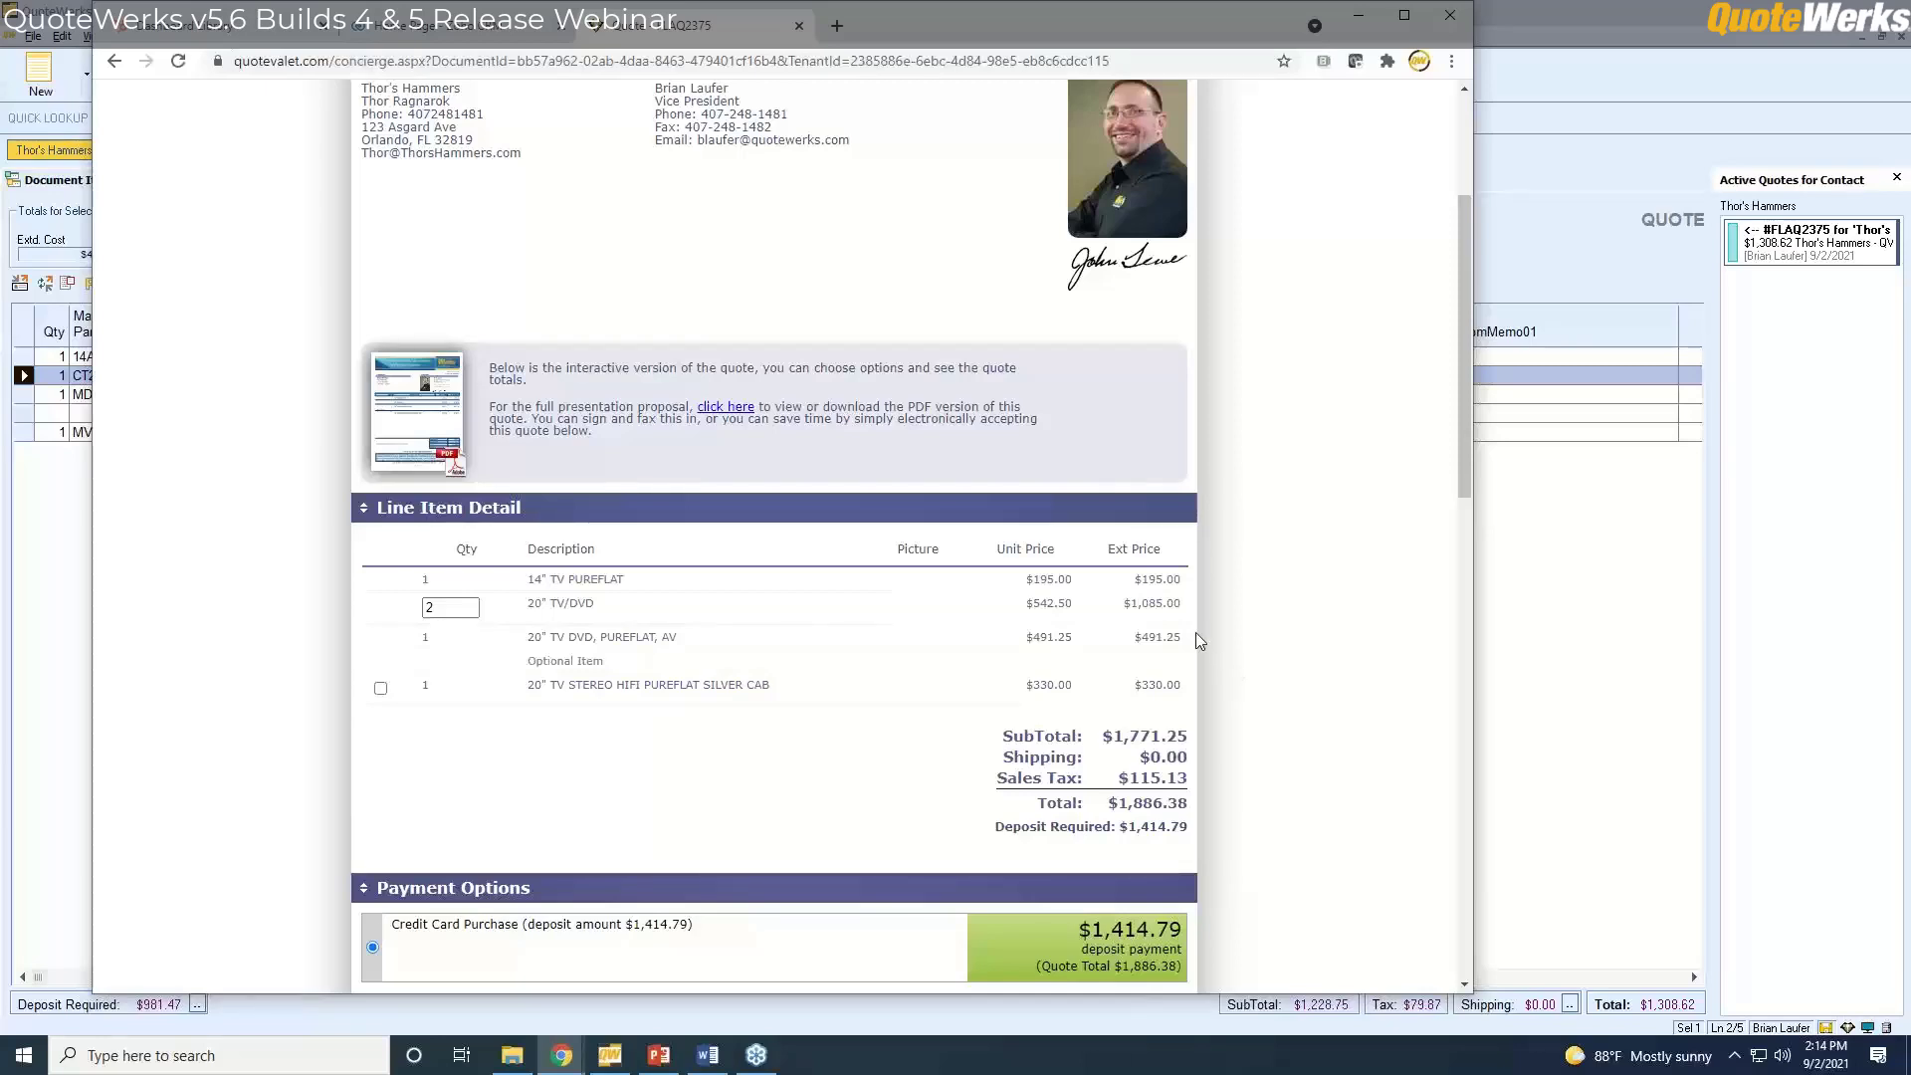
# Switch back to QuoteWerks, disable auto-updating of totals on changes in the QuoteValet setup, and save the options.
pyautogui.click(1596, 638)
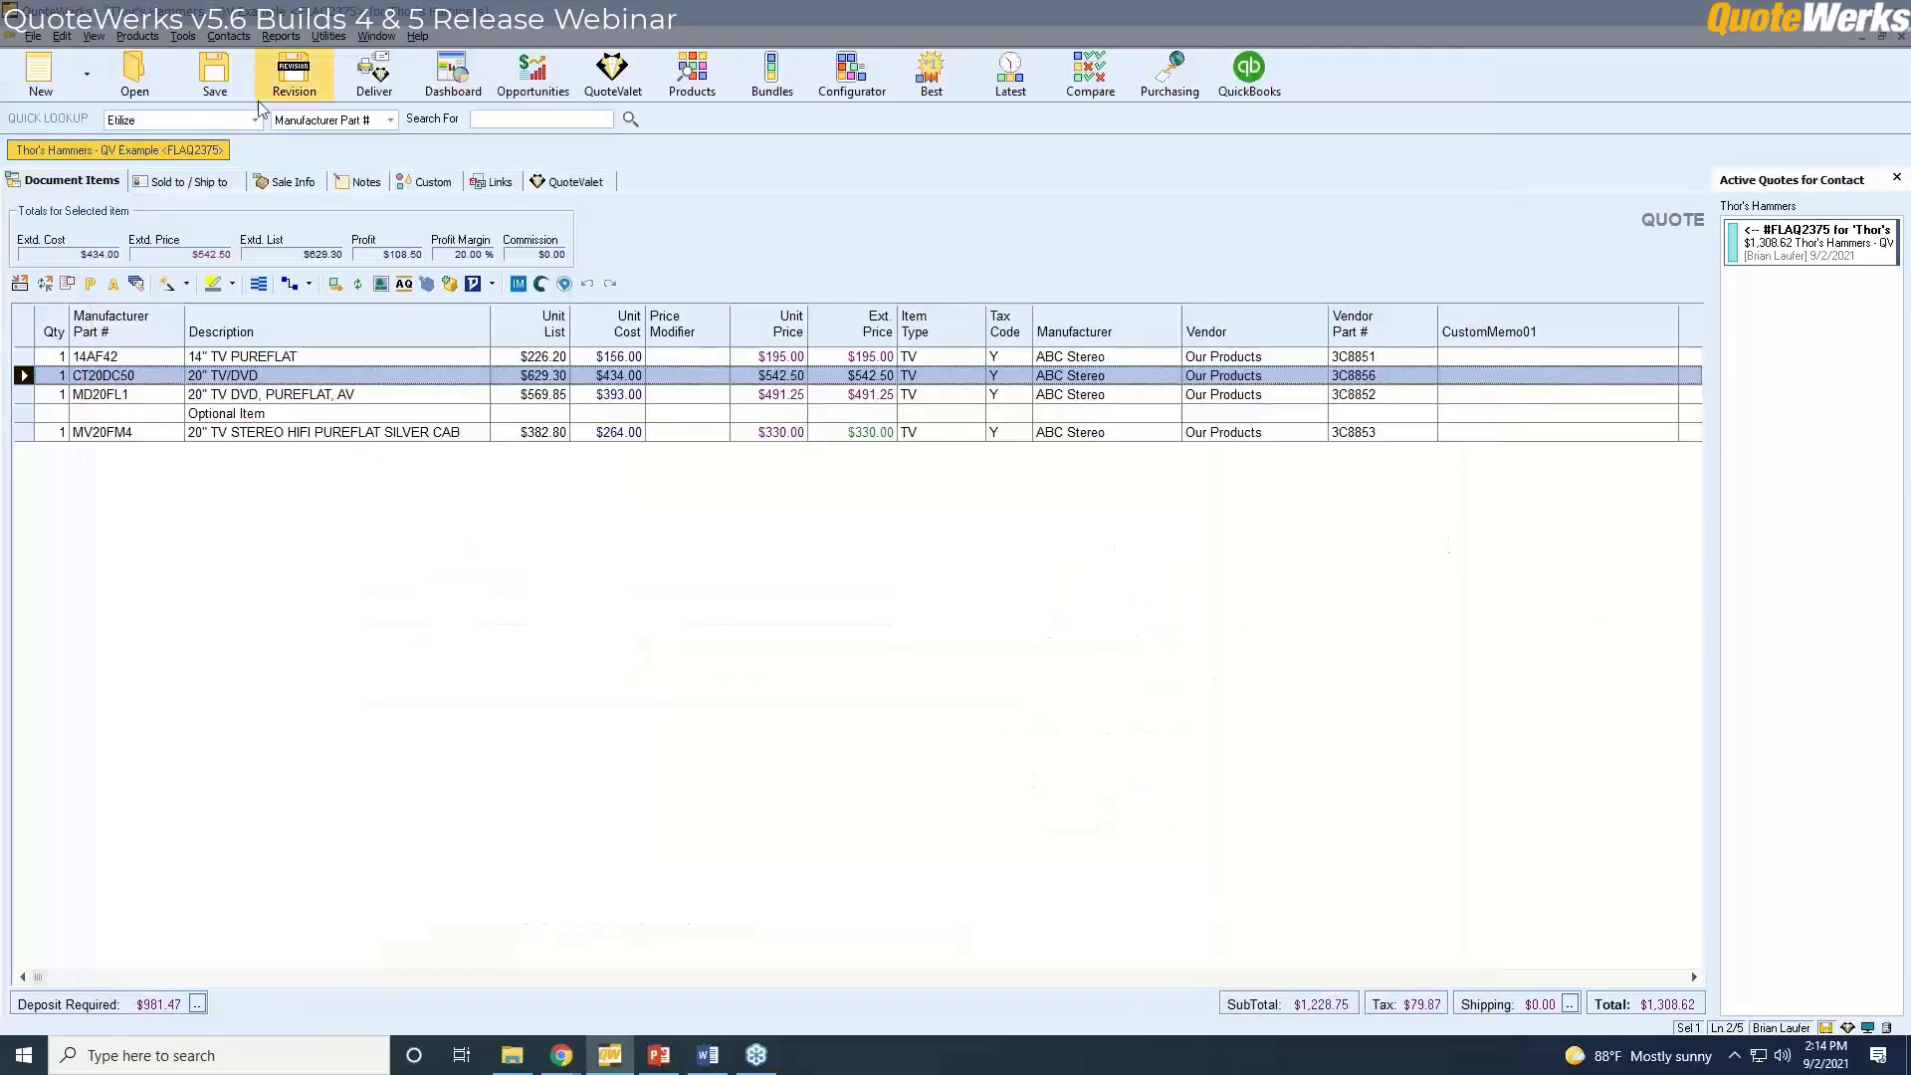
pyautogui.click(185, 47)
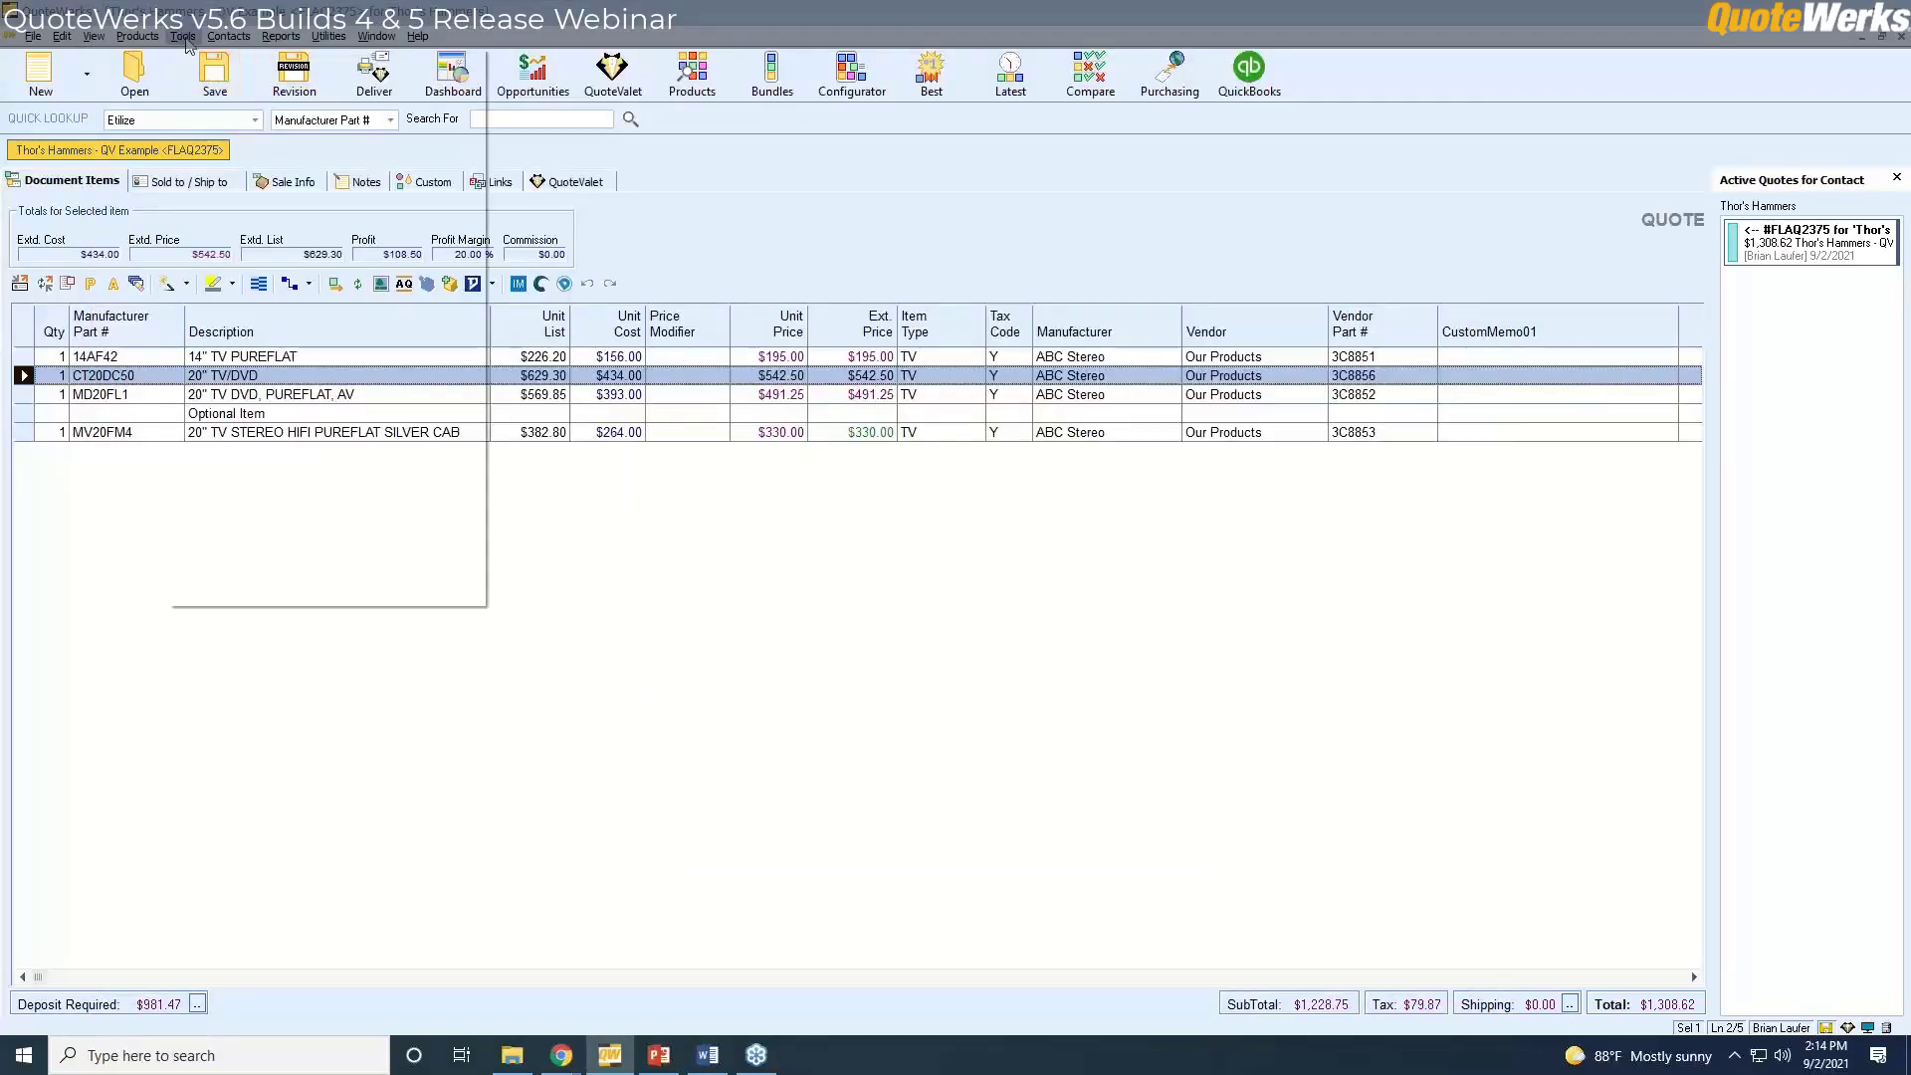
pyautogui.click(244, 605)
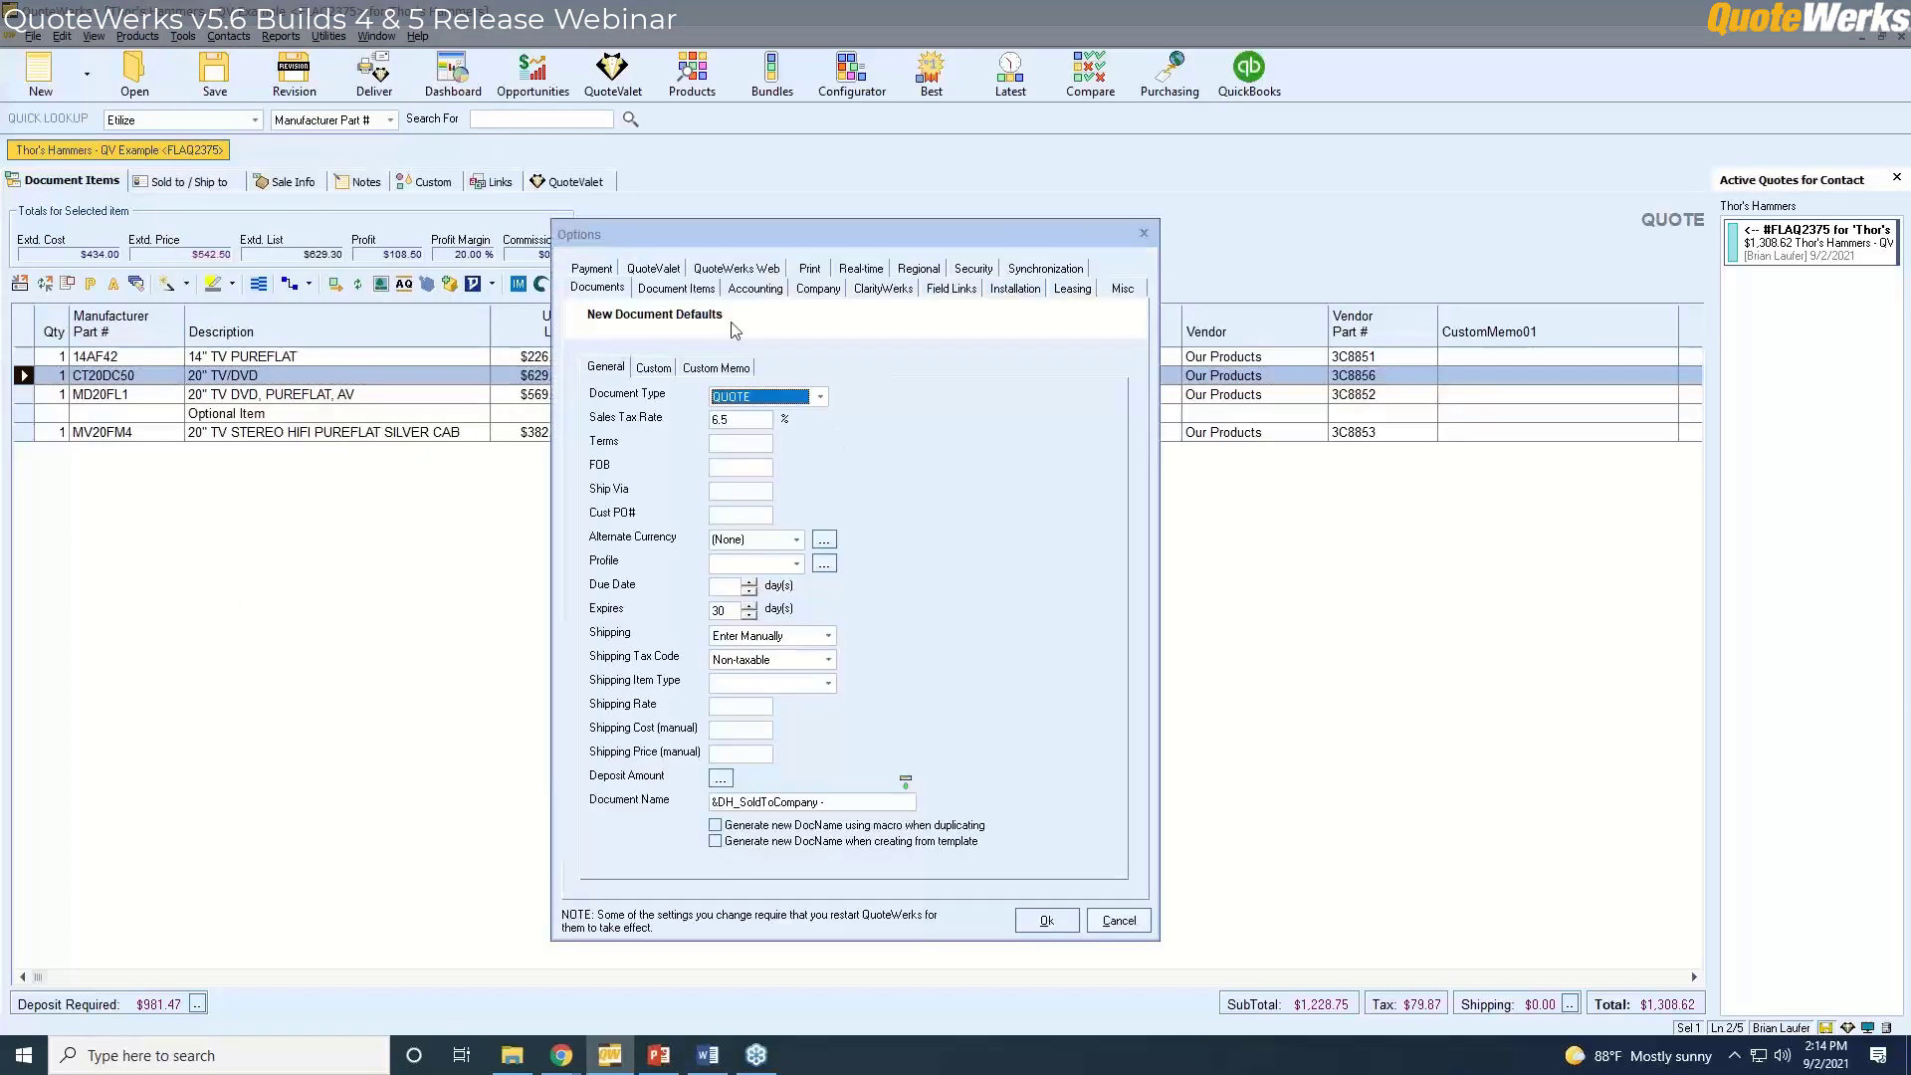
pyautogui.click(653, 269)
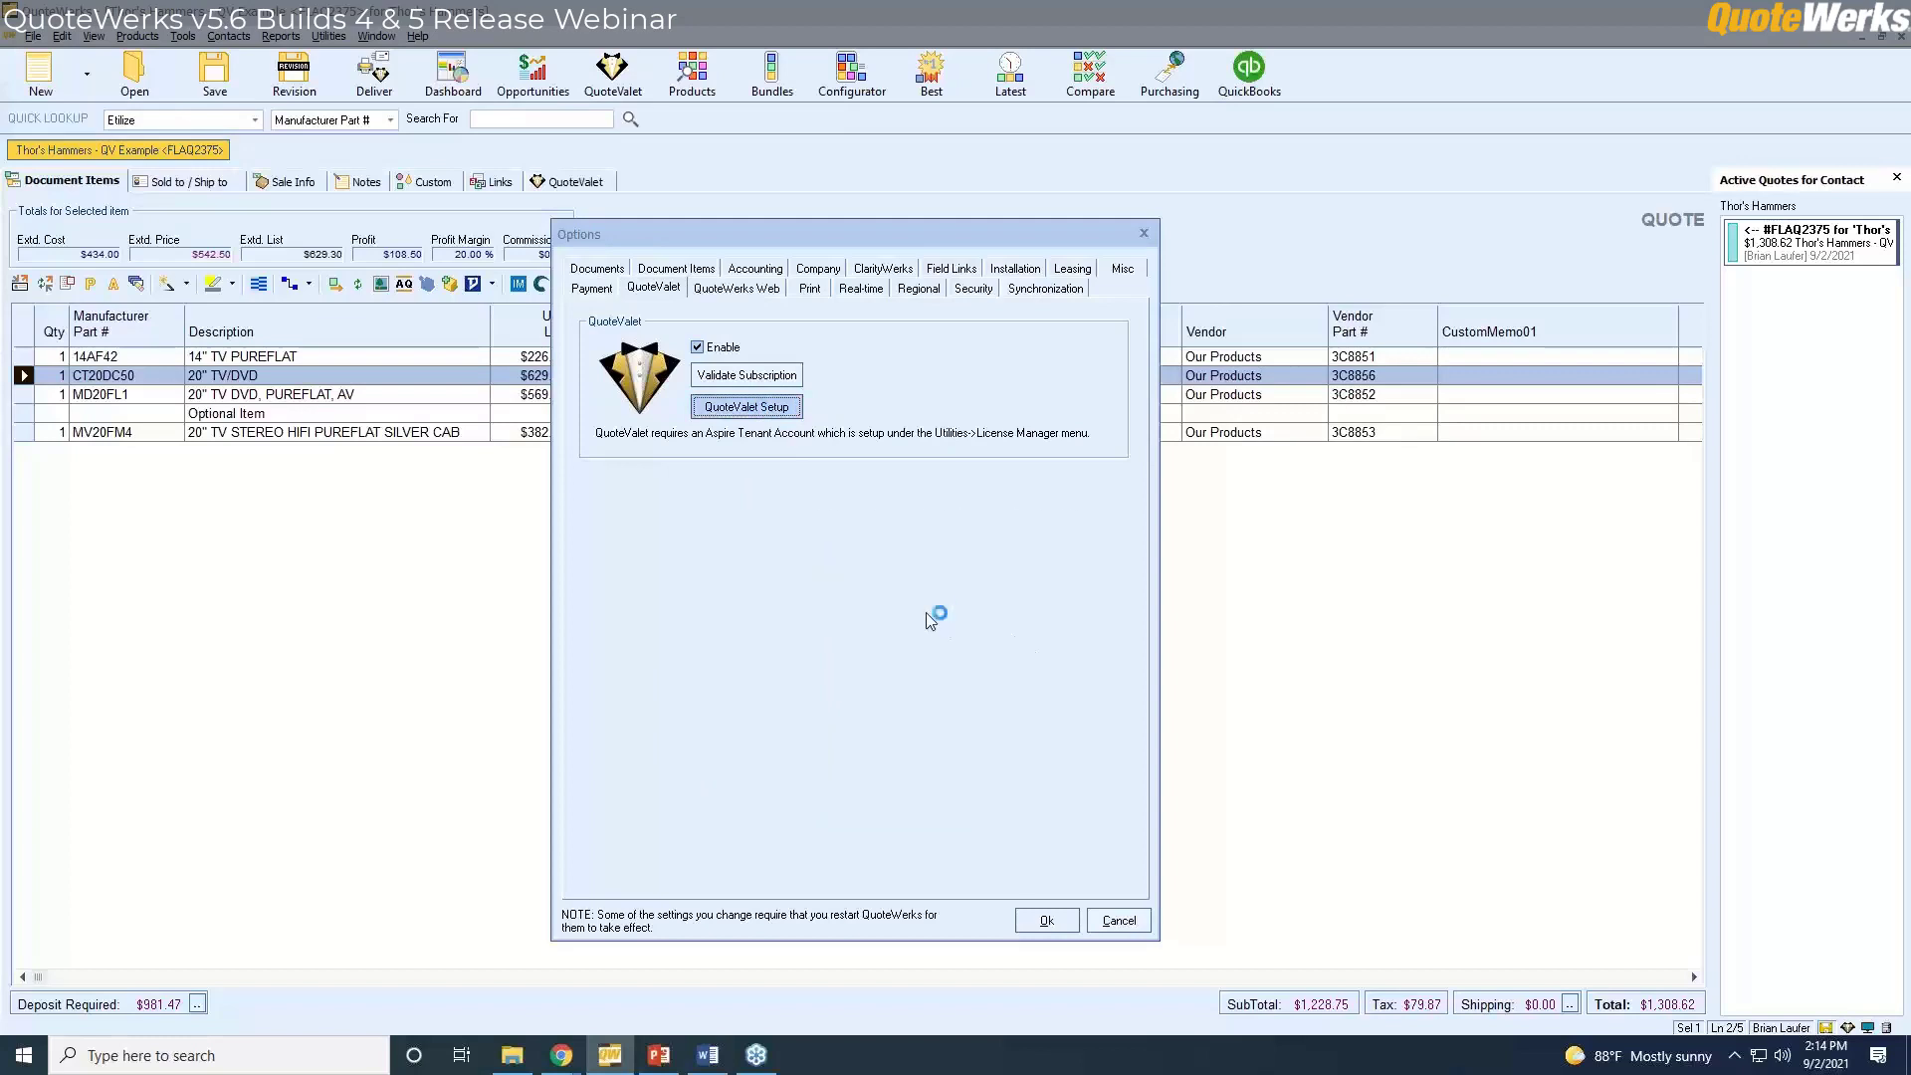
pyautogui.click(517, 492)
pyautogui.click(794, 519)
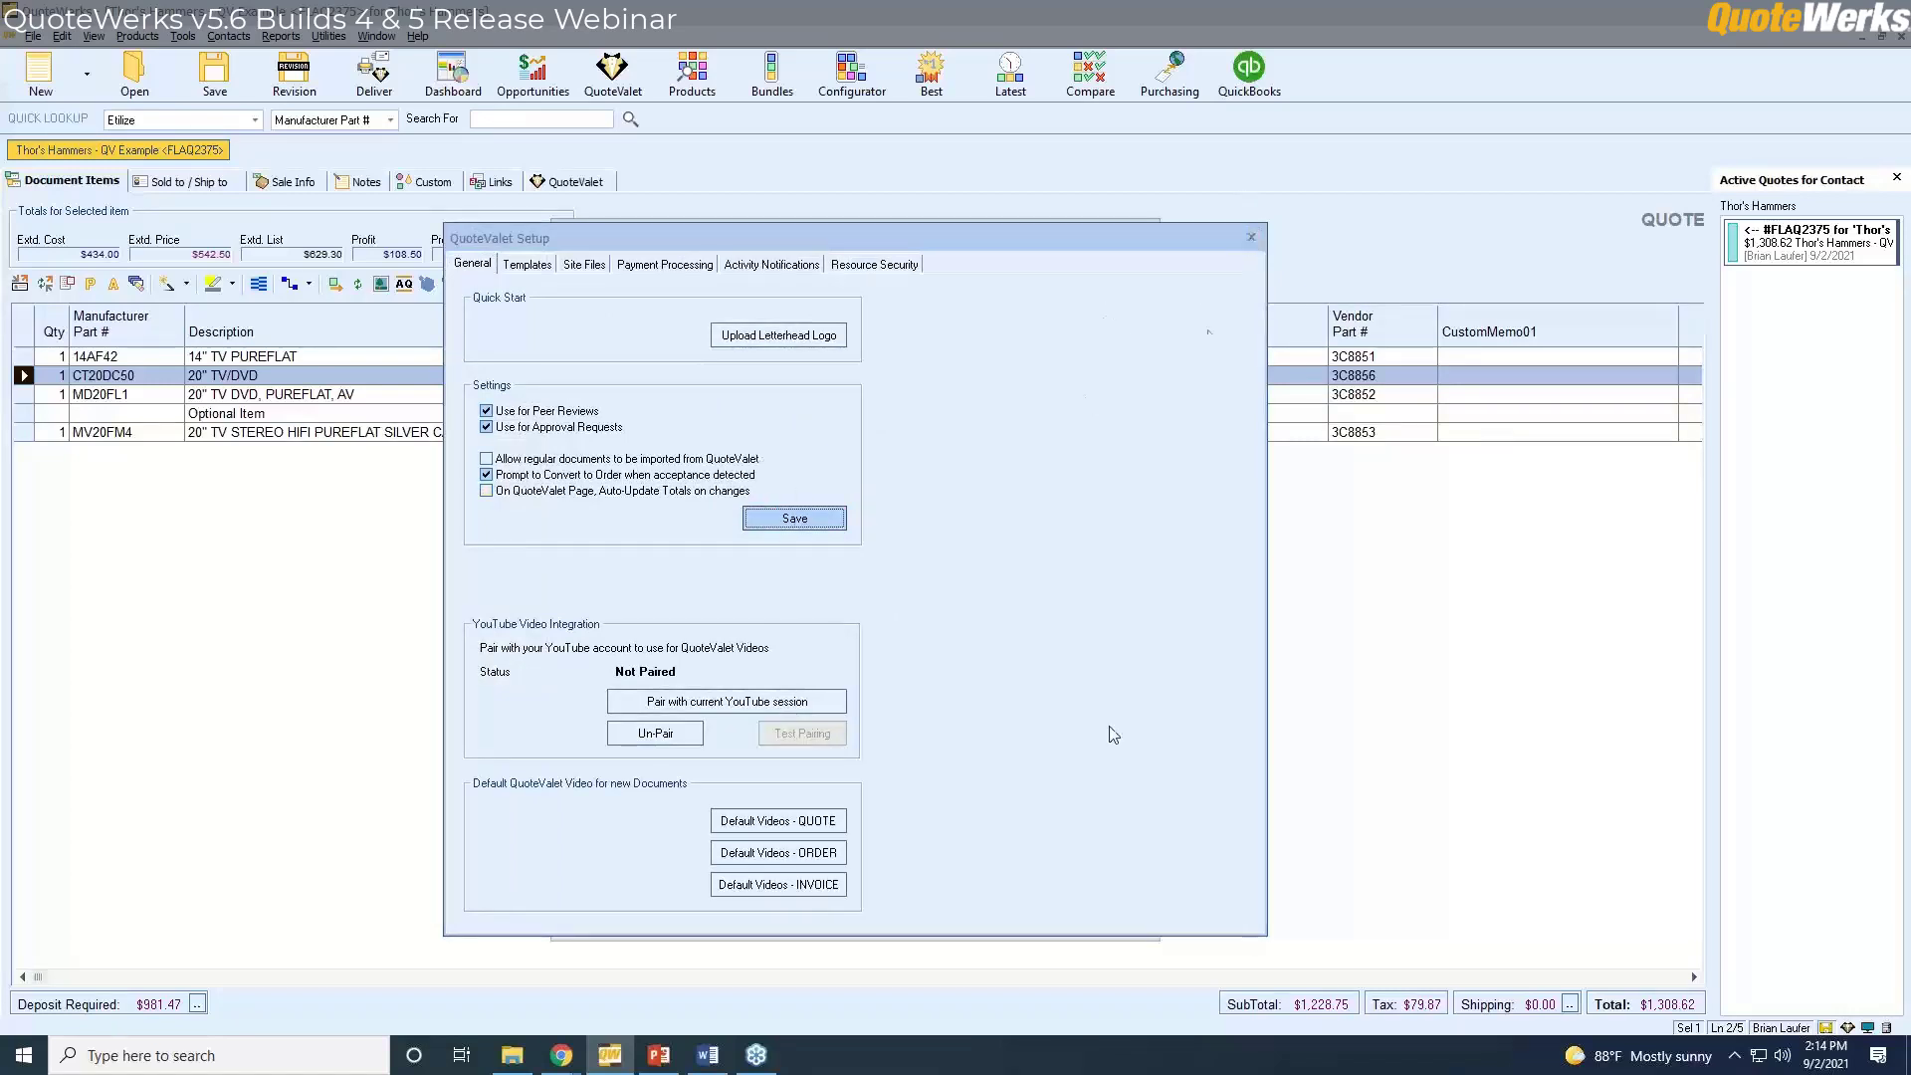
pyautogui.click(1250, 240)
pyautogui.click(1044, 918)
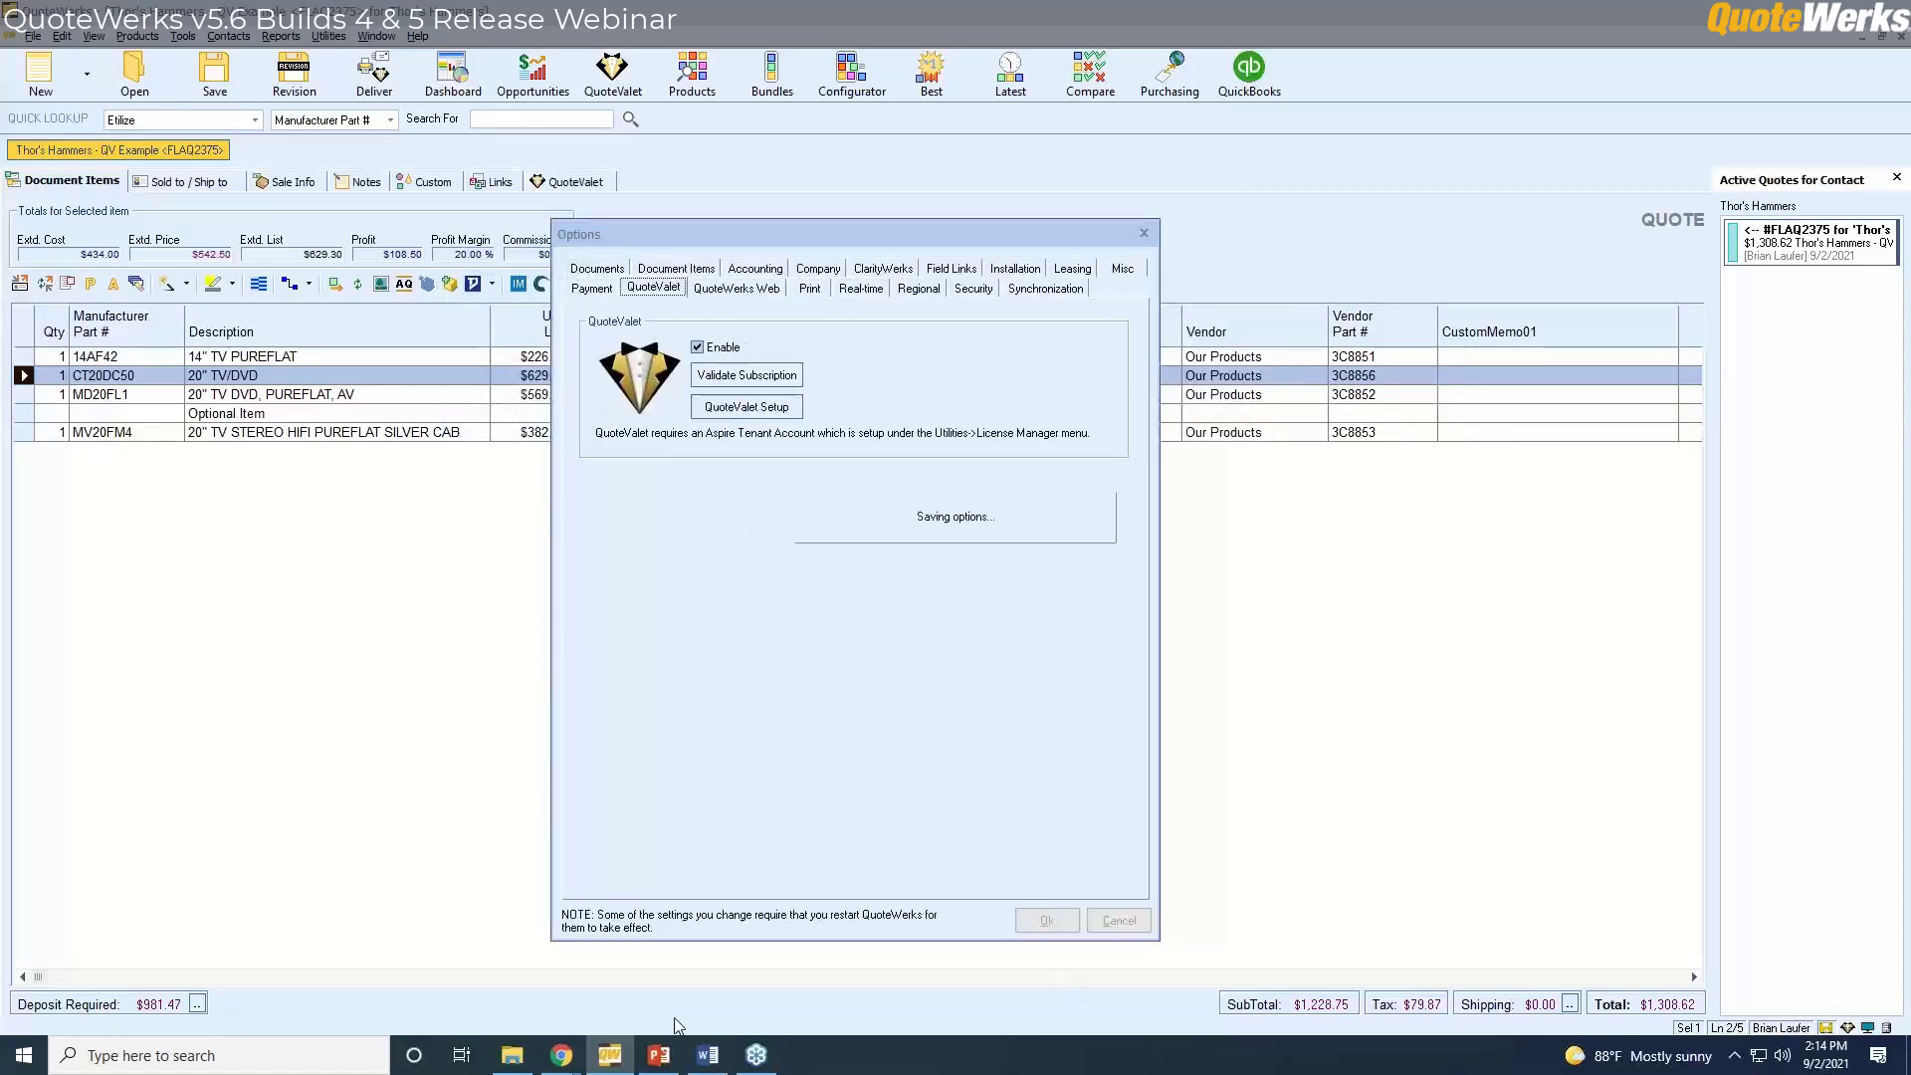
# Return to the QuoteValet page in Chrome, include the optional 20" TV STEREO HIFI item and update the totals.
pyautogui.moveTo(565, 1058)
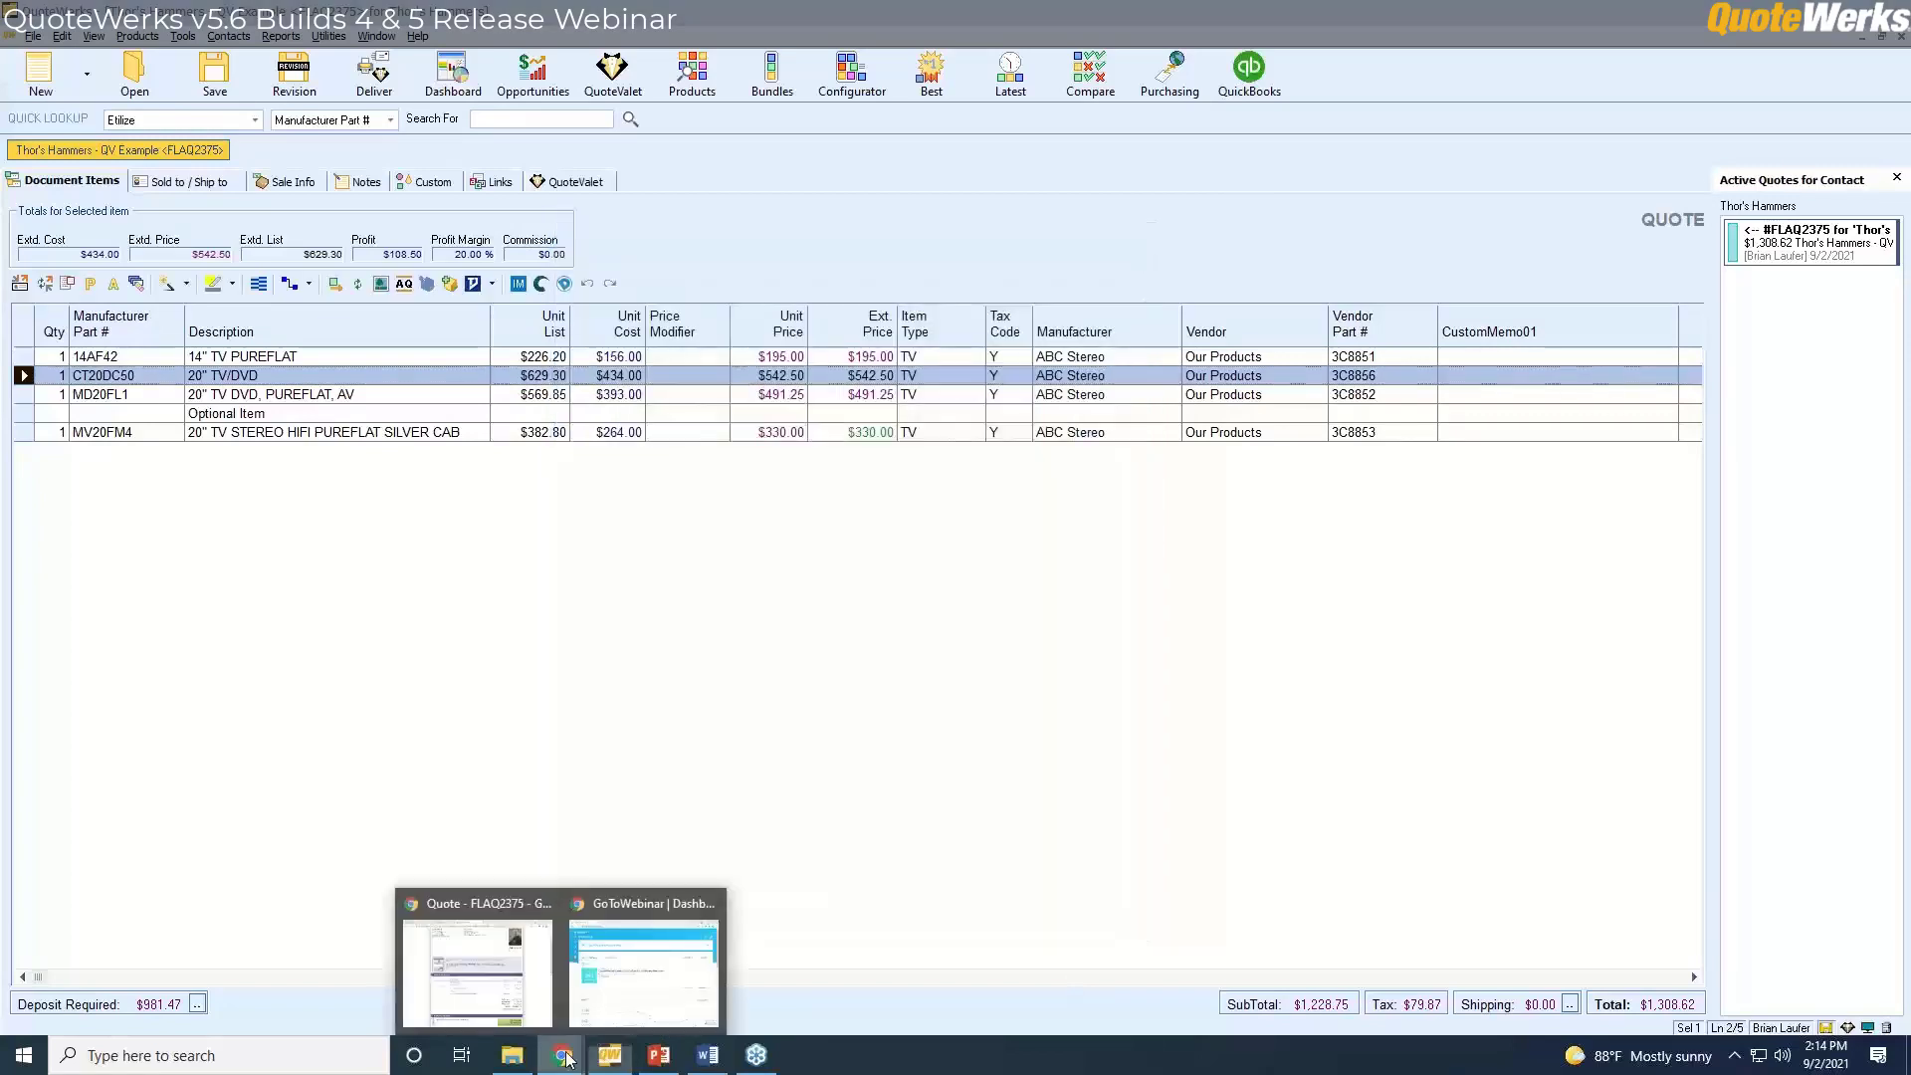
pyautogui.click(533, 987)
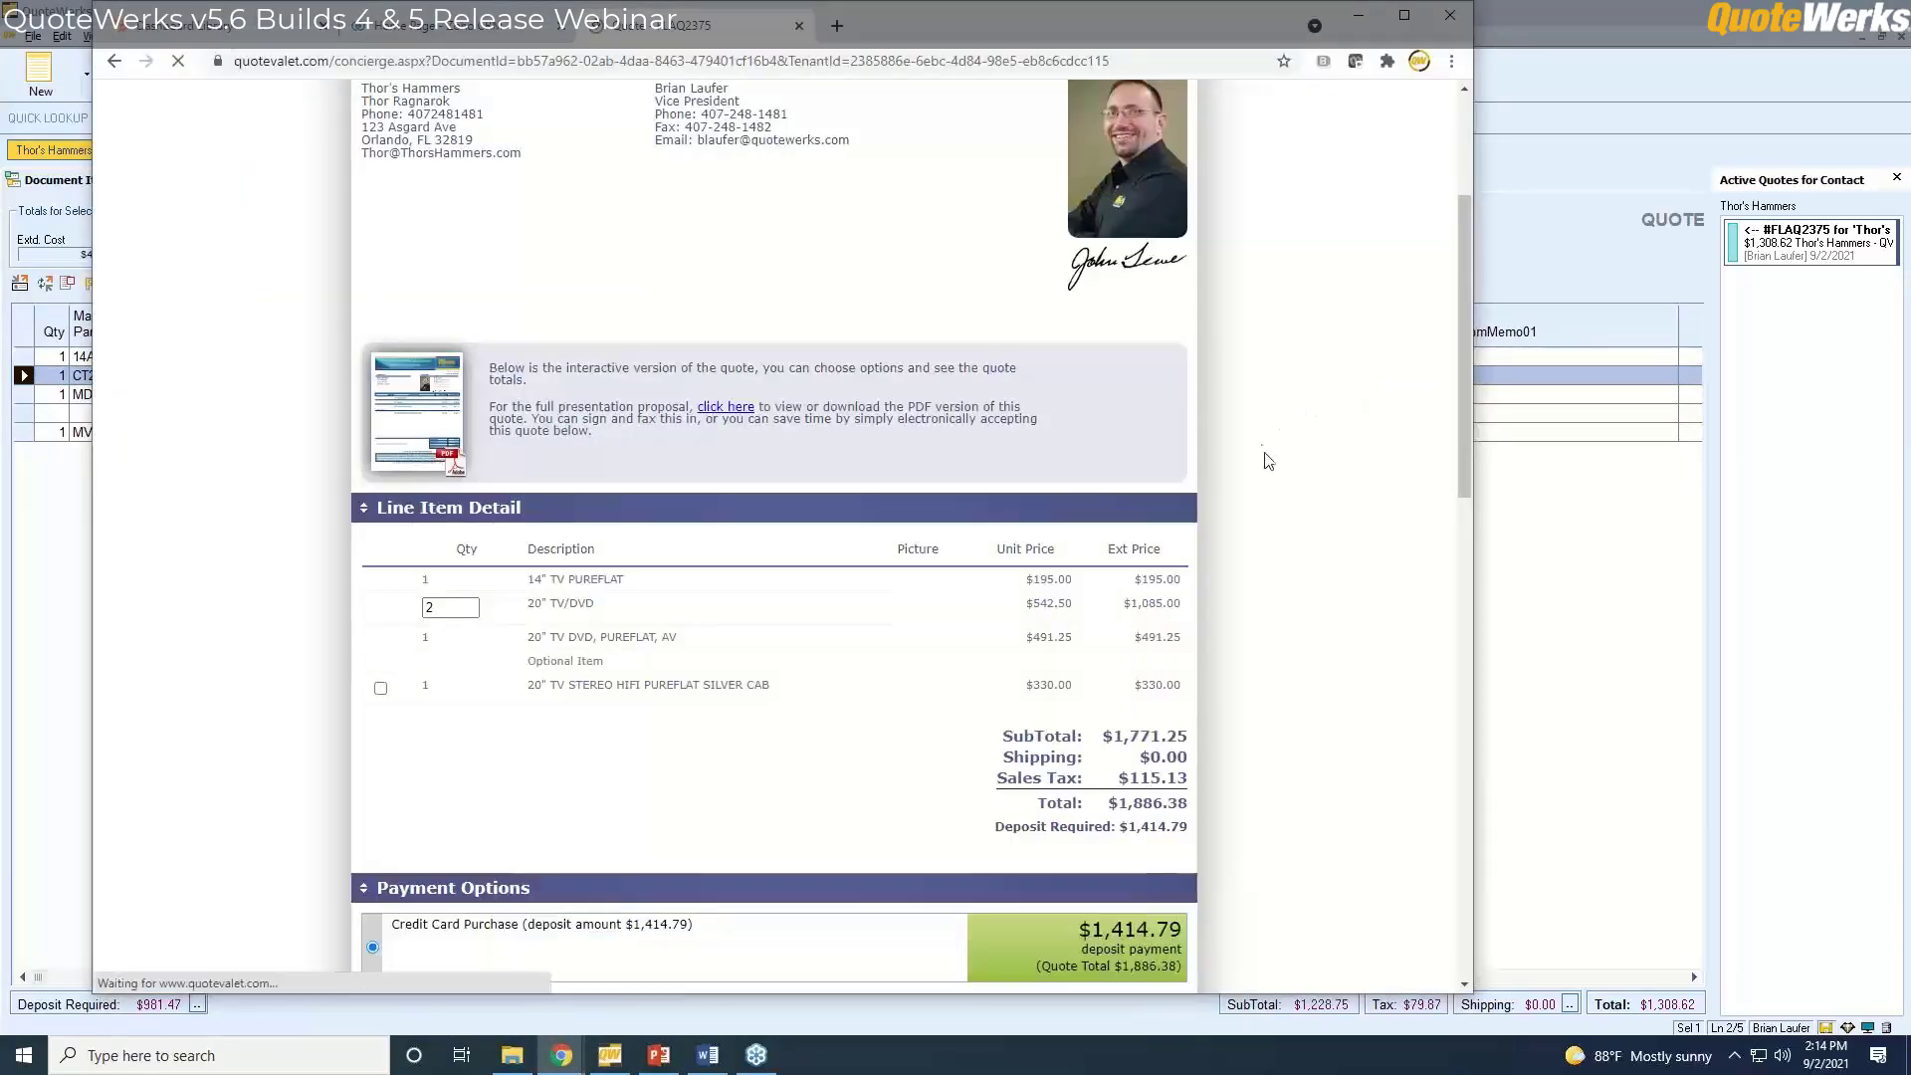
pyautogui.click(380, 689)
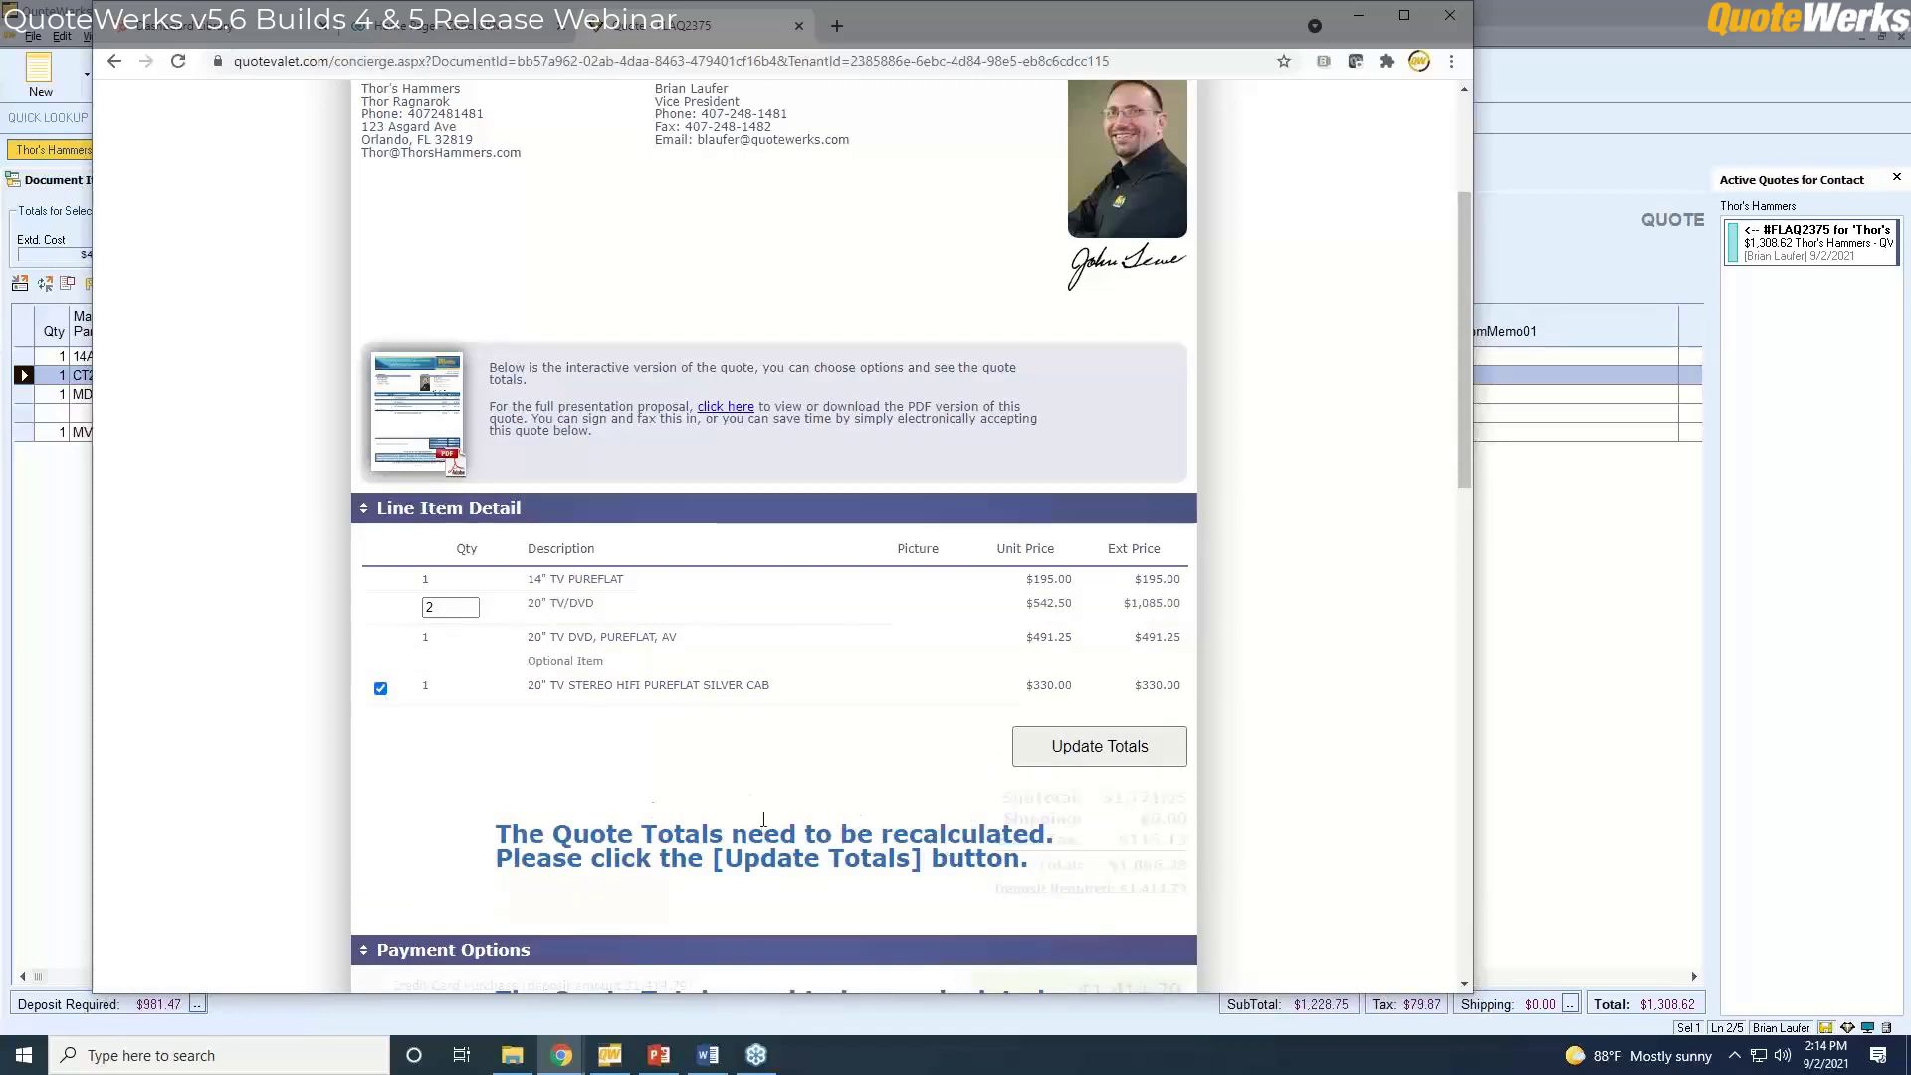
pyautogui.click(1125, 747)
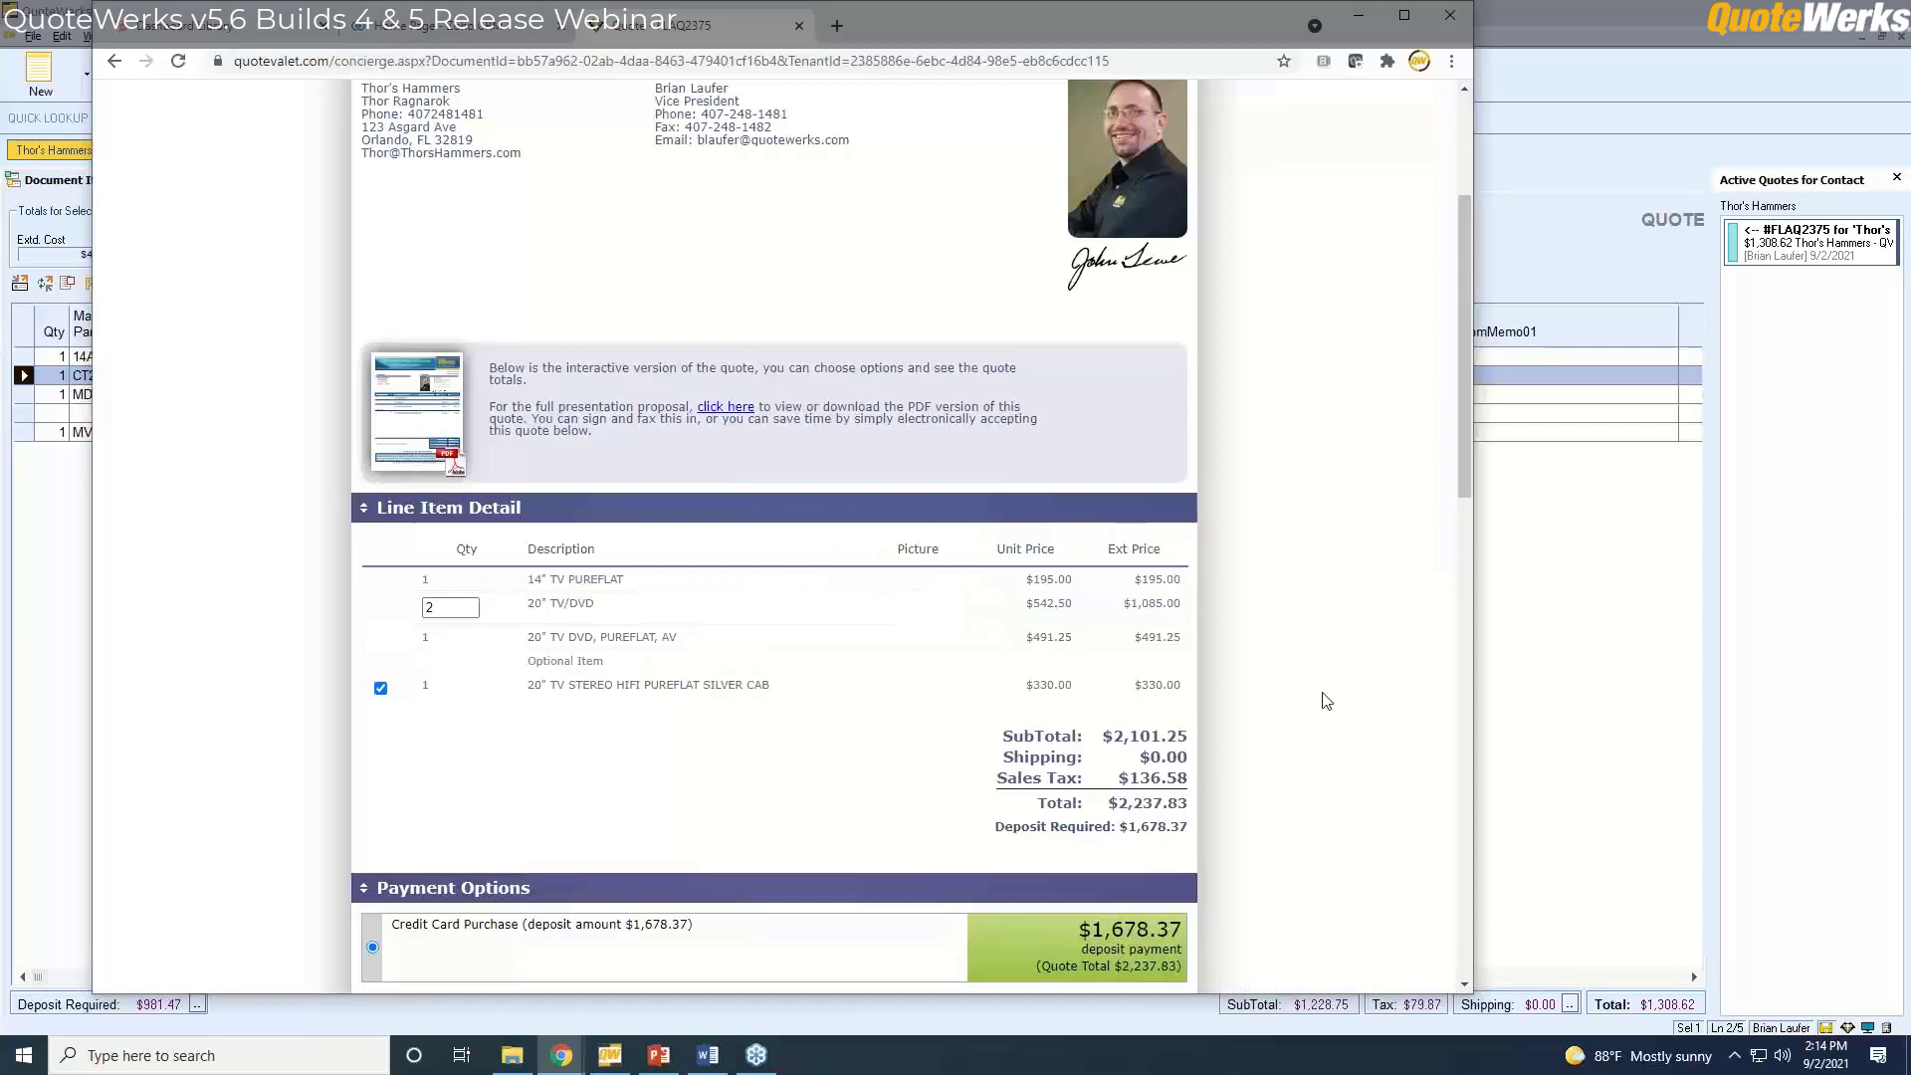
# Deselect the optional 20" TV STEREO HIFI item, check the sections below it and update the totals.
pyautogui.scroll(-4, 1323, 697)
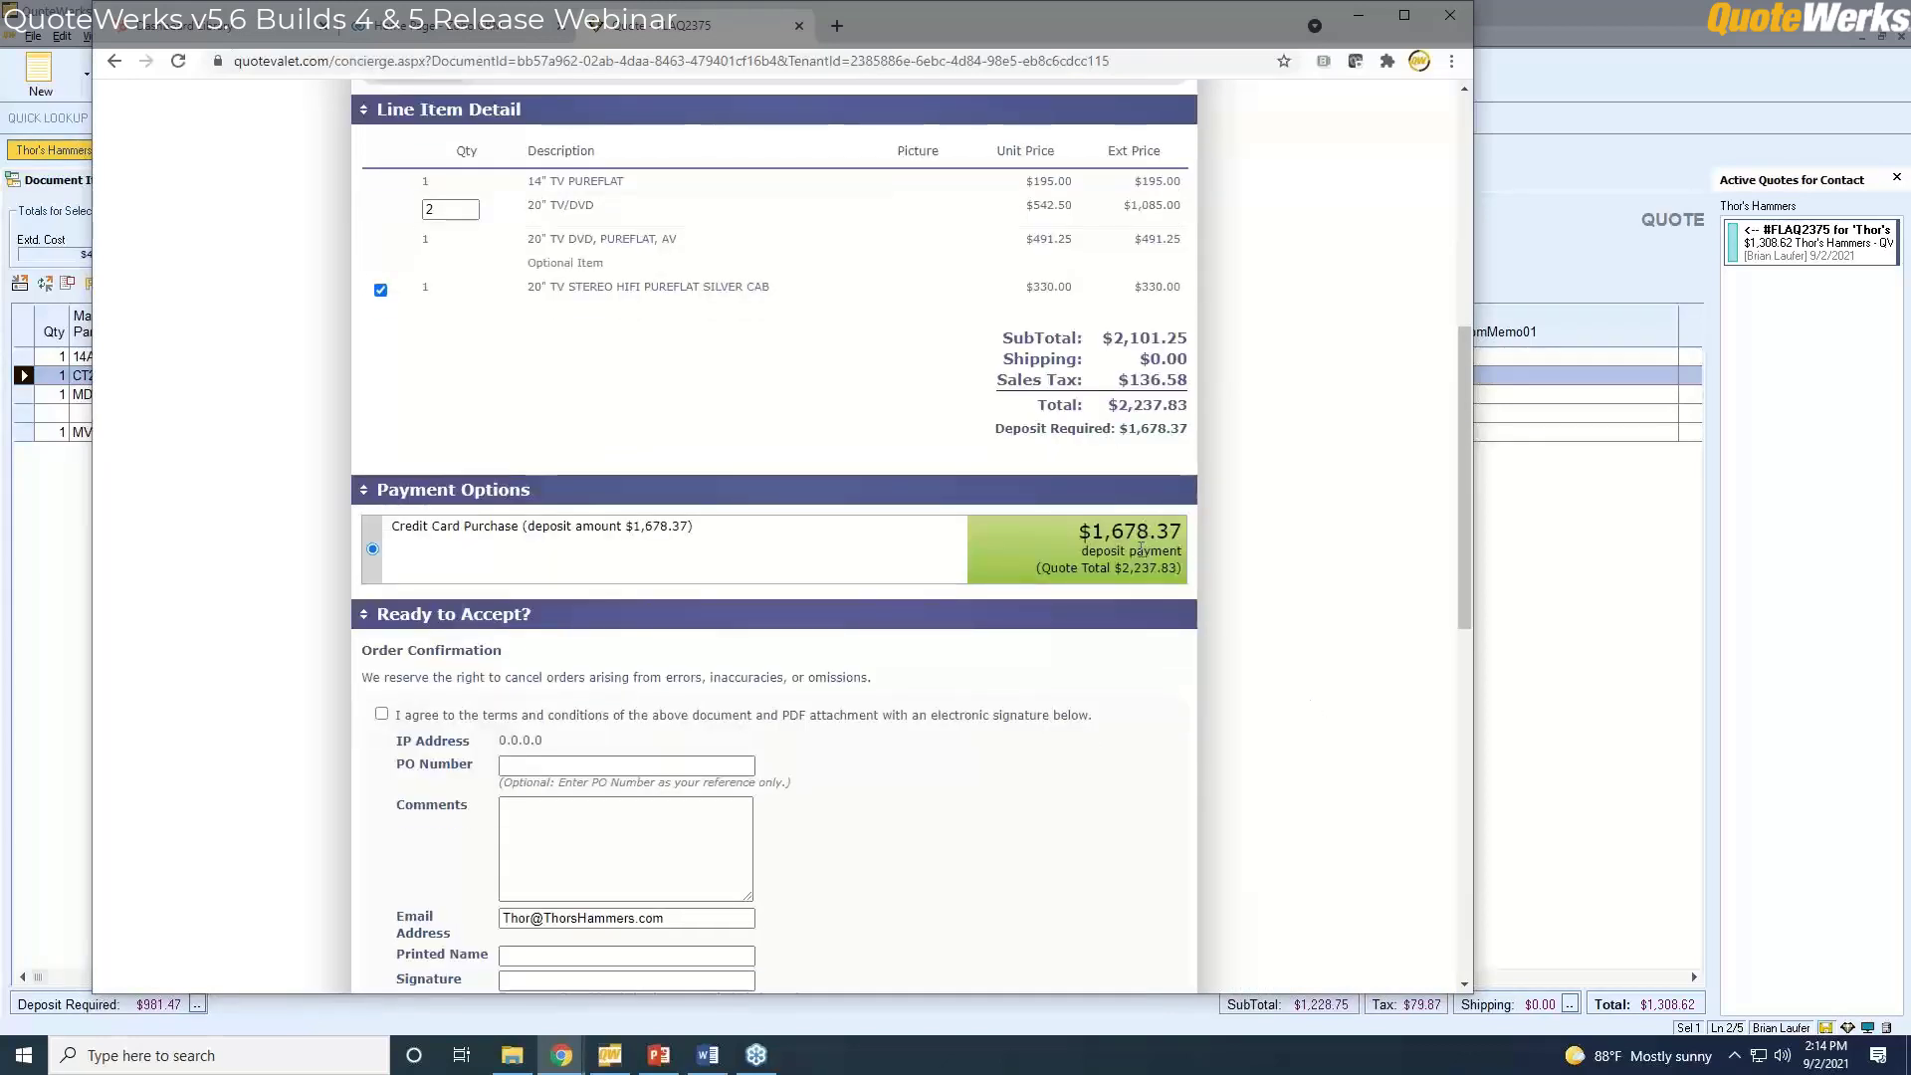
pyautogui.click(381, 291)
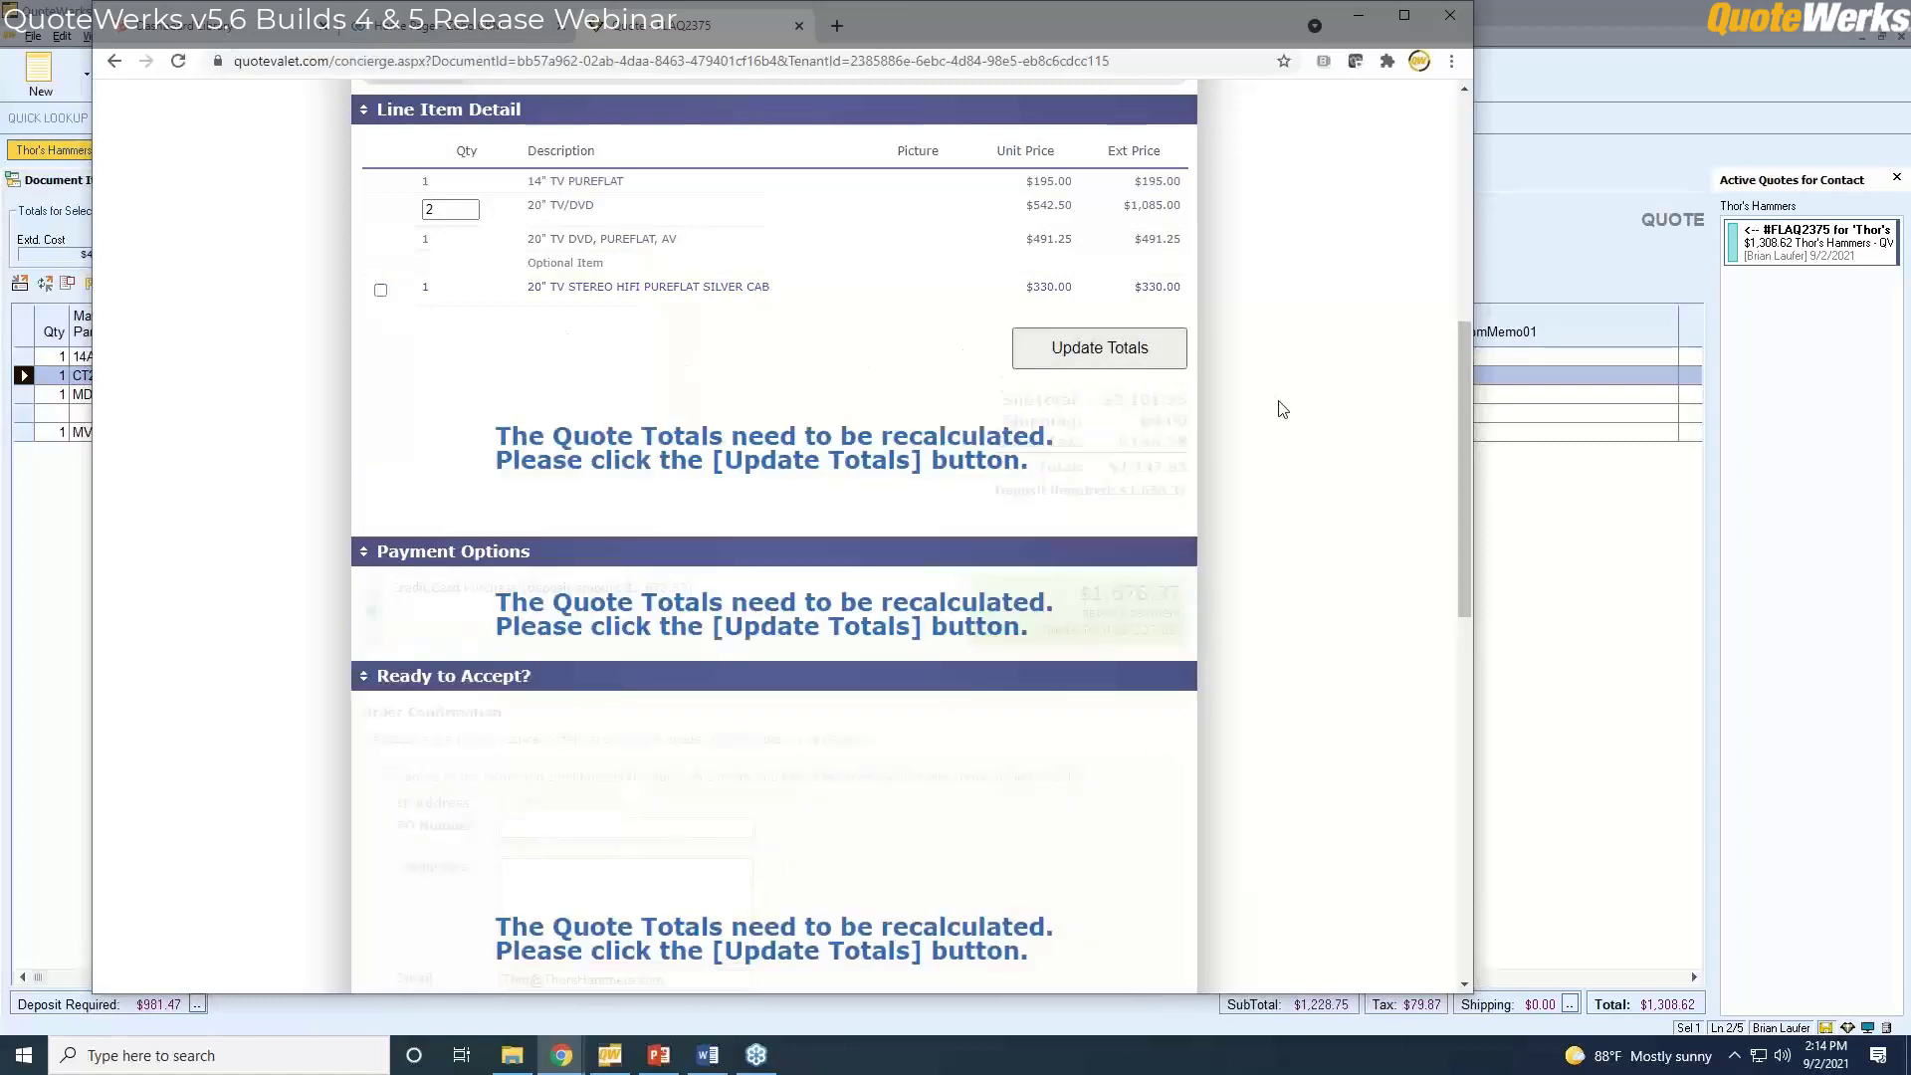
pyautogui.scroll(-3, 1269, 418)
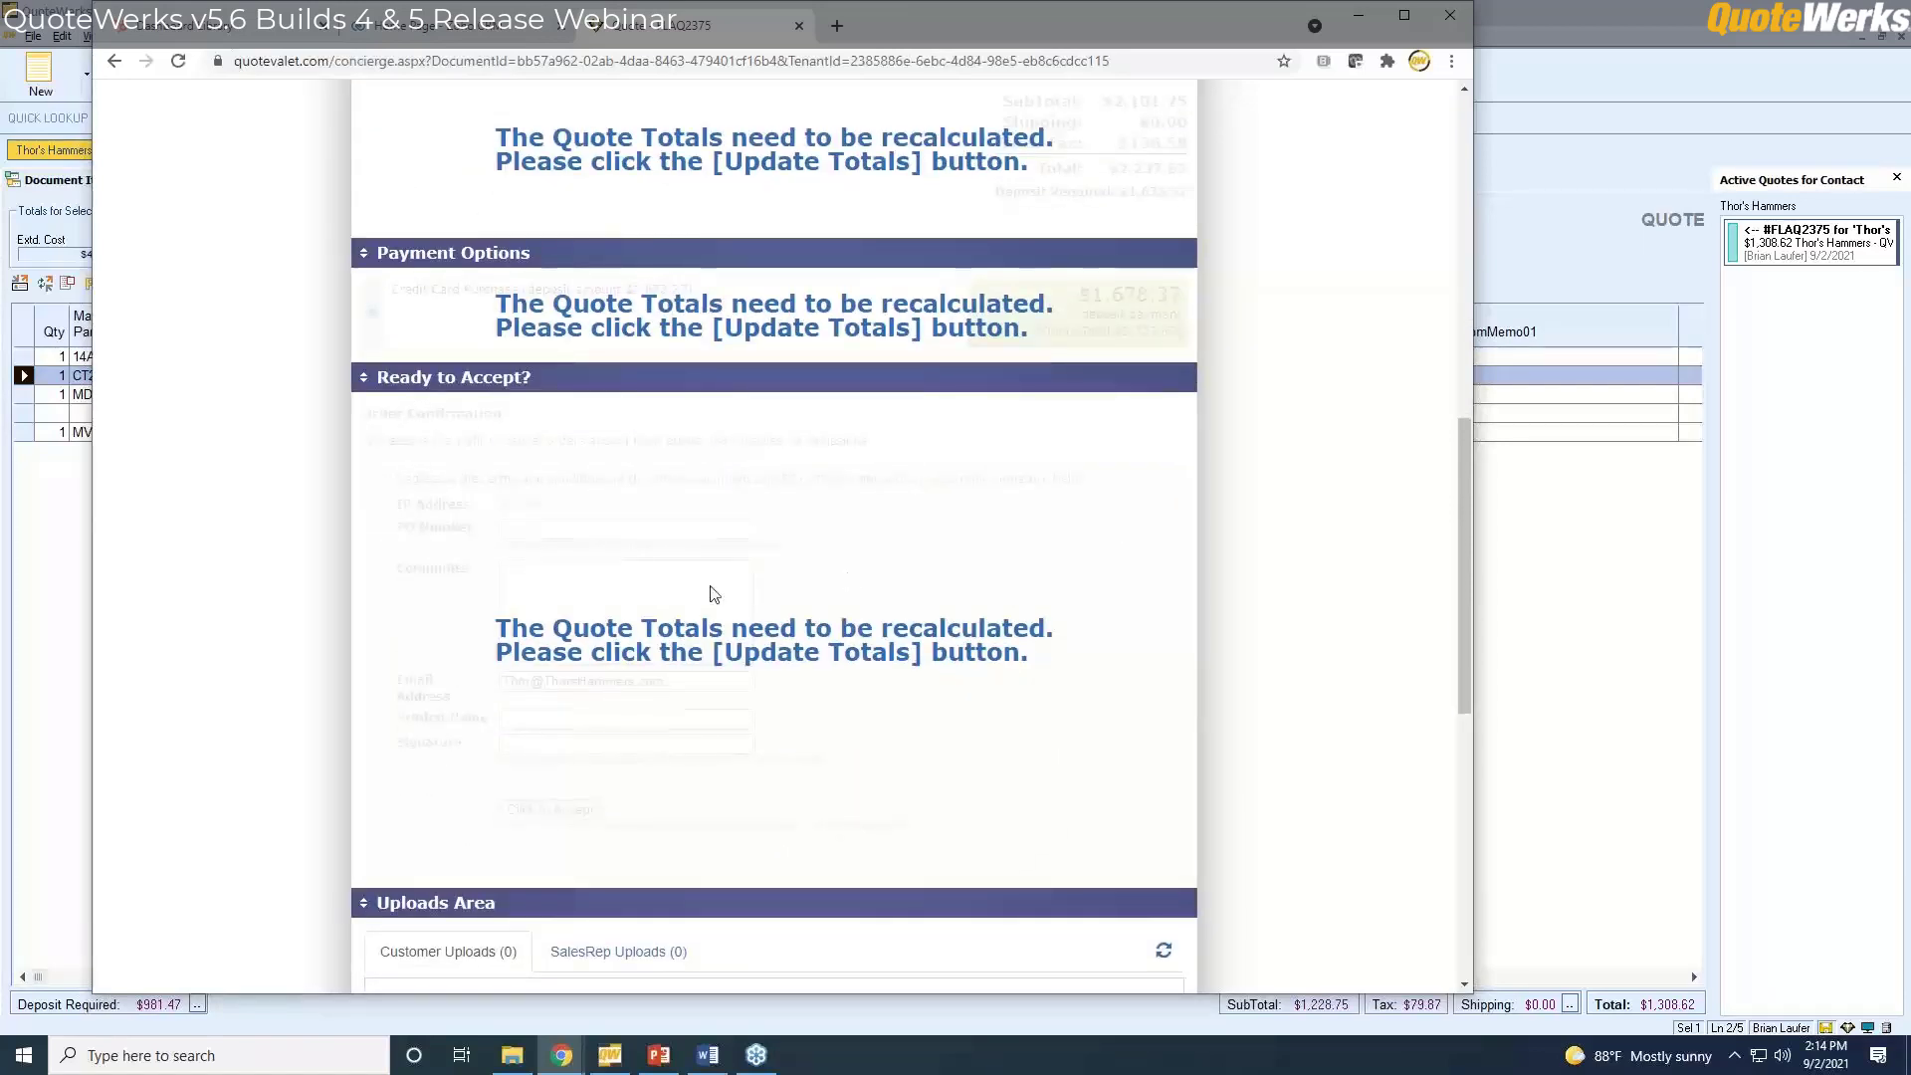
pyautogui.scroll(5, 1197, 453)
pyautogui.click(1091, 549)
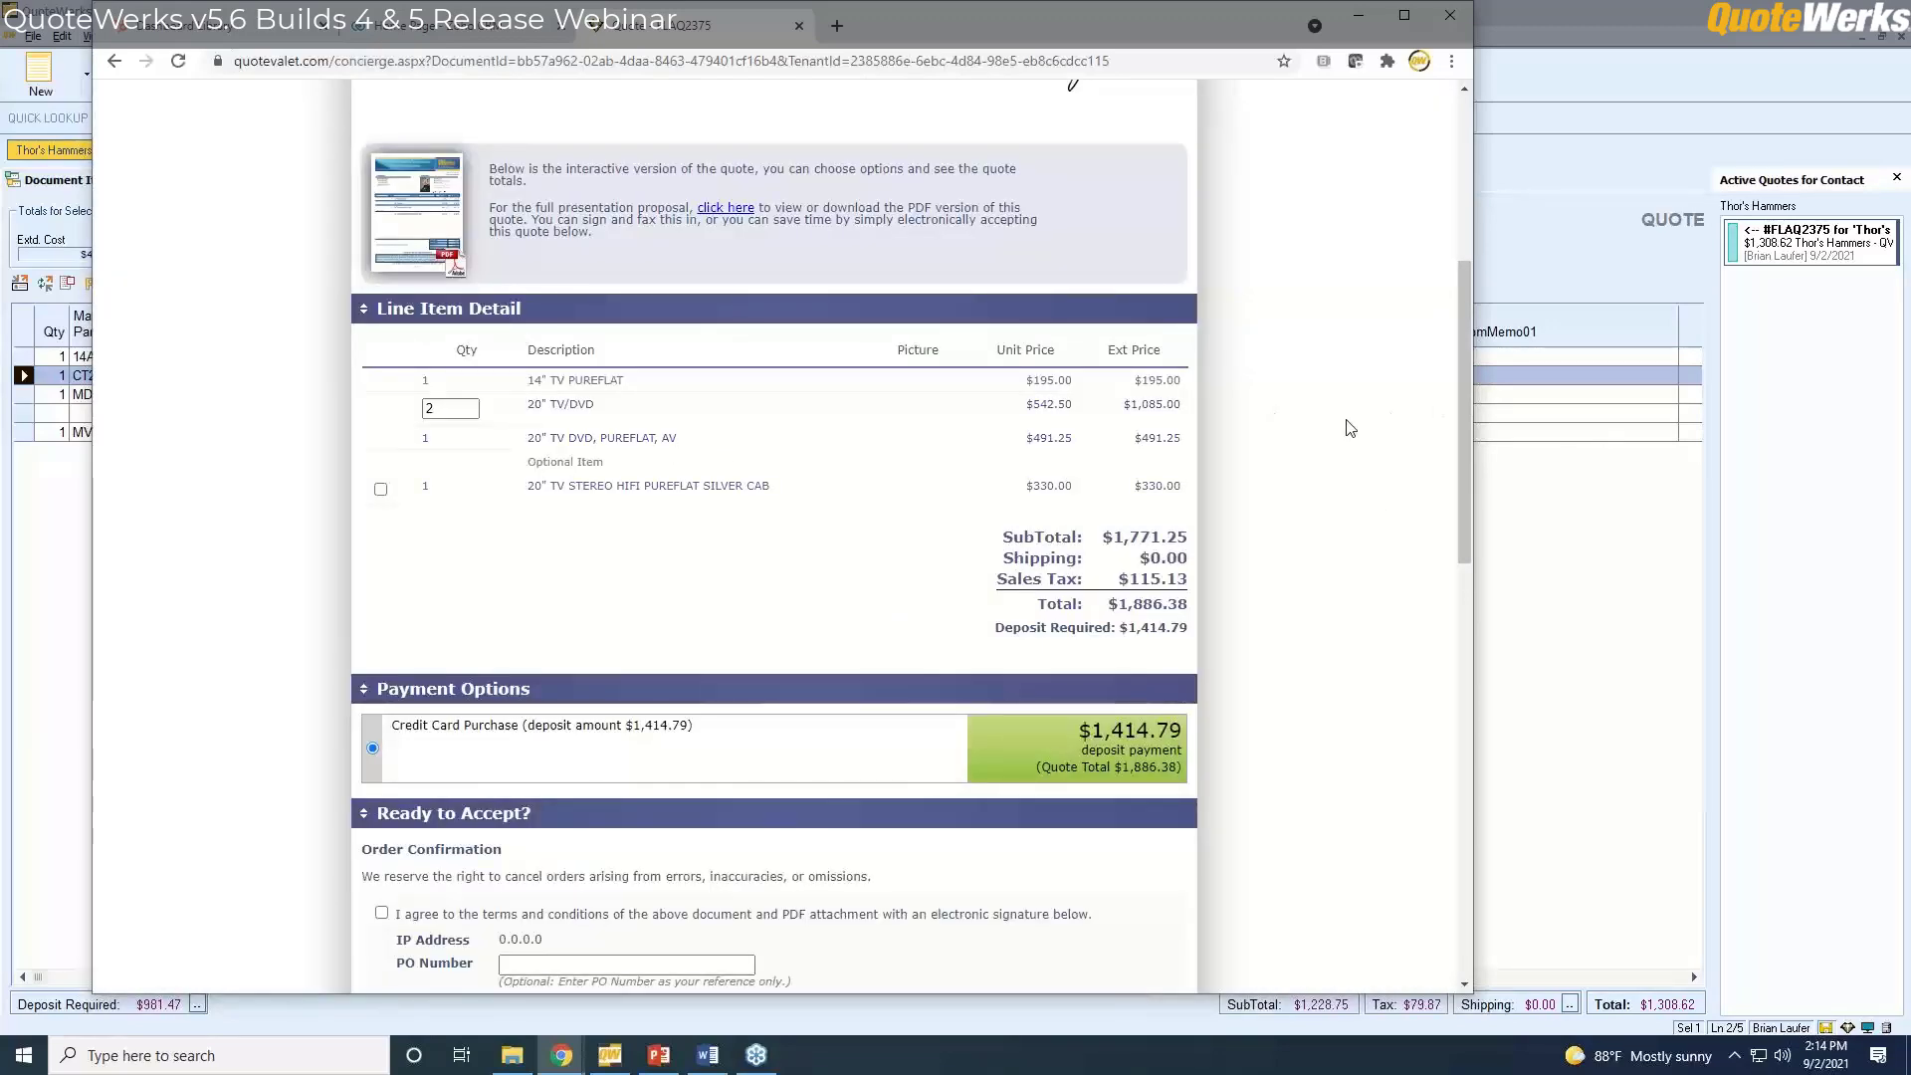
# Select the optional 20" TV STEREO HIFI PUREFLAT SILVER CAB again on the QuoteValet page.
pyautogui.scroll(5, 1350, 426)
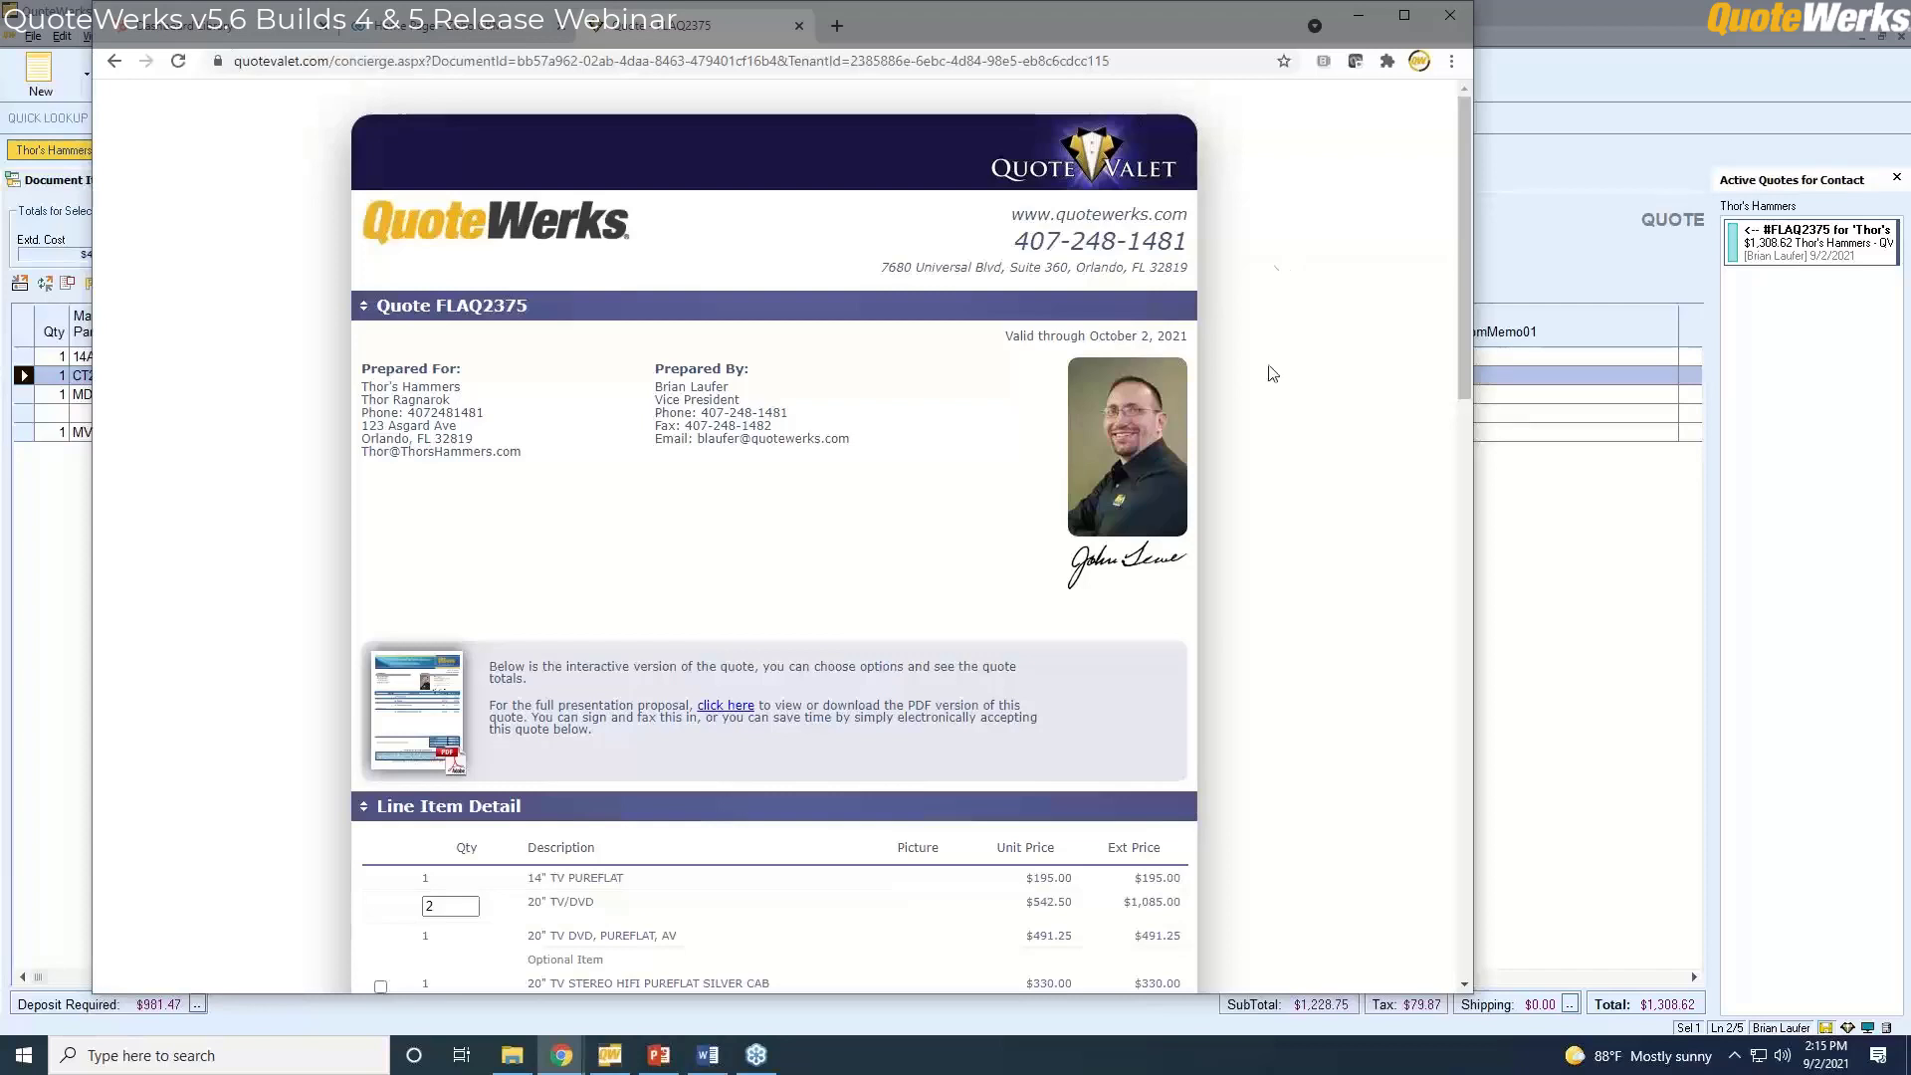
pyautogui.scroll(-4, 1279, 398)
pyautogui.click(380, 591)
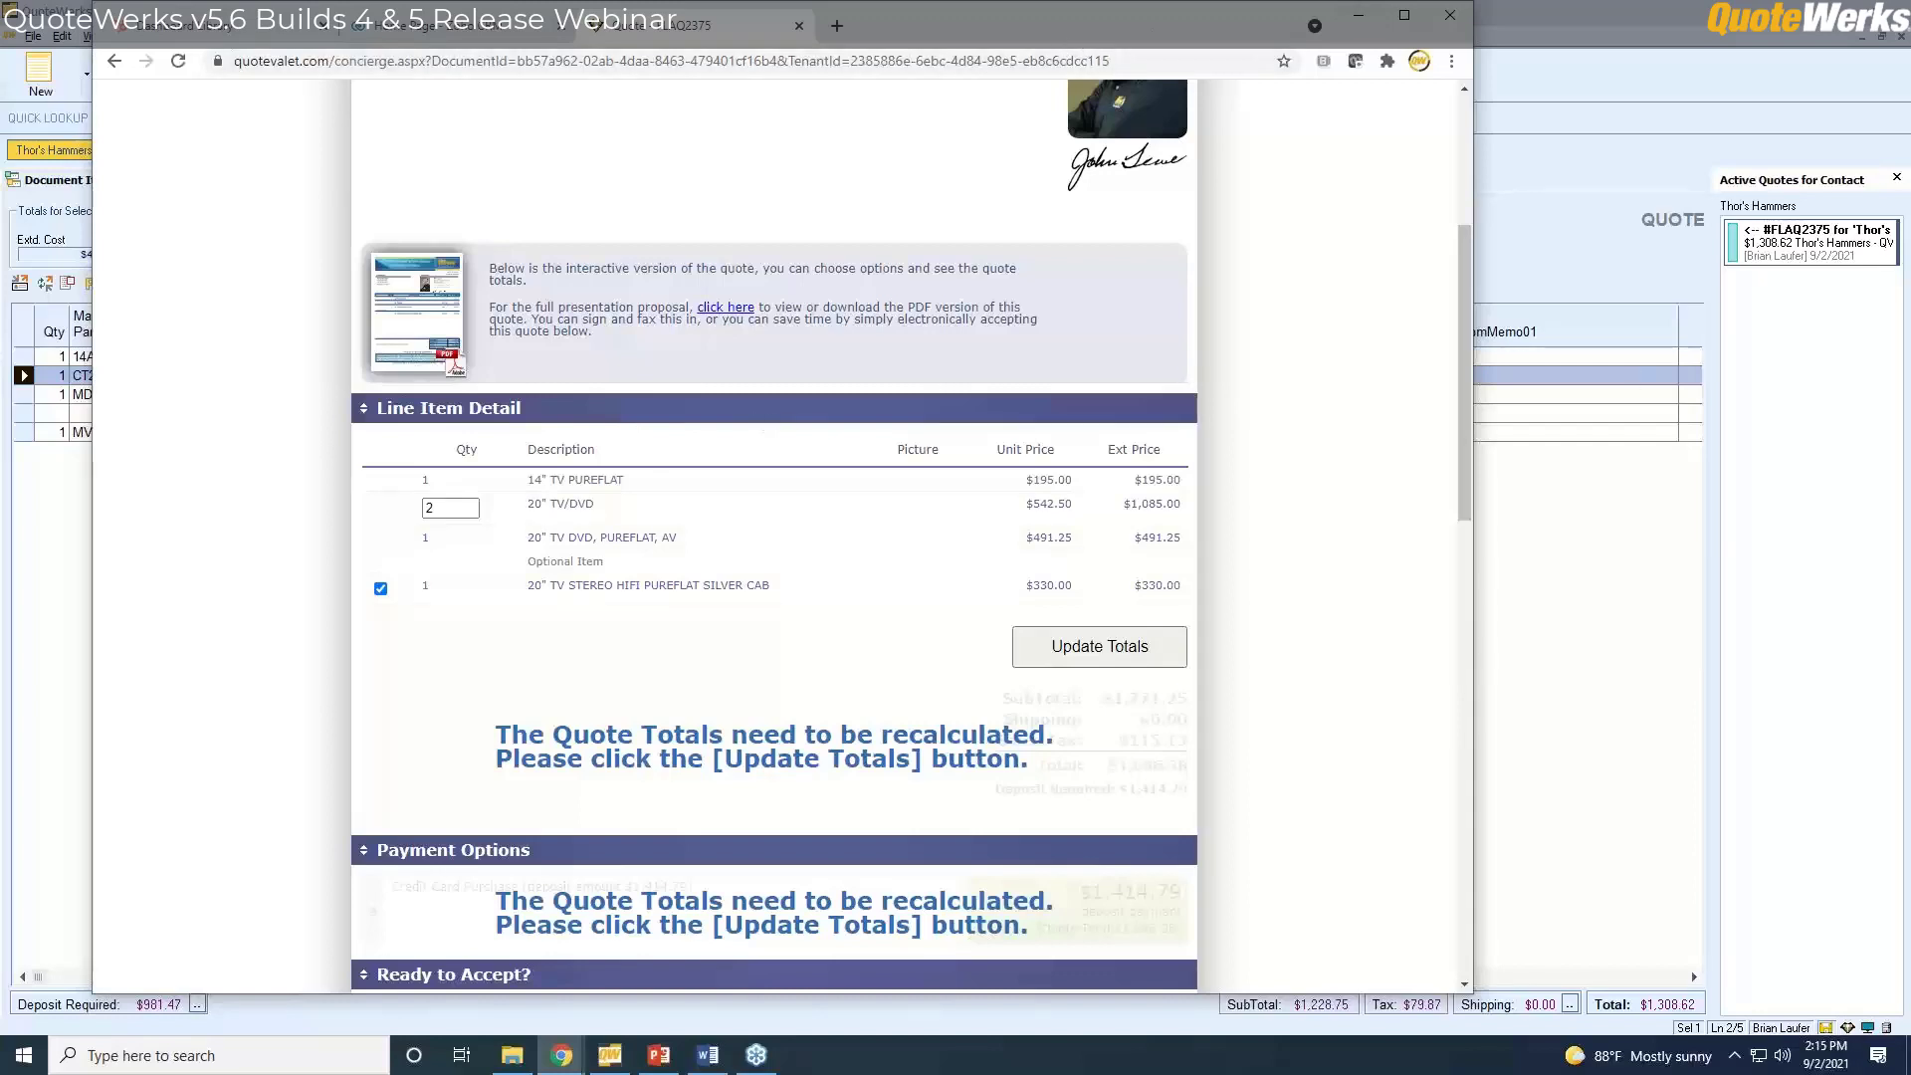
# Switch back to QuoteWerks and move along the optional 20" TV STEREO HIFI line item to its unit price.
pyautogui.click(1570, 89)
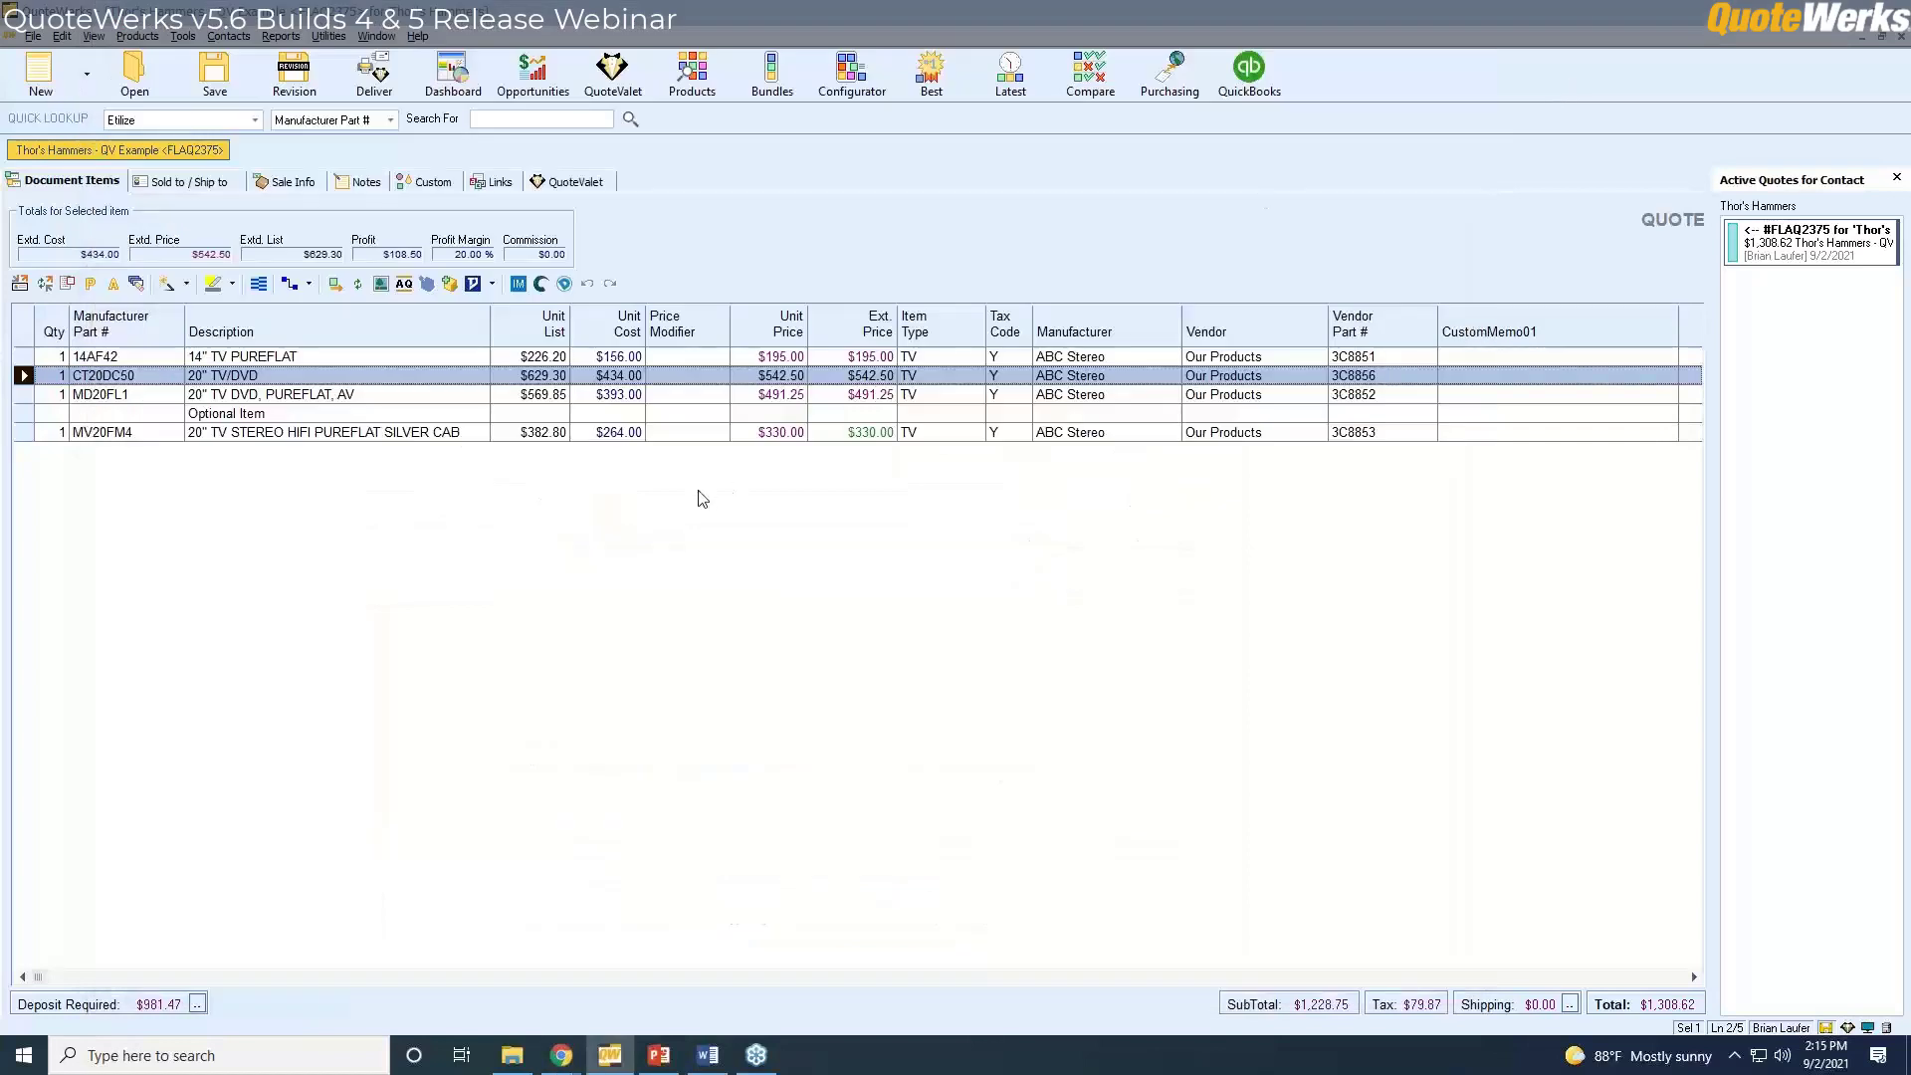
pyautogui.click(329, 379)
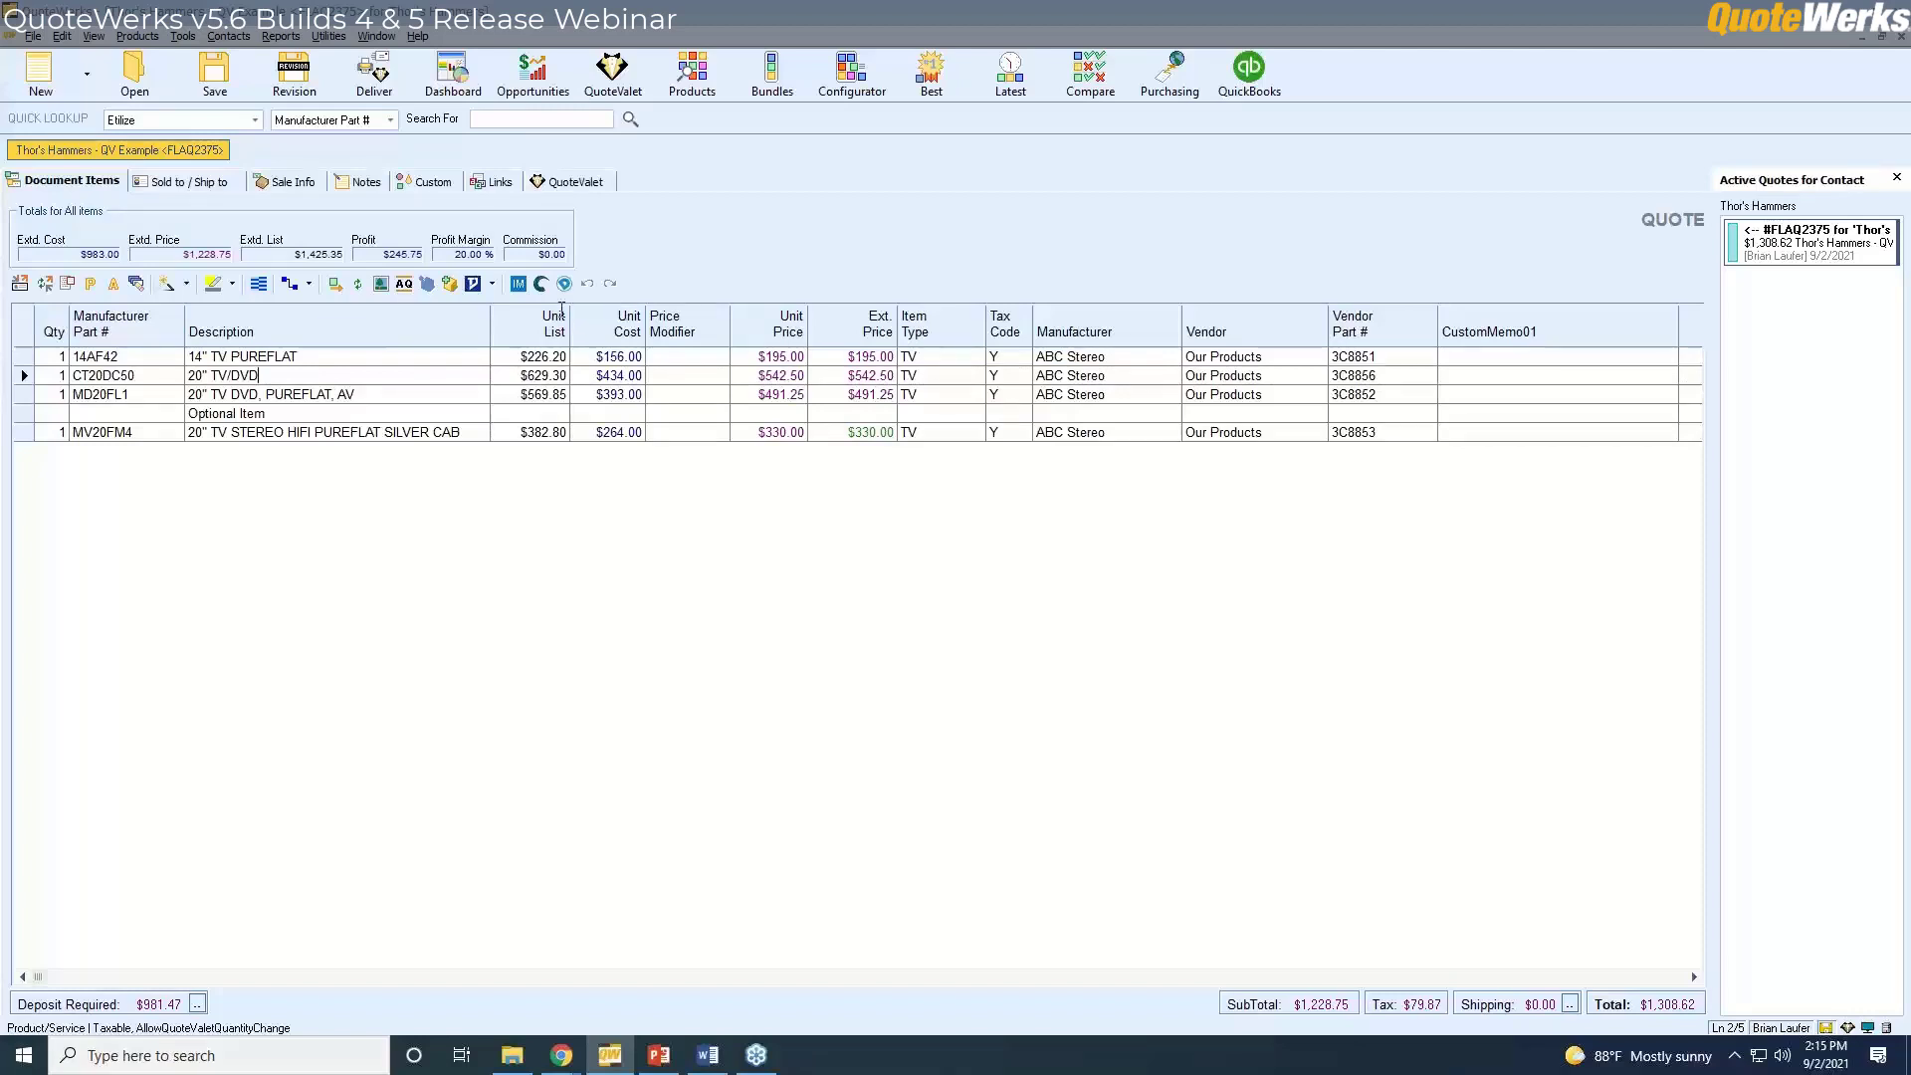
pyautogui.click(235, 432)
pyautogui.click(213, 428)
pyautogui.press('Tab')
pyautogui.press('Tab')
pyautogui.press('Tab')
pyautogui.press('Tab')
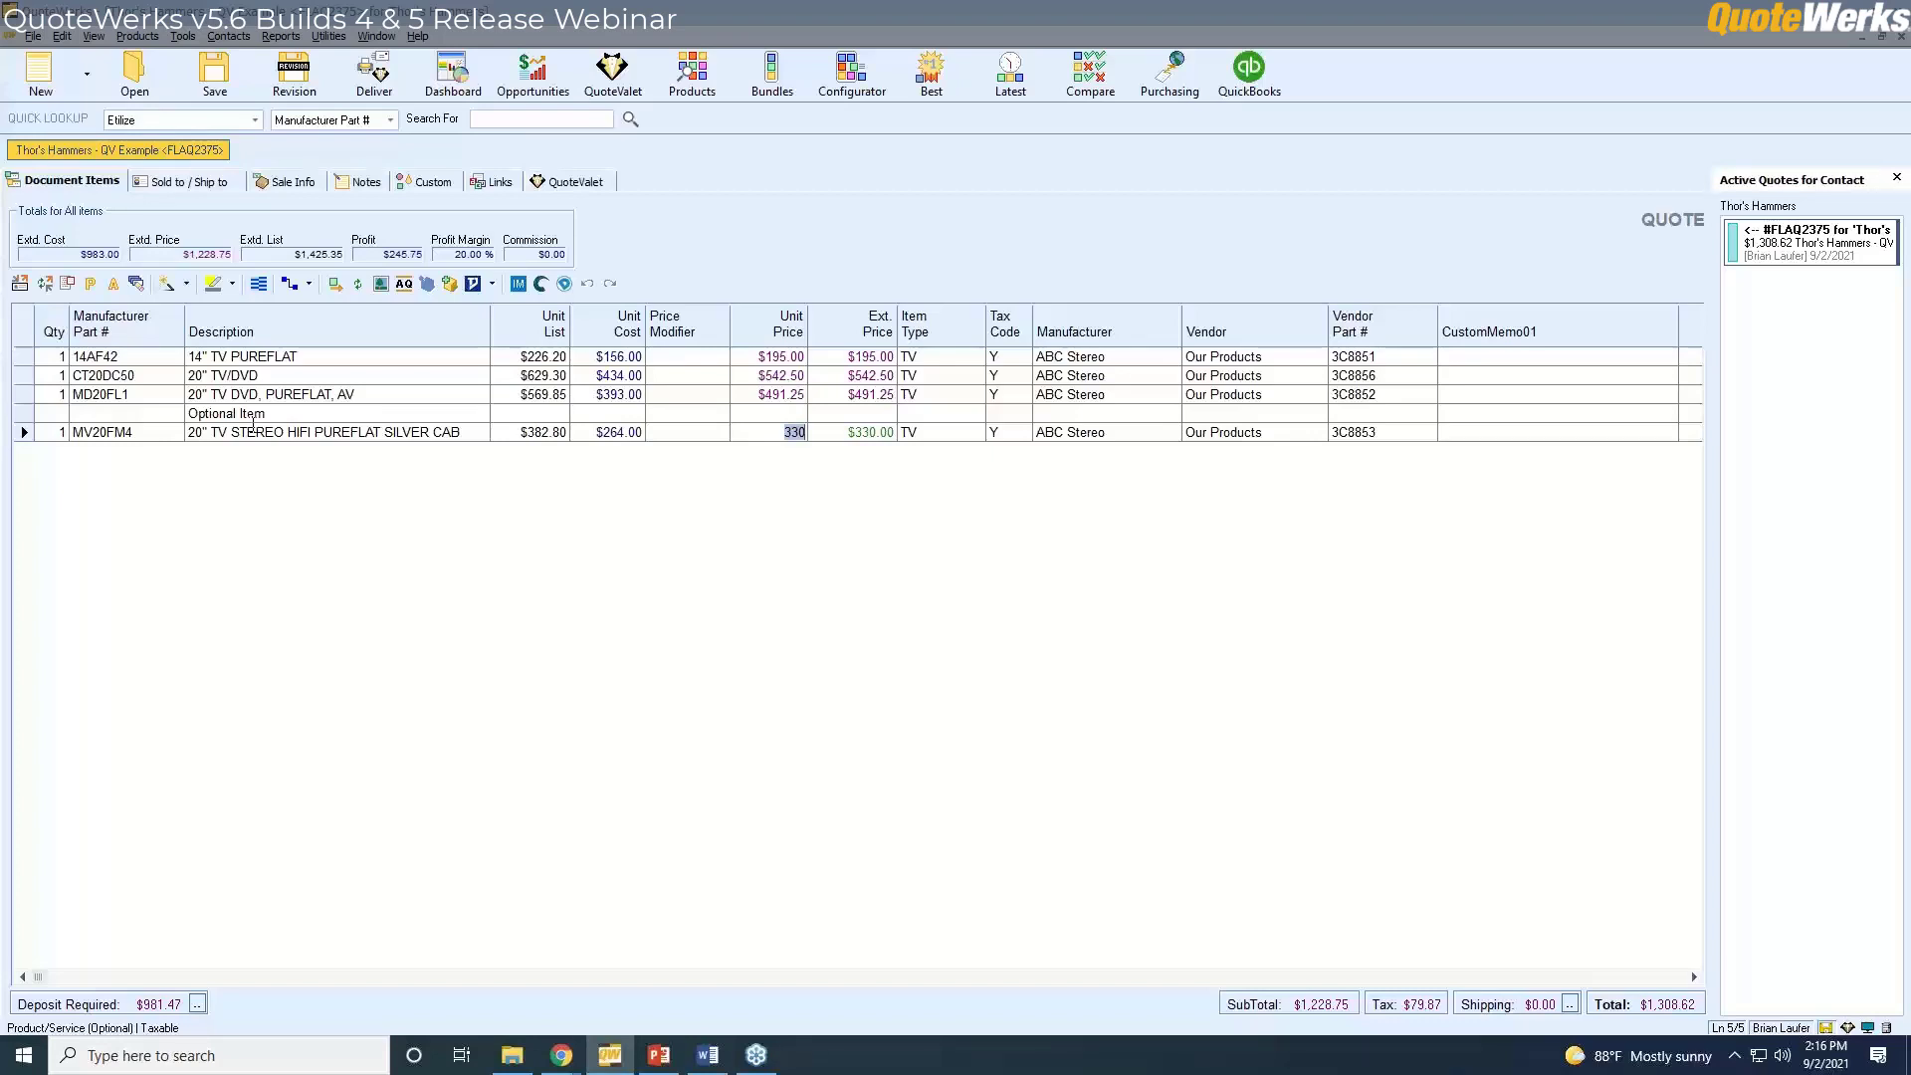
pyautogui.press('Return')
# Move back and forth between the cells of the 20" TV/DVD line item, ending on its description.
pyautogui.click(343, 375)
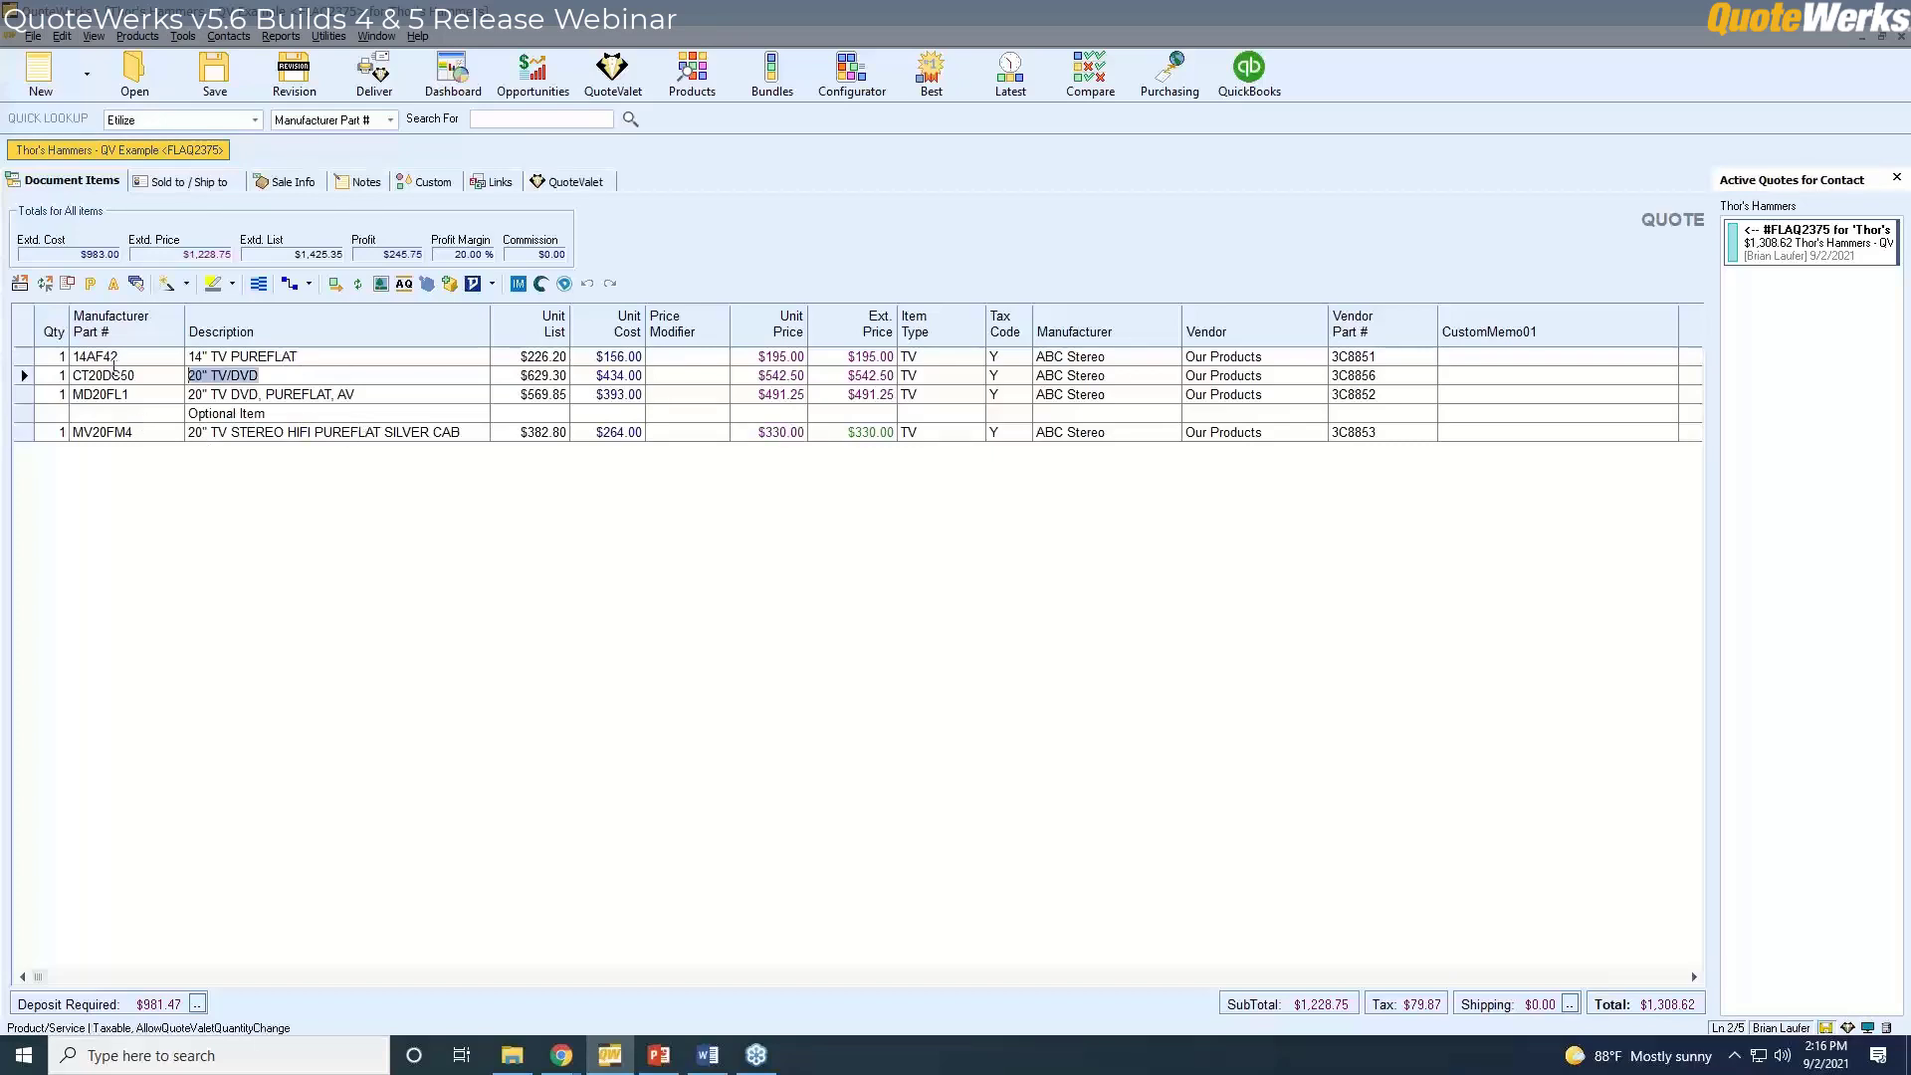
pyautogui.press('Tab')
pyautogui.press('Right')
pyautogui.press('Left')
pyautogui.press('Left')
pyautogui.press('Left')
pyautogui.press('Left')
pyautogui.press('Right')
pyautogui.press('Right')
pyautogui.press('Right')
pyautogui.press('Right')
pyautogui.click(301, 372)
# Enable the personal preference that selects a cell's contents when clicking in the grid, and save the preferences.
pyautogui.click(183, 37)
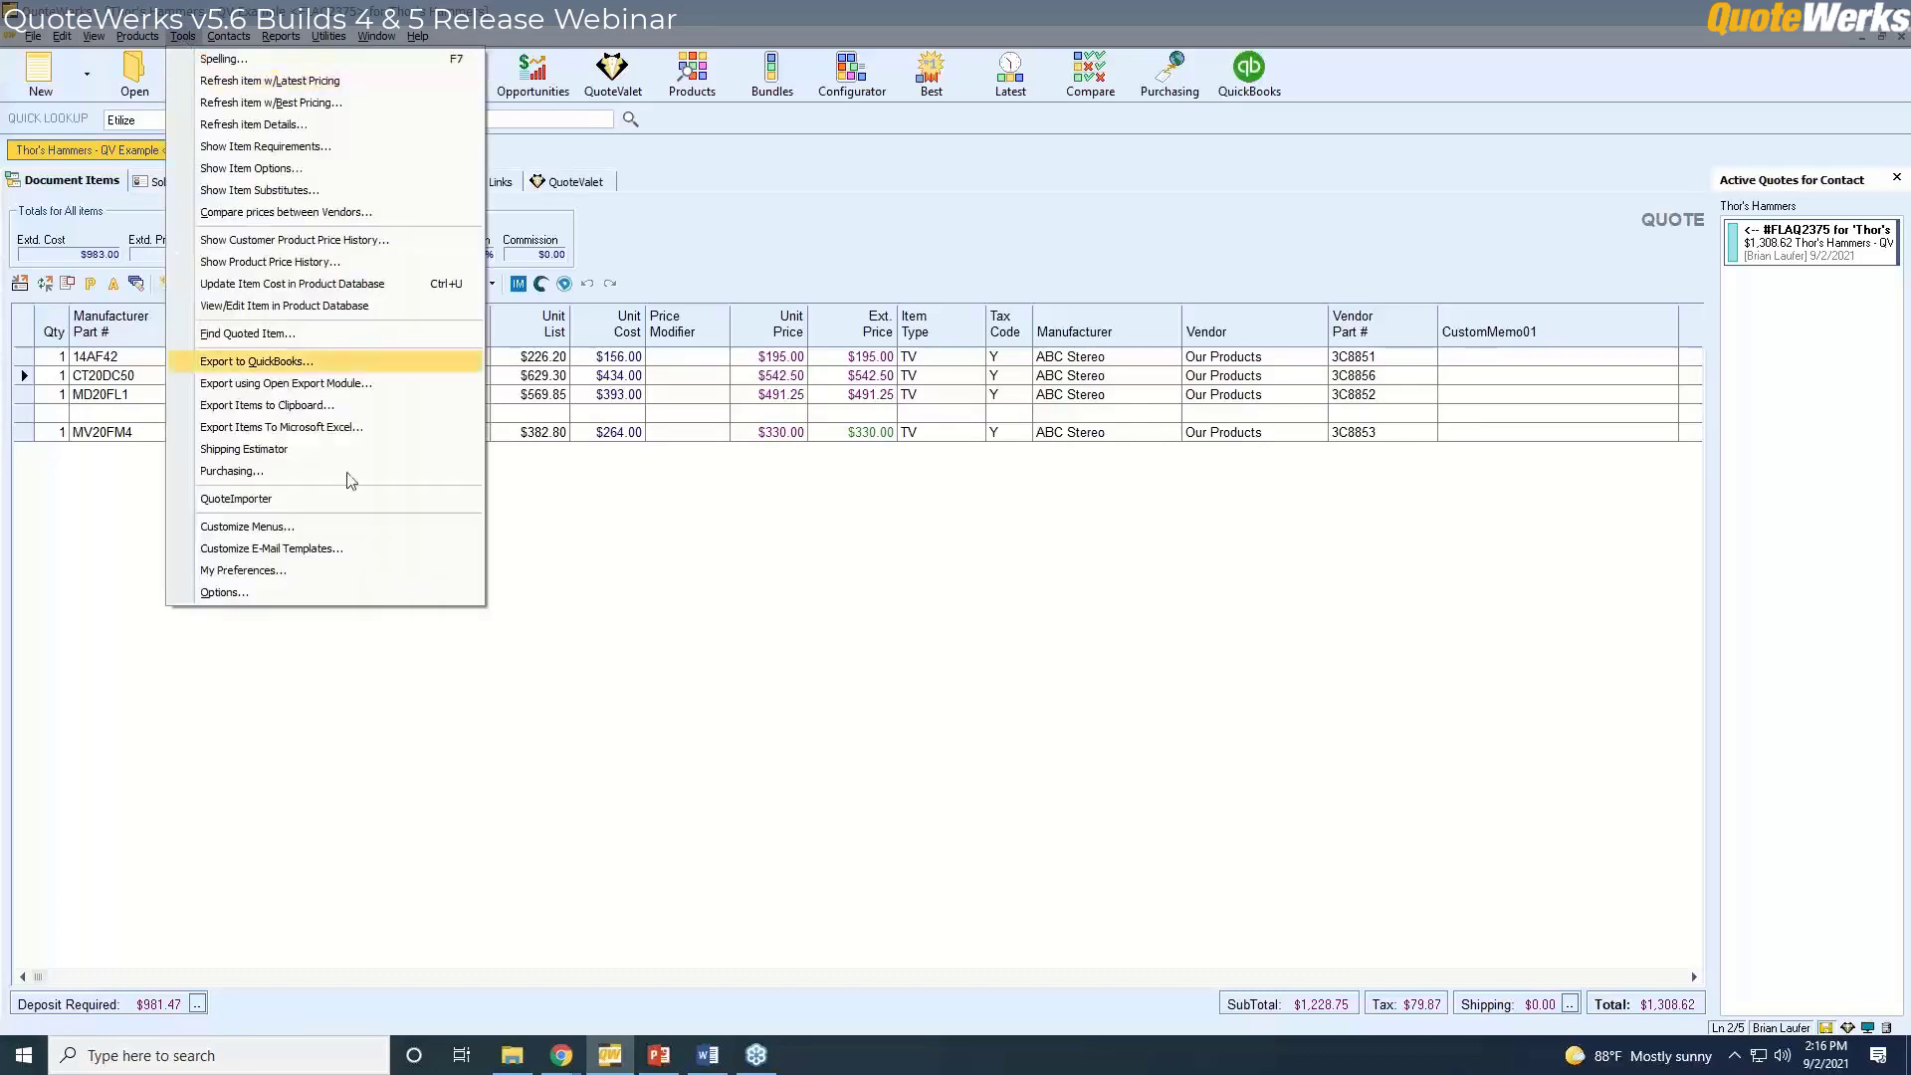
pyautogui.click(225, 575)
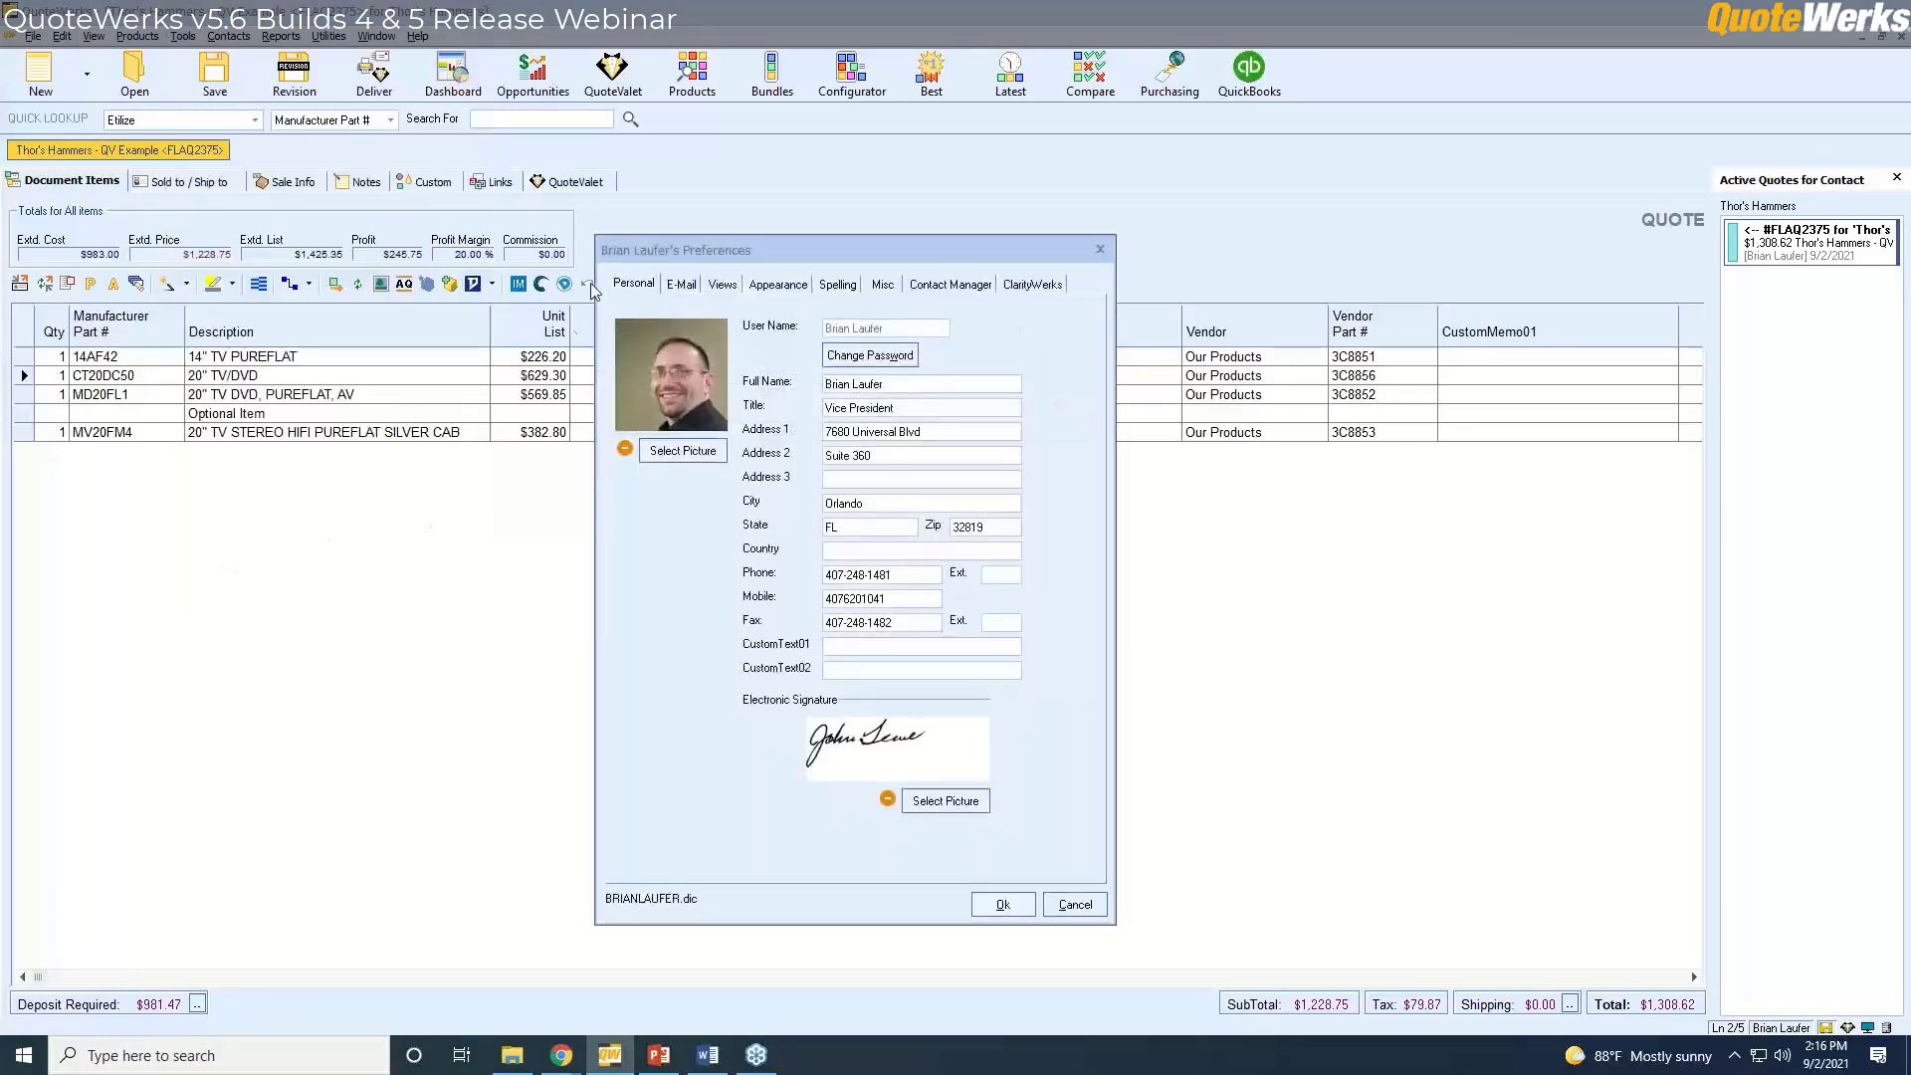
pyautogui.click(881, 285)
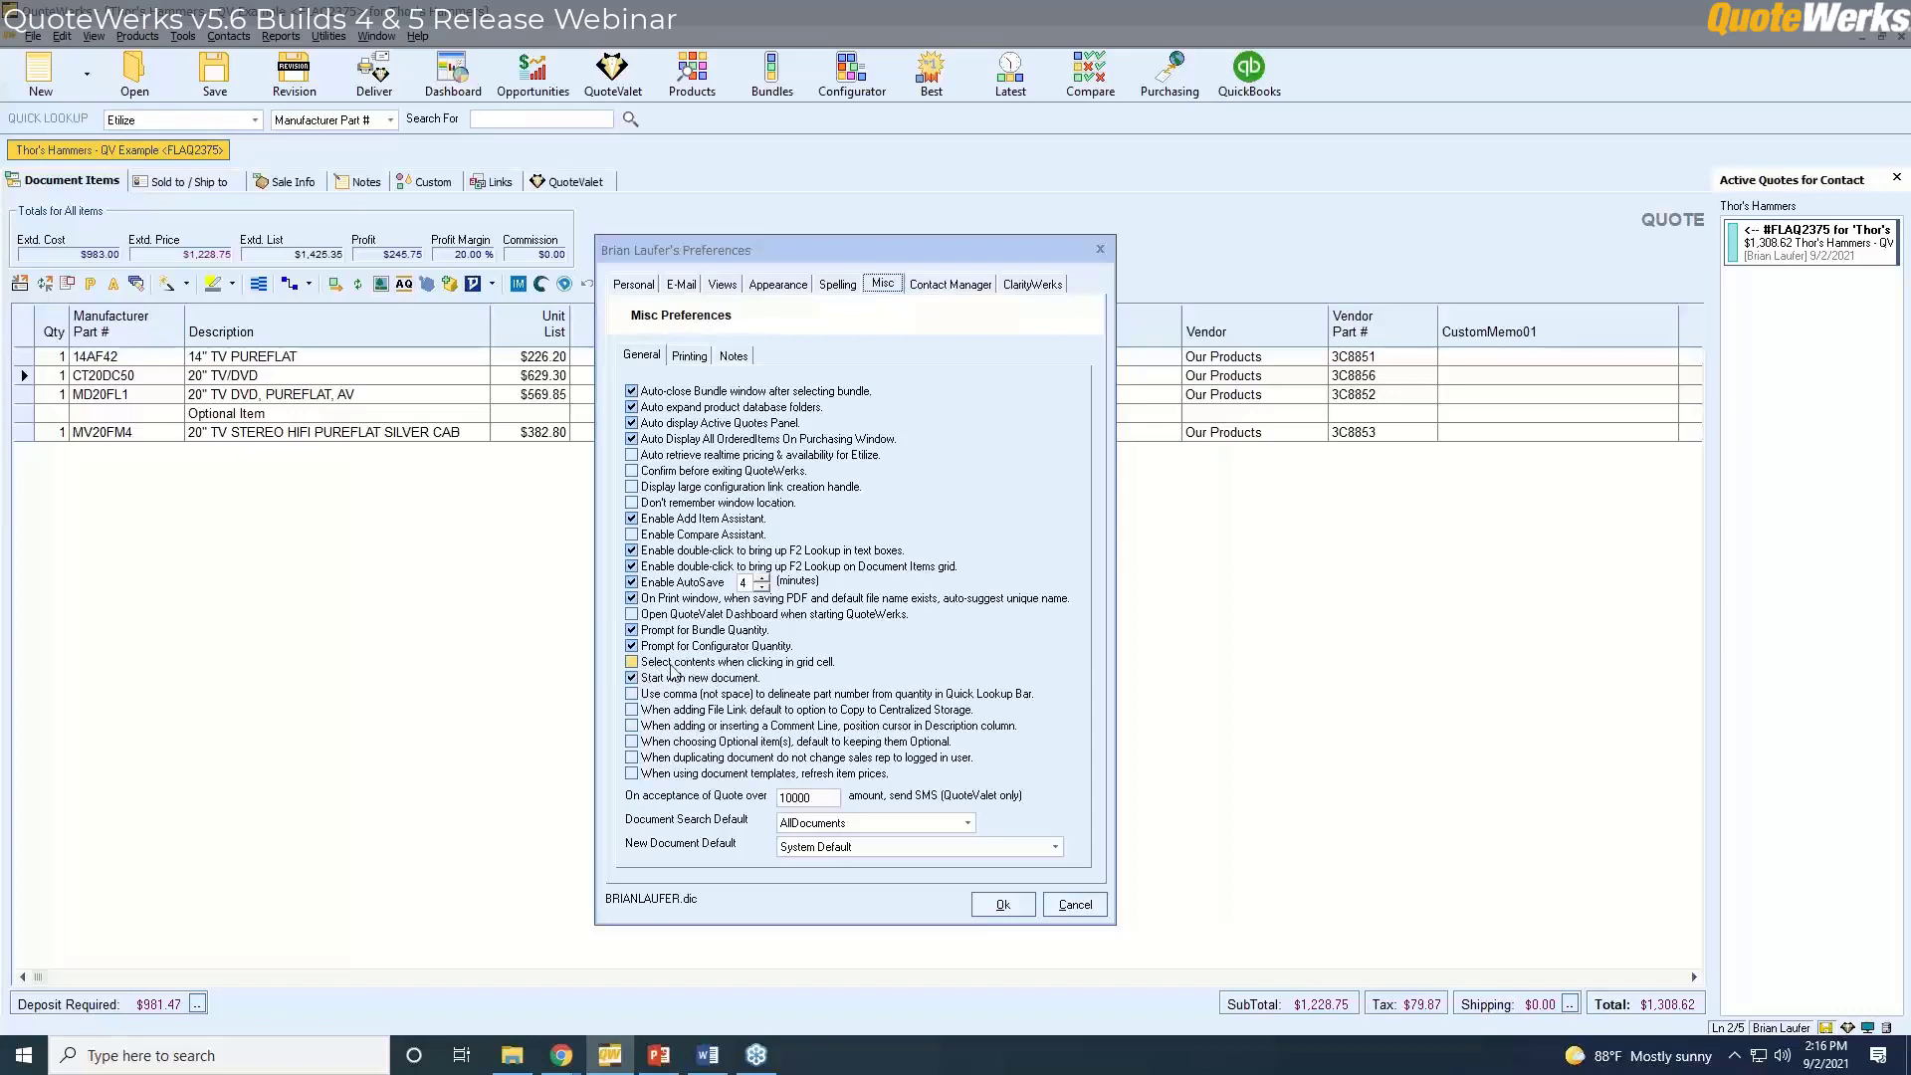
pyautogui.click(766, 664)
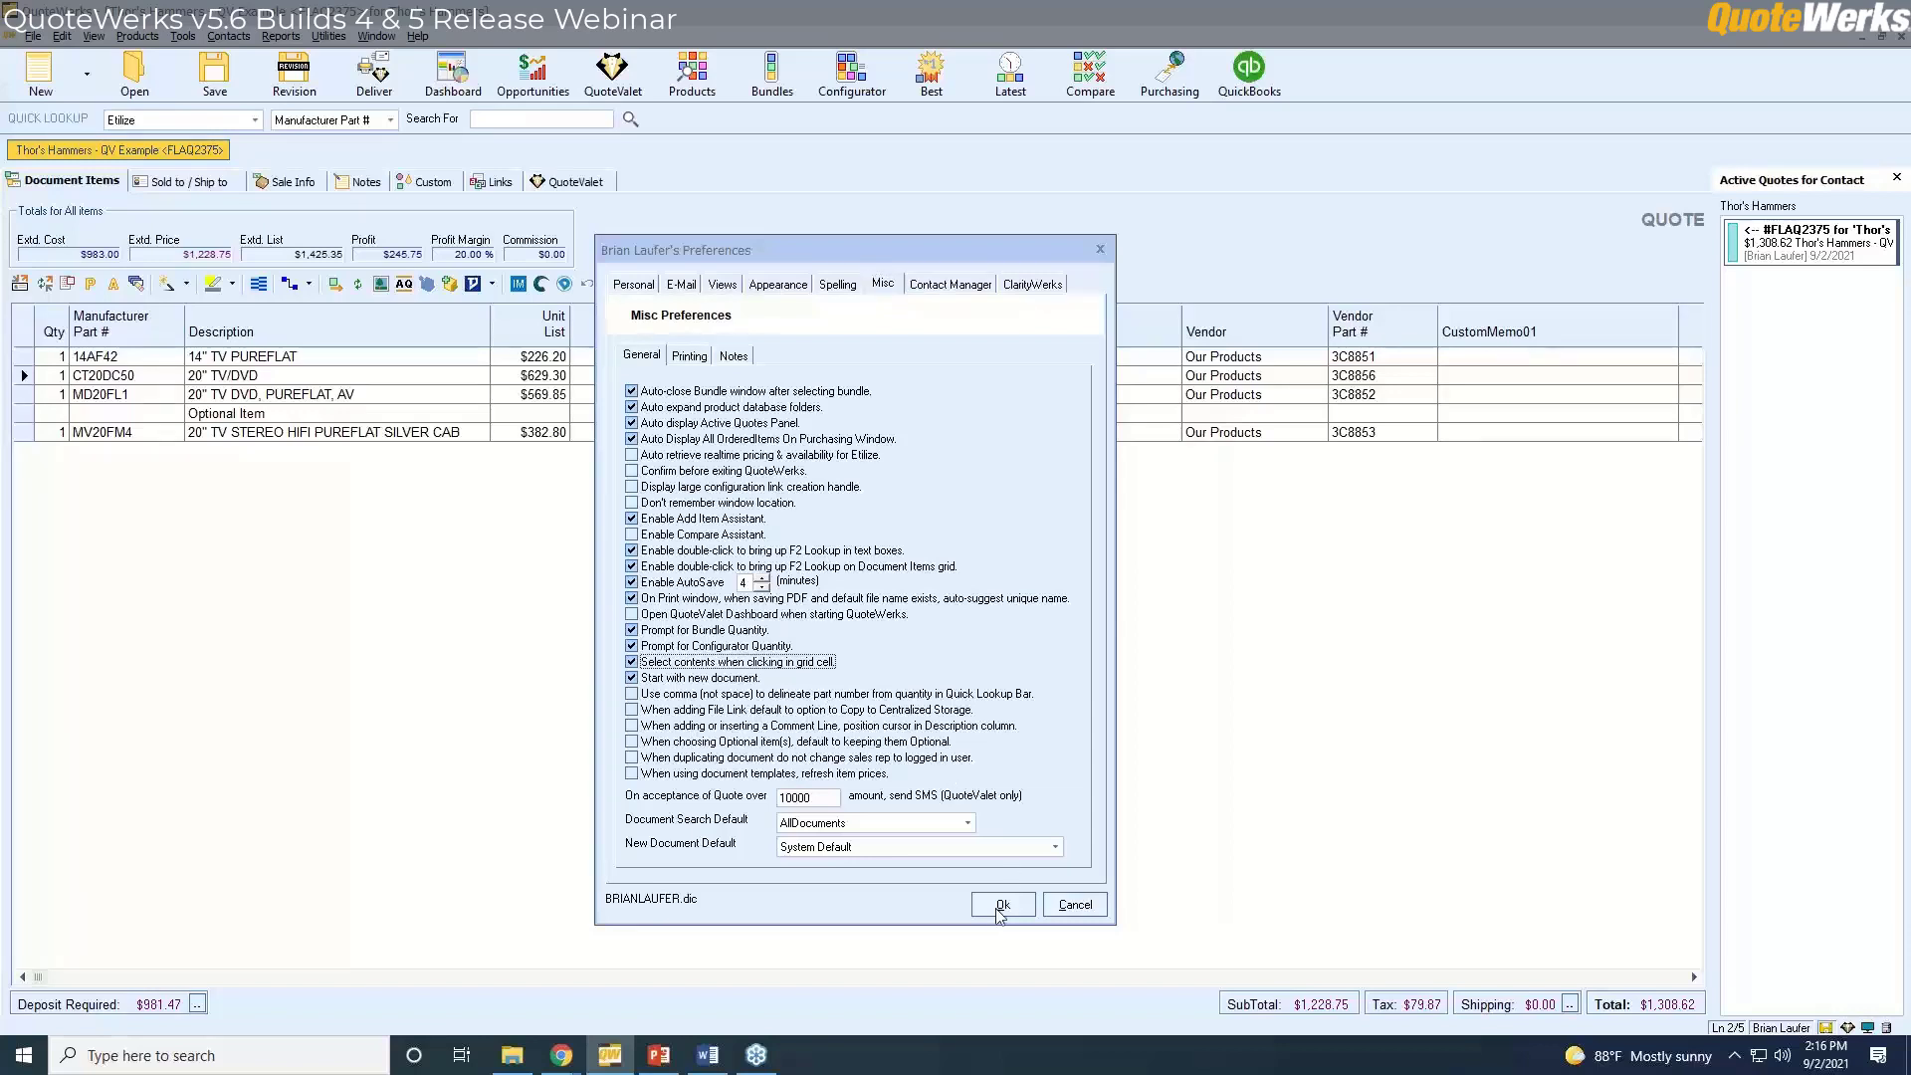
pyautogui.press('Return')
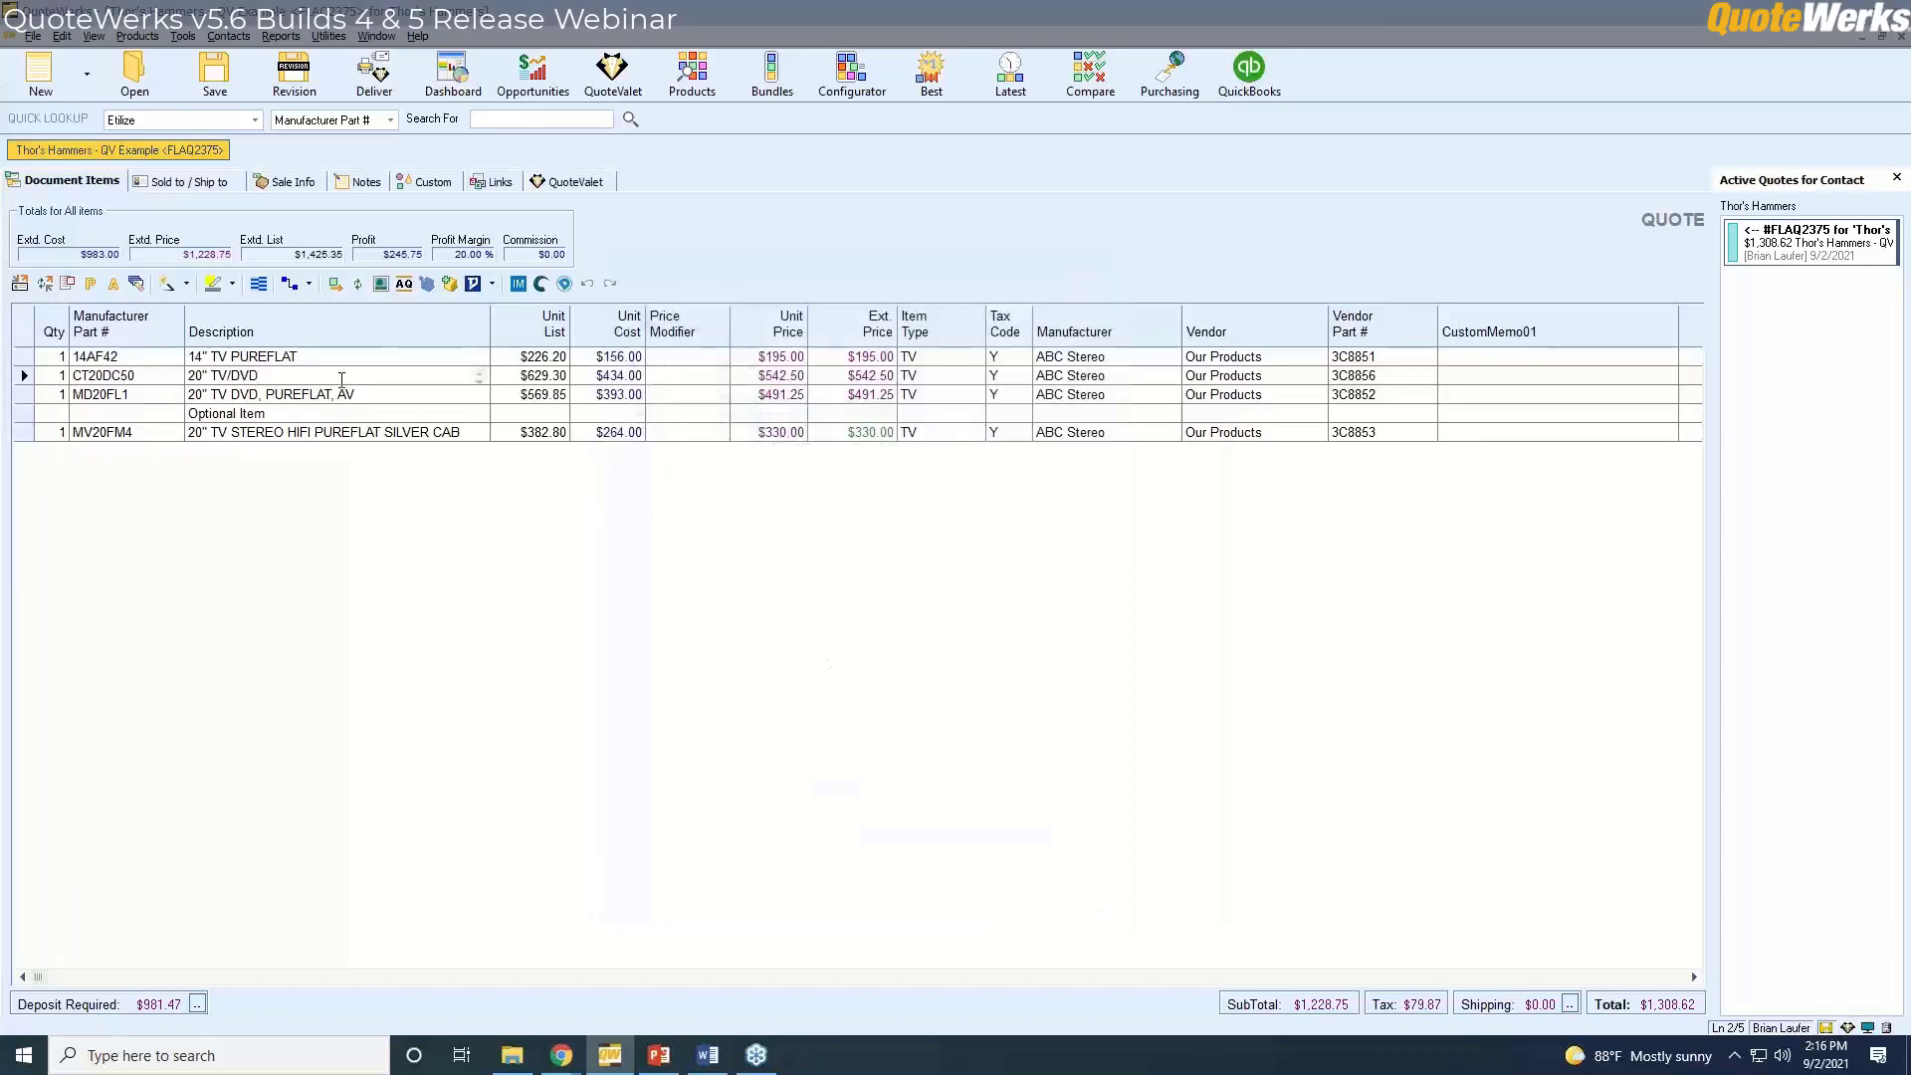
# Switch repeatedly between the descriptions of the 14" TV PUREFLAT and 20" TV/DVD line items to check the cell selection behaviour.
pyautogui.click(322, 356)
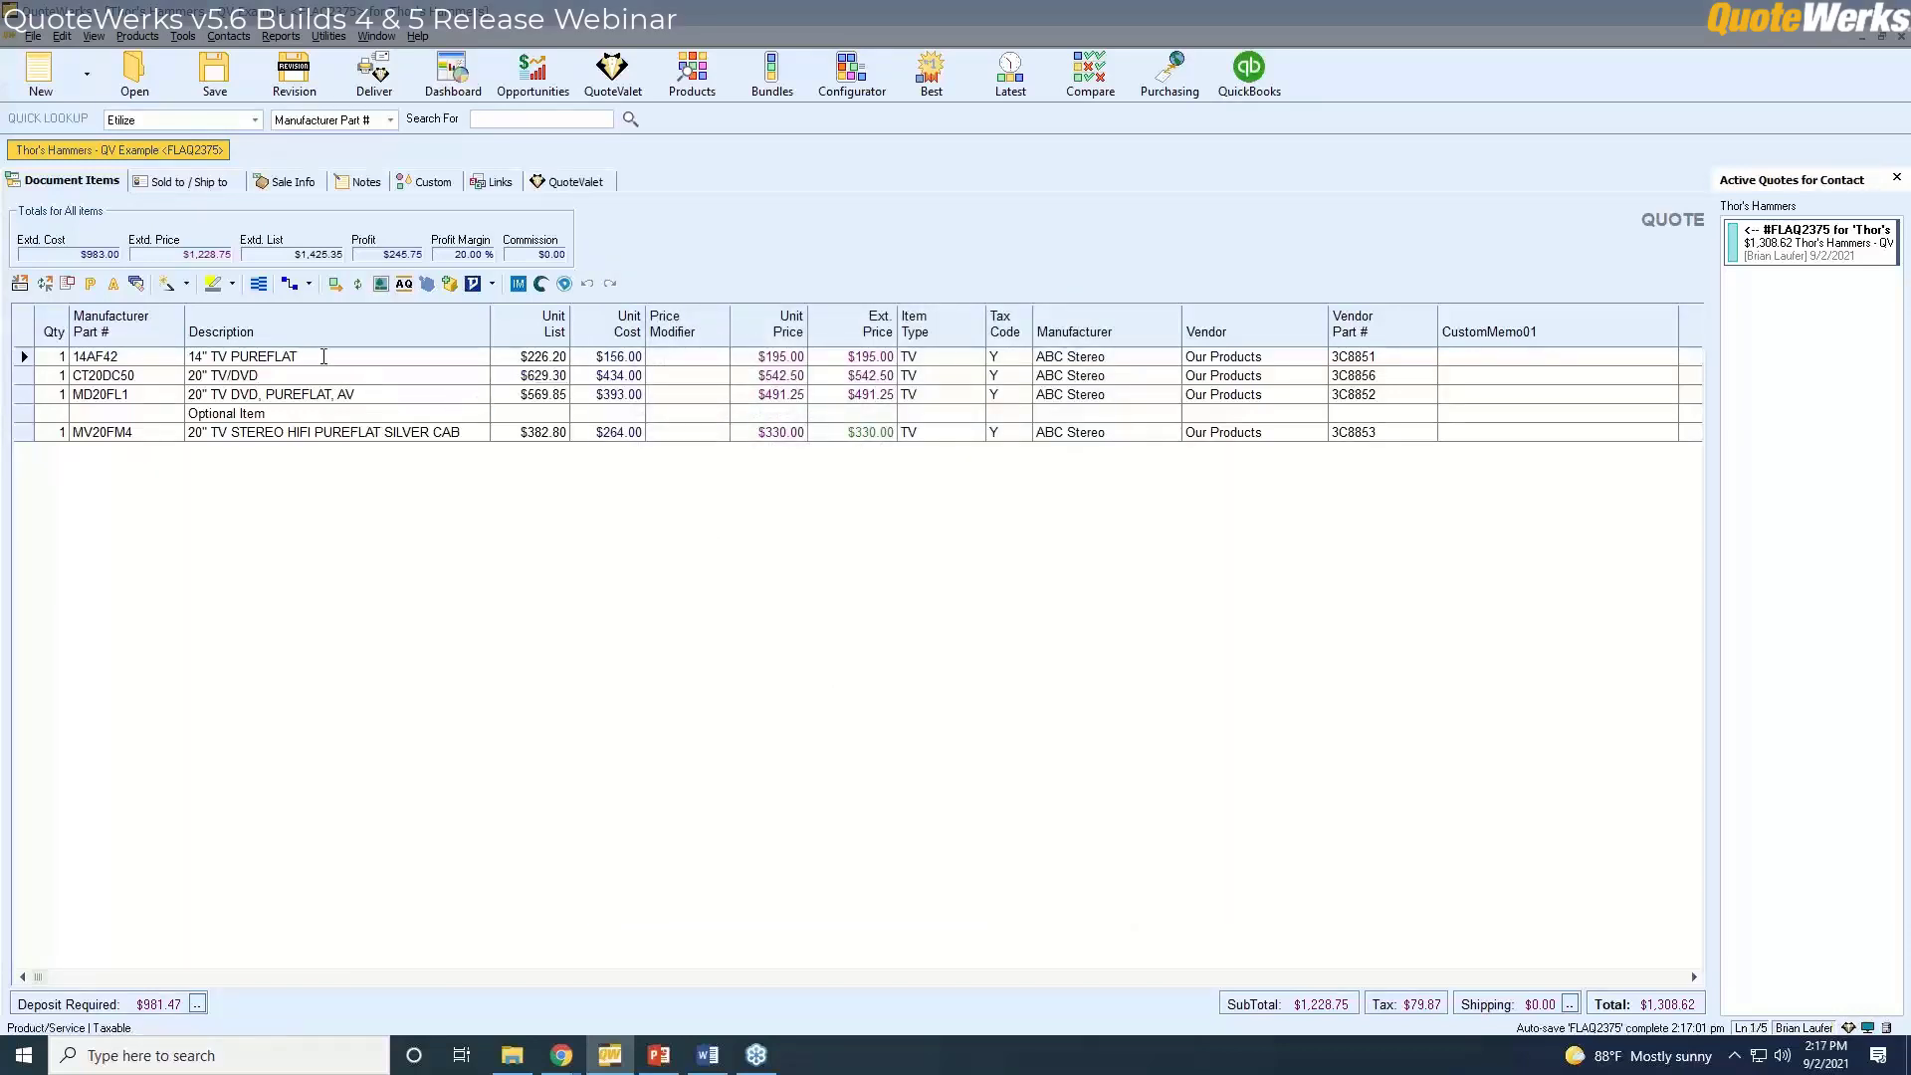
pyautogui.click(333, 376)
pyautogui.click(335, 356)
pyautogui.click(339, 376)
pyautogui.press('Down')
pyautogui.click(351, 374)
pyautogui.click(338, 356)
pyautogui.click(338, 375)
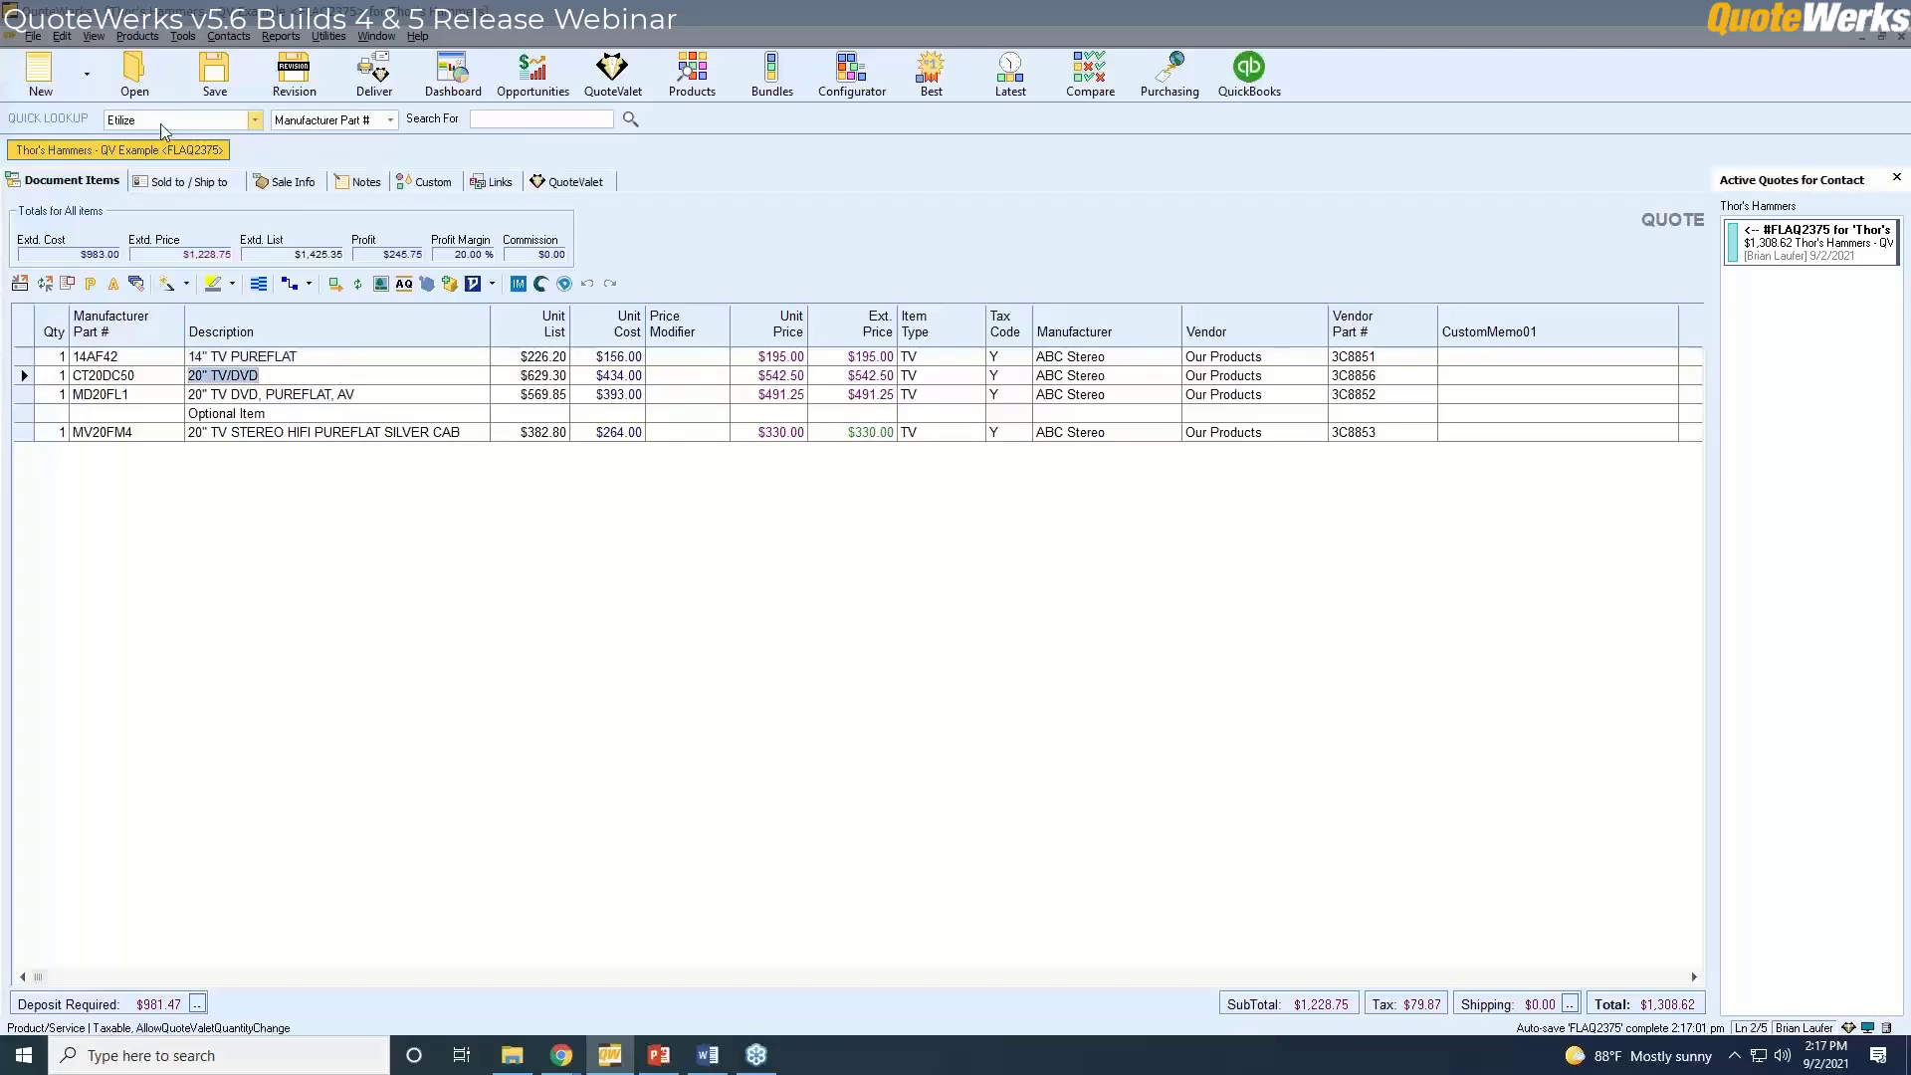
# Disable the personal preference for selecting contents when clicking in a grid cell, and save the preferences.
pyautogui.click(182, 36)
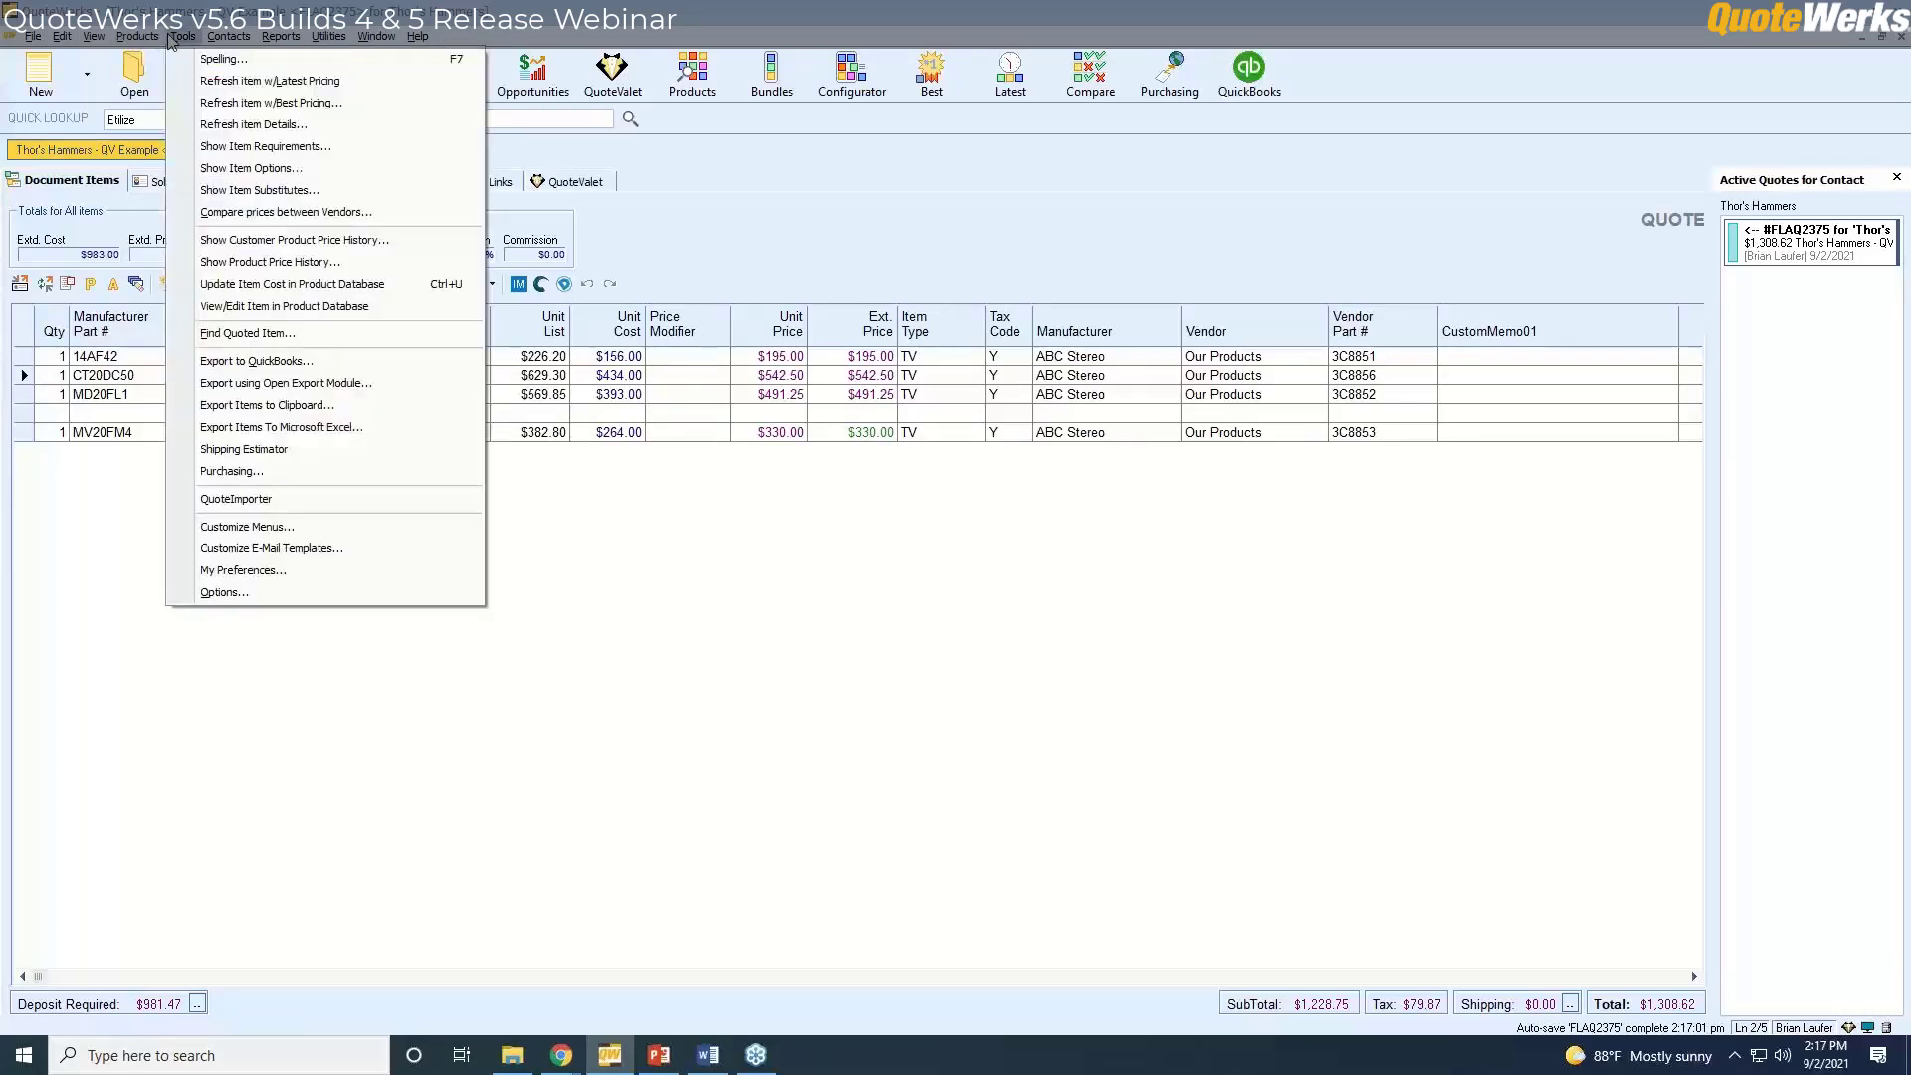
pyautogui.click(282, 571)
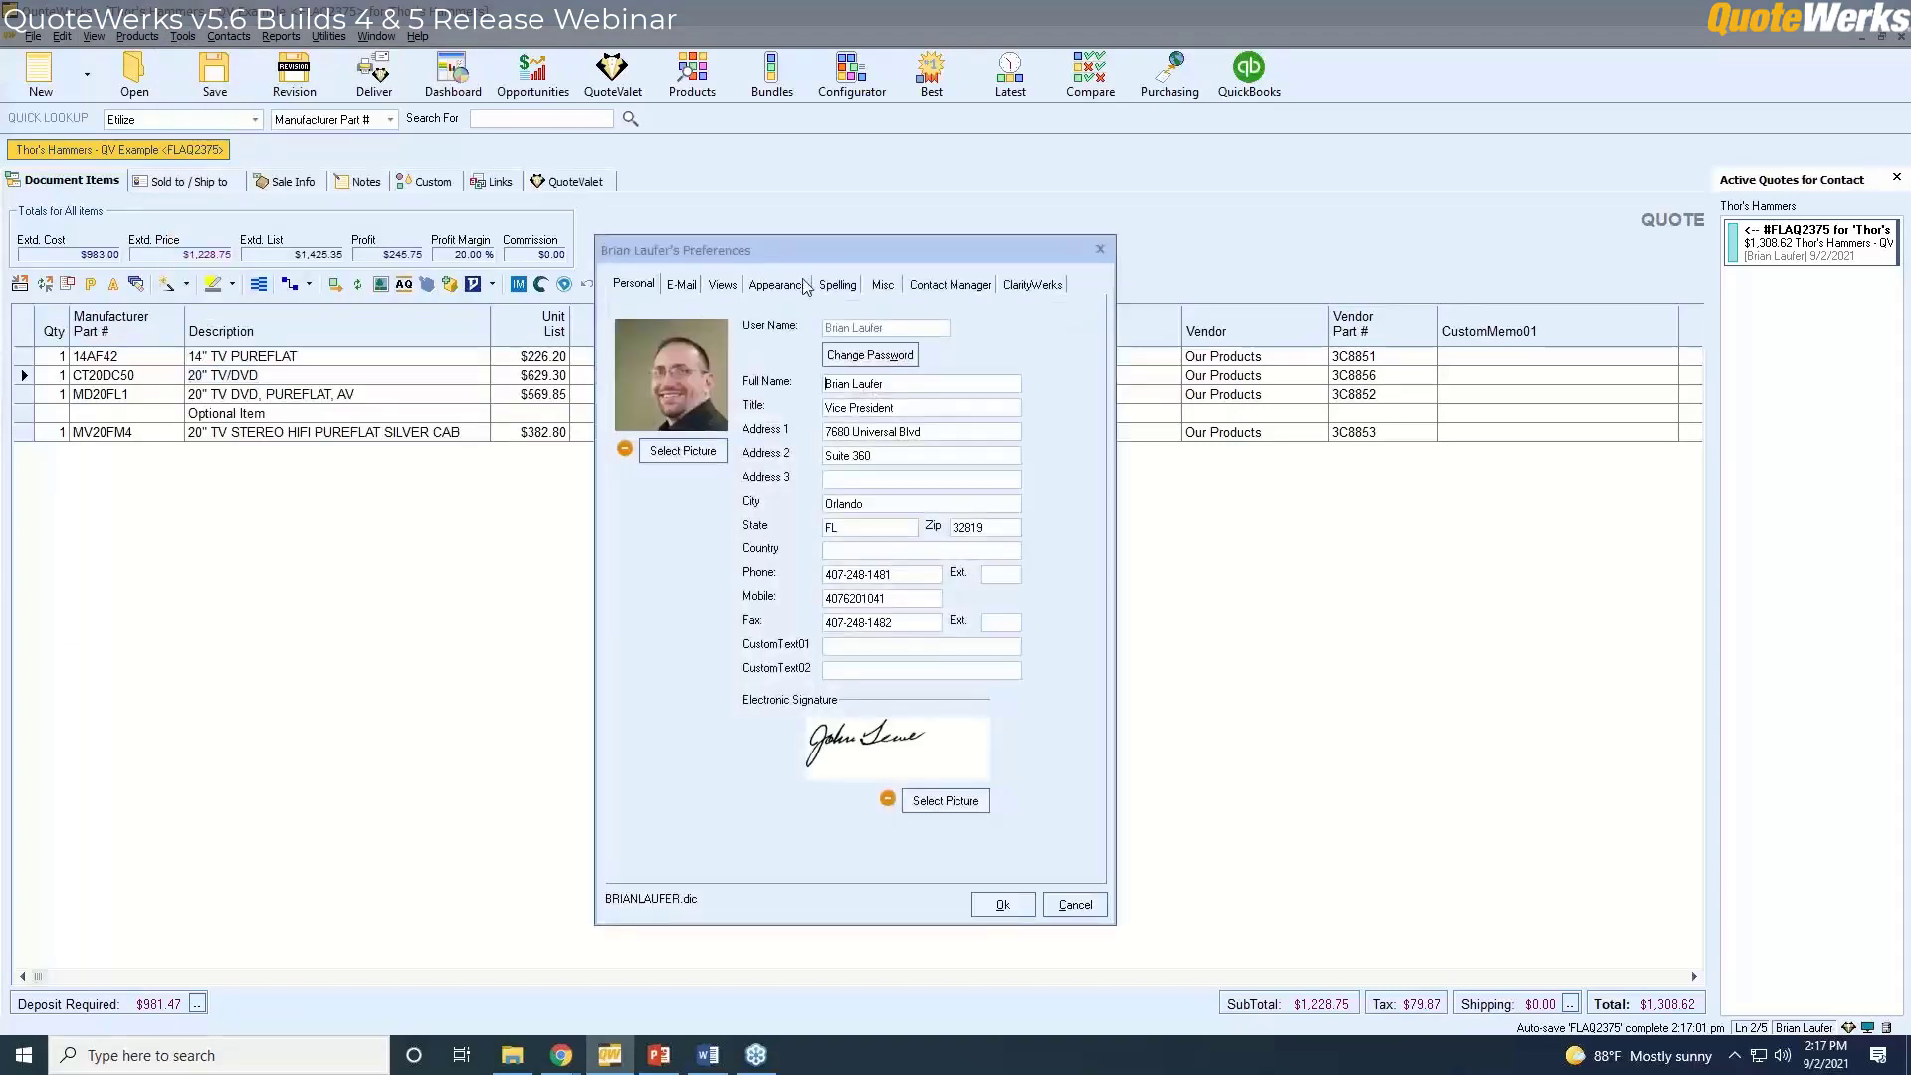
pyautogui.click(882, 284)
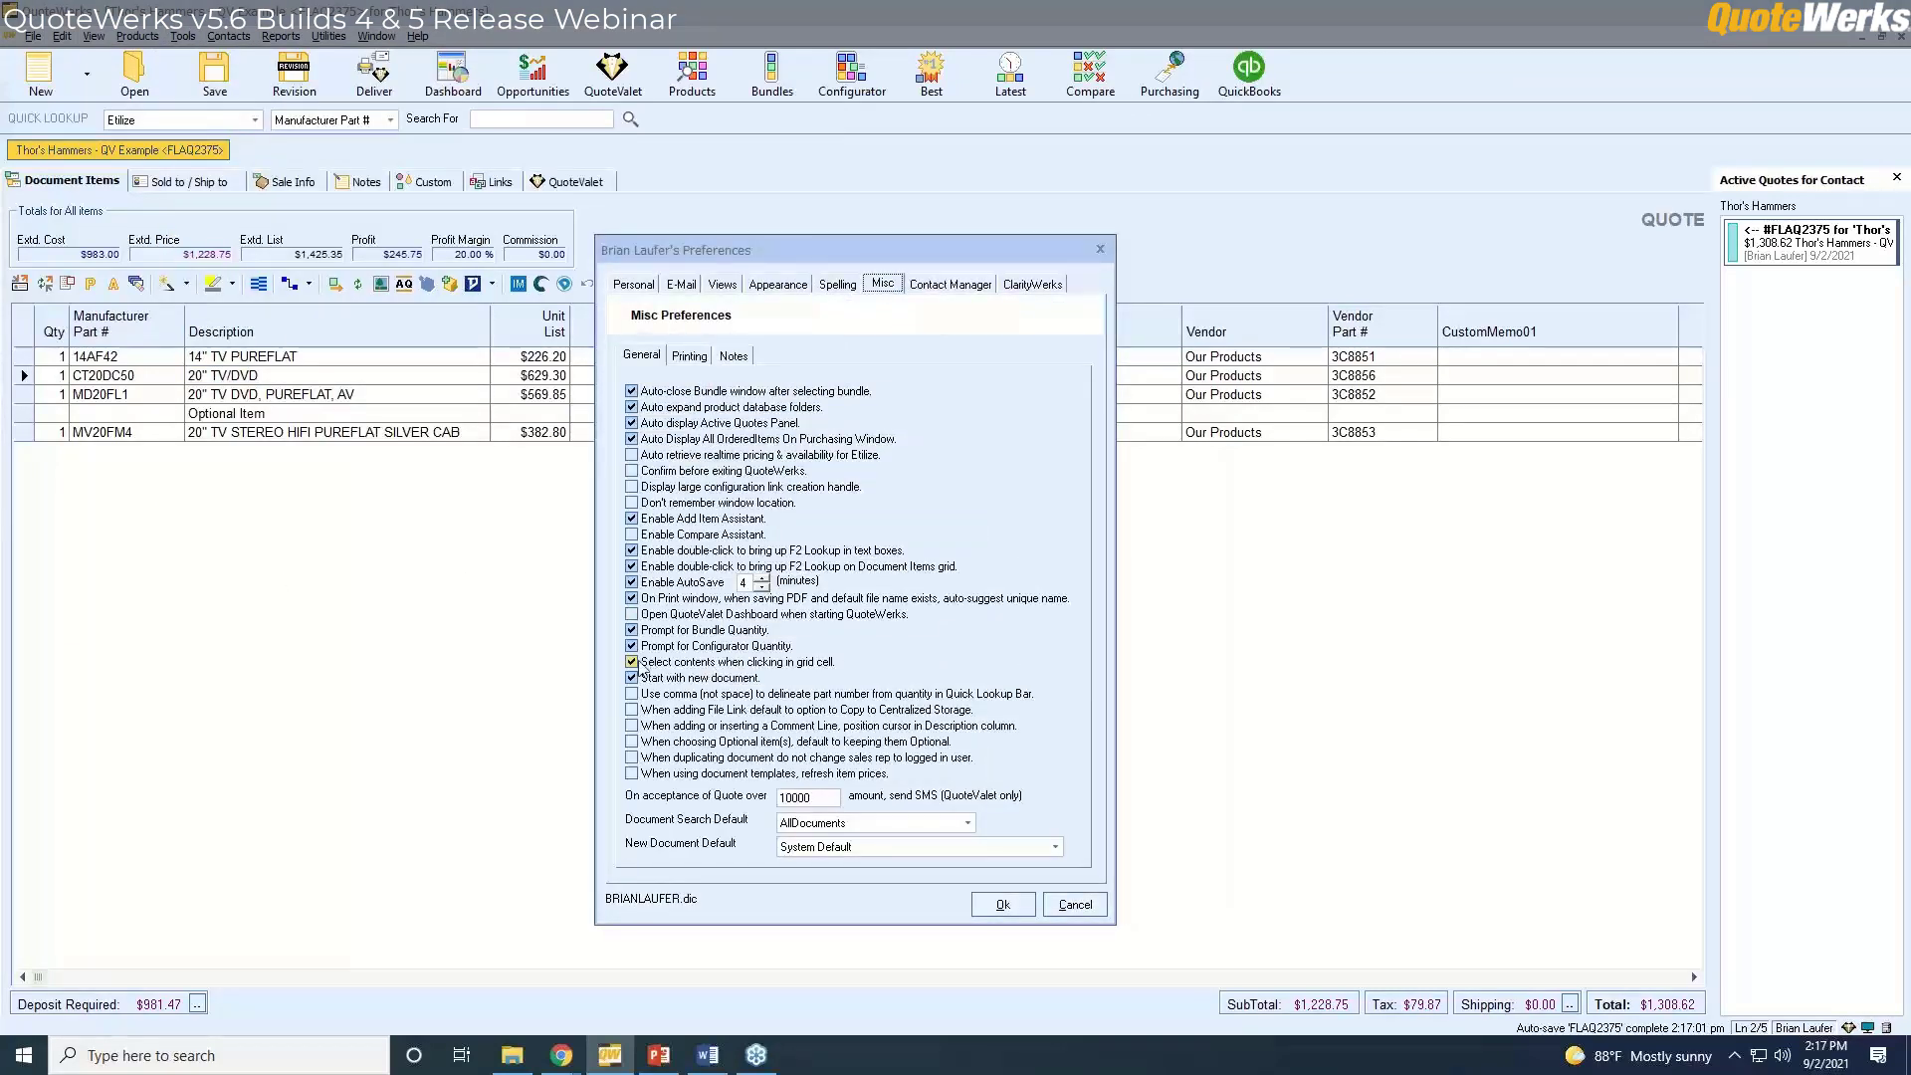
pyautogui.click(653, 663)
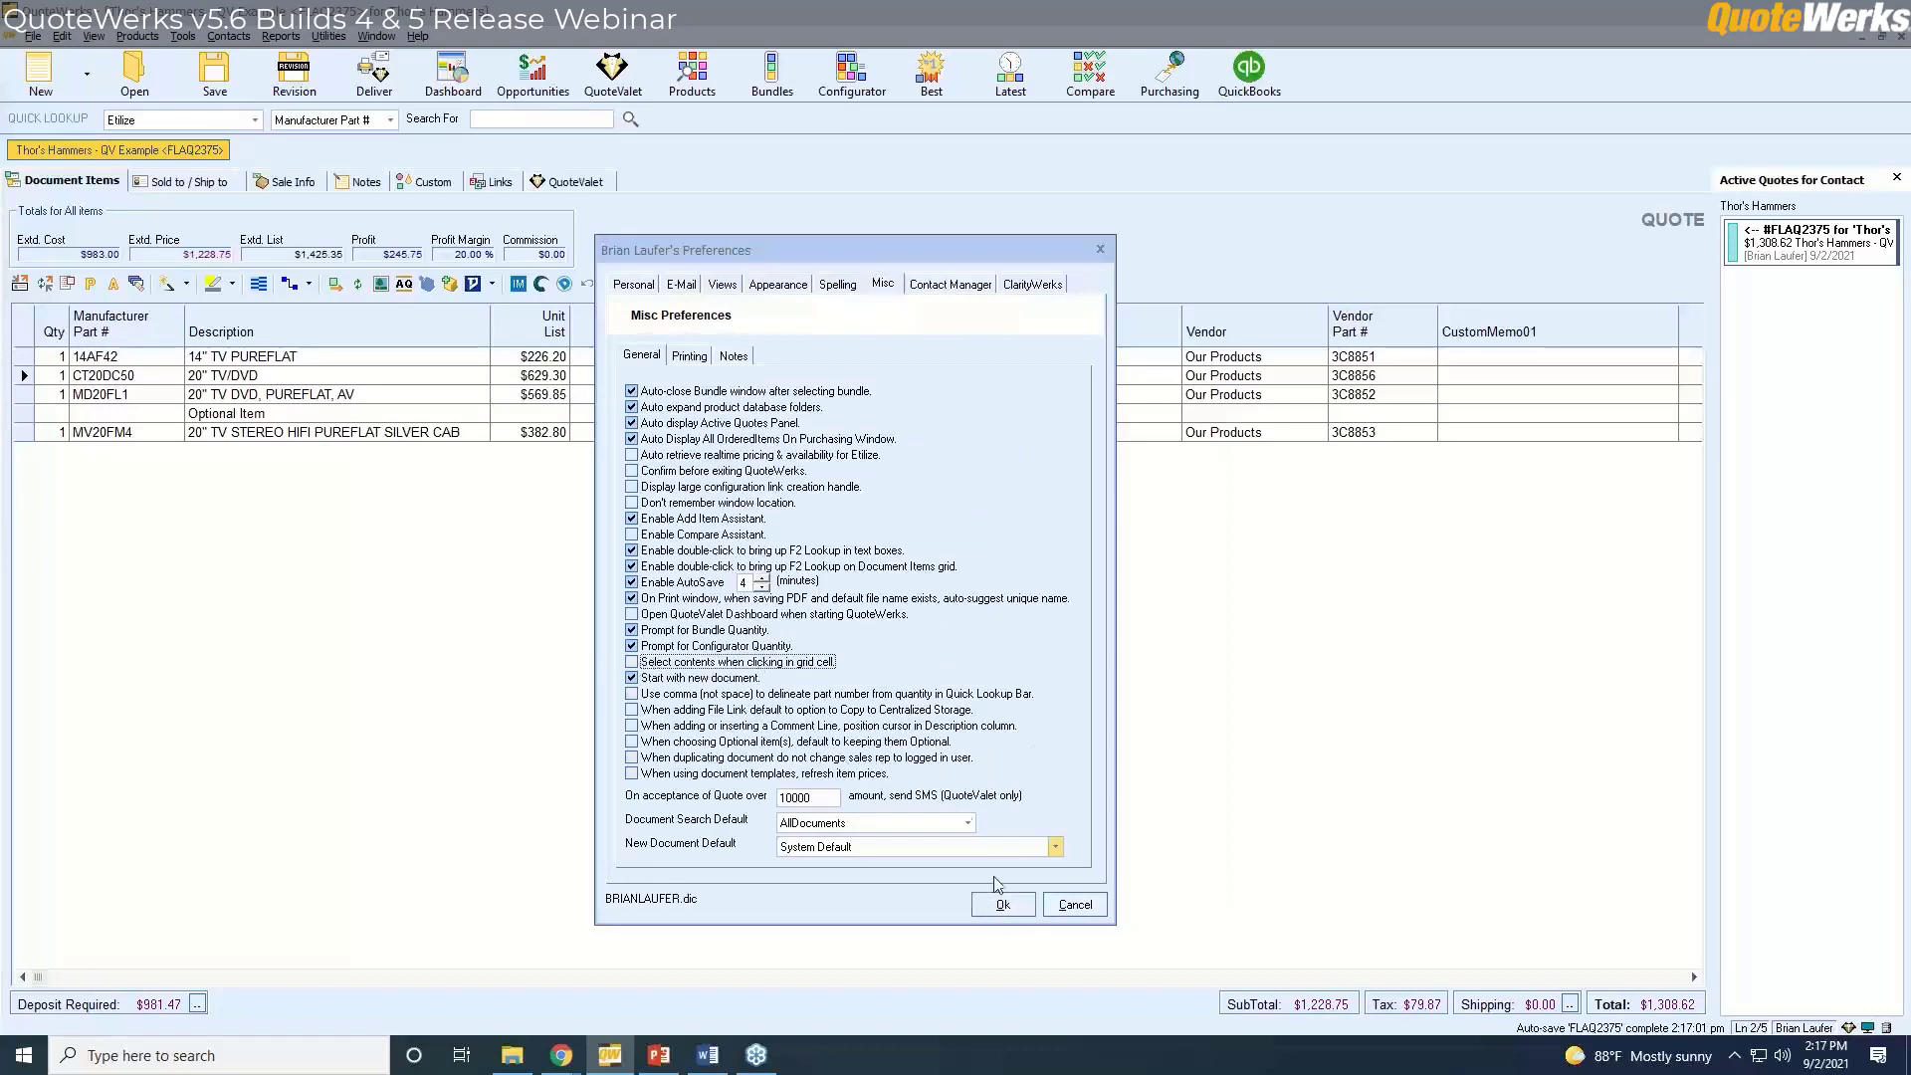
pyautogui.click(1003, 906)
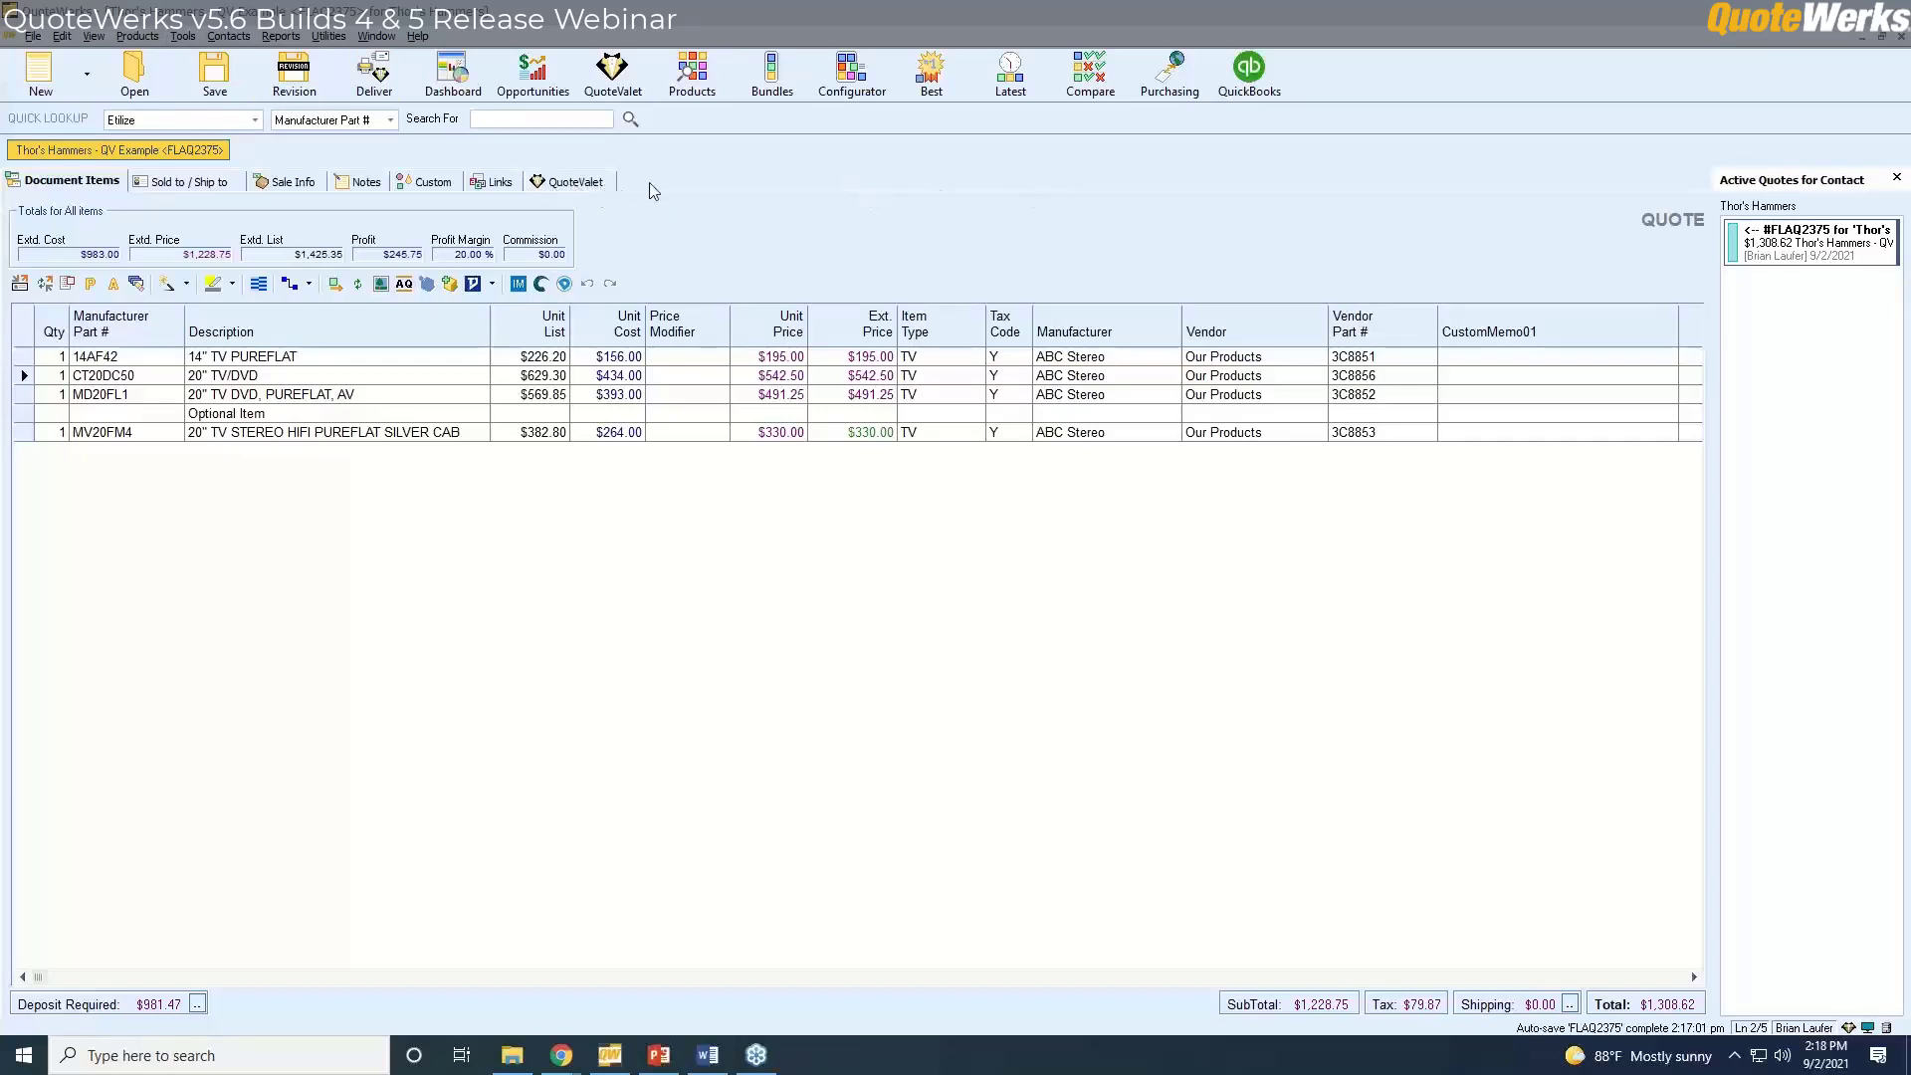
# Apply the customer's QuoteValet selections to the quote and return to its document items.
pyautogui.click(570, 189)
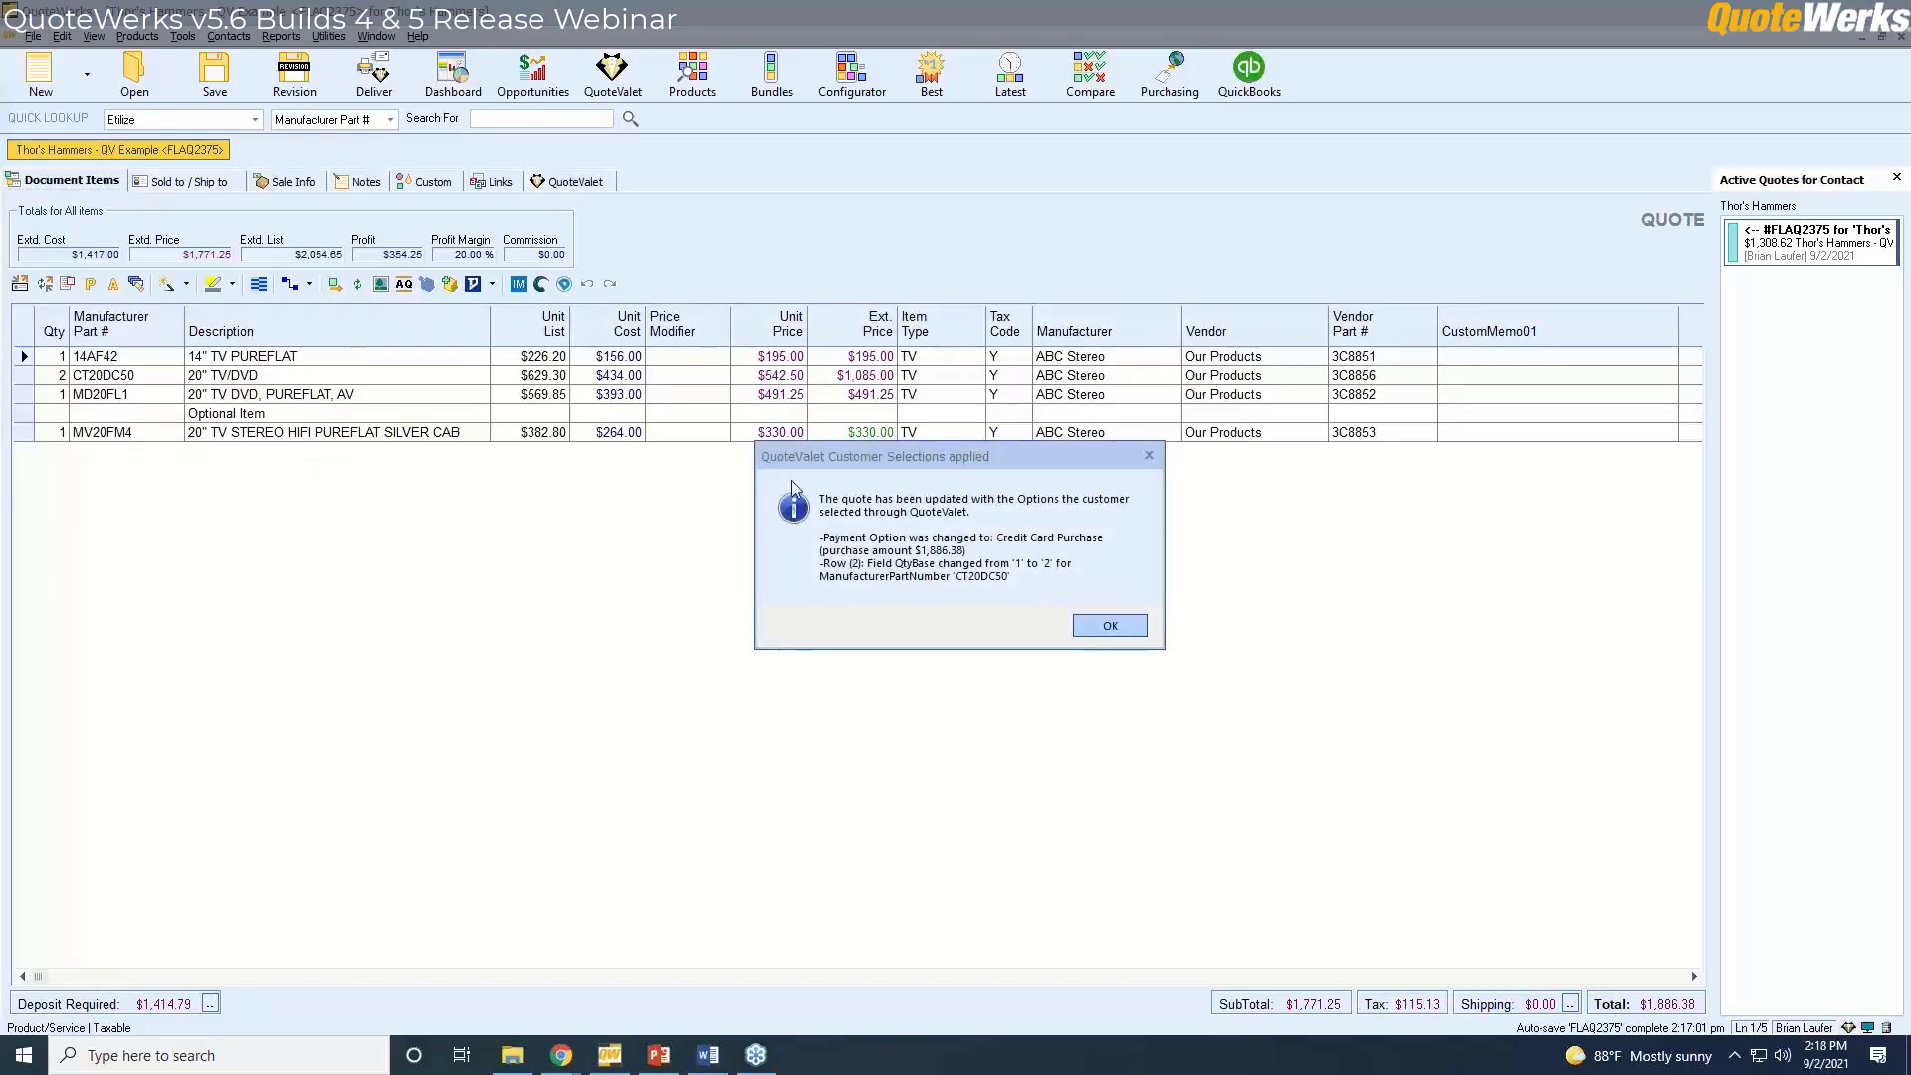
pyautogui.click(1089, 627)
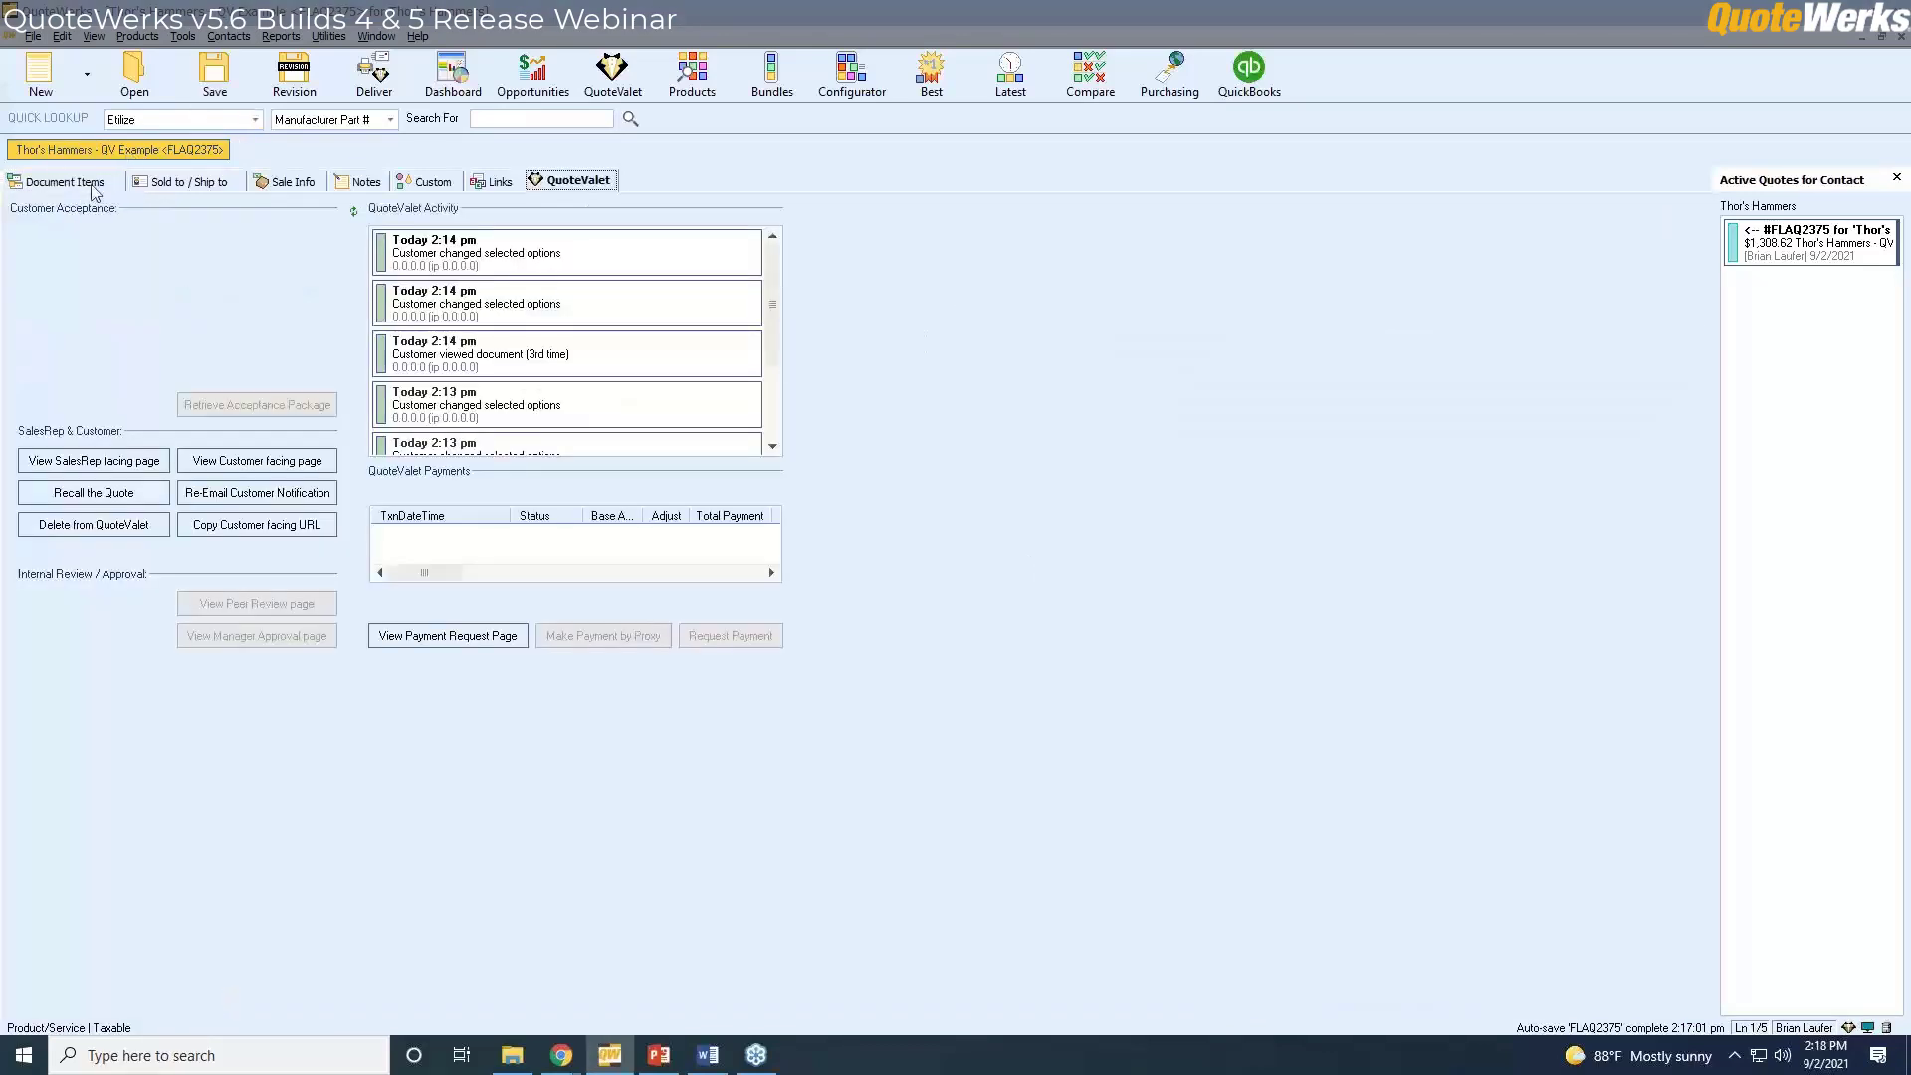
pyautogui.click(62, 182)
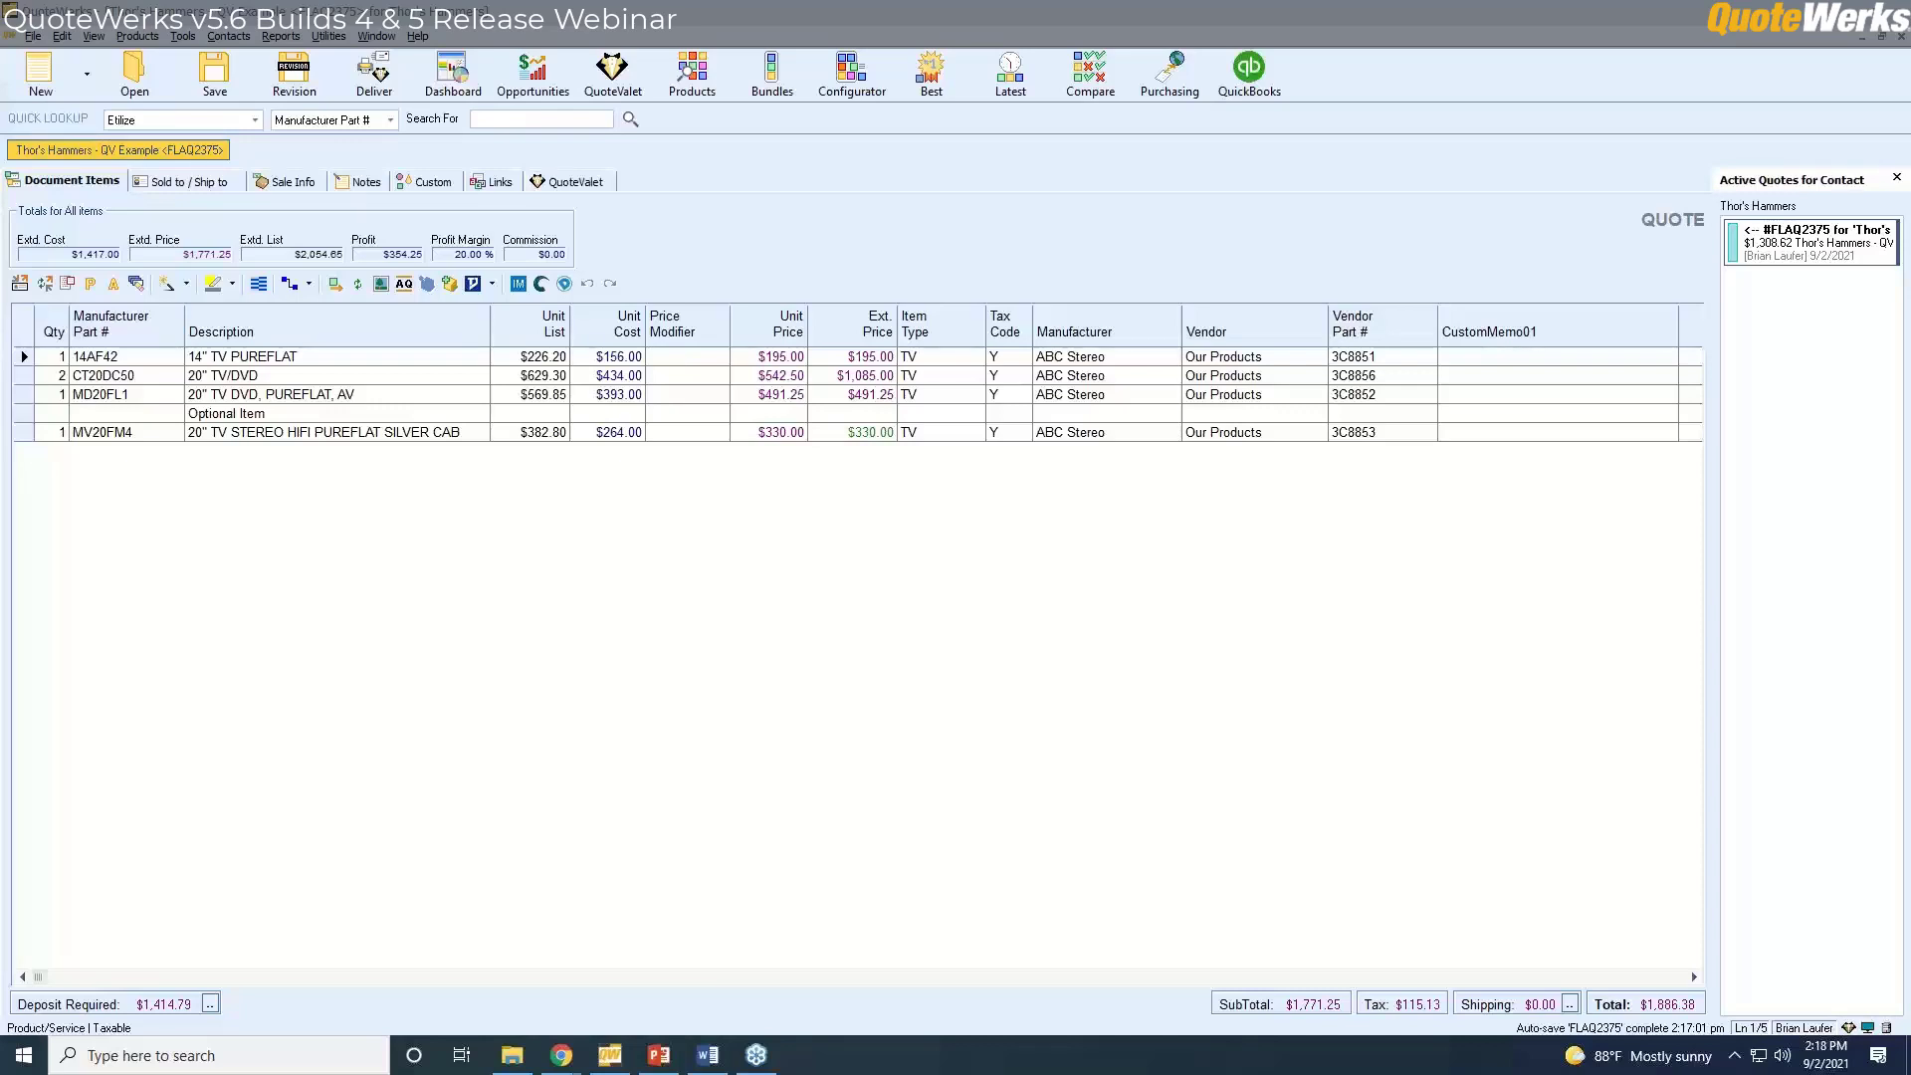
# Open the quote's Sold To and Ship To details, check the contact manager setup and close it without changes.
pyautogui.click(188, 181)
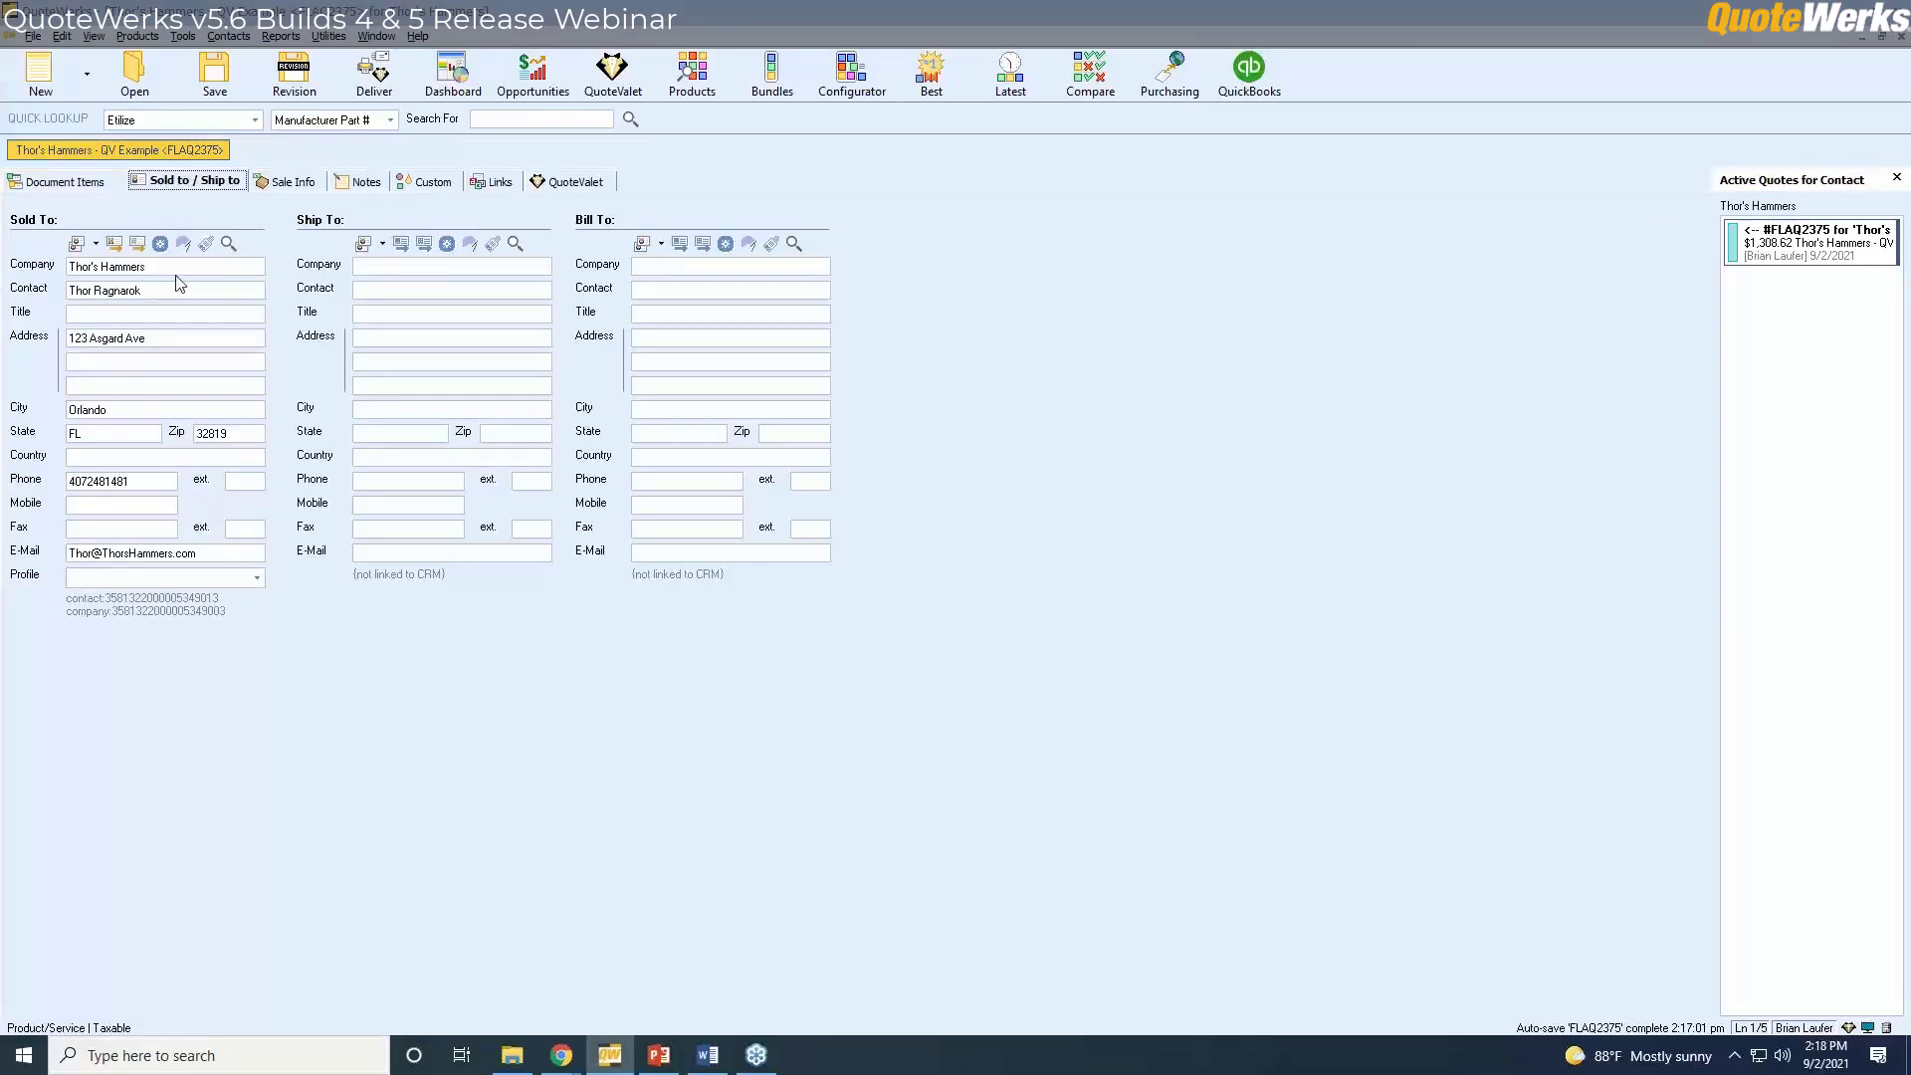
pyautogui.click(184, 36)
pyautogui.click(261, 94)
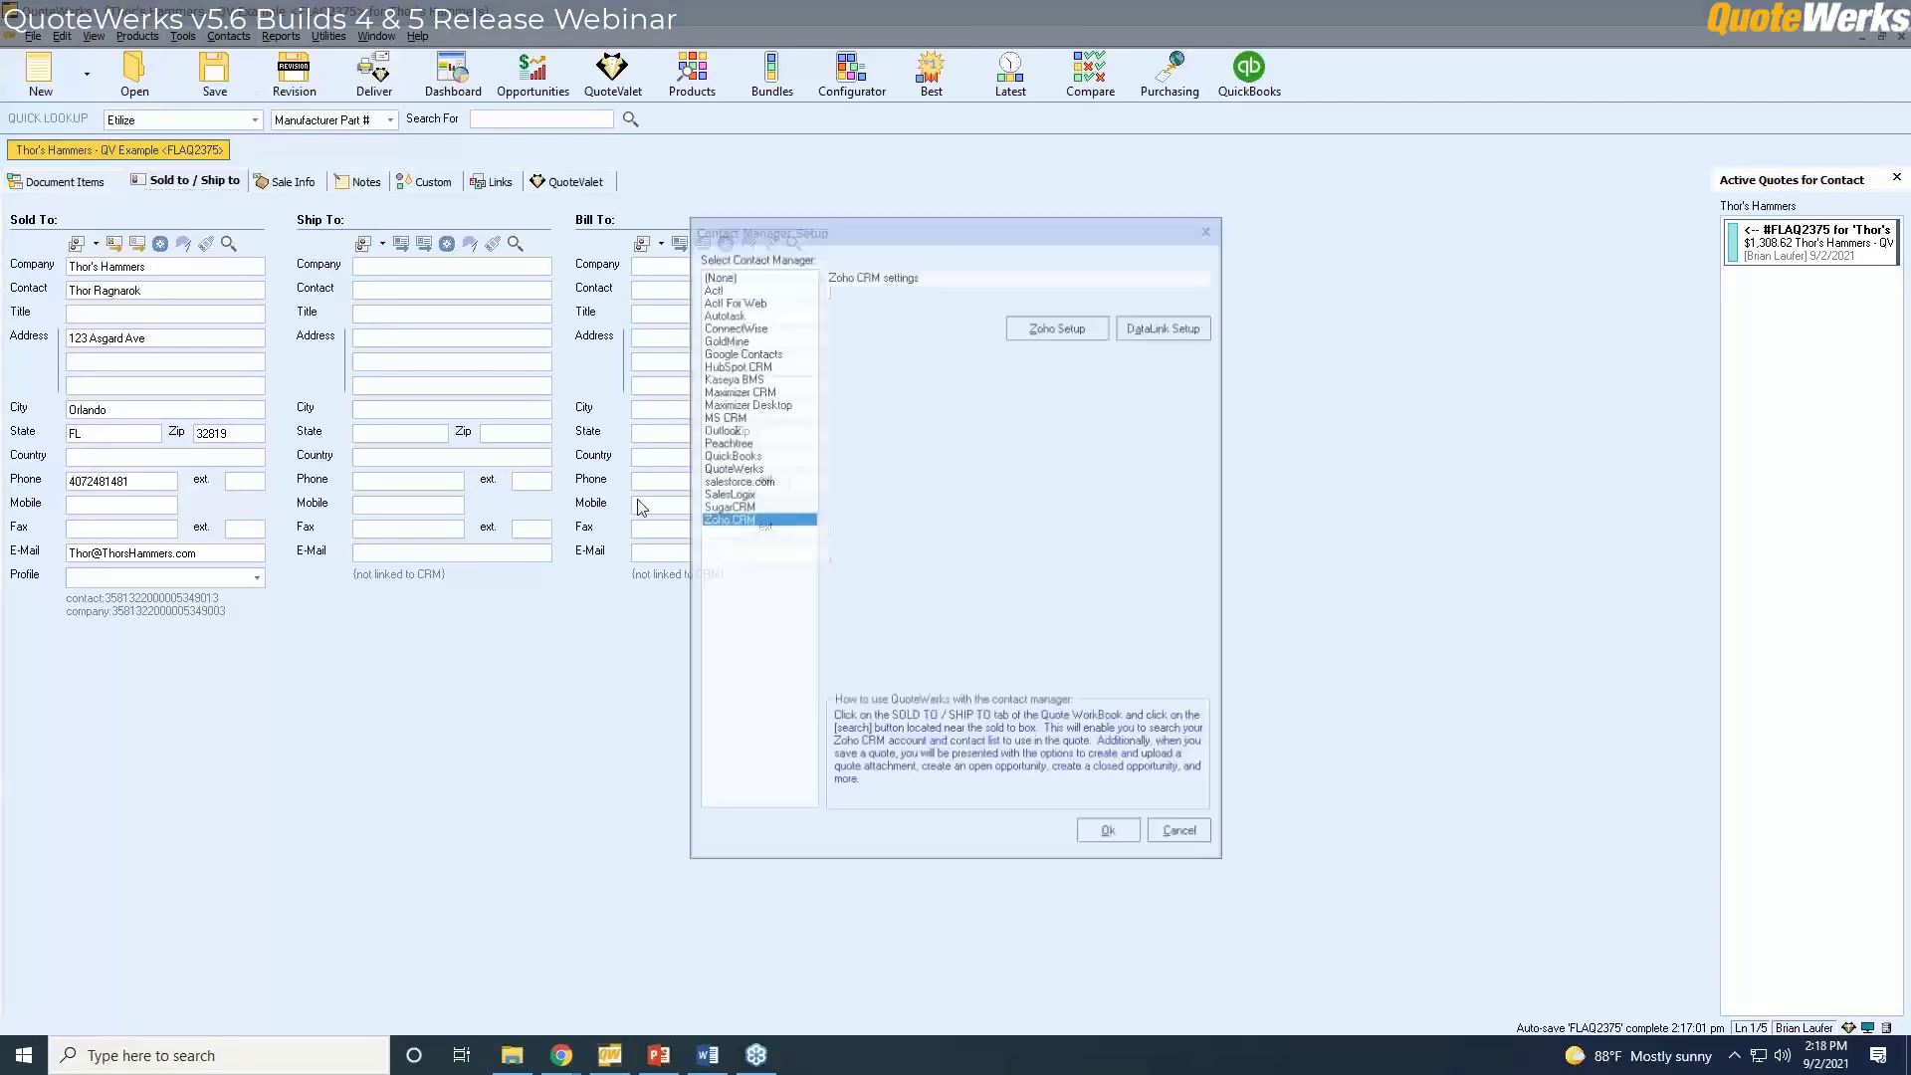
pyautogui.click(1180, 830)
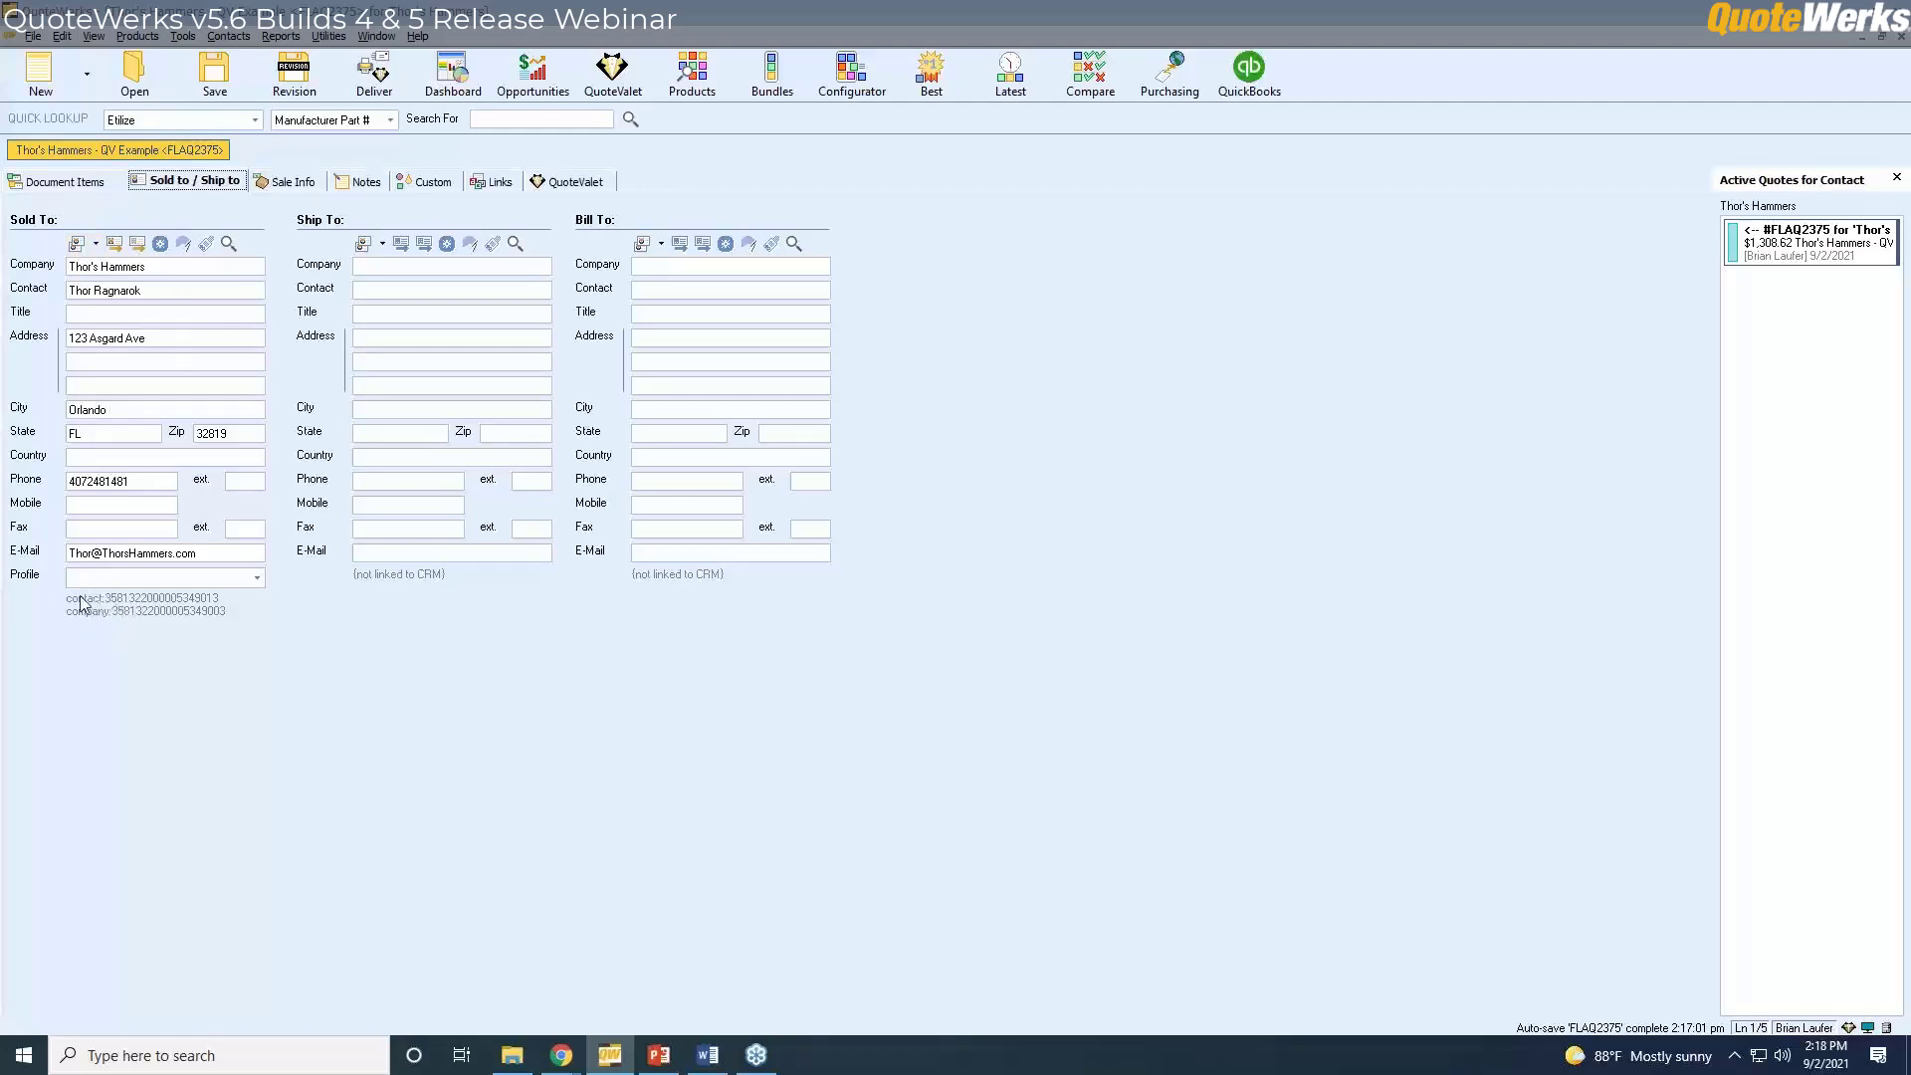
# Copy the Sold To contact details, including the CRM link, into the Ship To fields.
pyautogui.moveTo(89, 609)
pyautogui.click(364, 245)
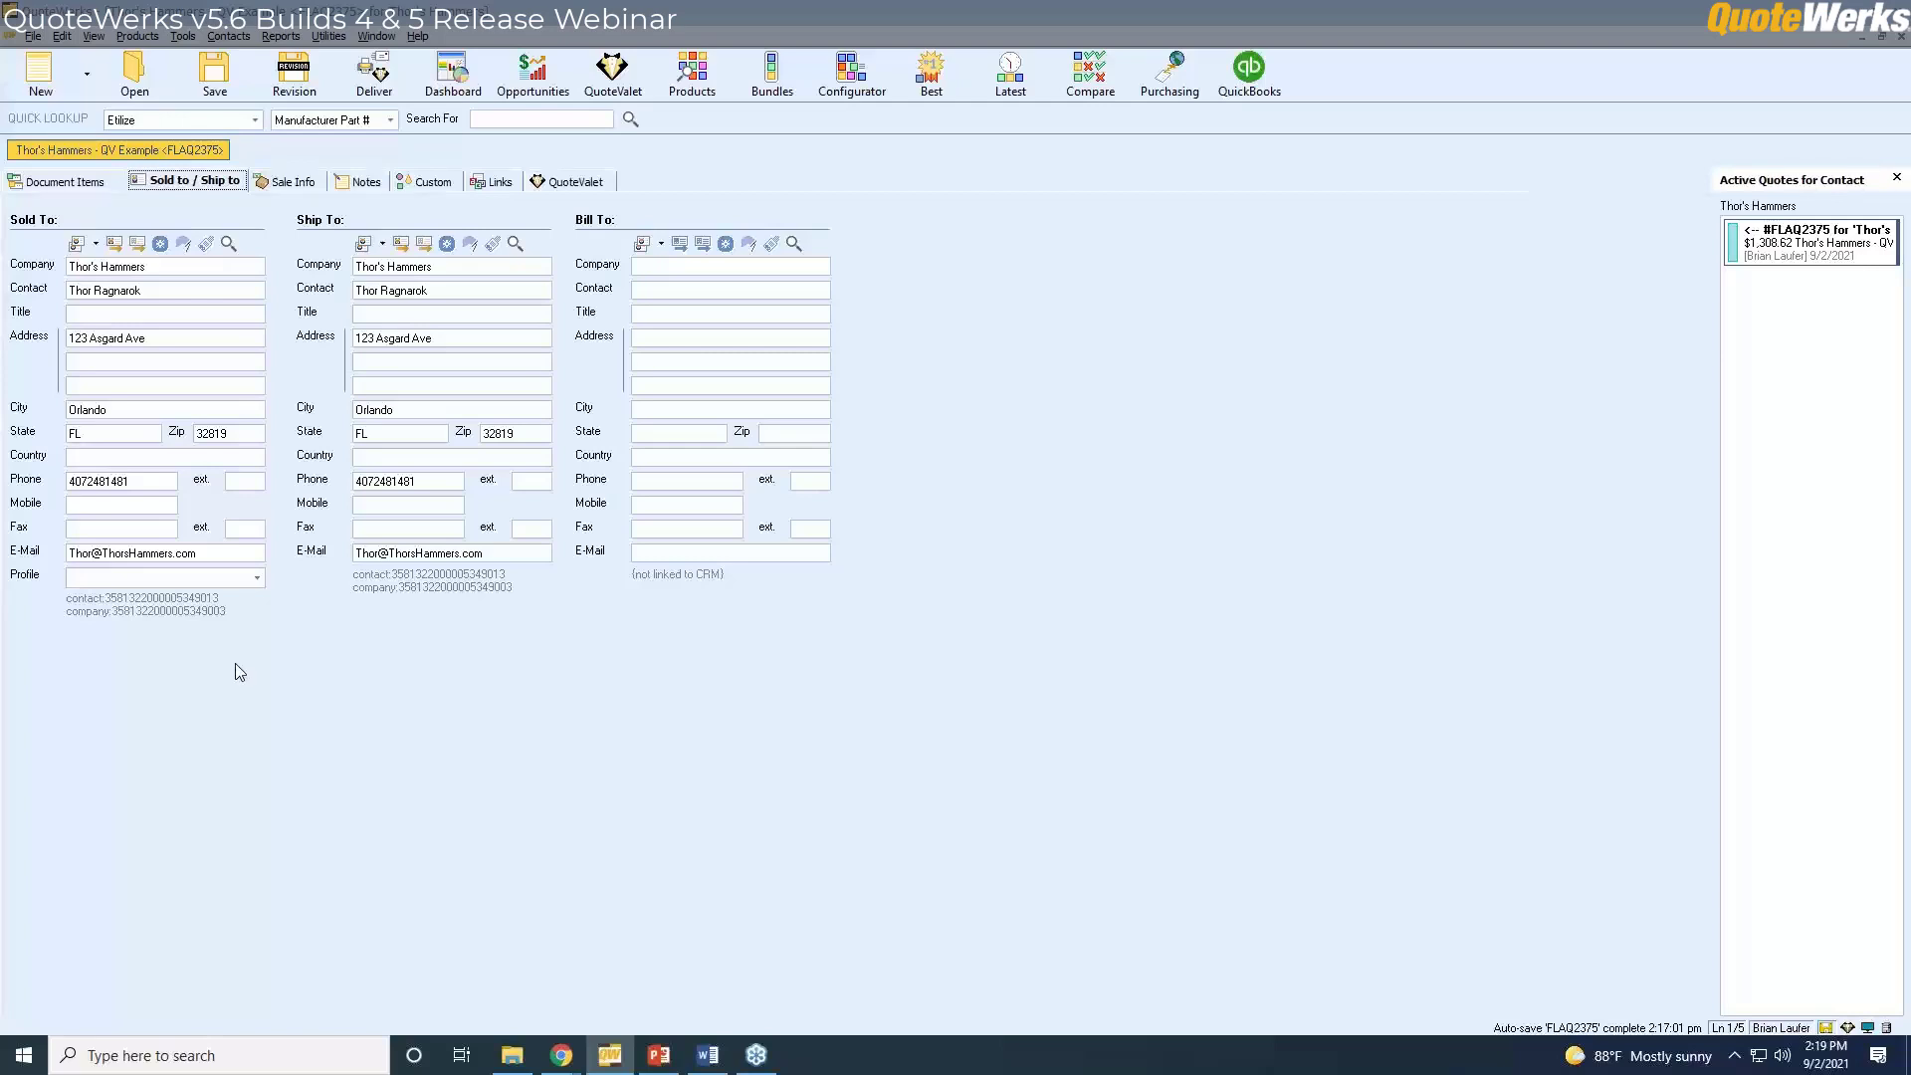
# Open the Sold To contact's record in Zoho CRM and review its contact and address information.
pyautogui.click(112, 247)
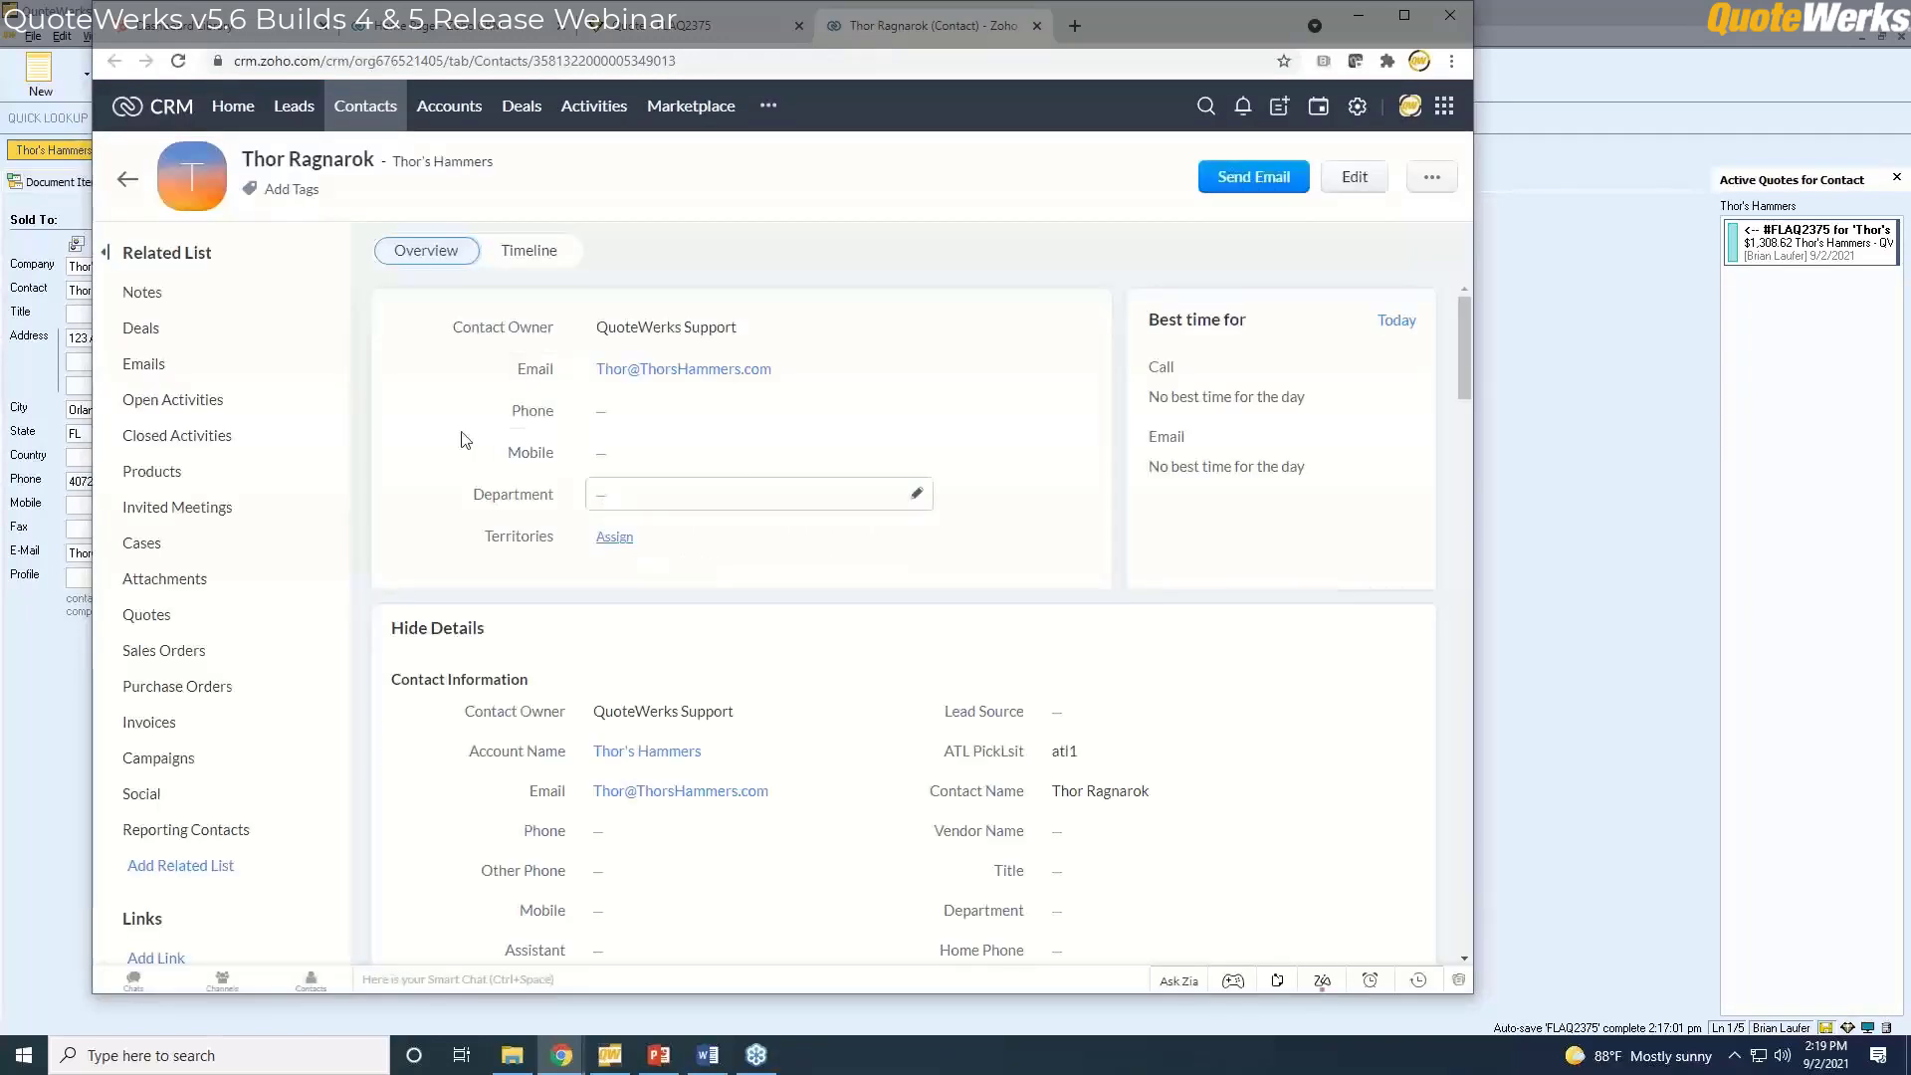
pyautogui.scroll(-3, 915, 526)
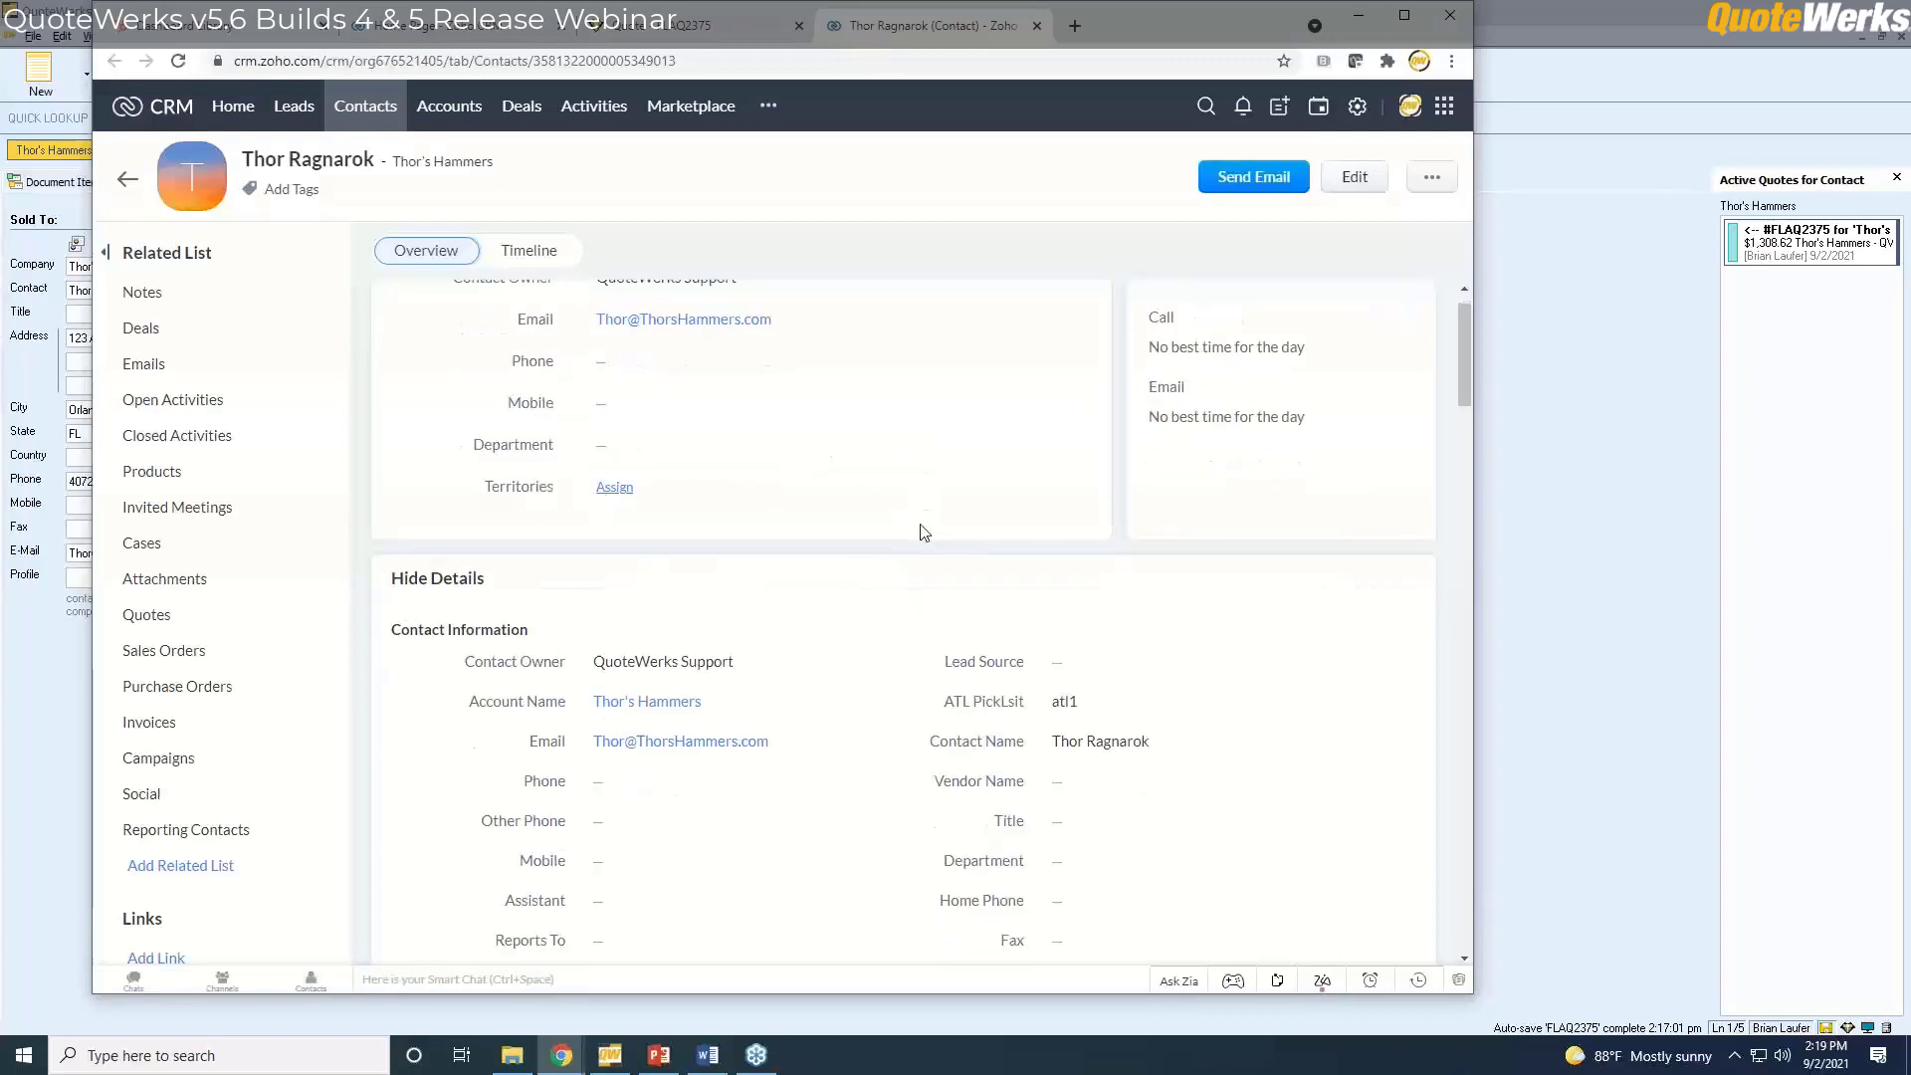
pyautogui.scroll(-6, 919, 532)
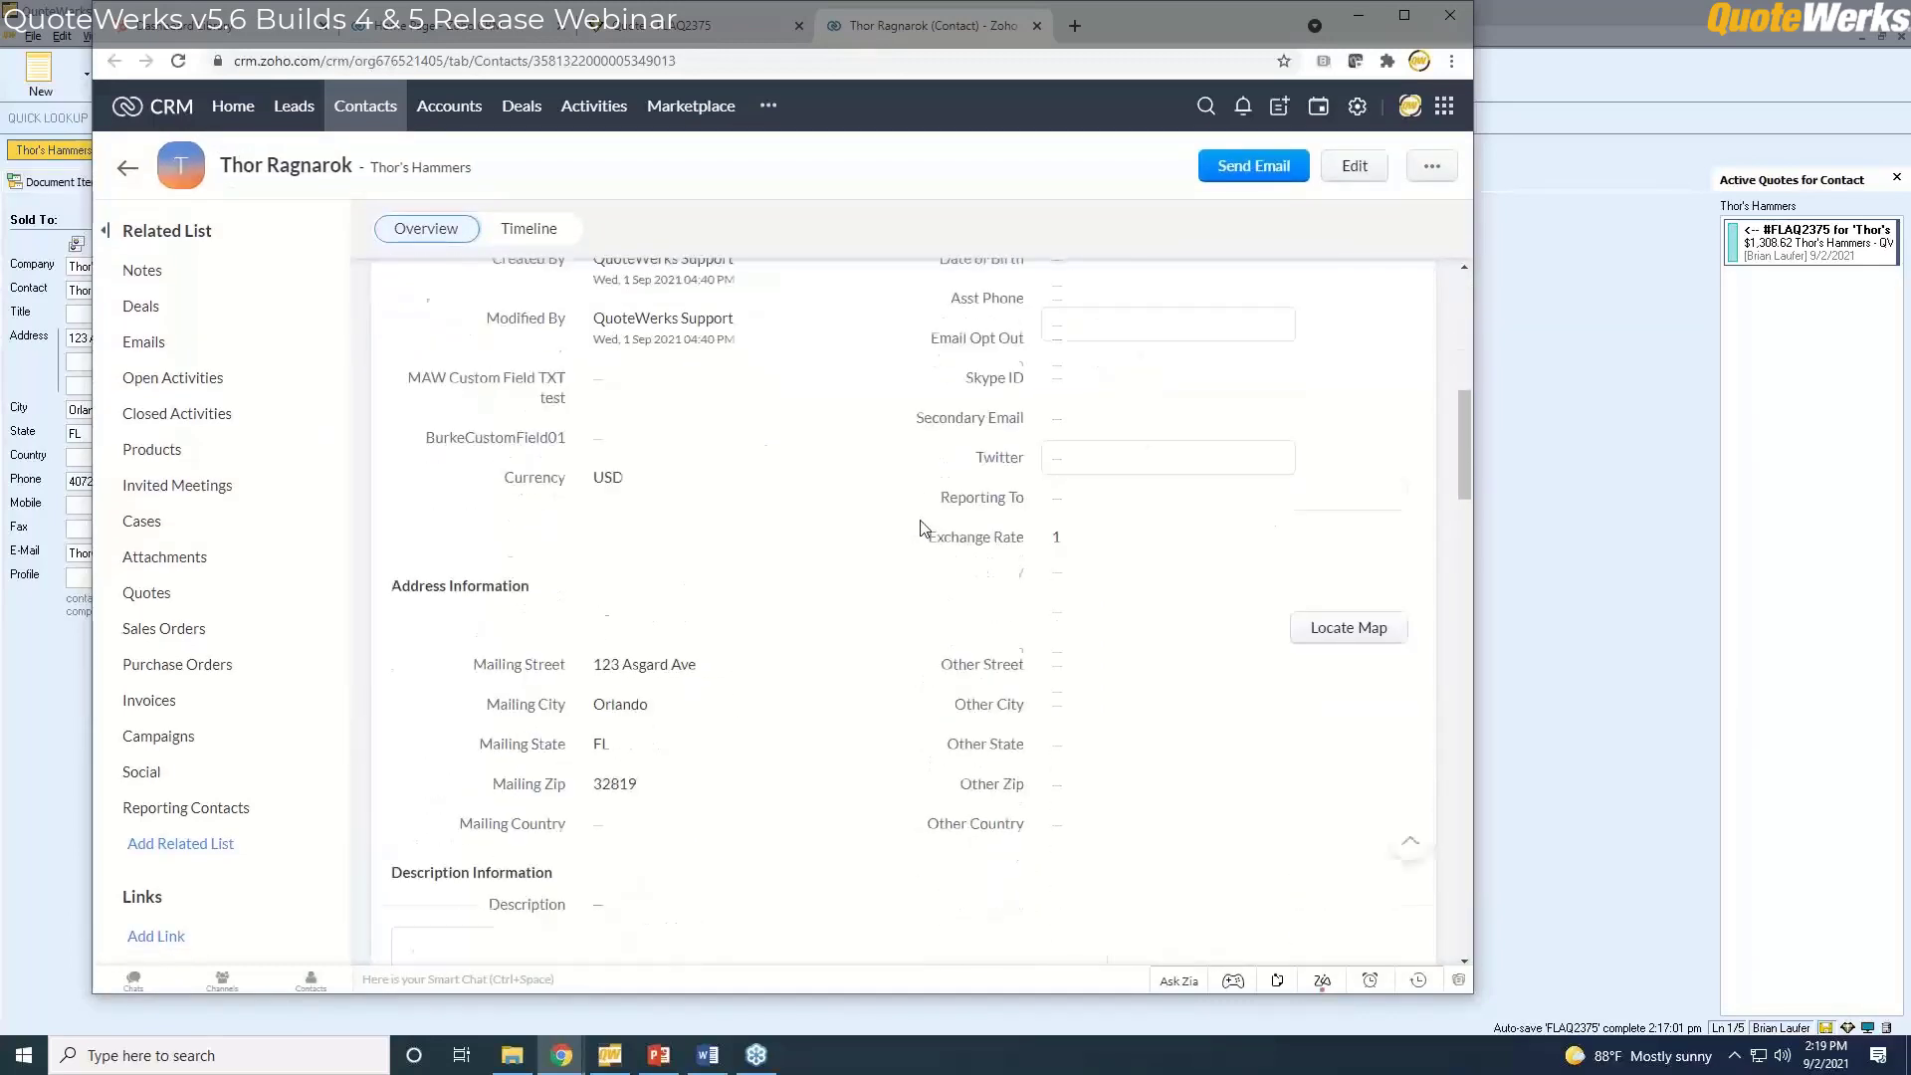
pyautogui.scroll(10, 772, 553)
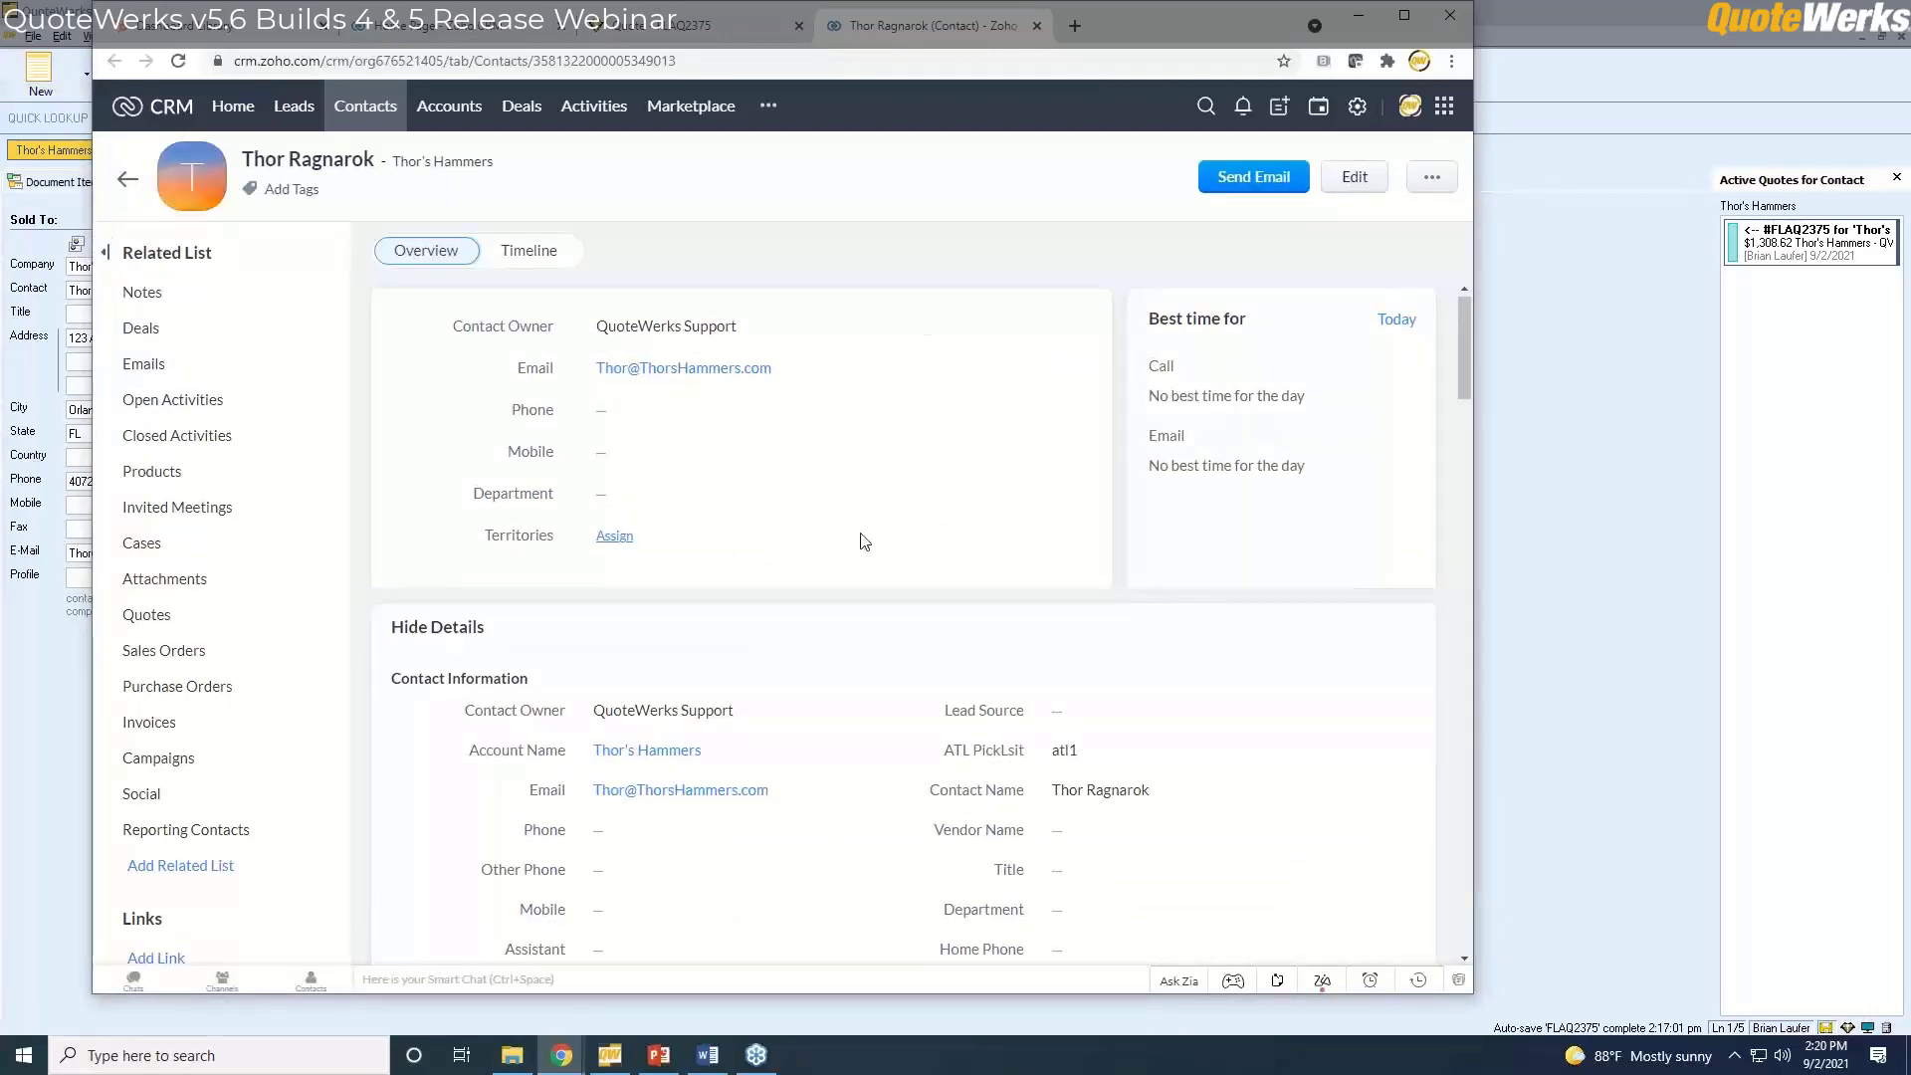
pyautogui.scroll(-5, 862, 542)
pyautogui.scroll(-3, 864, 541)
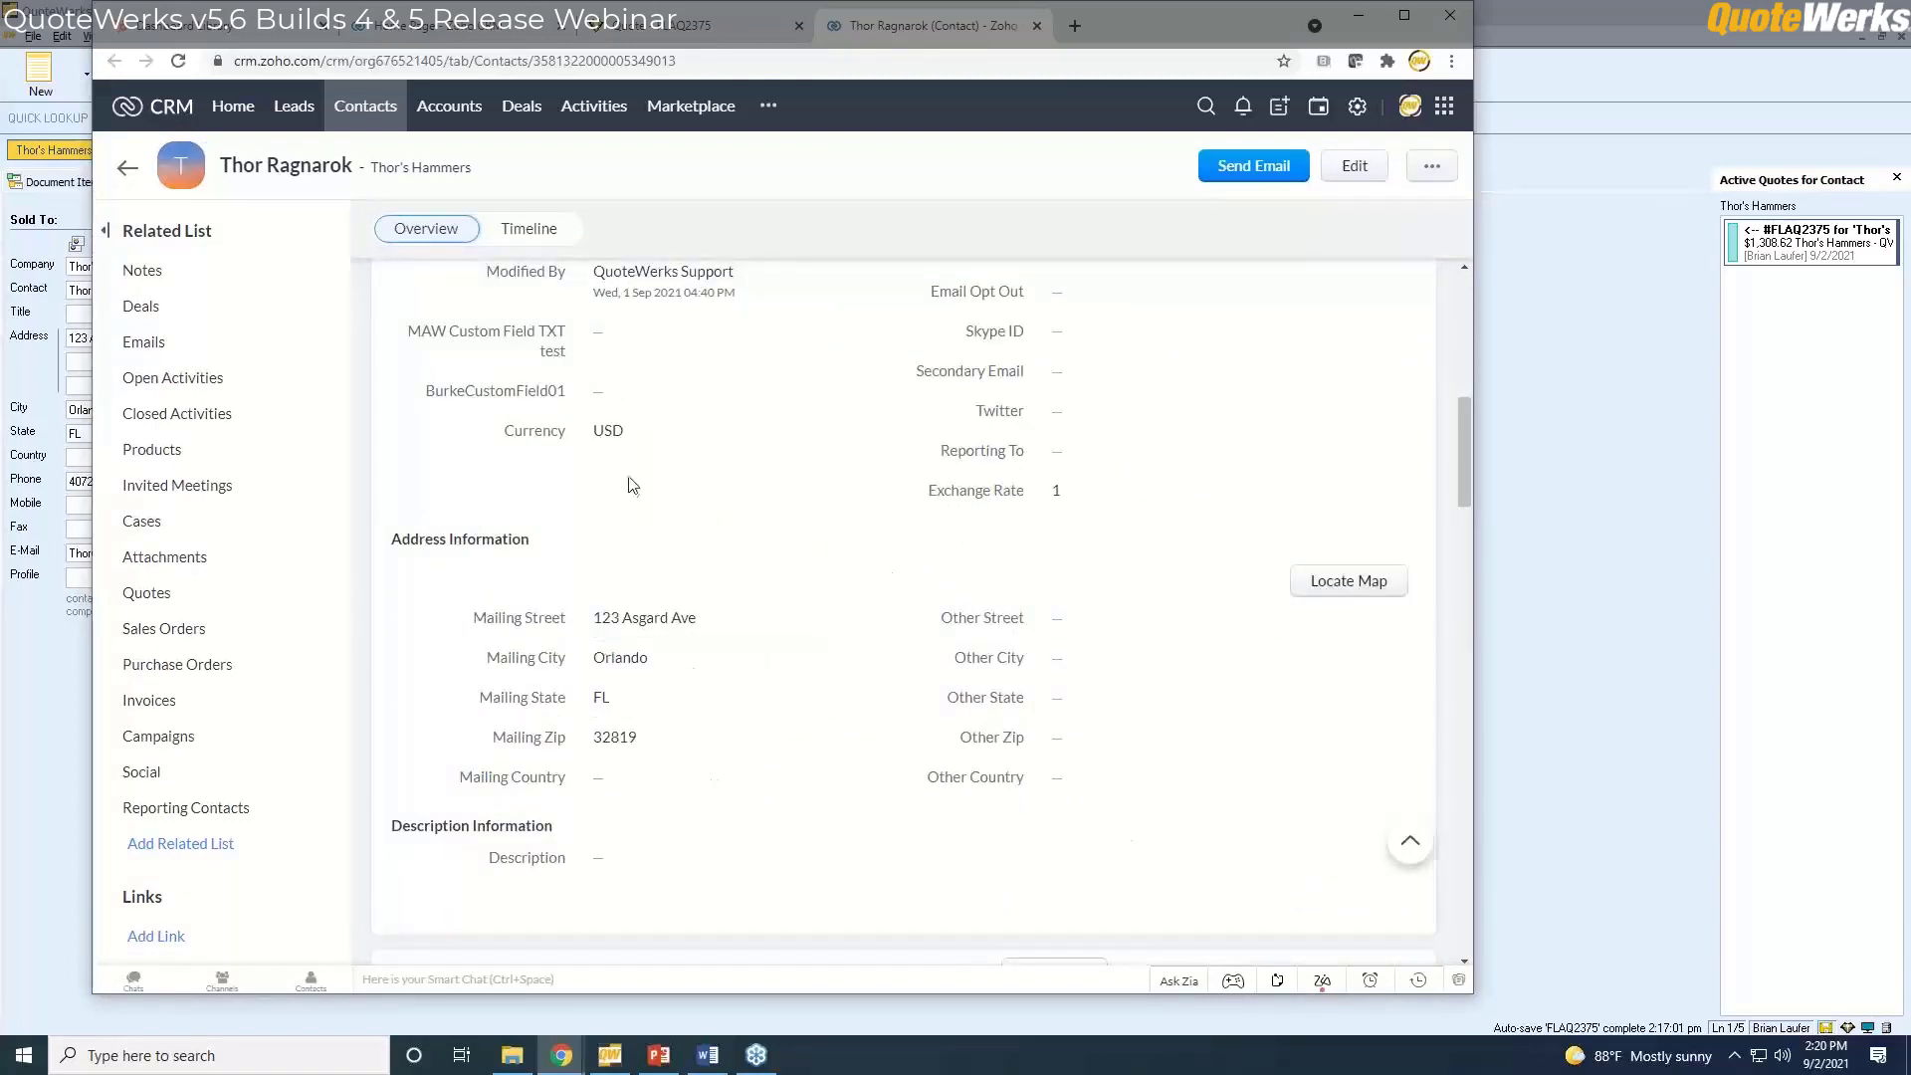
# Open the Sold To company's account in Zoho CRM from the quote and review its address information.
pyautogui.moveTo(1159, 34); pyautogui.dragTo(1230, 56)
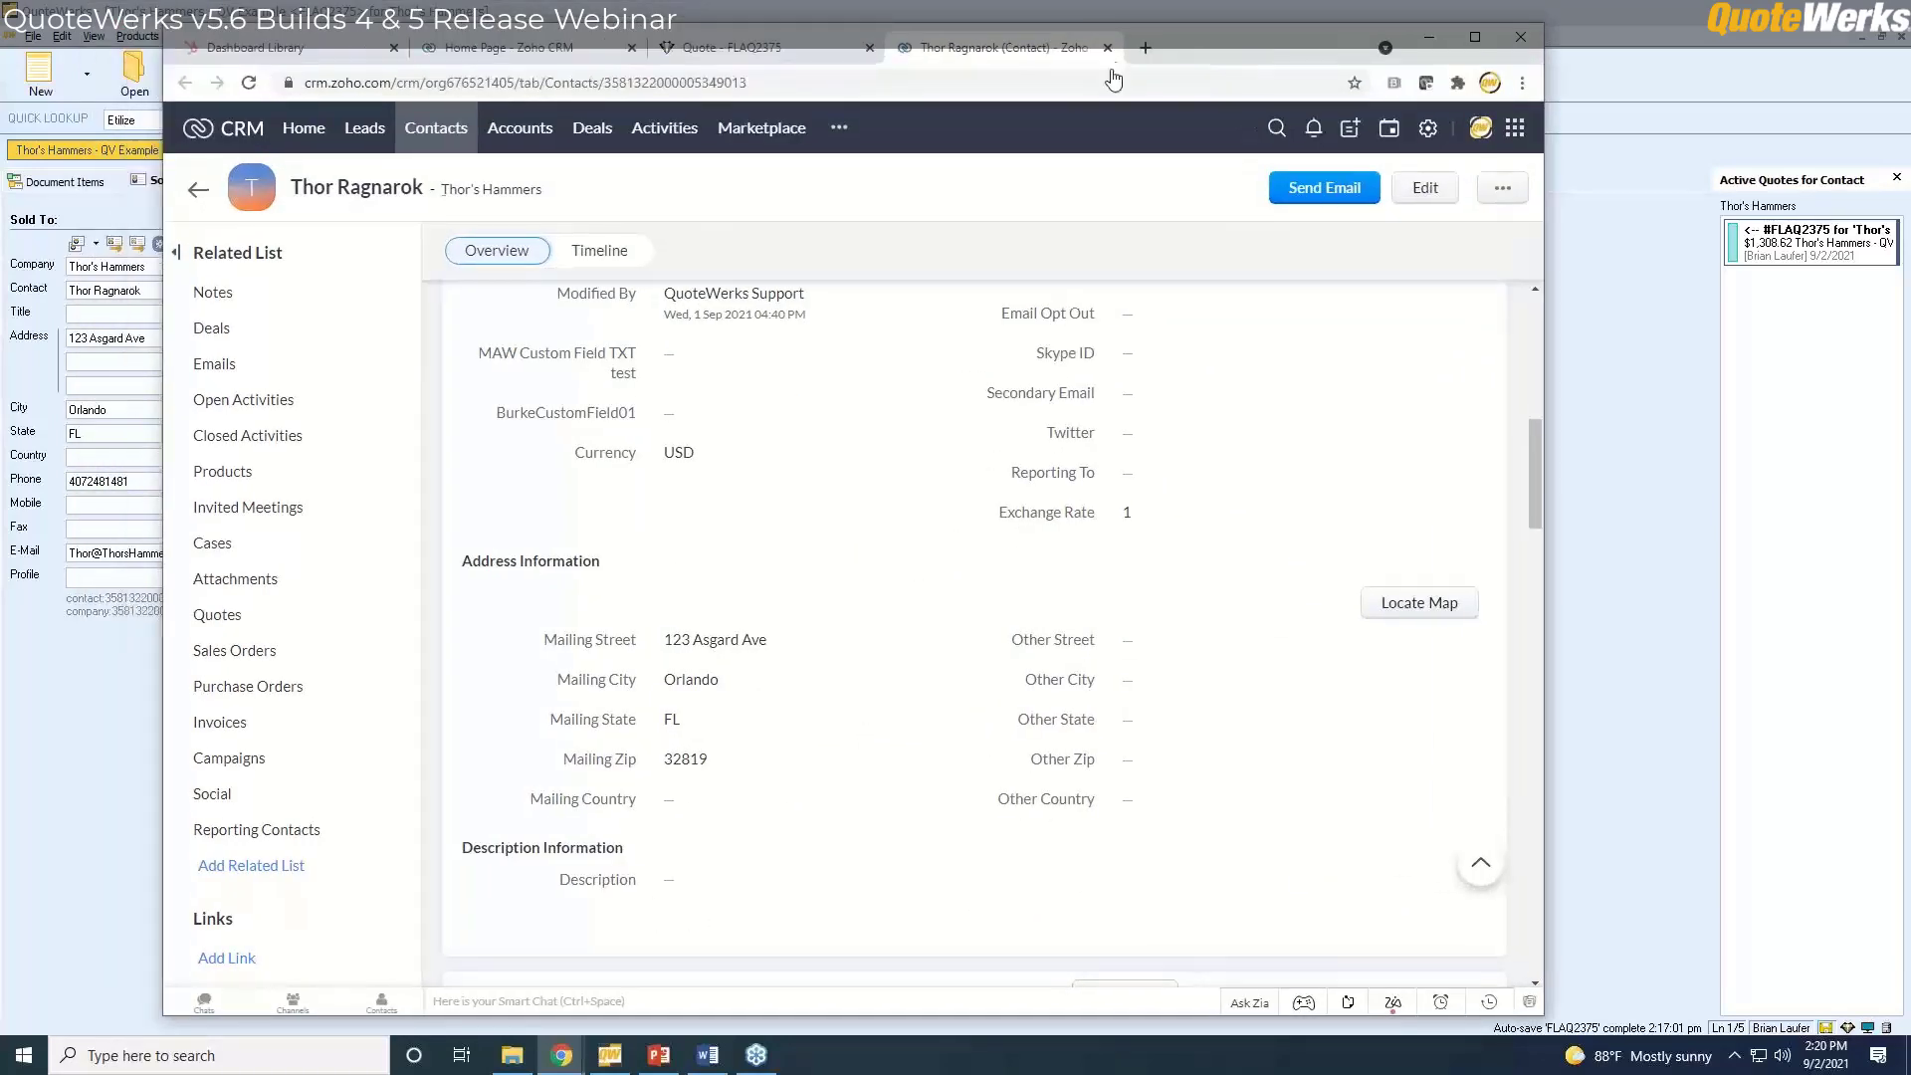
pyautogui.click(138, 246)
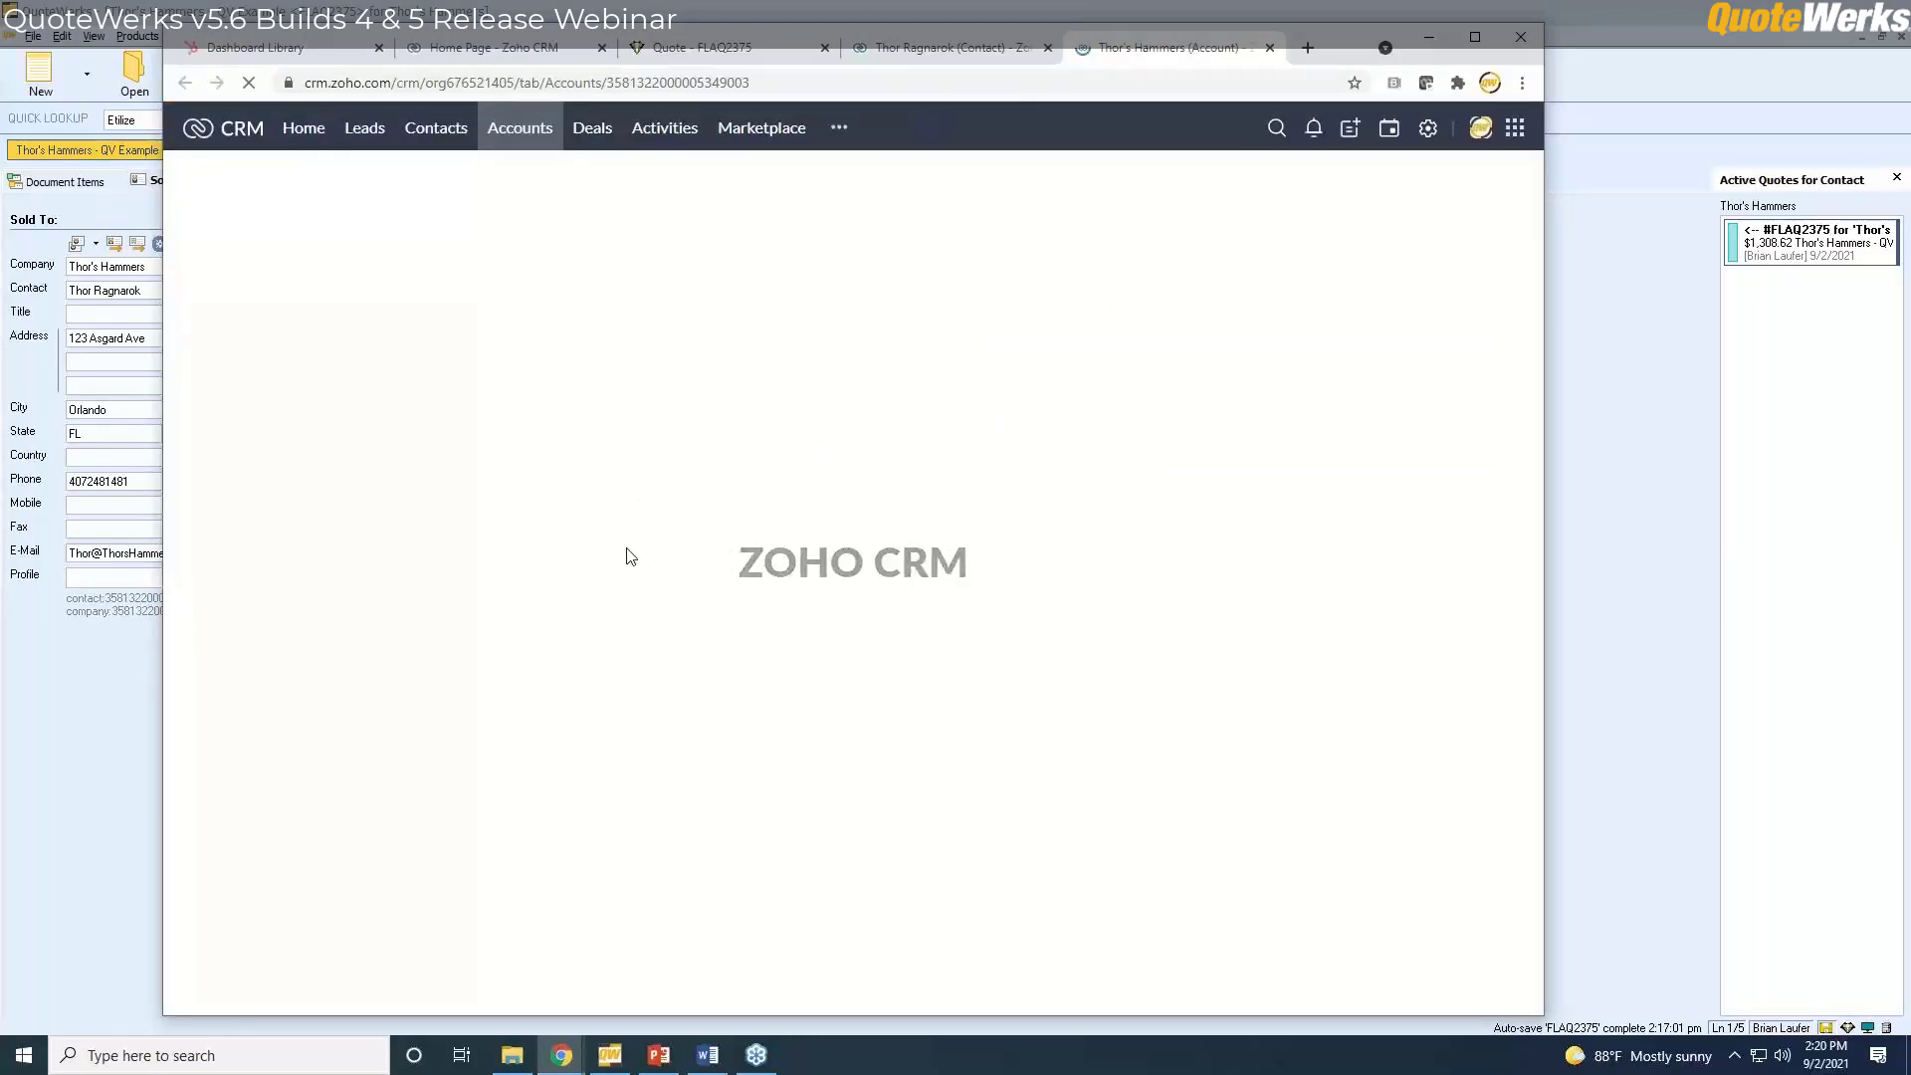
pyautogui.scroll(-3, 687, 691)
pyautogui.scroll(-6, 693, 693)
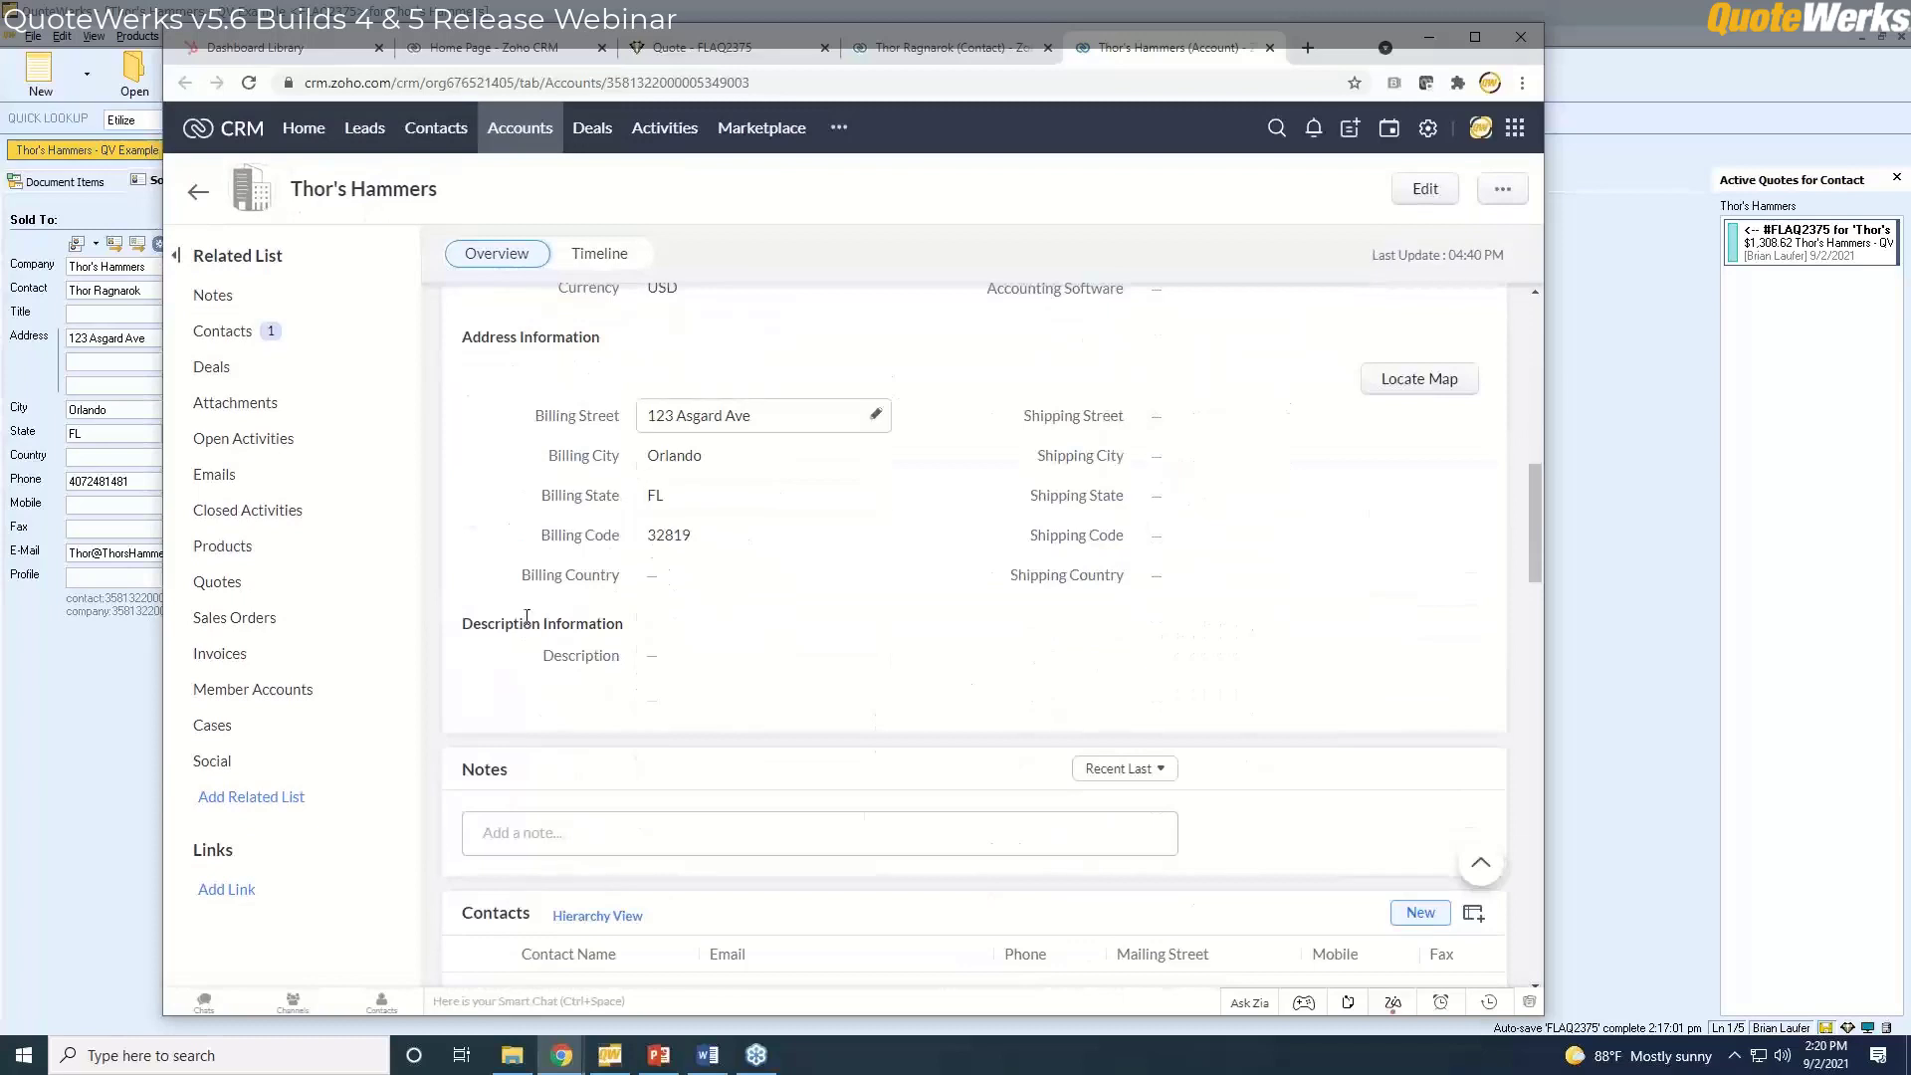
# Return to QuoteWerks and view the quote's links to the Sold To and Ship To records in Zoho CRM.
pyautogui.click(30, 831)
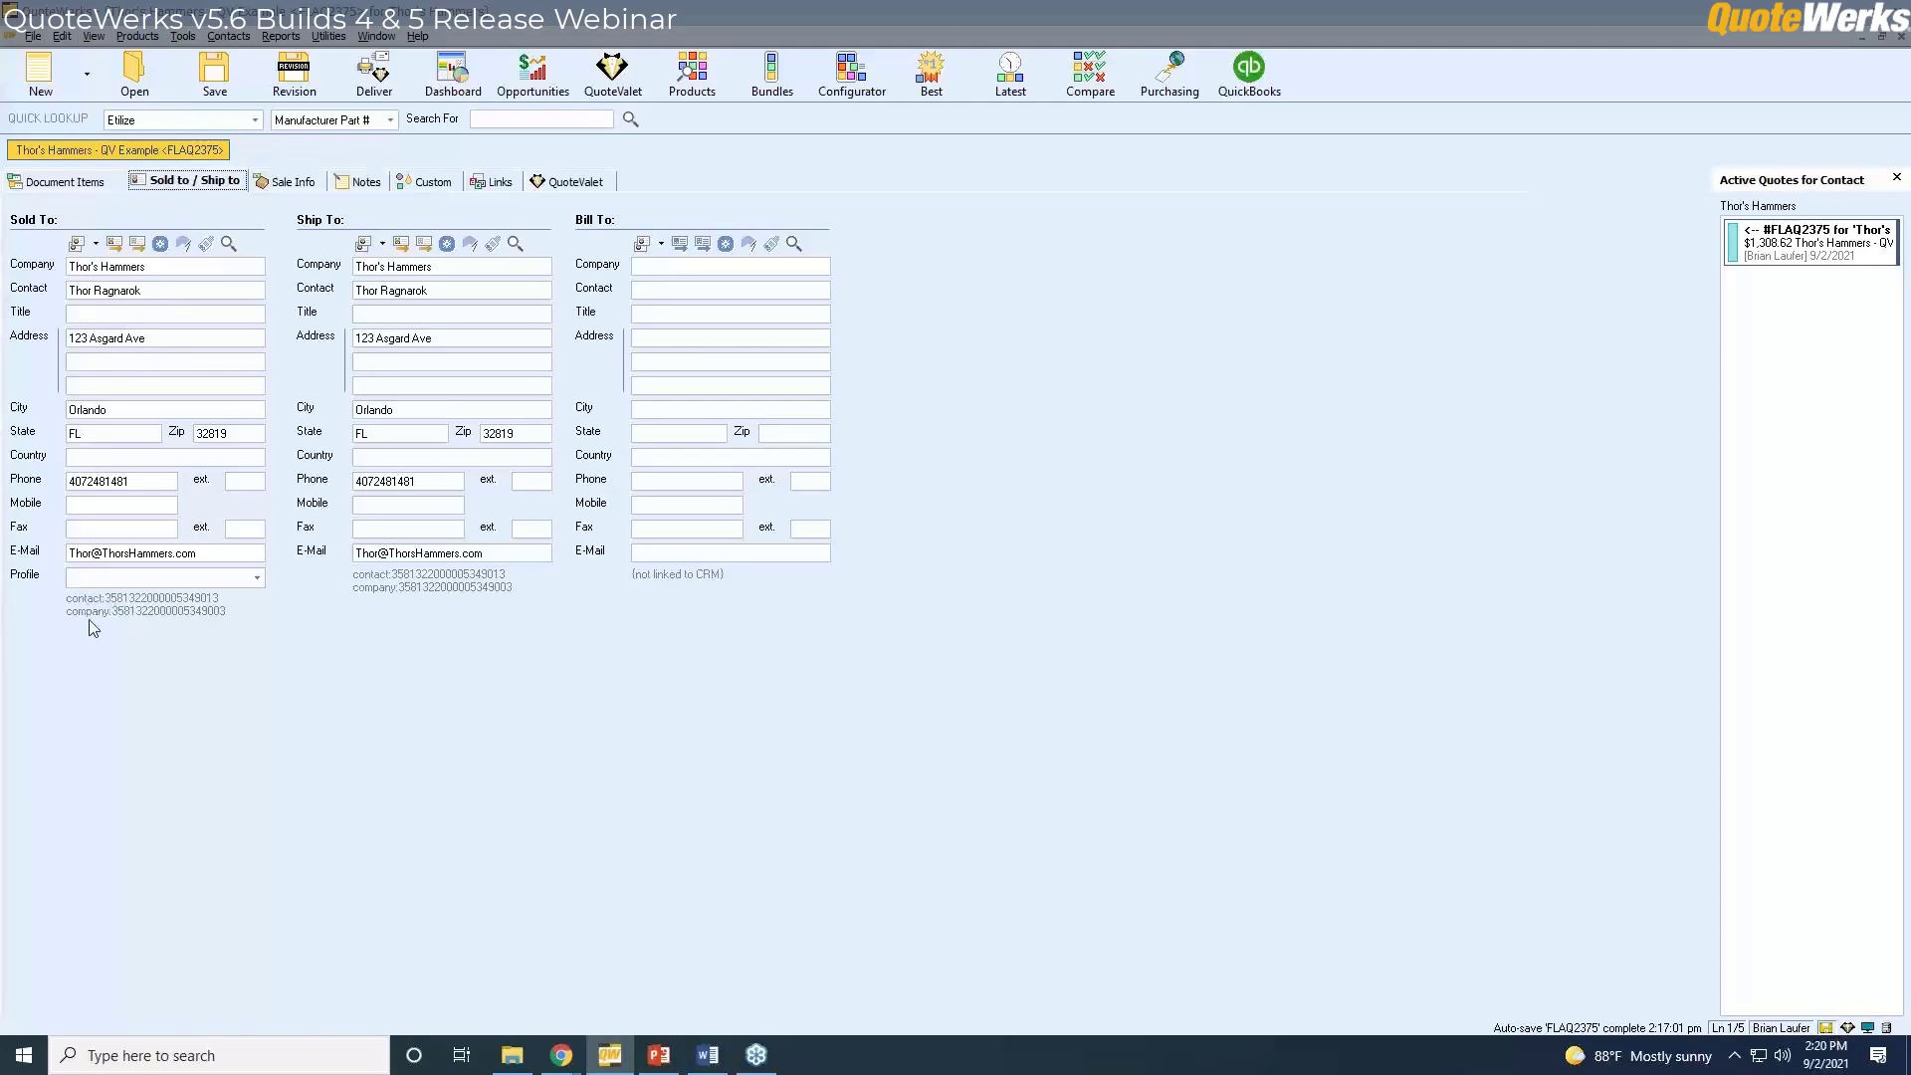
pyautogui.click(492, 181)
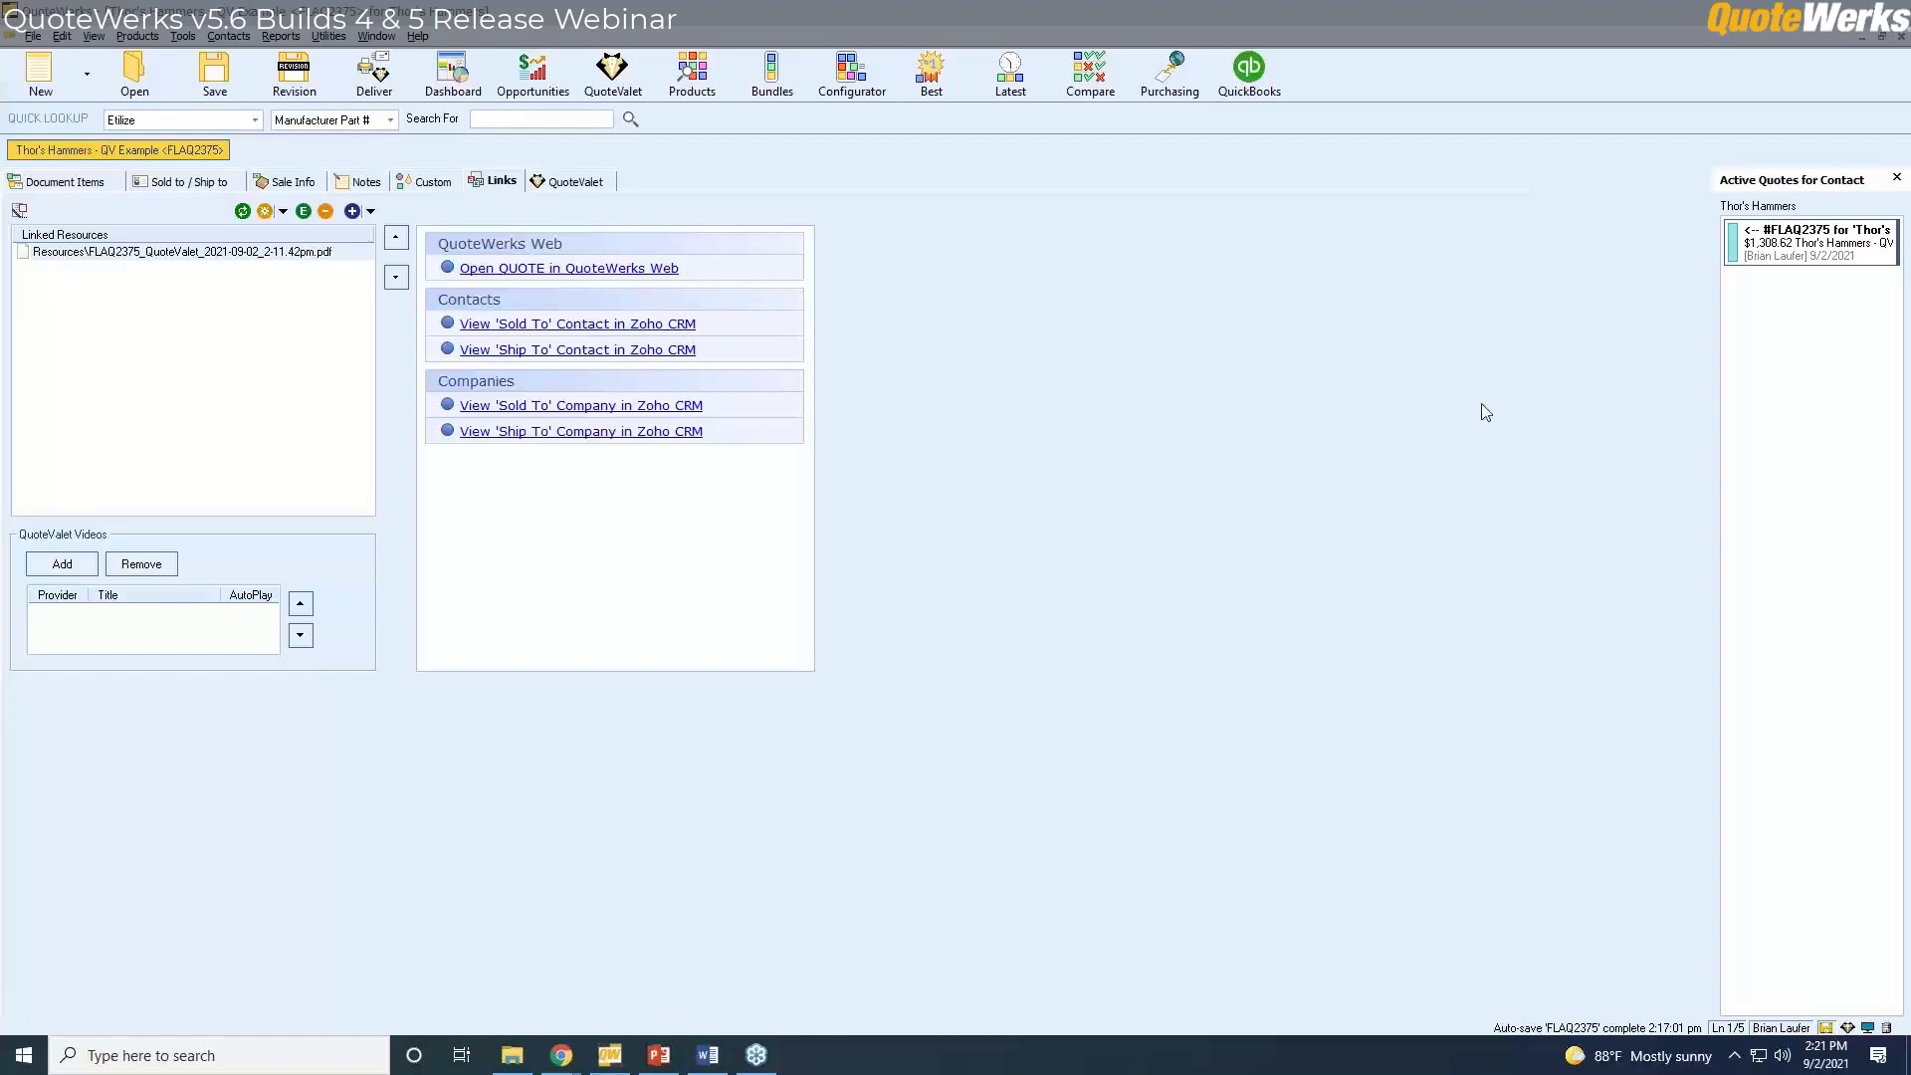
# Save the changes to the Thor's Hammers - QV Example quote and close it without re-uploading to QuoteValet.
pyautogui.click(1900, 36)
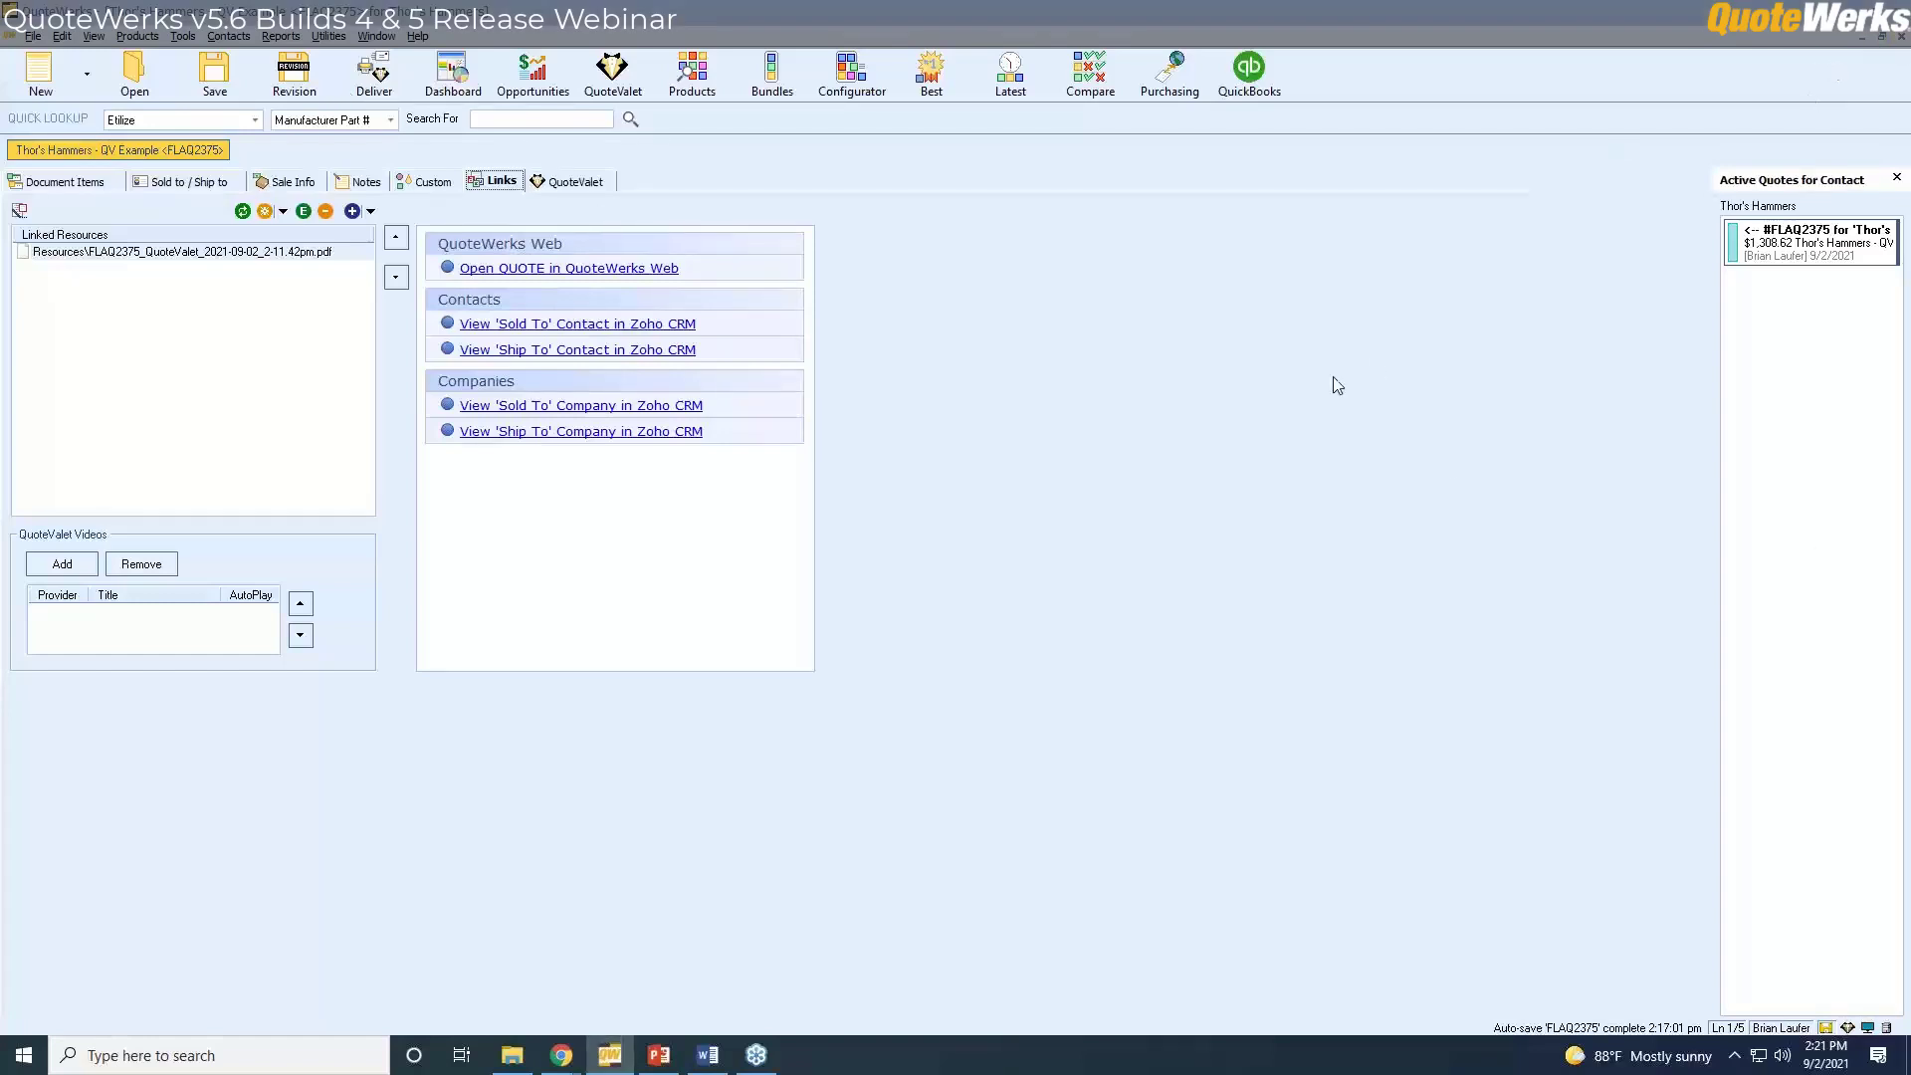
pyautogui.click(1900, 37)
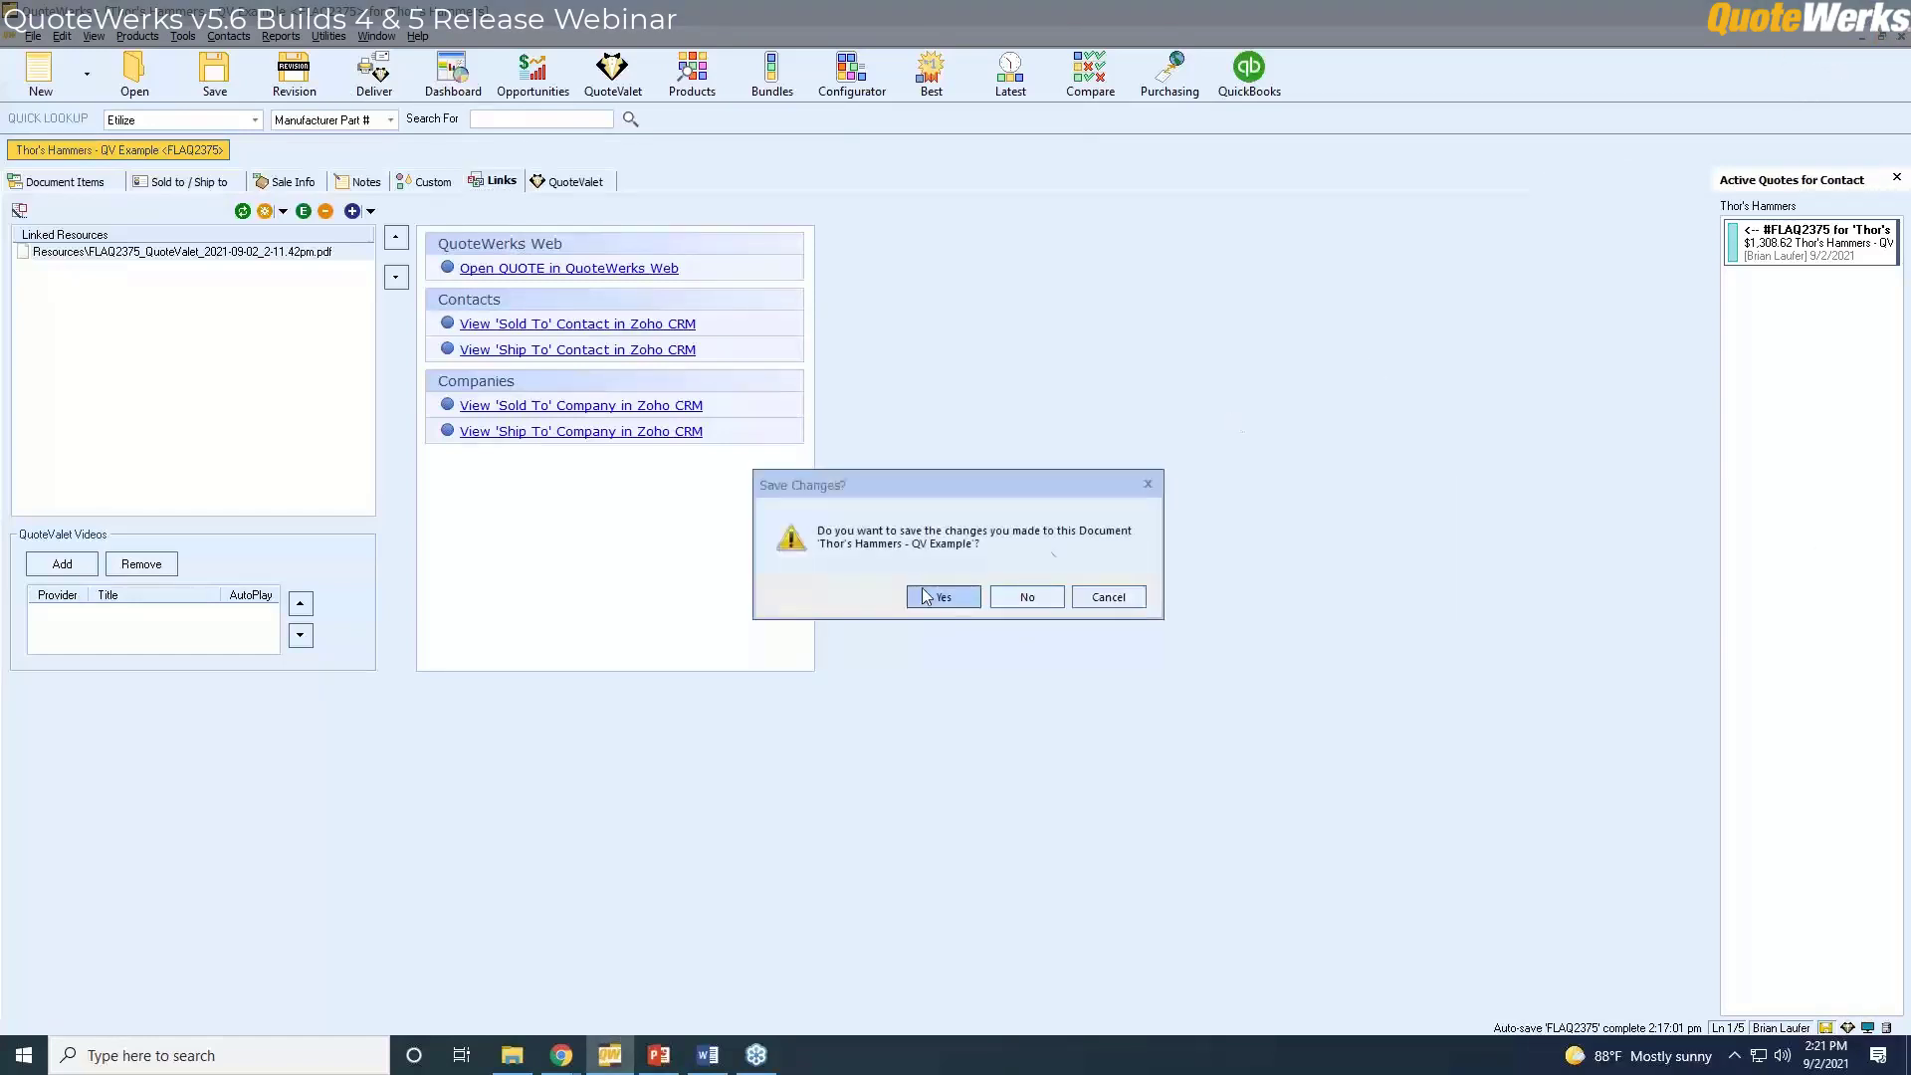
pyautogui.click(939, 598)
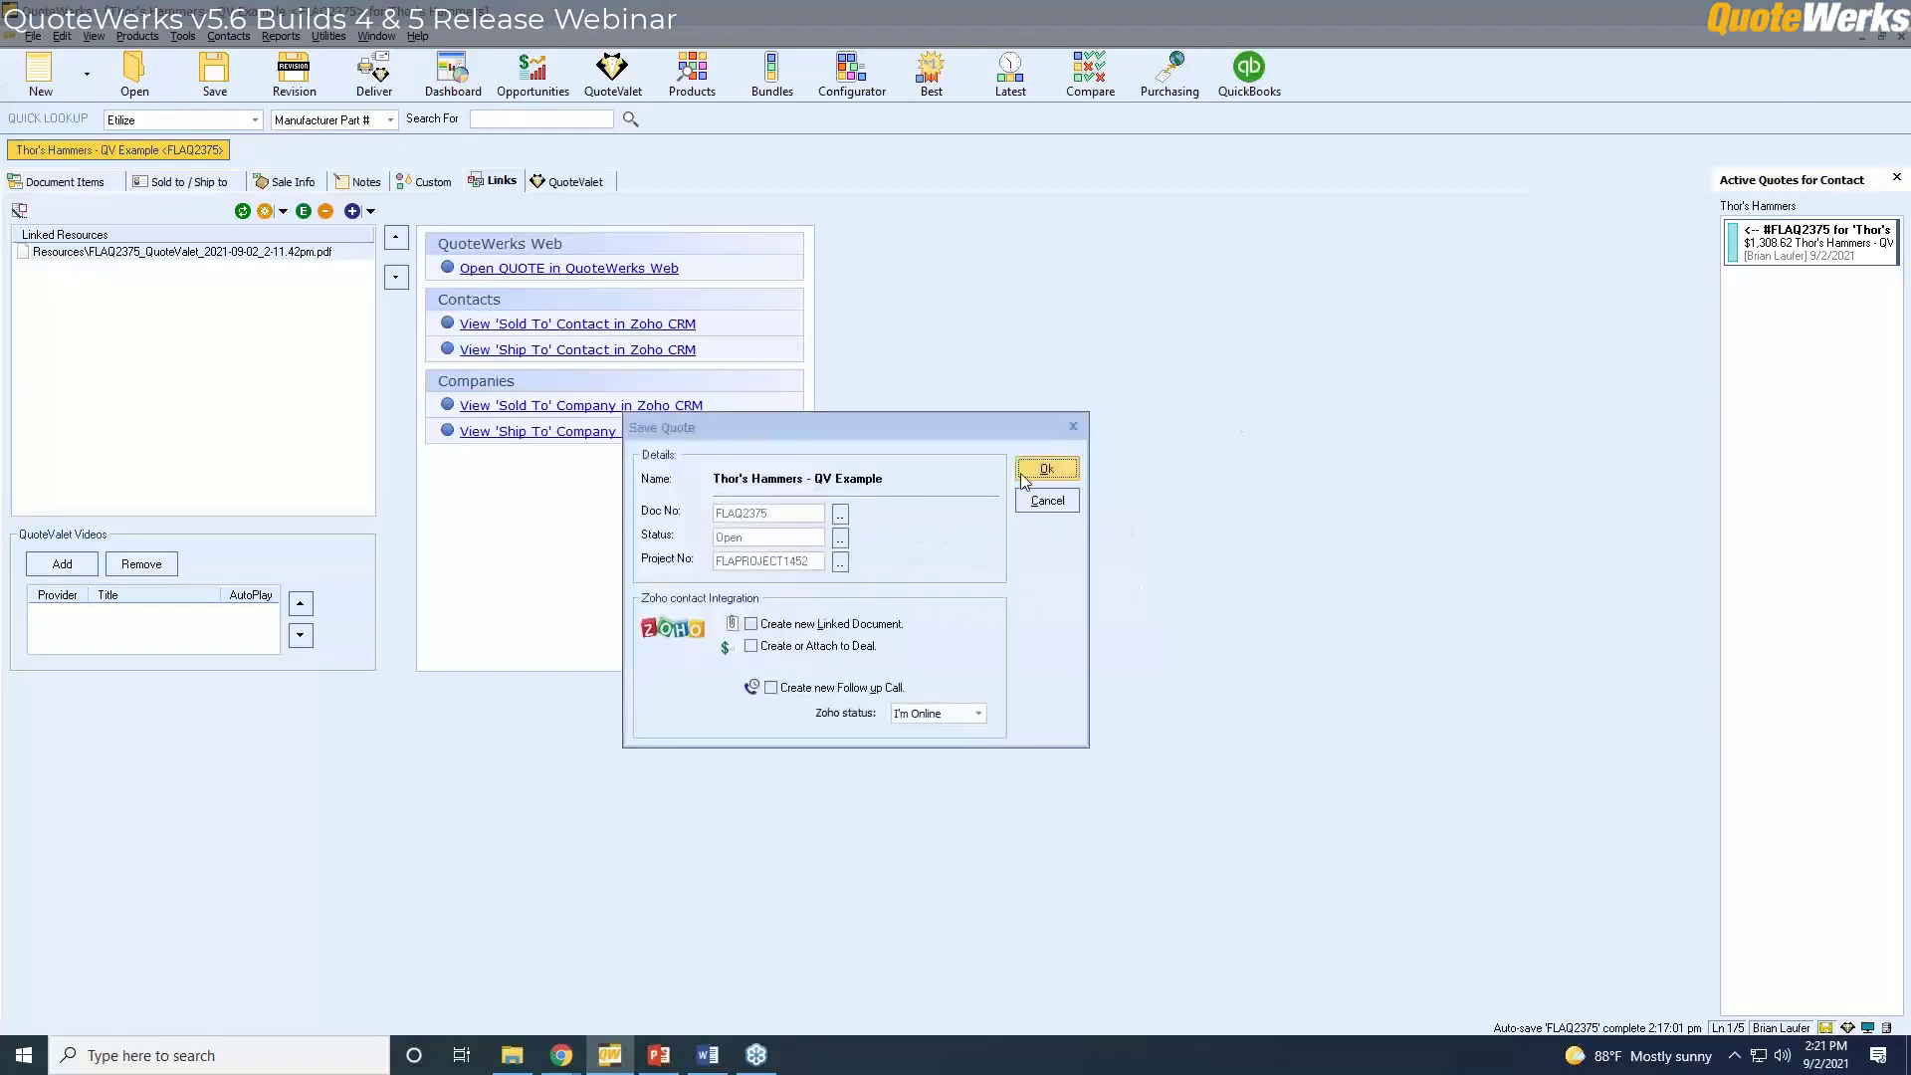
pyautogui.click(1035, 472)
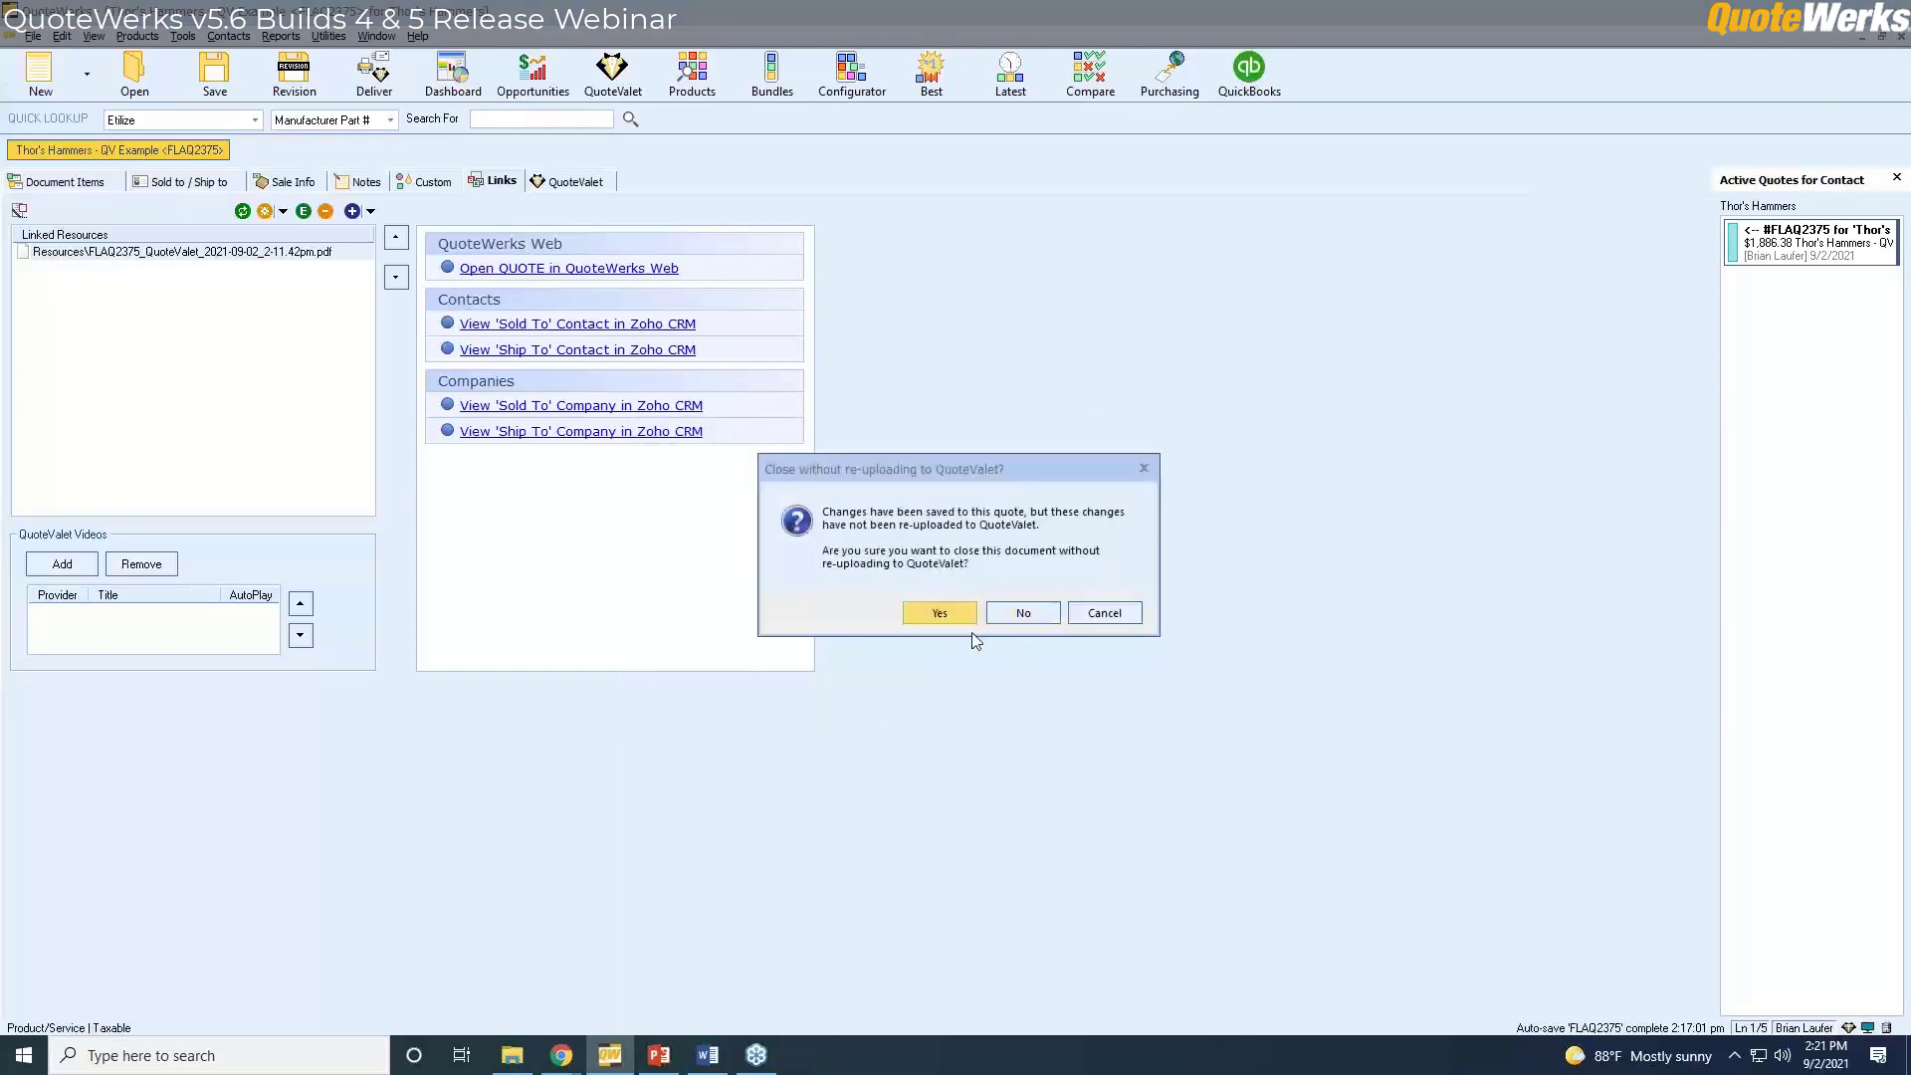
pyautogui.click(931, 614)
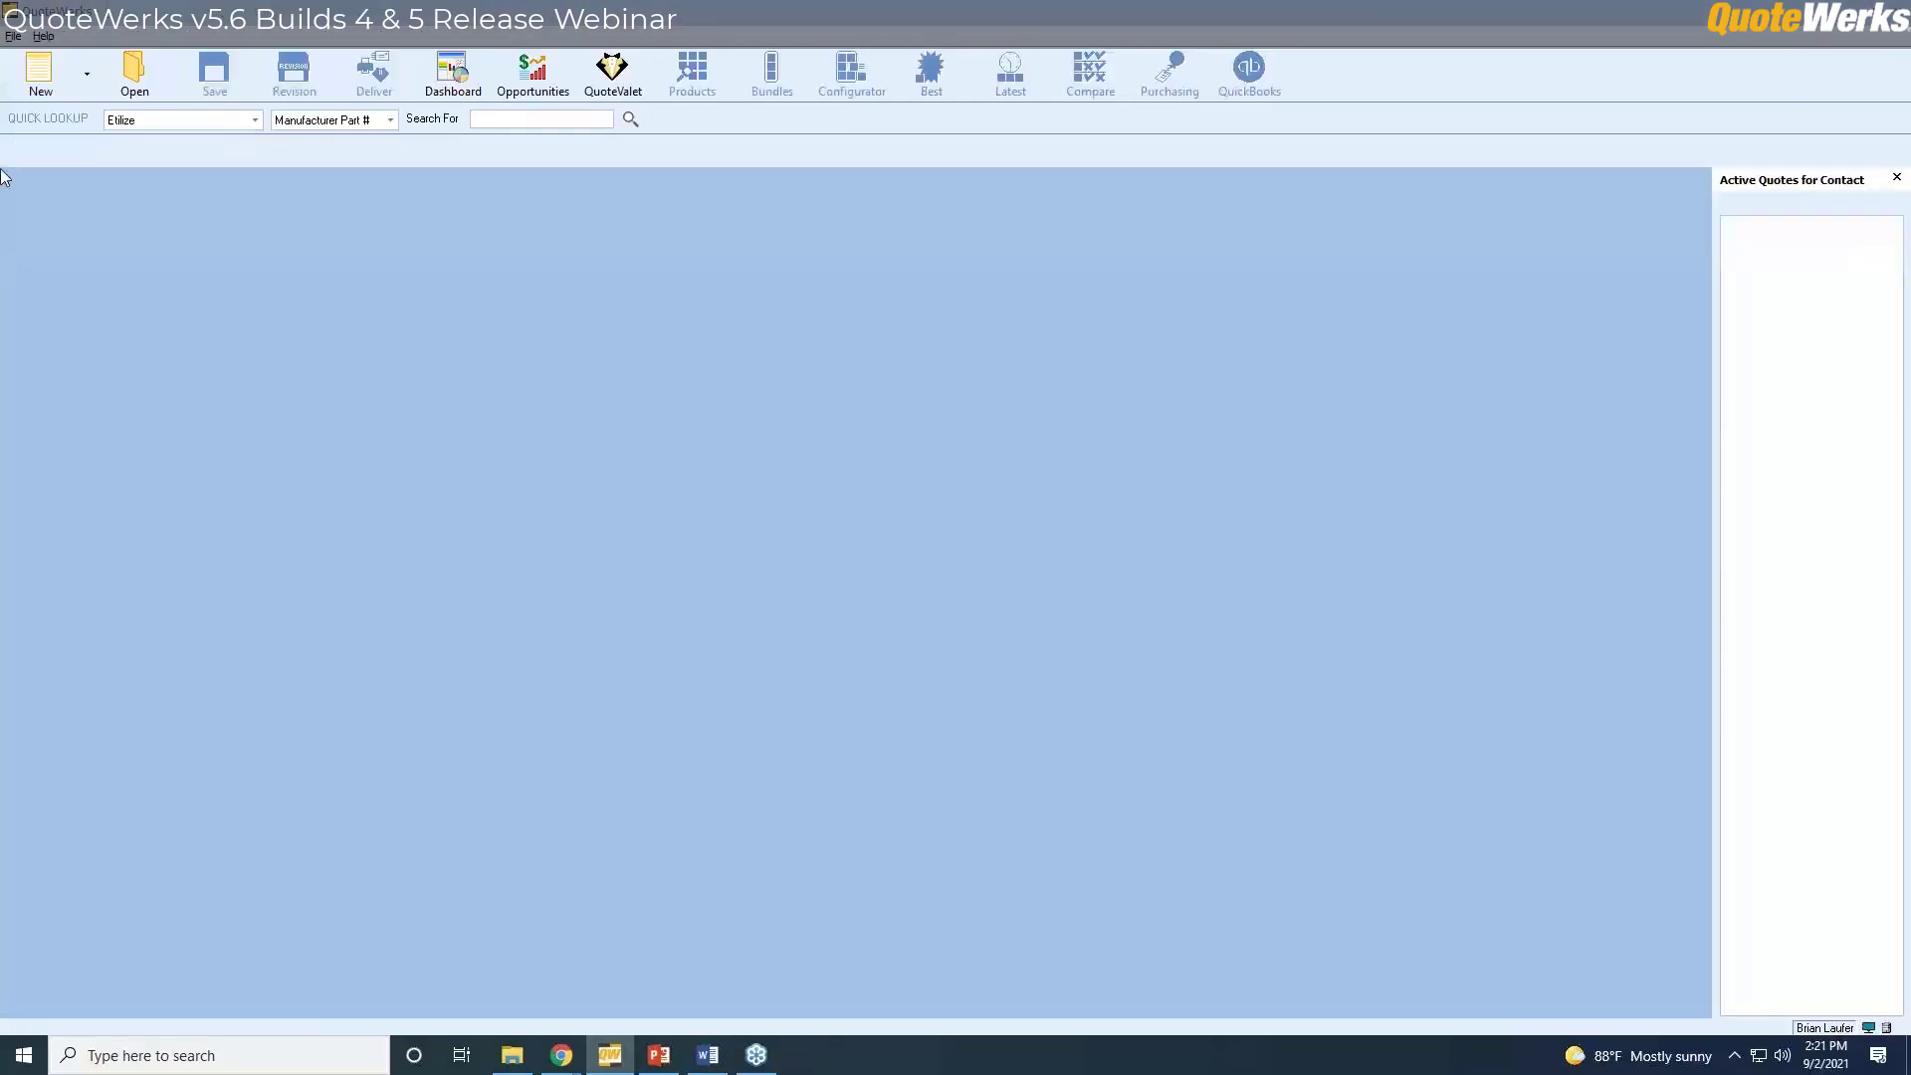
# Start a new blank quote.
pyautogui.click(28, 90)
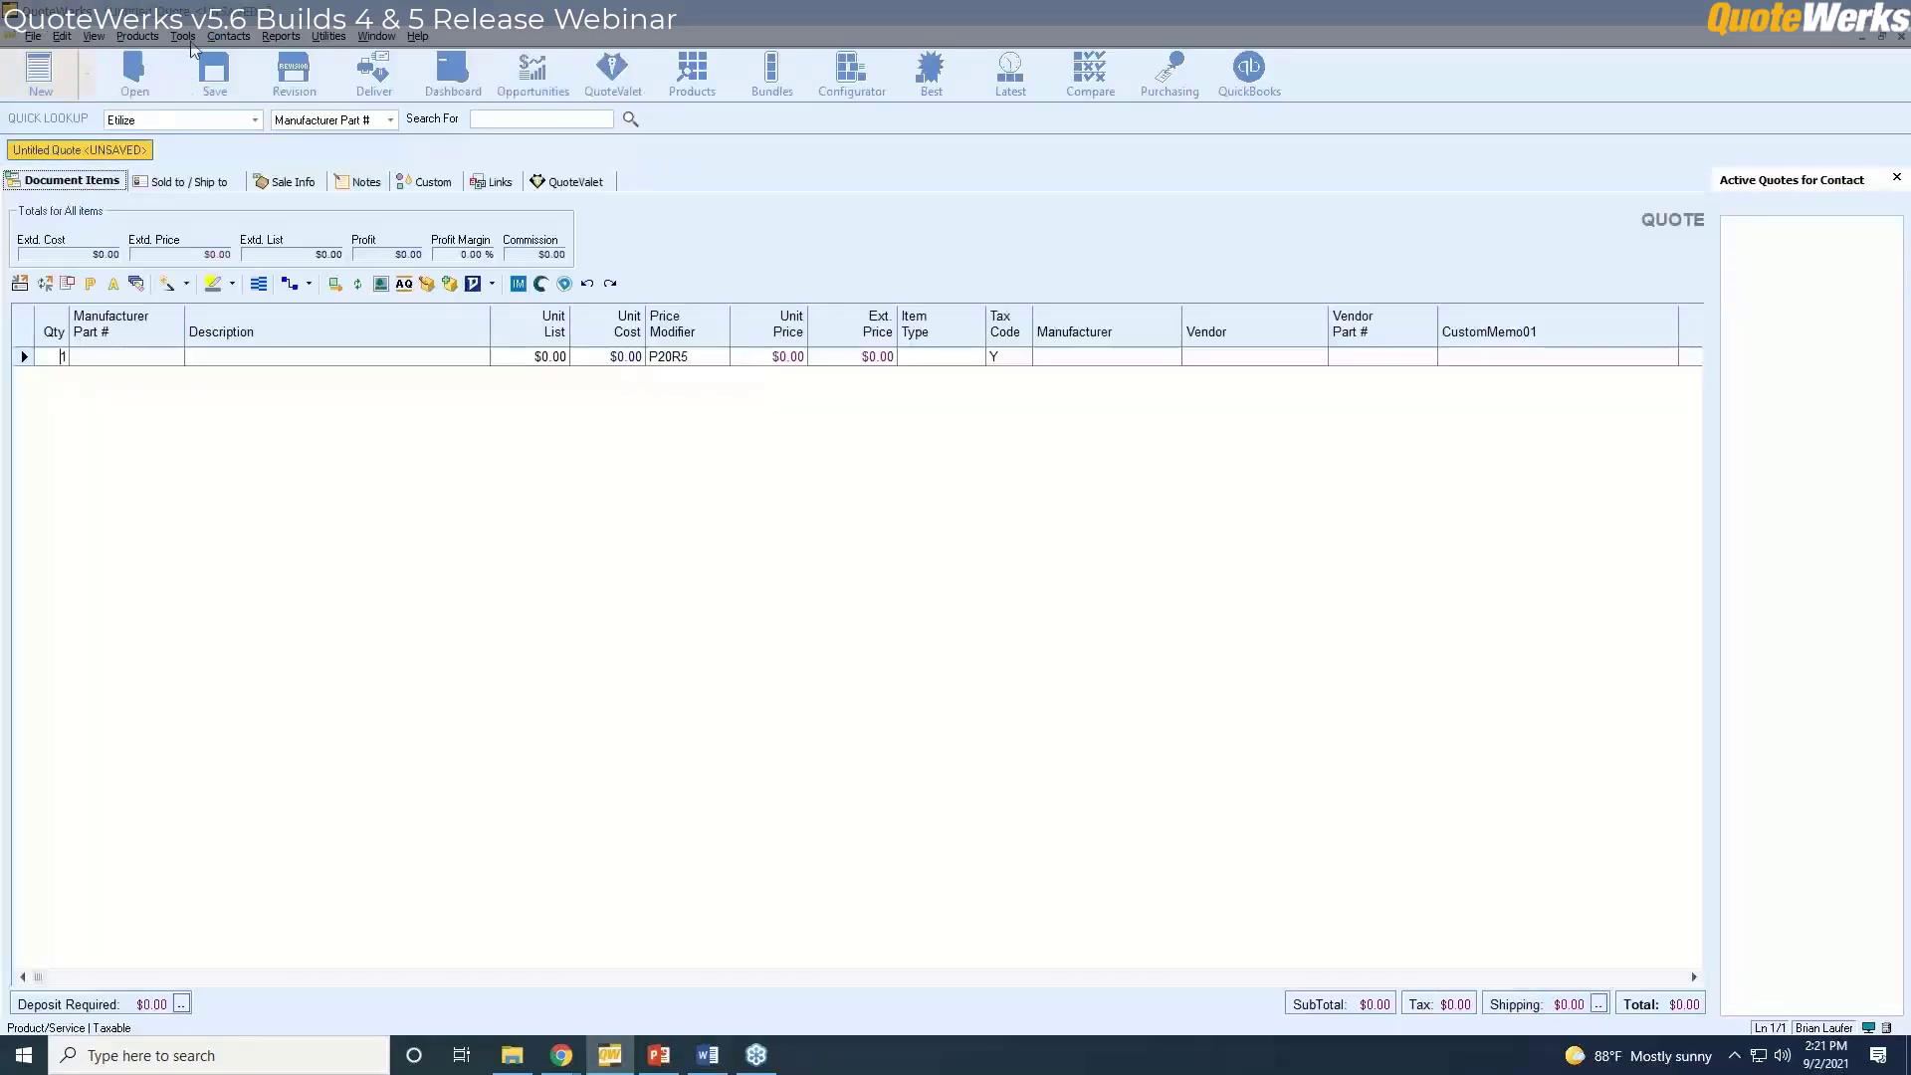
# Open the contact manager setup and select HubSpot CRM as the contact manager.
pyautogui.click(182, 36)
pyautogui.click(289, 82)
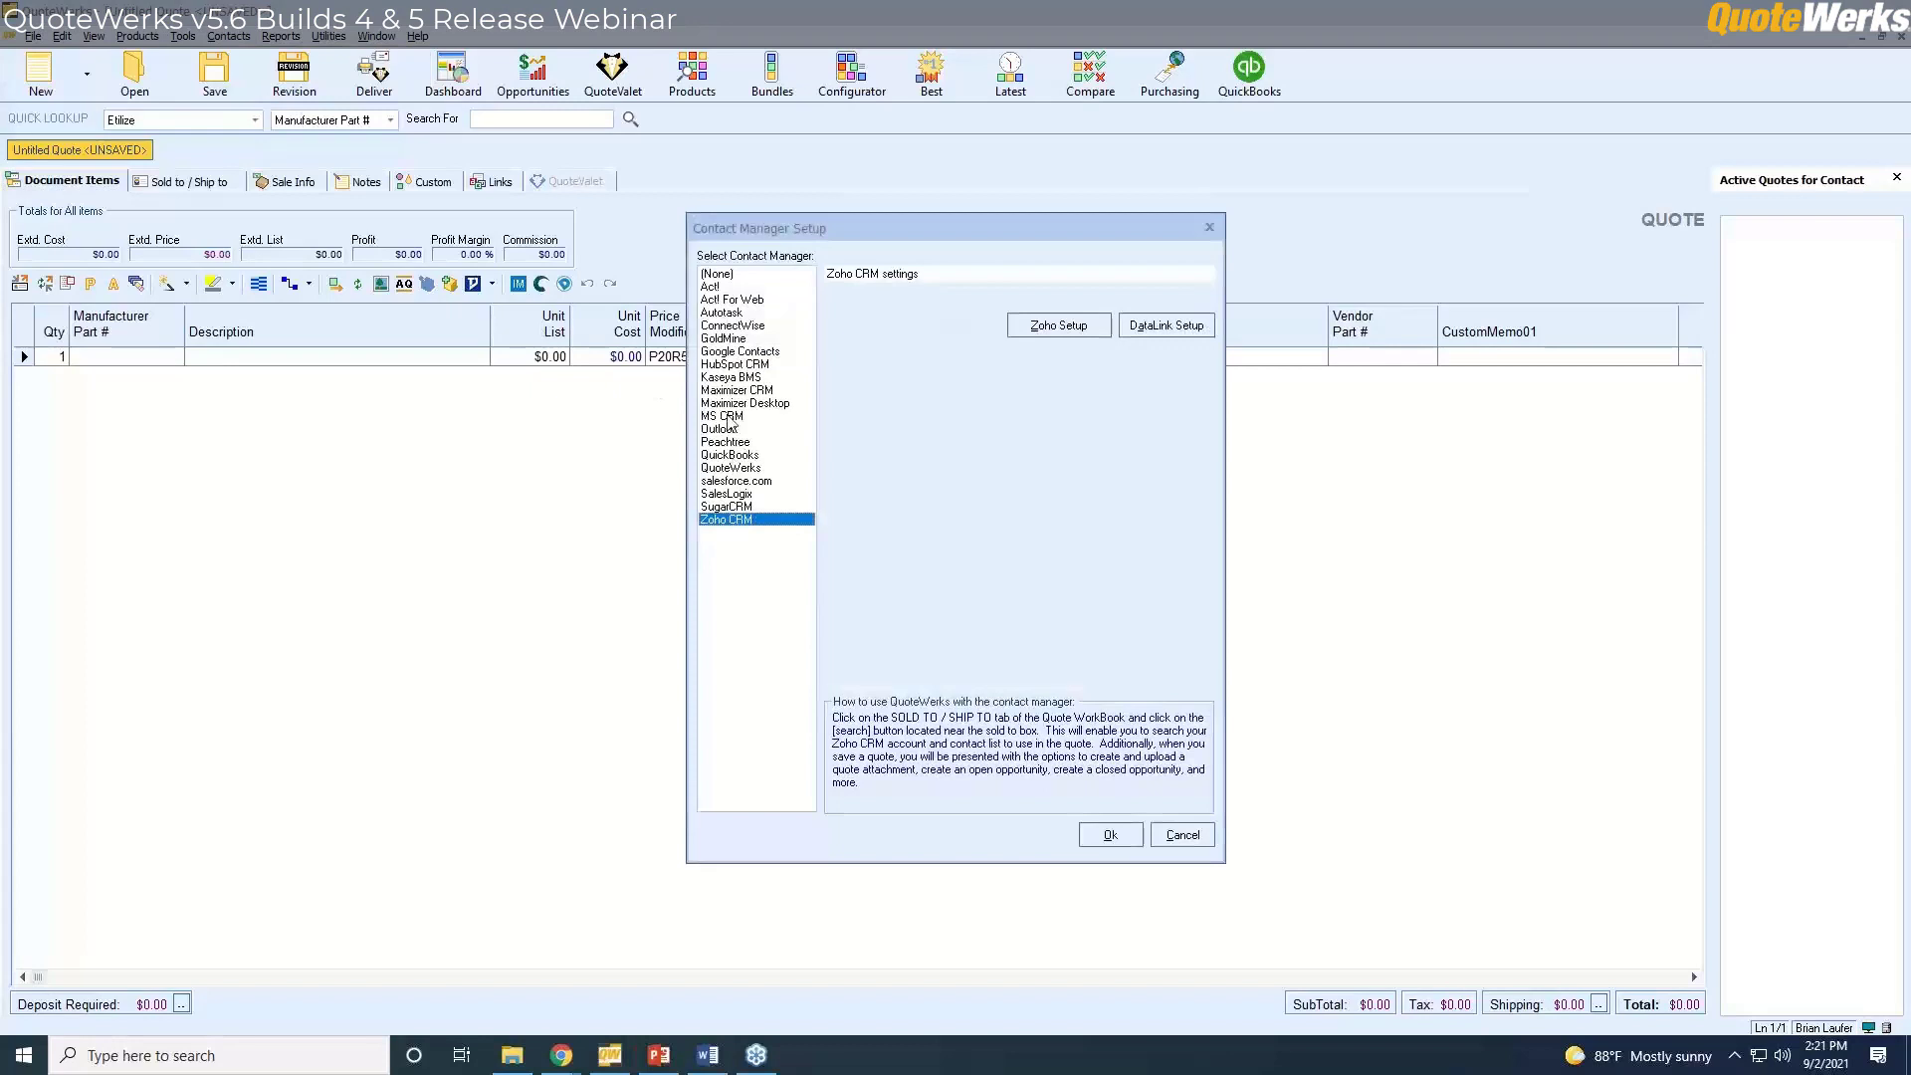
pyautogui.click(750, 364)
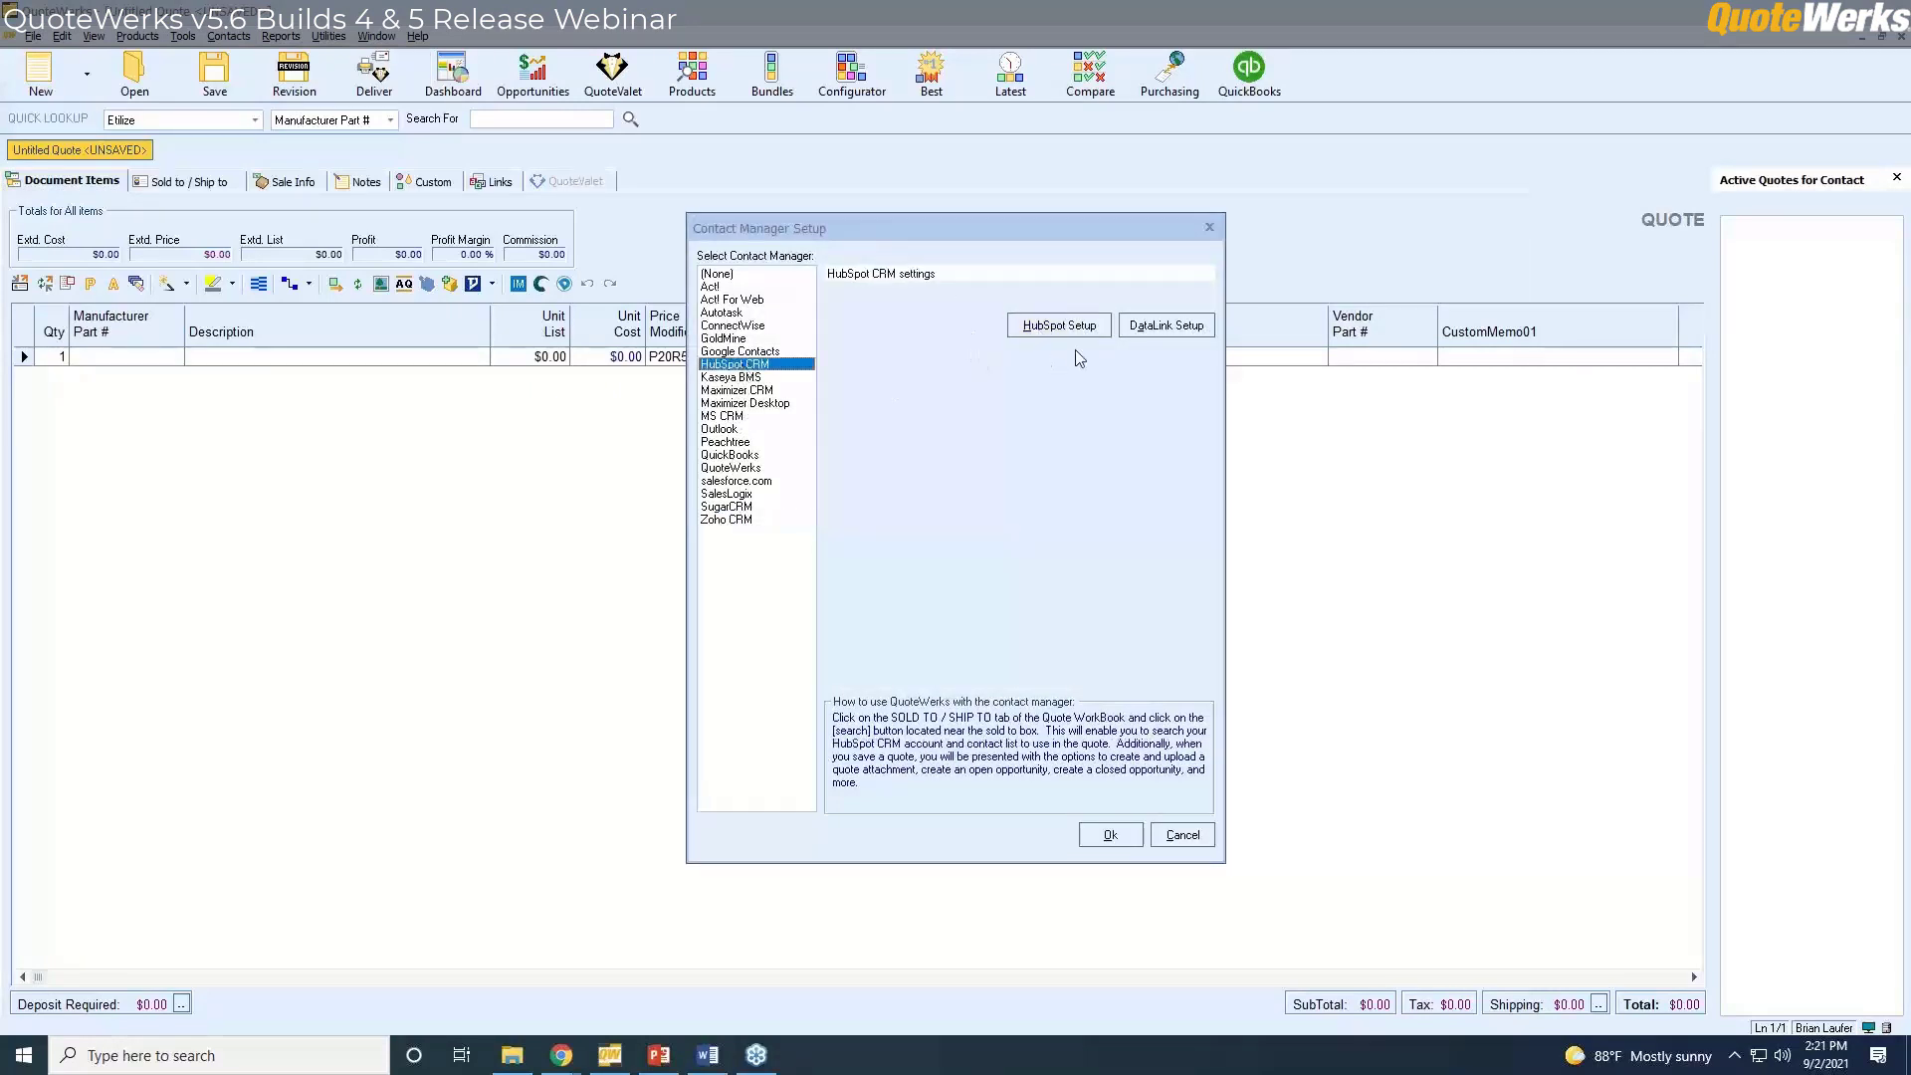
# Set the HubSpot default deal pipeline to TheFirstPipelineThatComesWithHubspot and save the contact manager setup.
pyautogui.click(1057, 330)
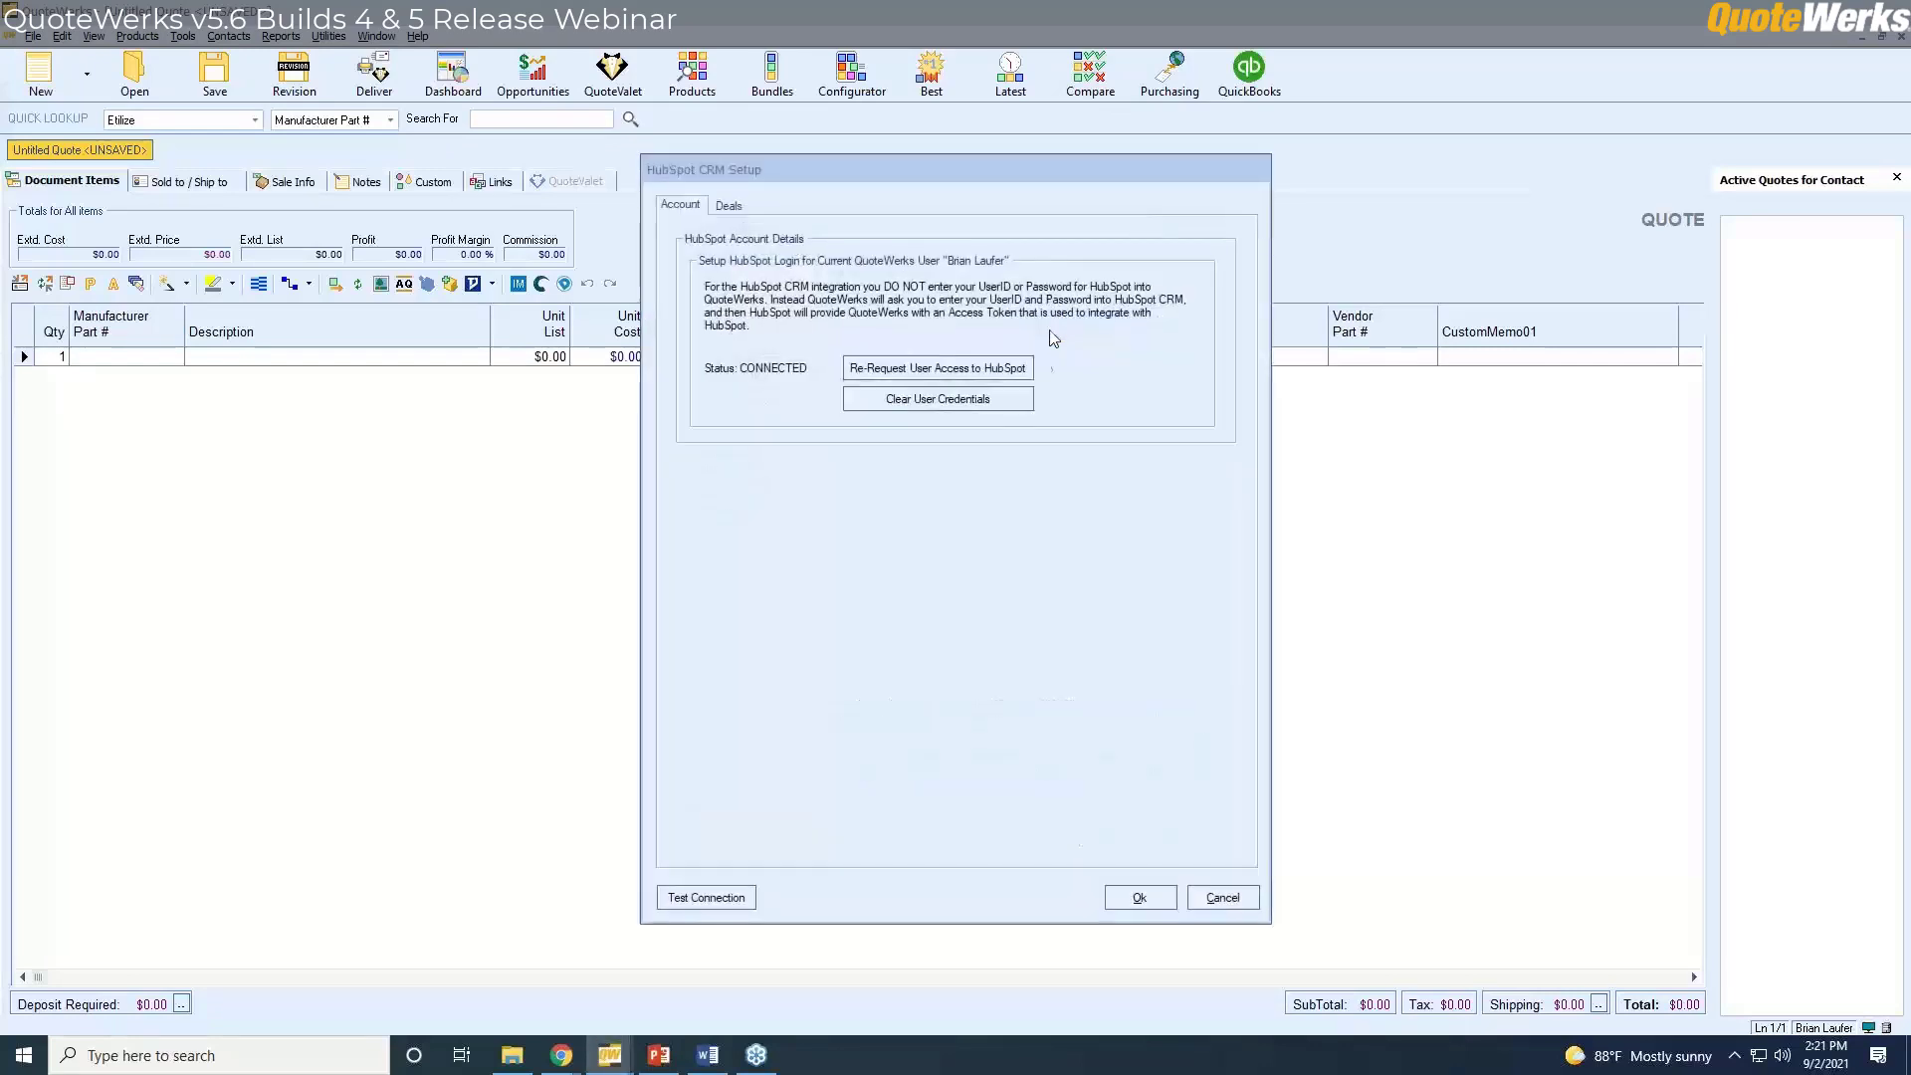
pyautogui.click(726, 205)
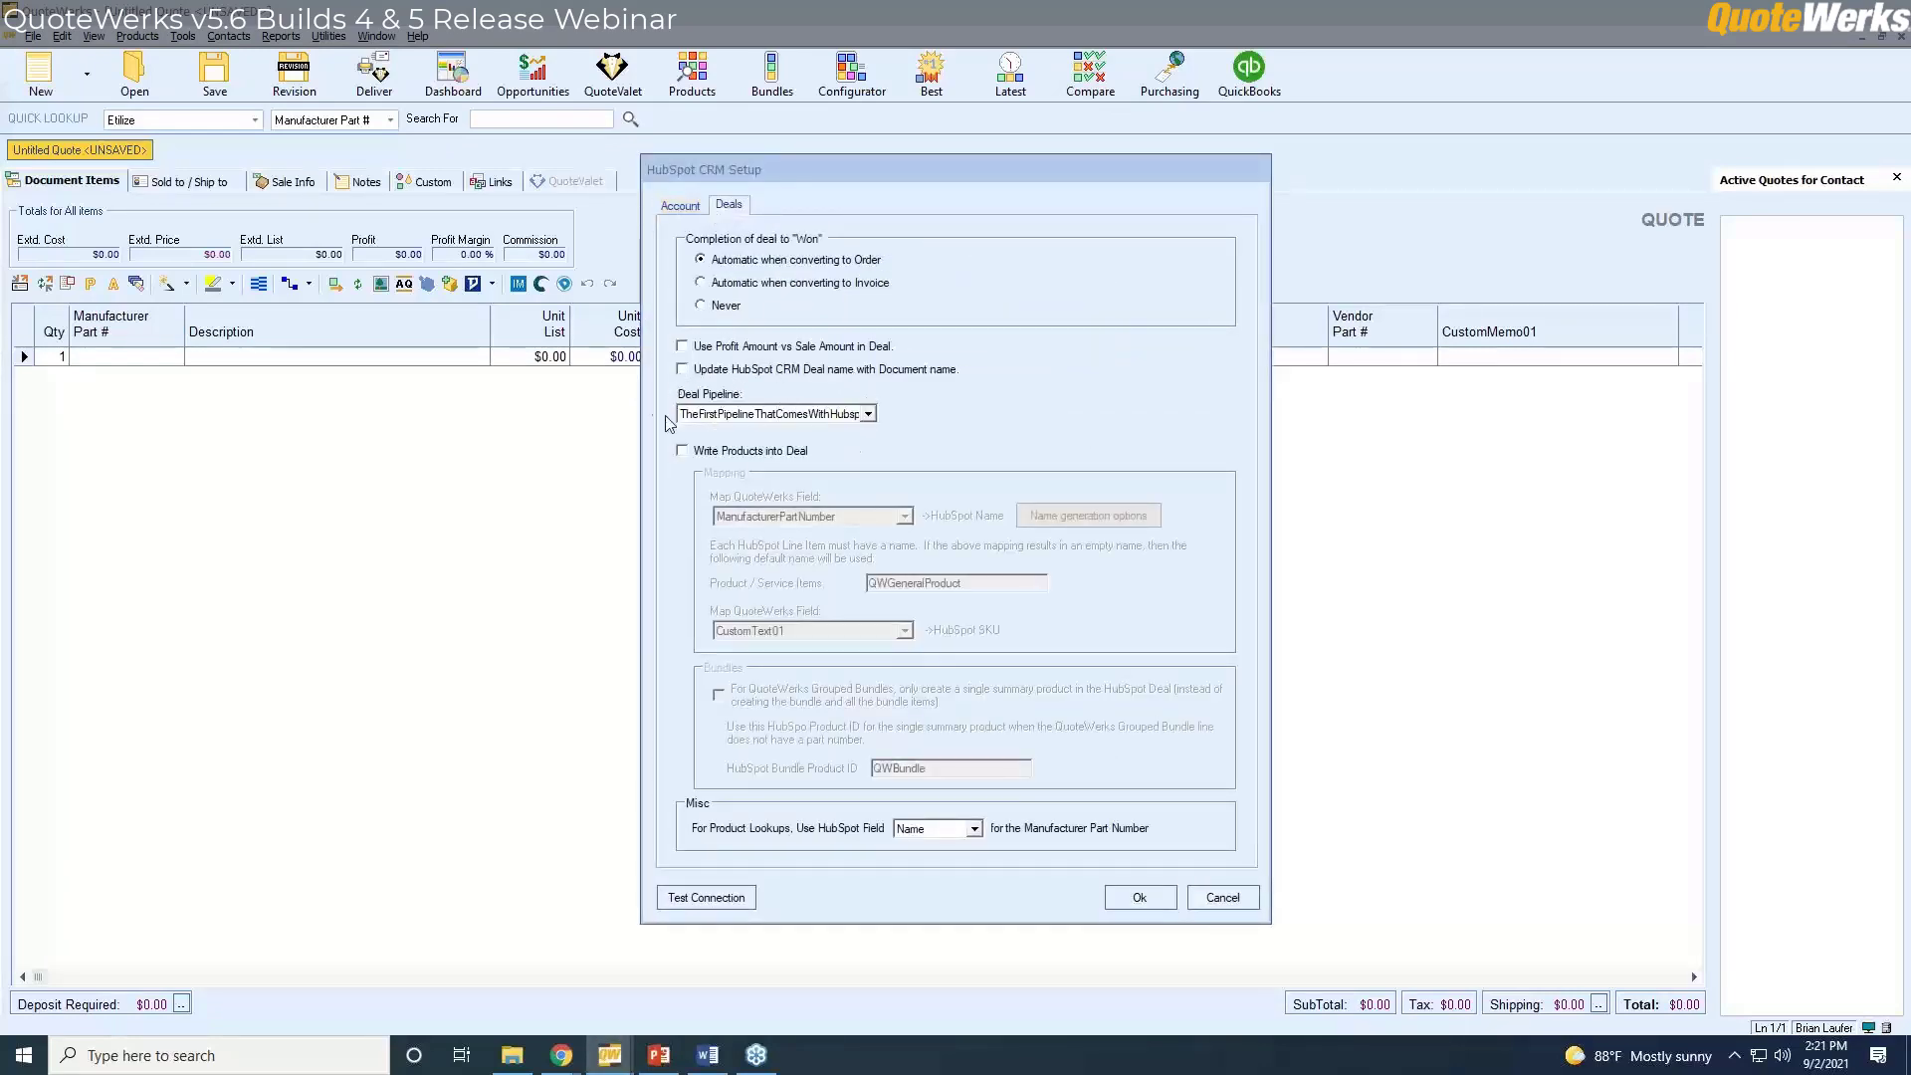
pyautogui.click(861, 416)
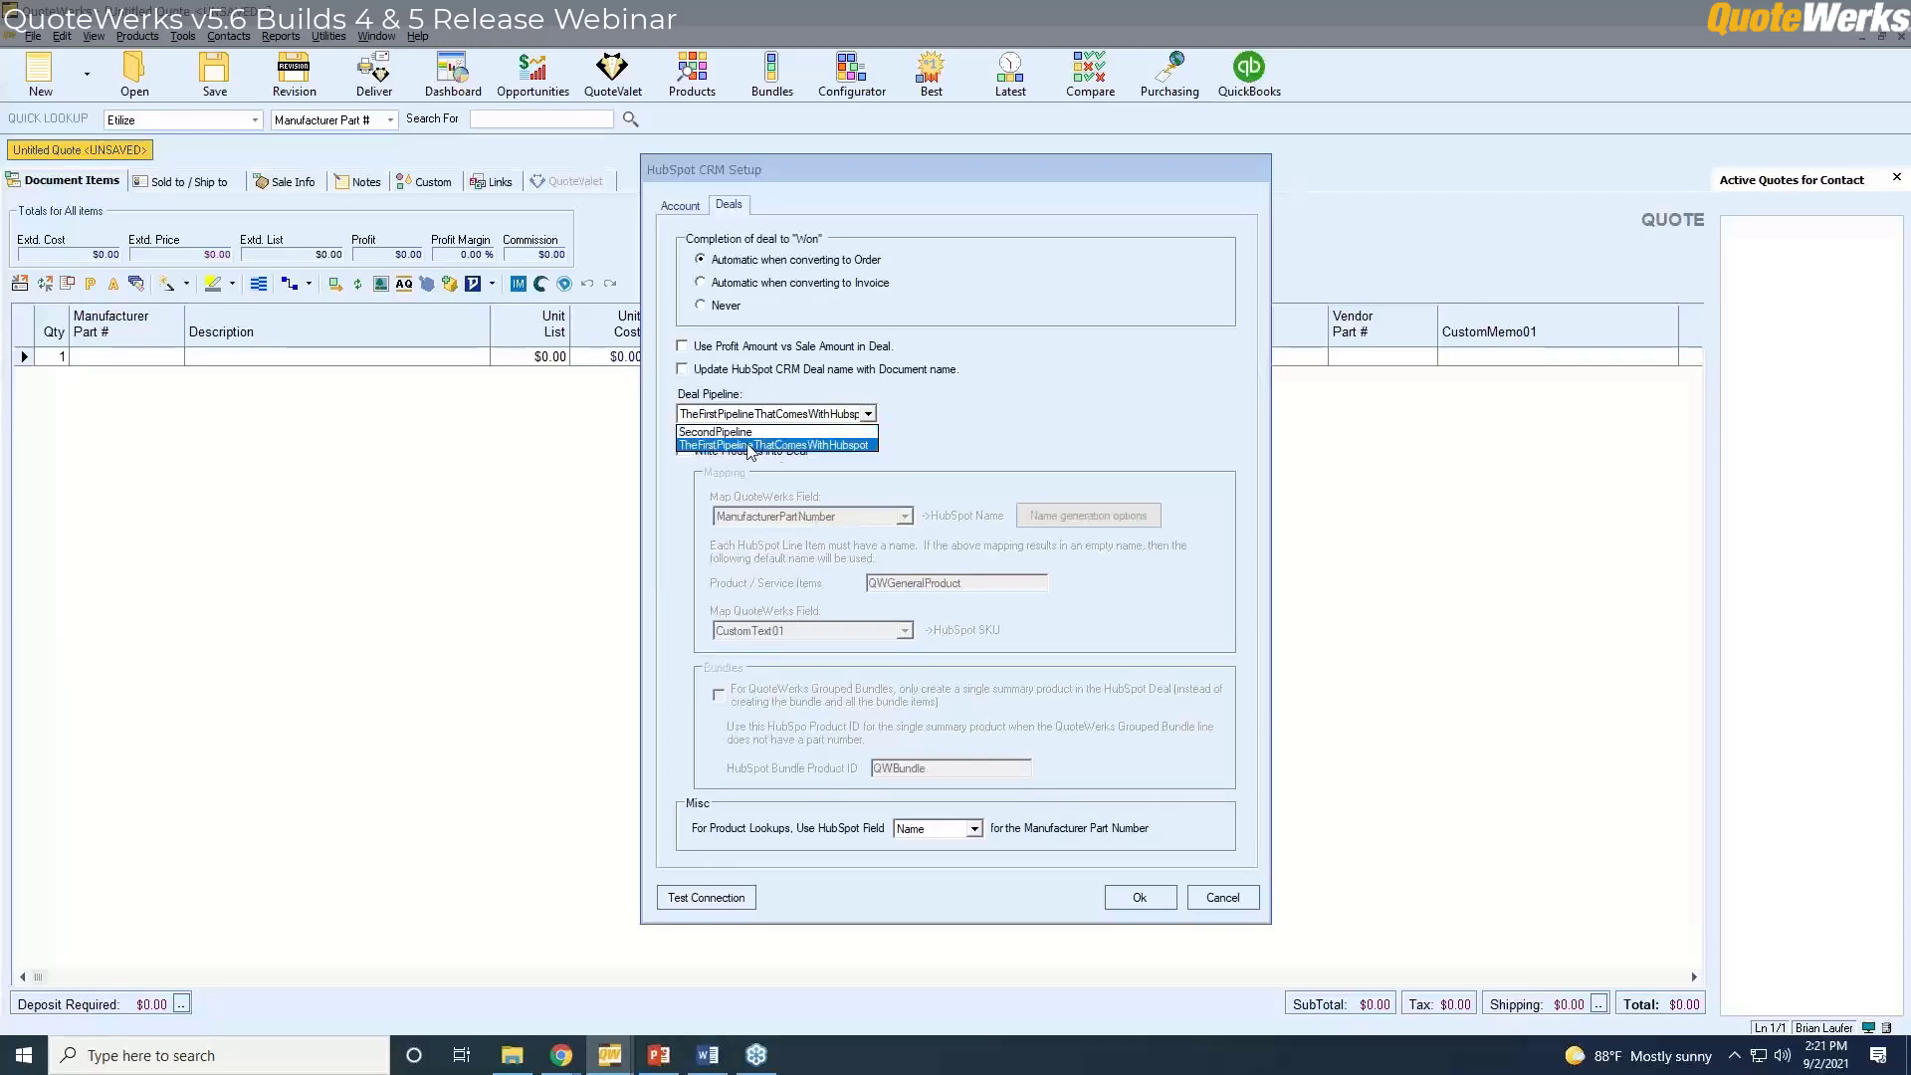
pyautogui.click(778, 446)
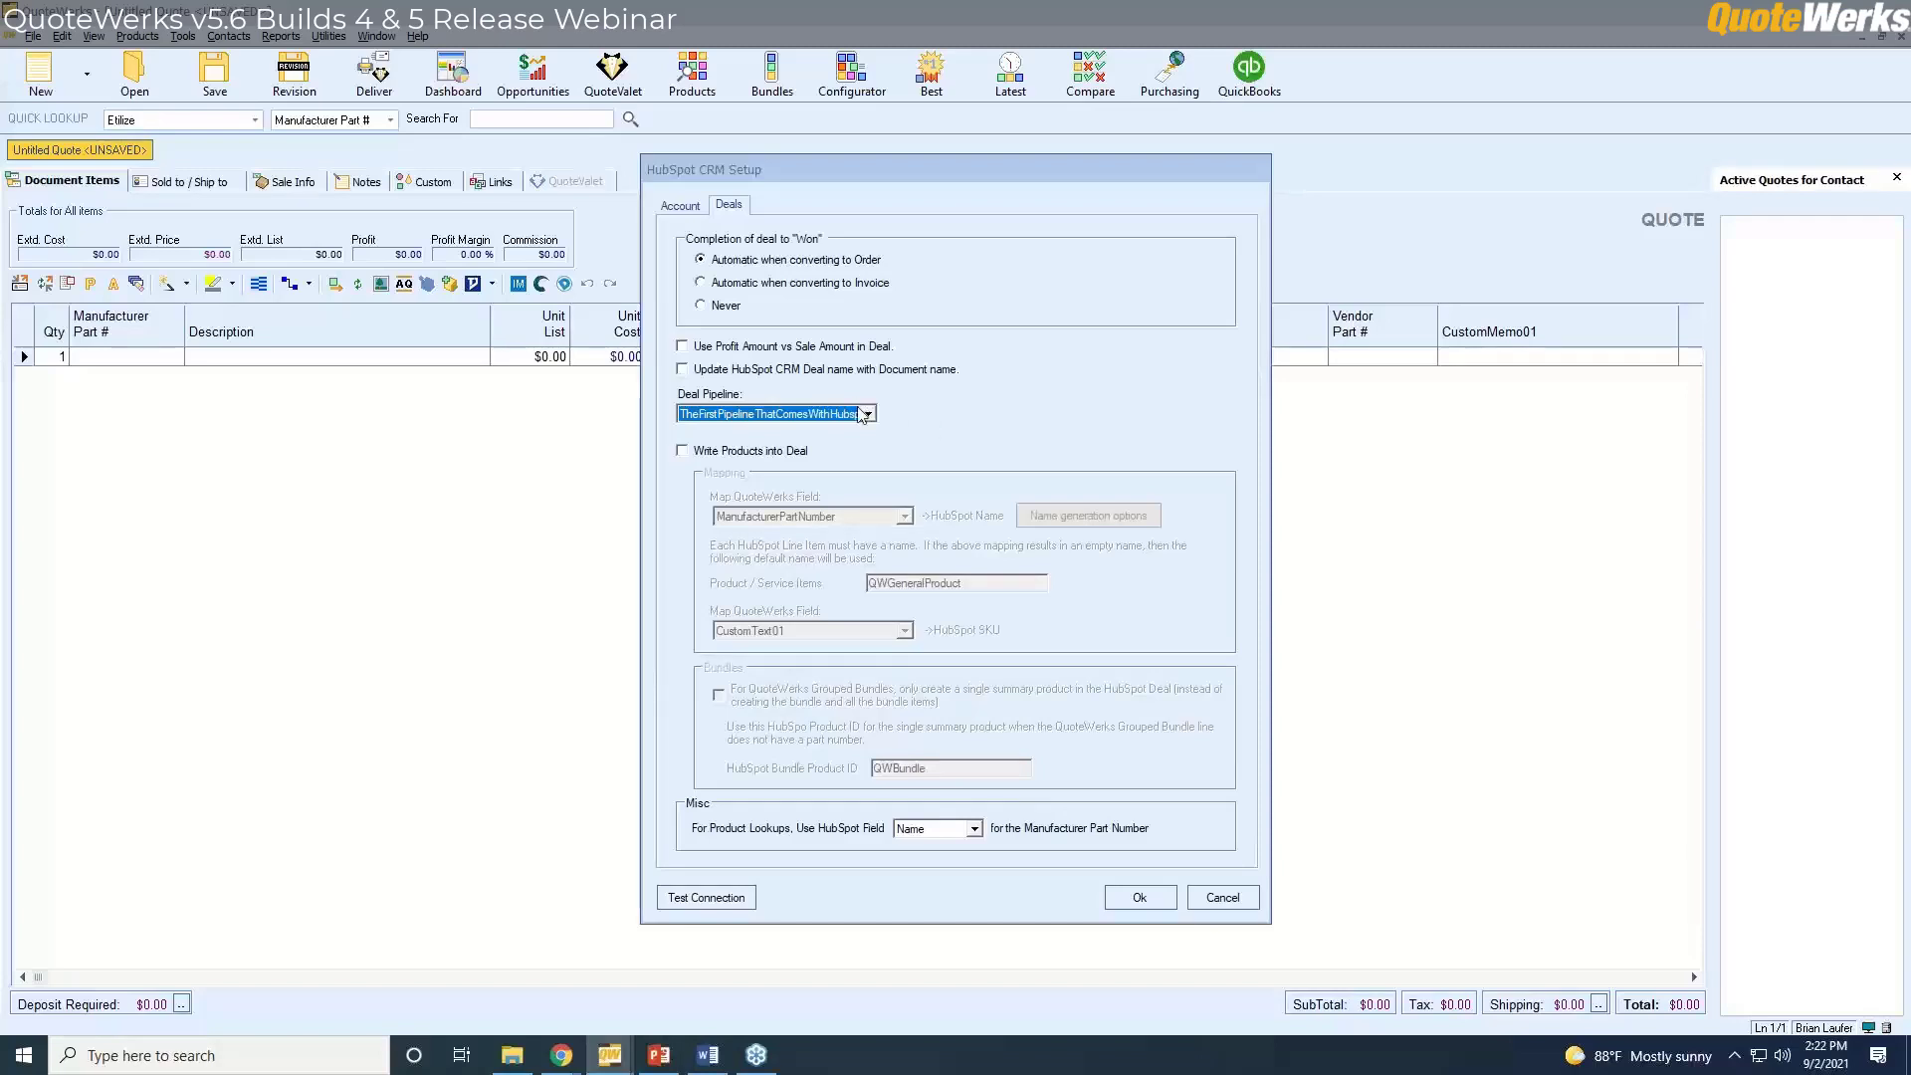
pyautogui.click(832, 416)
pyautogui.click(773, 445)
pyautogui.click(1136, 899)
pyautogui.click(1109, 836)
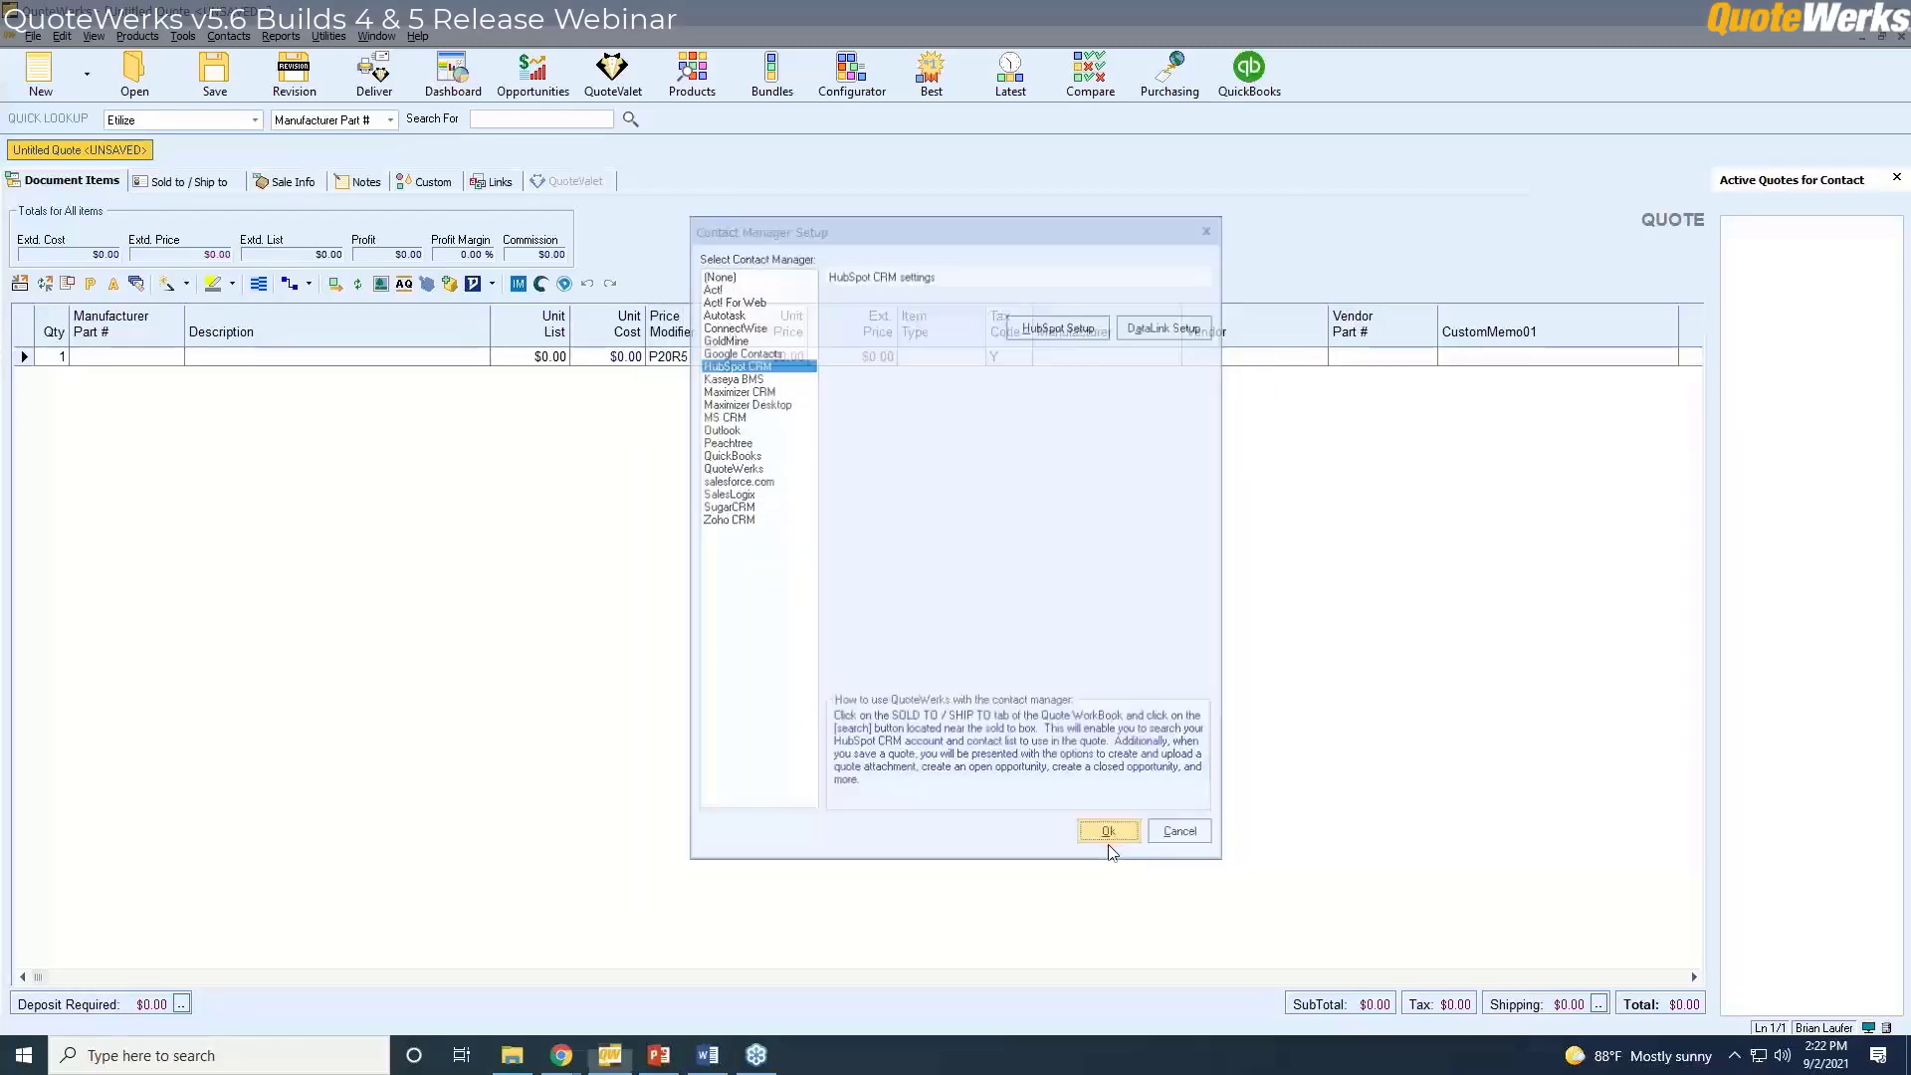
# Look up "aspire" by company name in HubSpot CRM and use the Aspire Technologies CEO contact as the quote's Sold To.
pyautogui.click(181, 181)
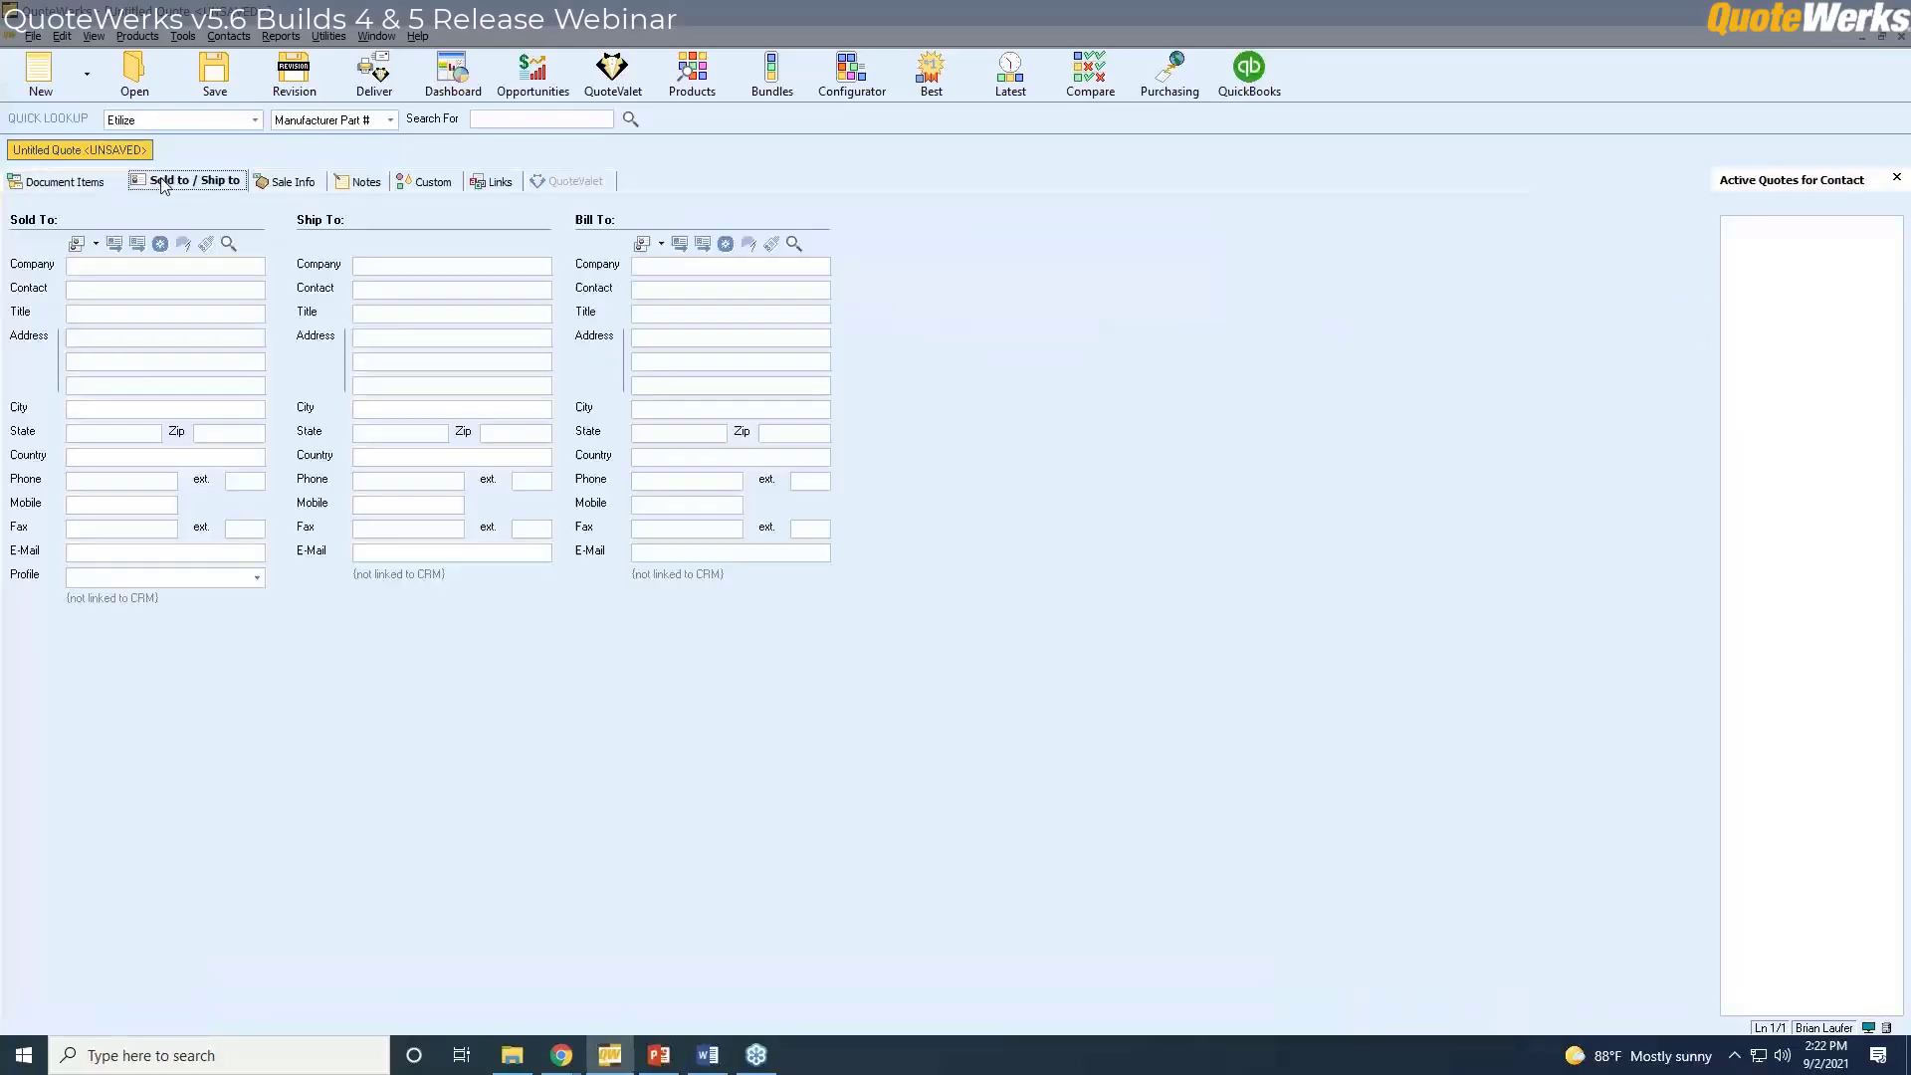
pyautogui.click(230, 244)
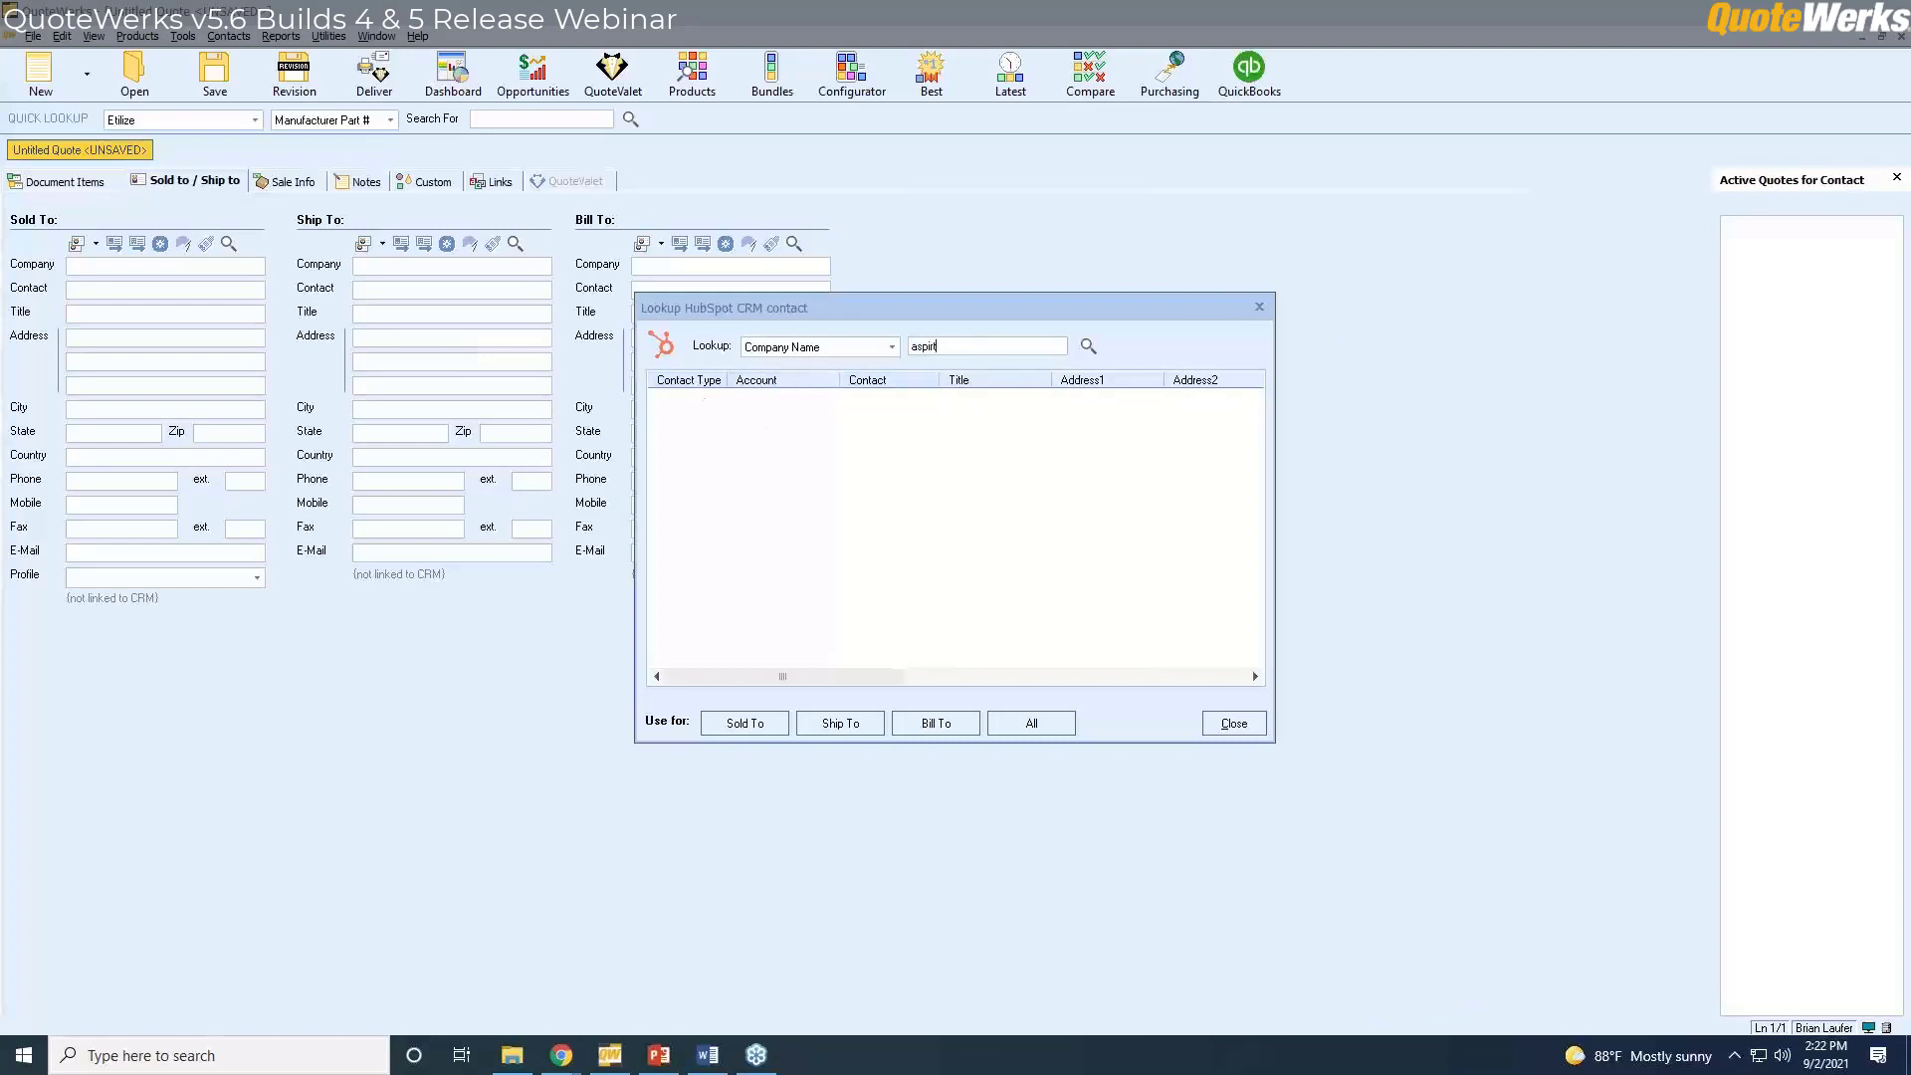
pyautogui.press('Return')
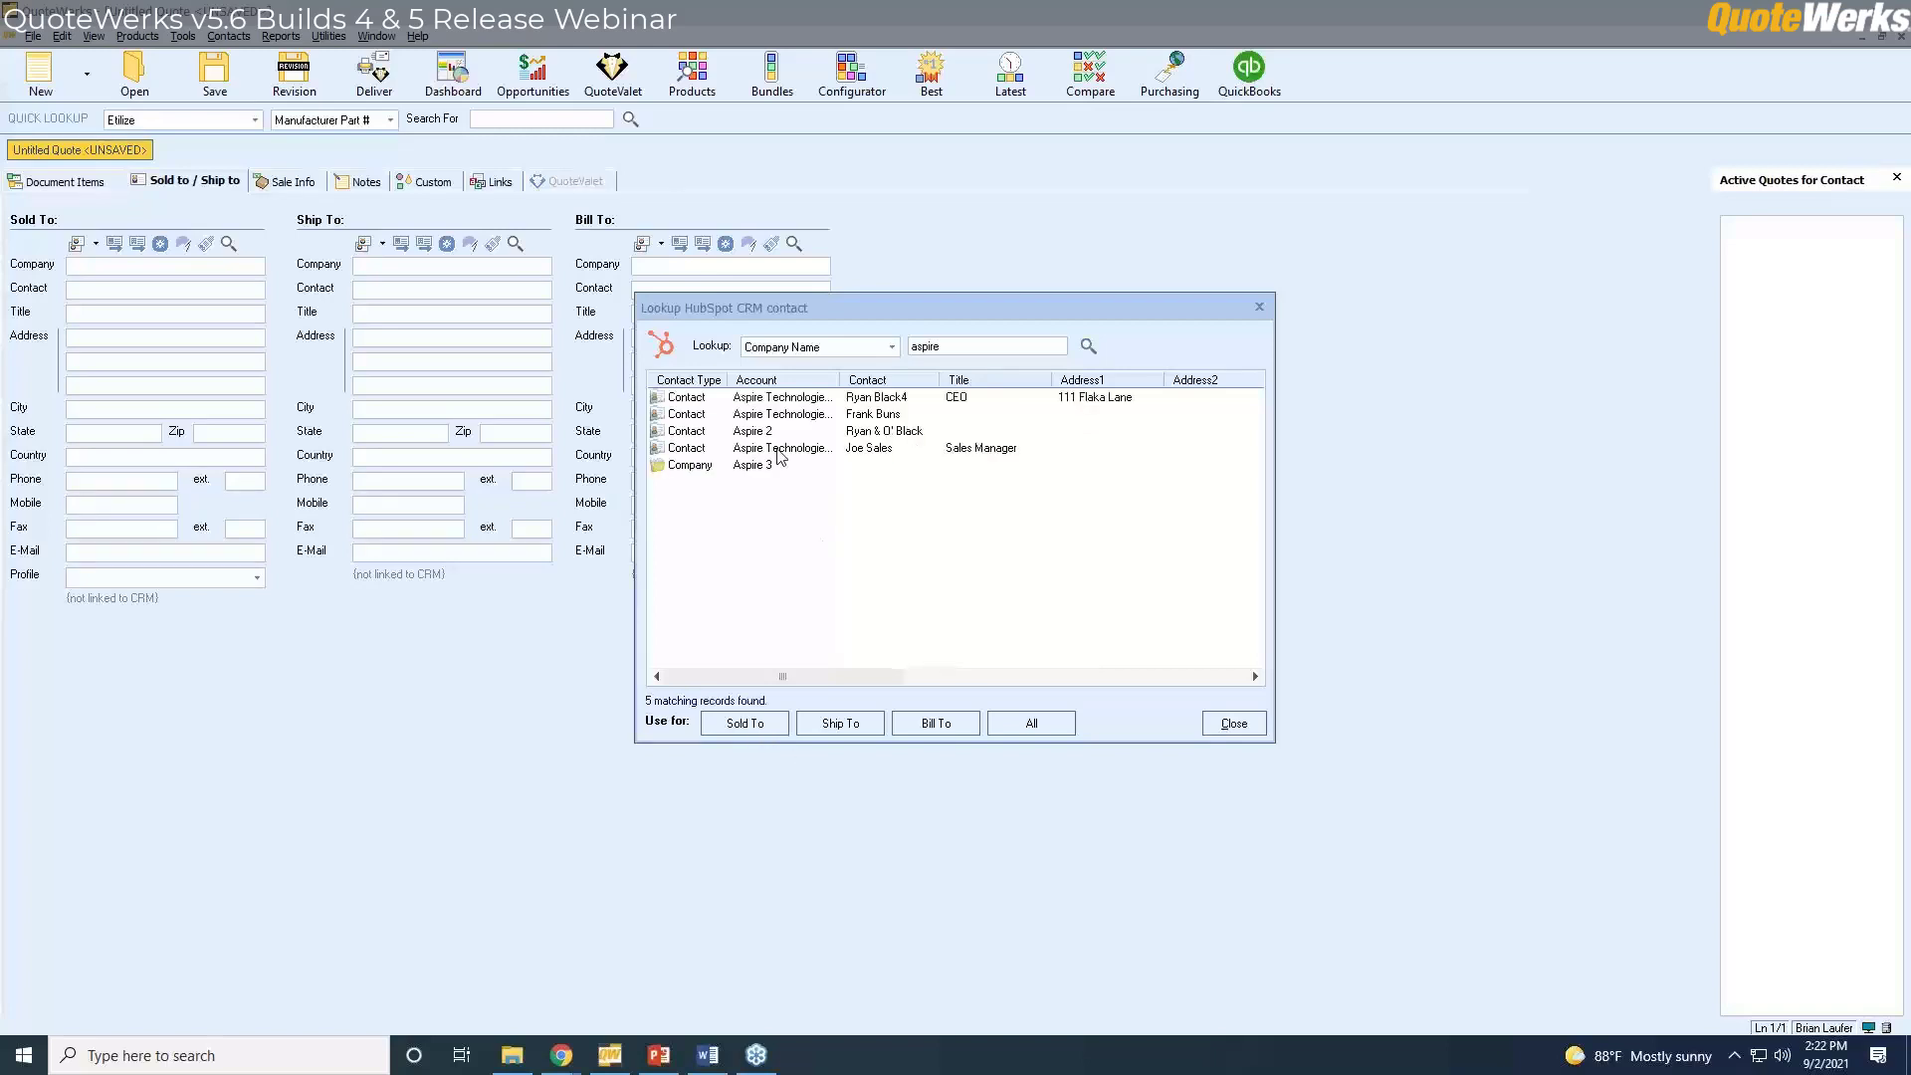
pyautogui.click(768, 398)
pyautogui.click(741, 725)
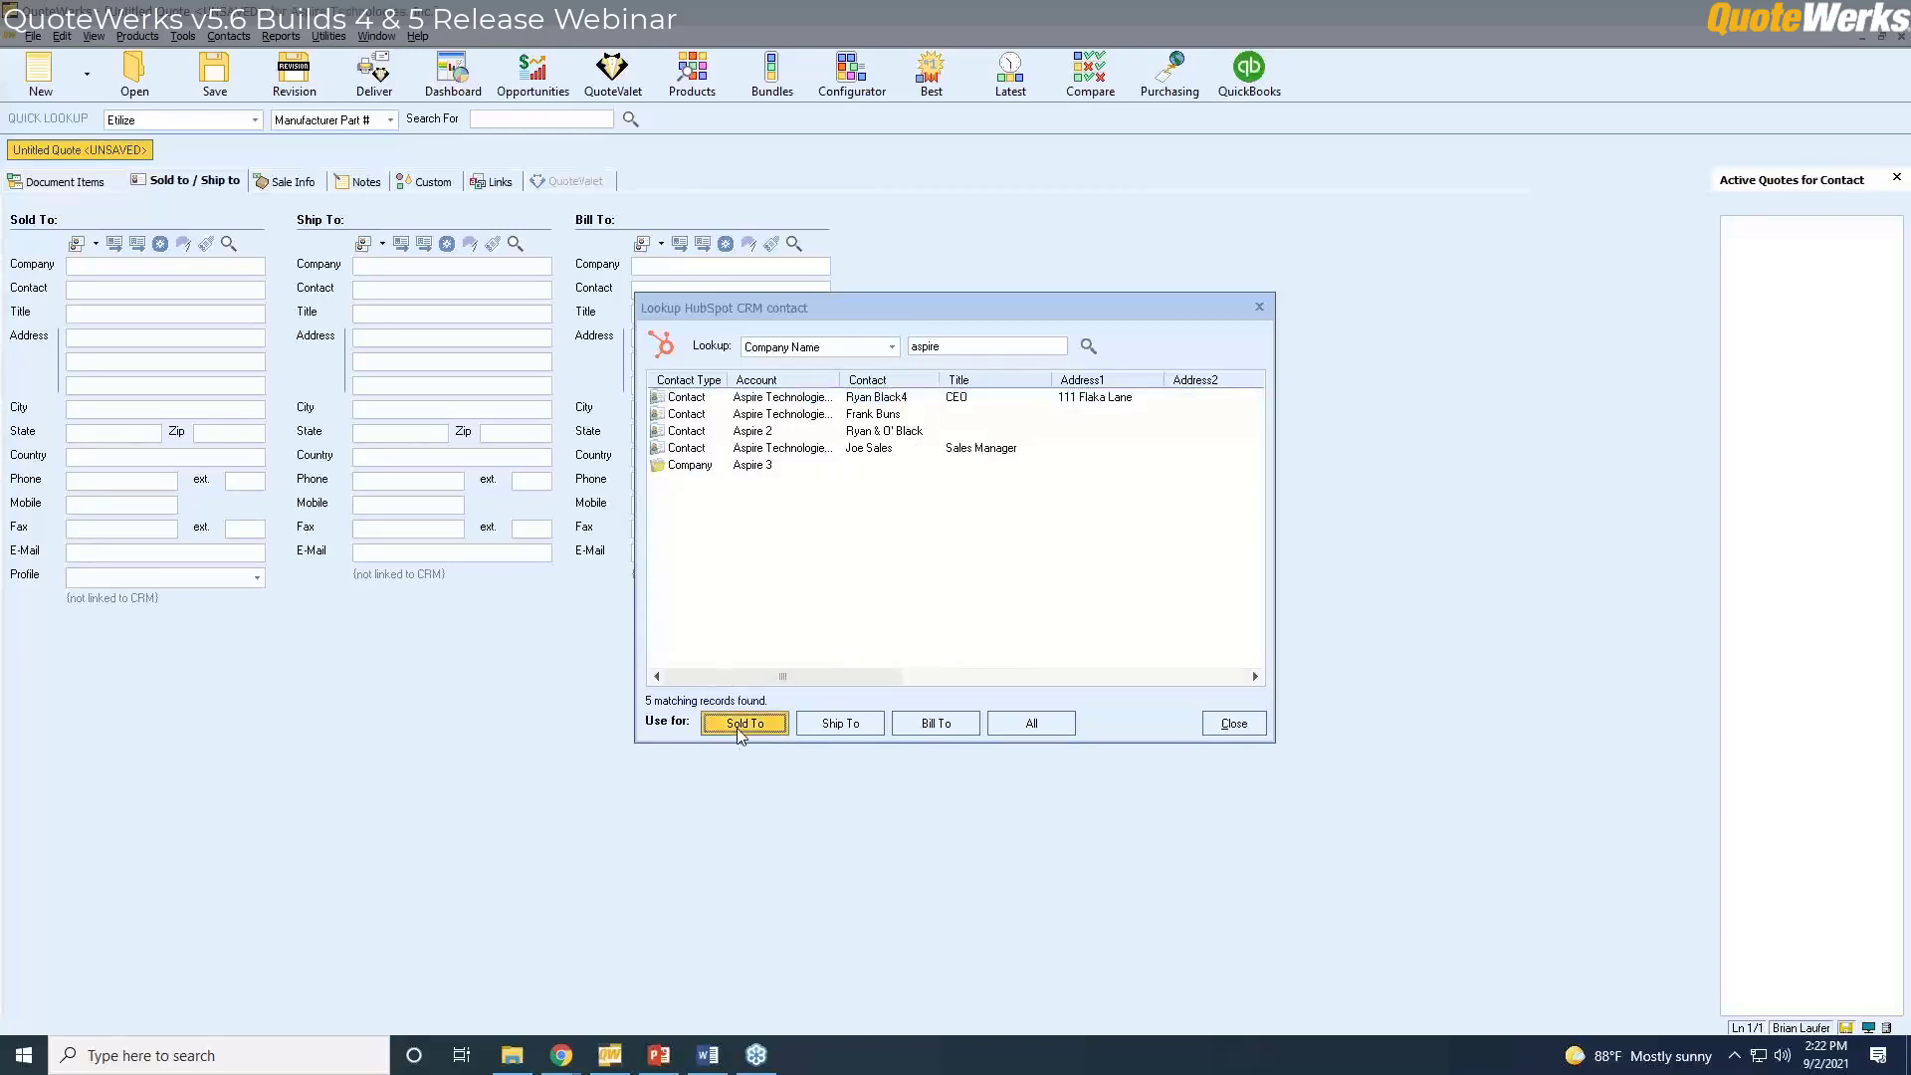
pyautogui.click(1234, 724)
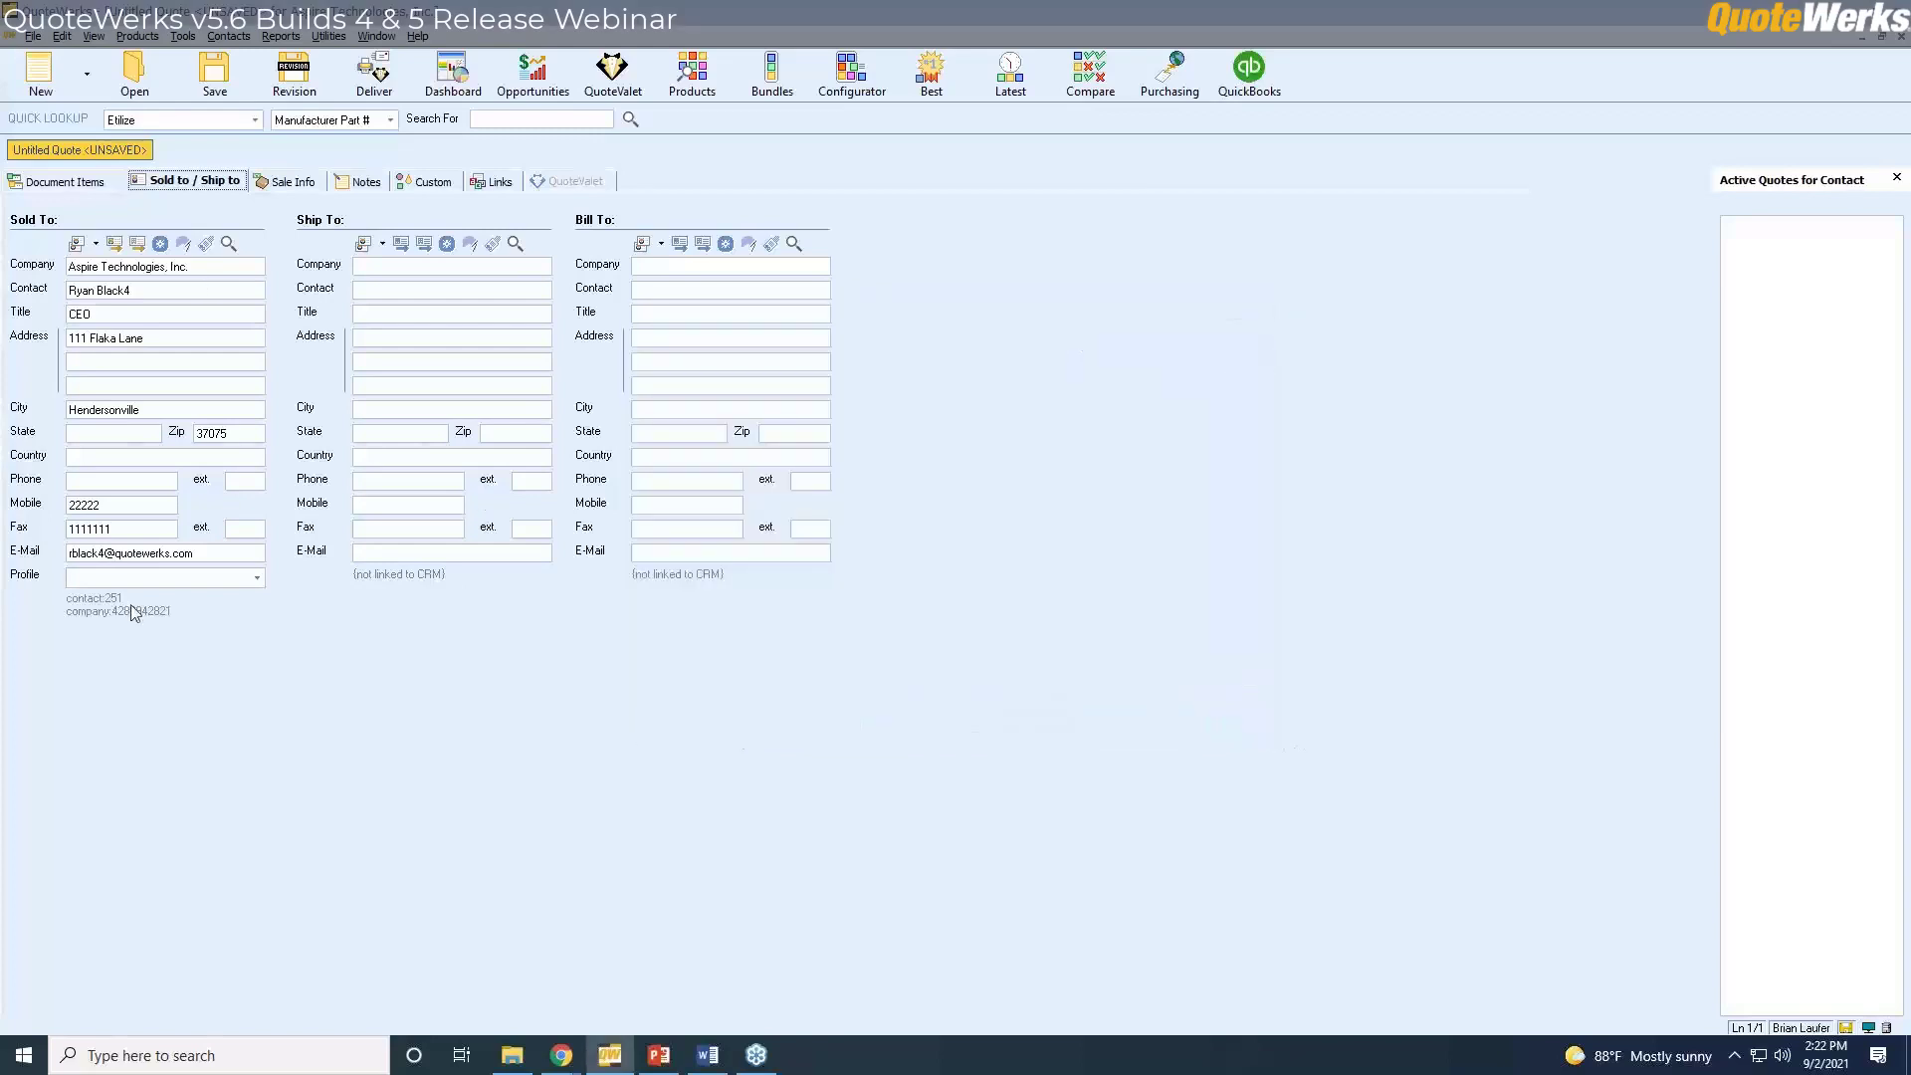
pyautogui.moveTo(110, 610)
# Add the 20" TV products MV20FM4, CT20DC50 and PVC2081 from Our Products to the quote.
pyautogui.click(84, 183)
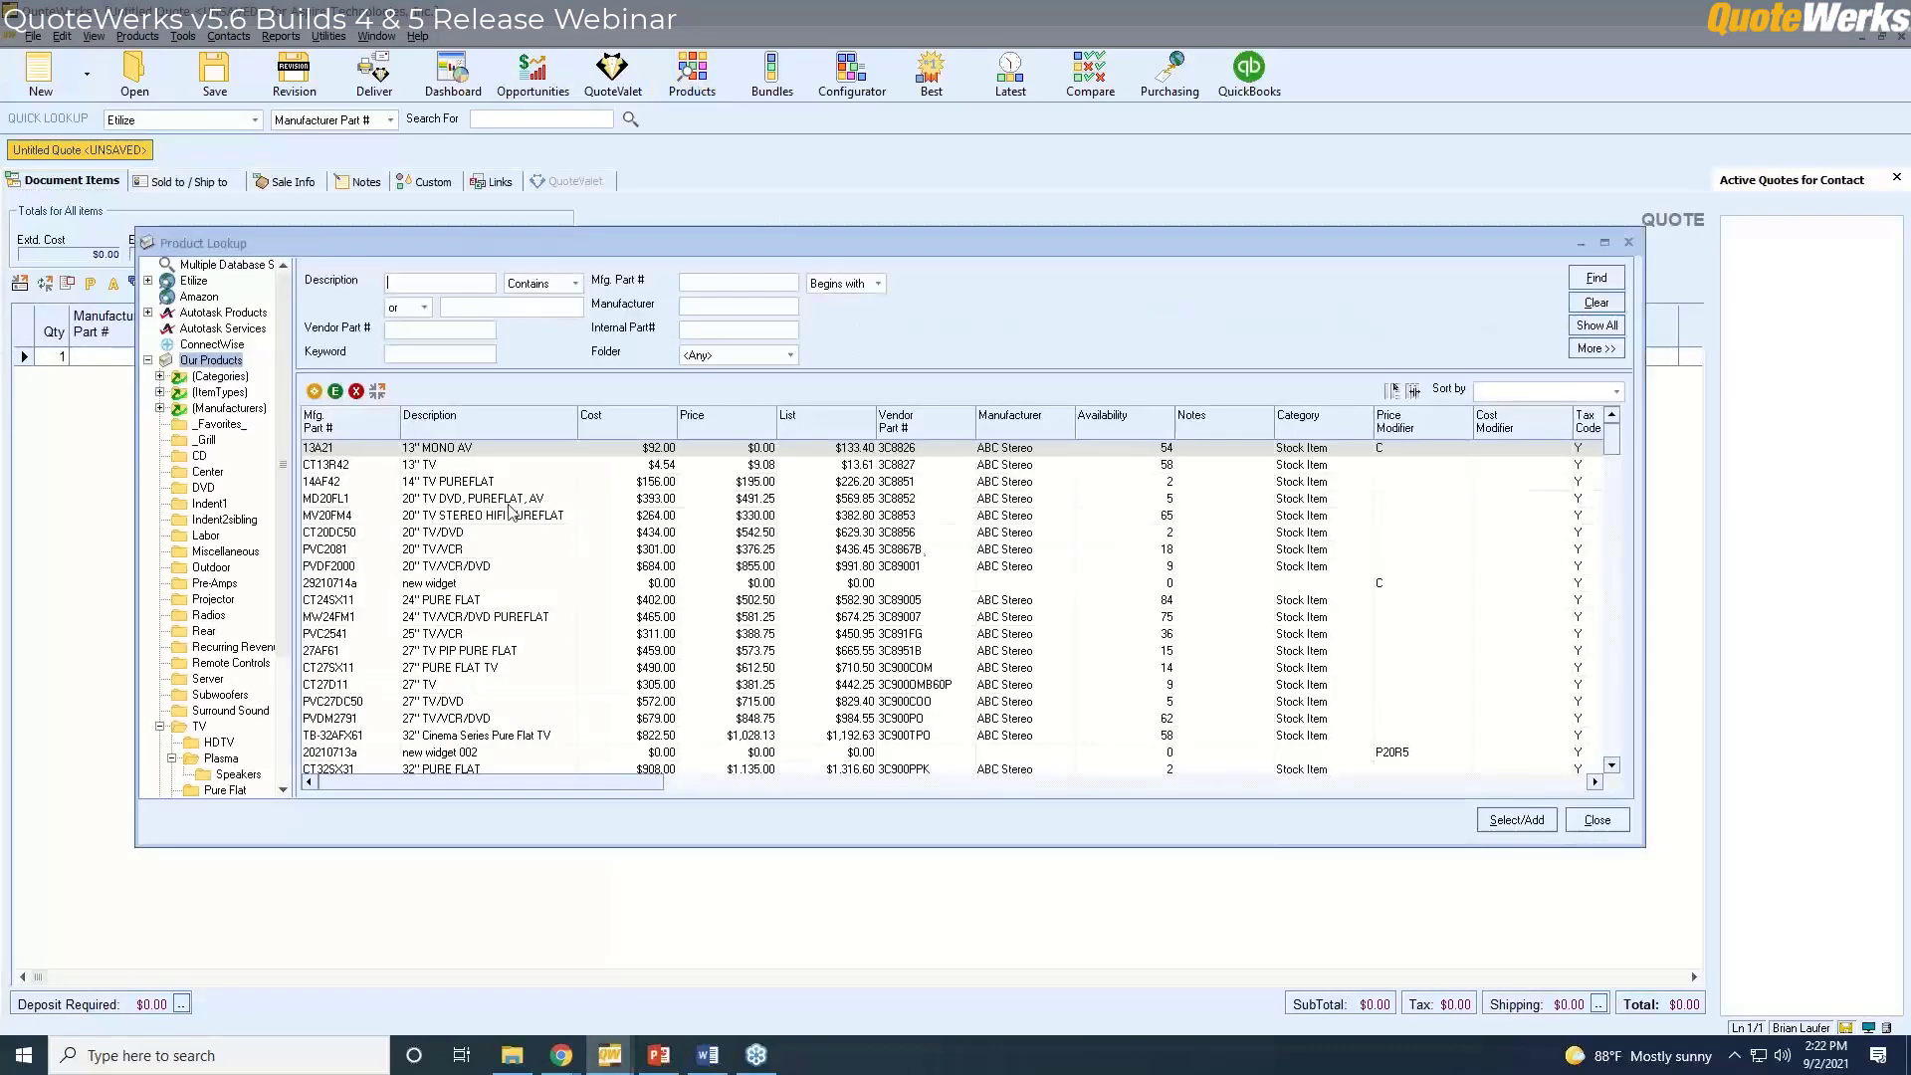
pyautogui.click(464, 511)
pyautogui.keyDown('shift'); pyautogui.click(471, 543); pyautogui.keyUp('shift')
pyautogui.rightClick(473, 551)
pyautogui.click(527, 558)
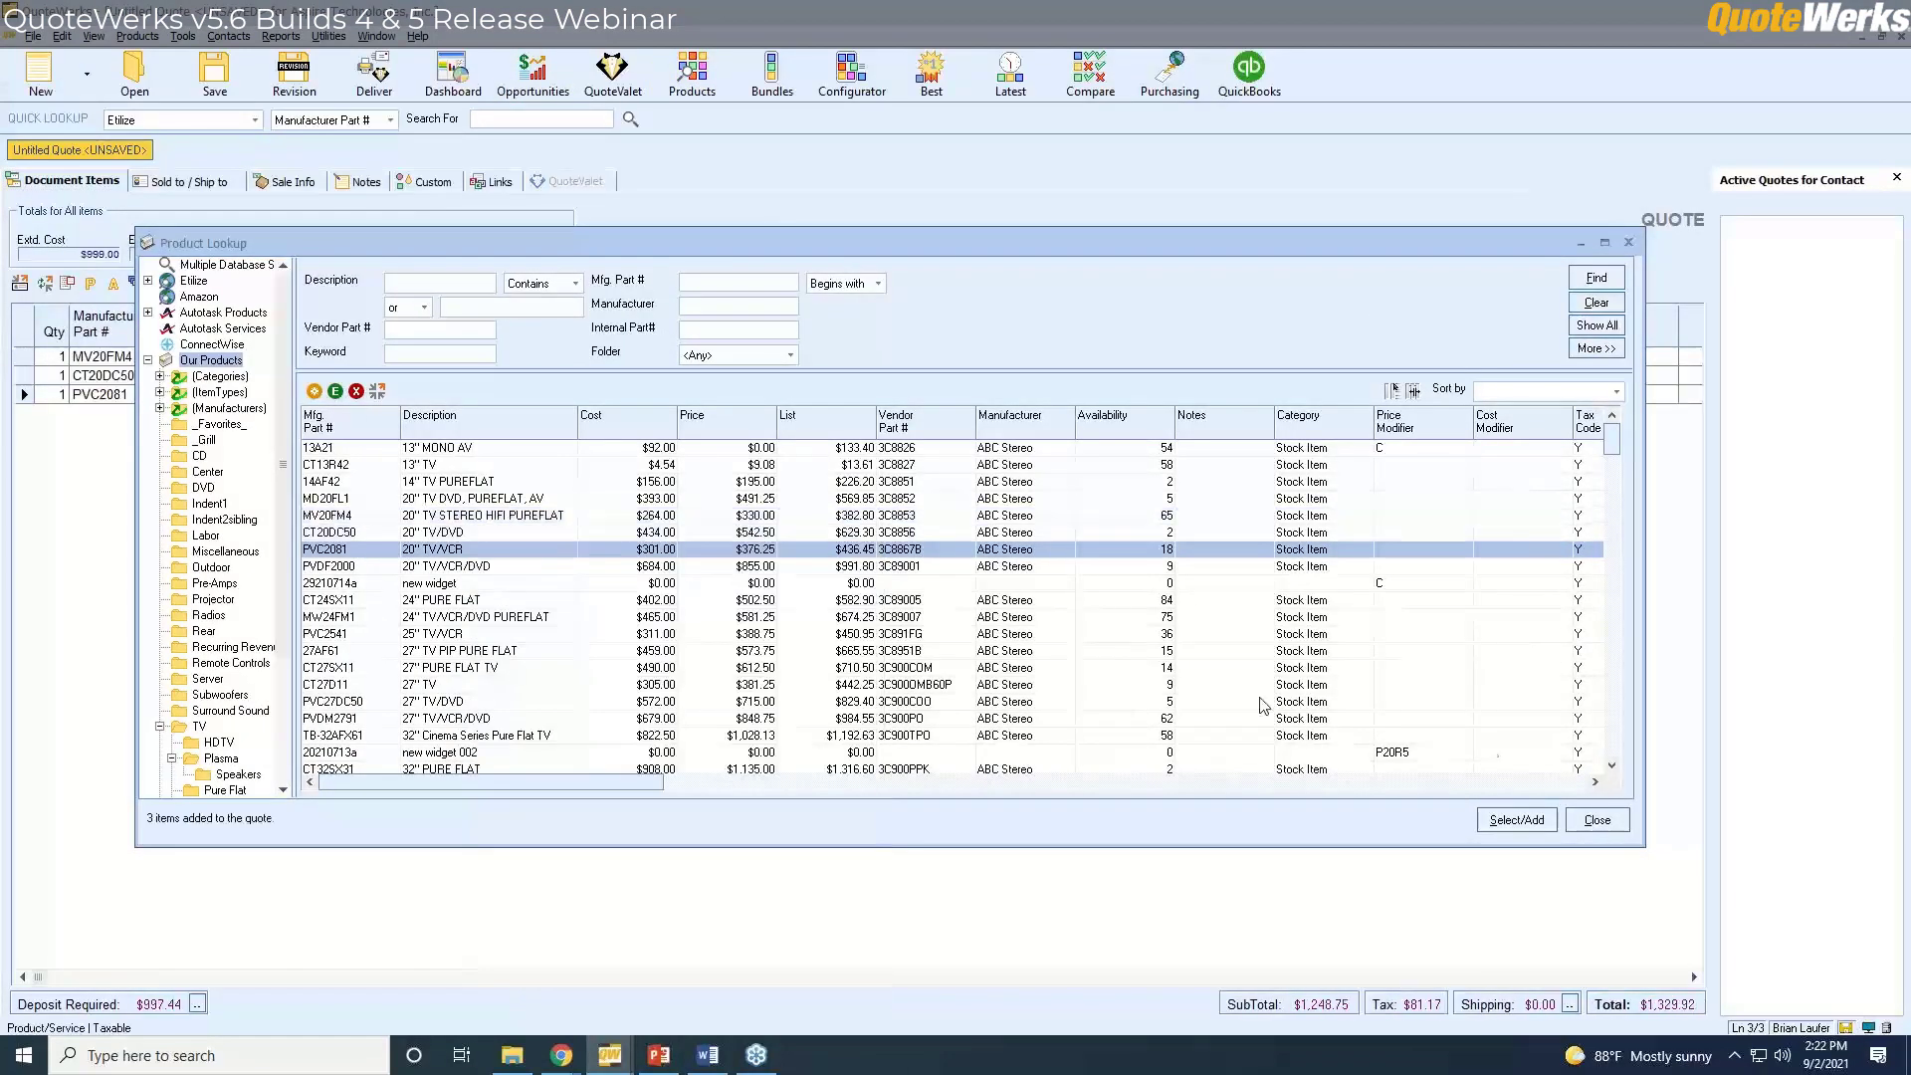
# Save the quote as "Aspire Technologies, Inc. - New Deal" with a HubSpot deal but without a new linked document.
pyautogui.click(214, 75)
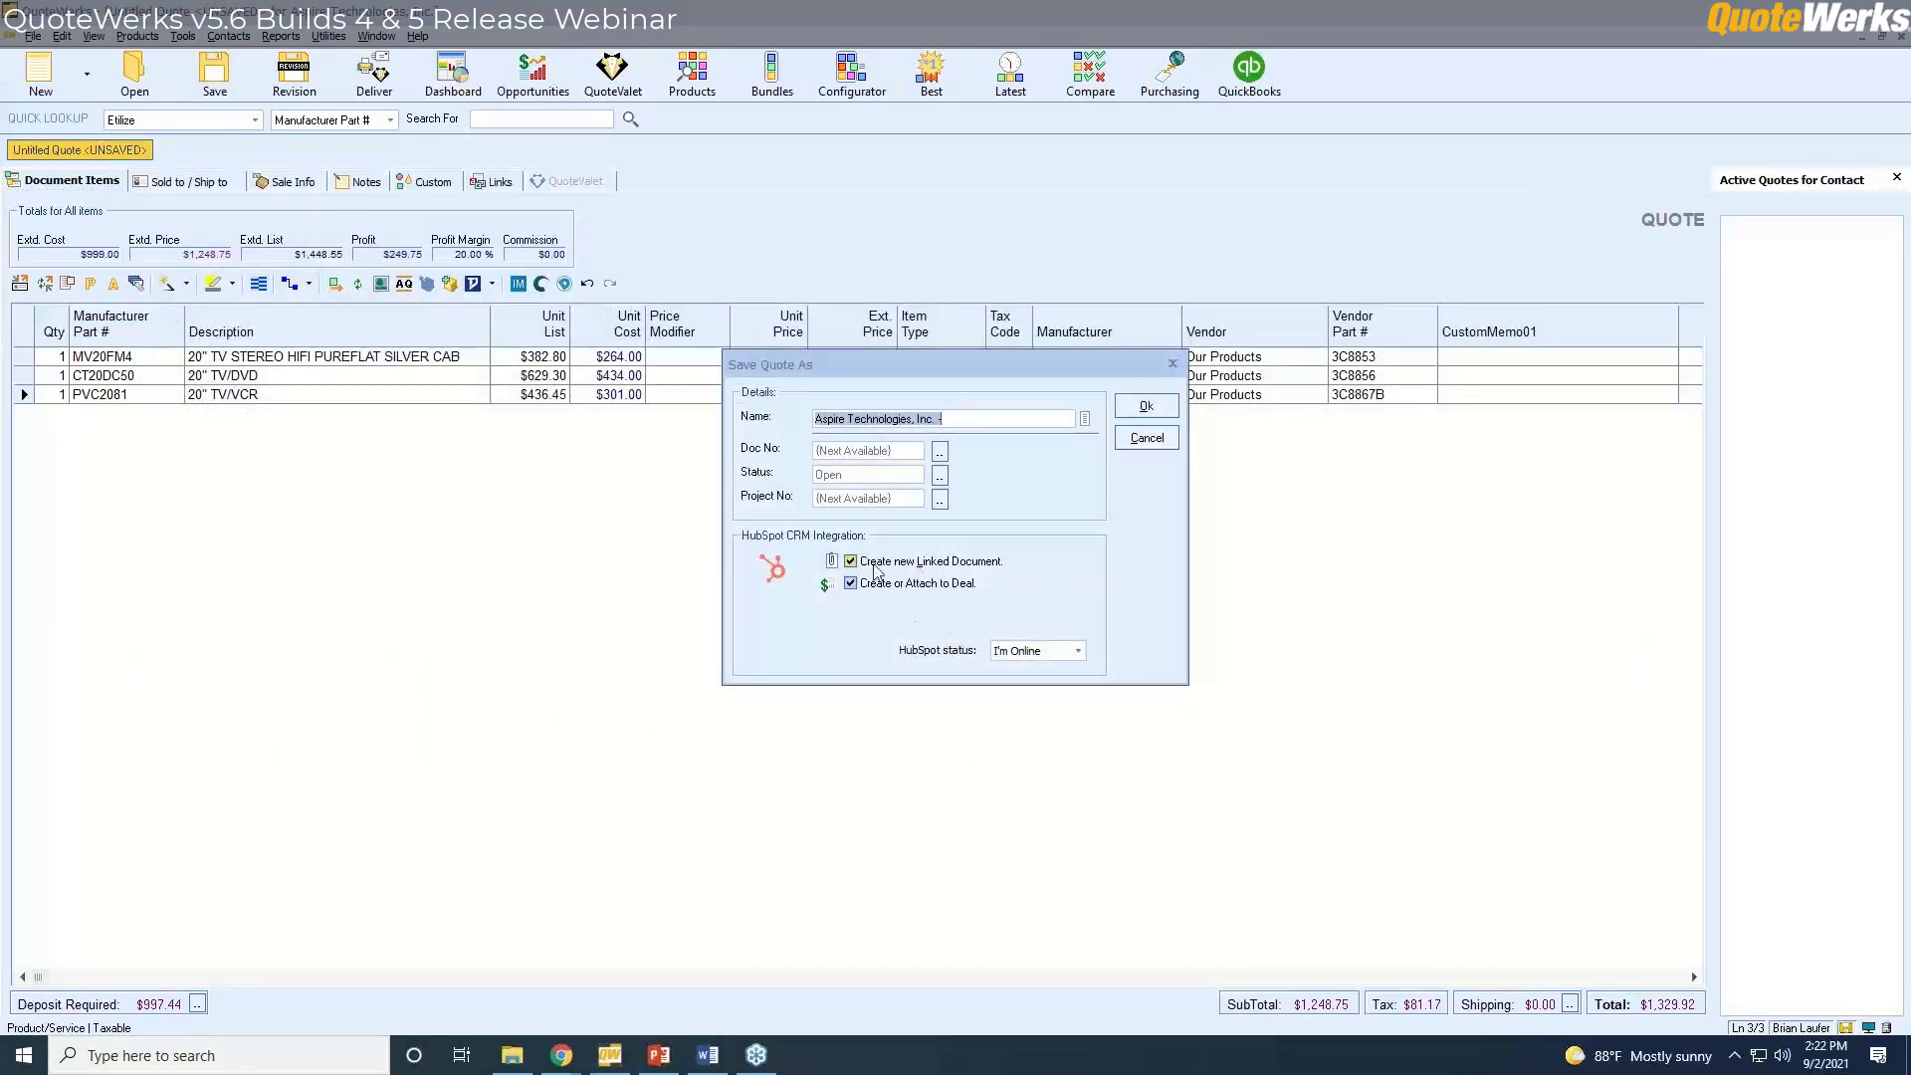
pyautogui.click(882, 563)
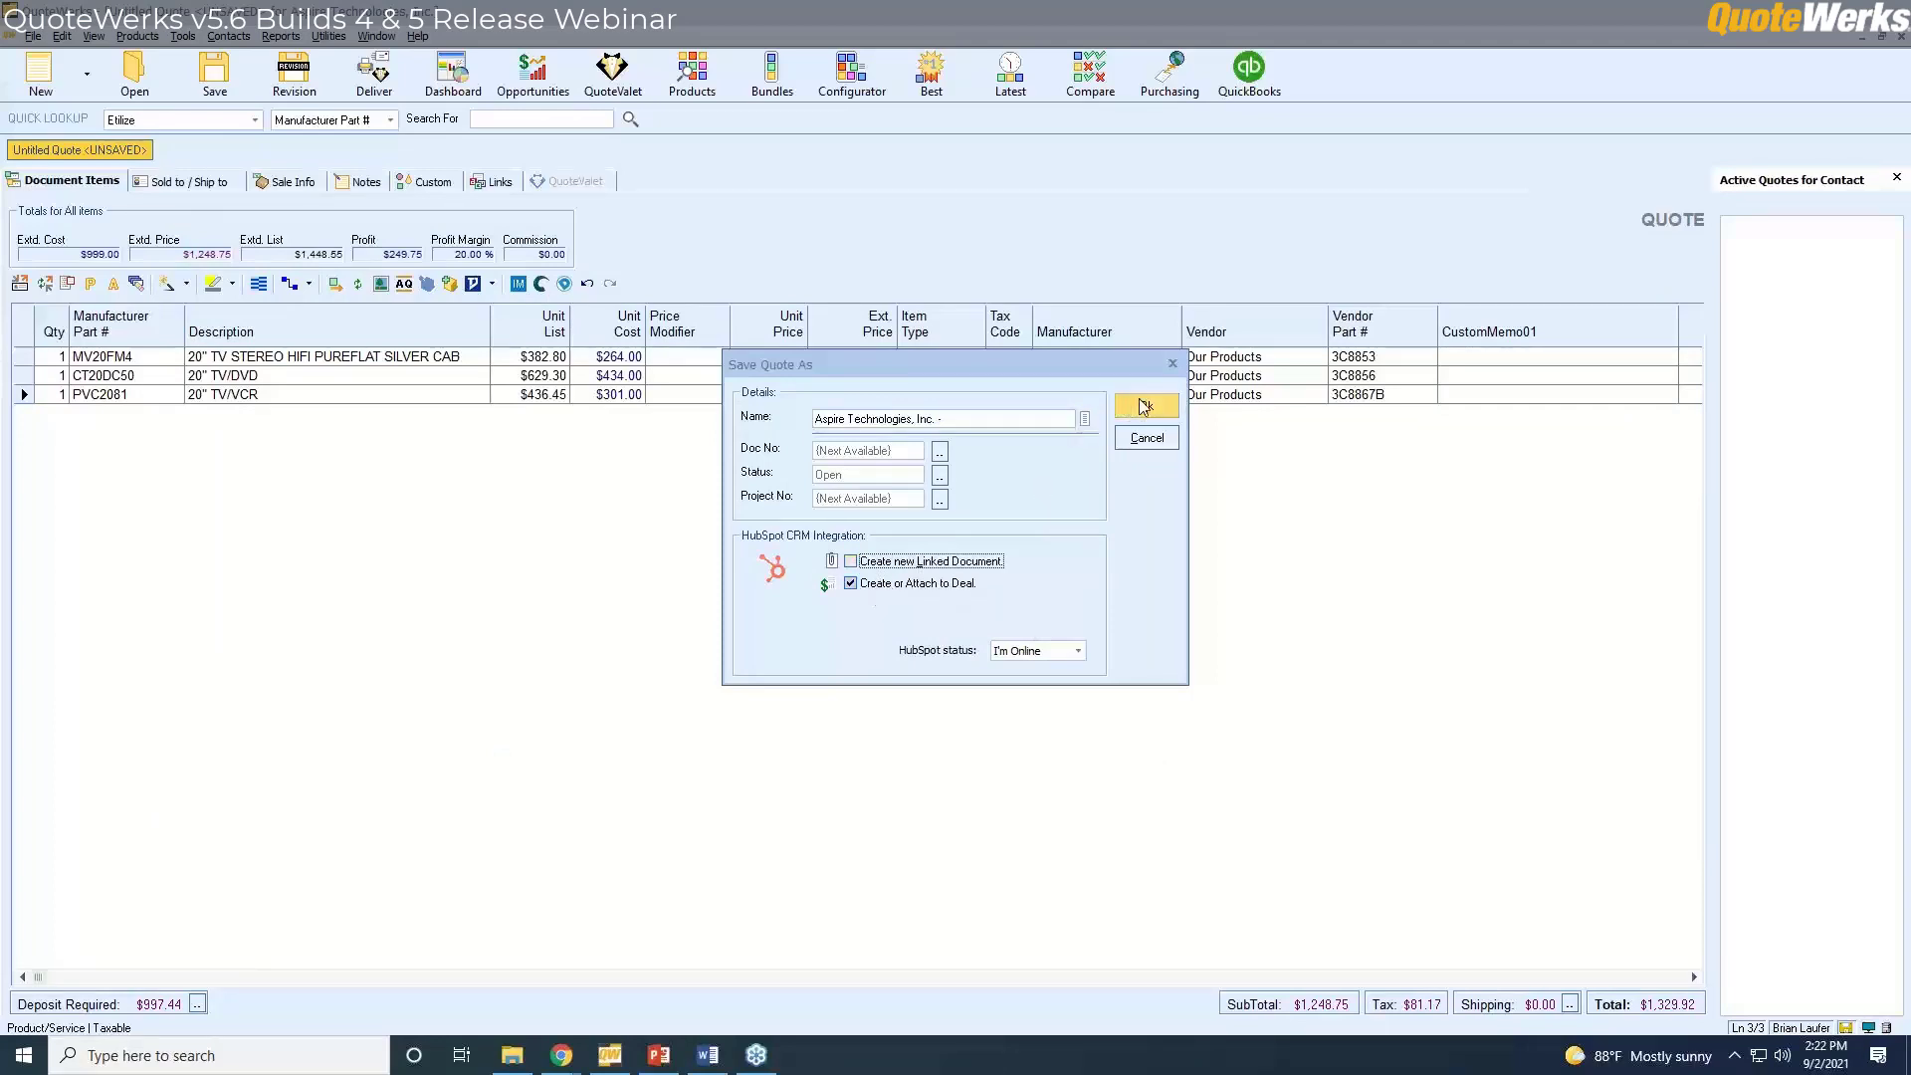
pyautogui.click(1012, 414)
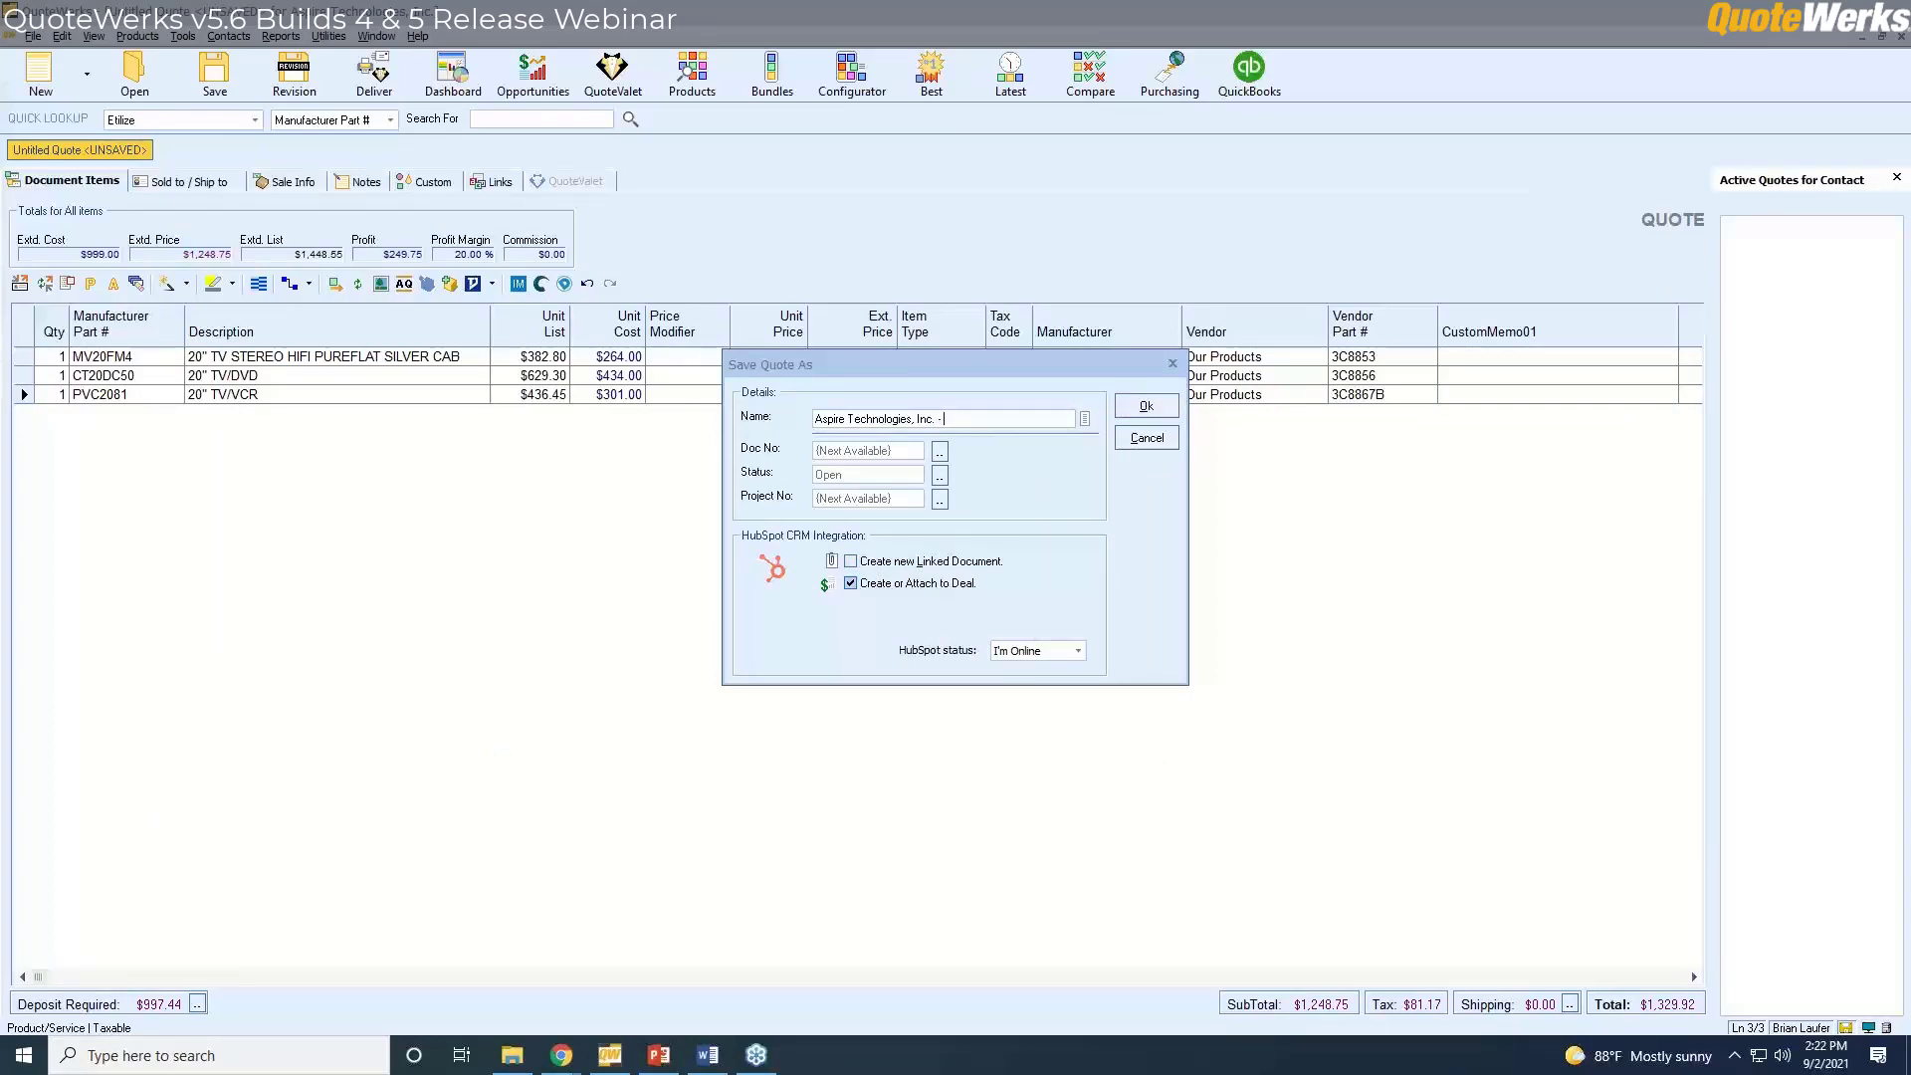
pyautogui.press('Return')
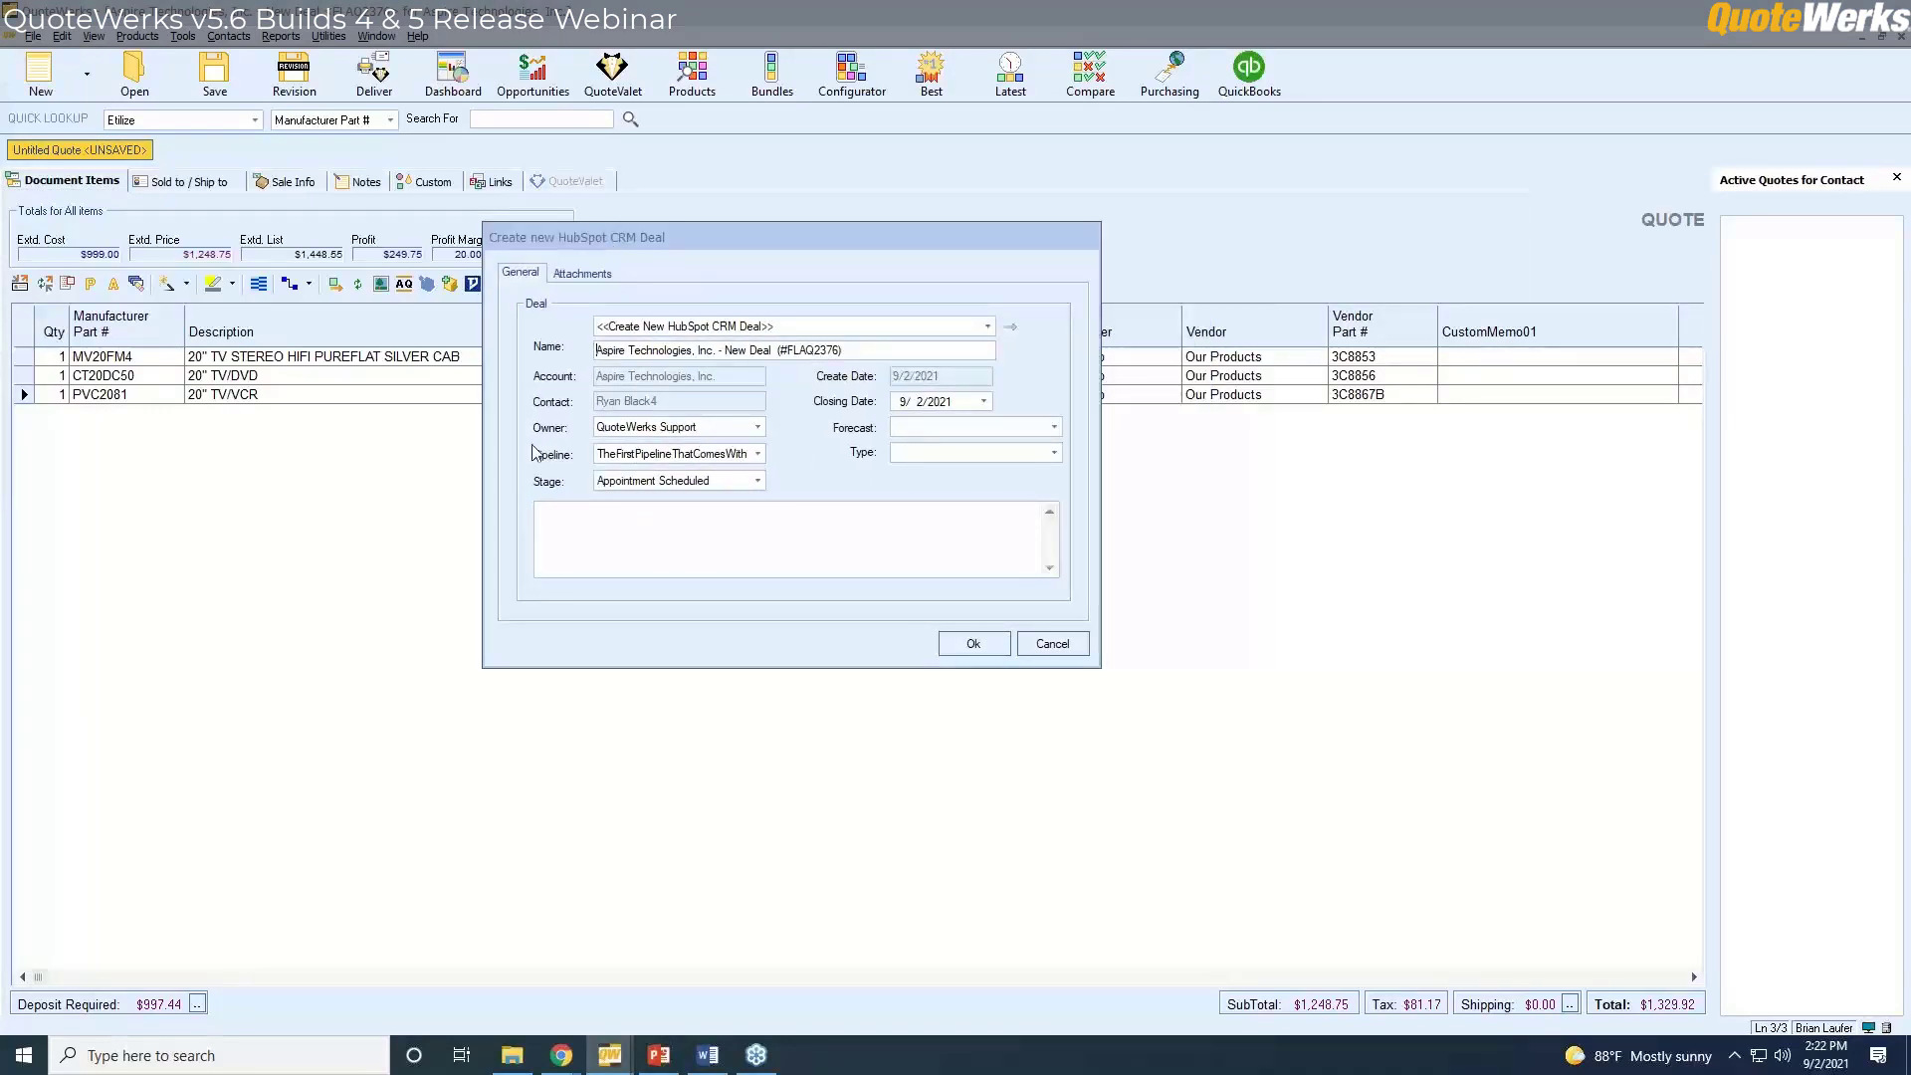
# Assign the new HubSpot deal to SecondPipeline and create it.
pyautogui.click(714, 453)
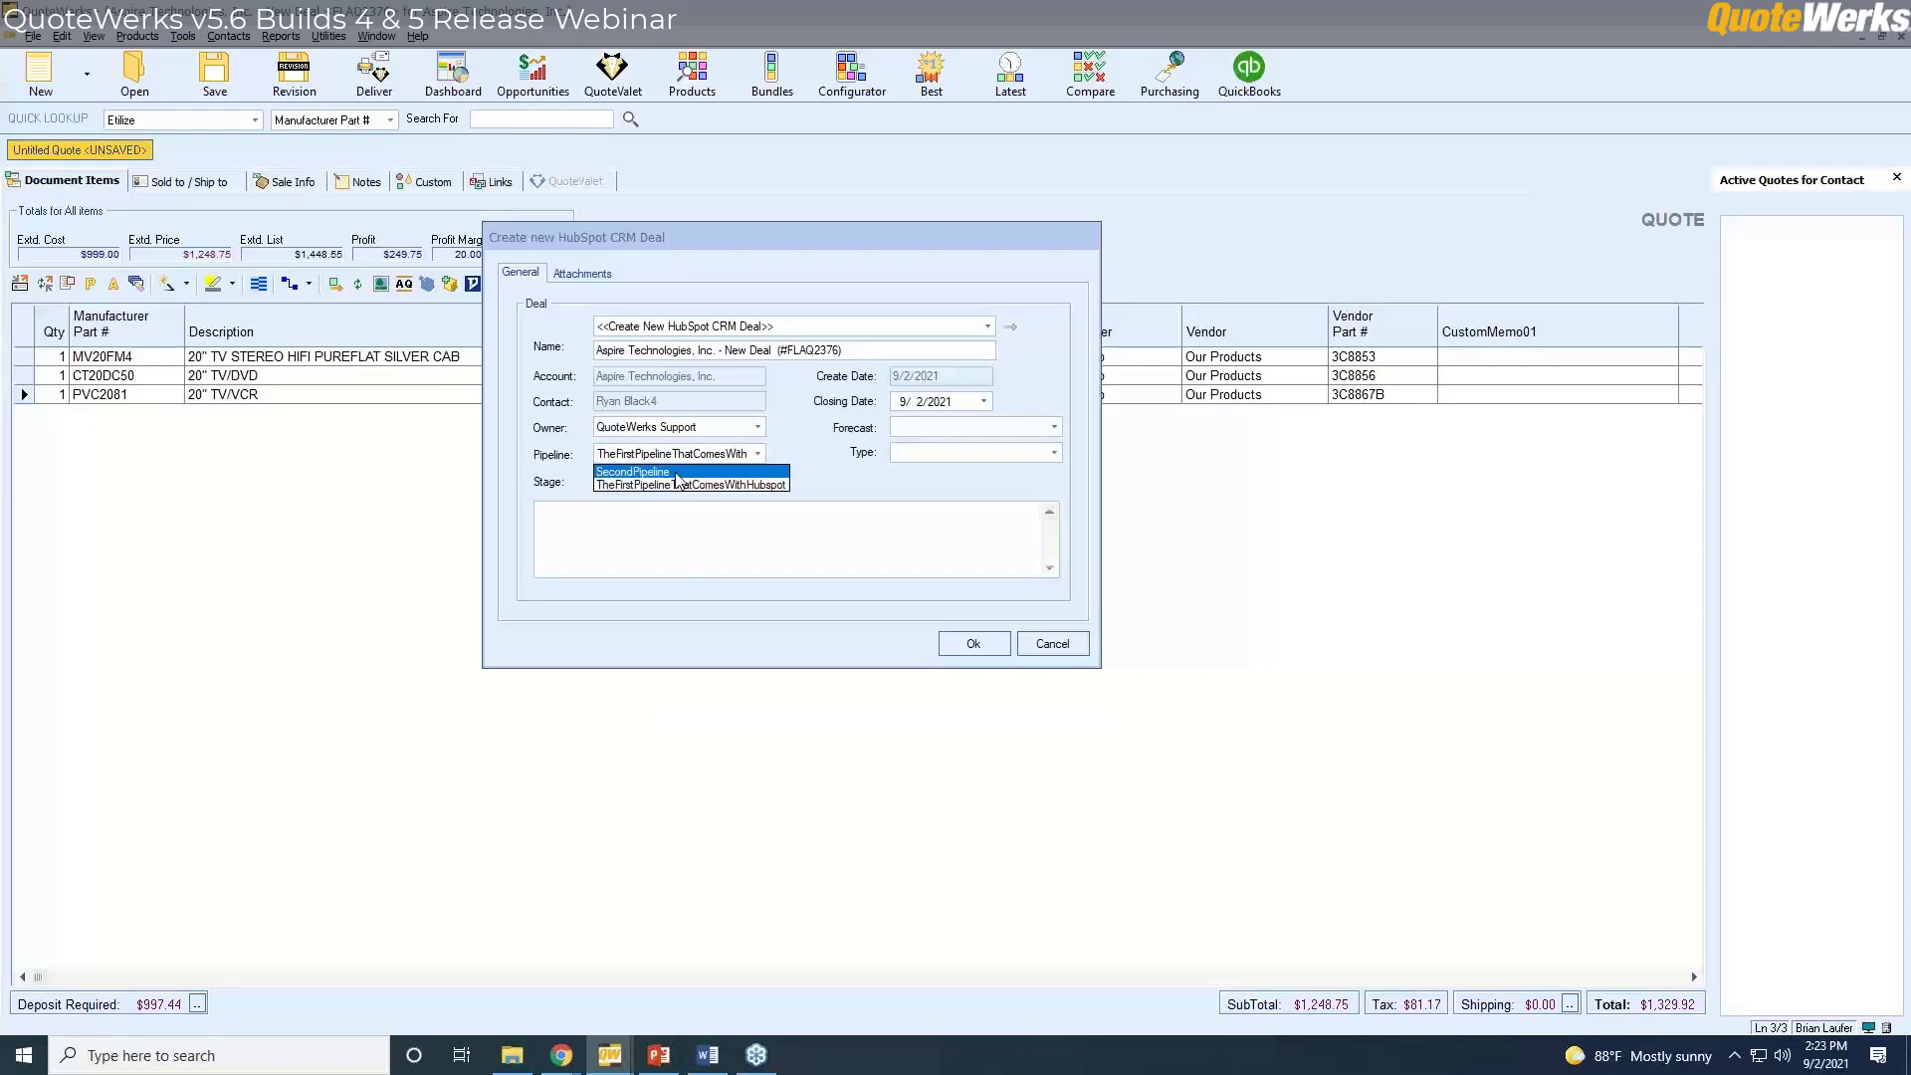
pyautogui.click(676, 474)
pyautogui.click(976, 648)
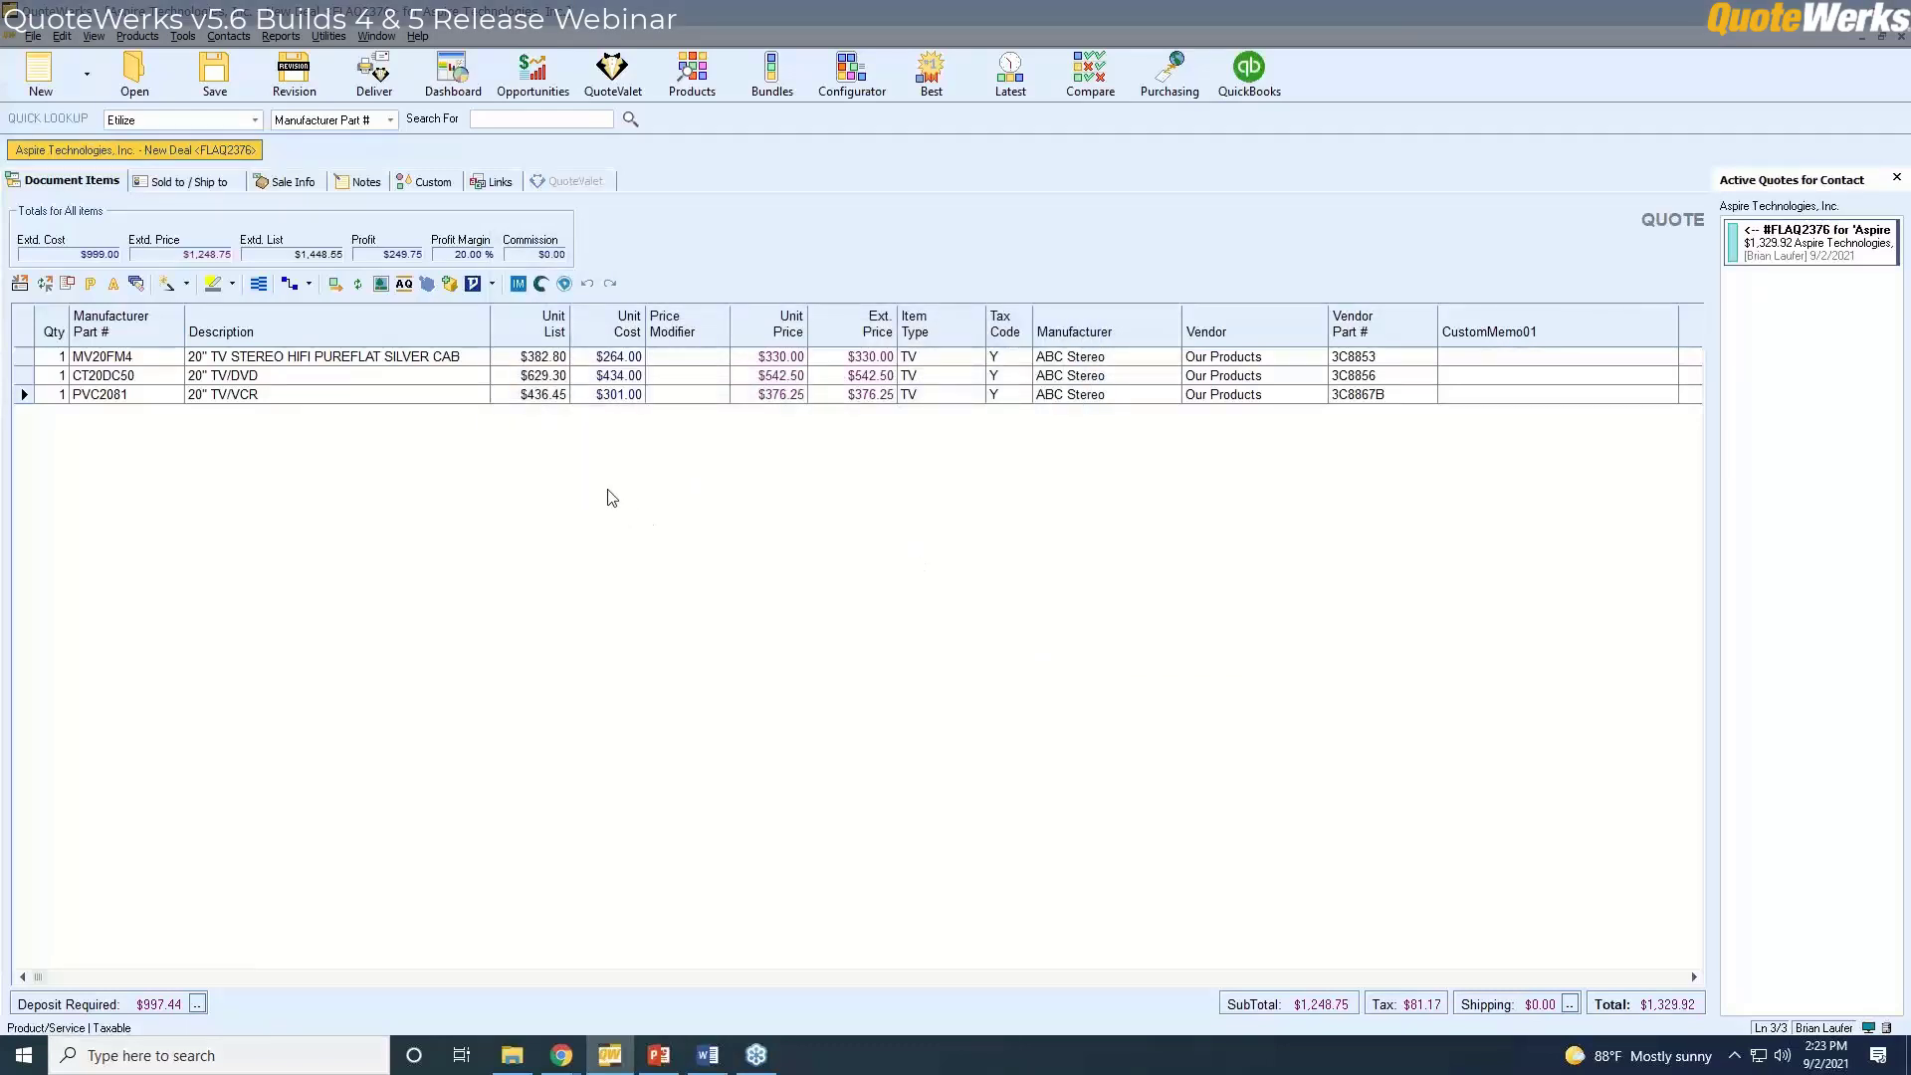
# Open the quote's linked deal in HubSpot CRM to check its pipeline, and return to QuoteWerks.
pyautogui.click(495, 182)
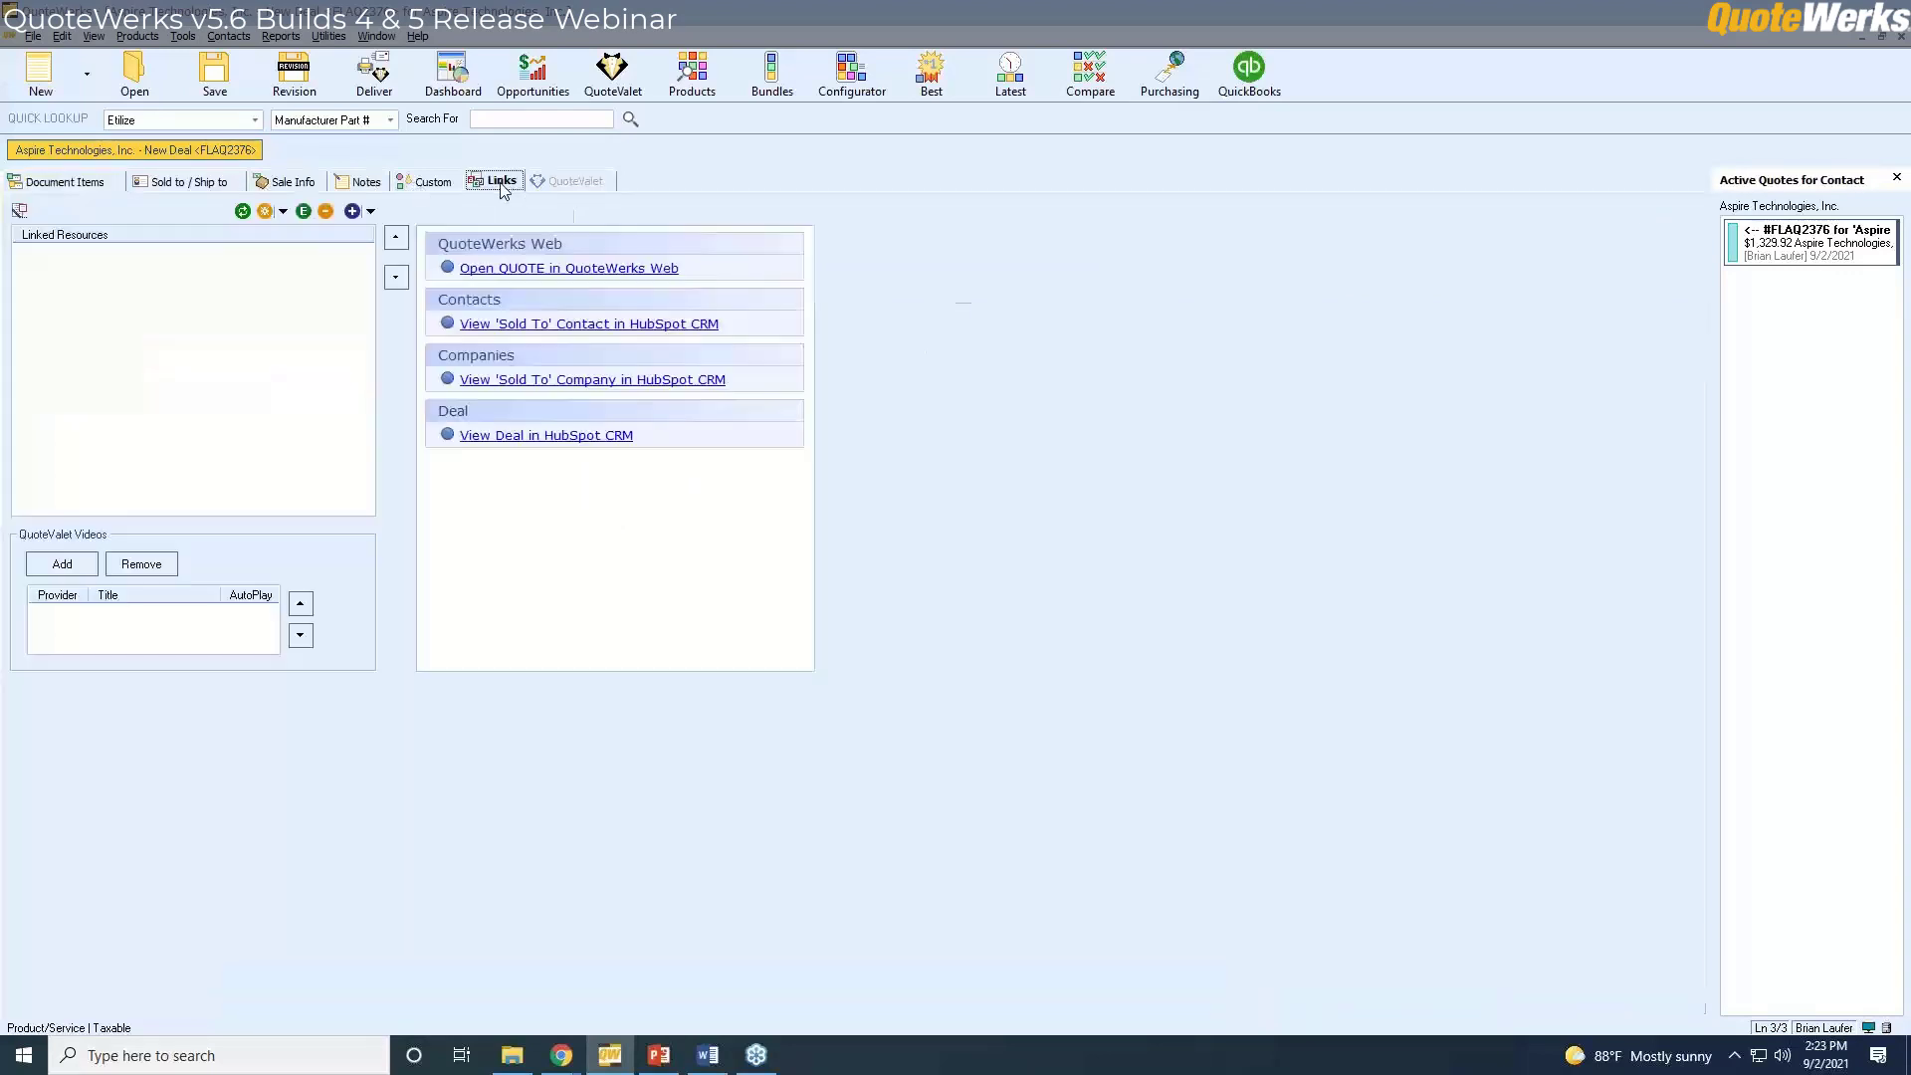
pyautogui.click(537, 436)
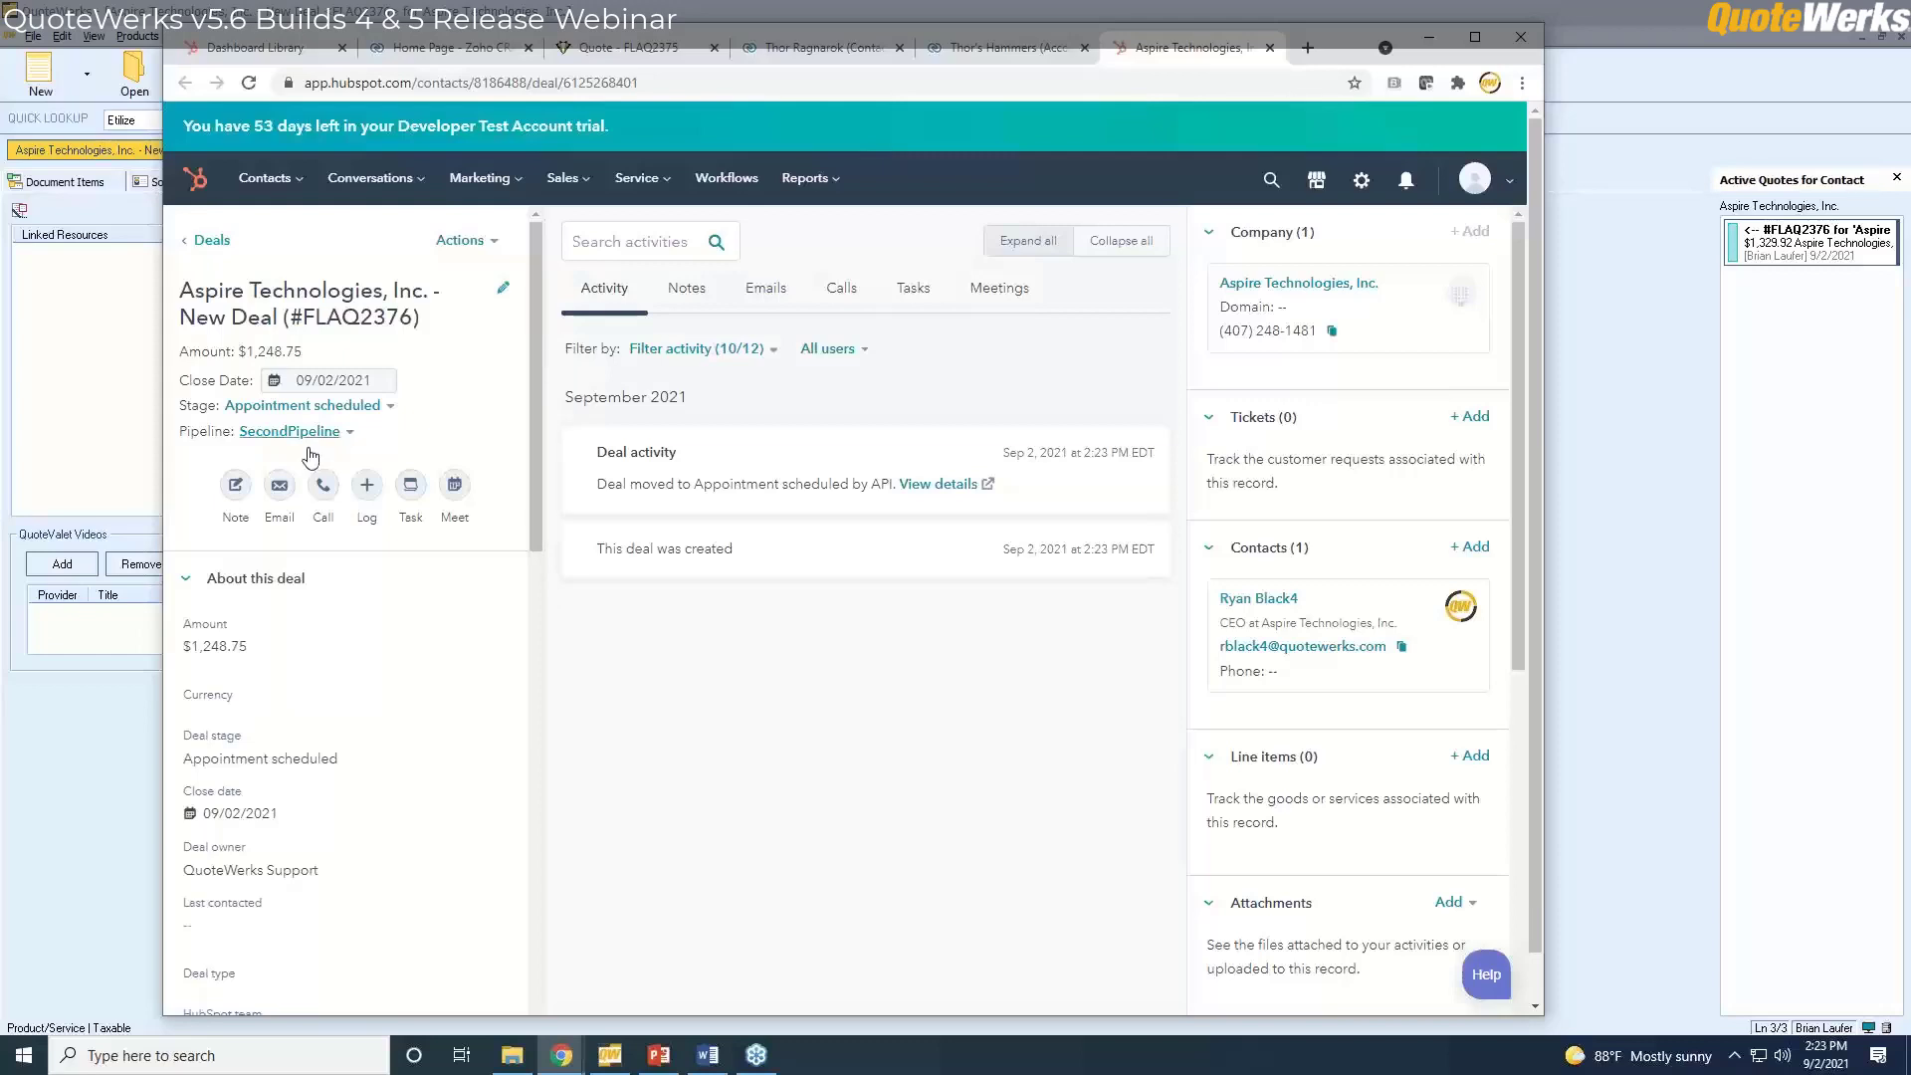
pyautogui.click(62, 390)
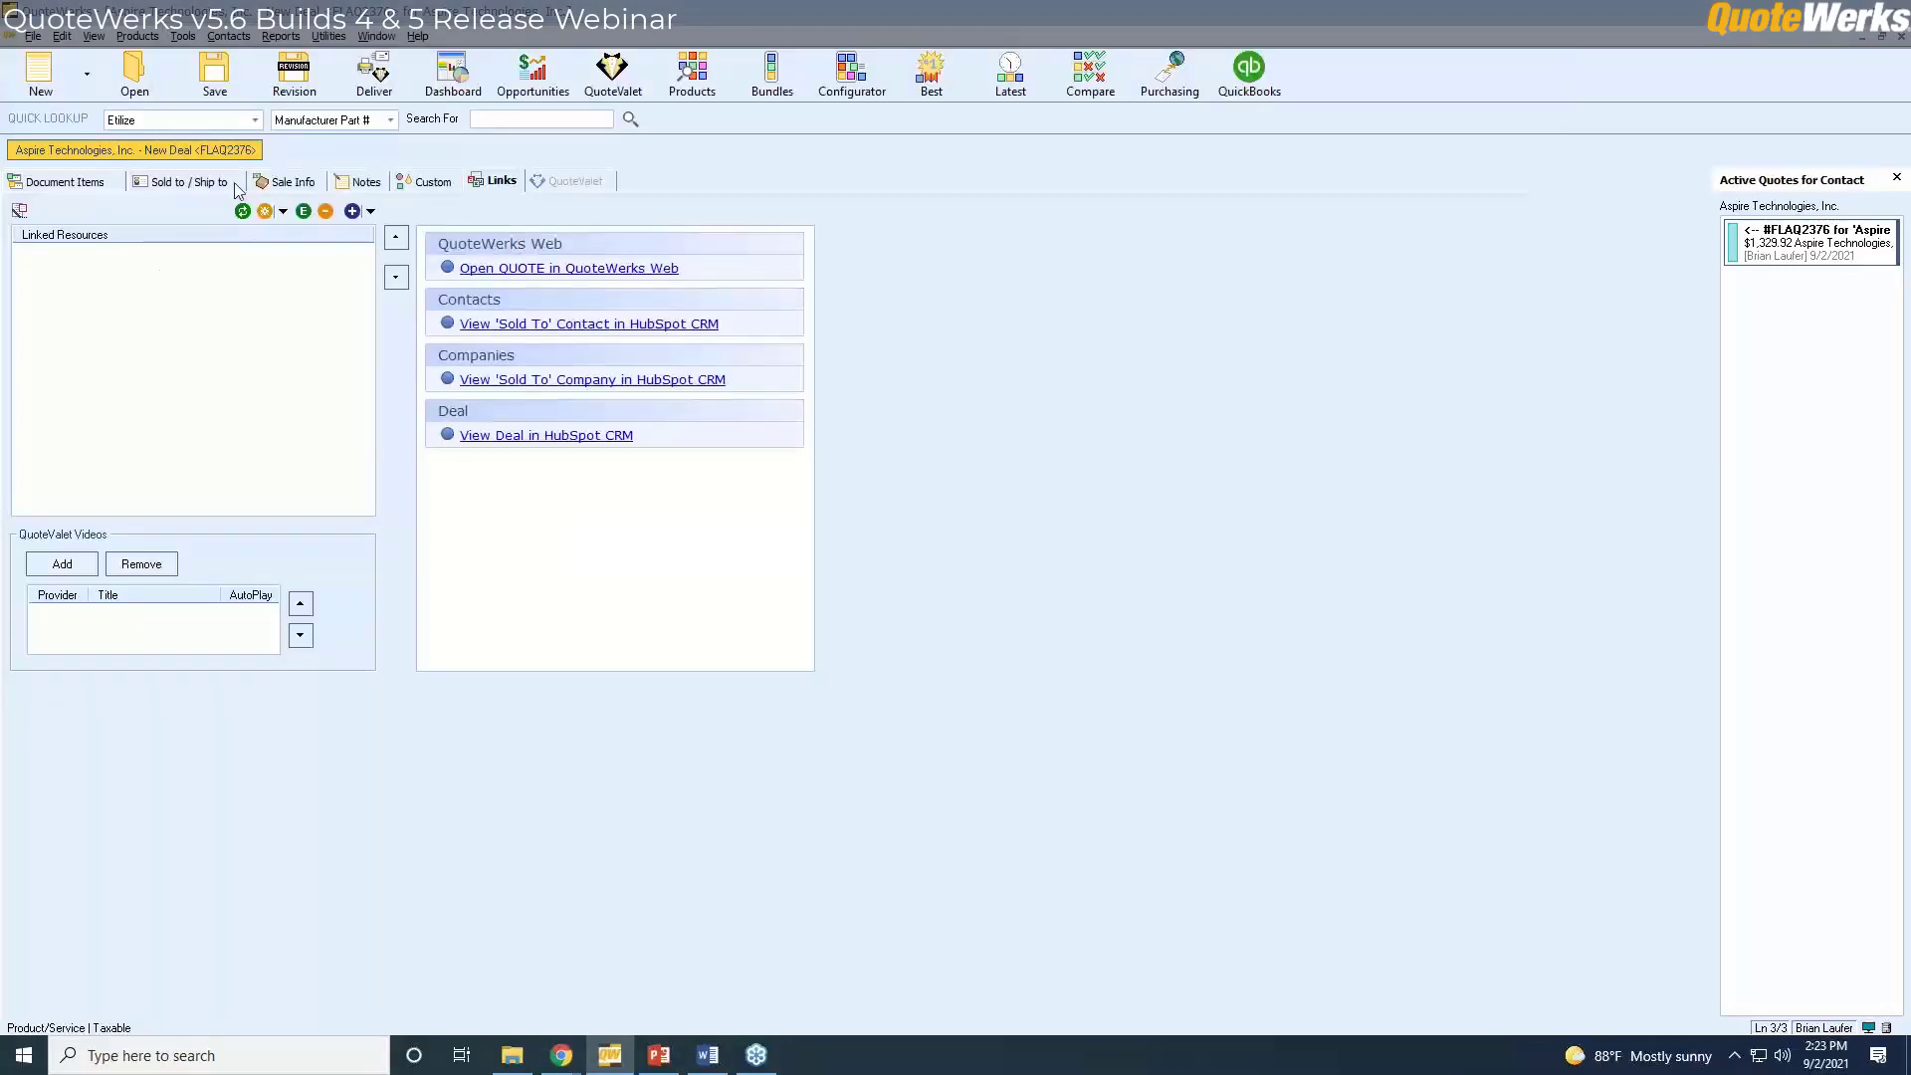
# Enter "Webinar Company" as the Ship To company and "New SalesPerson" as its contact.
pyautogui.click(95, 187)
pyautogui.click(173, 189)
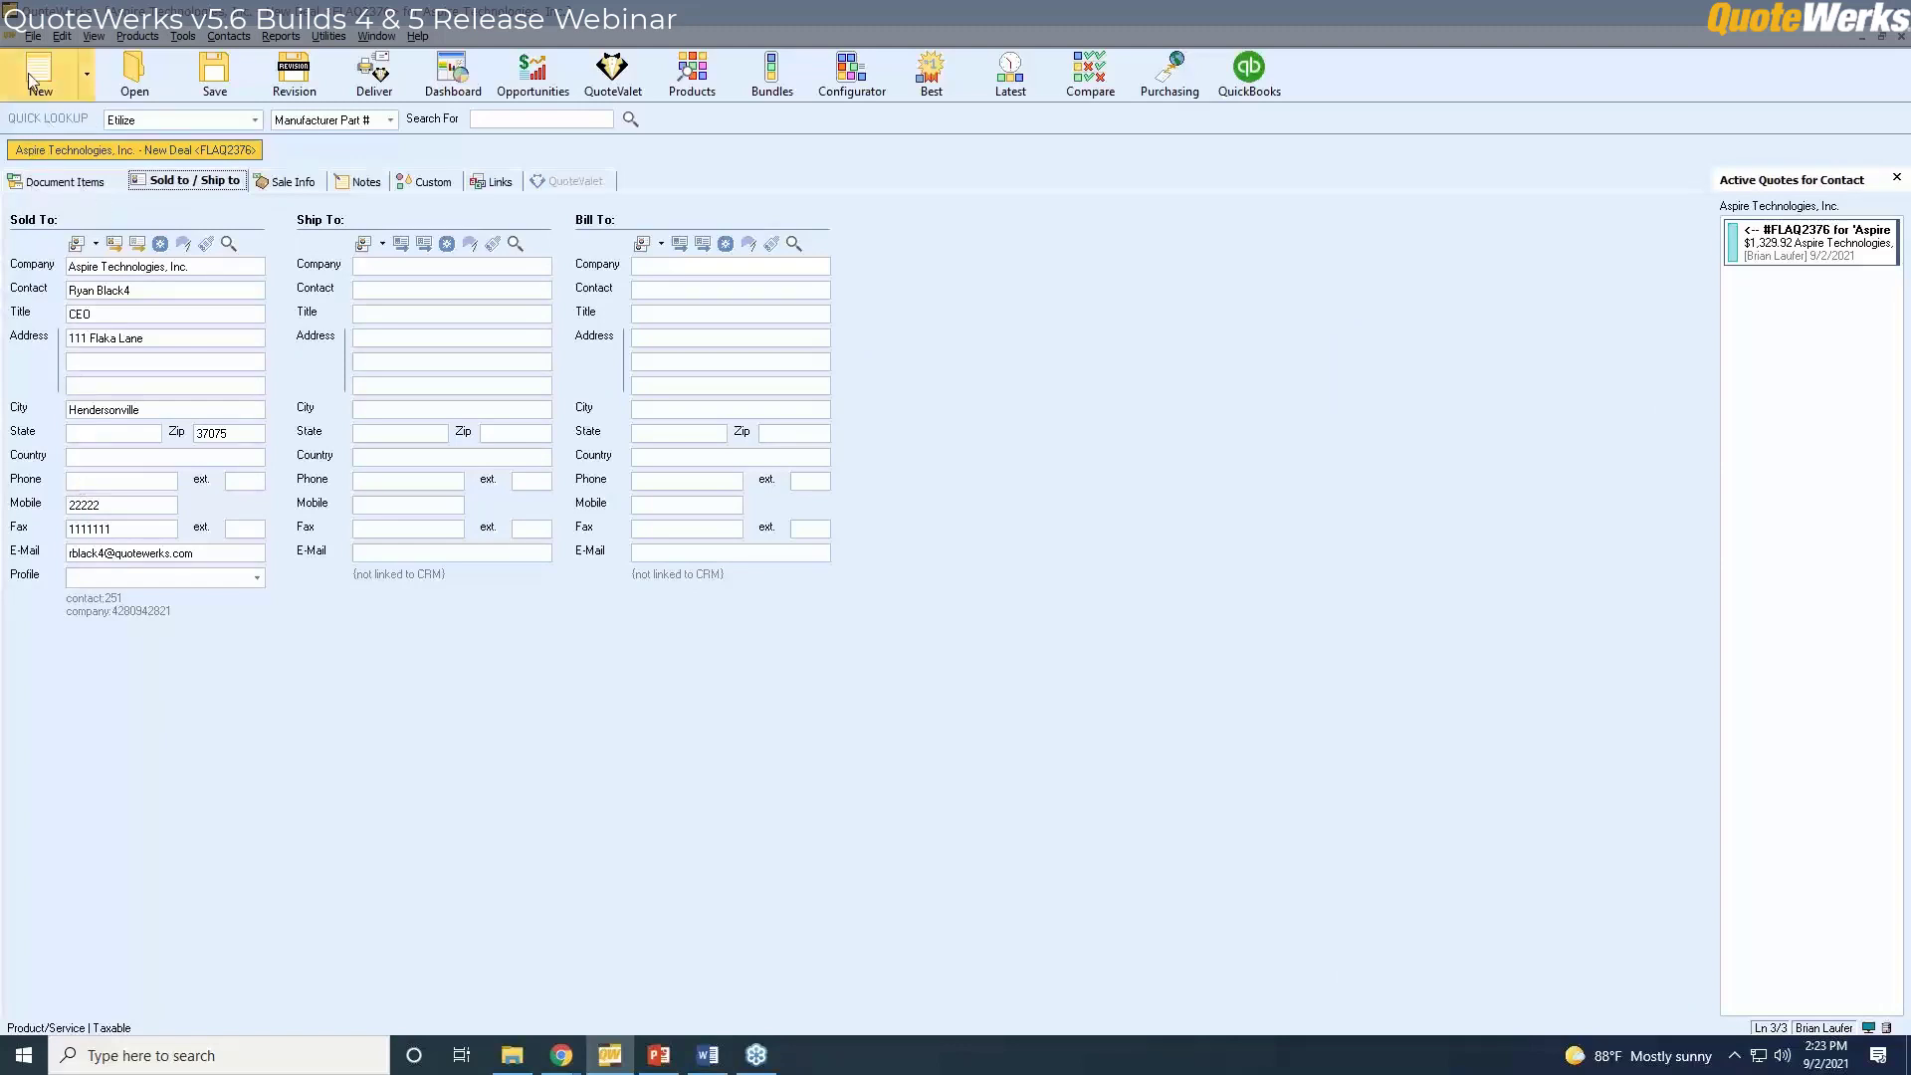
pyautogui.click(409, 266)
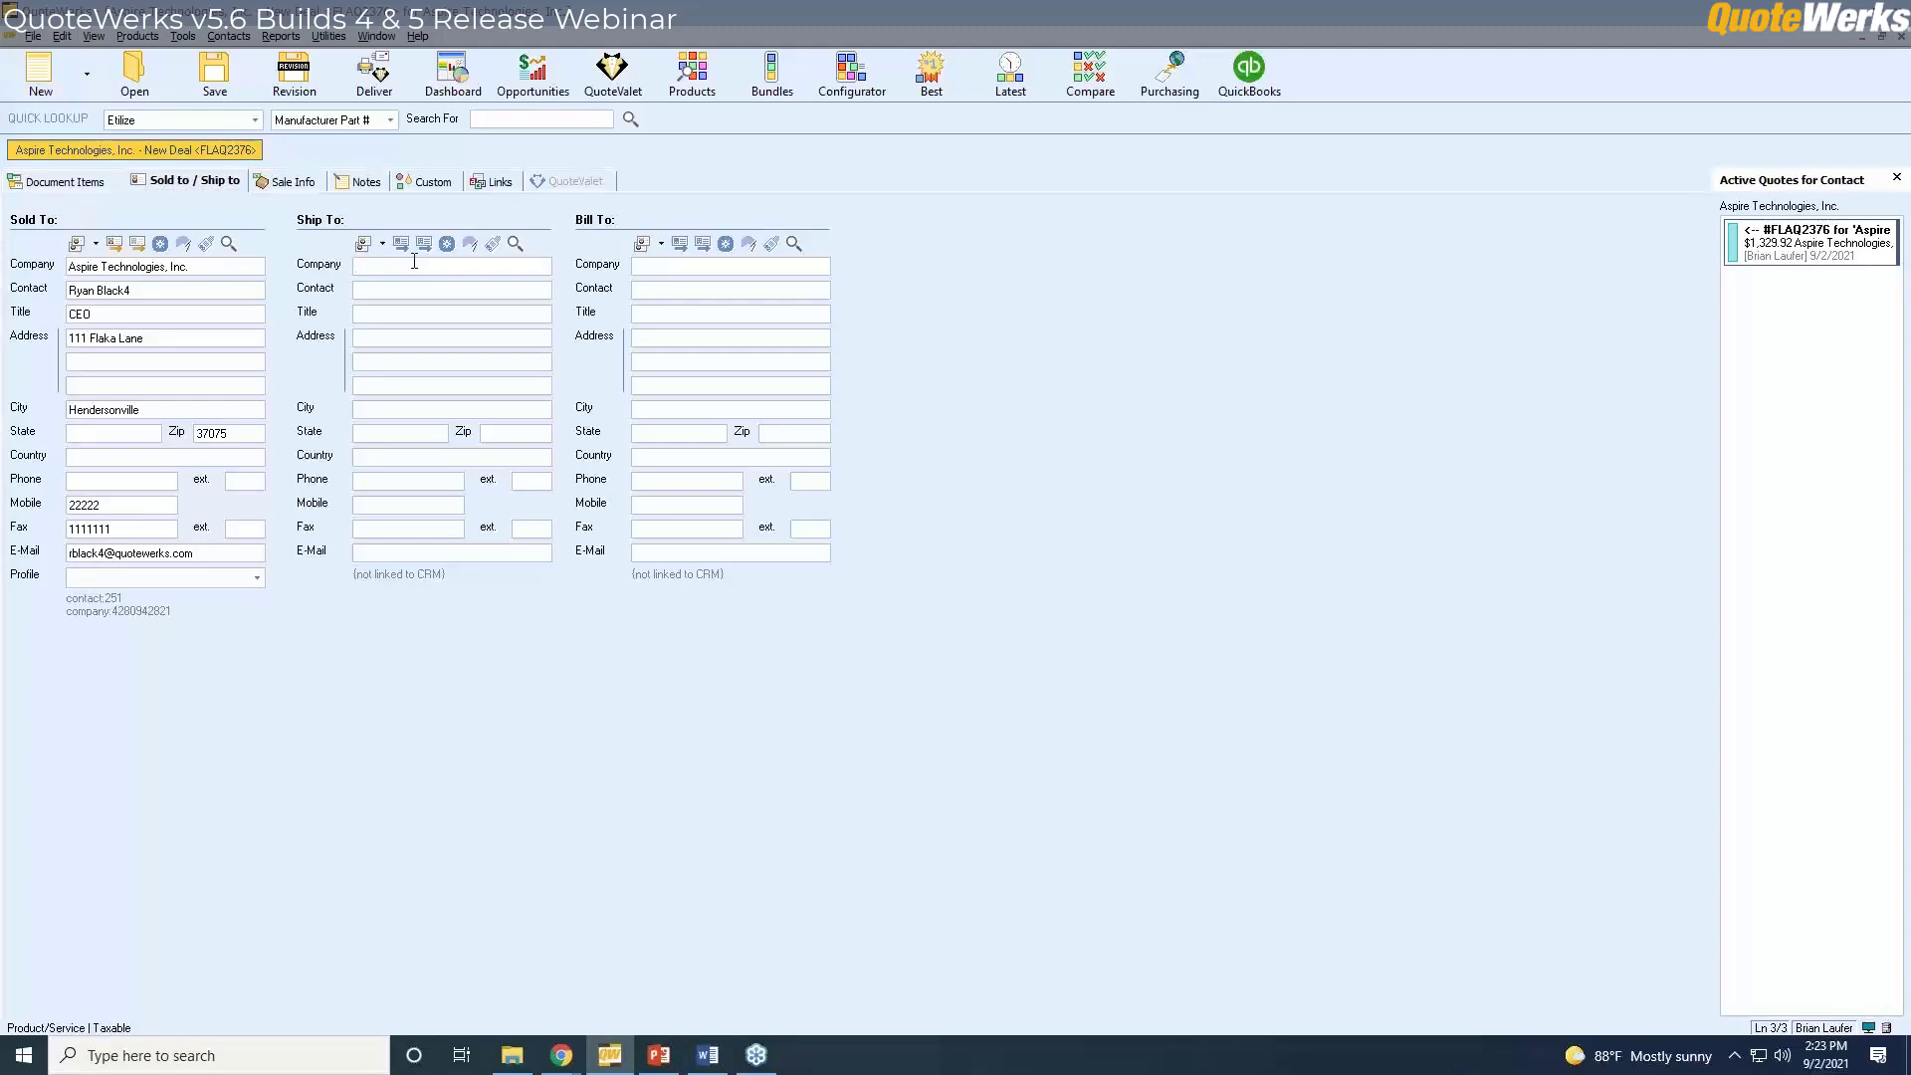
pyautogui.write('Dem')
pyautogui.press('BackSpace')
pyautogui.press('BackSpace')
pyautogui.press('BackSpace')
pyautogui.write('Webina')
pyautogui.write('r Company')
pyautogui.write('New')
pyautogui.write(' Sales')
pyautogui.write('Person')
# Create the Ship To contact and company in HubSpot CRM, view the new contact there, and return to QuoteWerks.
pyautogui.click(448, 245)
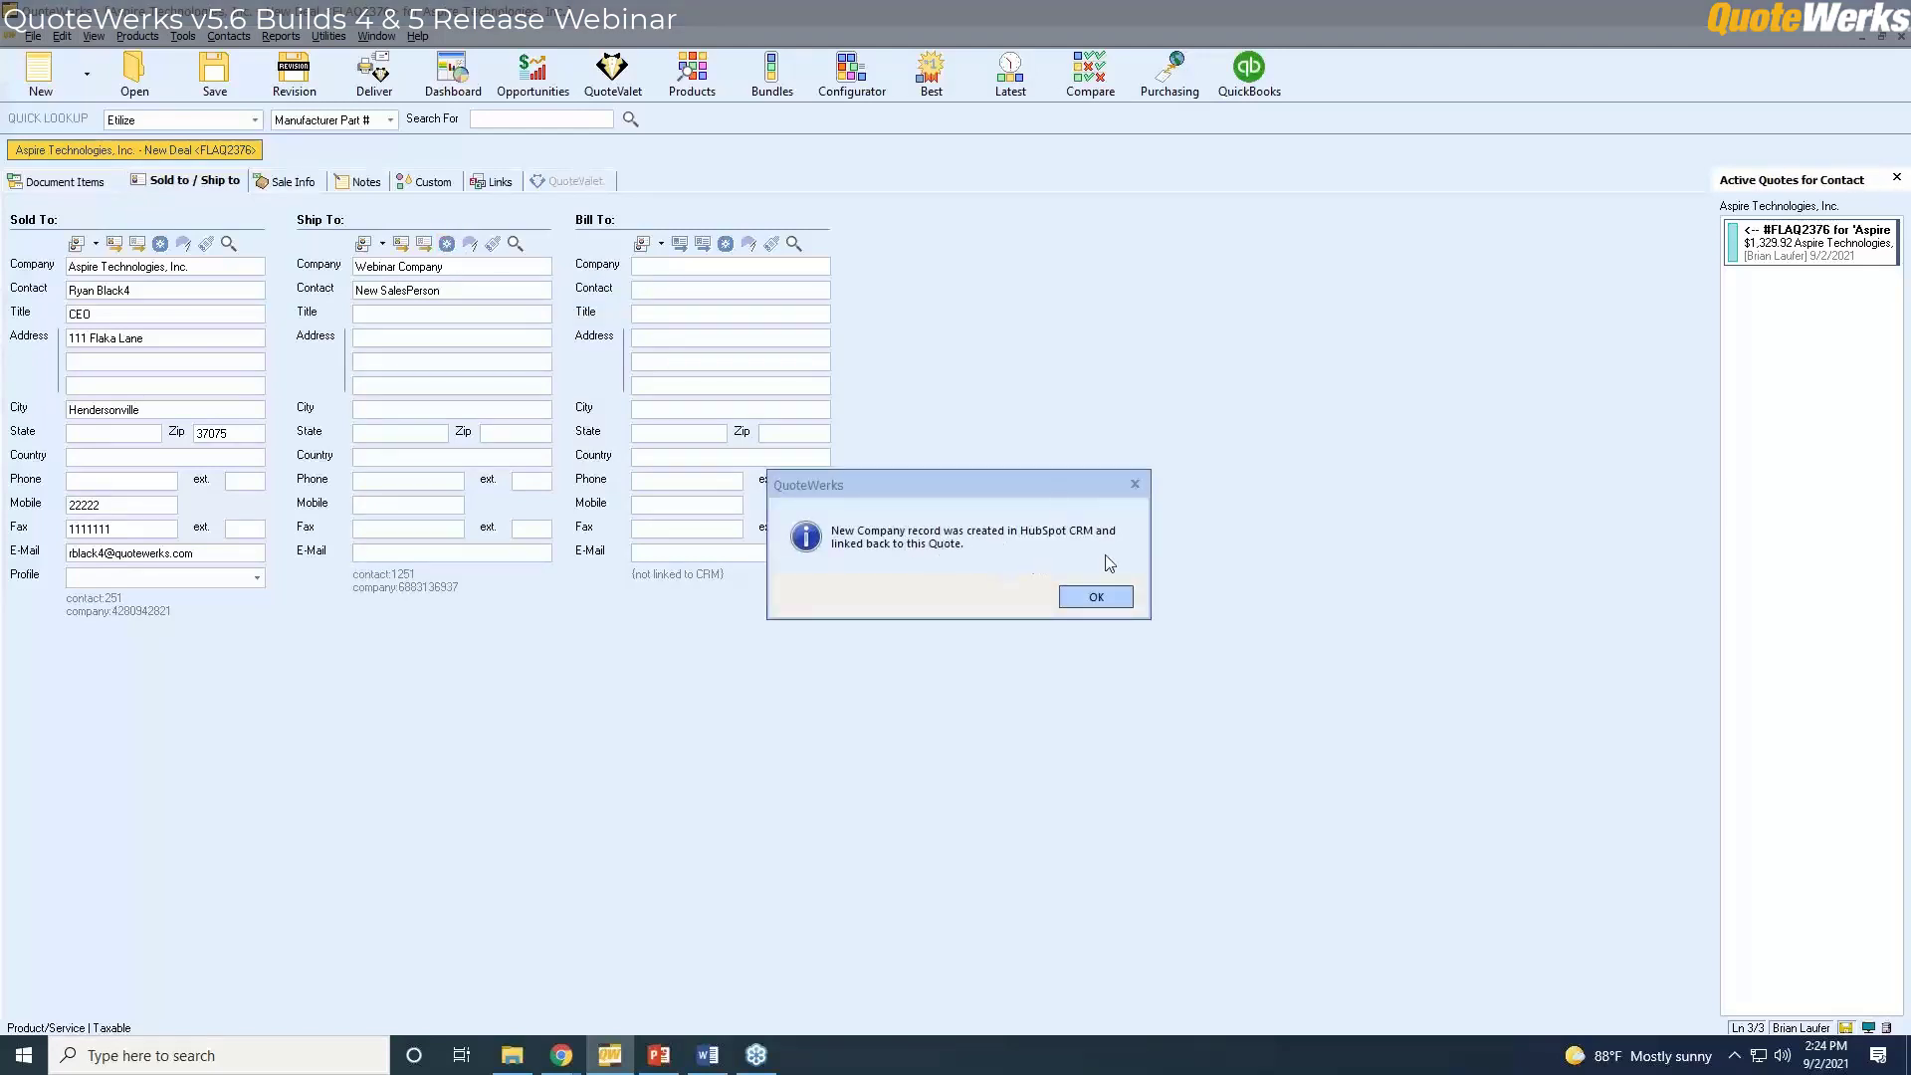
pyautogui.click(1096, 597)
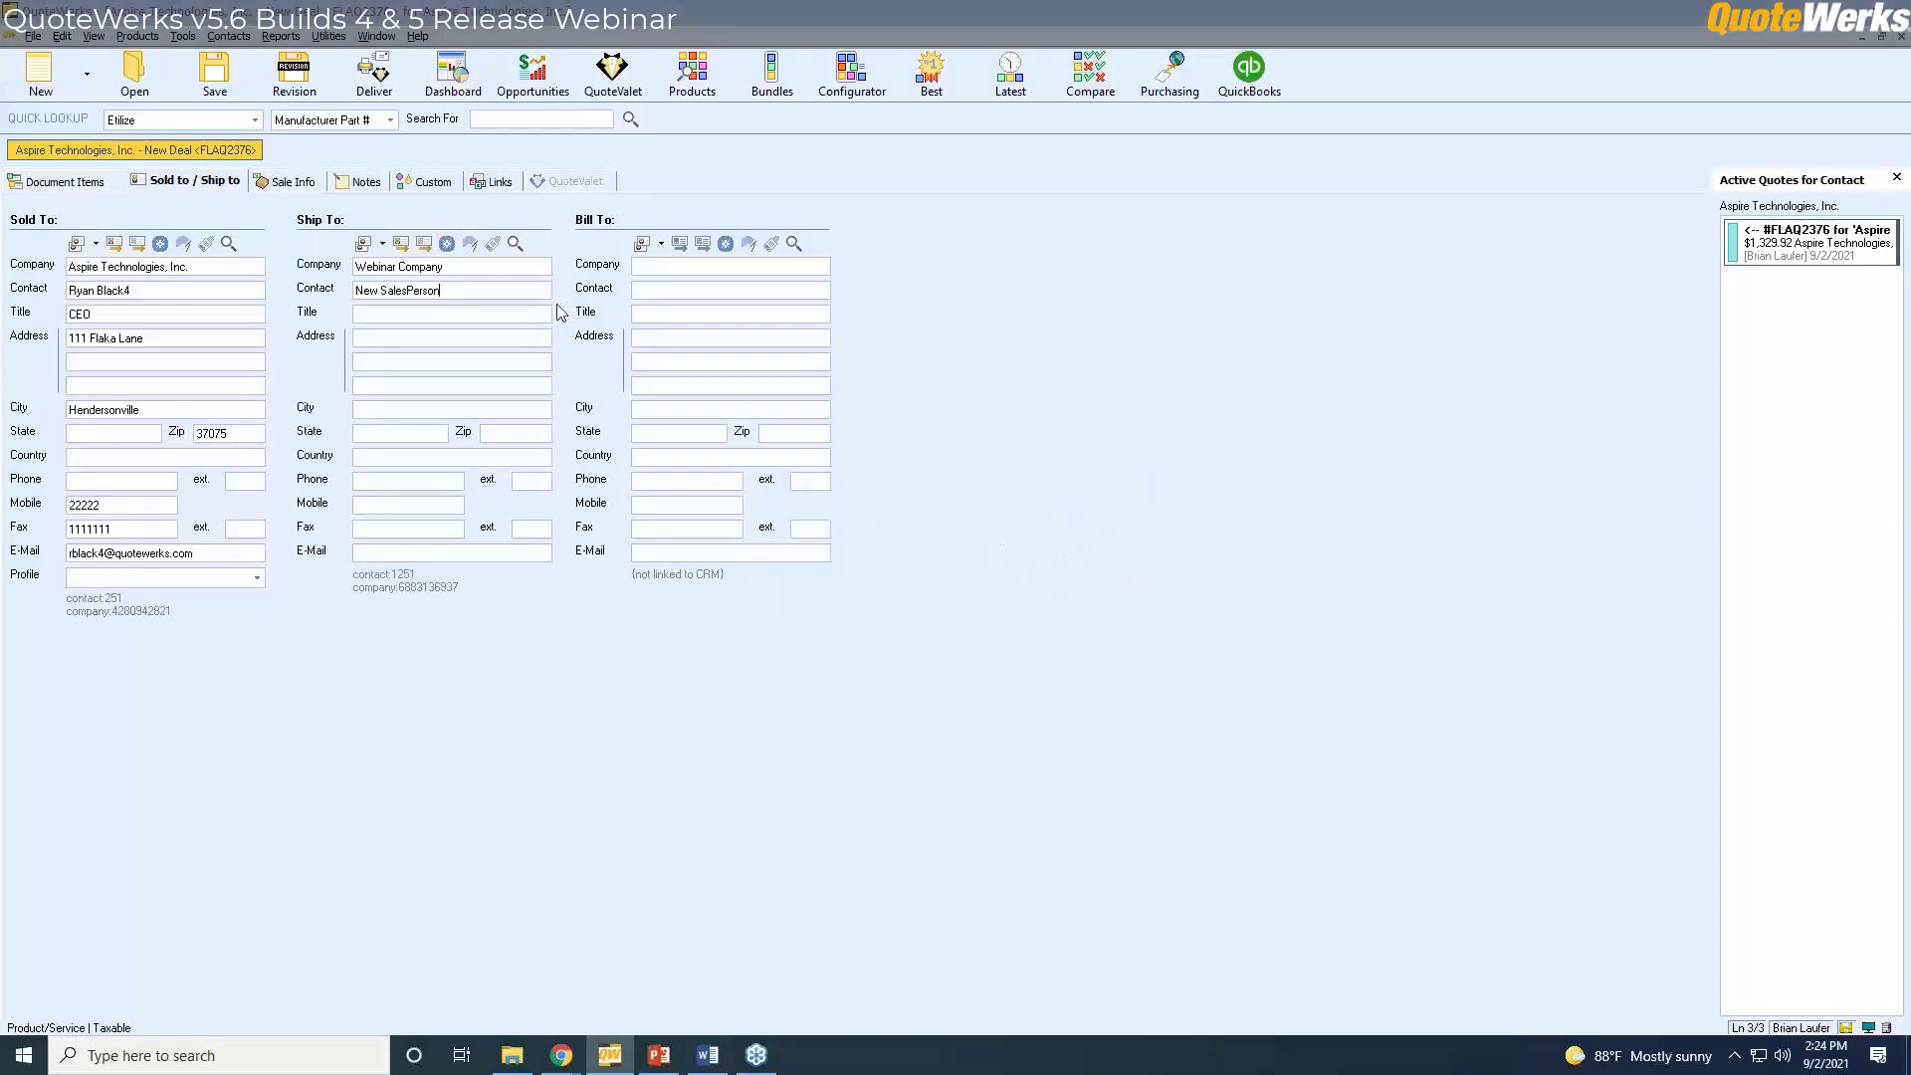
pyautogui.click(399, 246)
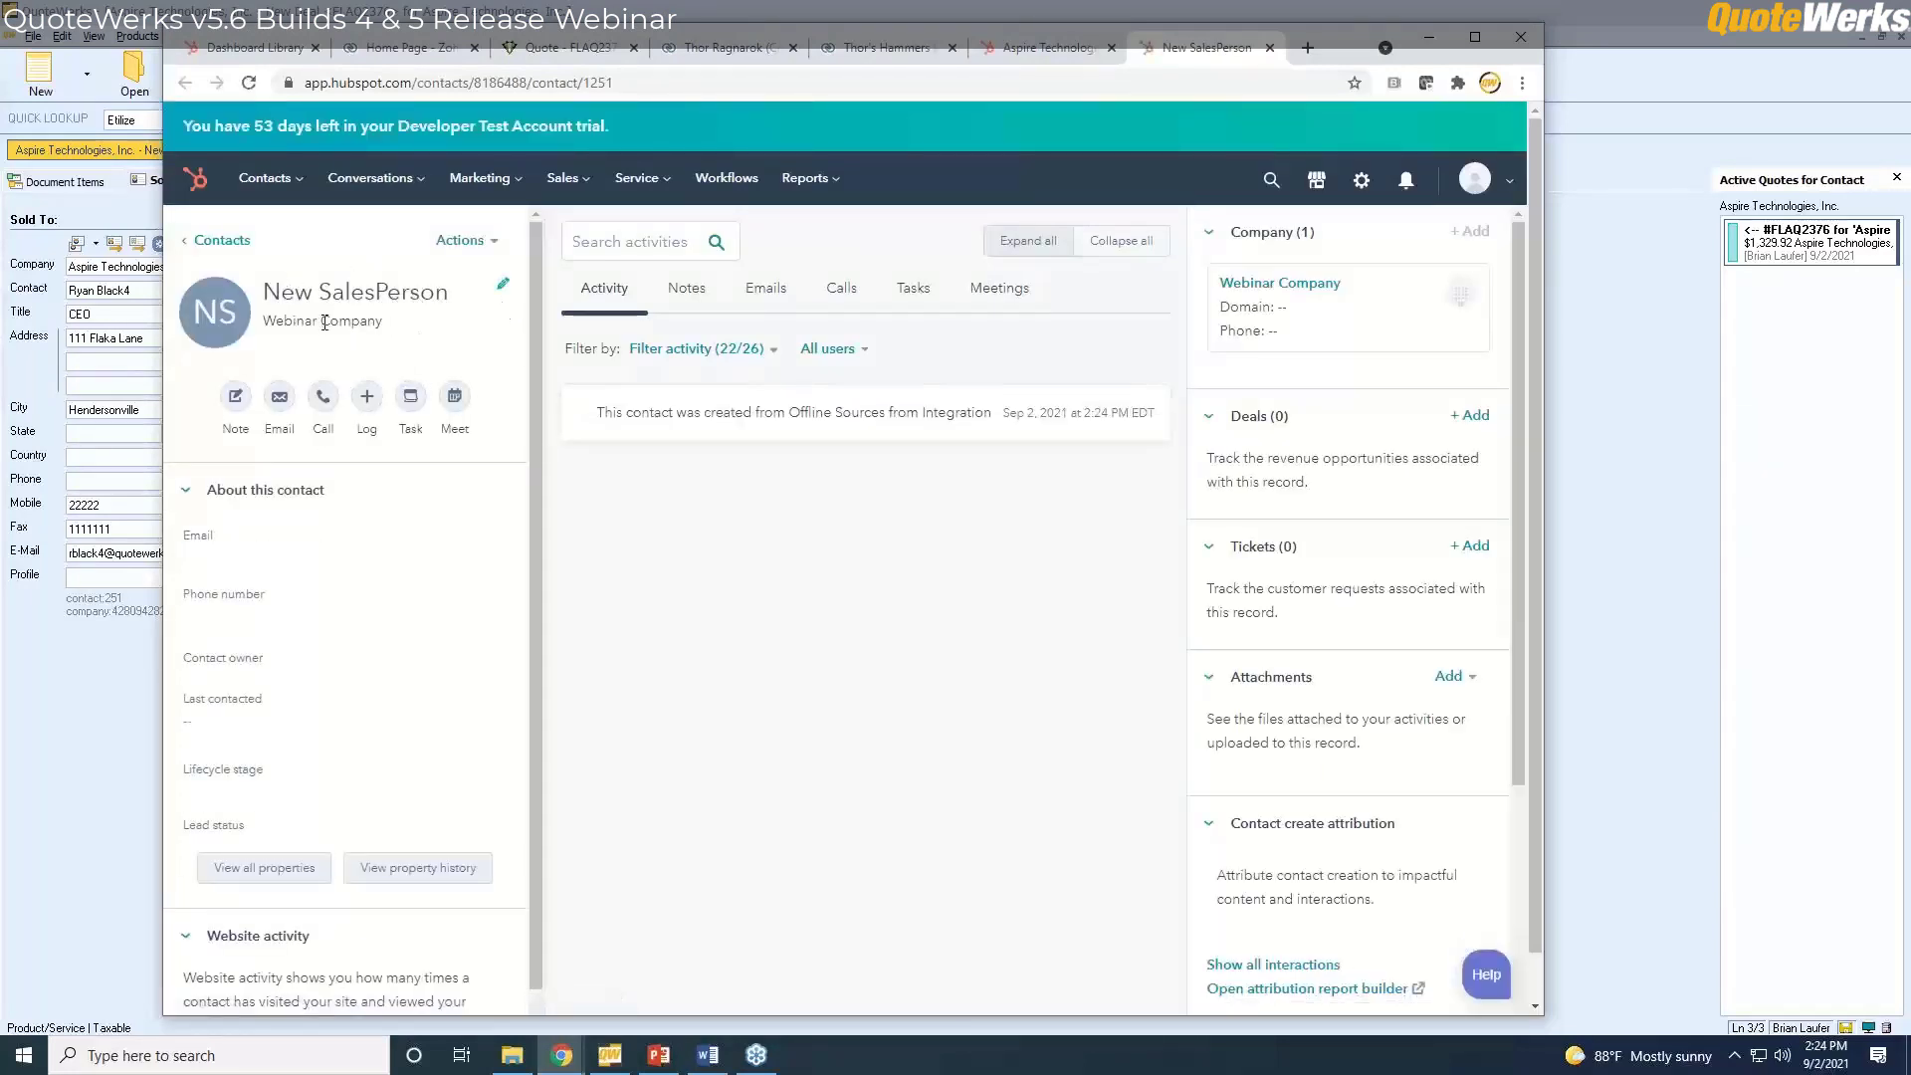
pyautogui.click(1622, 290)
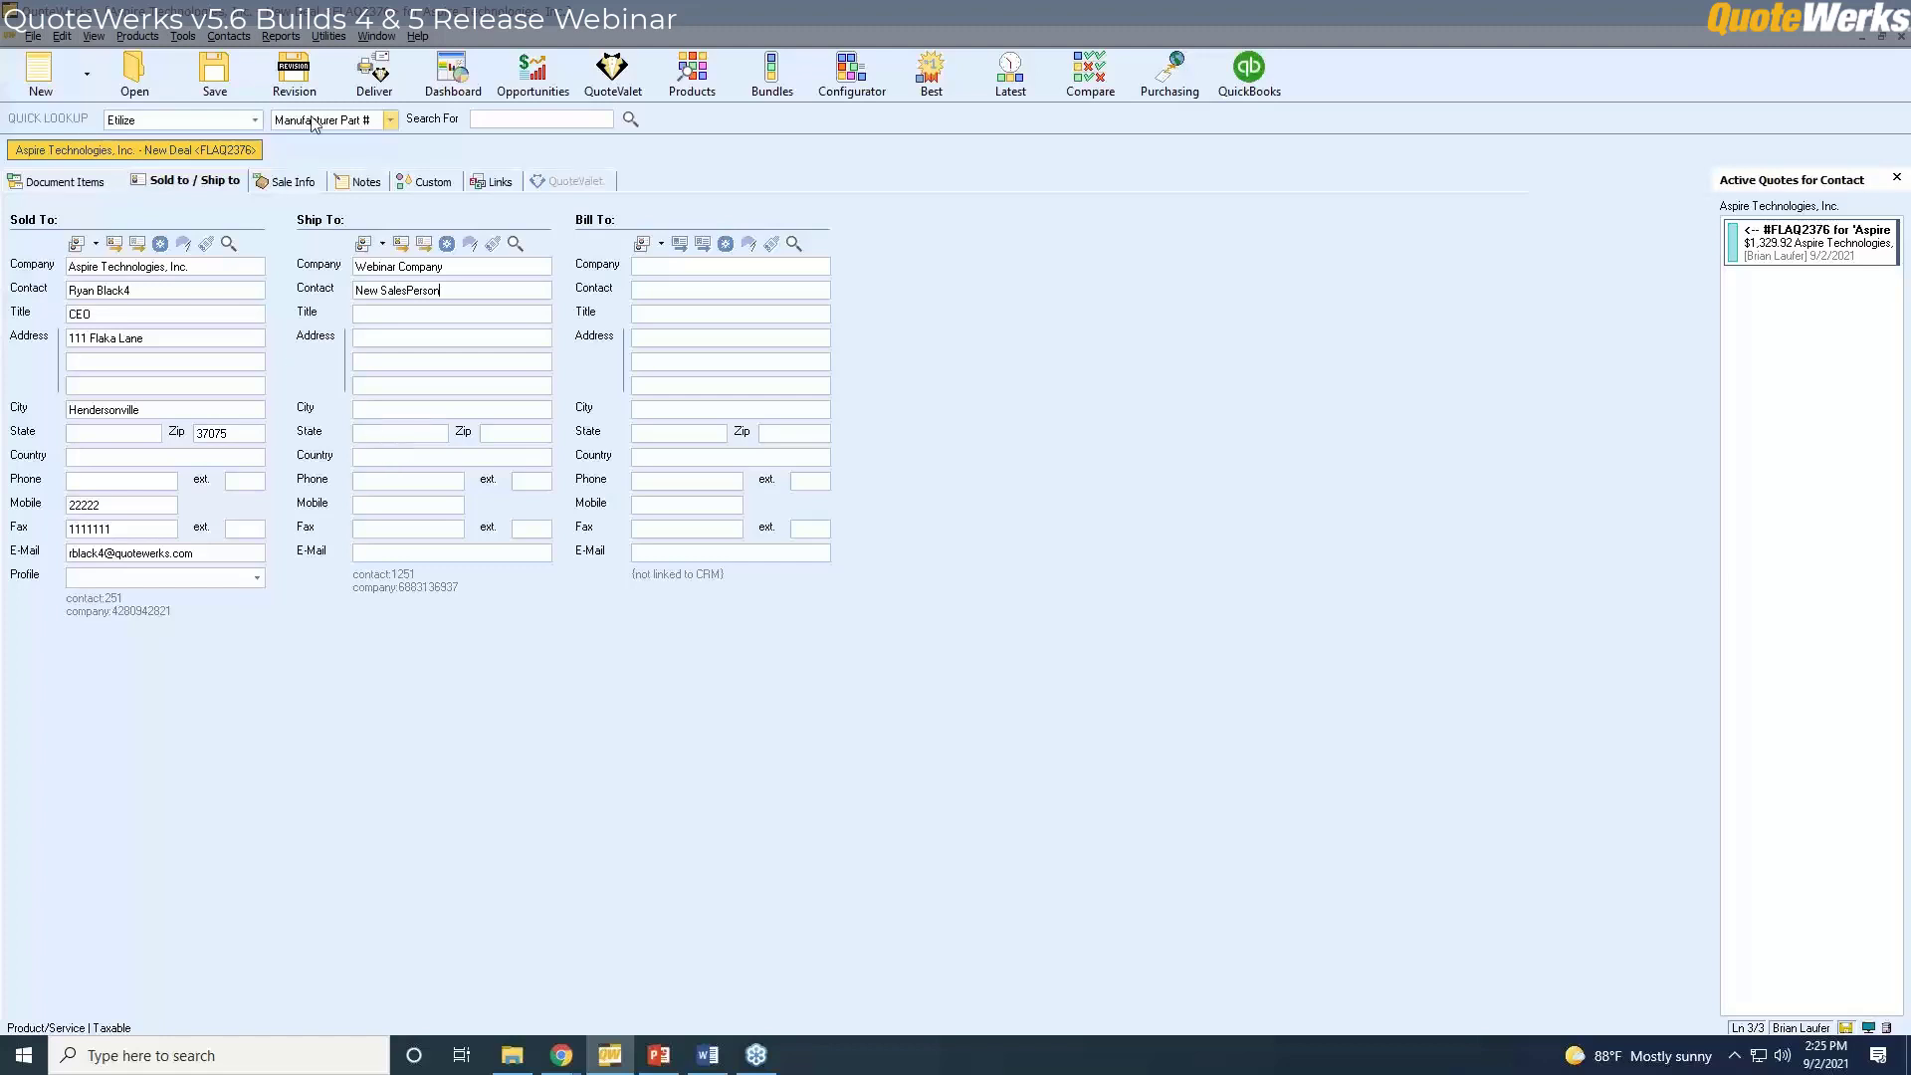
# Open the ConnectWise setup from the contact manager settings and examine its product list options for recurring products.
pyautogui.click(228, 37)
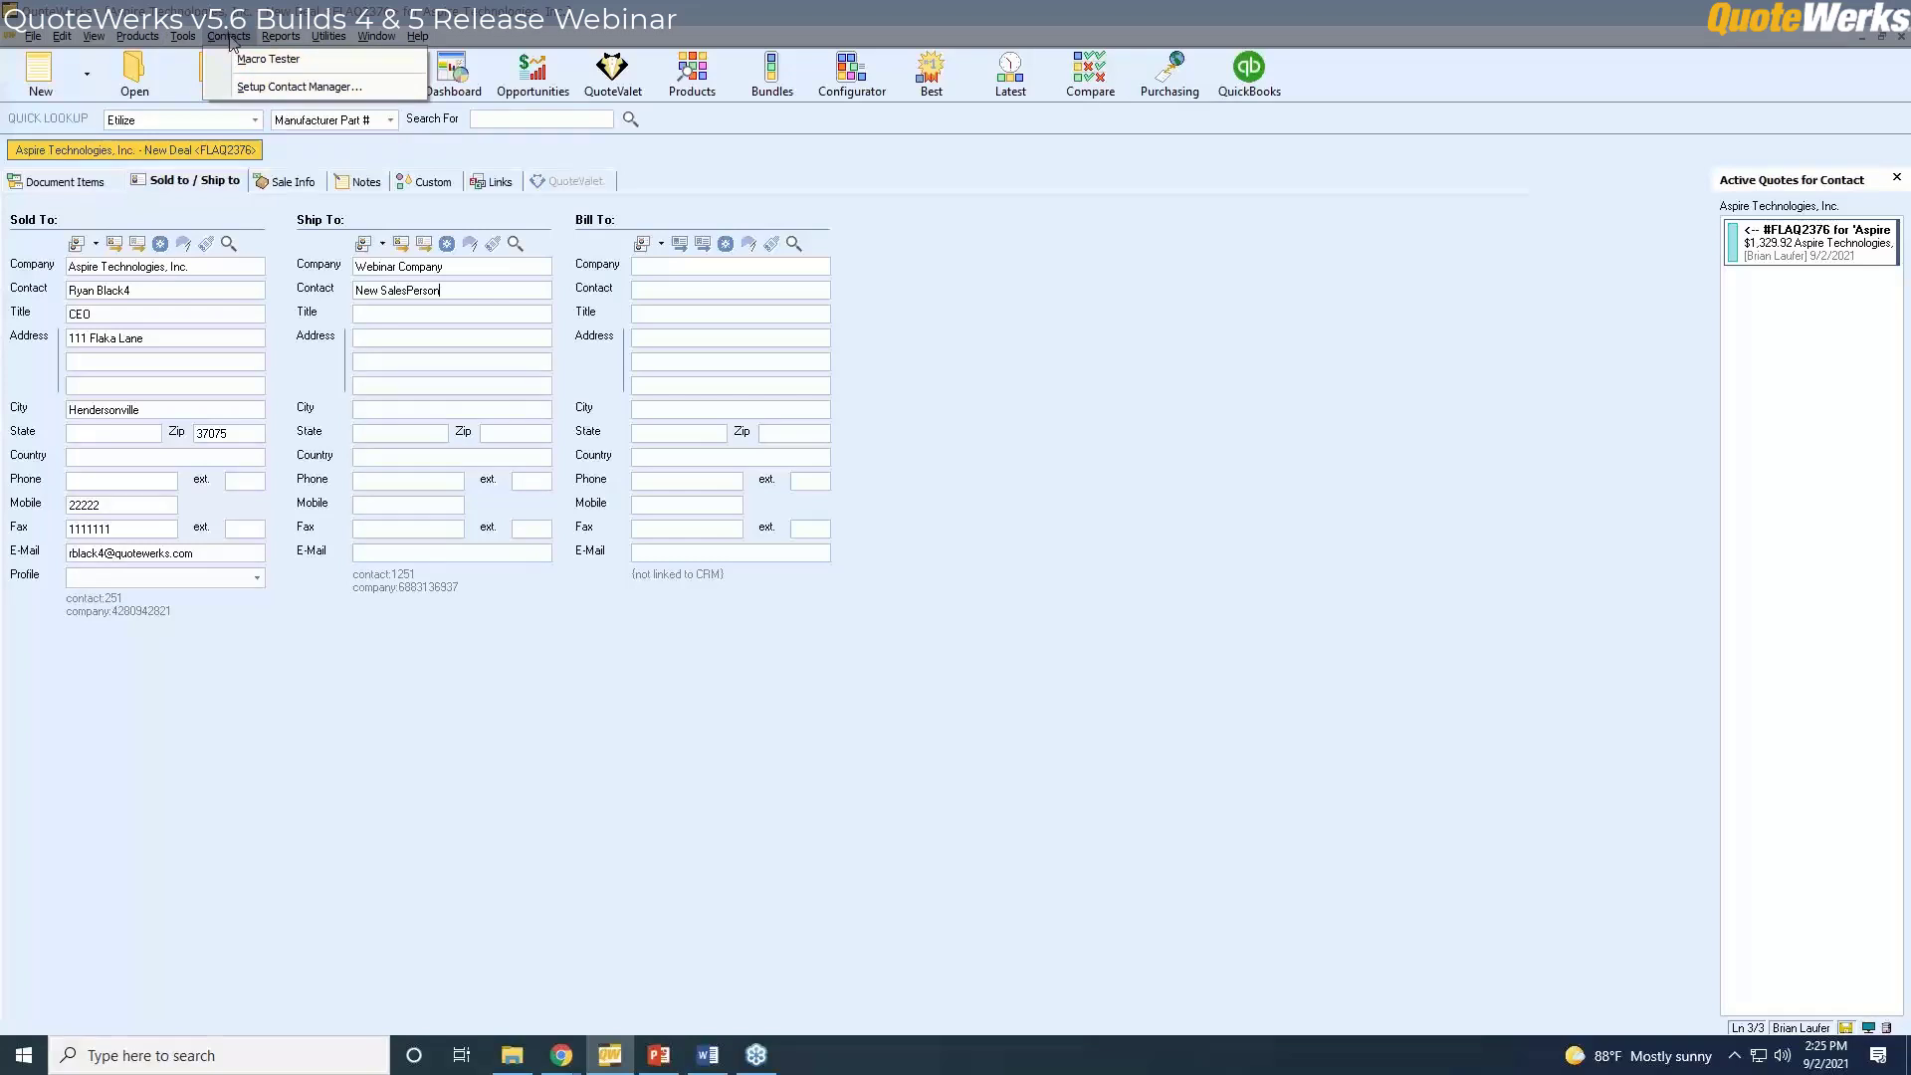
pyautogui.click(278, 89)
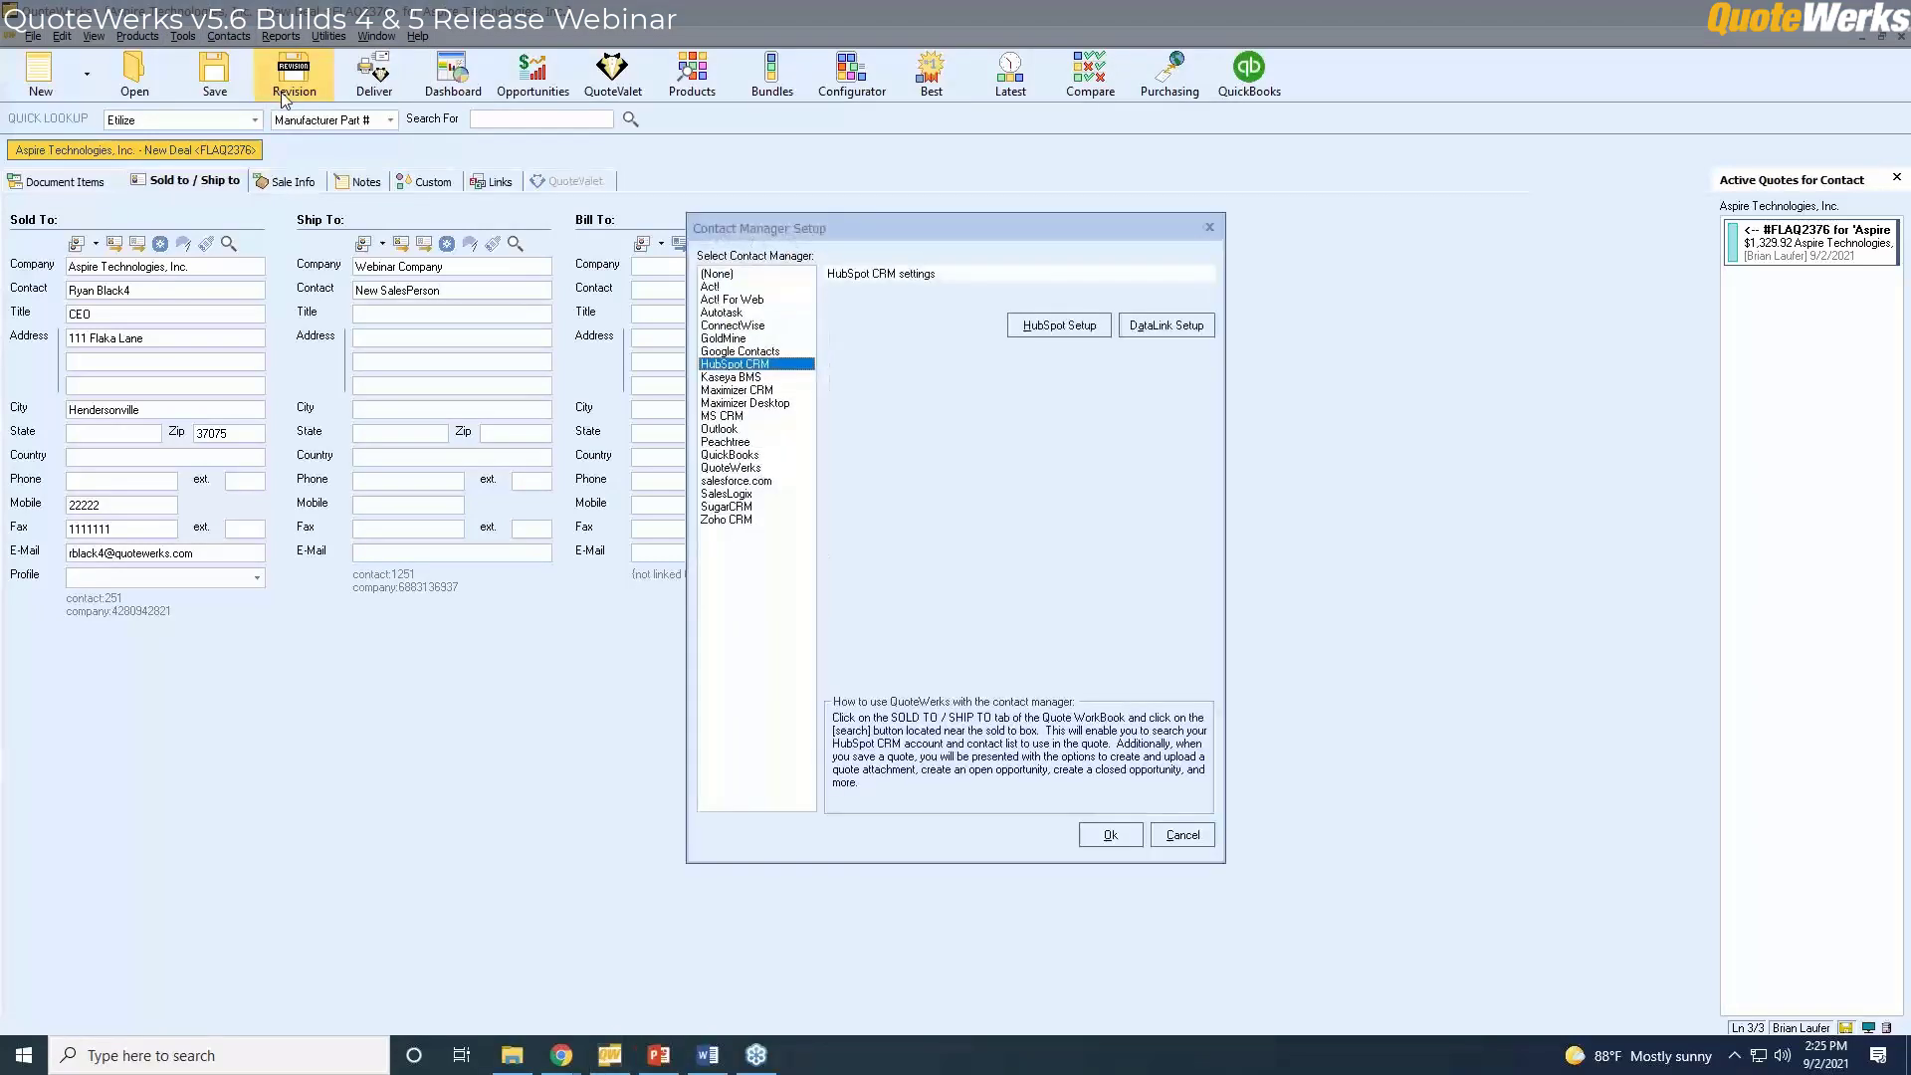
pyautogui.click(734, 325)
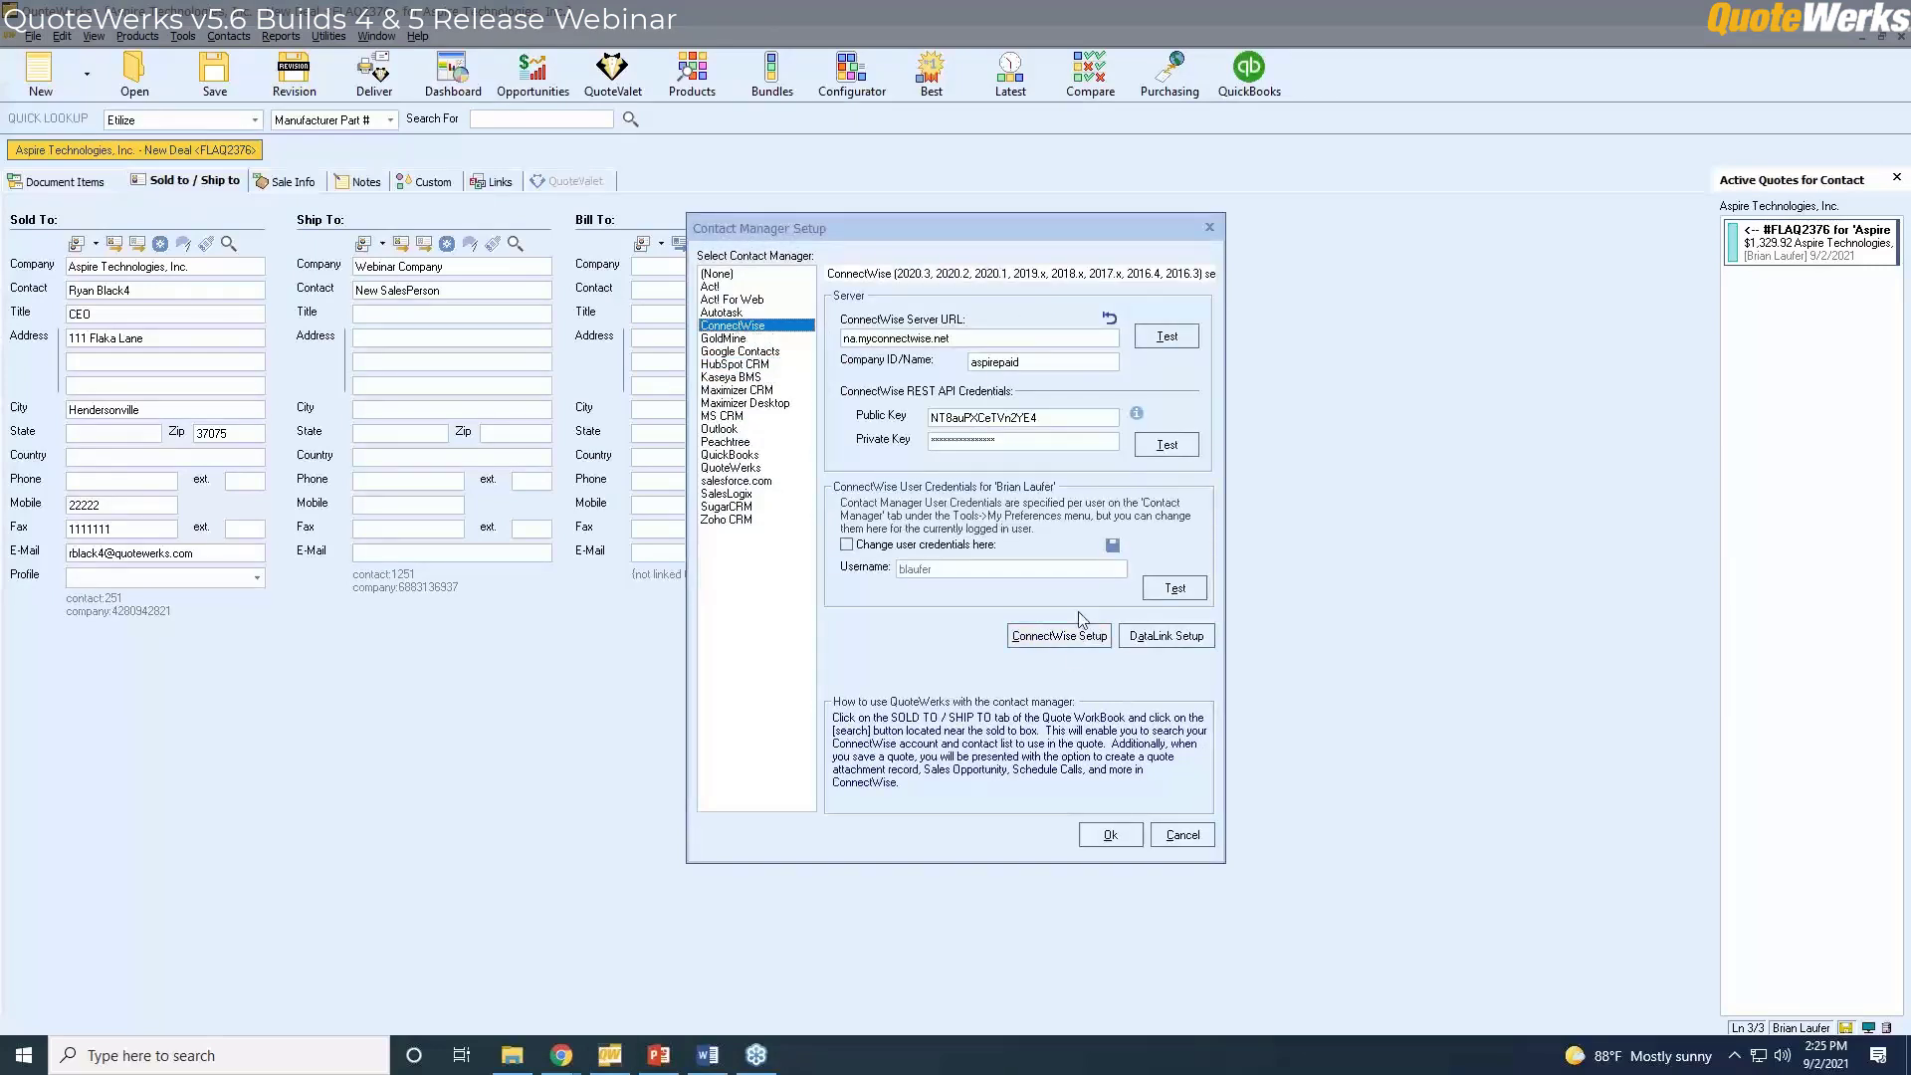
pyautogui.click(1061, 638)
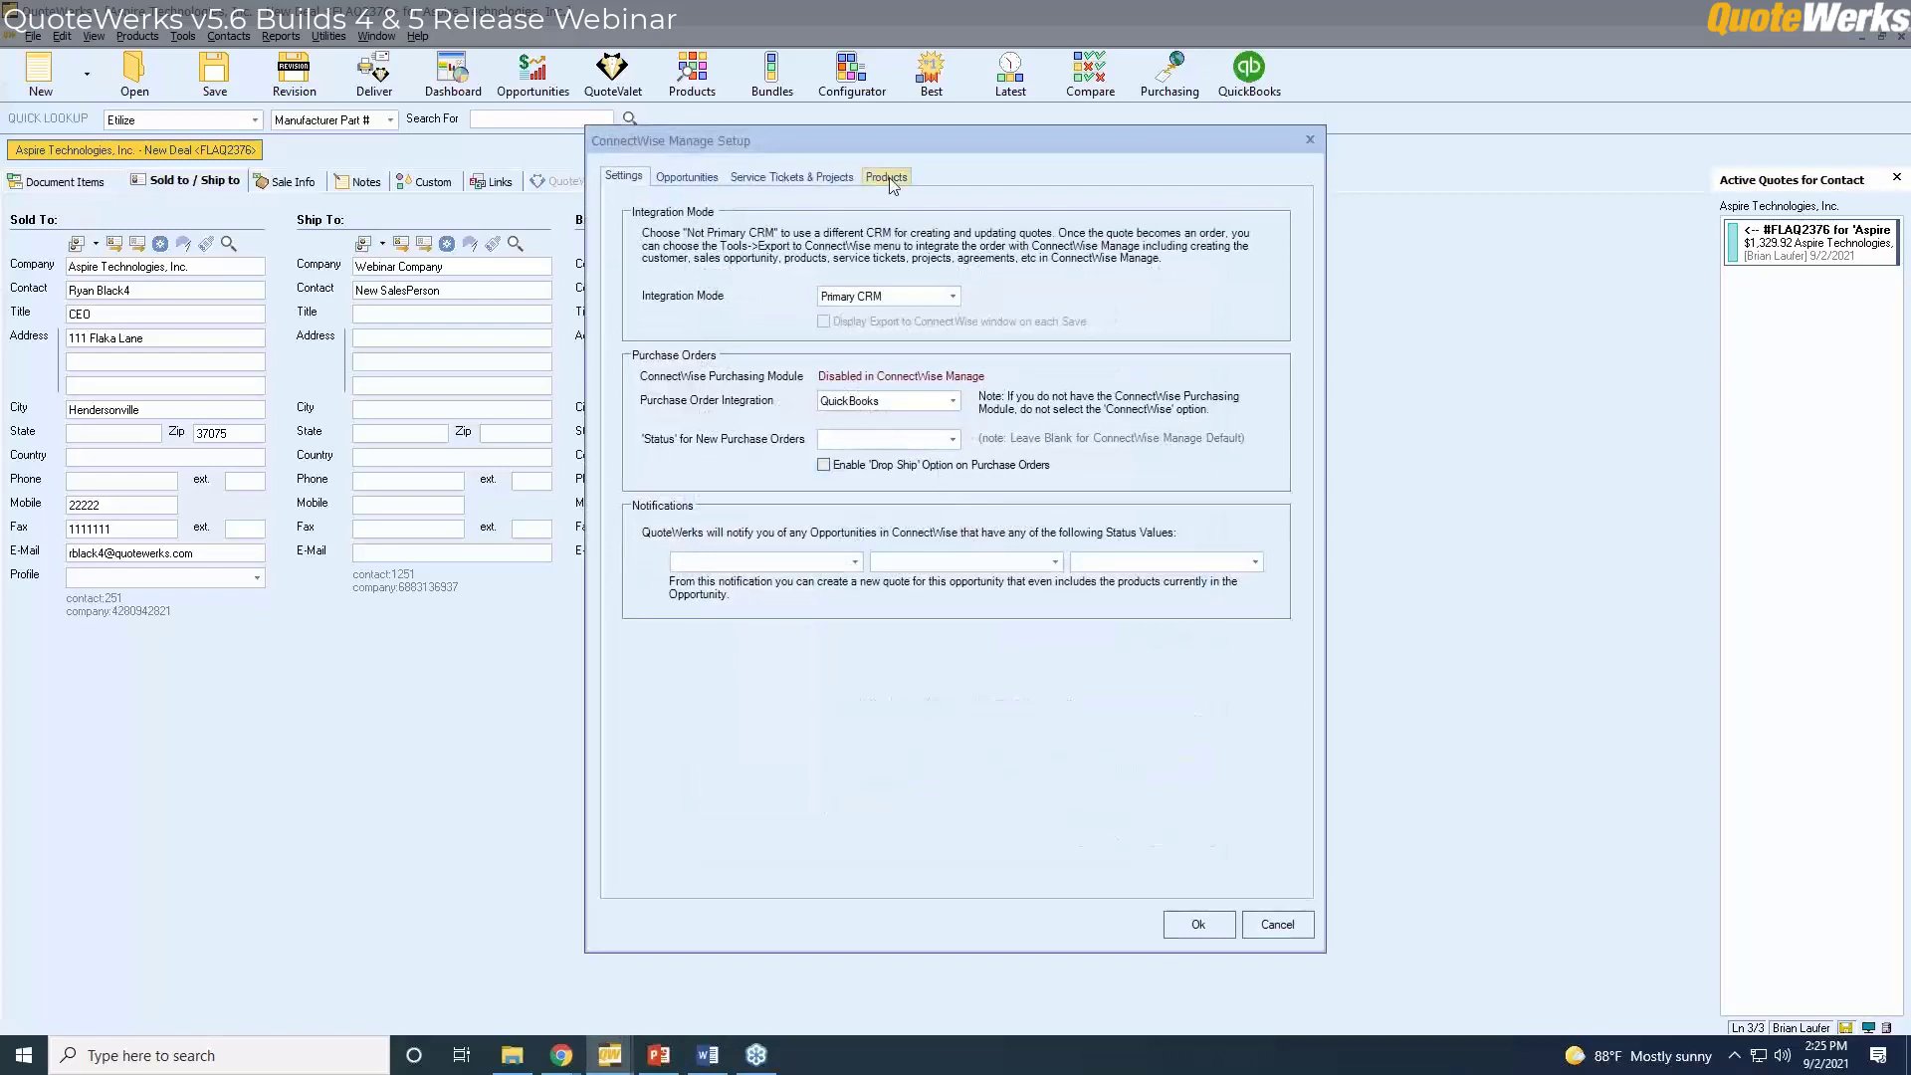
pyautogui.click(890, 182)
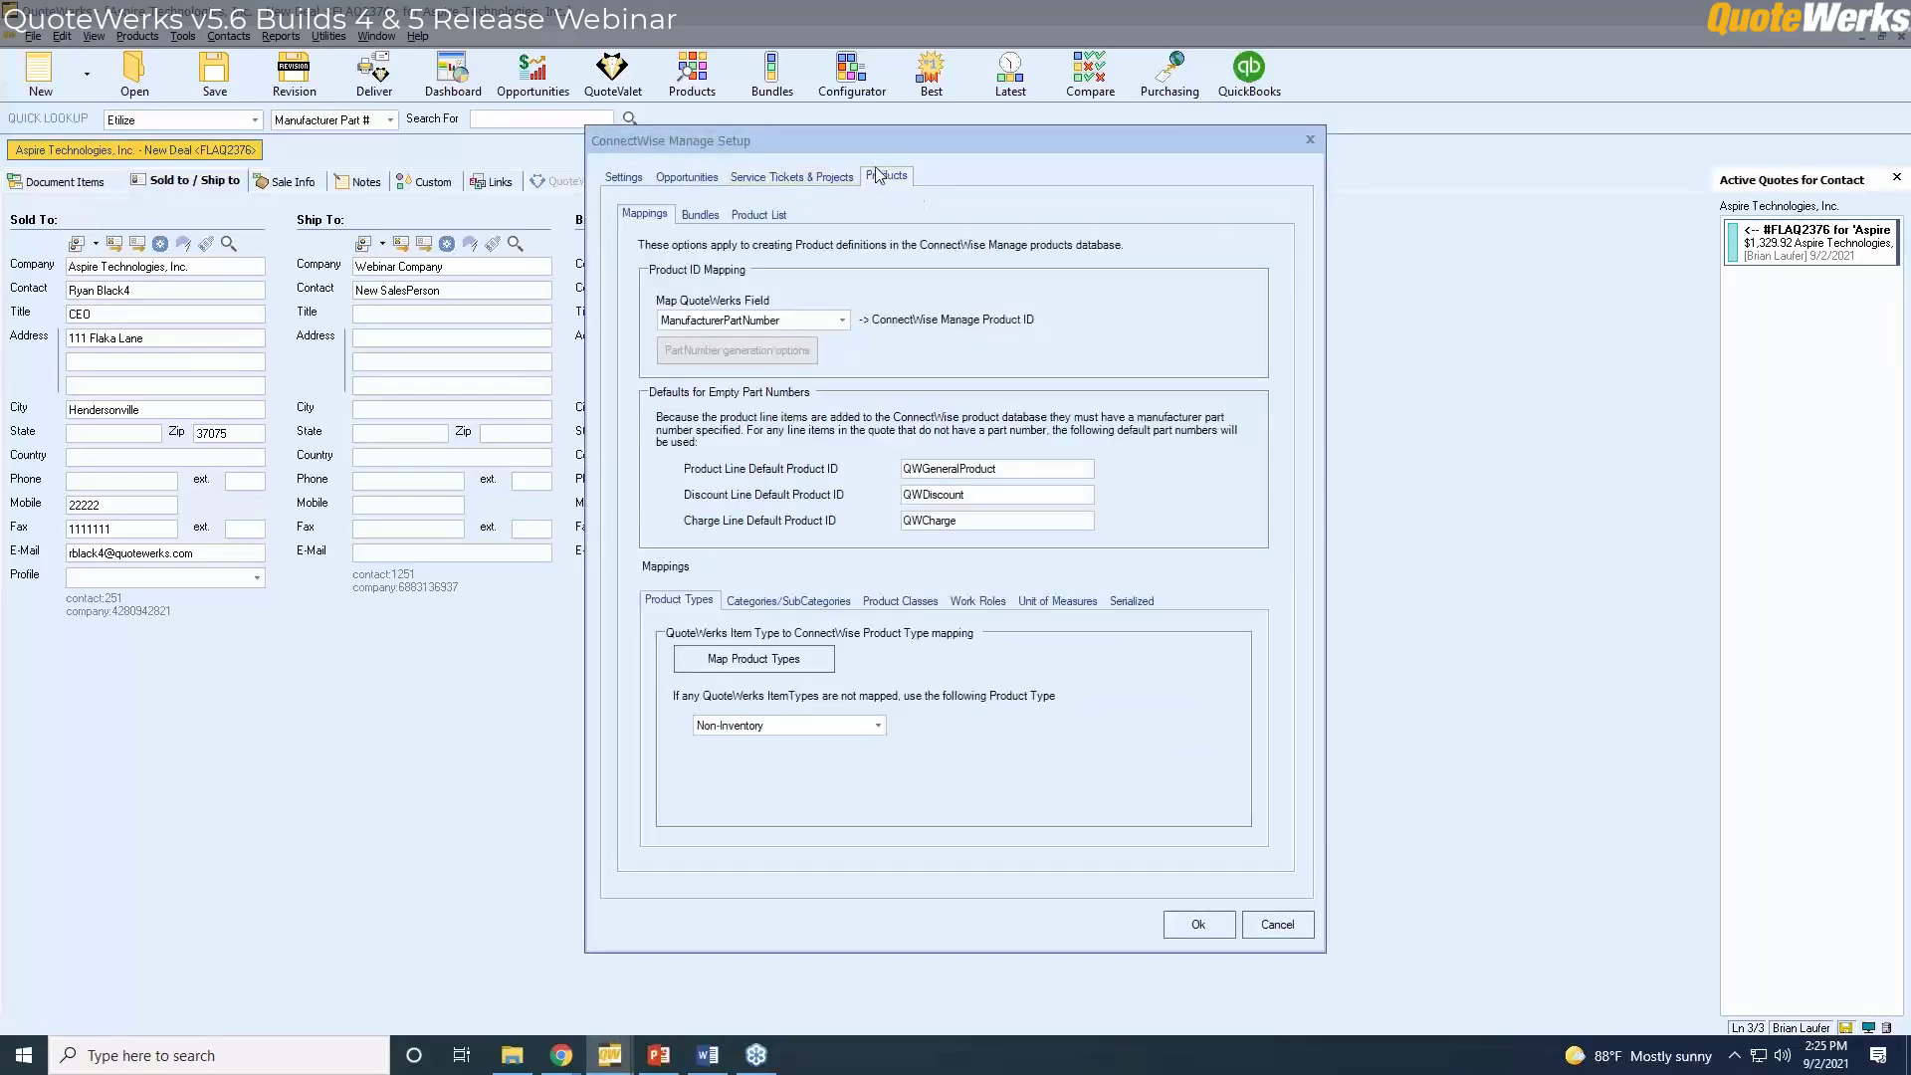
pyautogui.click(759, 214)
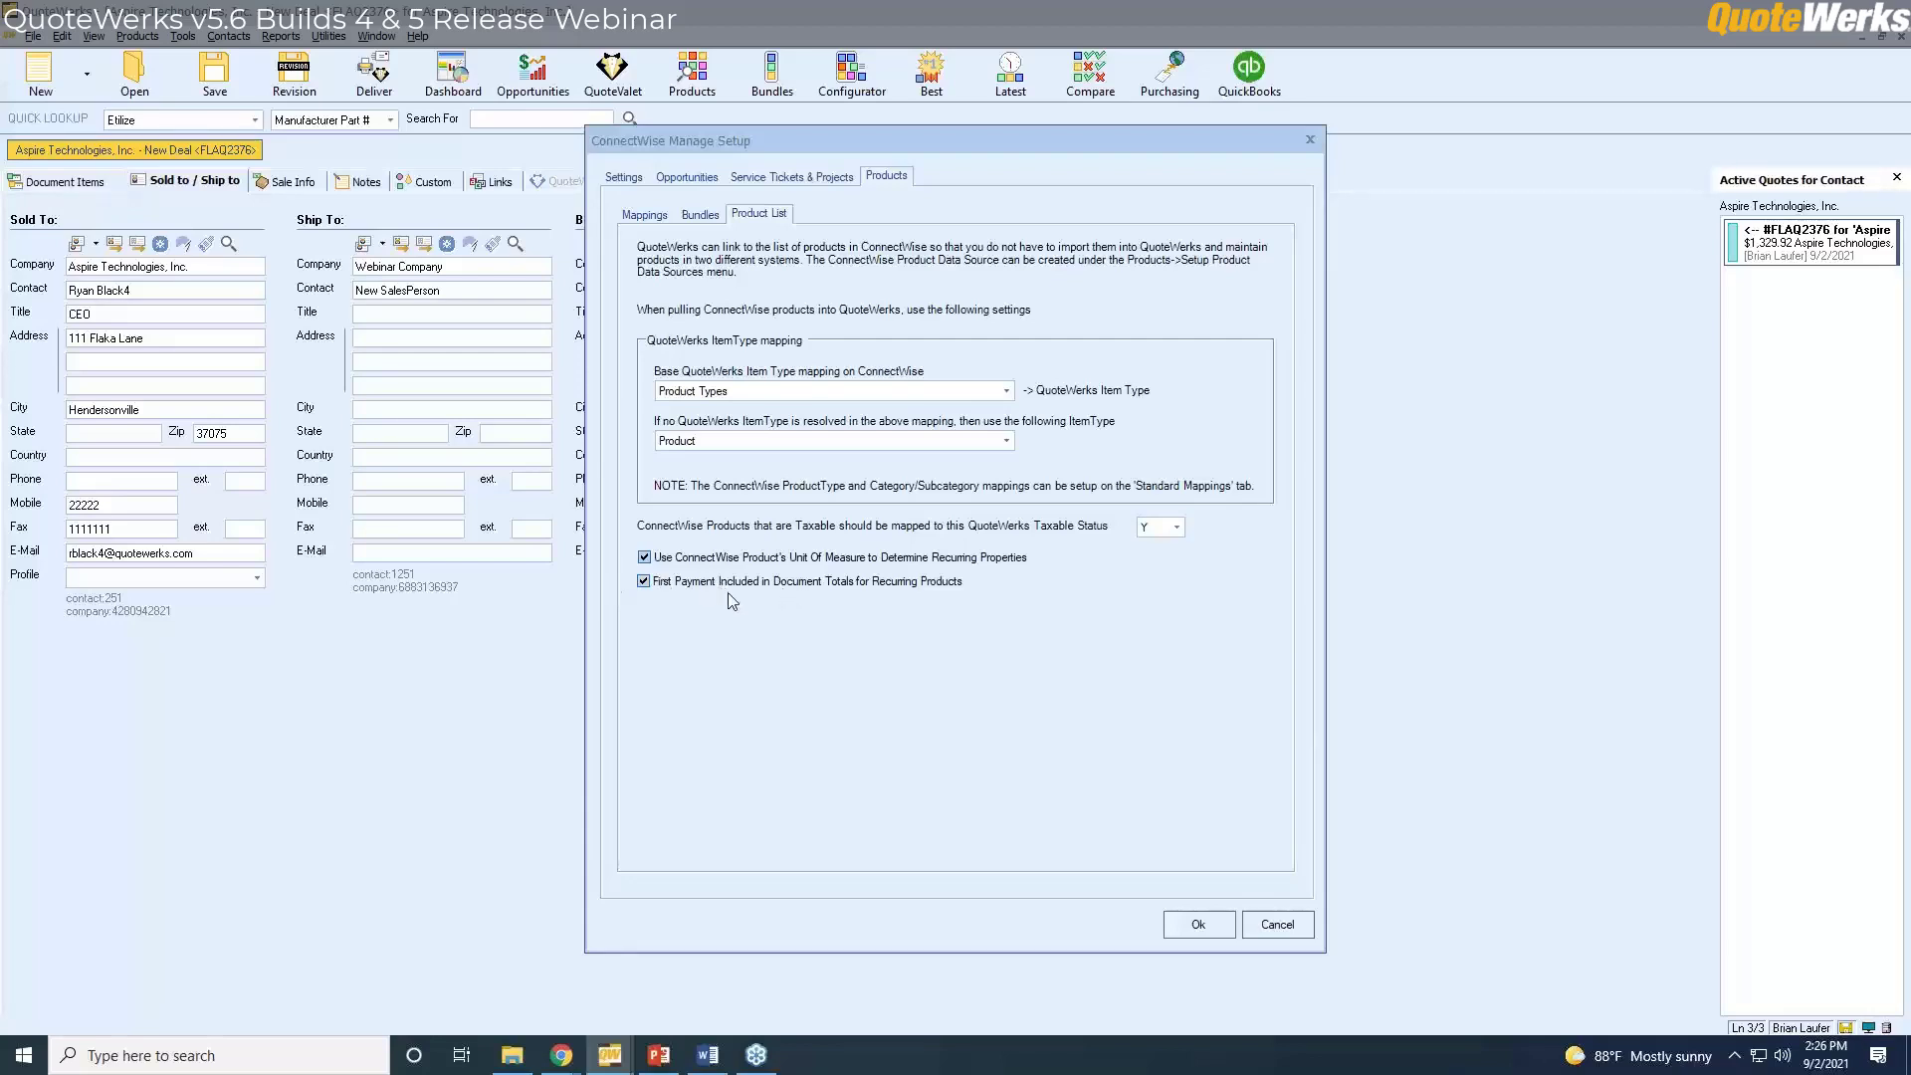
# Close the ConnectWise and contact manager setups without saving, and search the Etilize product source for "Yealink Phone".
pyautogui.click(1271, 918)
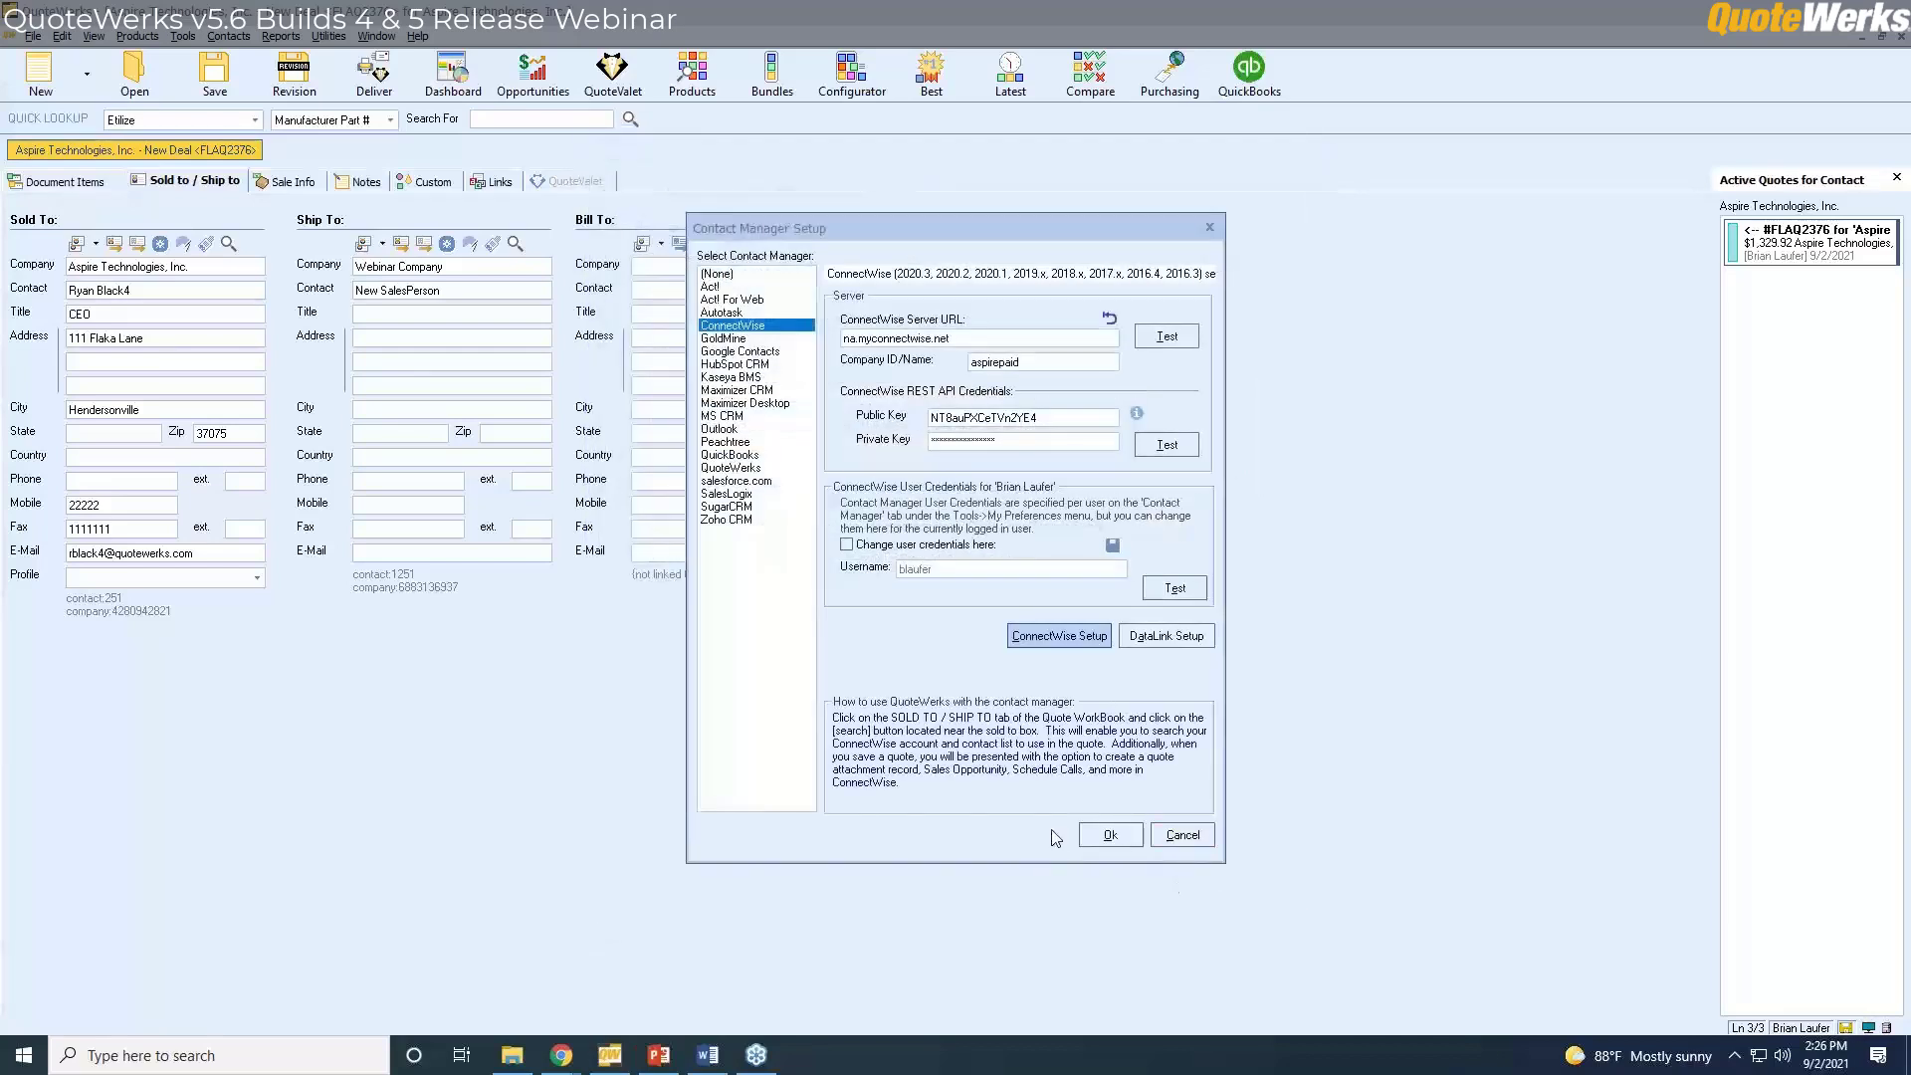
pyautogui.click(1166, 836)
pyautogui.click(687, 92)
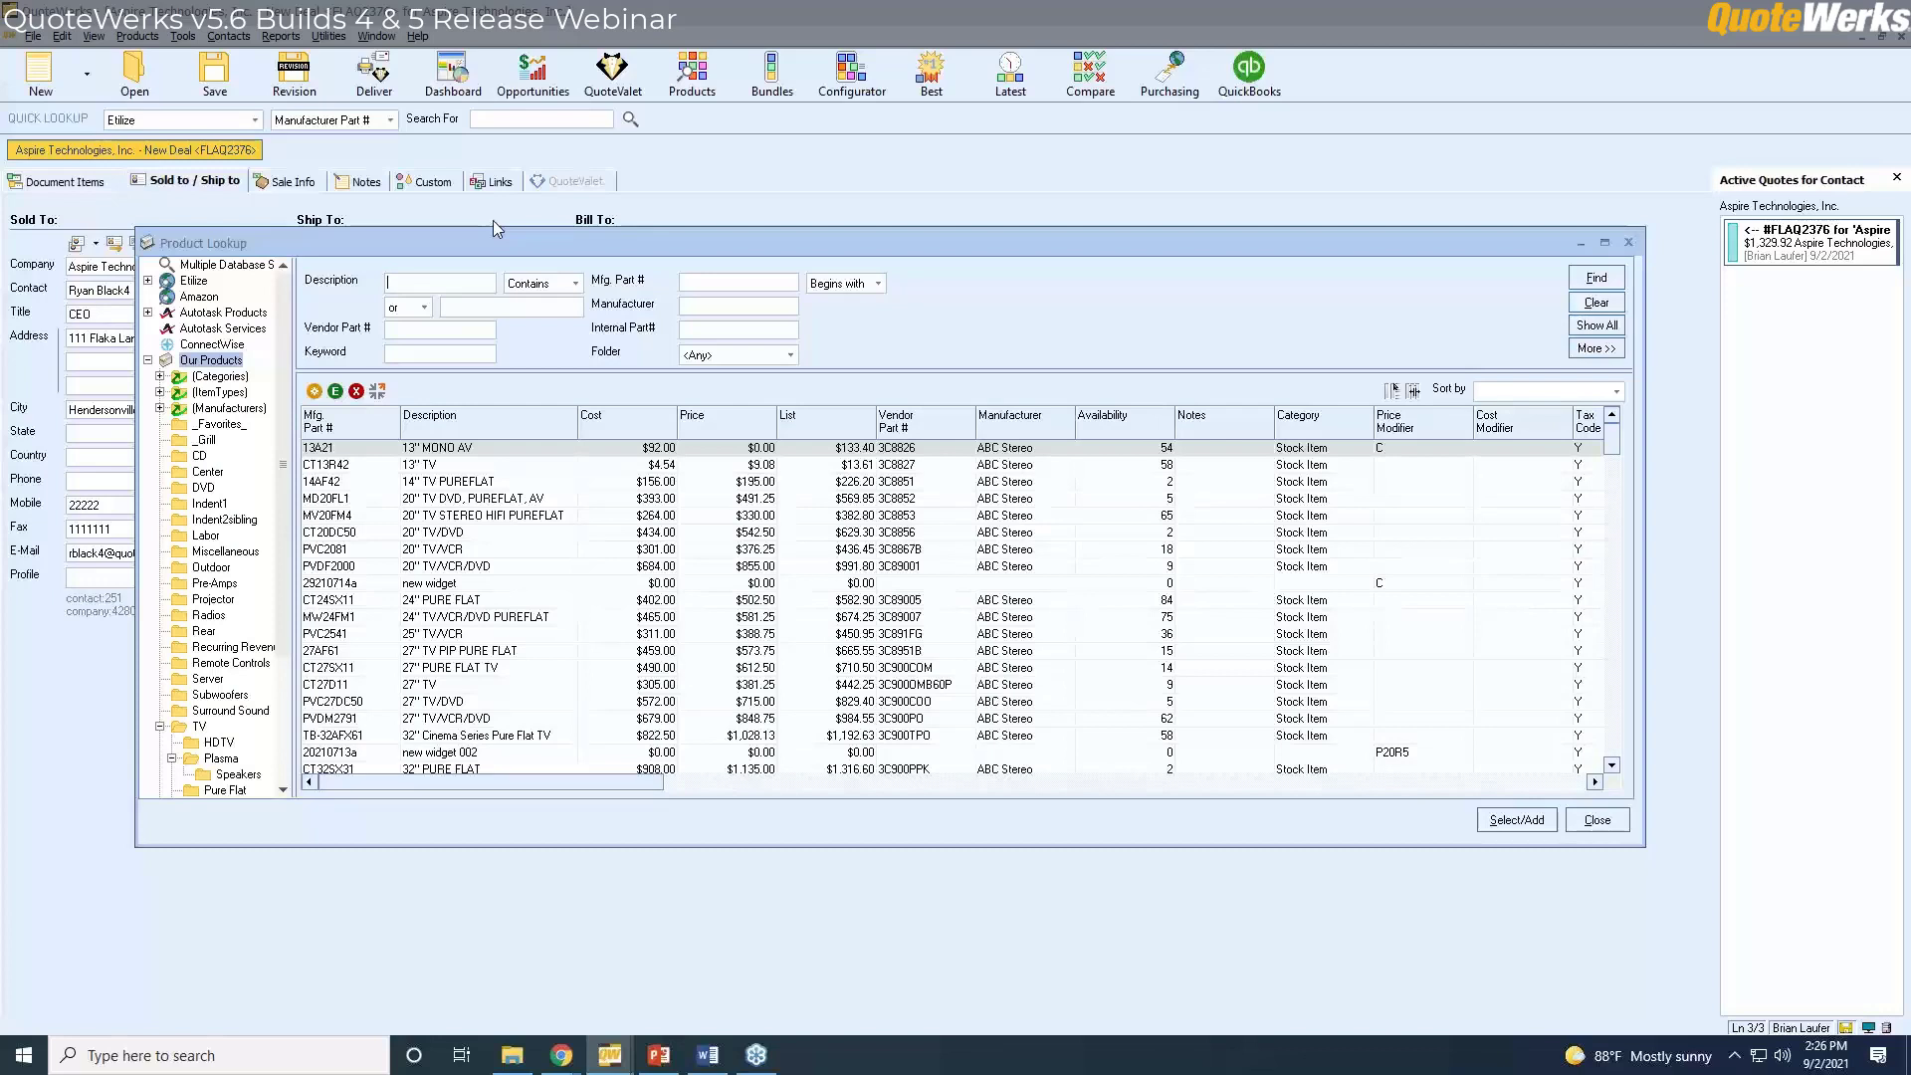
pyautogui.click(179, 281)
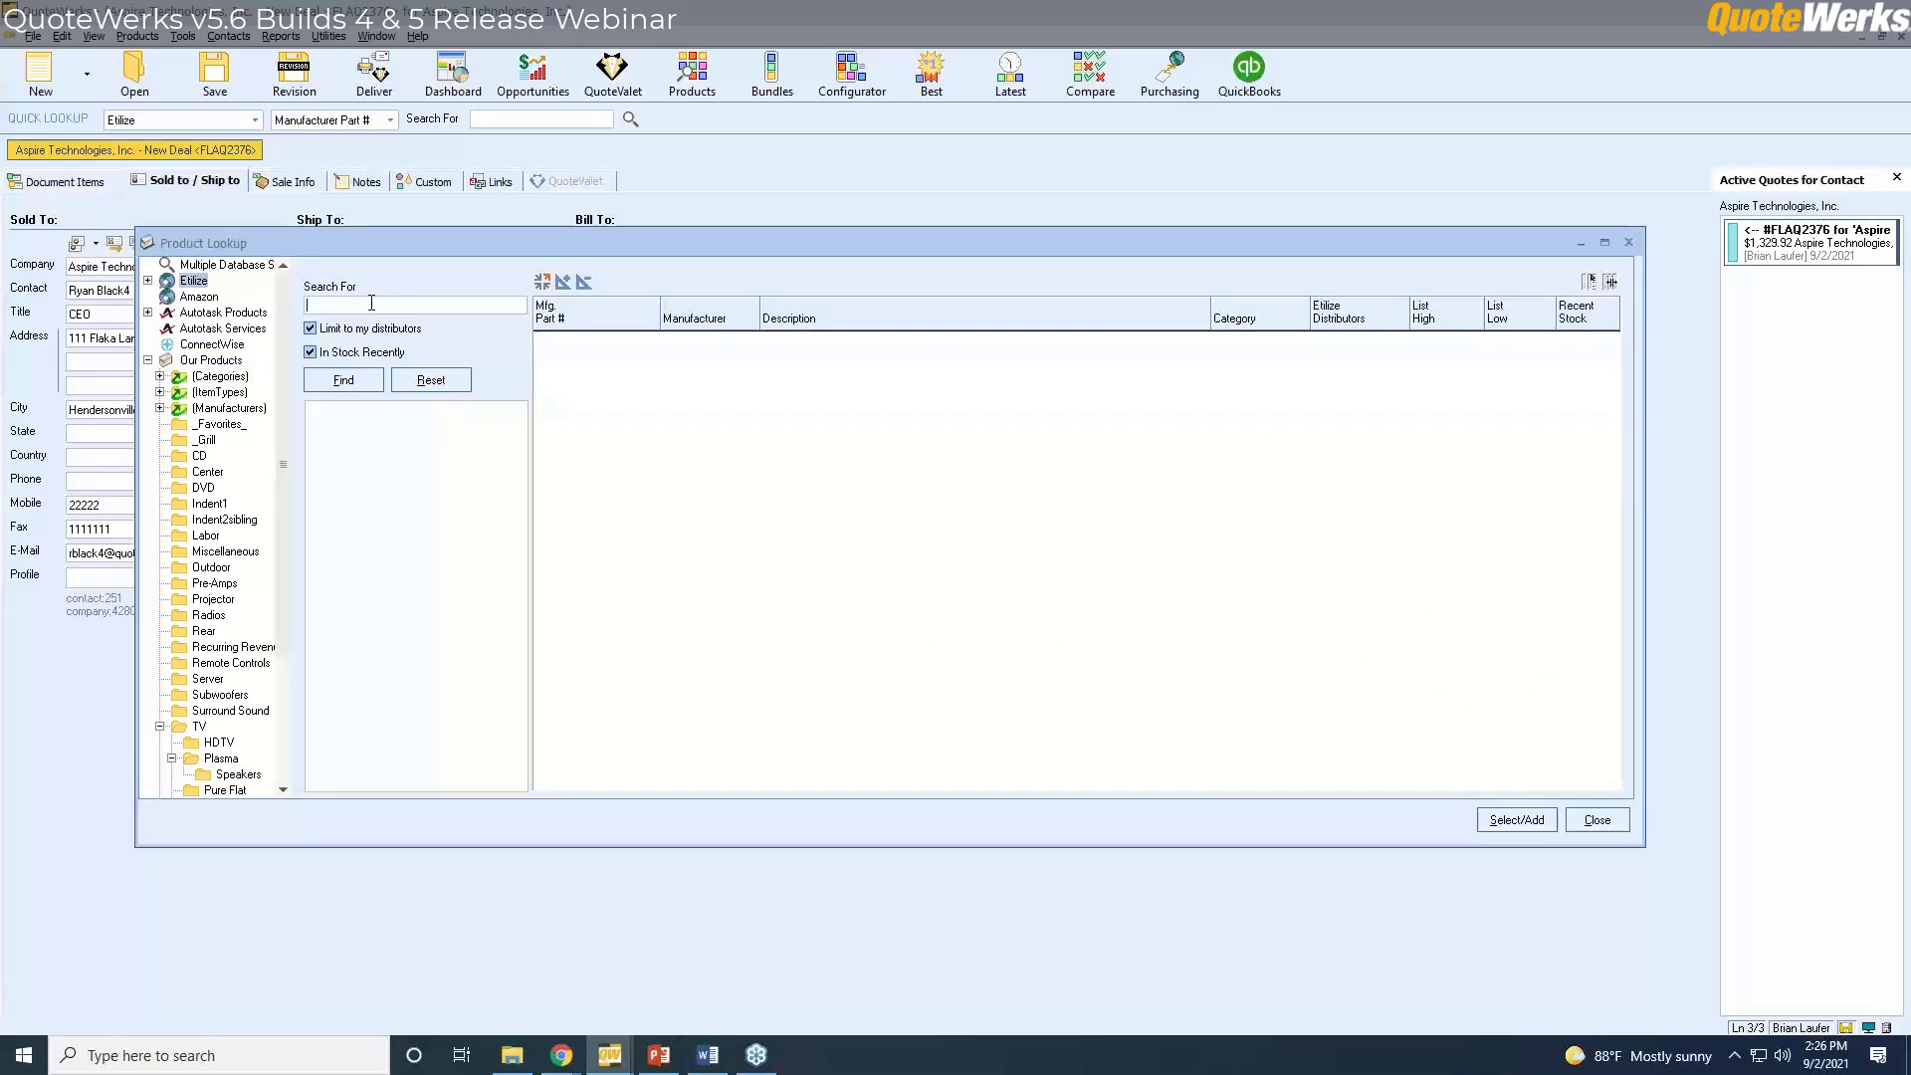
pyautogui.write('Yealink Phone')
pyautogui.press('Return')
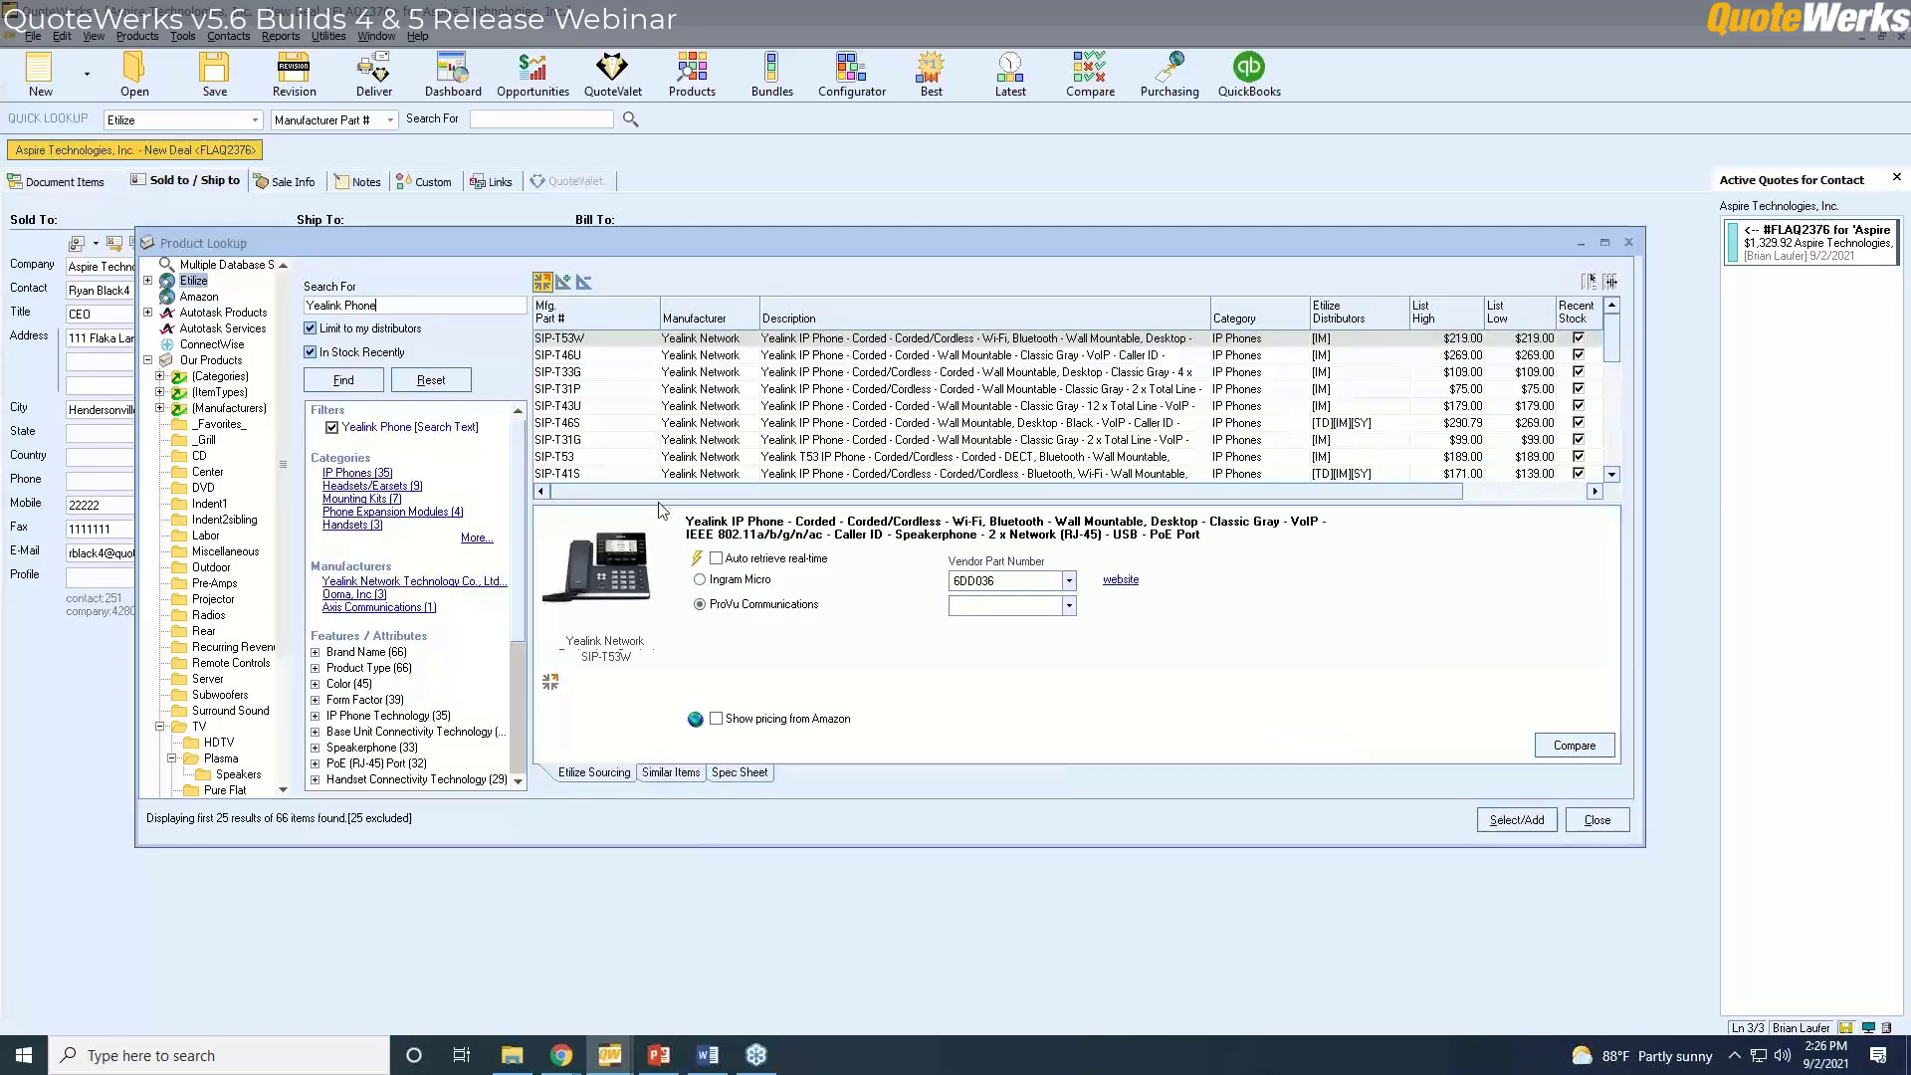
# Retrieve real-time pricing for the Yealink SIP-T53W phone and add it to the quote with ProVu Communications as the source.
pyautogui.click(699, 557)
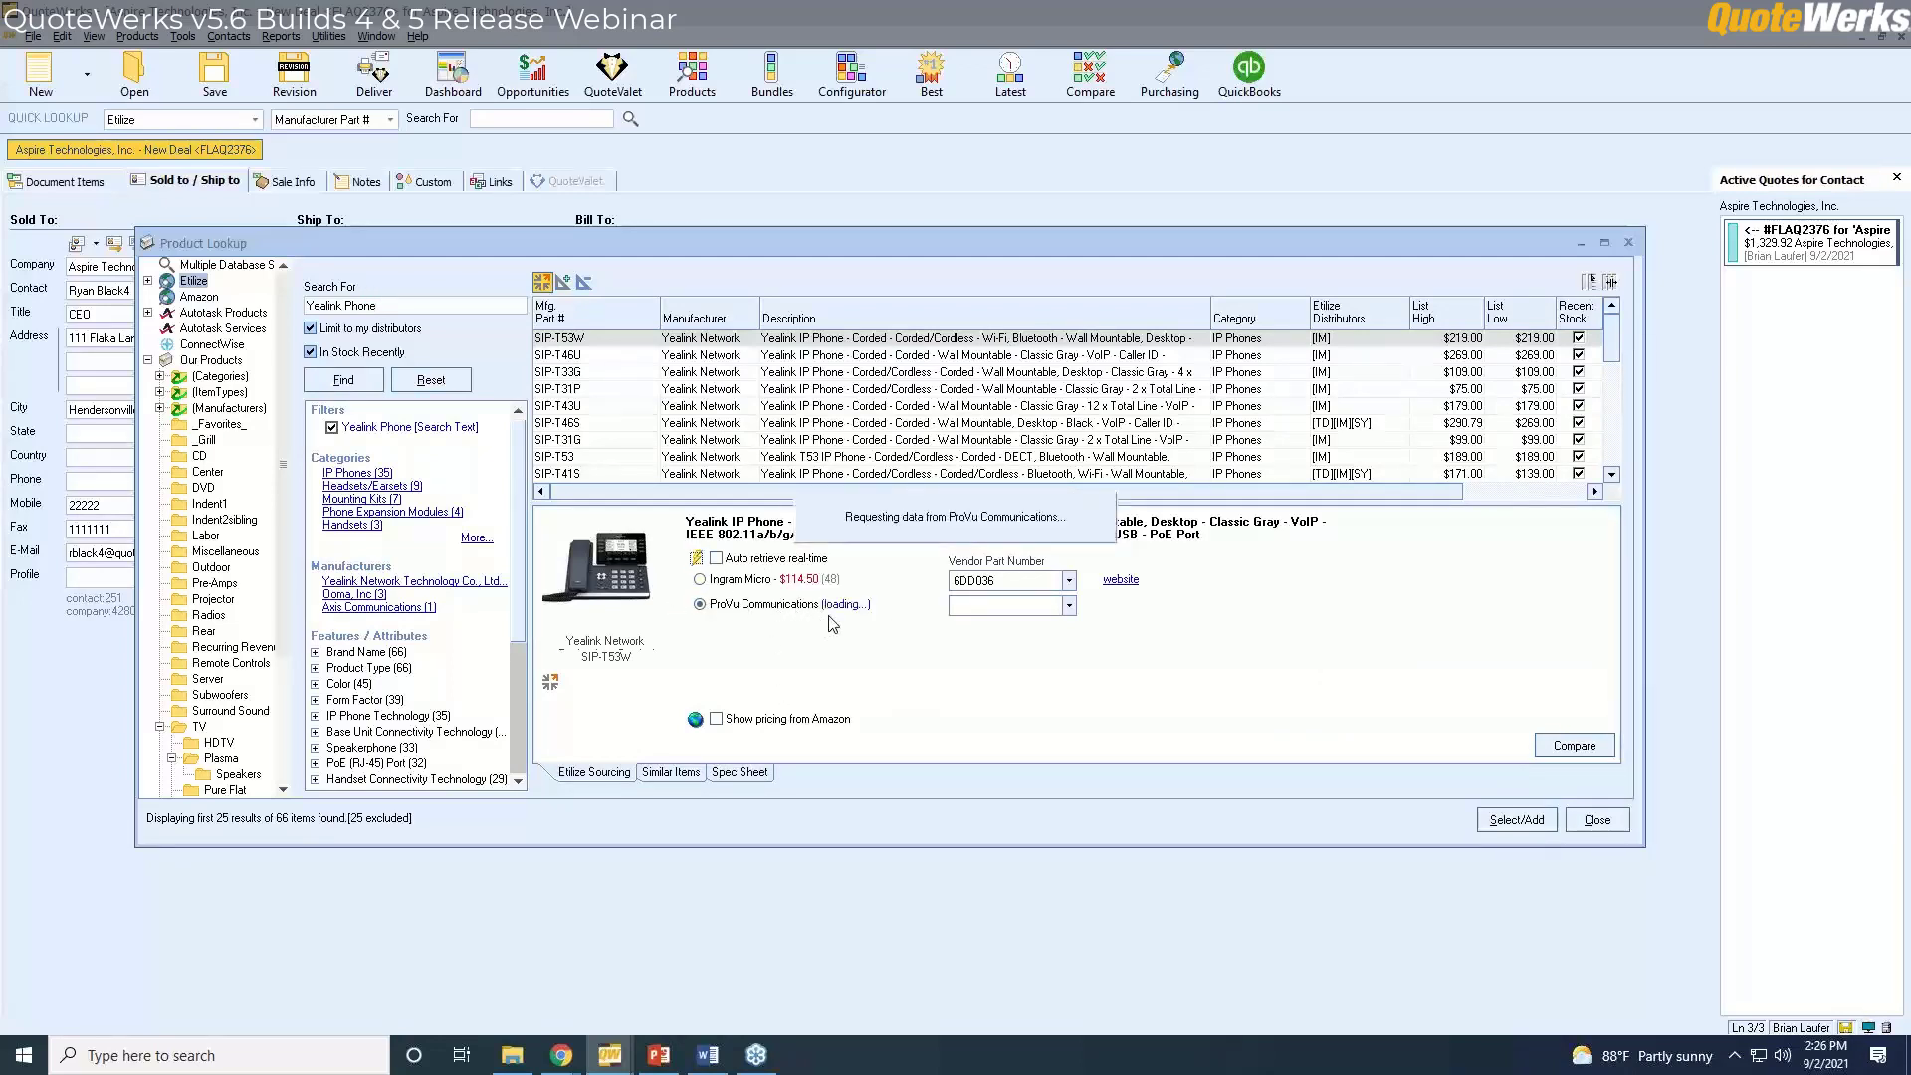
pyautogui.click(1028, 615)
pyautogui.click(1035, 625)
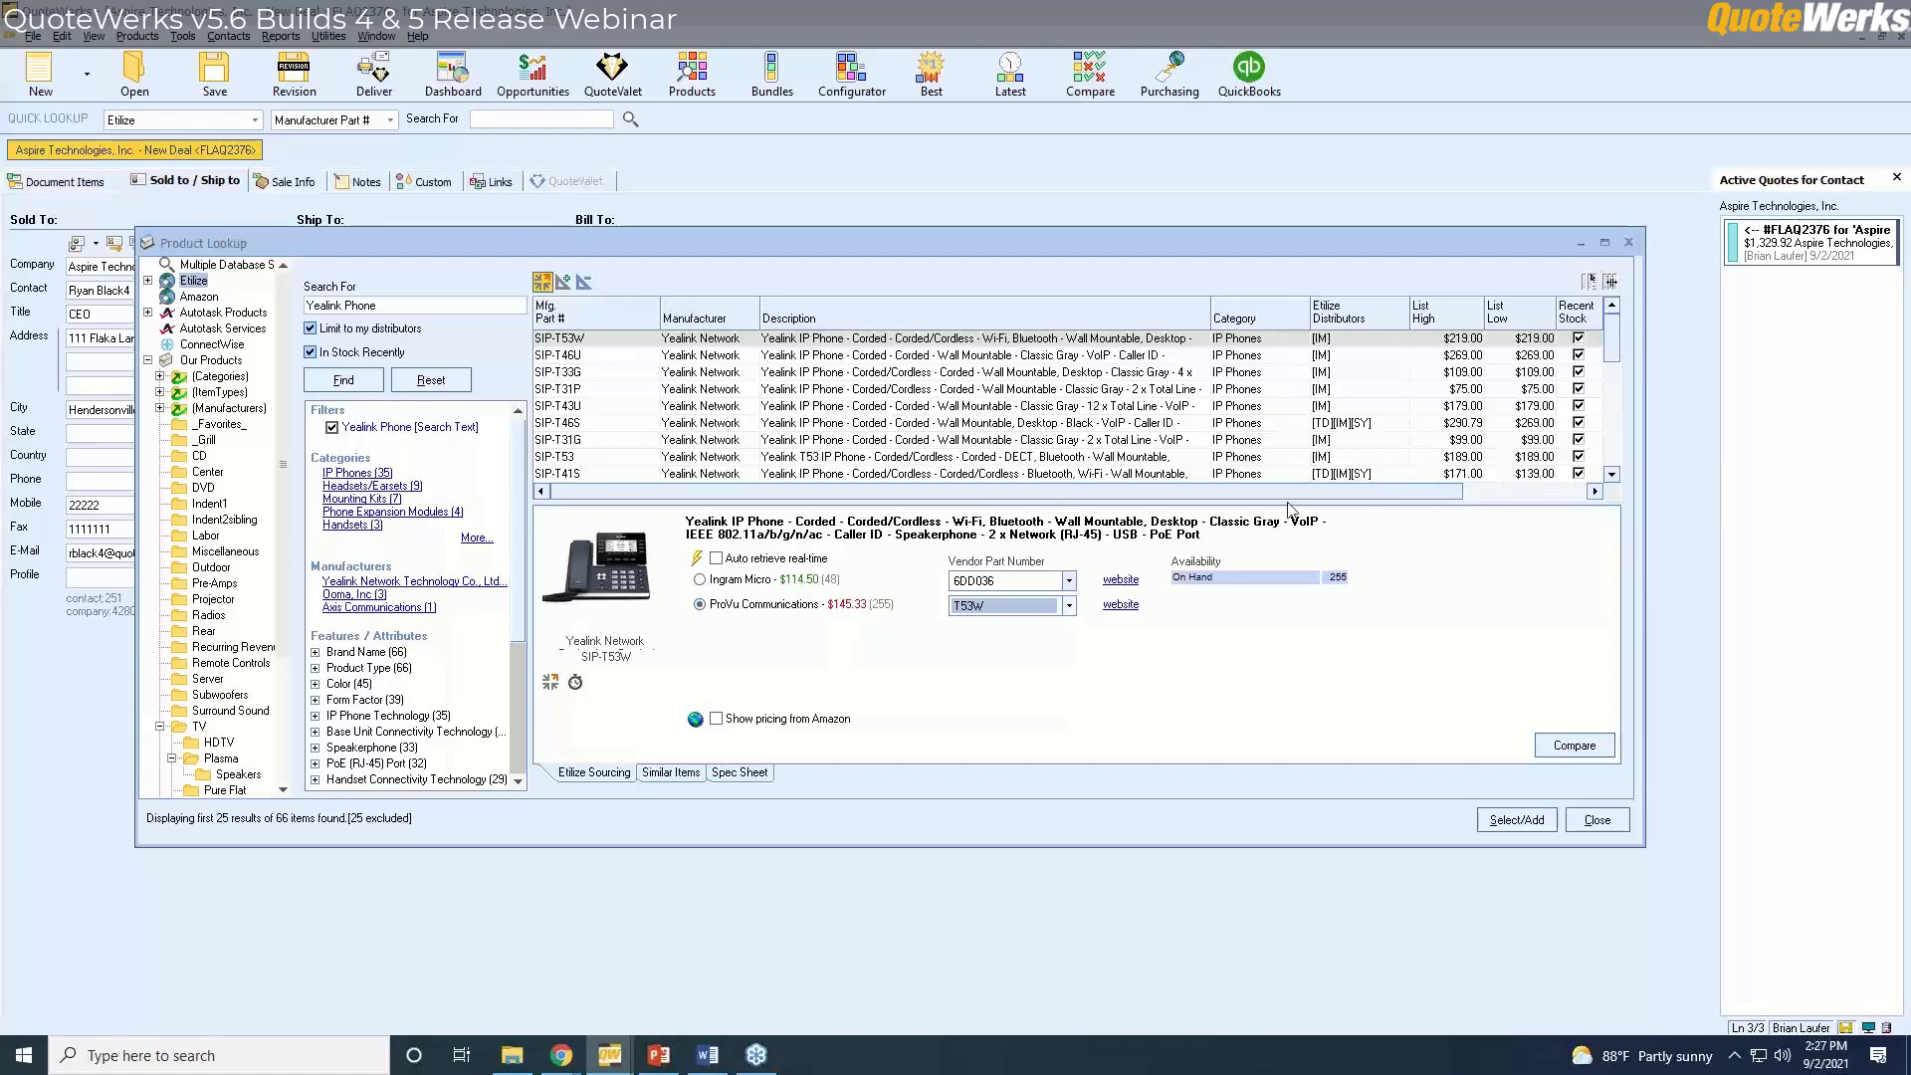
pyautogui.click(1516, 820)
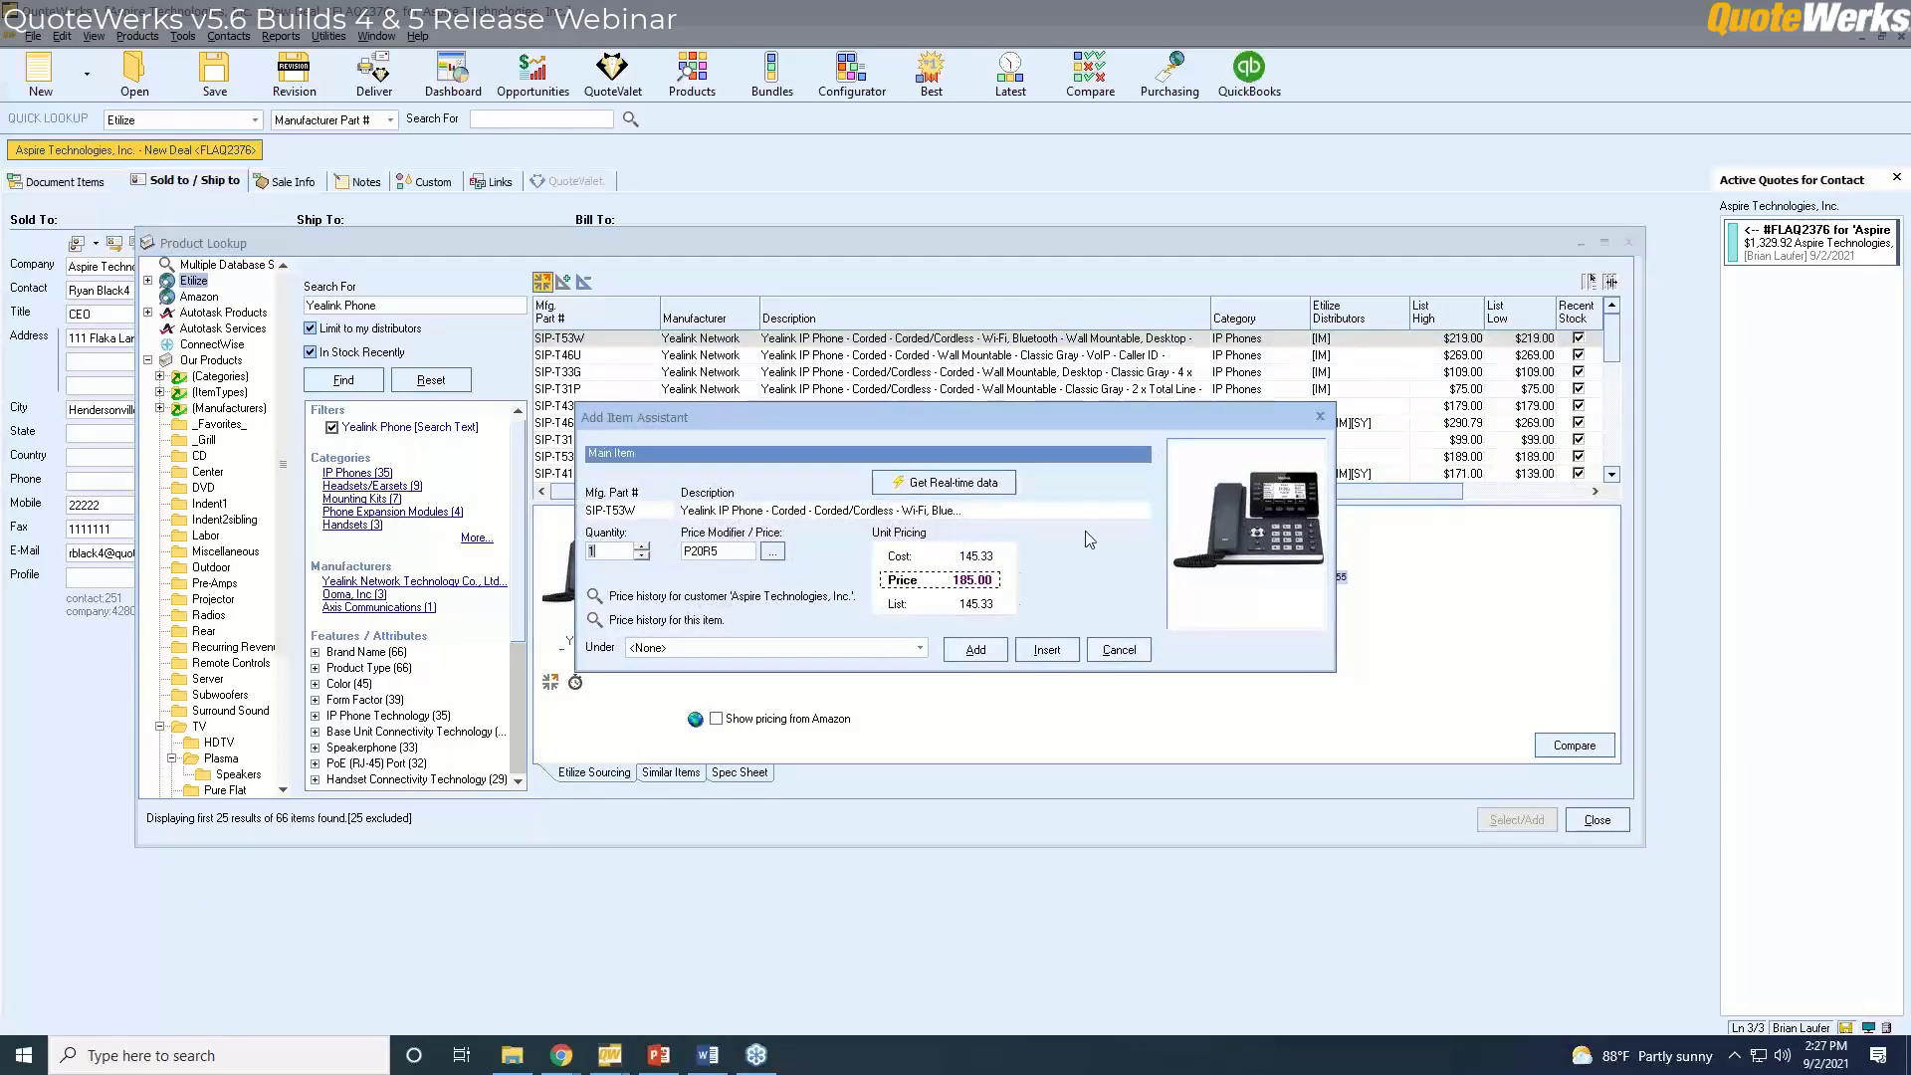
pyautogui.click(990, 651)
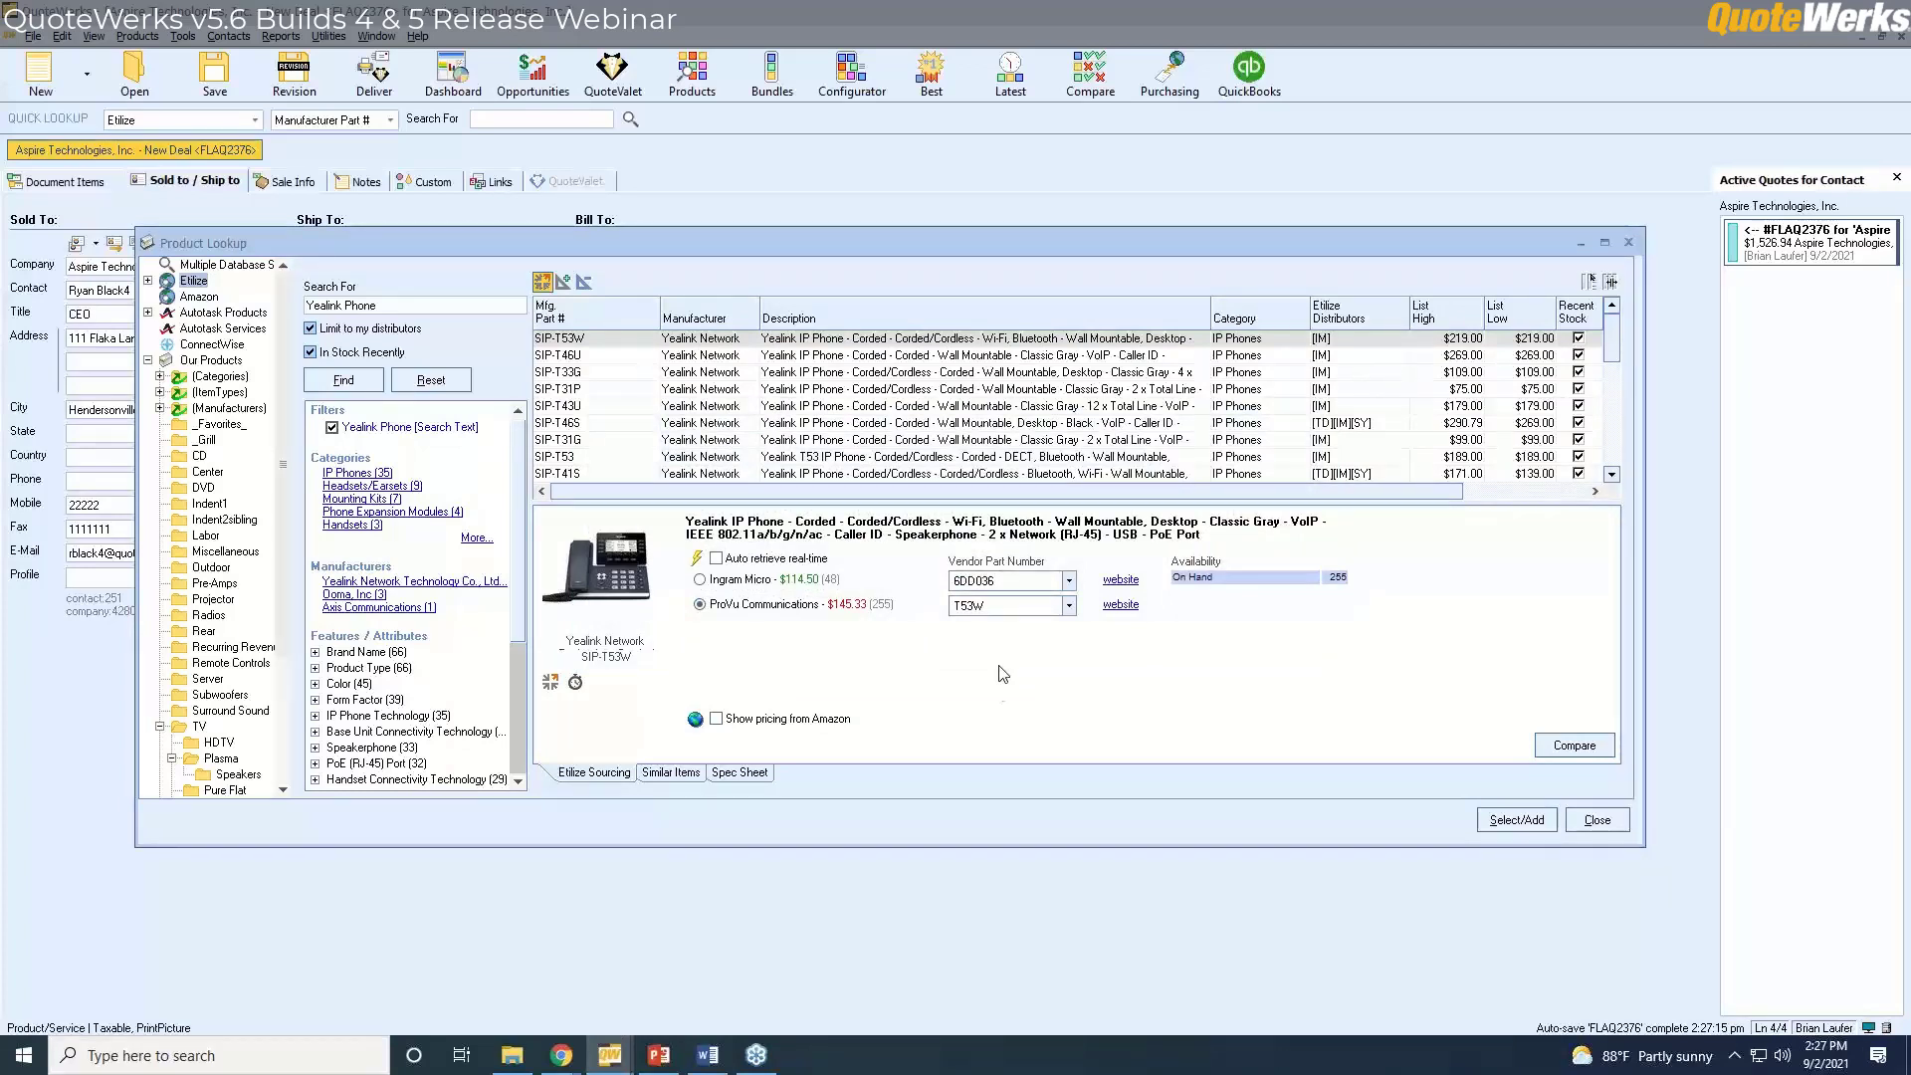
# Switch to Chrome and open quotewerks.com in a new tab.
pyautogui.click(562, 1061)
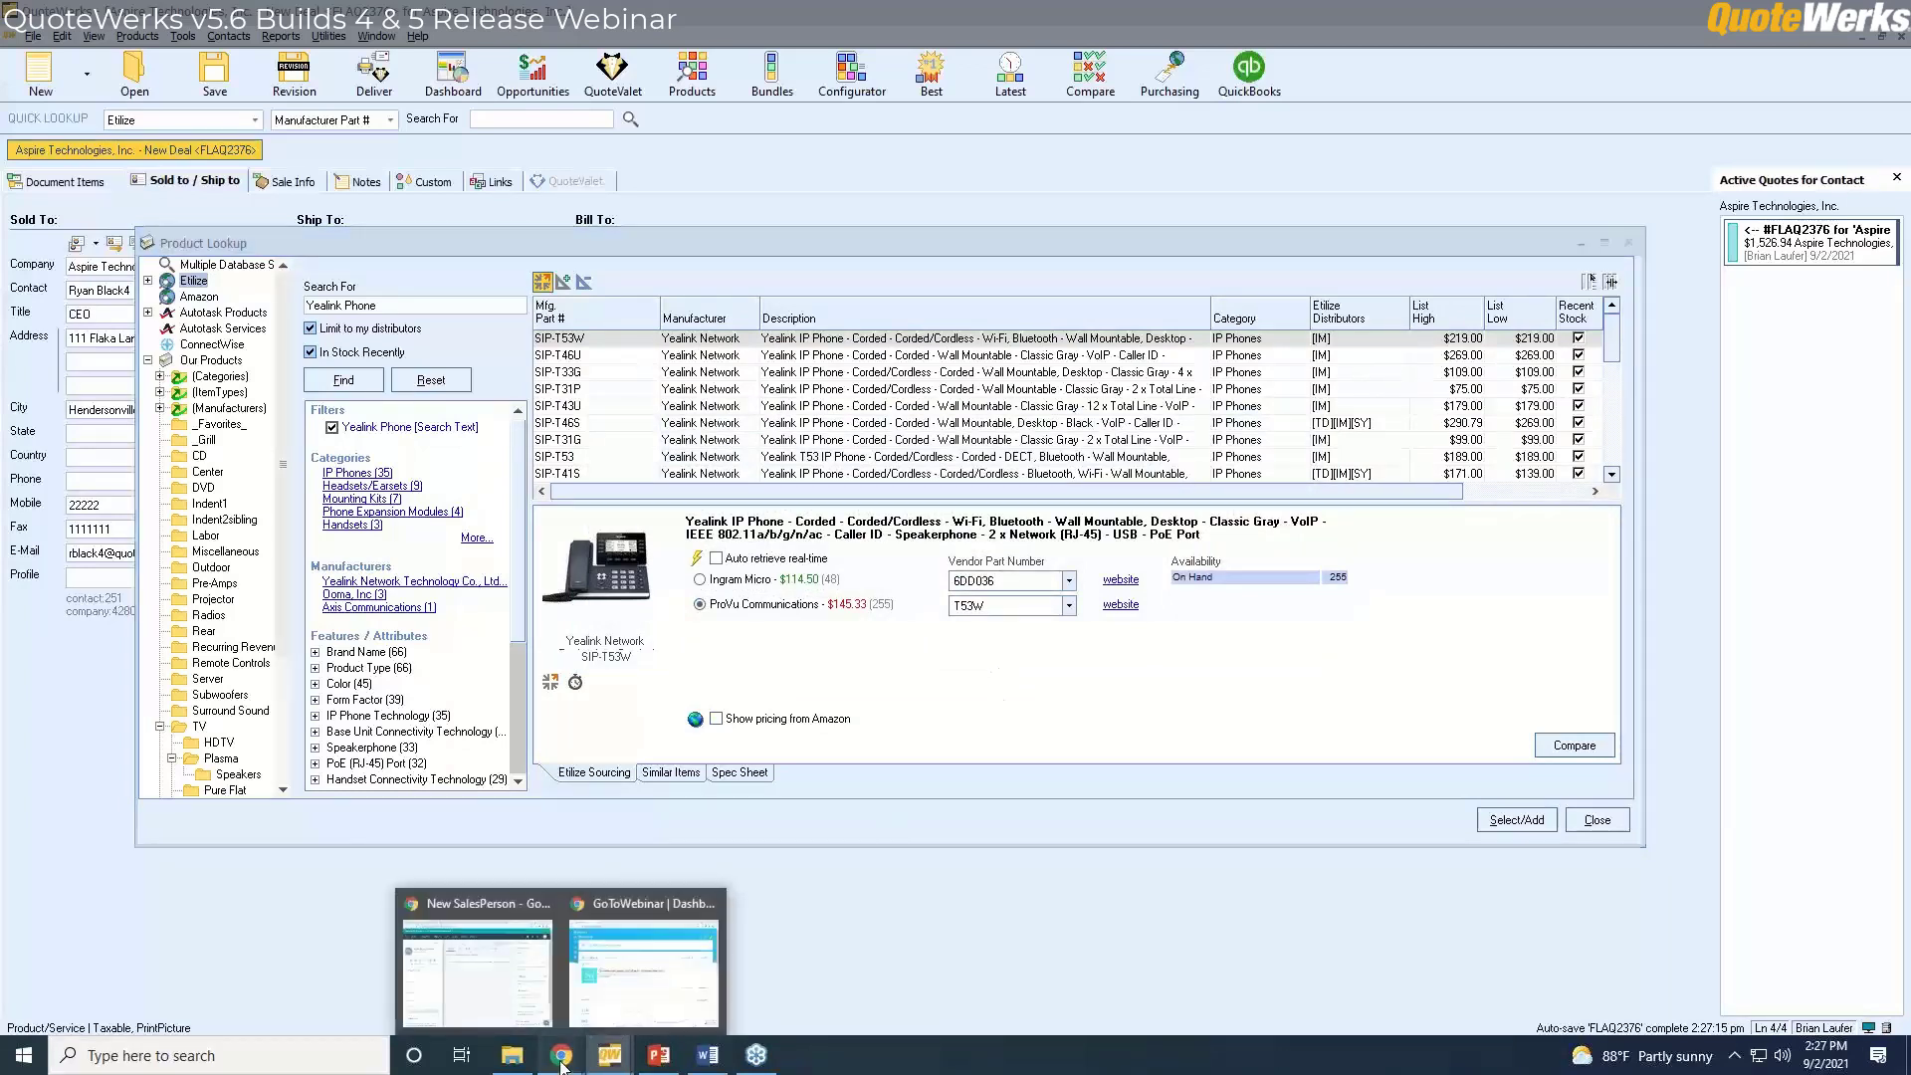
pyautogui.click(493, 968)
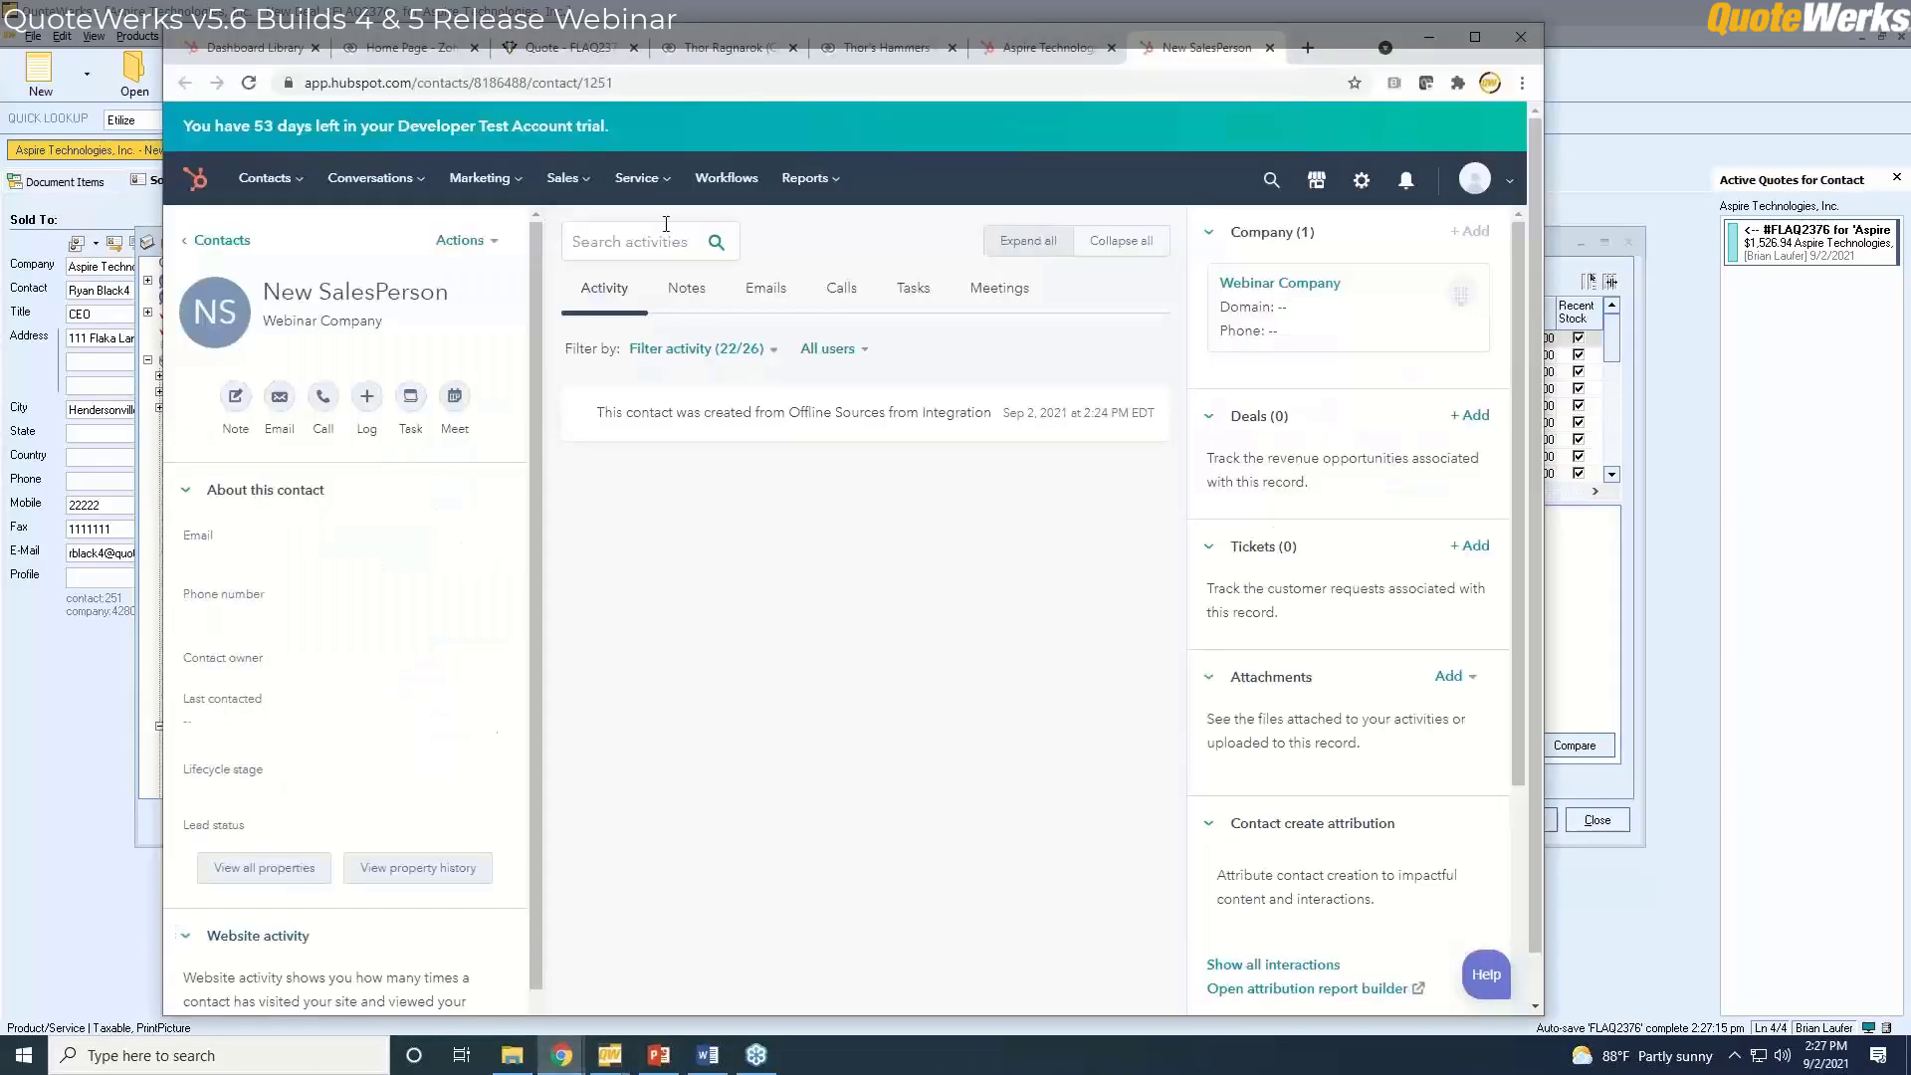
pyautogui.click(1307, 48)
pyautogui.write('quotewerks.com')
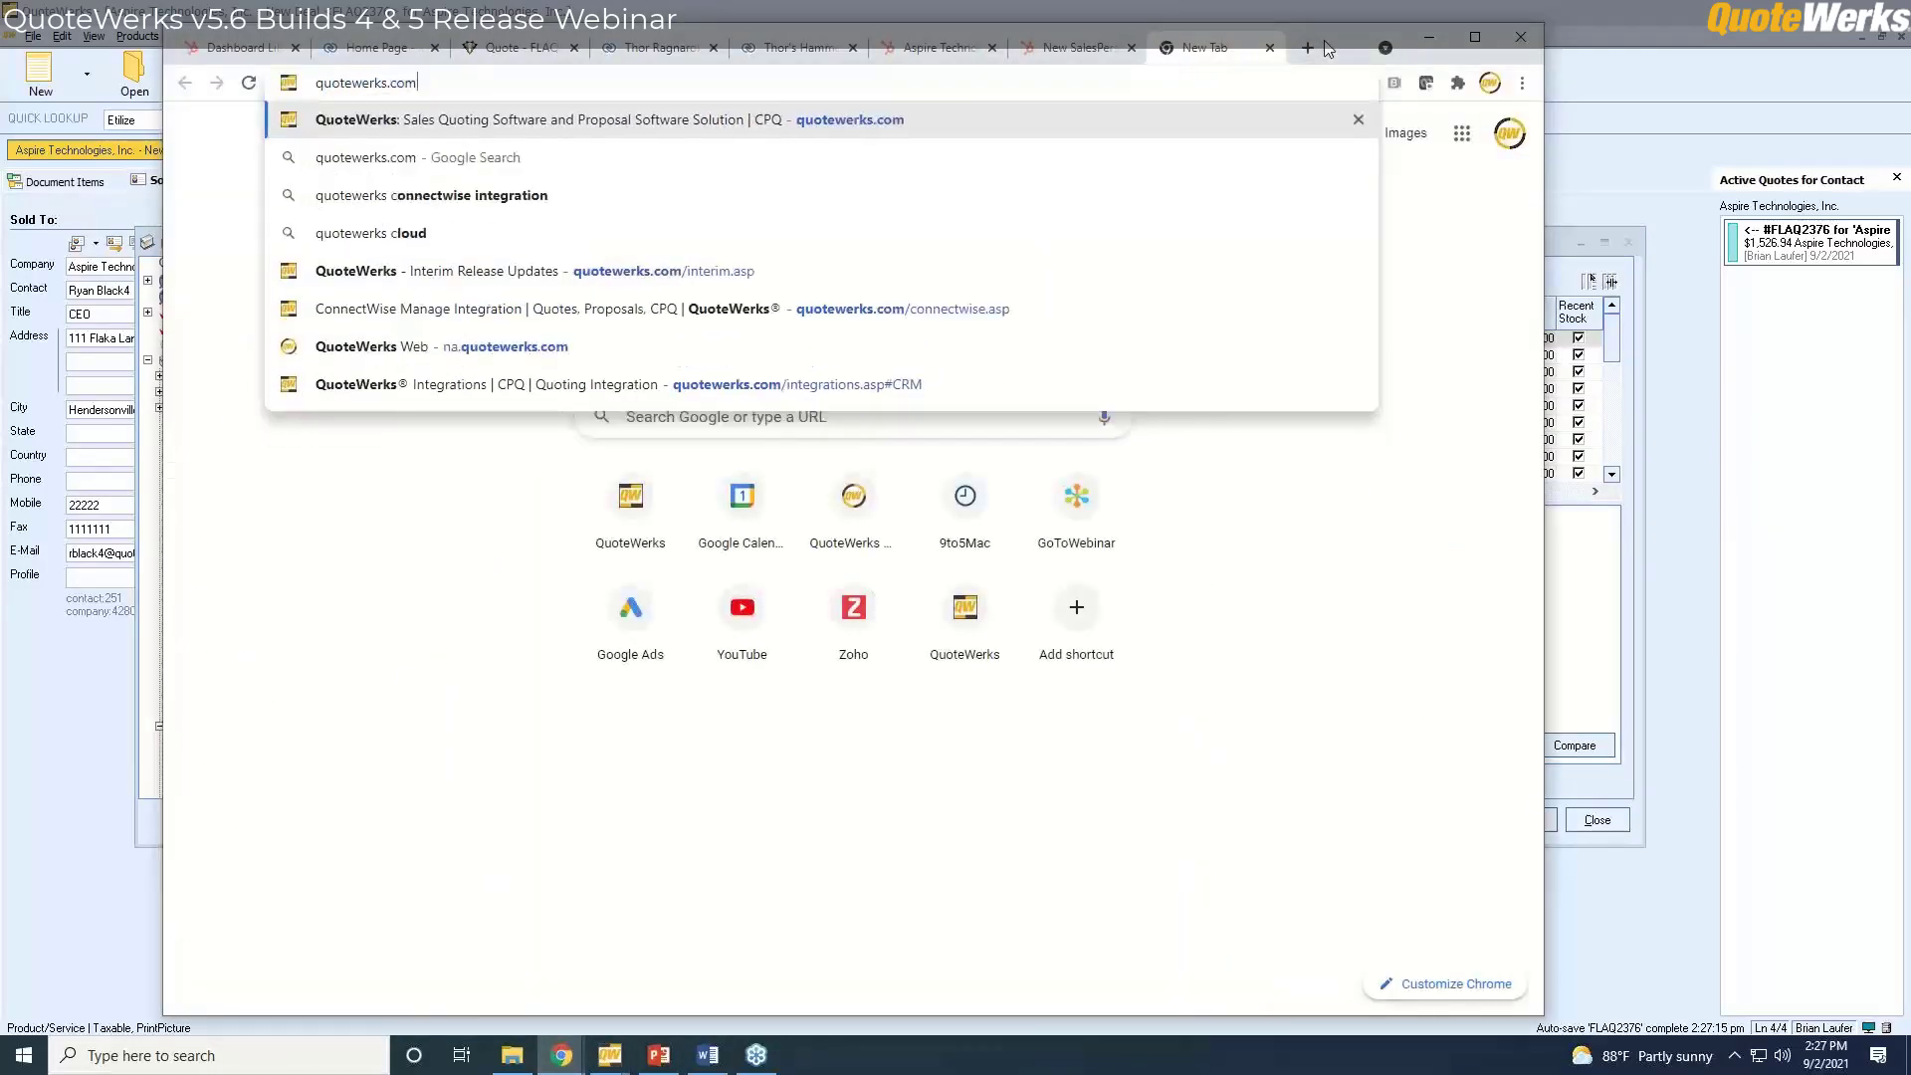
pyautogui.press('Return')
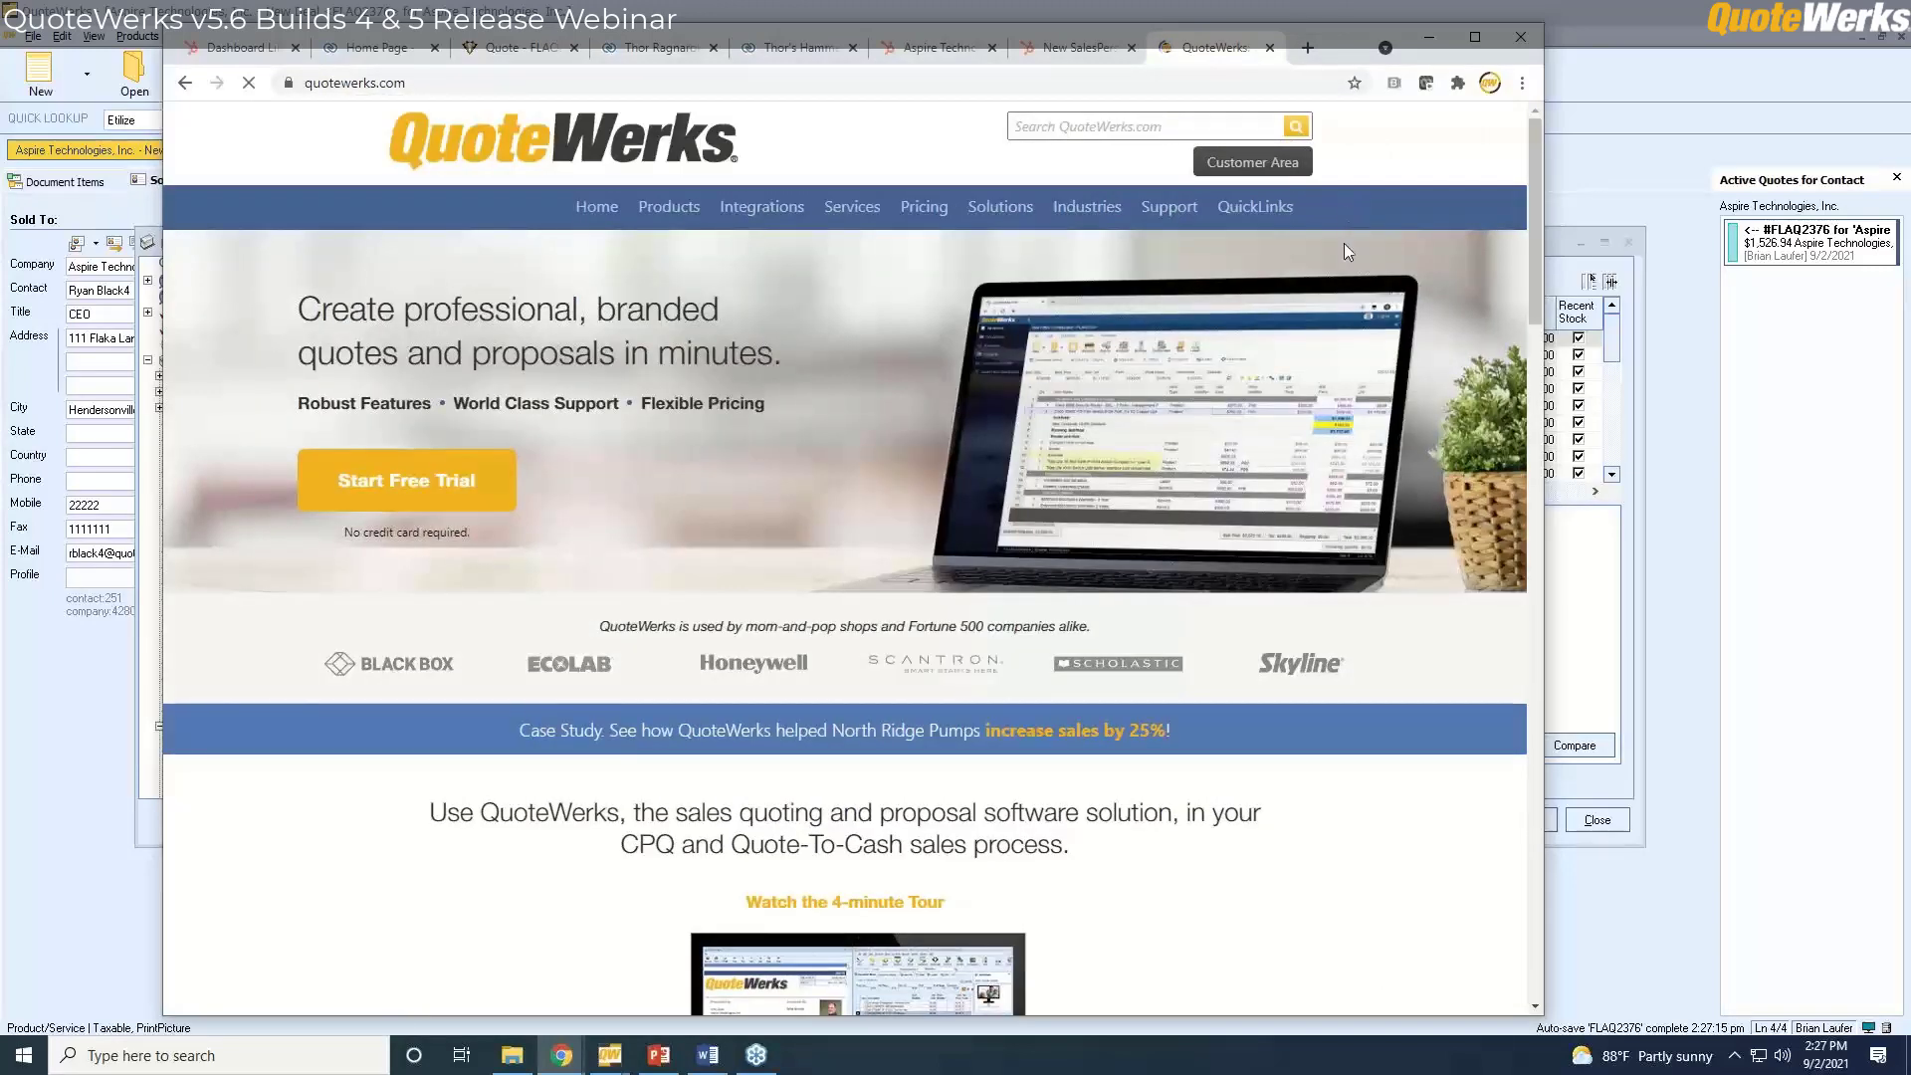
pyautogui.scroll(-1, 1341, 288)
pyautogui.scroll(1, 1341, 288)
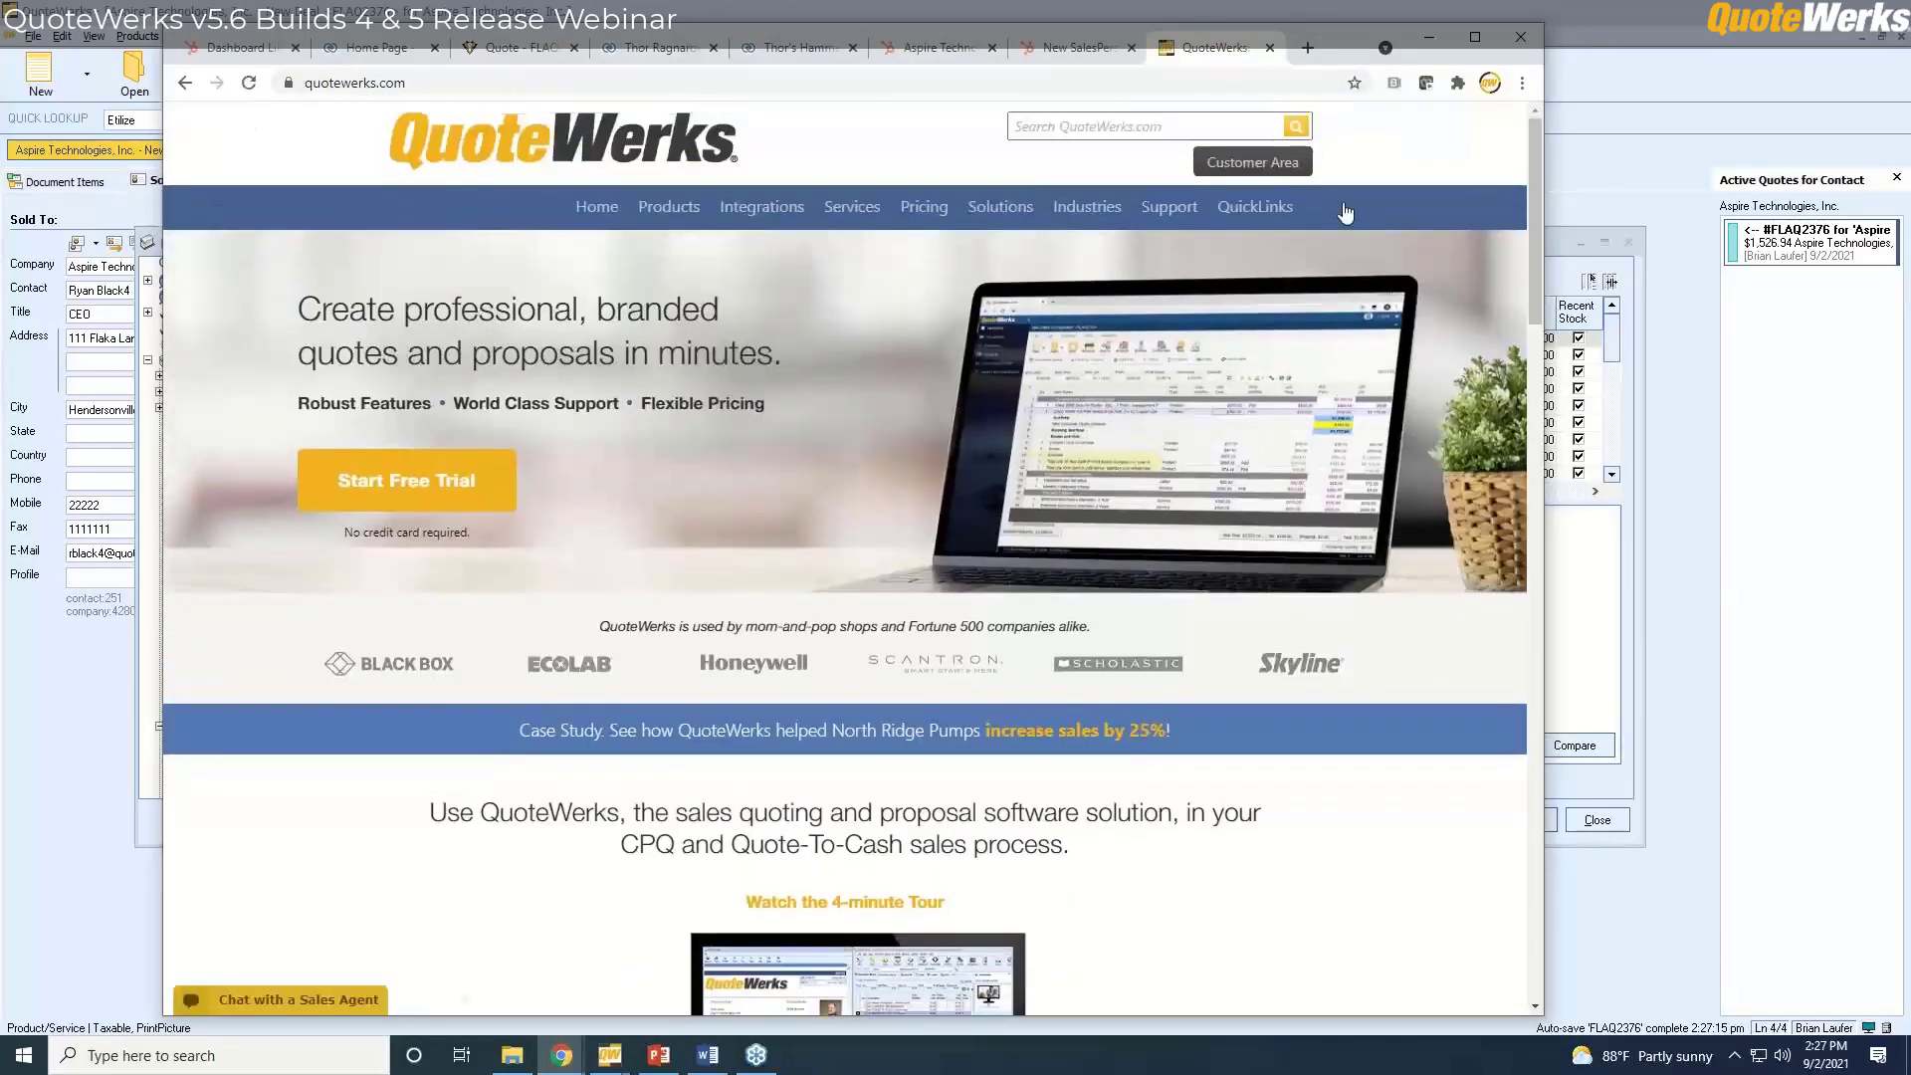
# Open the QuoteWerks Update Center through the Customer Area, and show that it is also reachable from the Support links.
pyautogui.click(1254, 165)
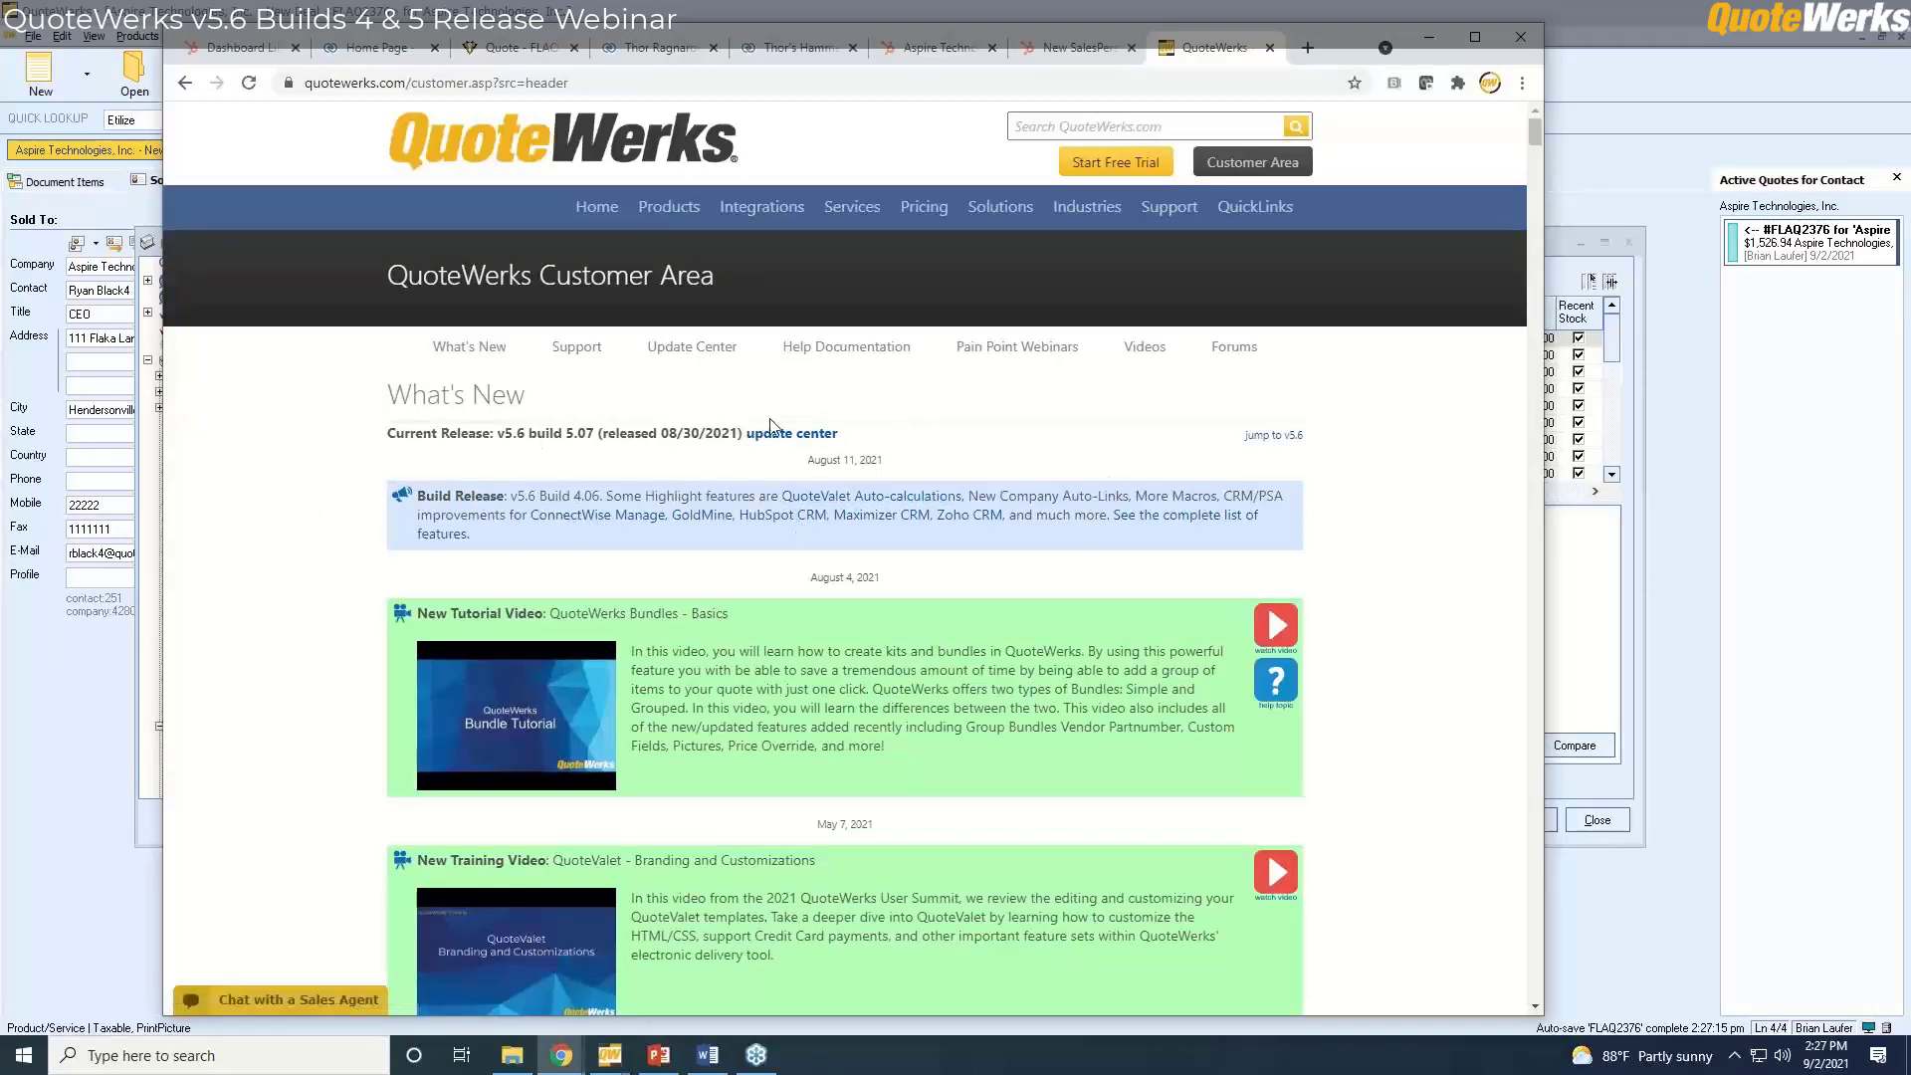
pyautogui.click(781, 443)
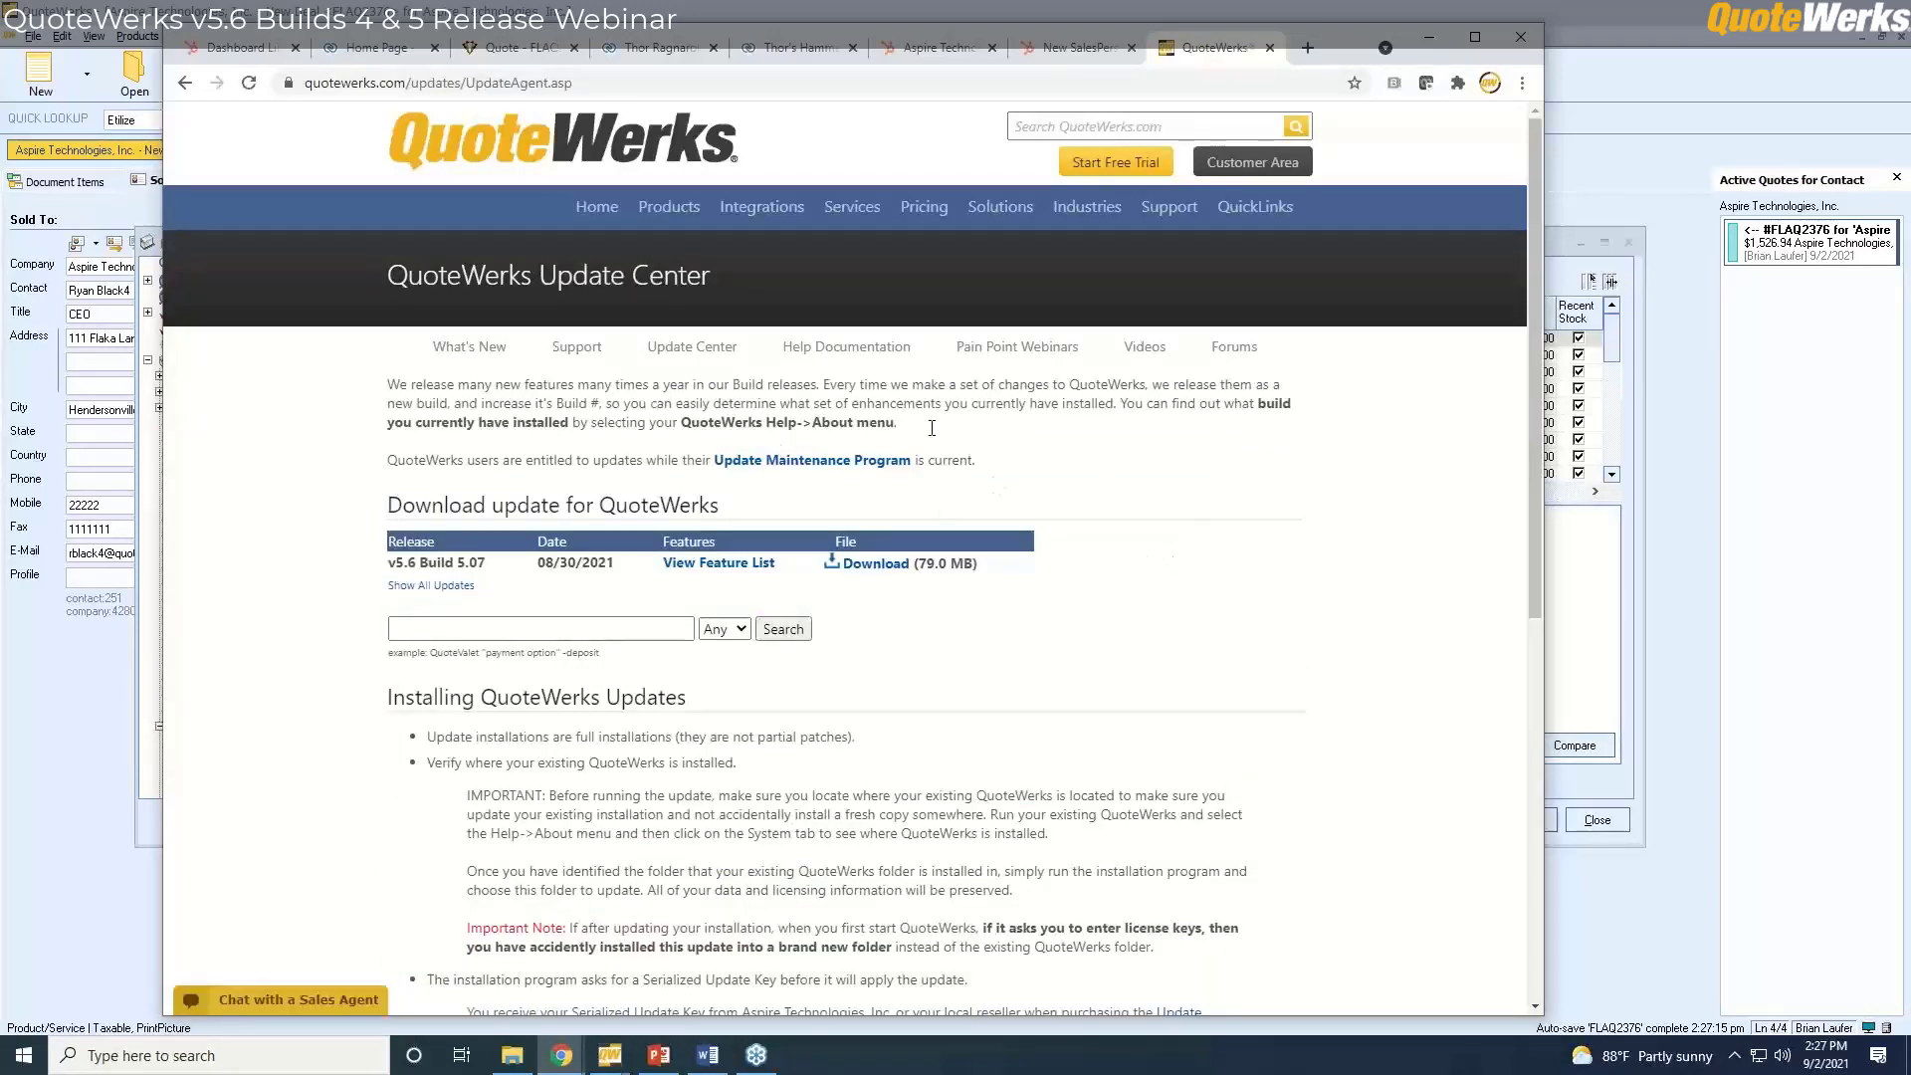
pyautogui.moveTo(1099, 242)
pyautogui.moveTo(1149, 224)
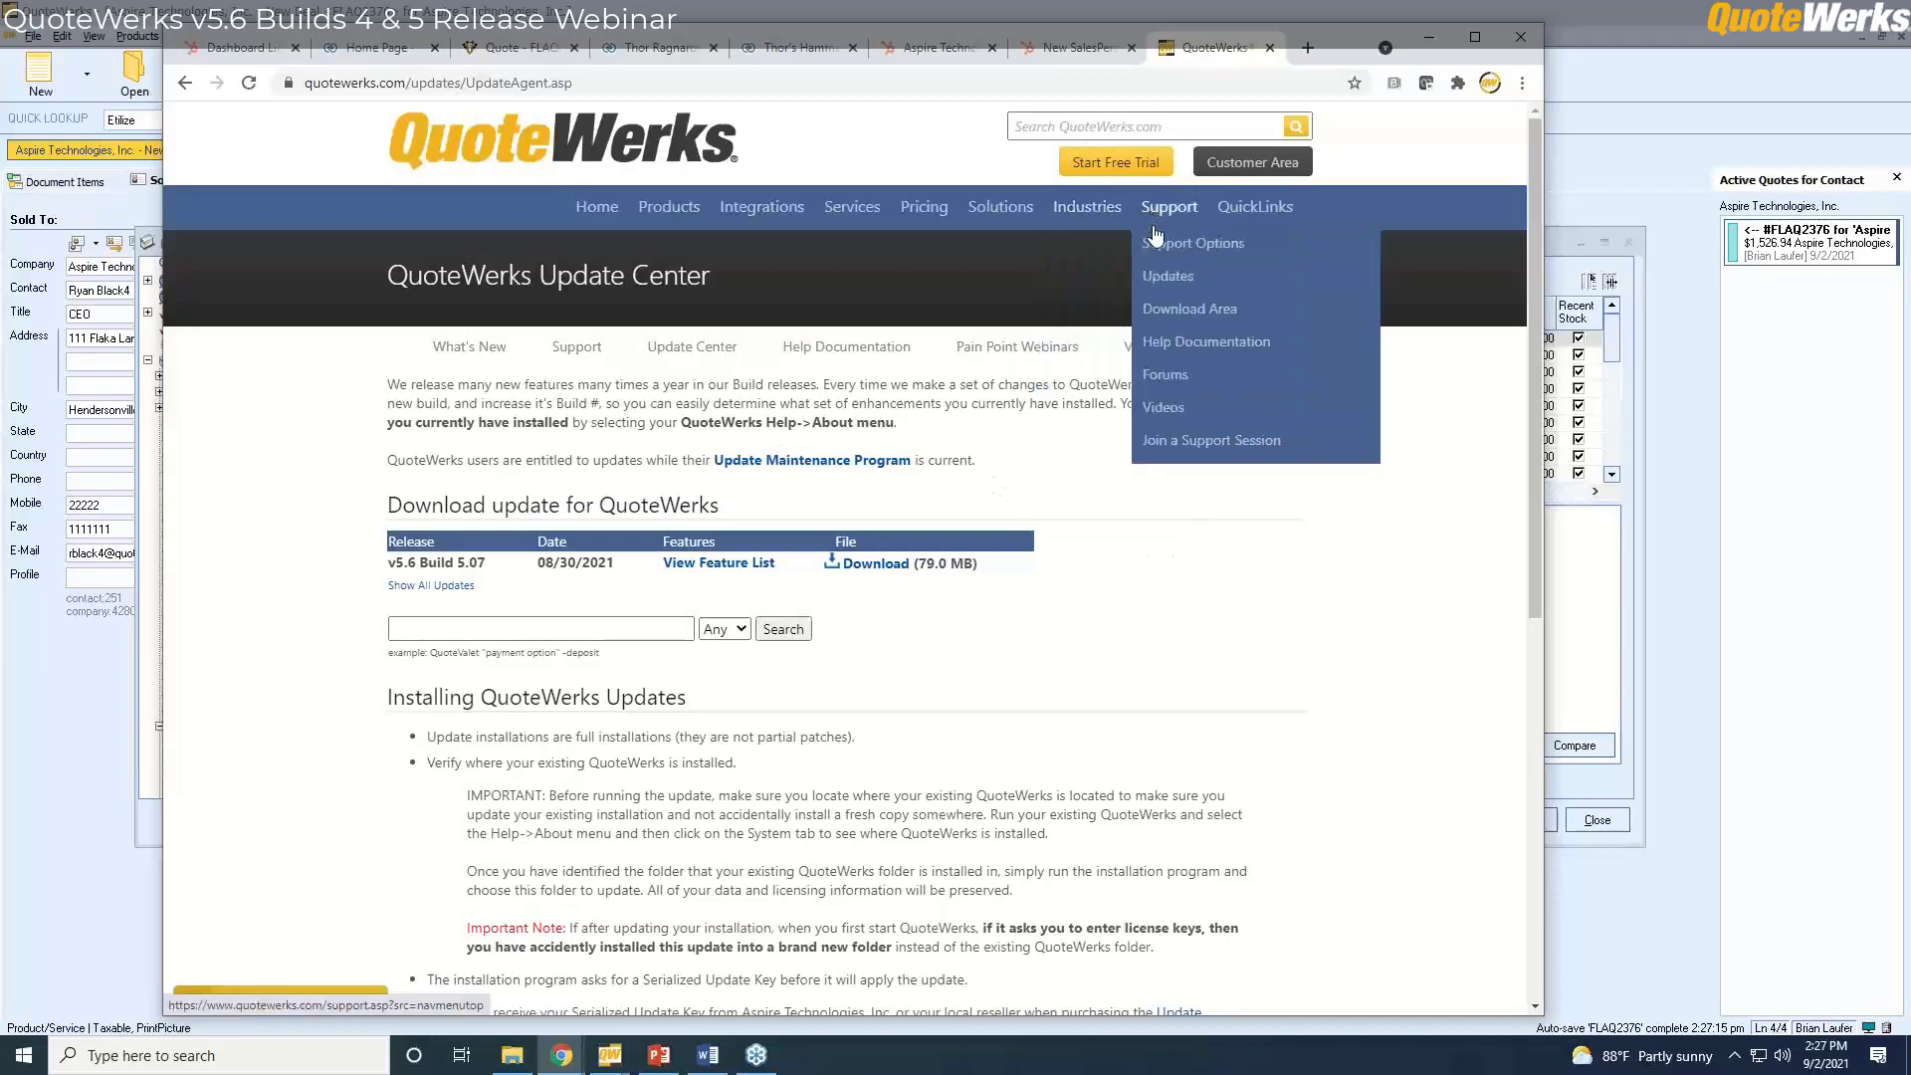
pyautogui.click(1164, 274)
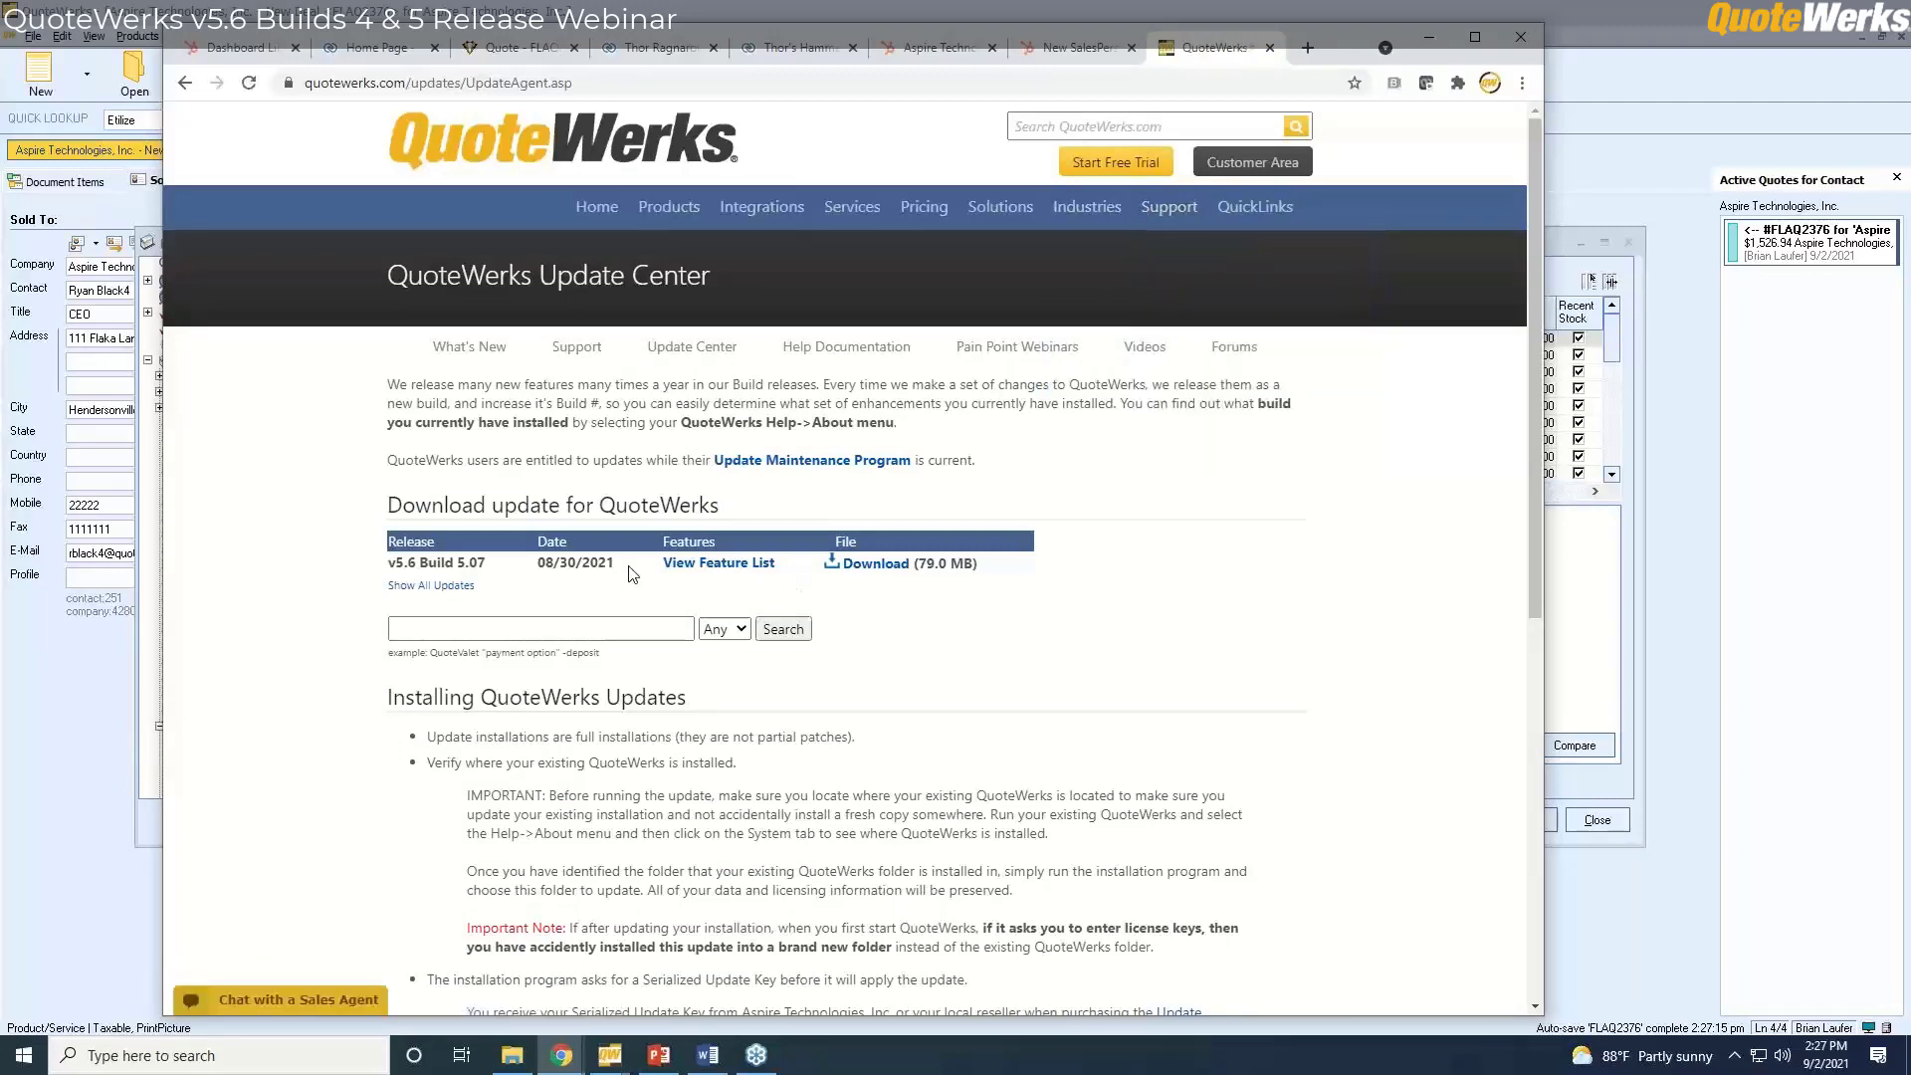
# Look through the feature list of v5.6 Build 5.07 and return to the Update Center.
pyautogui.click(717, 566)
pyautogui.scroll(-4, 1284, 627)
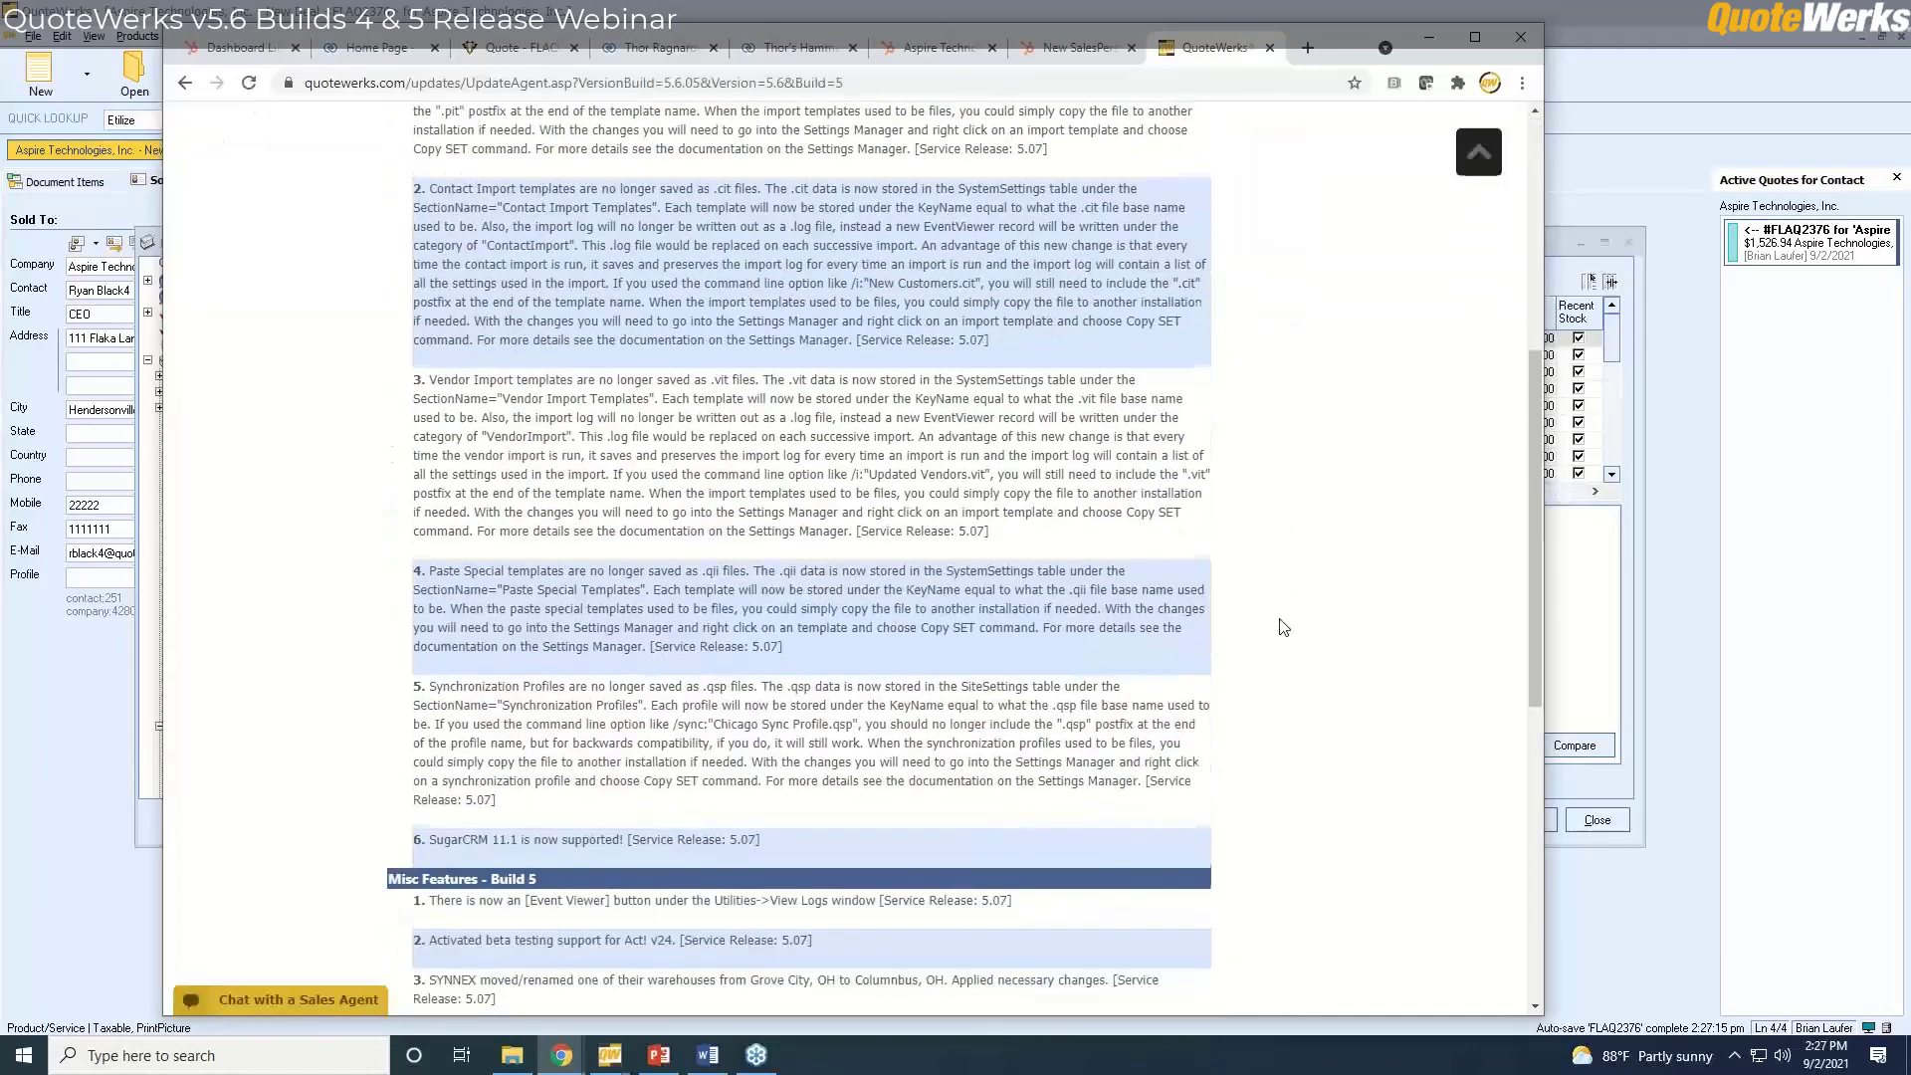
pyautogui.scroll(2, 1280, 620)
pyautogui.hotkey('alt', 'Left')
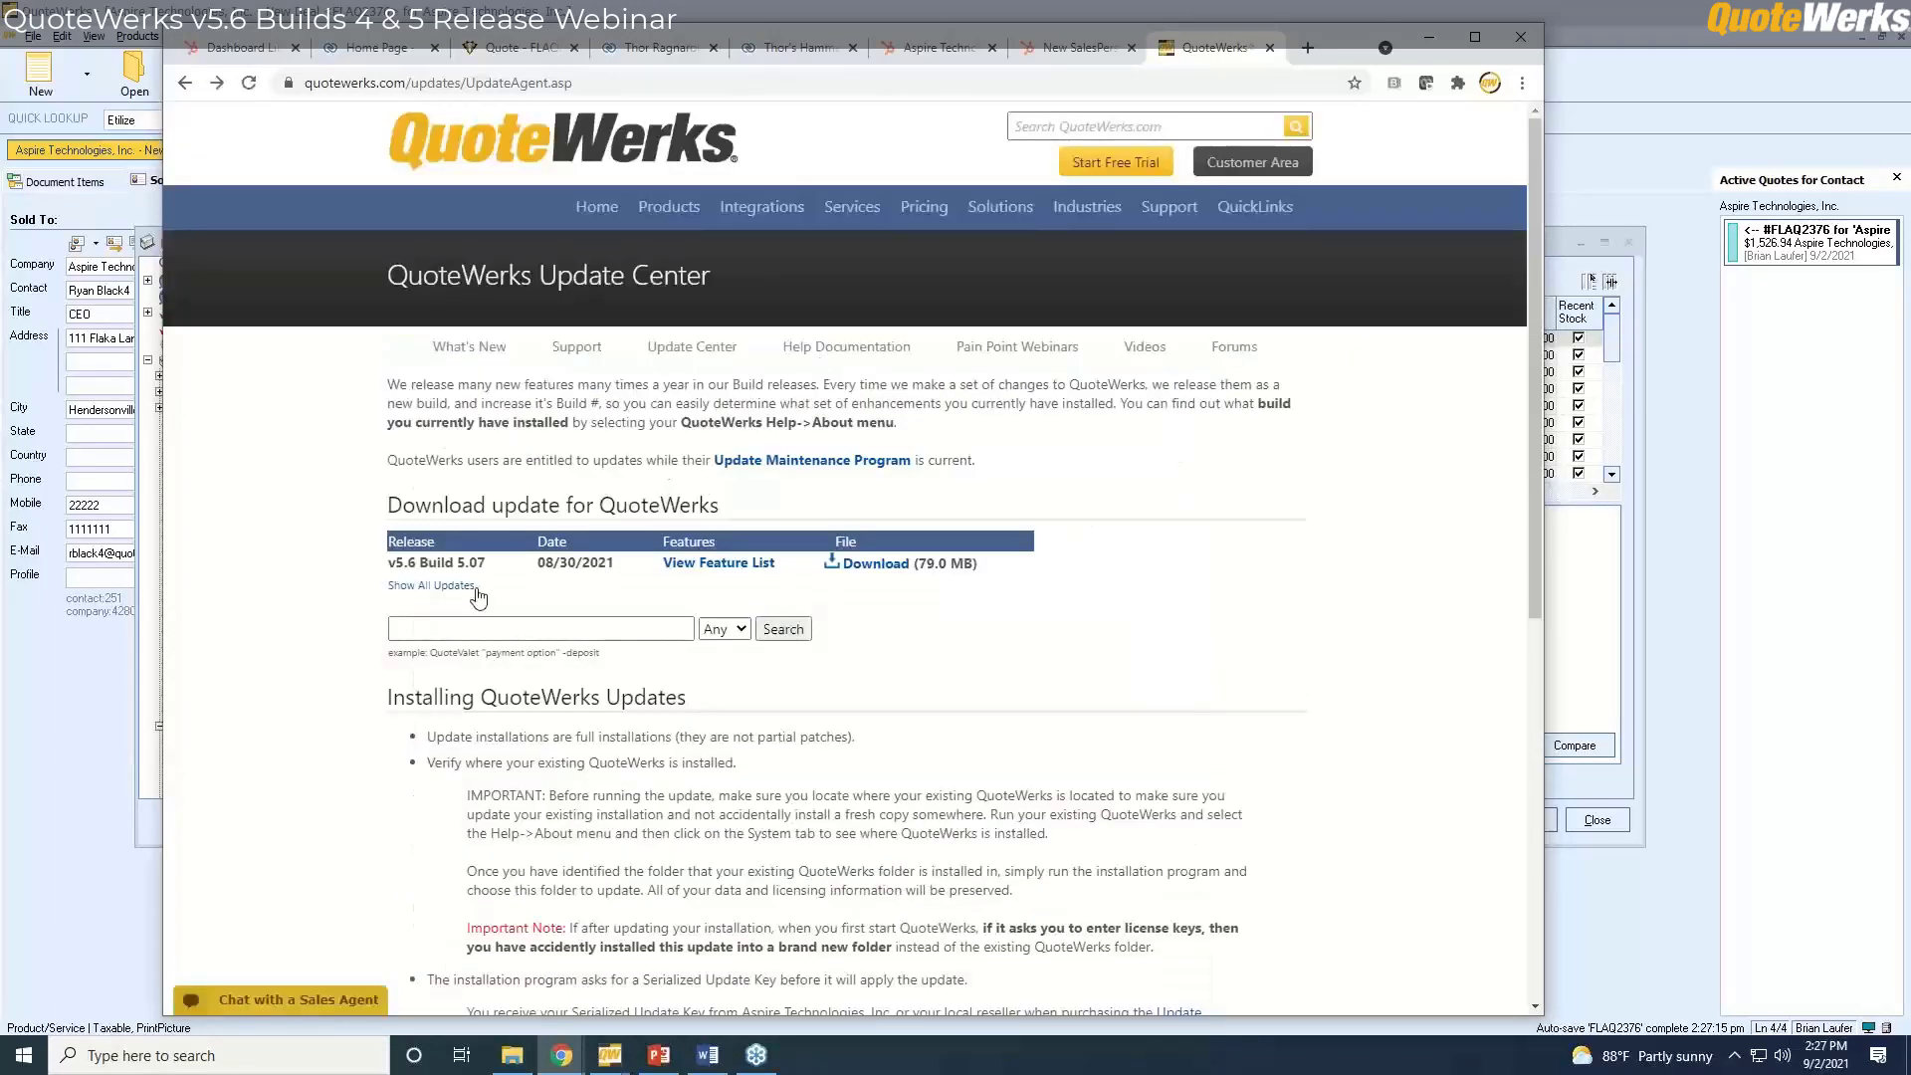
# Show all available updates and look through the feature list of v5.6 Build 4.06.
pyautogui.click(448, 589)
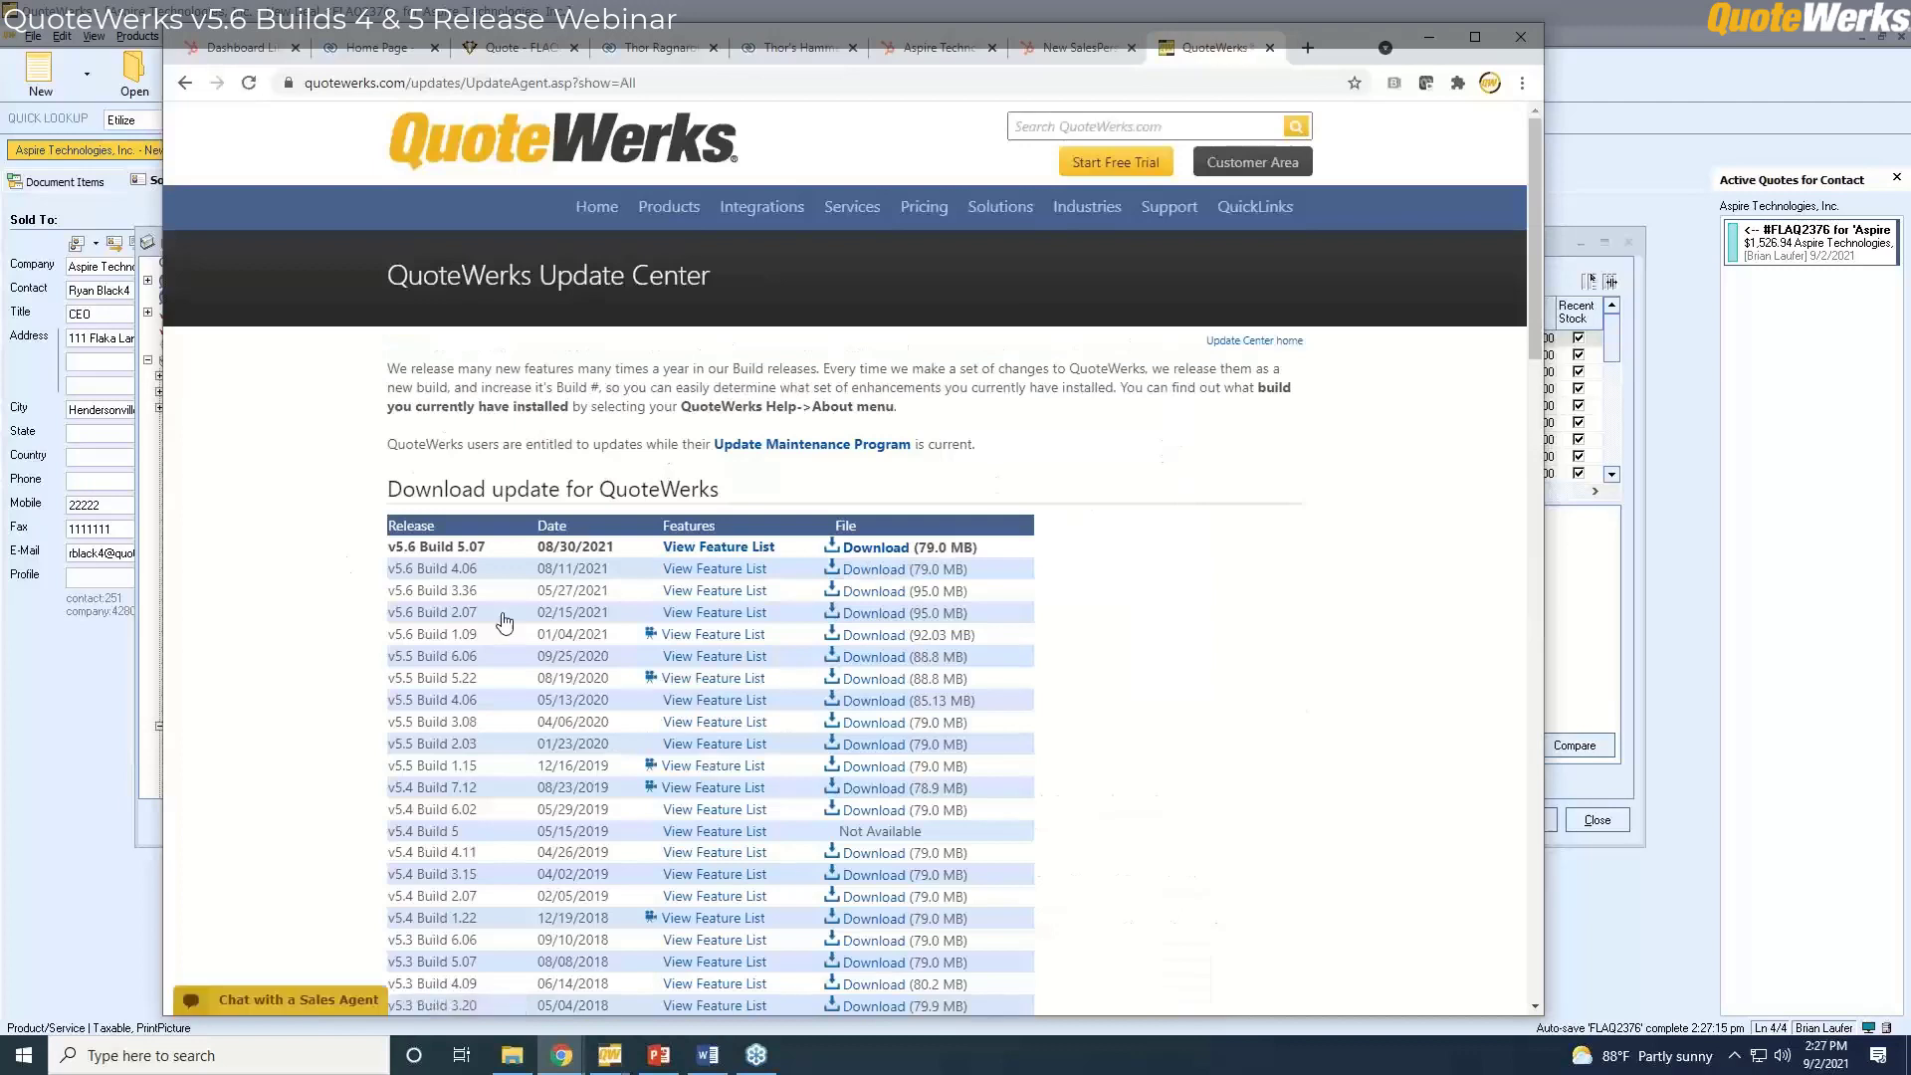
pyautogui.scroll(-2, 1095, 585)
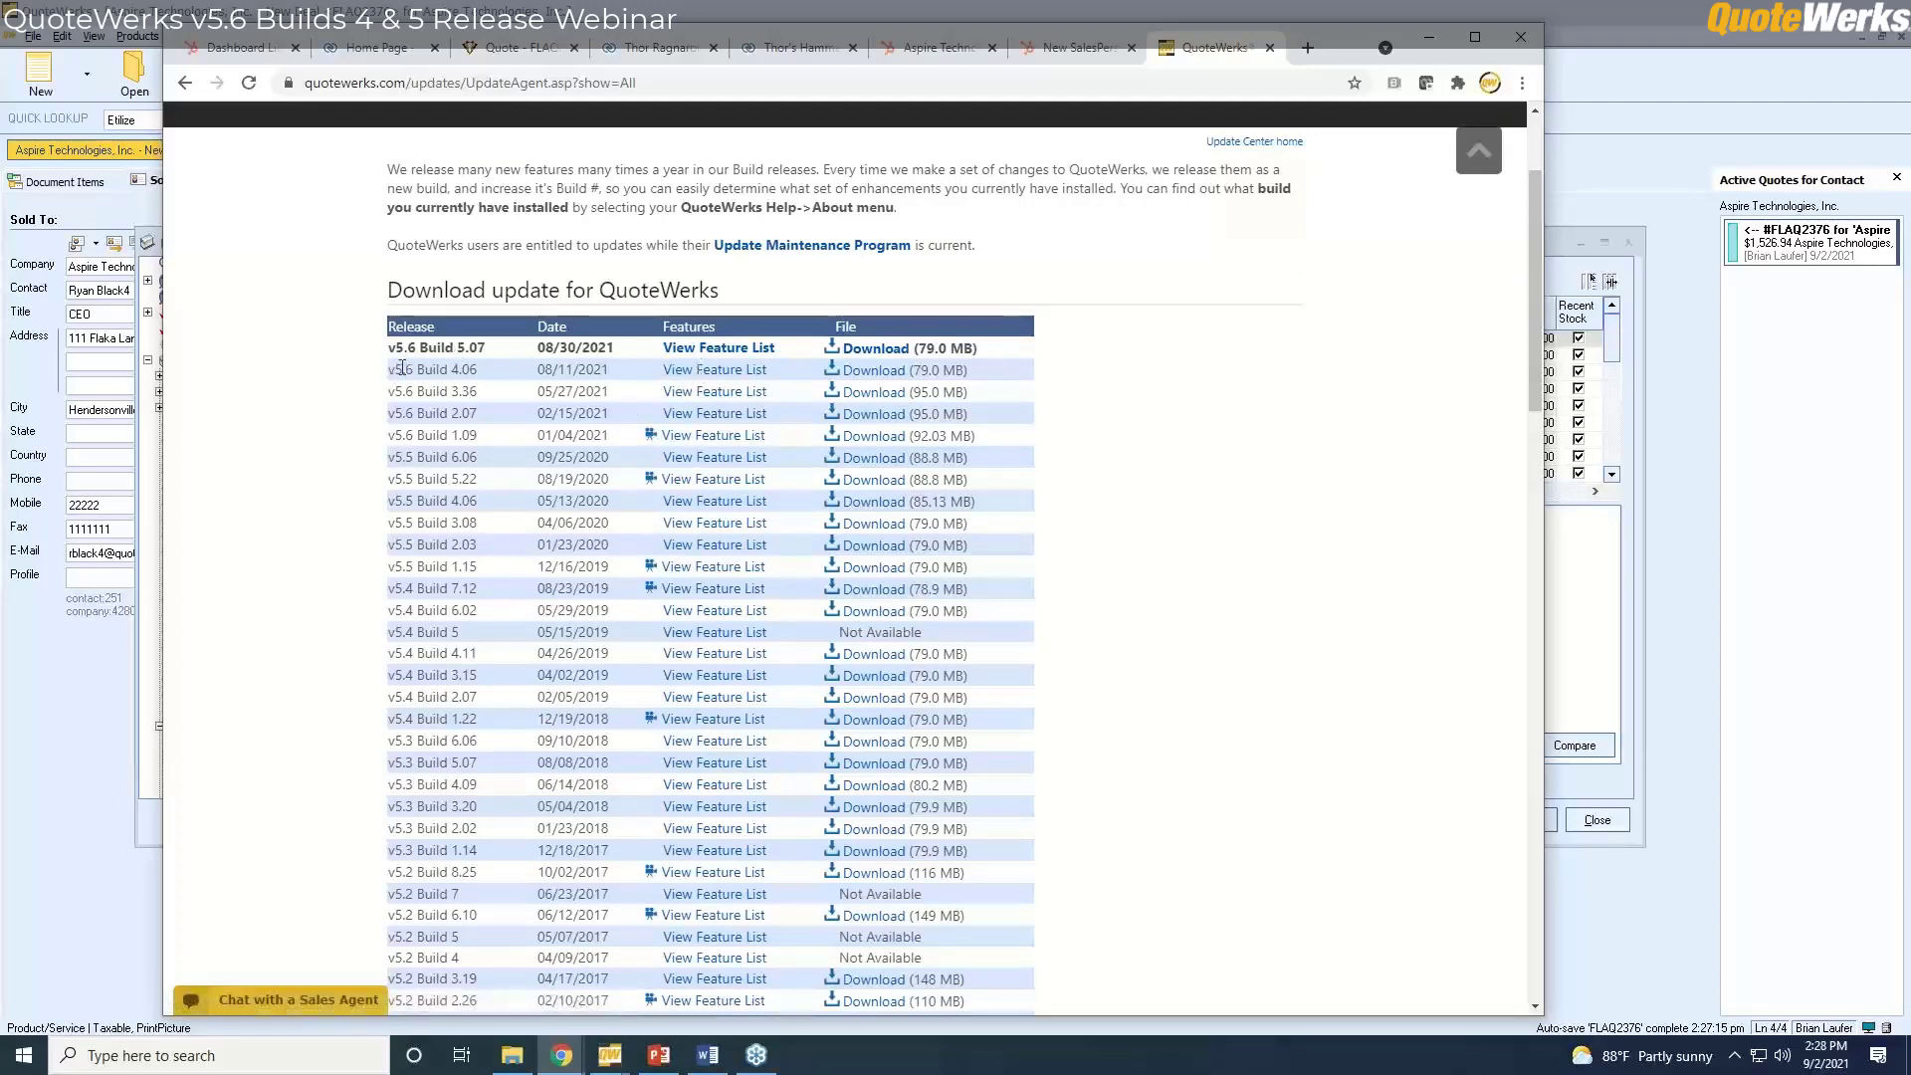
pyautogui.click(715, 371)
pyautogui.scroll(-8, 1239, 560)
pyautogui.scroll(6, 1240, 564)
# Search the update features for "connectwise" with the type limited to New, and look through the results.
pyautogui.click(578, 375)
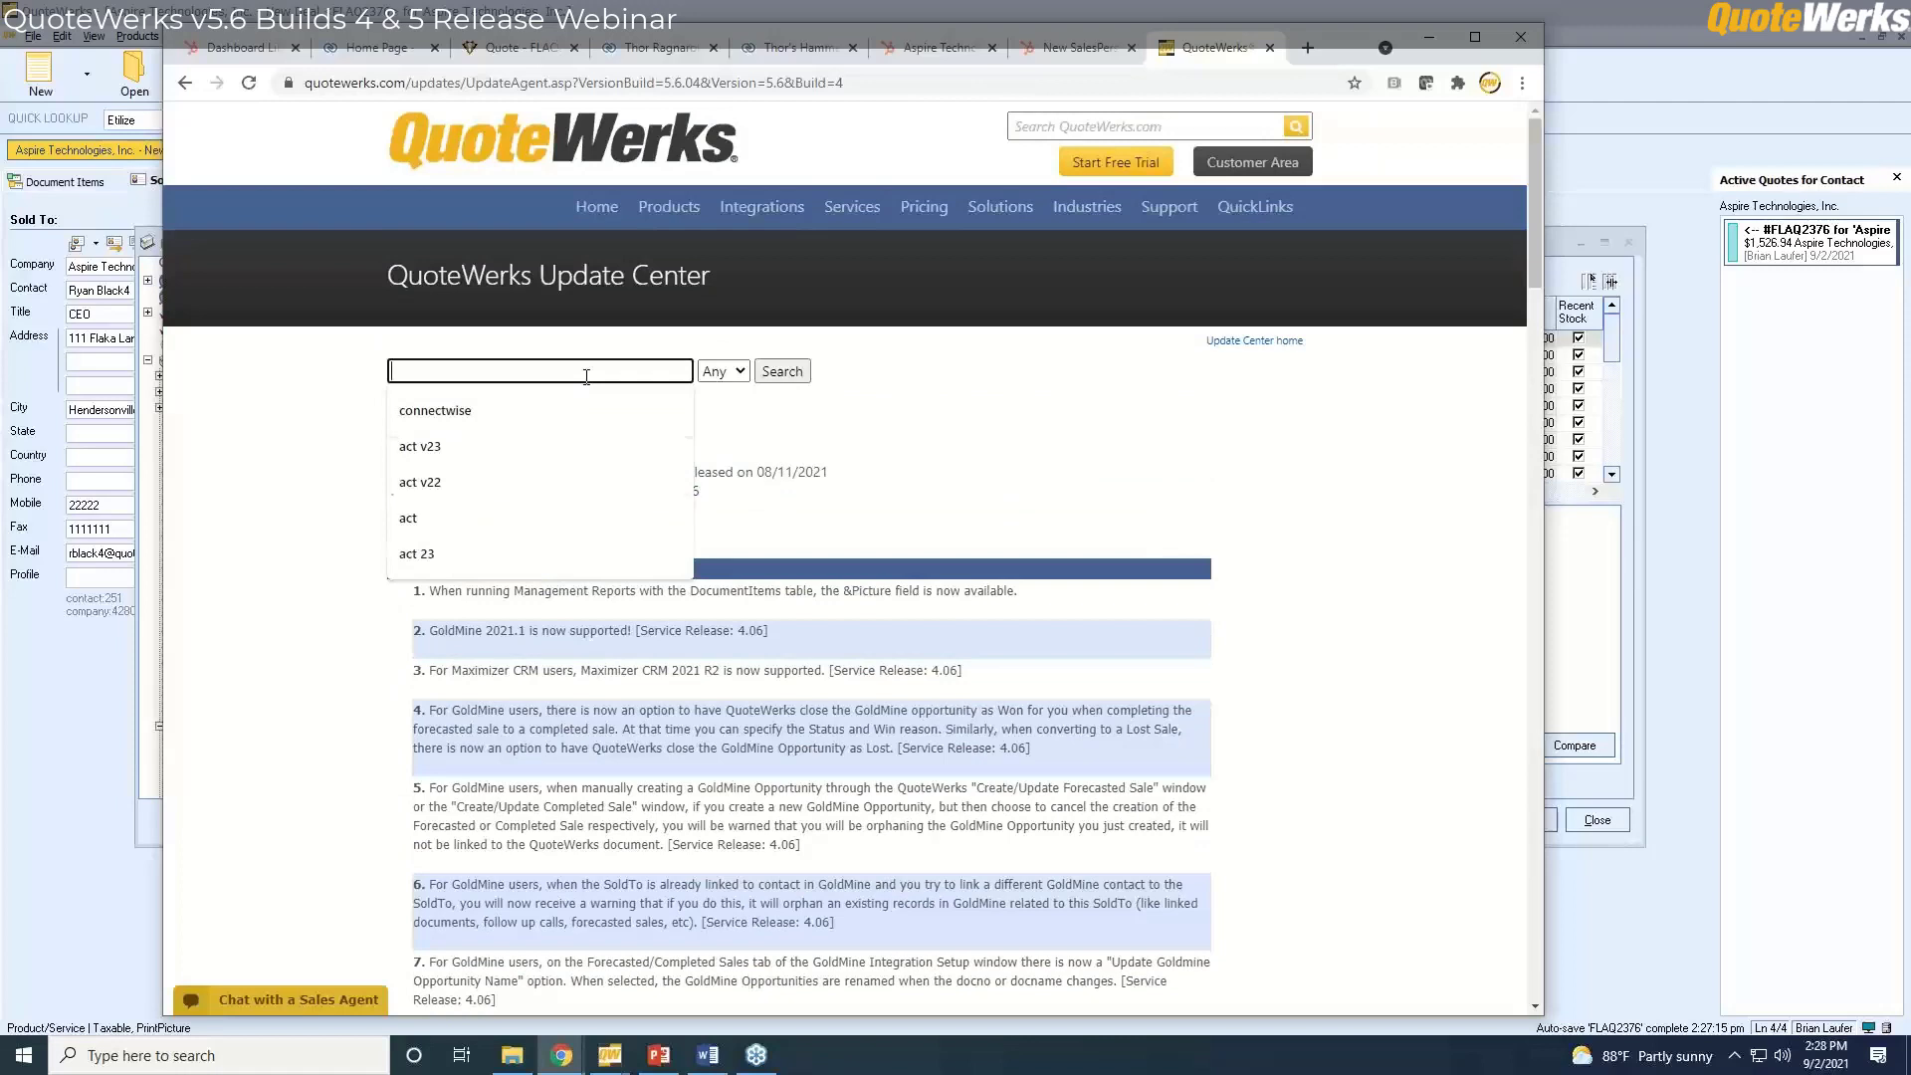
pyautogui.write('connectwise')
pyautogui.click(723, 371)
pyautogui.click(715, 406)
pyautogui.click(775, 368)
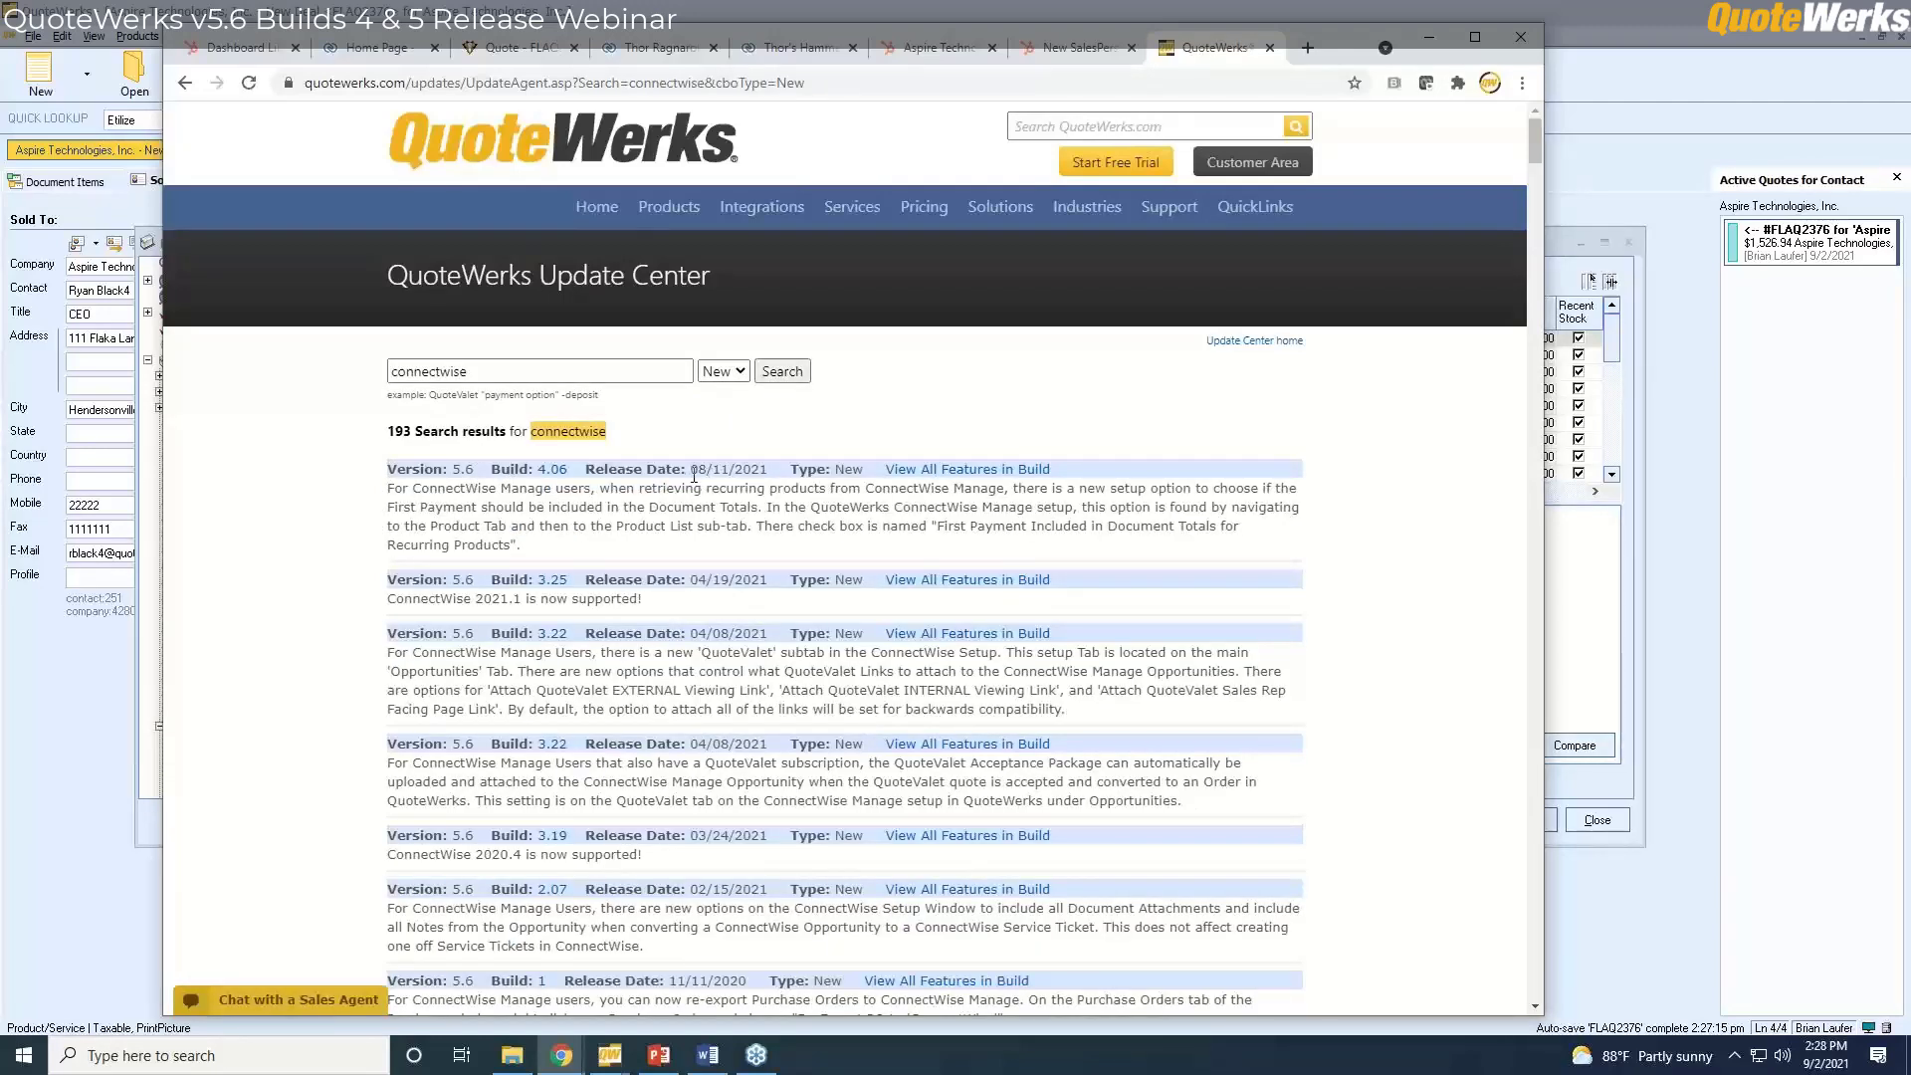
pyautogui.scroll(-1, 661, 532)
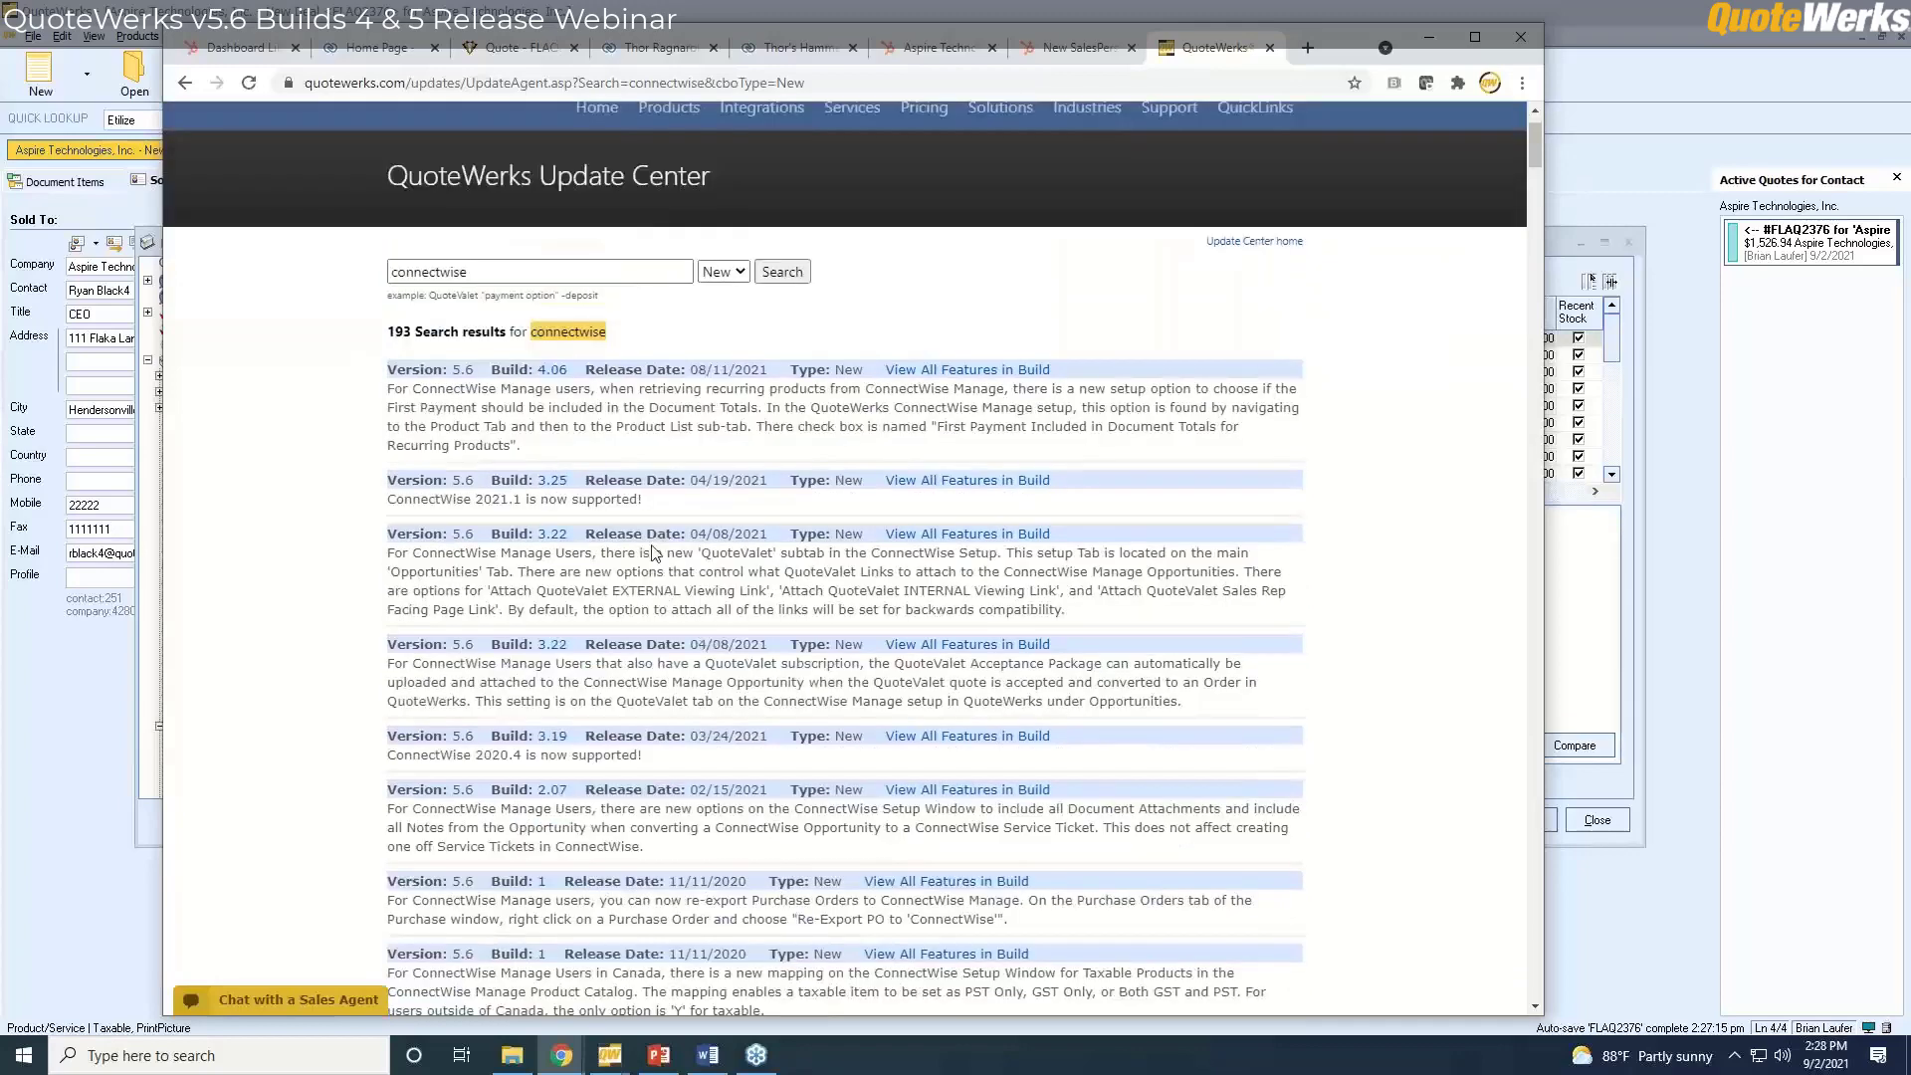
pyautogui.scroll(-5, 755, 588)
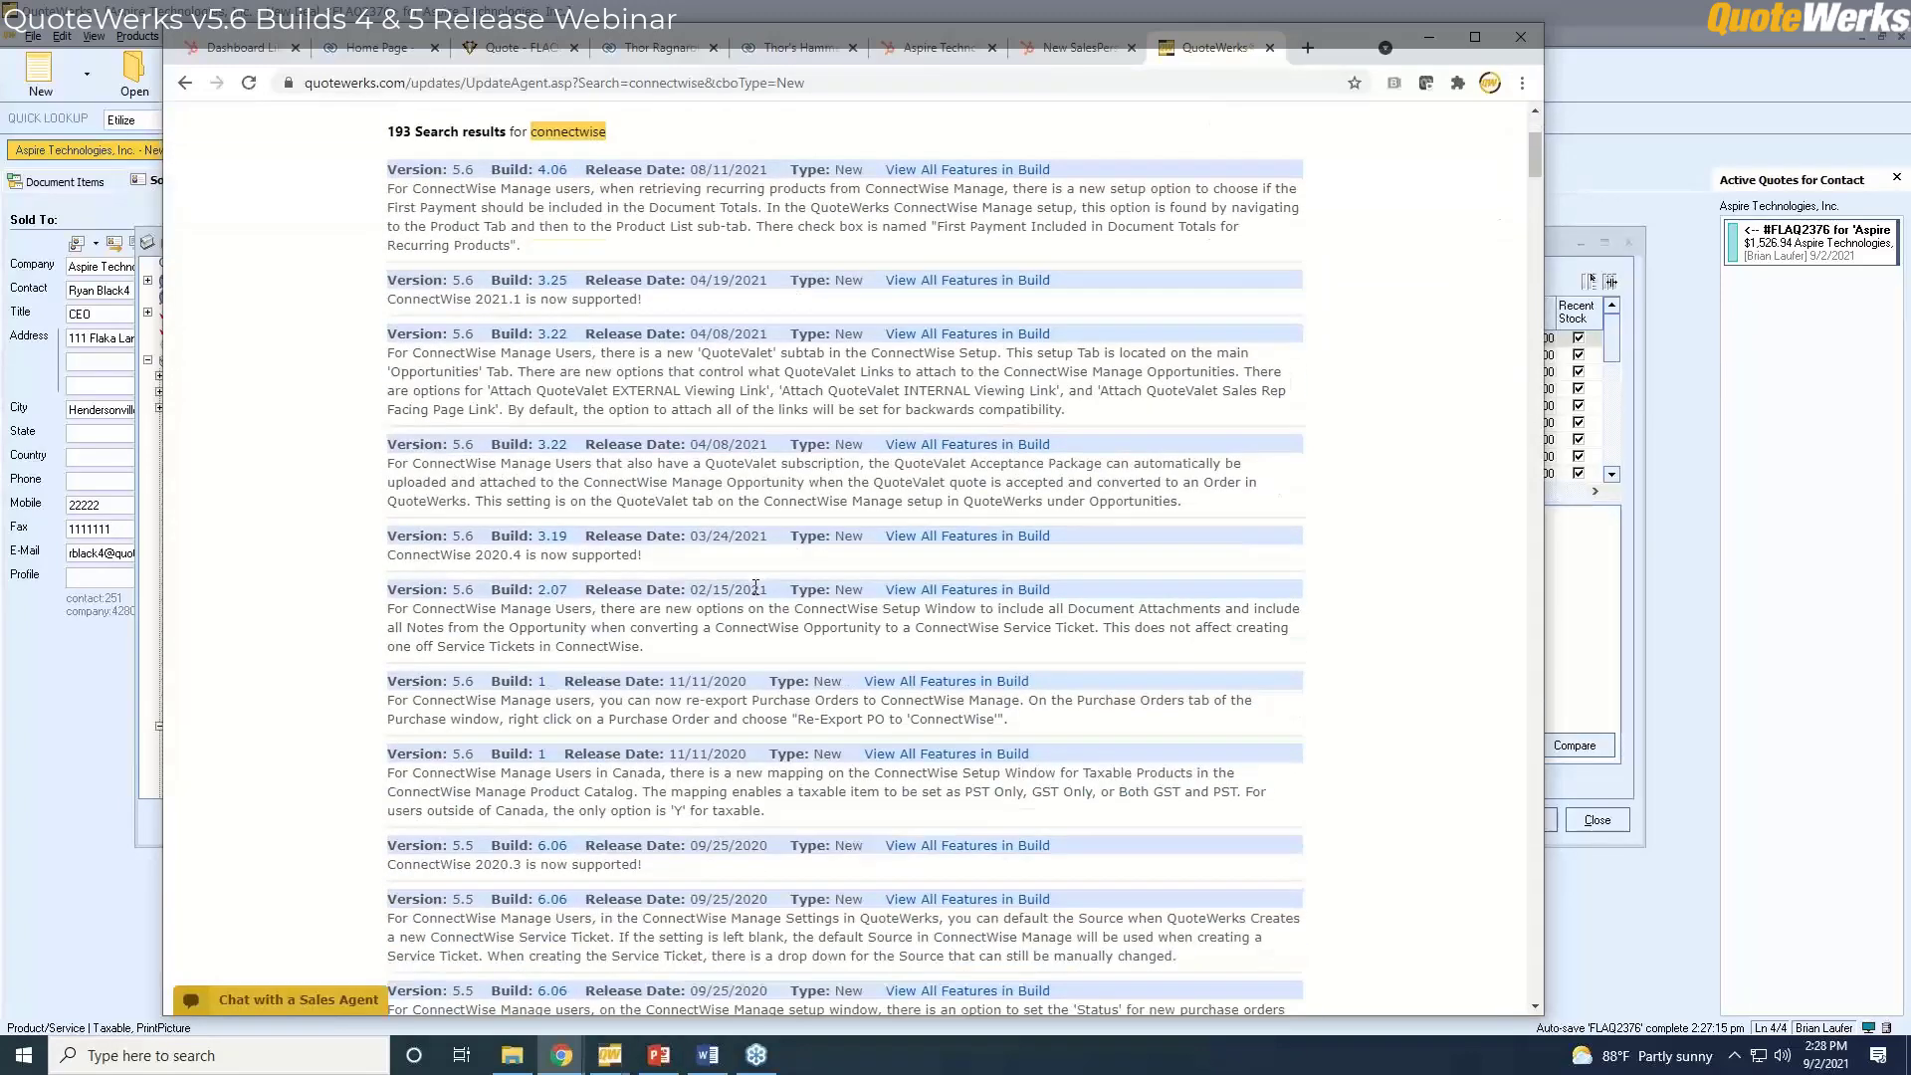
pyautogui.scroll(6, 756, 587)
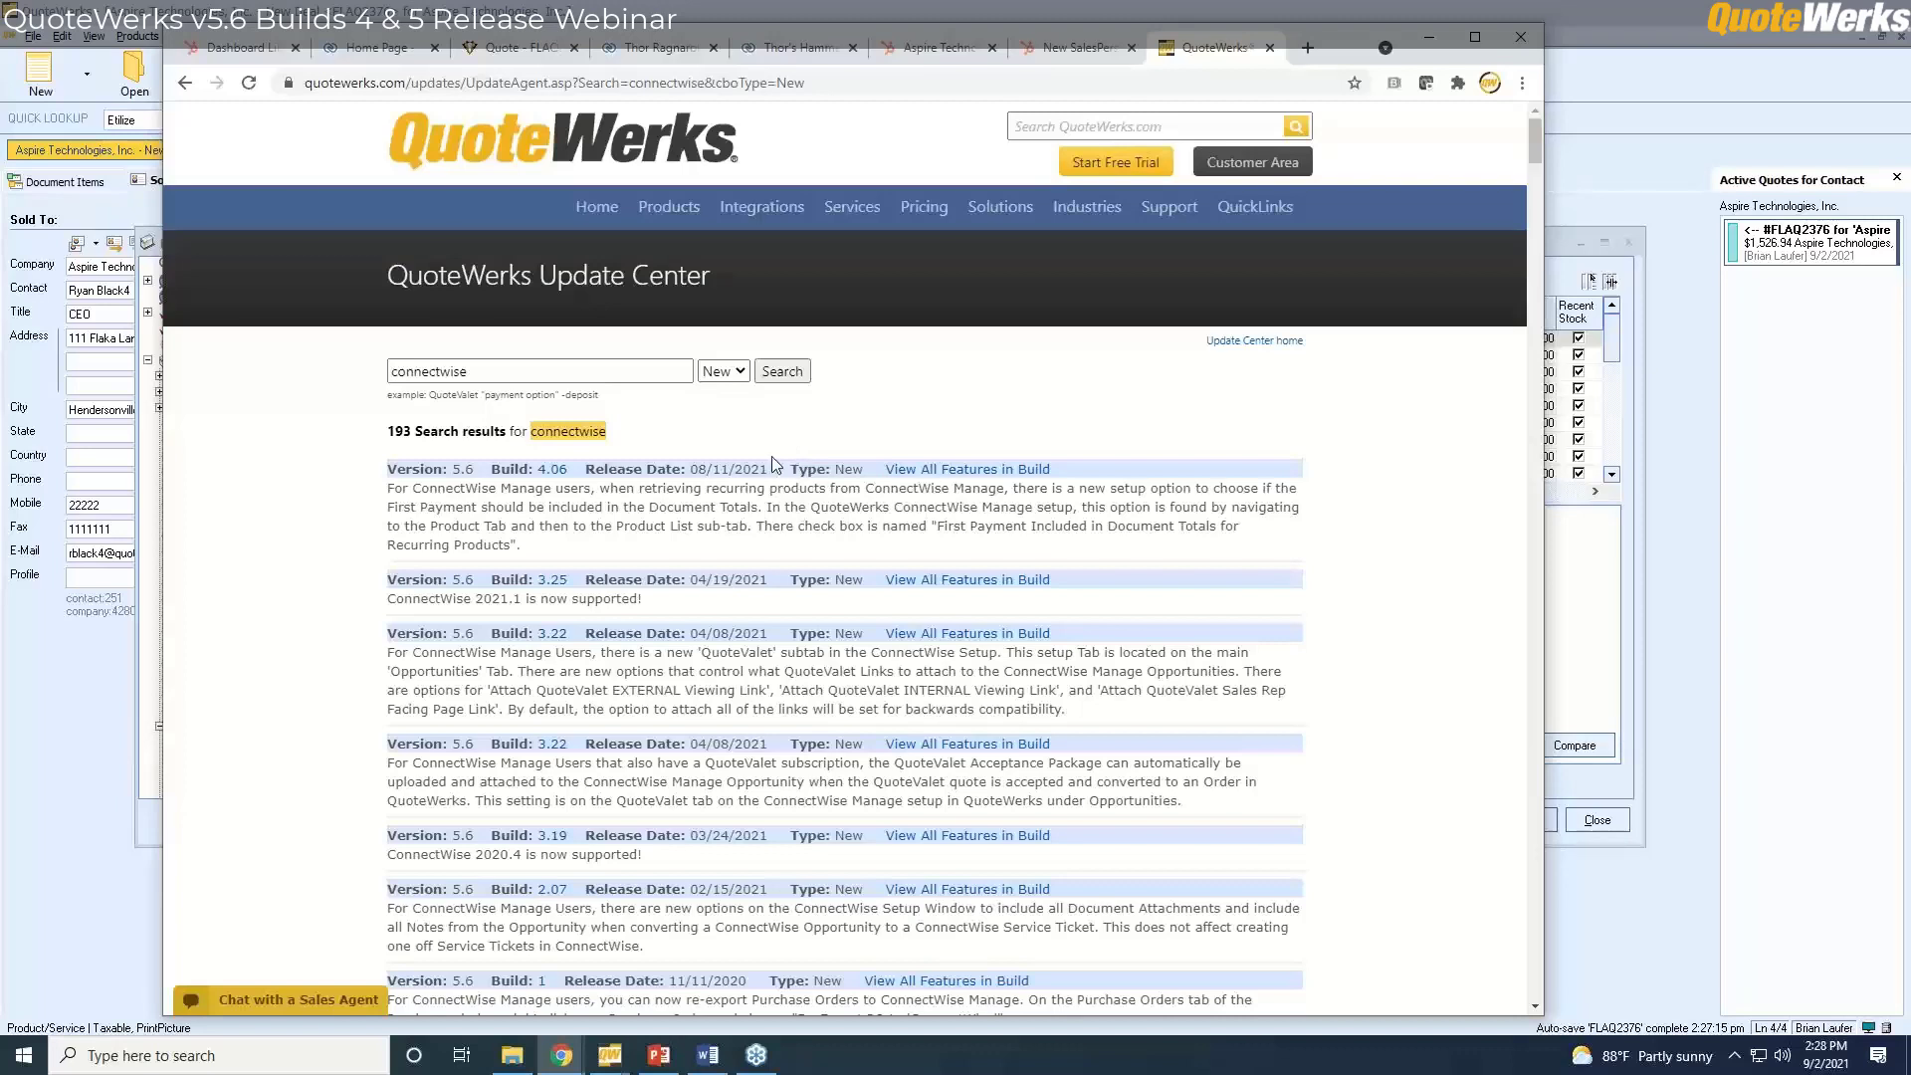
# Return to the quote's document items in QuoteWerks and check the HubSpot status choices offered when saving, without saving the quote.
pyautogui.click(1581, 79)
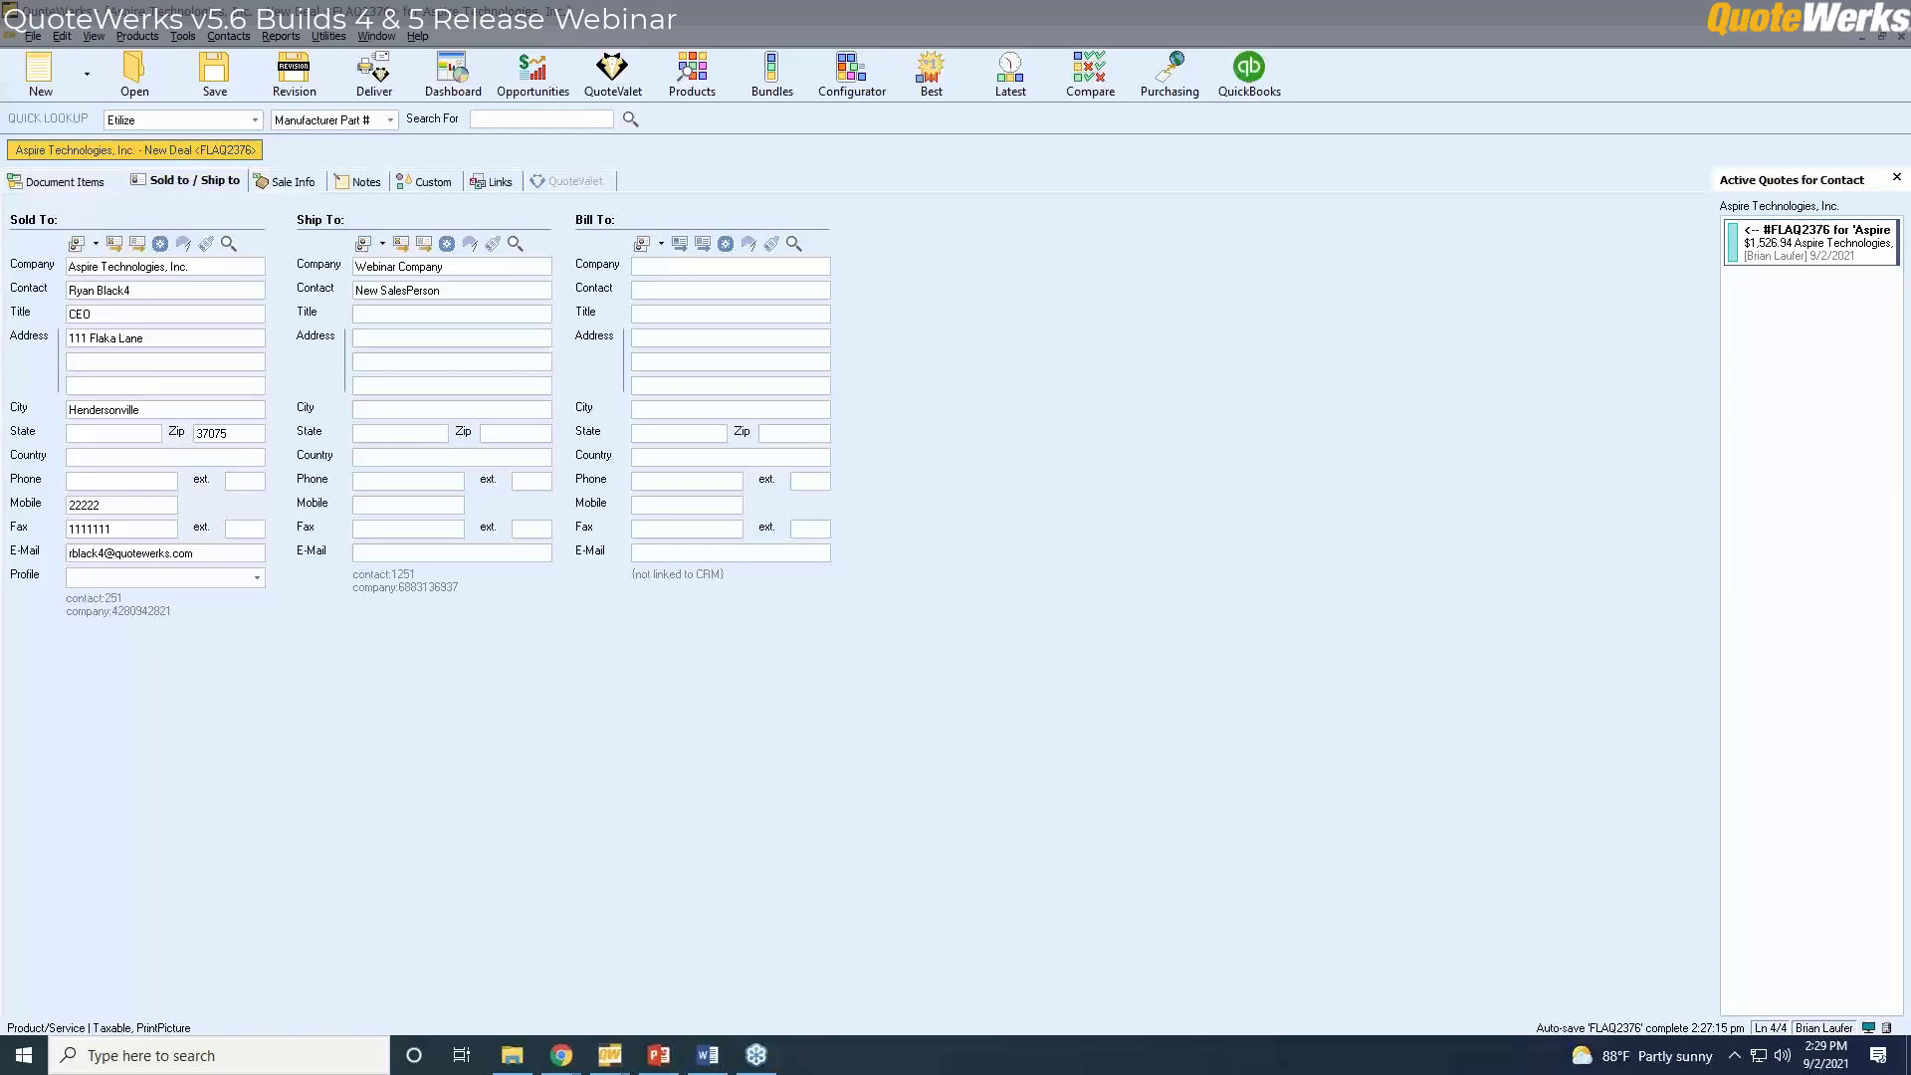
pyautogui.click(58, 181)
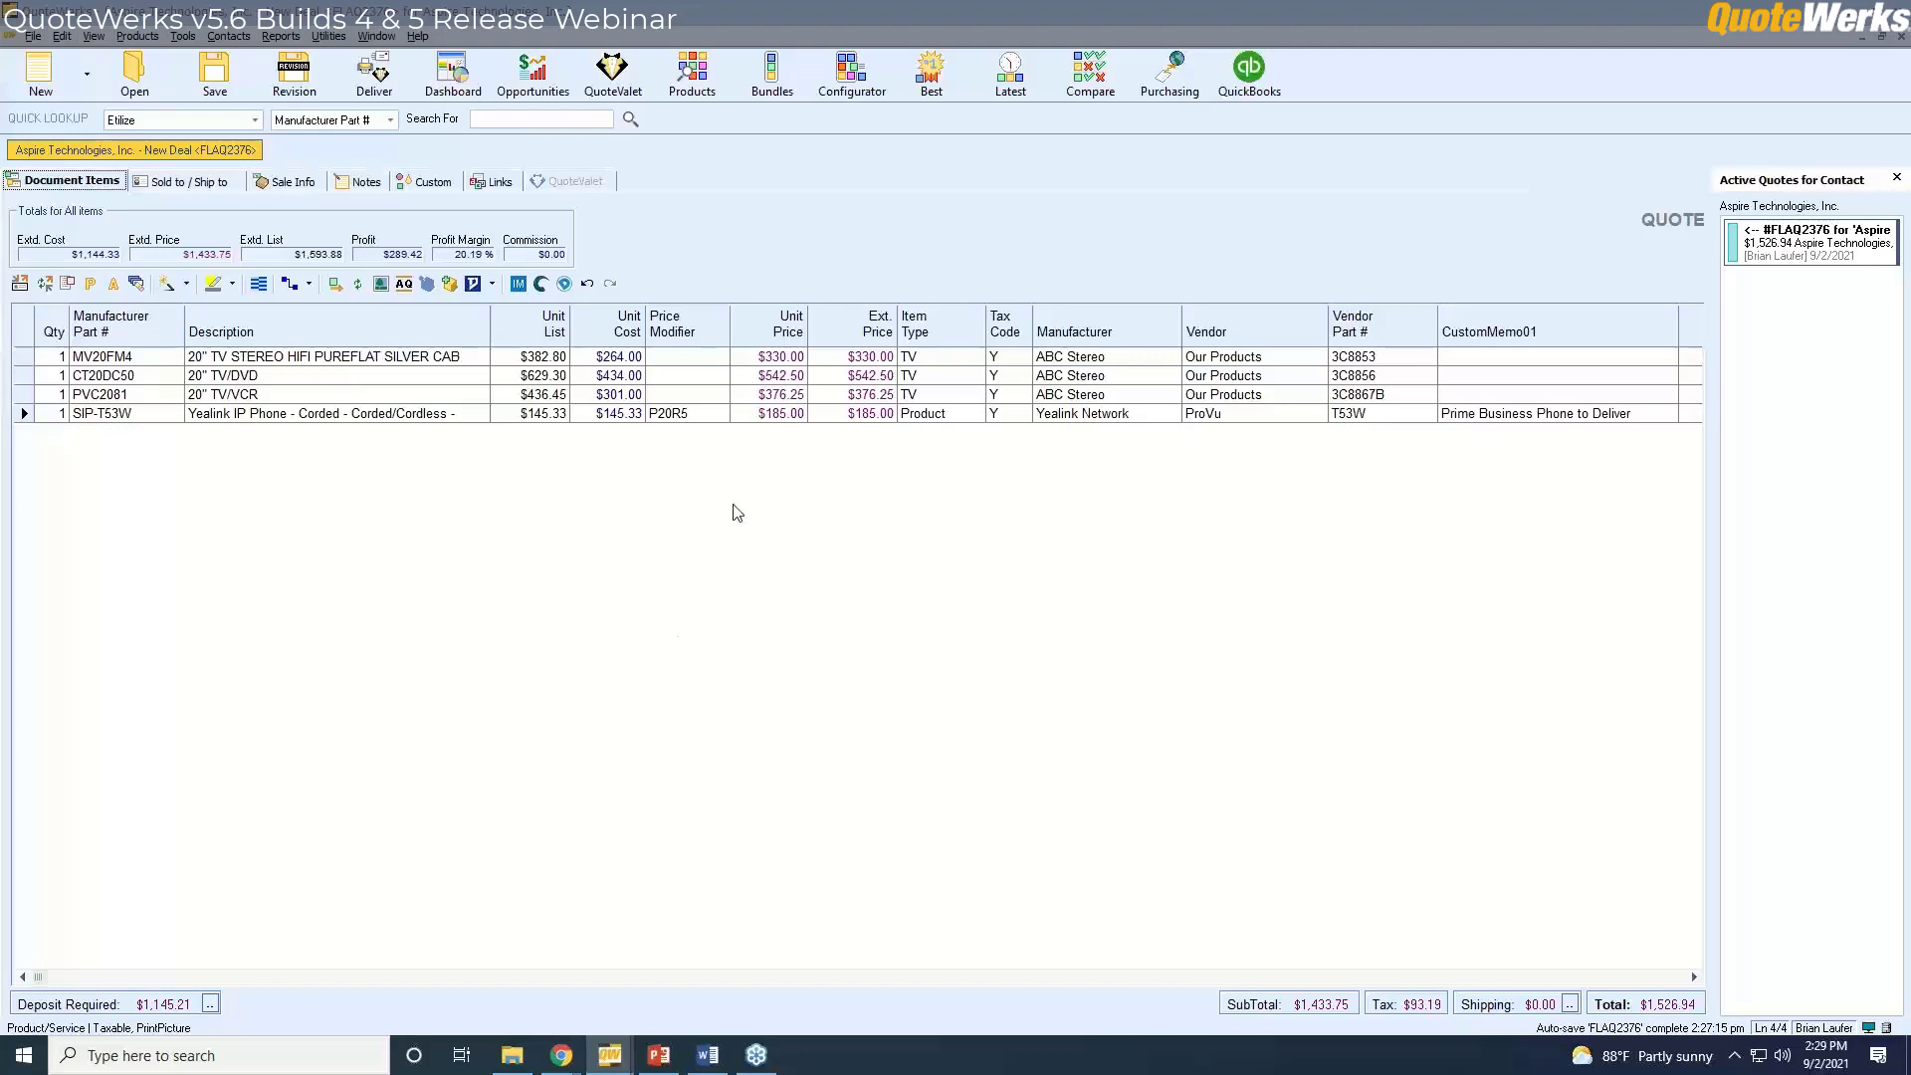
pyautogui.click(216, 91)
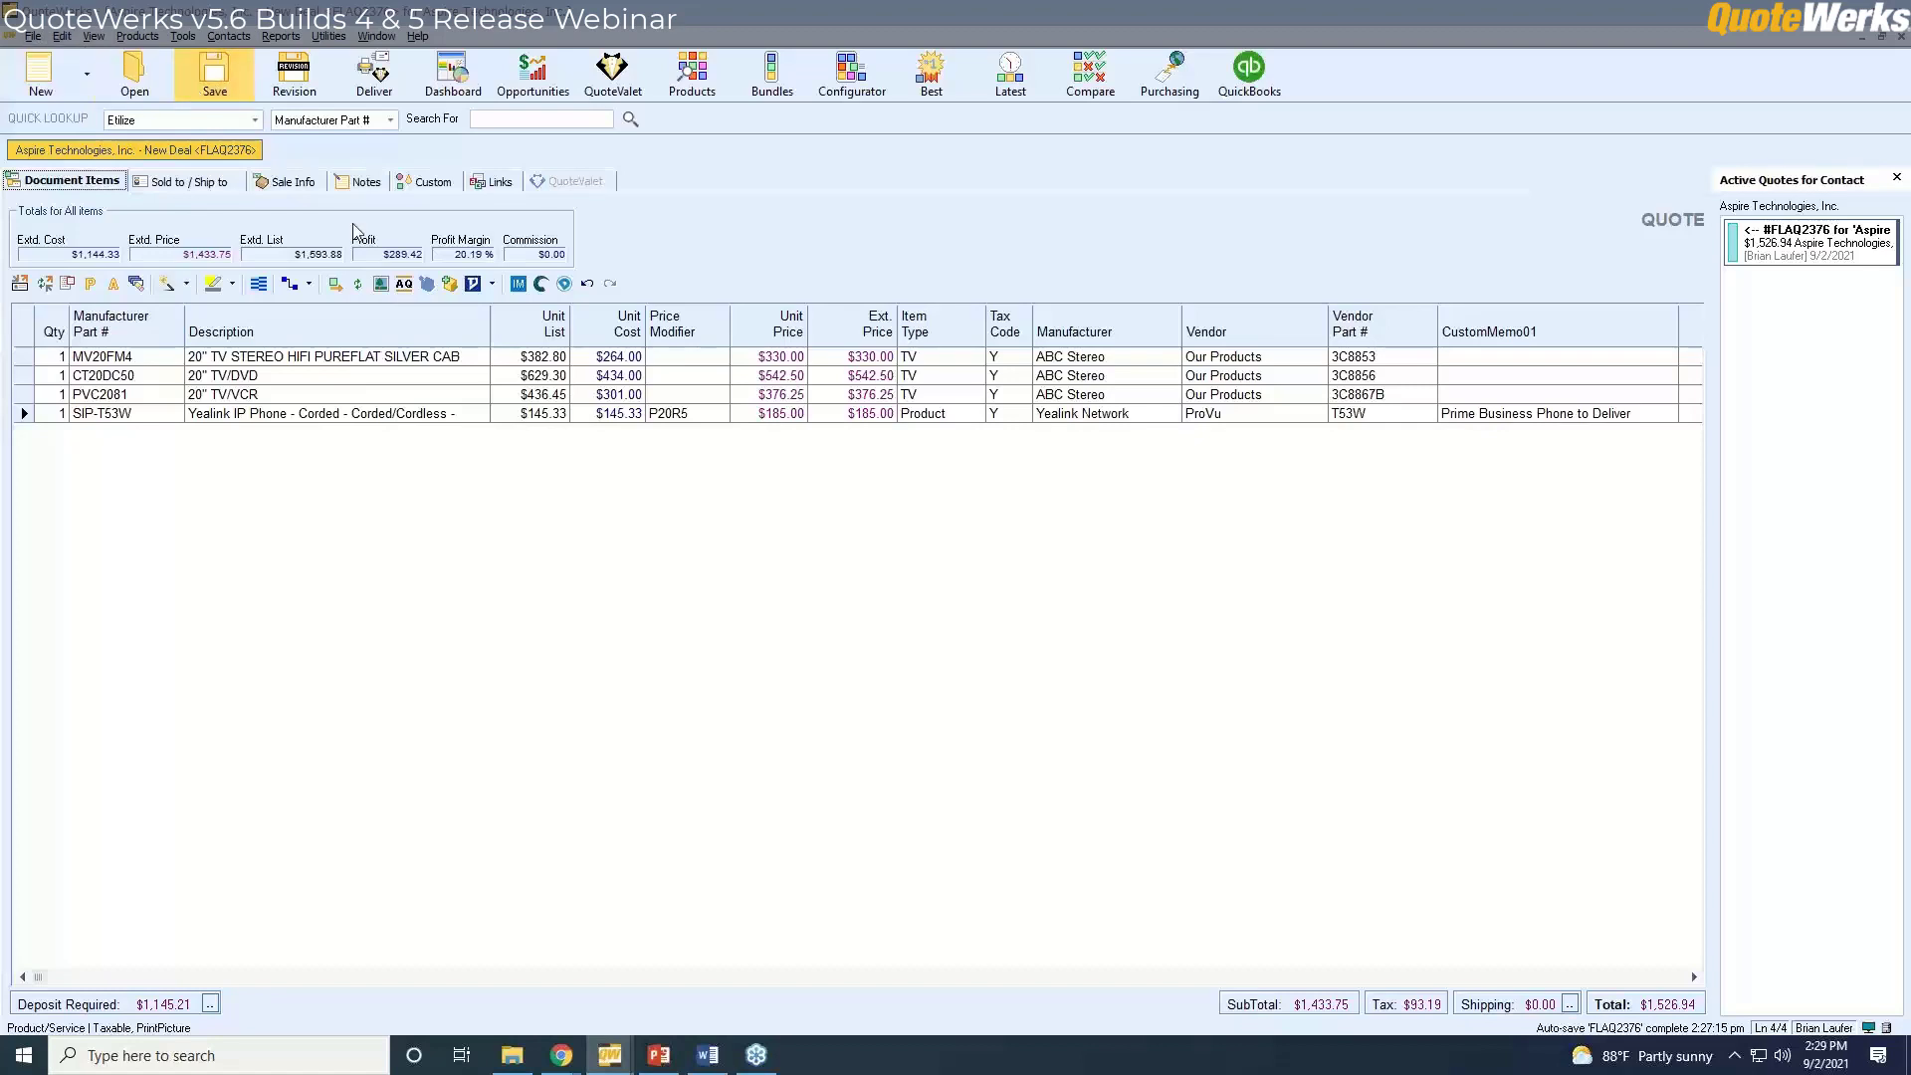
pyautogui.click(1004, 651)
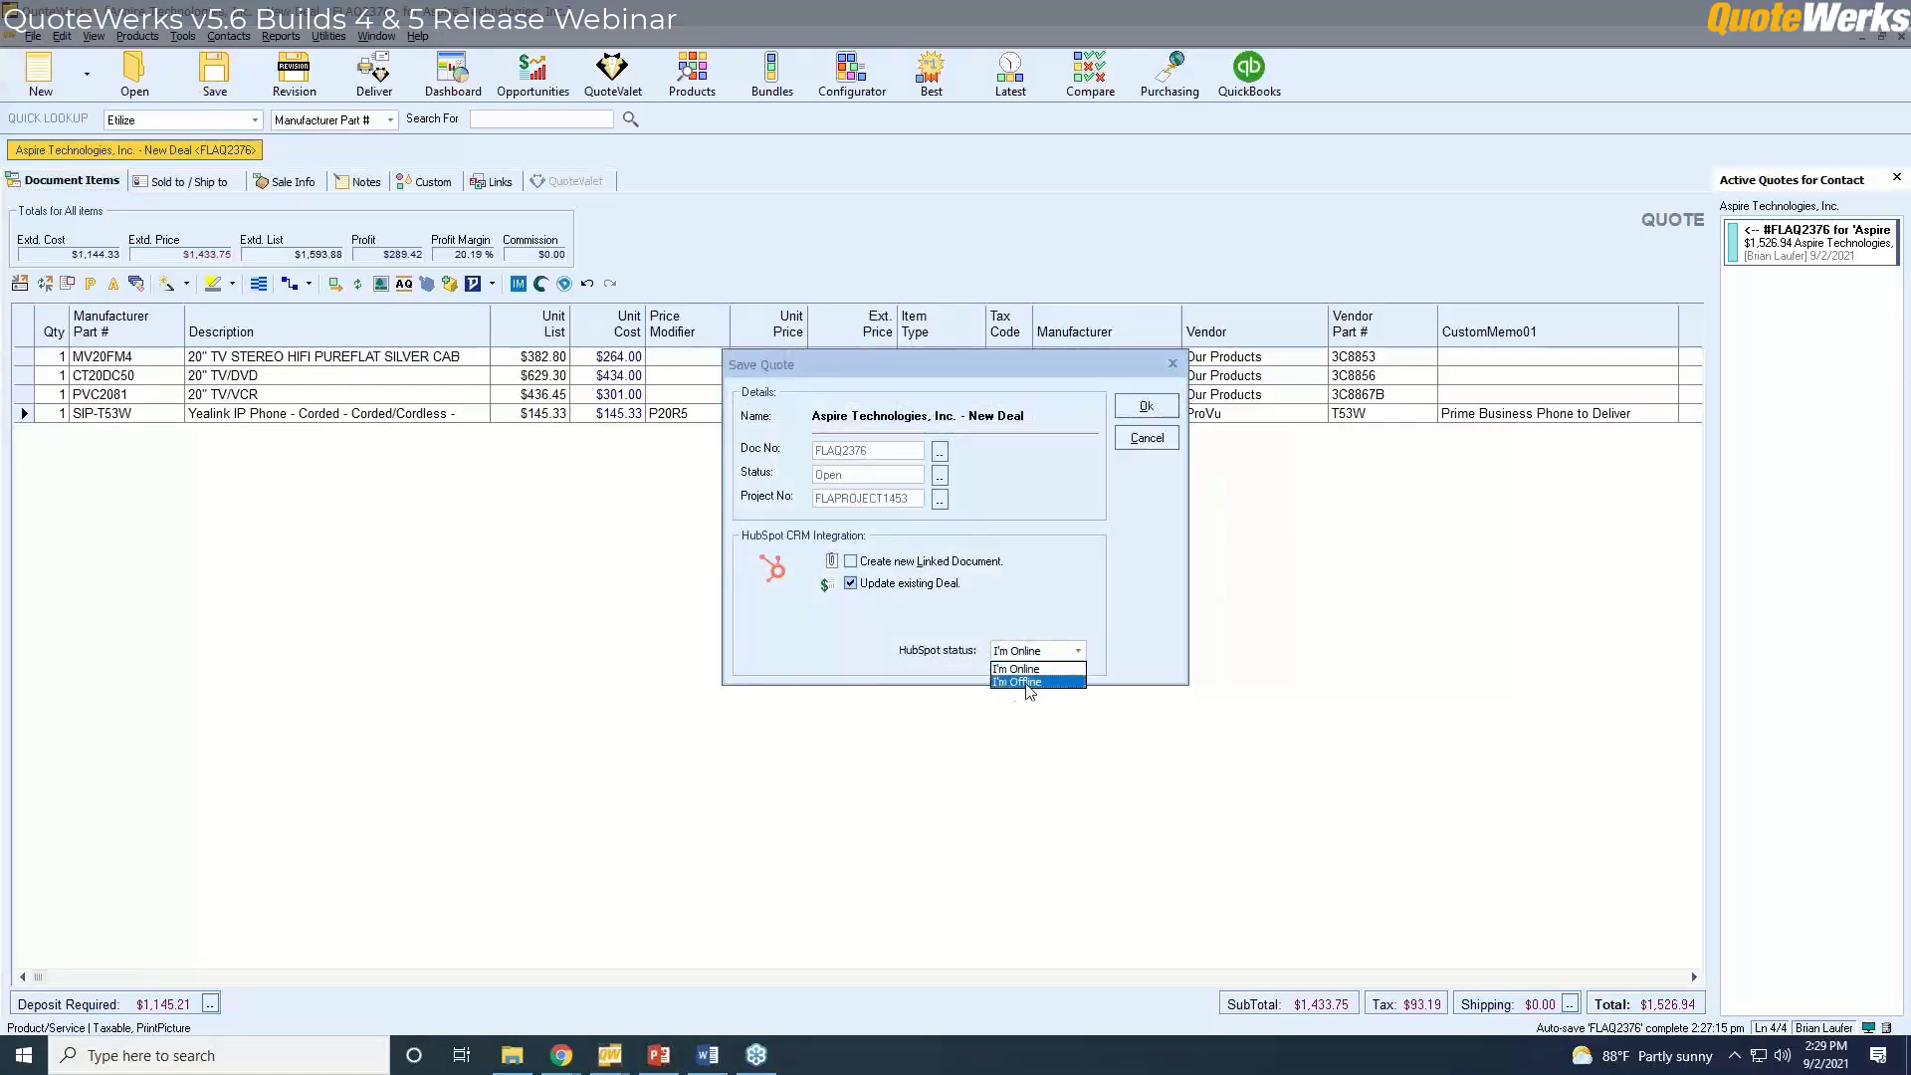
pyautogui.click(1052, 566)
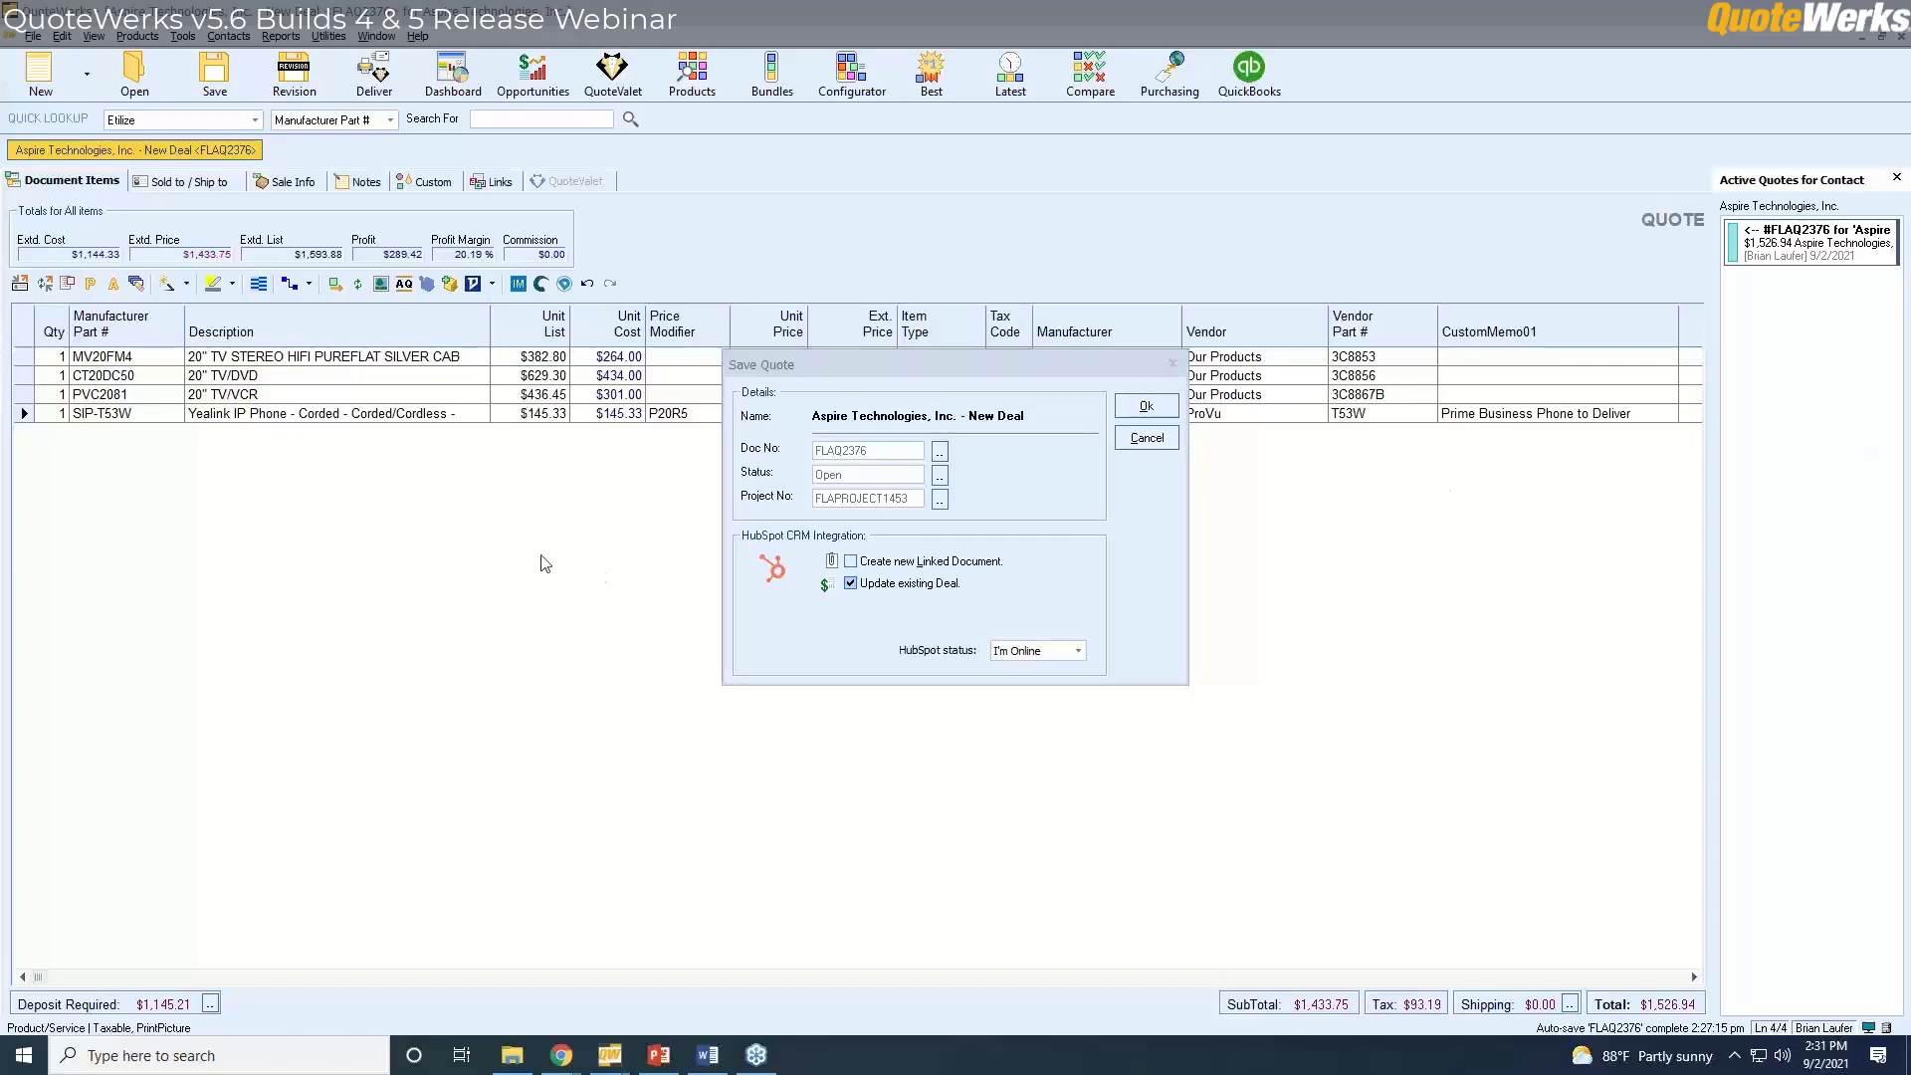
pyautogui.click(1147, 438)
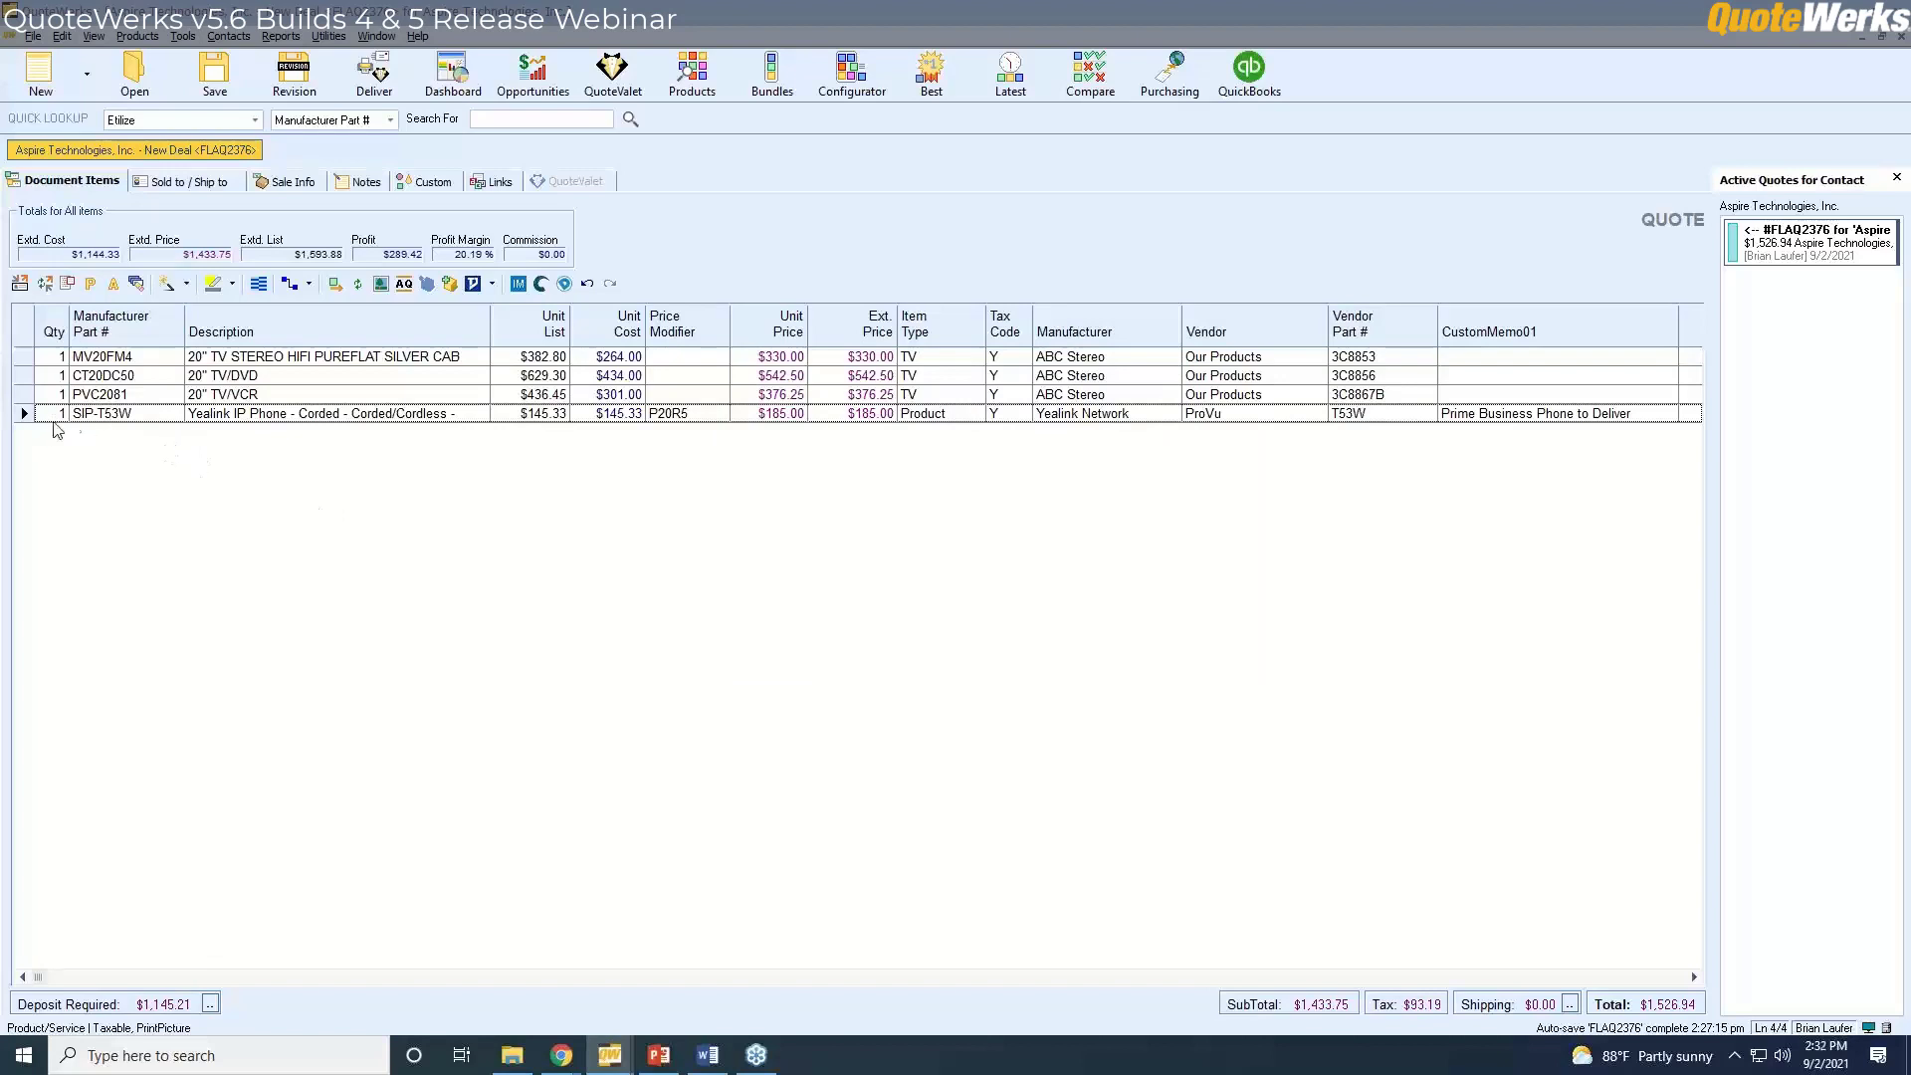
# Close the contact's active quotes list and make the SIP-T53W phone's quantity depend on the PVC2081 item with a multiplier of 3.
pyautogui.click(1897, 177)
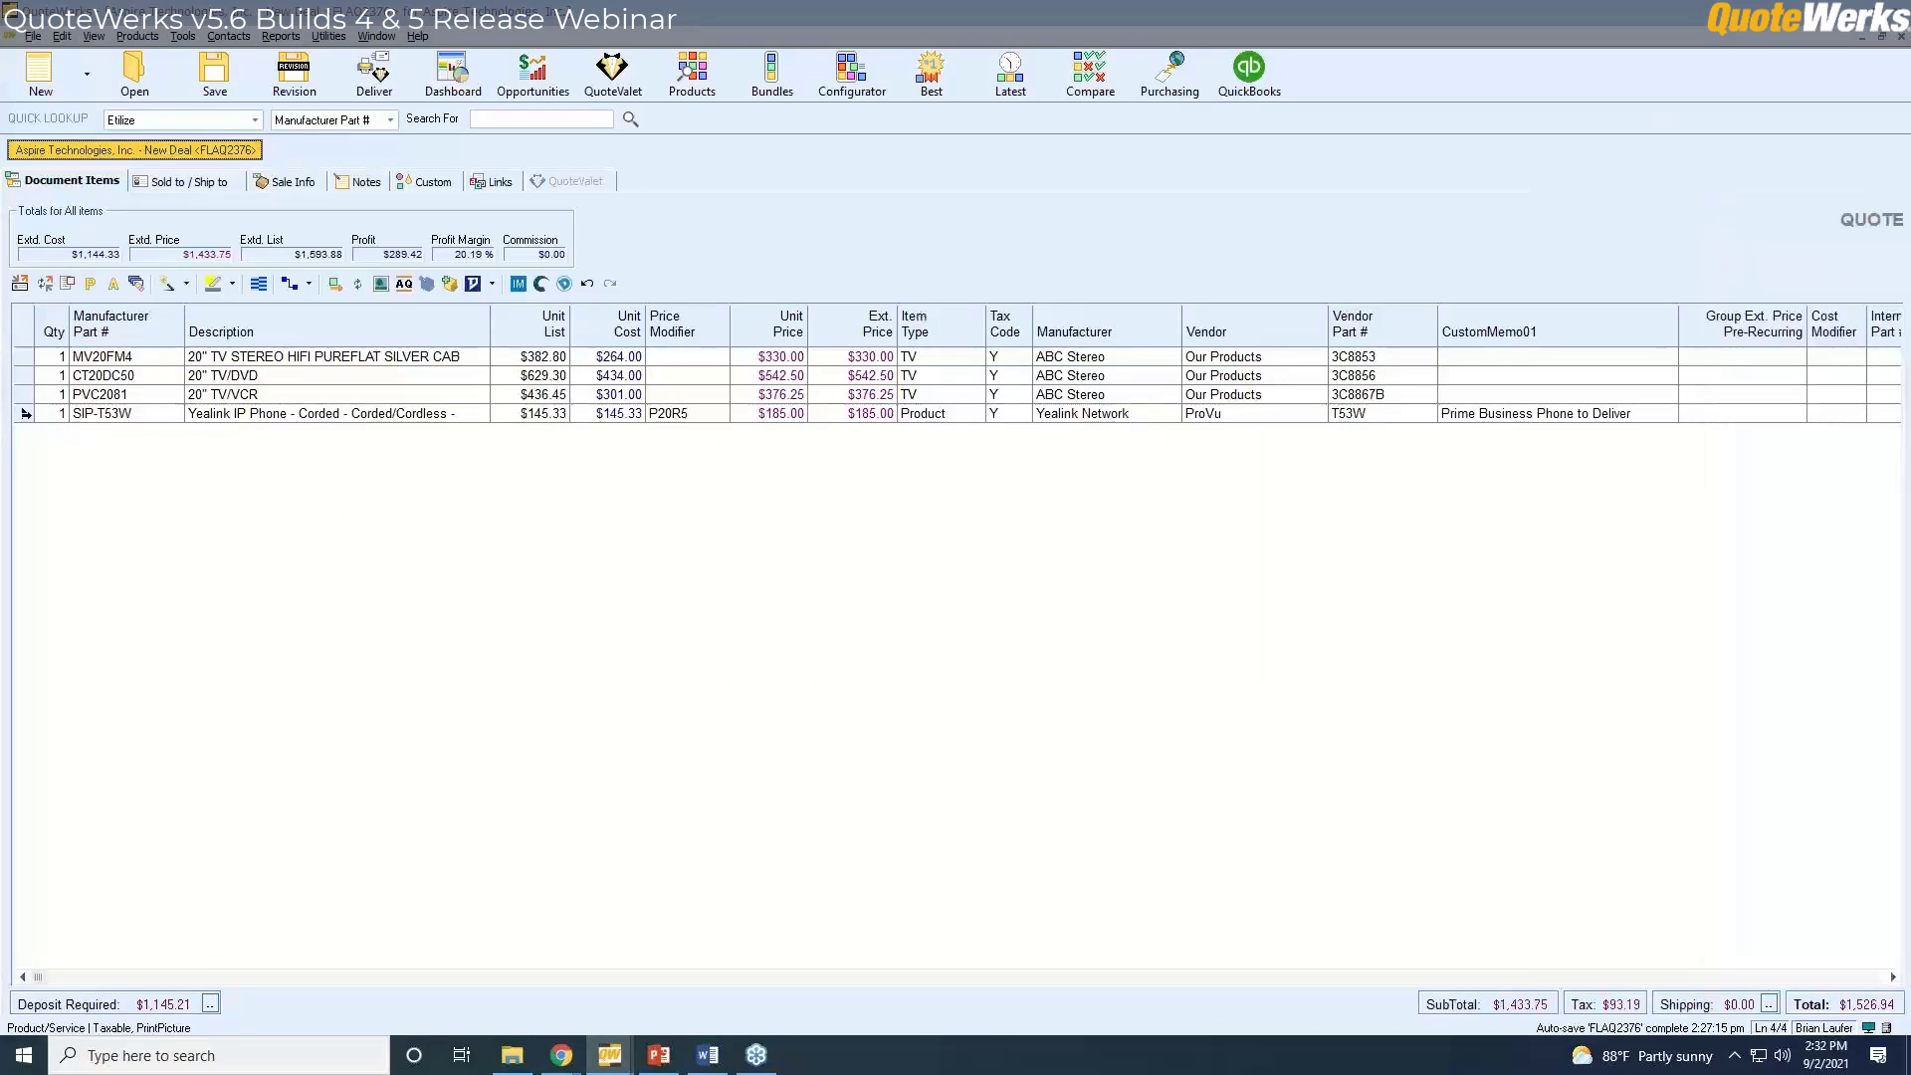
pyautogui.click(25, 413)
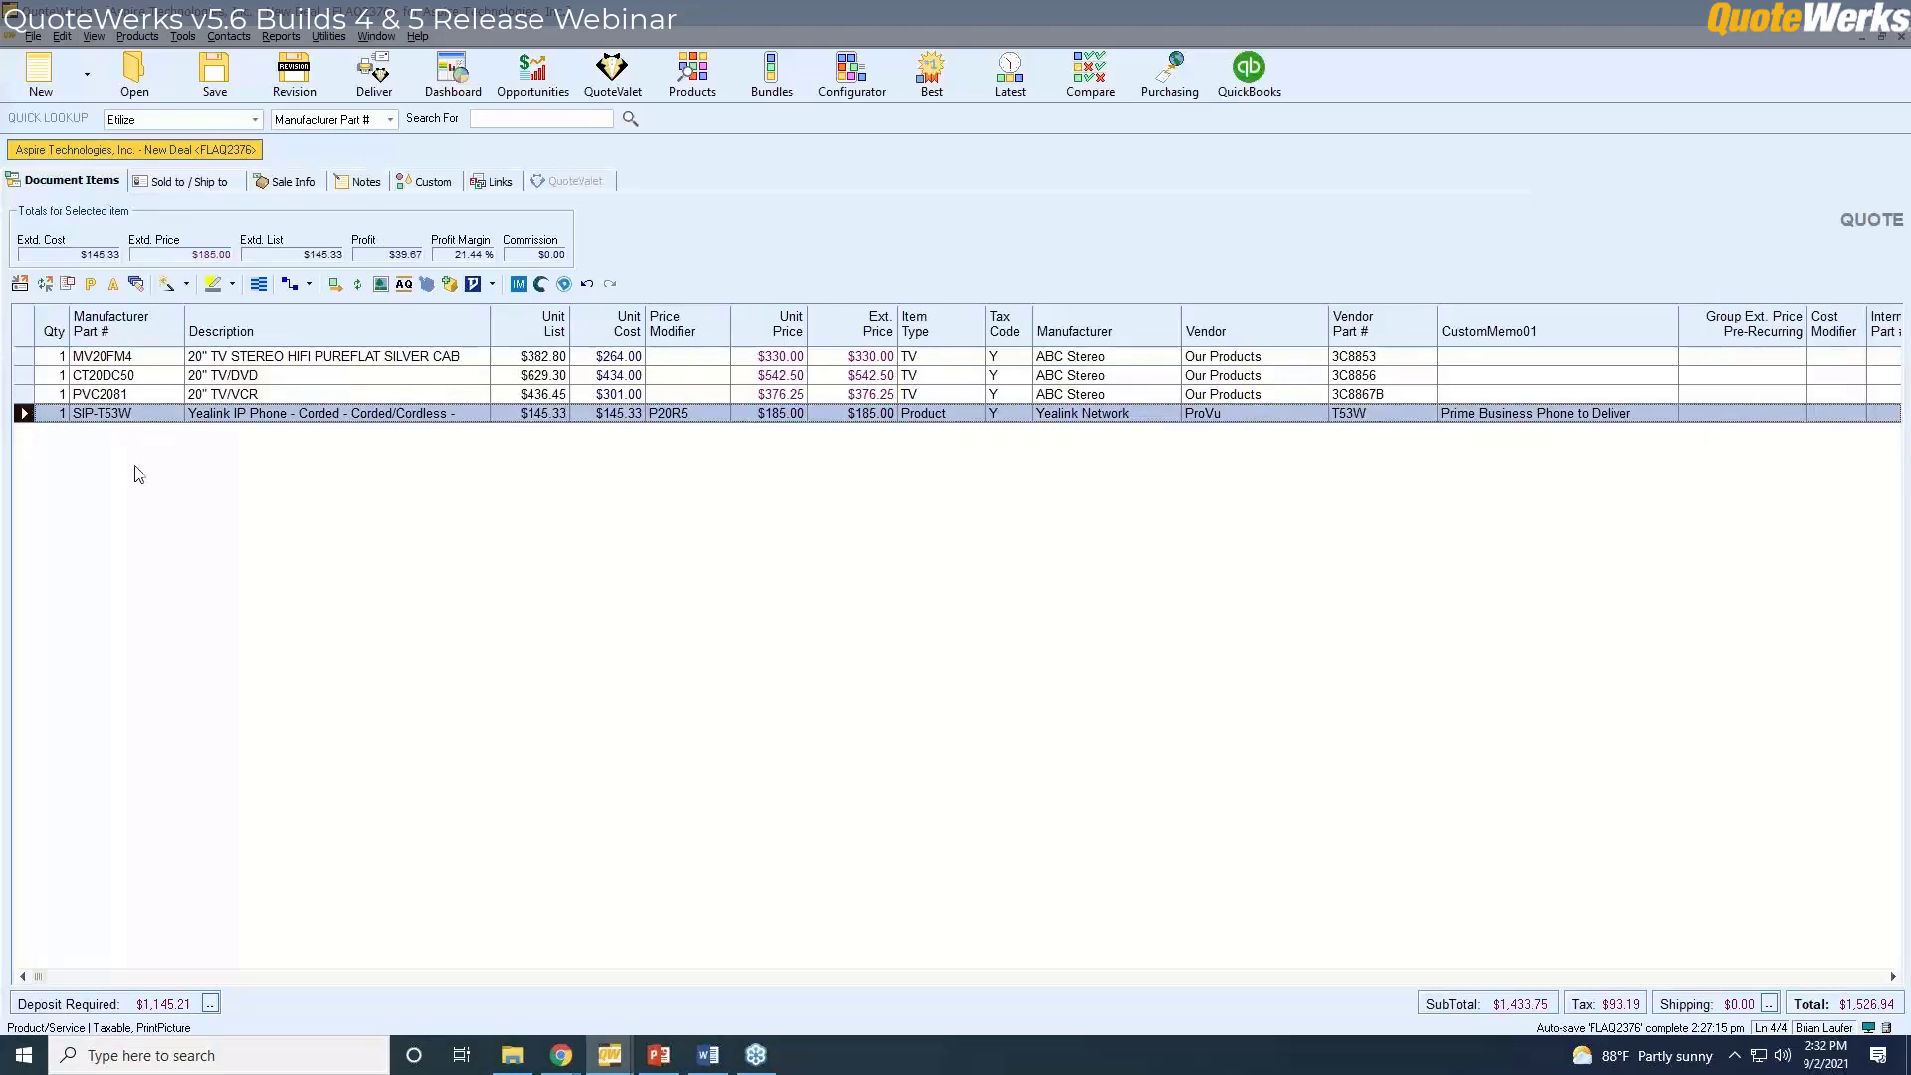
pyautogui.moveTo(31, 411); pyautogui.dragTo(33, 399)
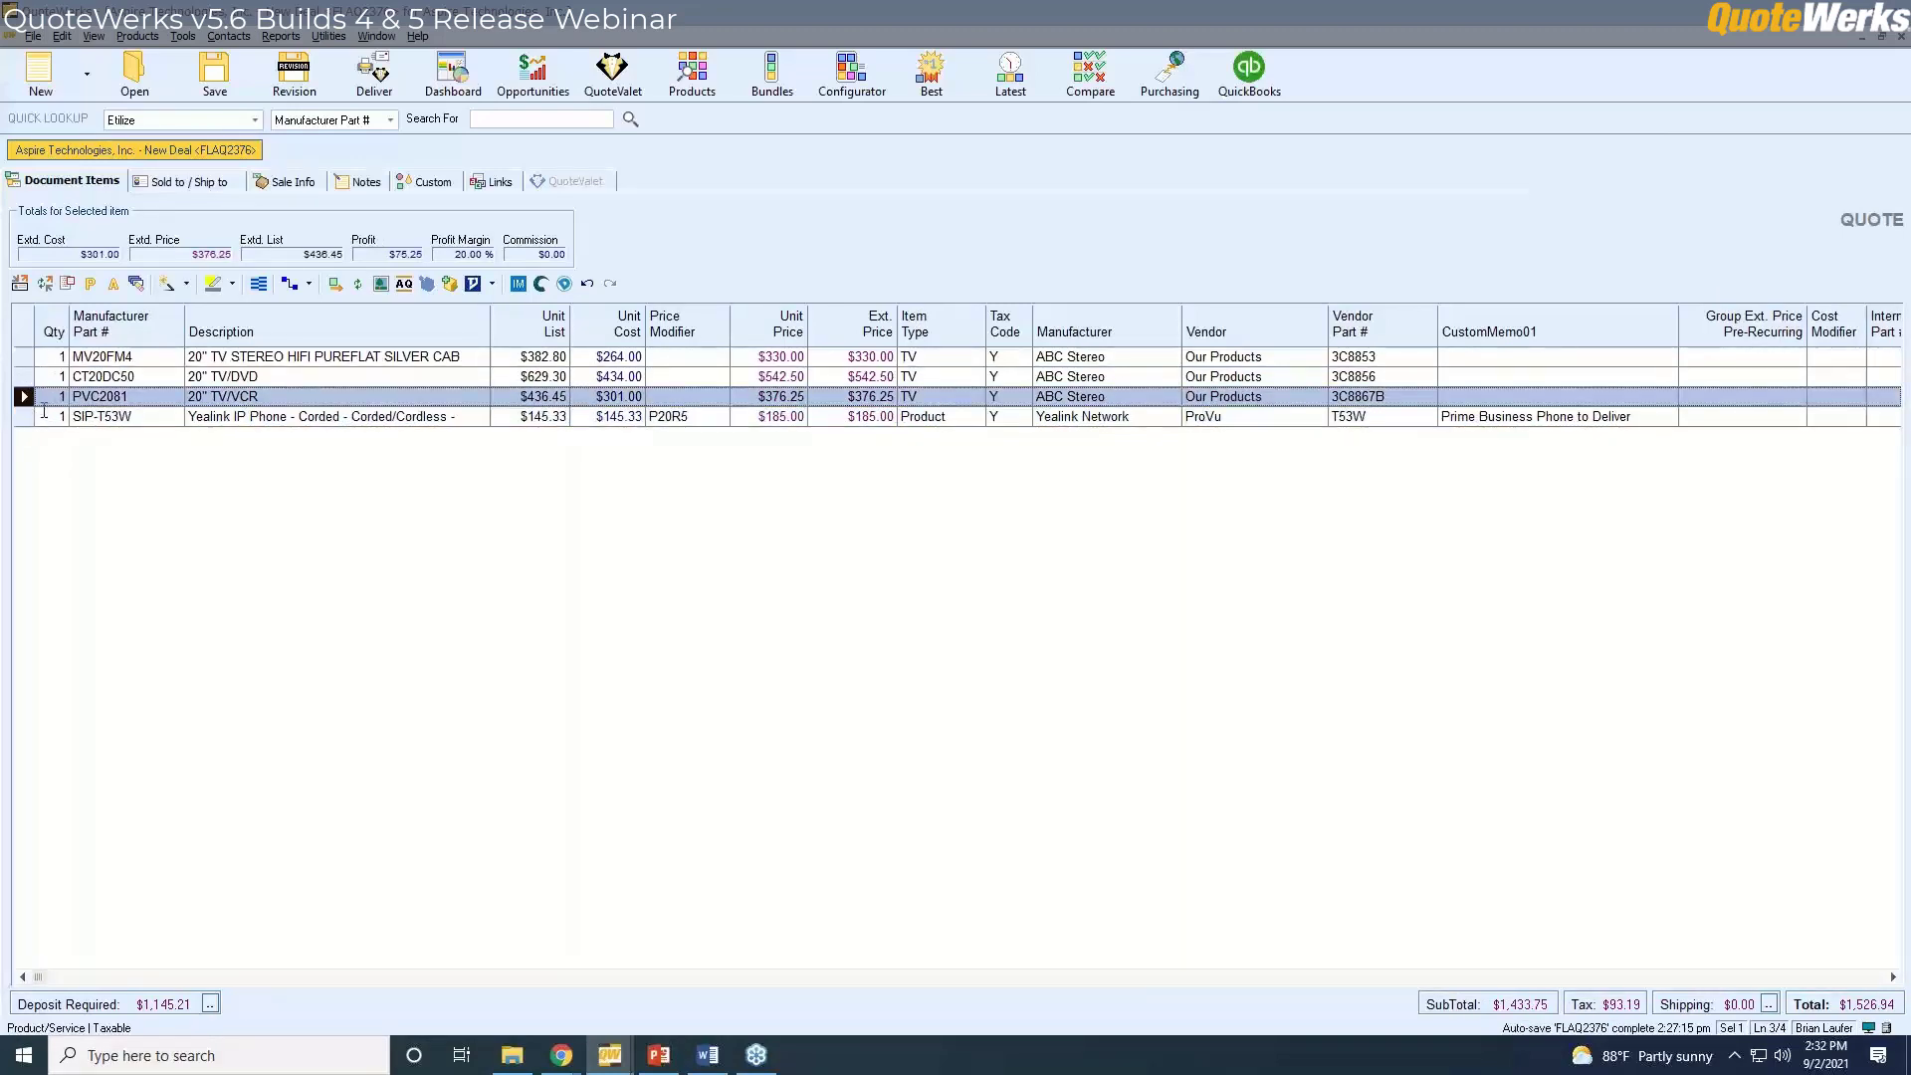
pyautogui.keyDown('shift'); pyautogui.click(25, 416); pyautogui.keyUp('shift')
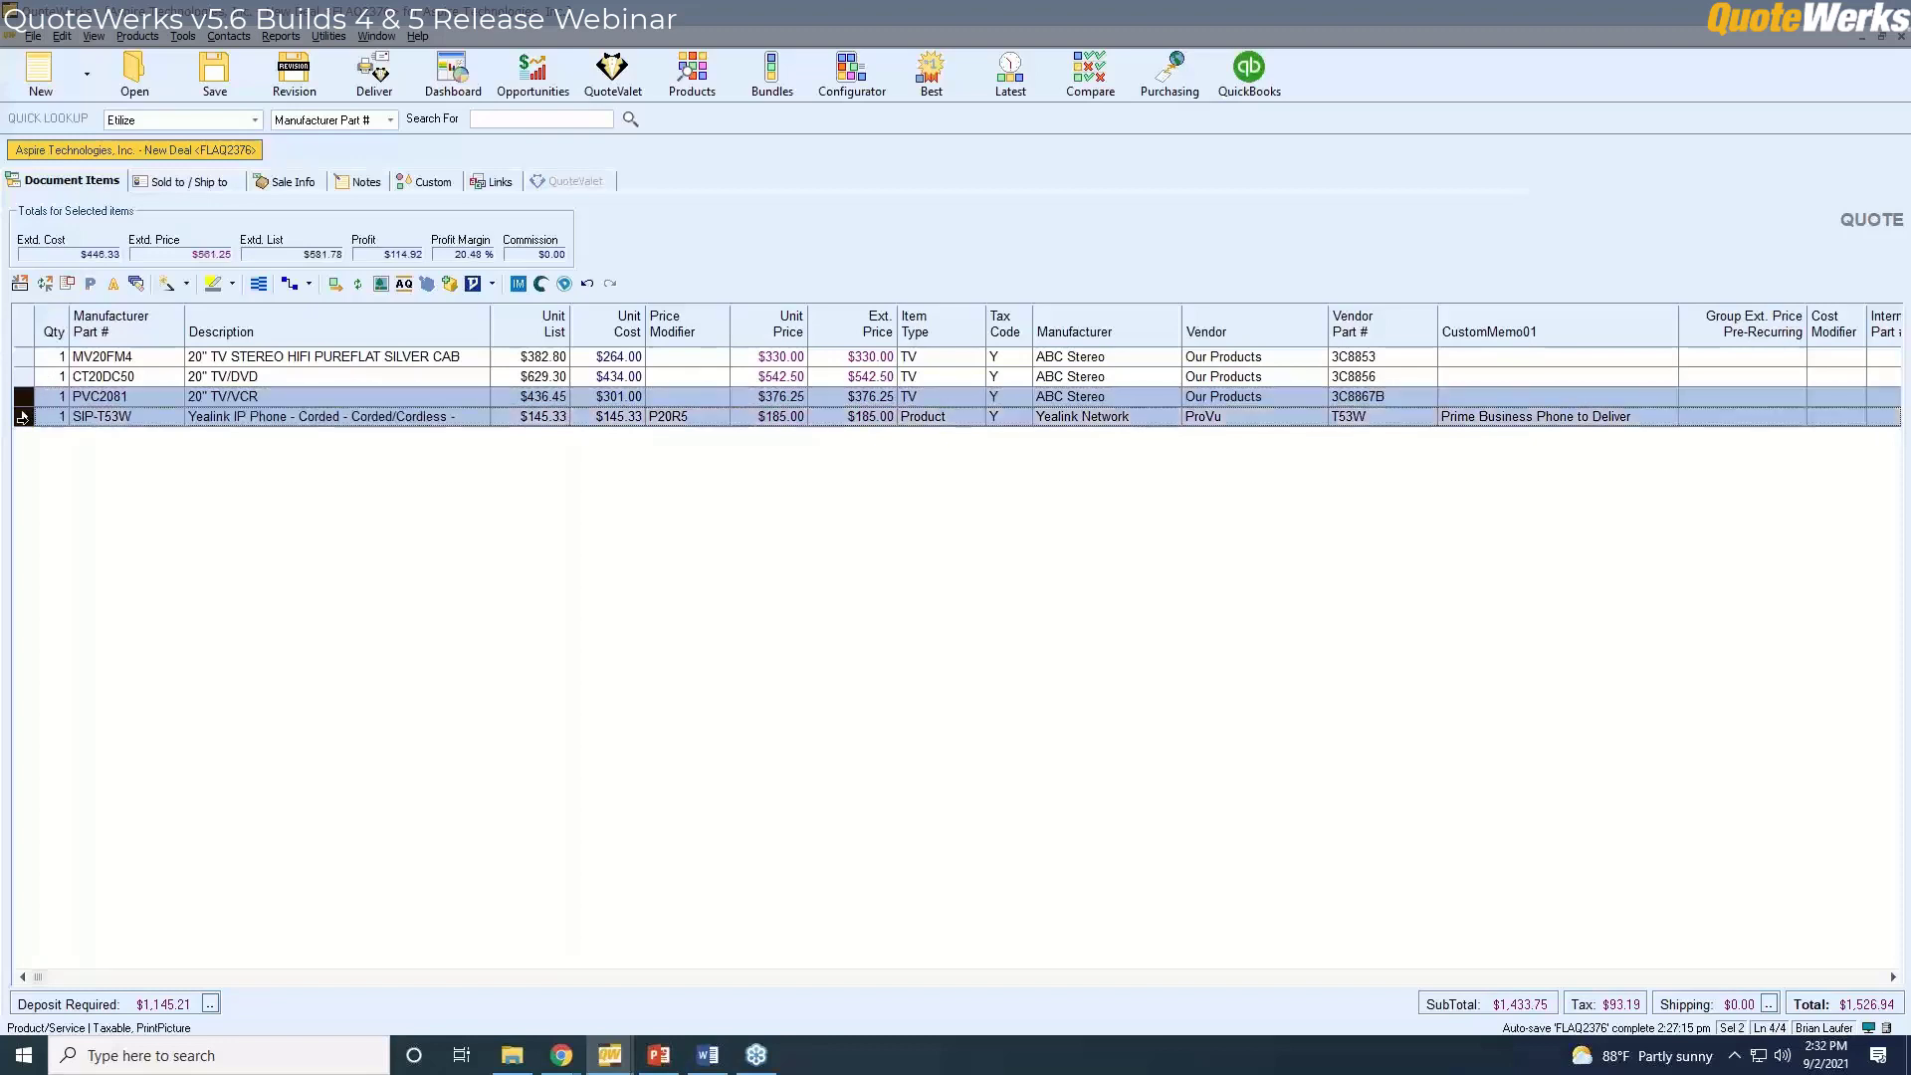
pyautogui.click(289, 284)
pyautogui.write('3')
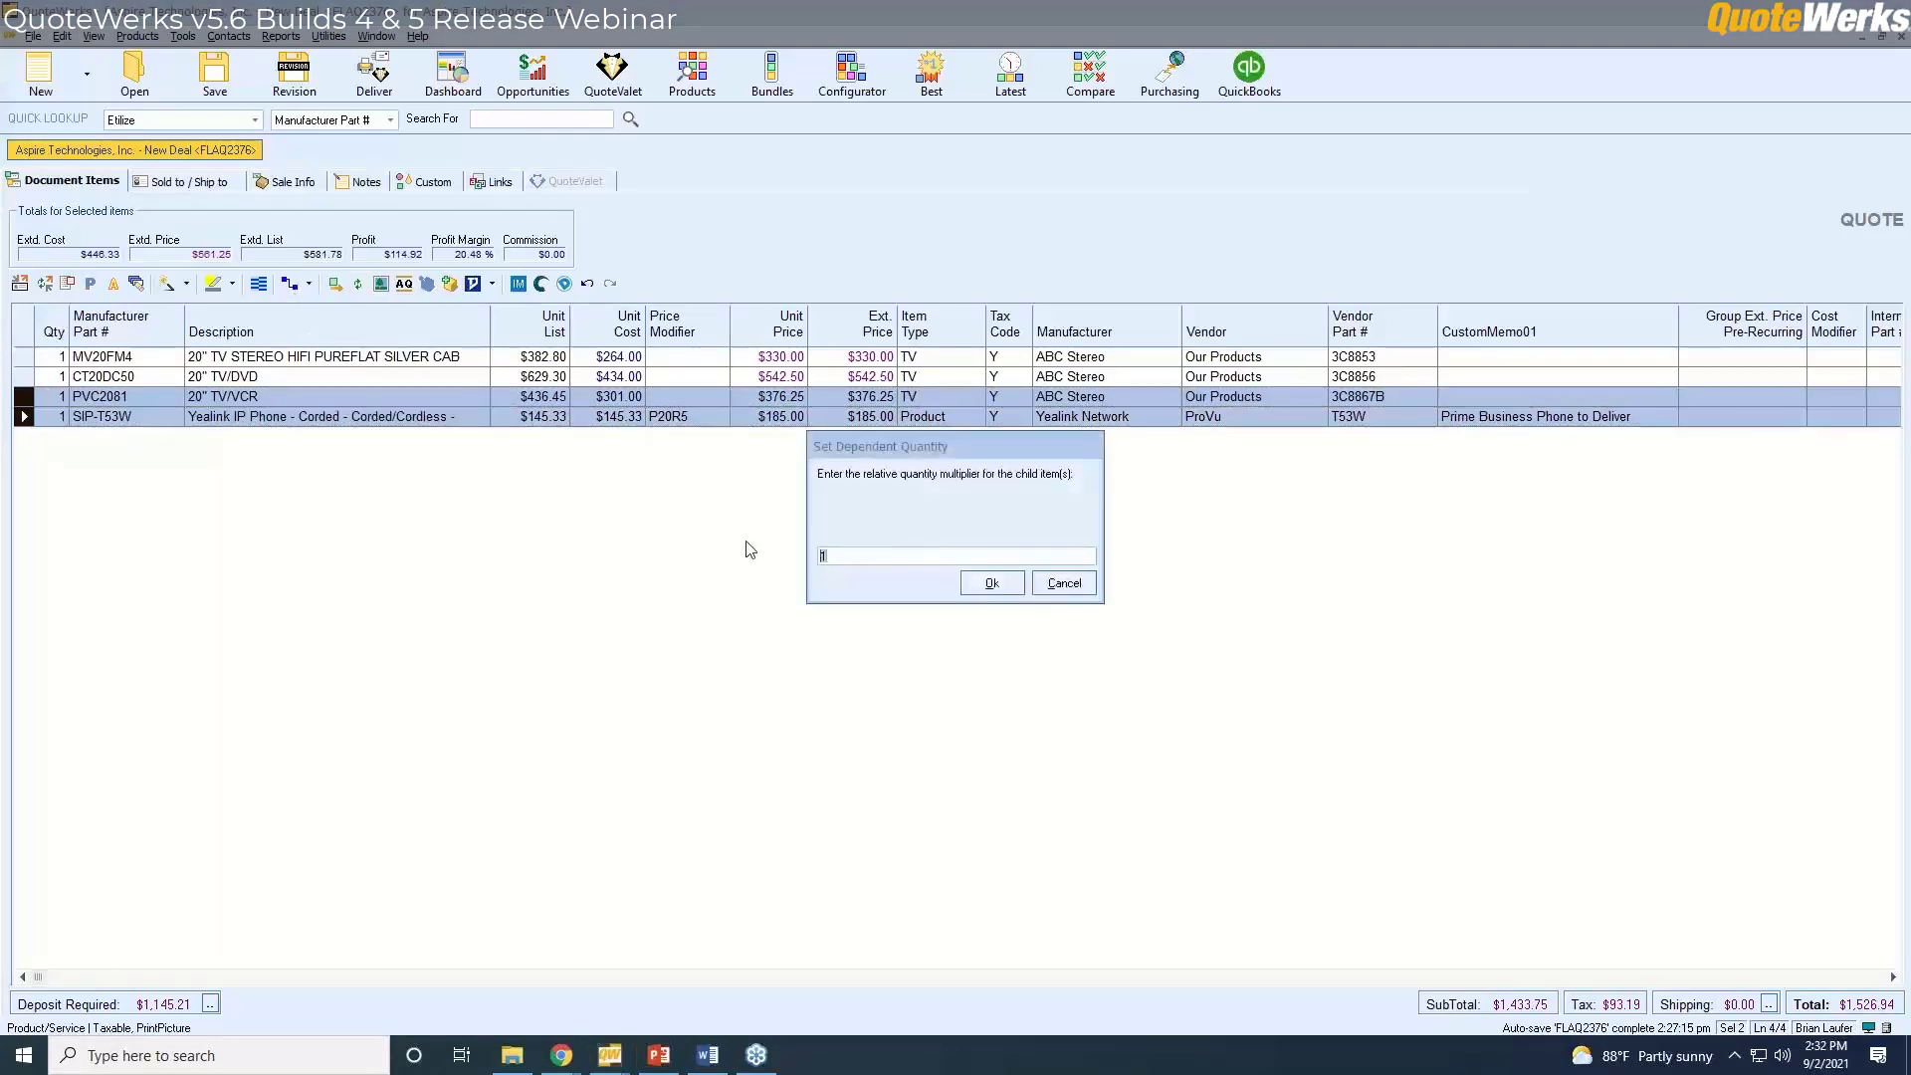
pyautogui.click(993, 583)
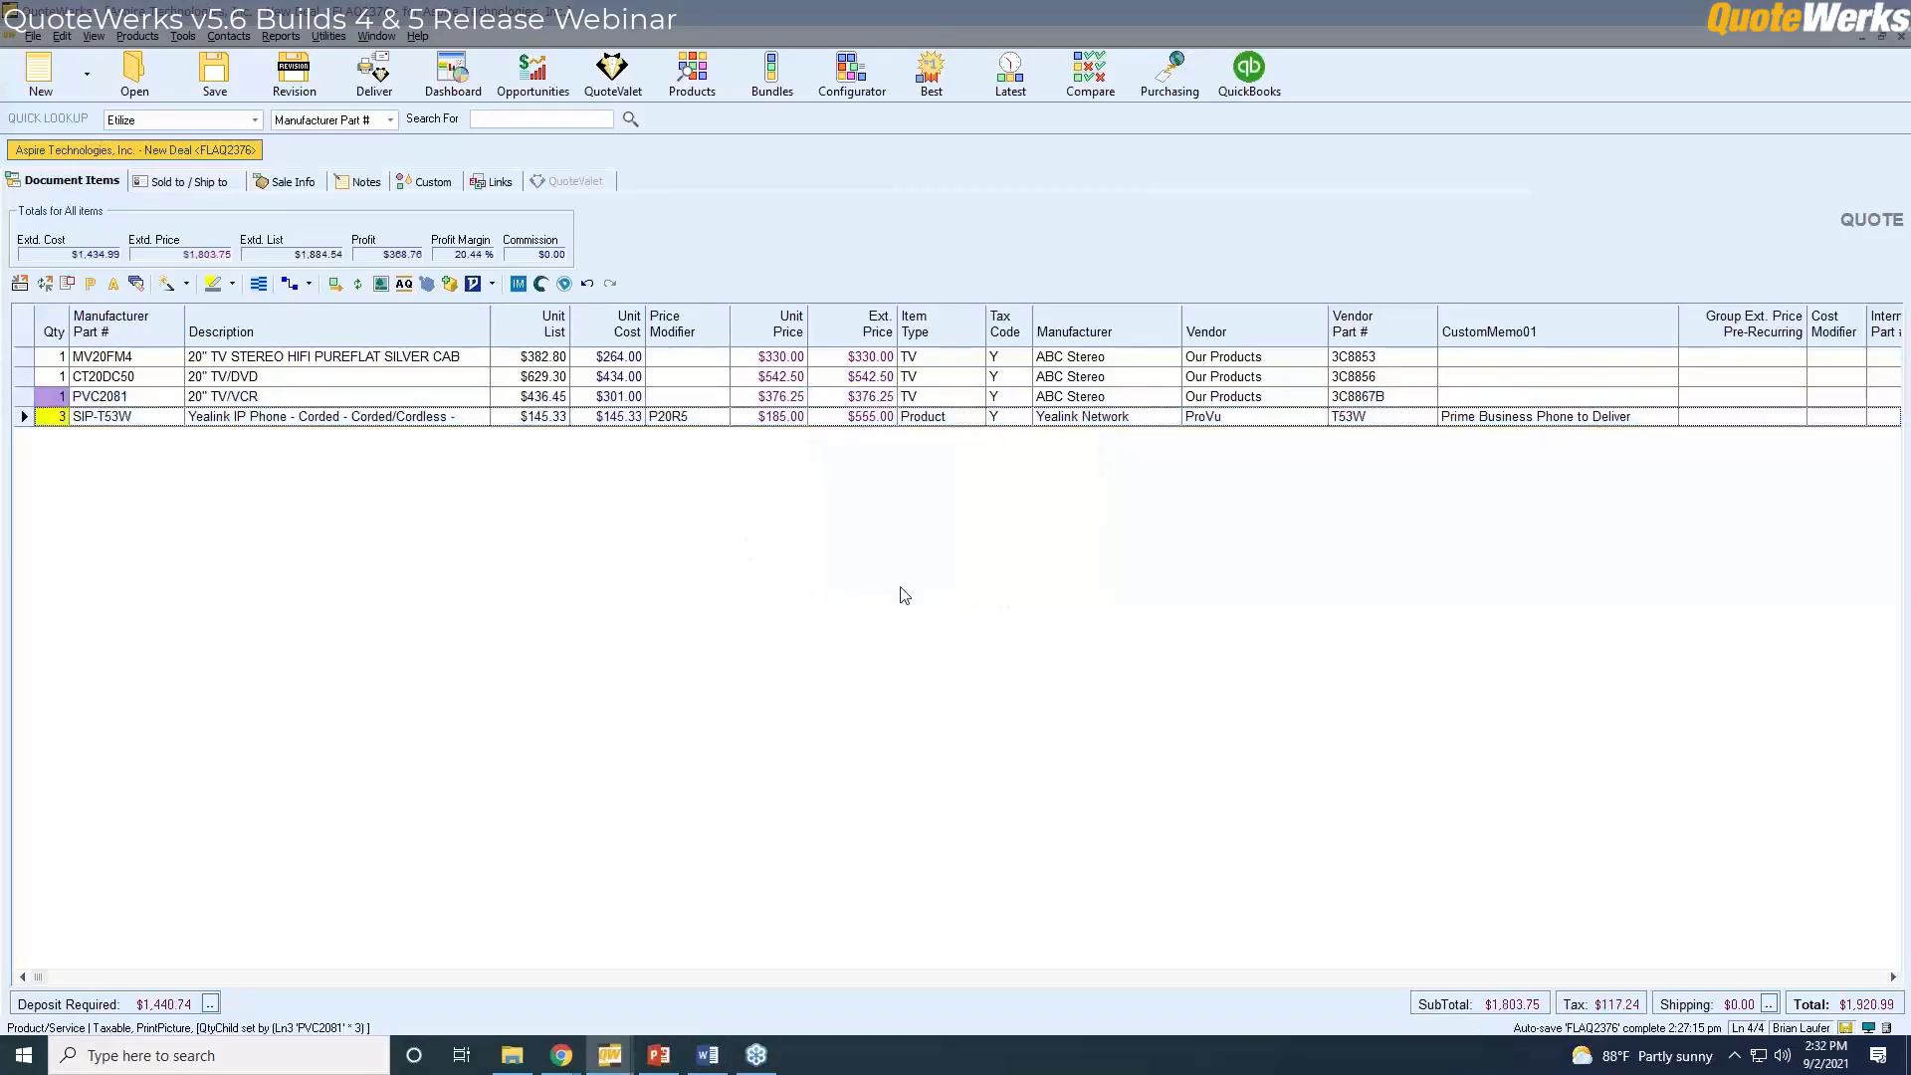
# Change the description of item PVC2081 to "Cubes".
pyautogui.click(153, 389)
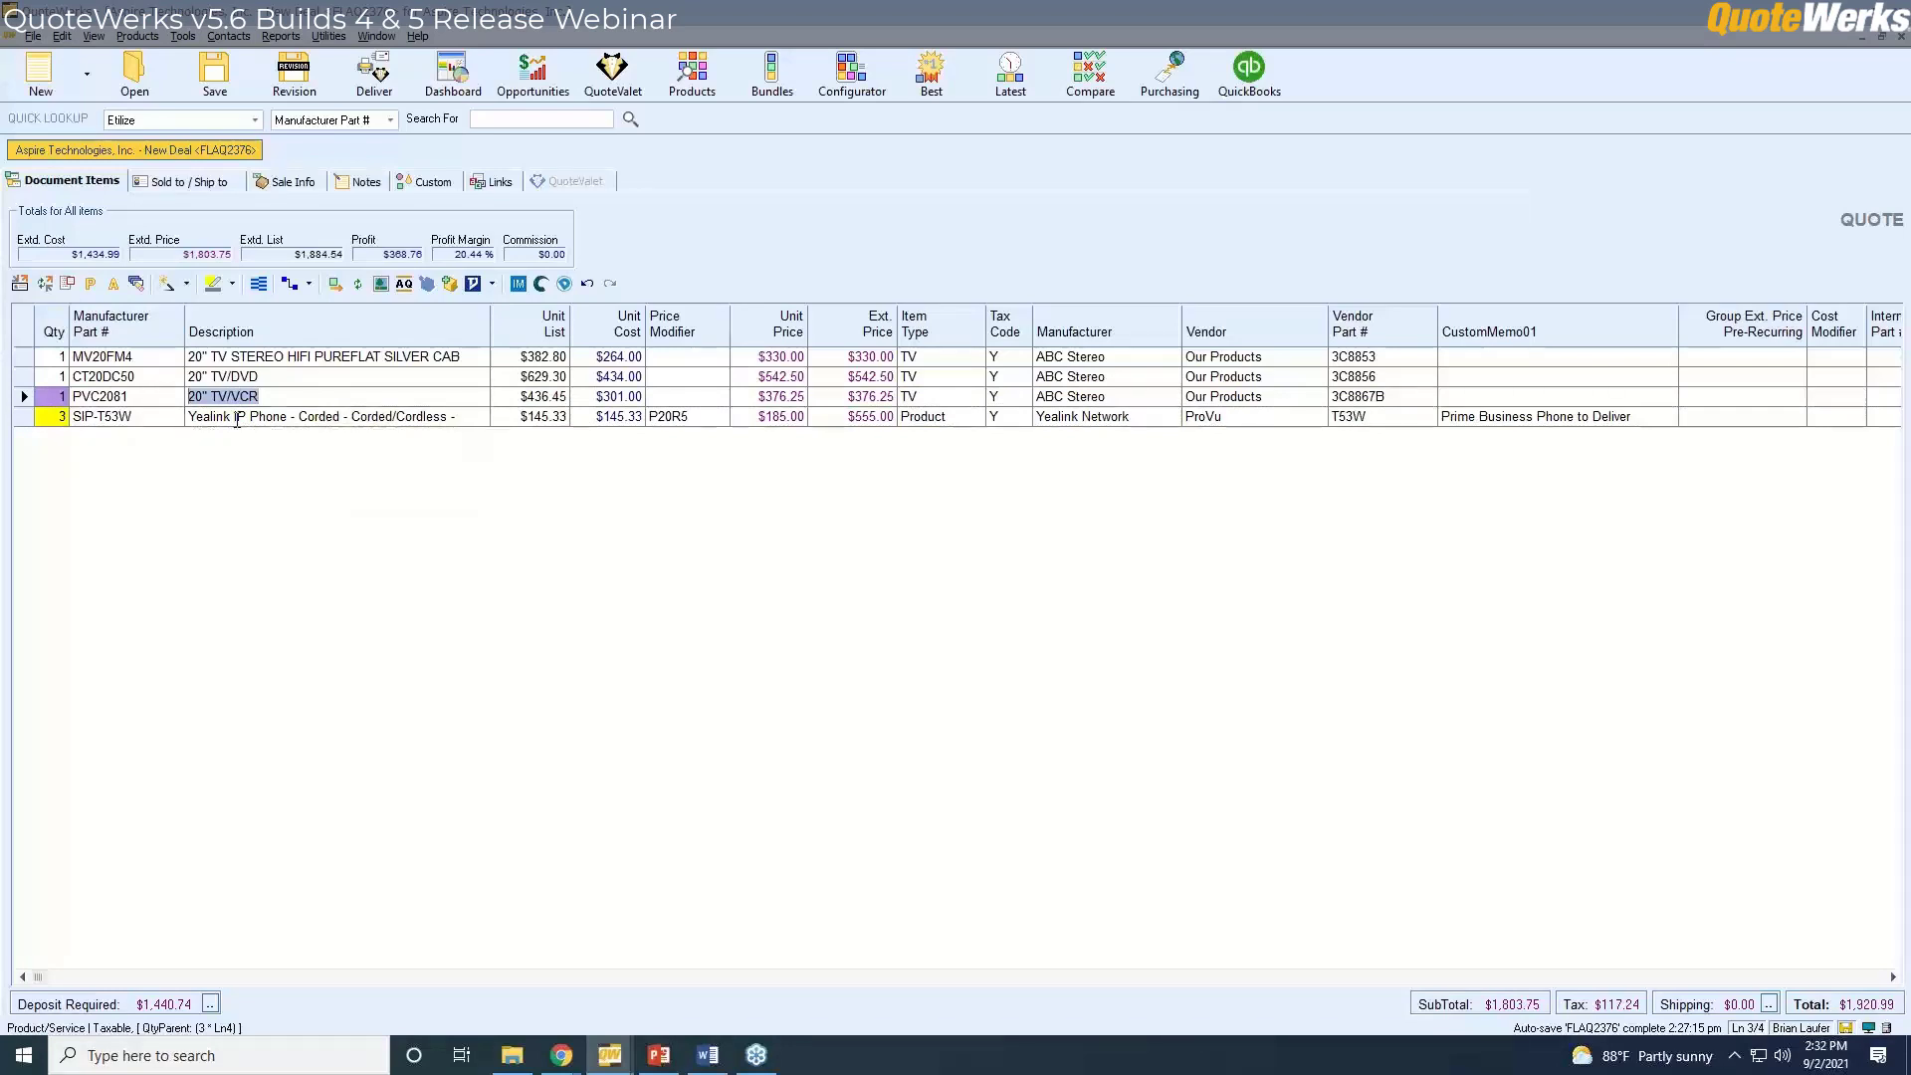
pyautogui.write('Cubes')
pyautogui.click(211, 376)
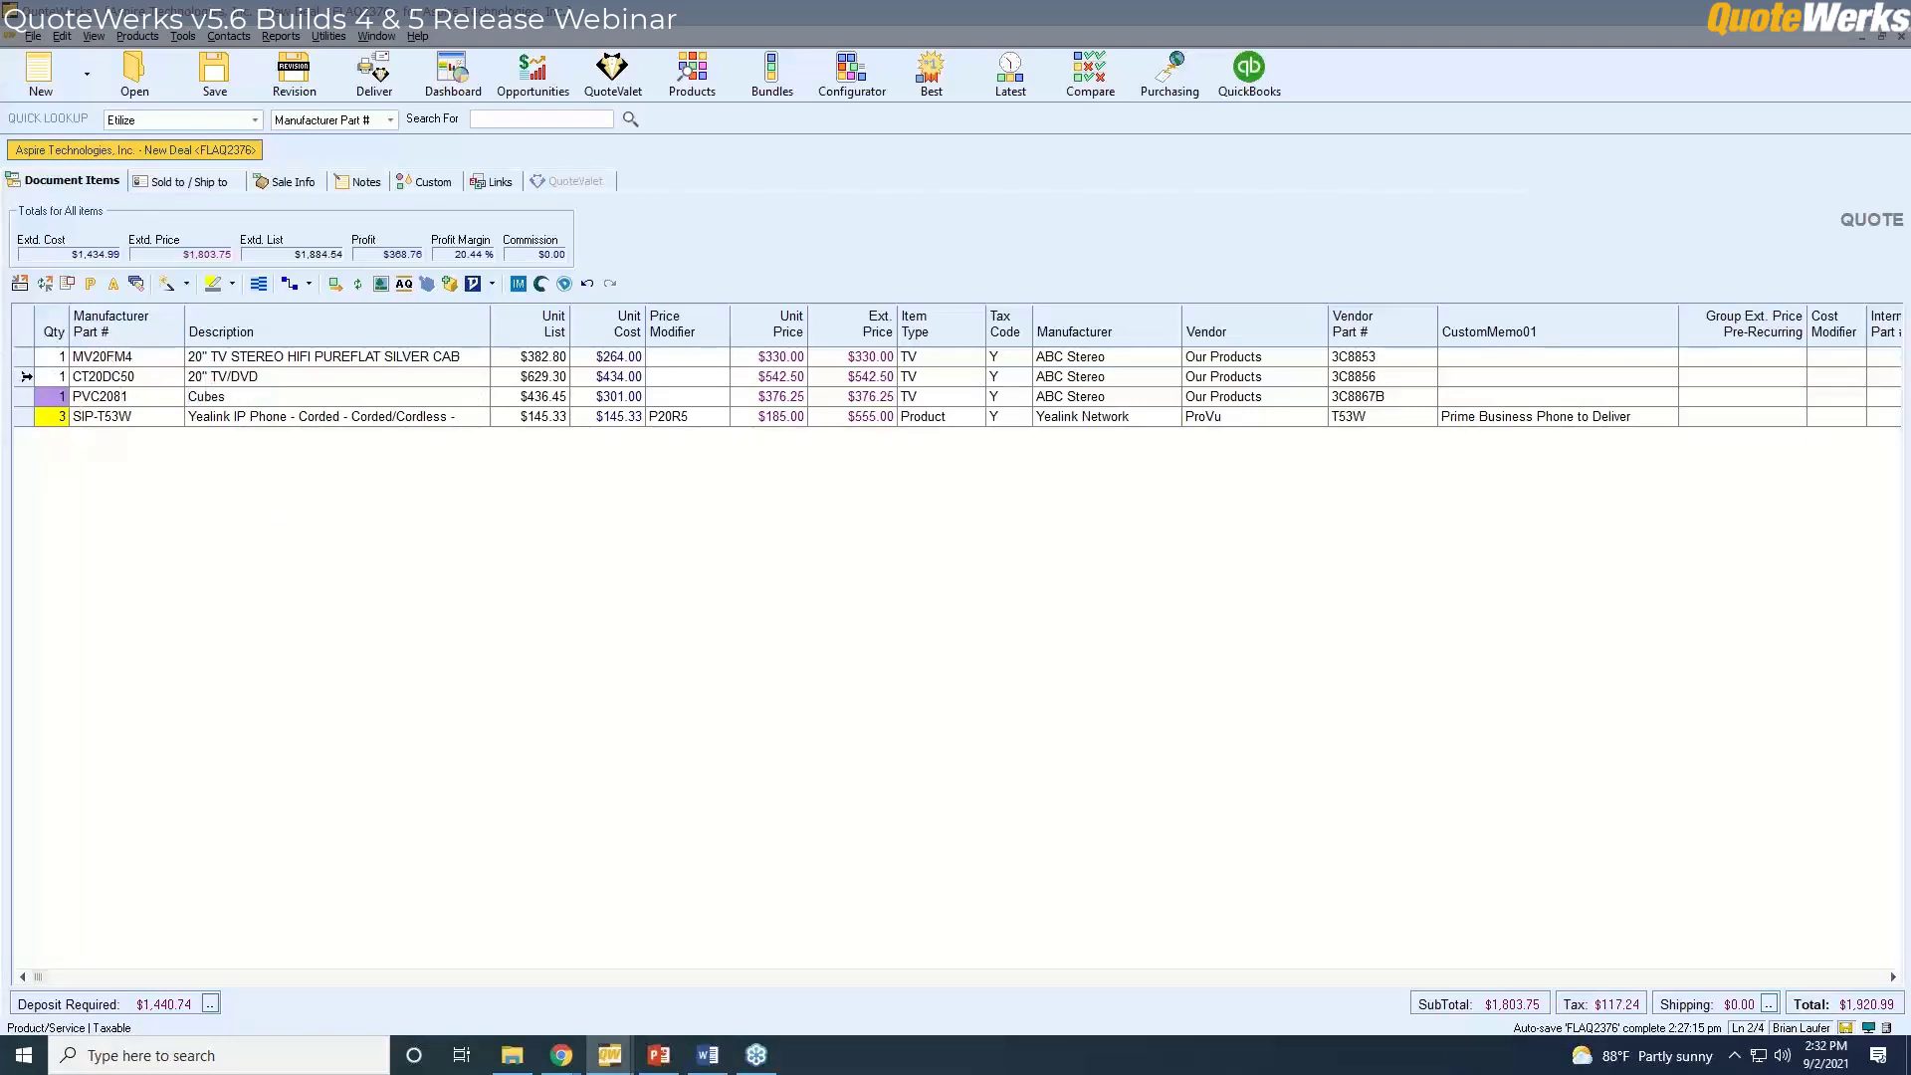
# List the Our Products database in the product lookup and expand its results grid to full height.
pyautogui.click(24, 376)
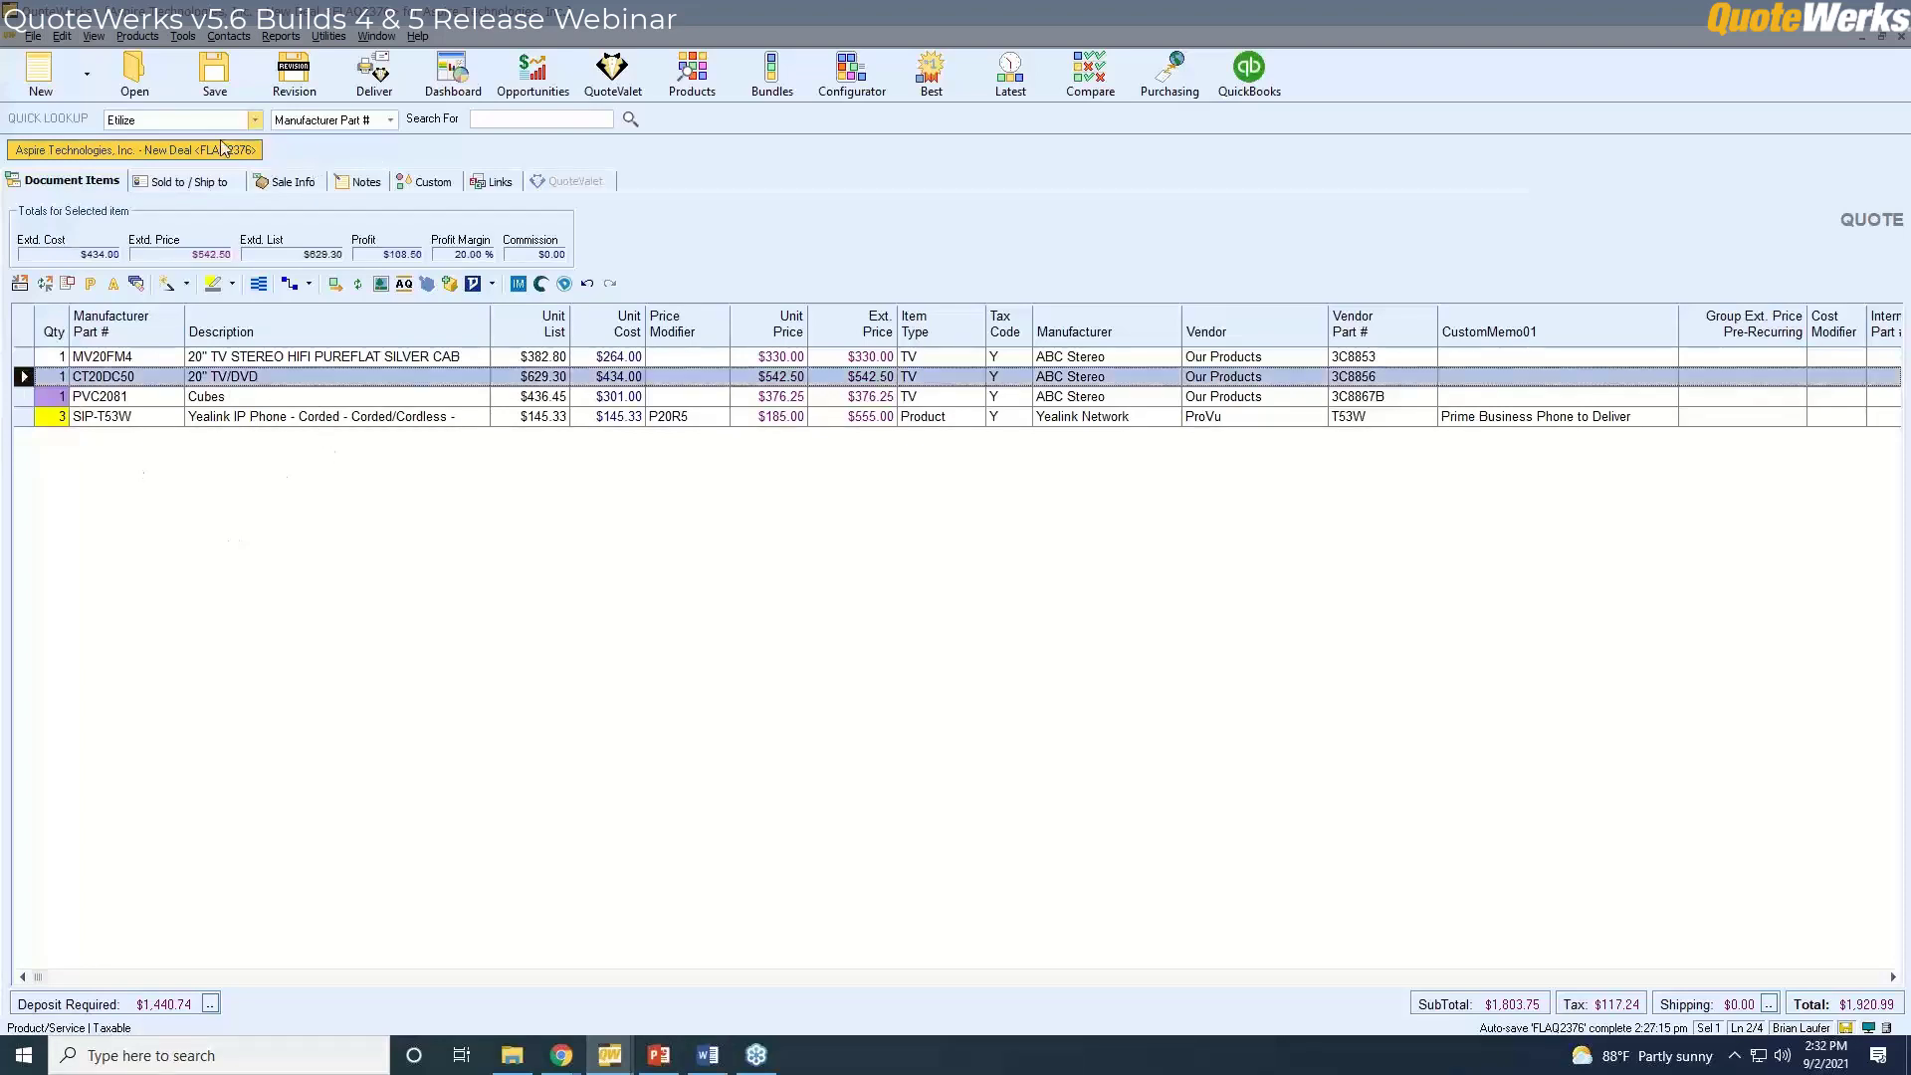
pyautogui.click(670, 97)
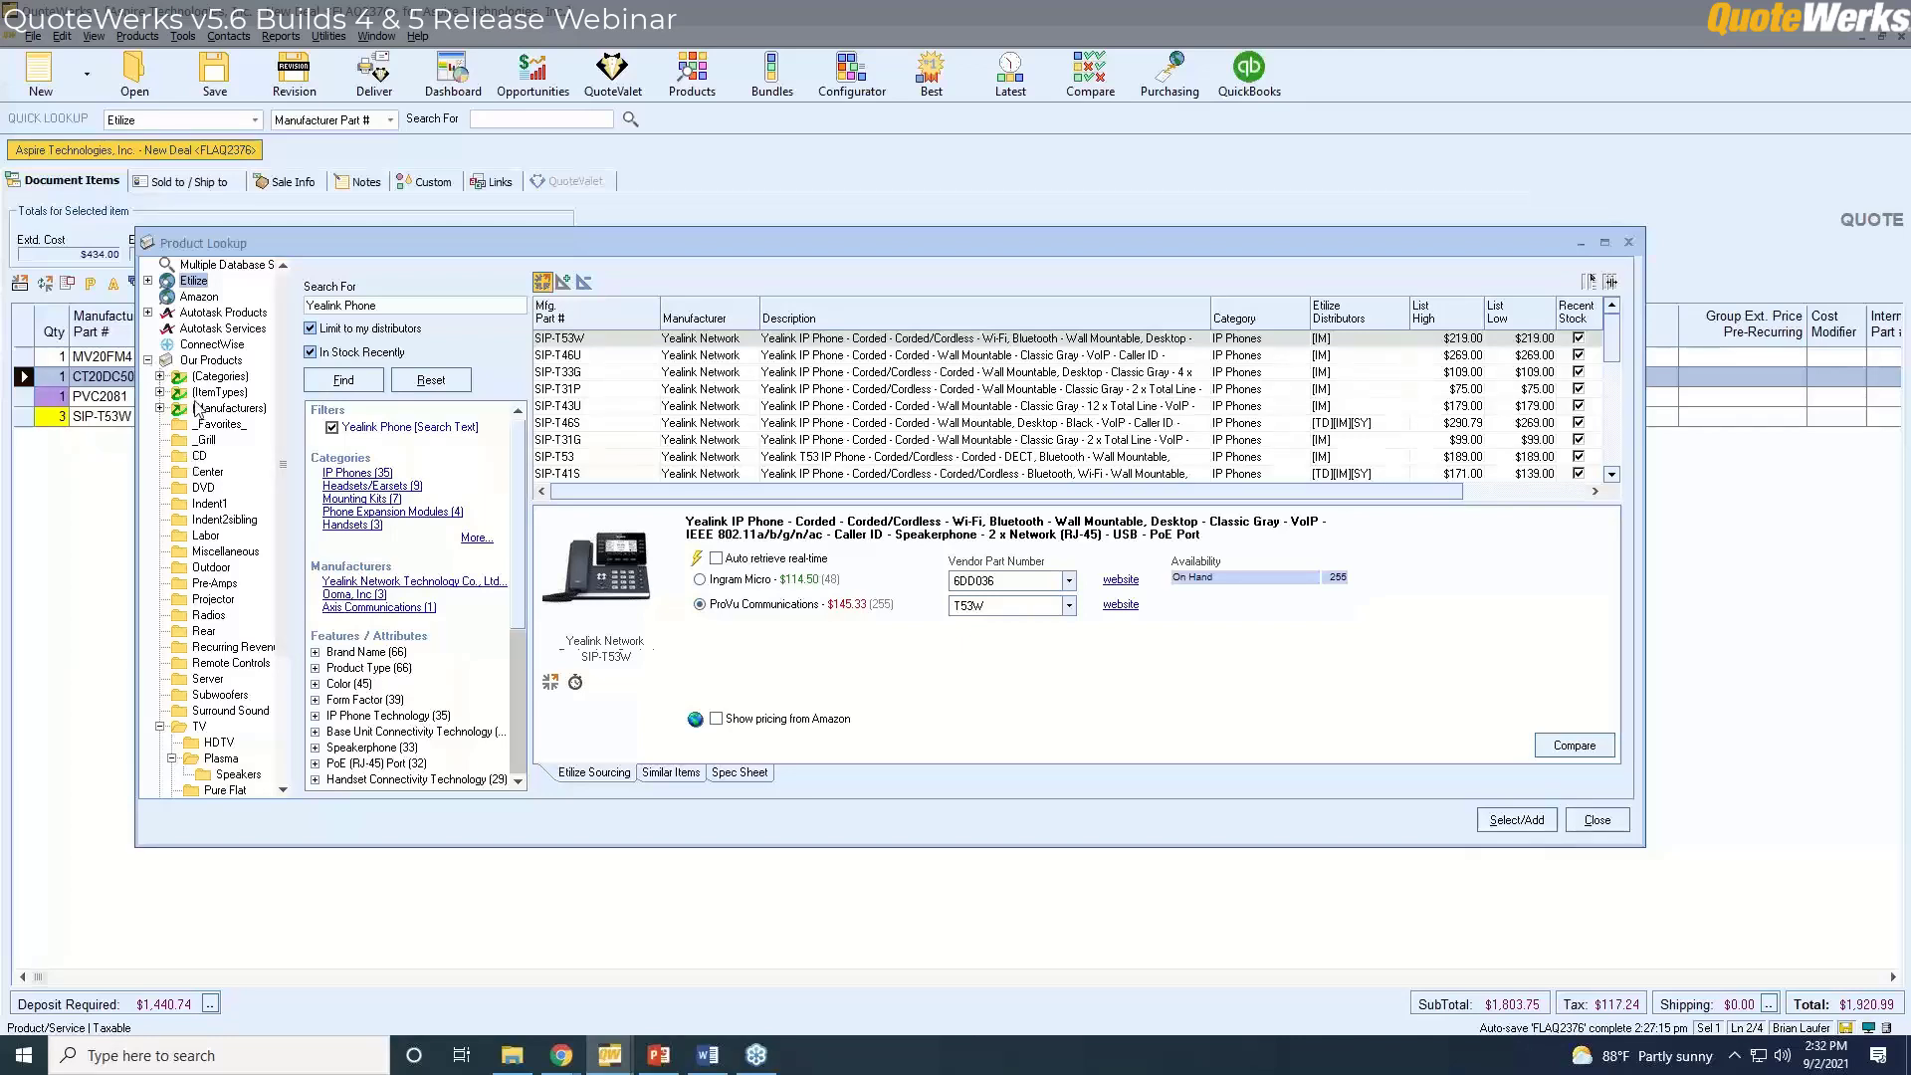
pyautogui.click(210, 359)
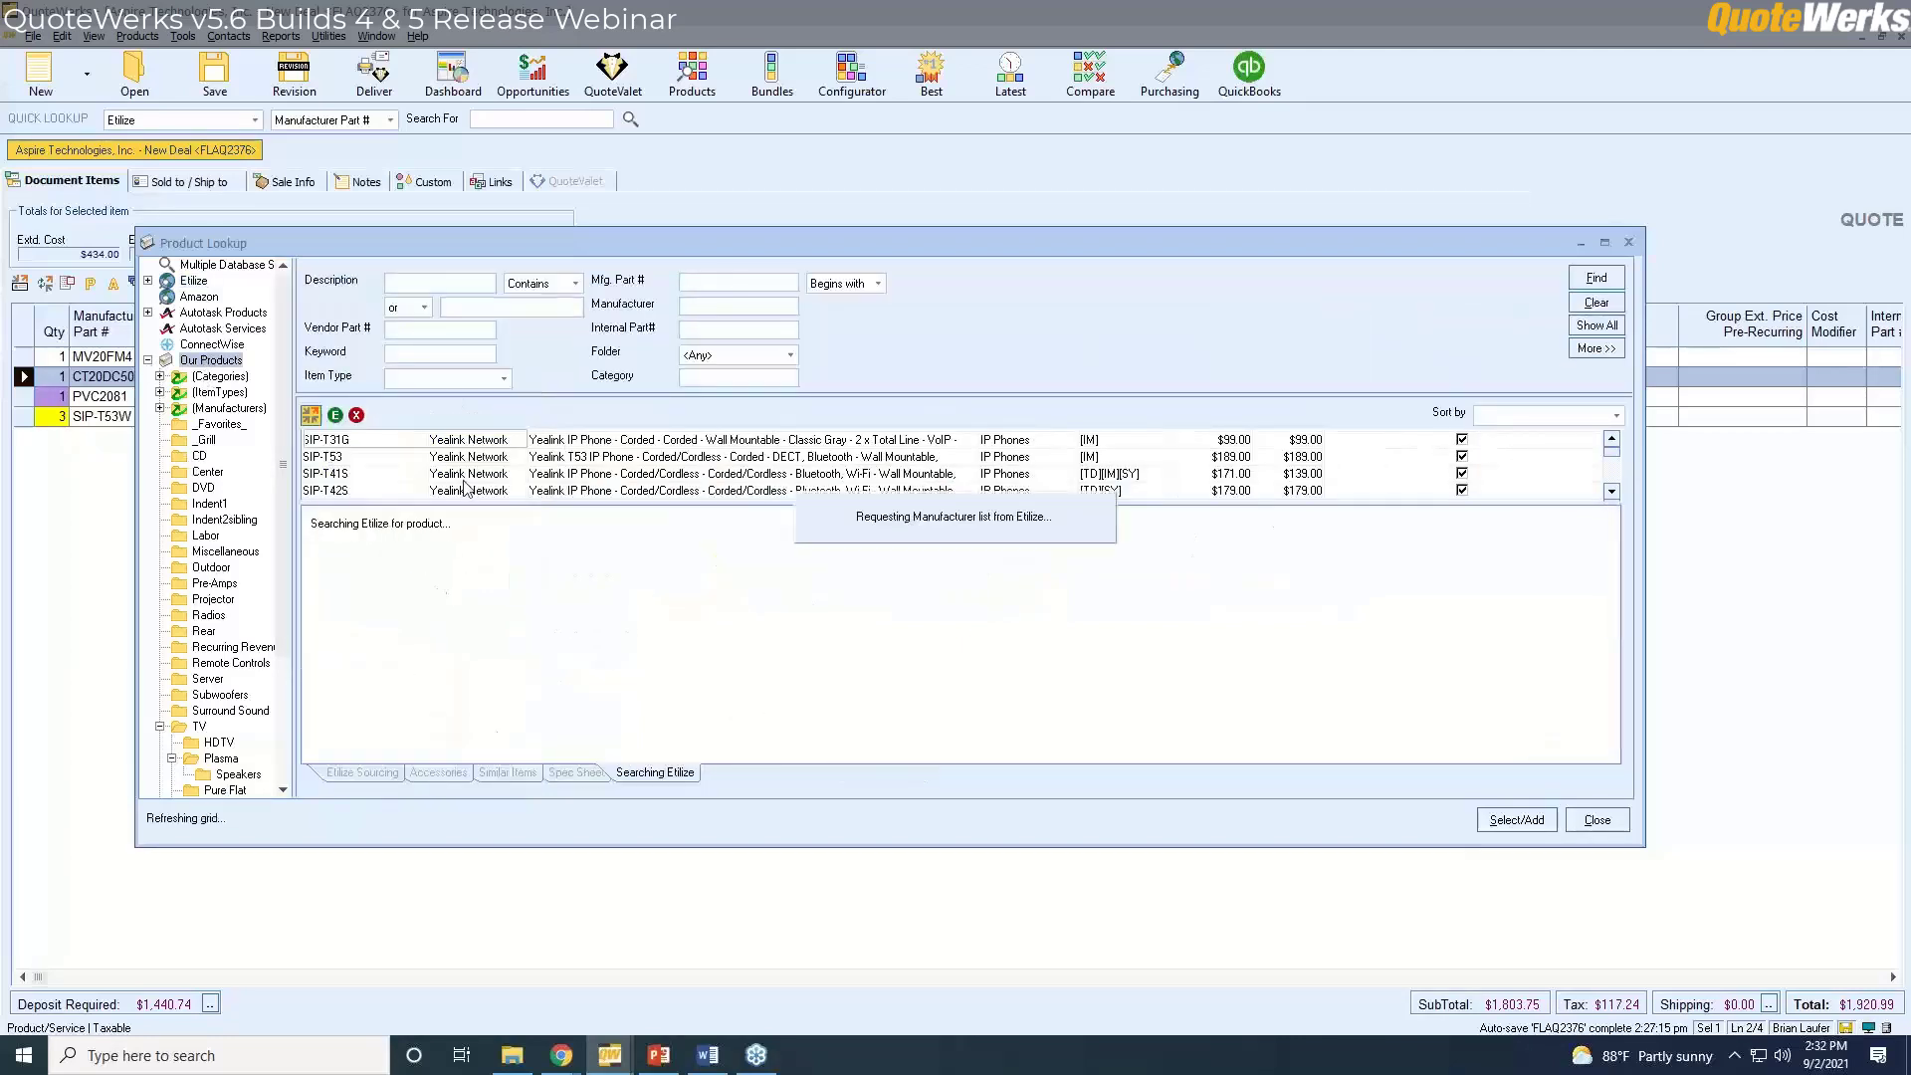
pyautogui.click(311, 418)
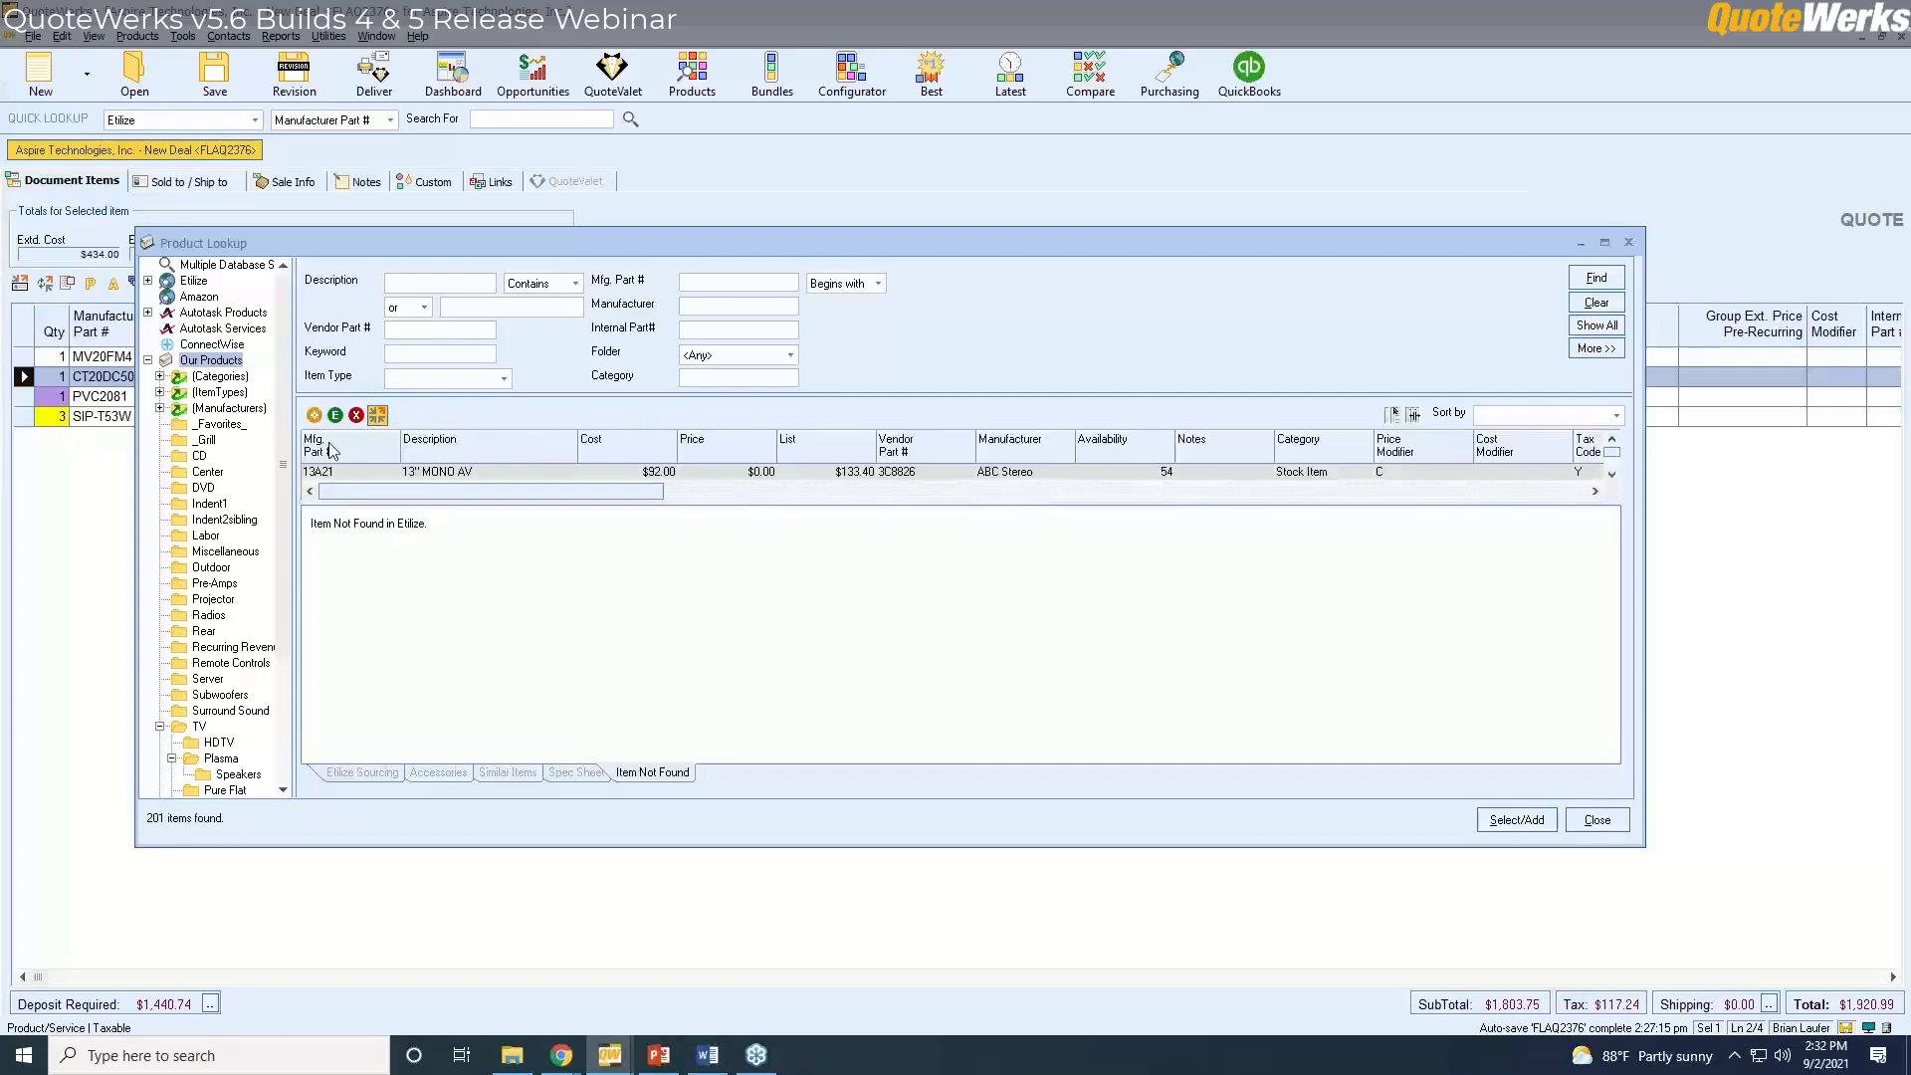
pyautogui.click(375, 420)
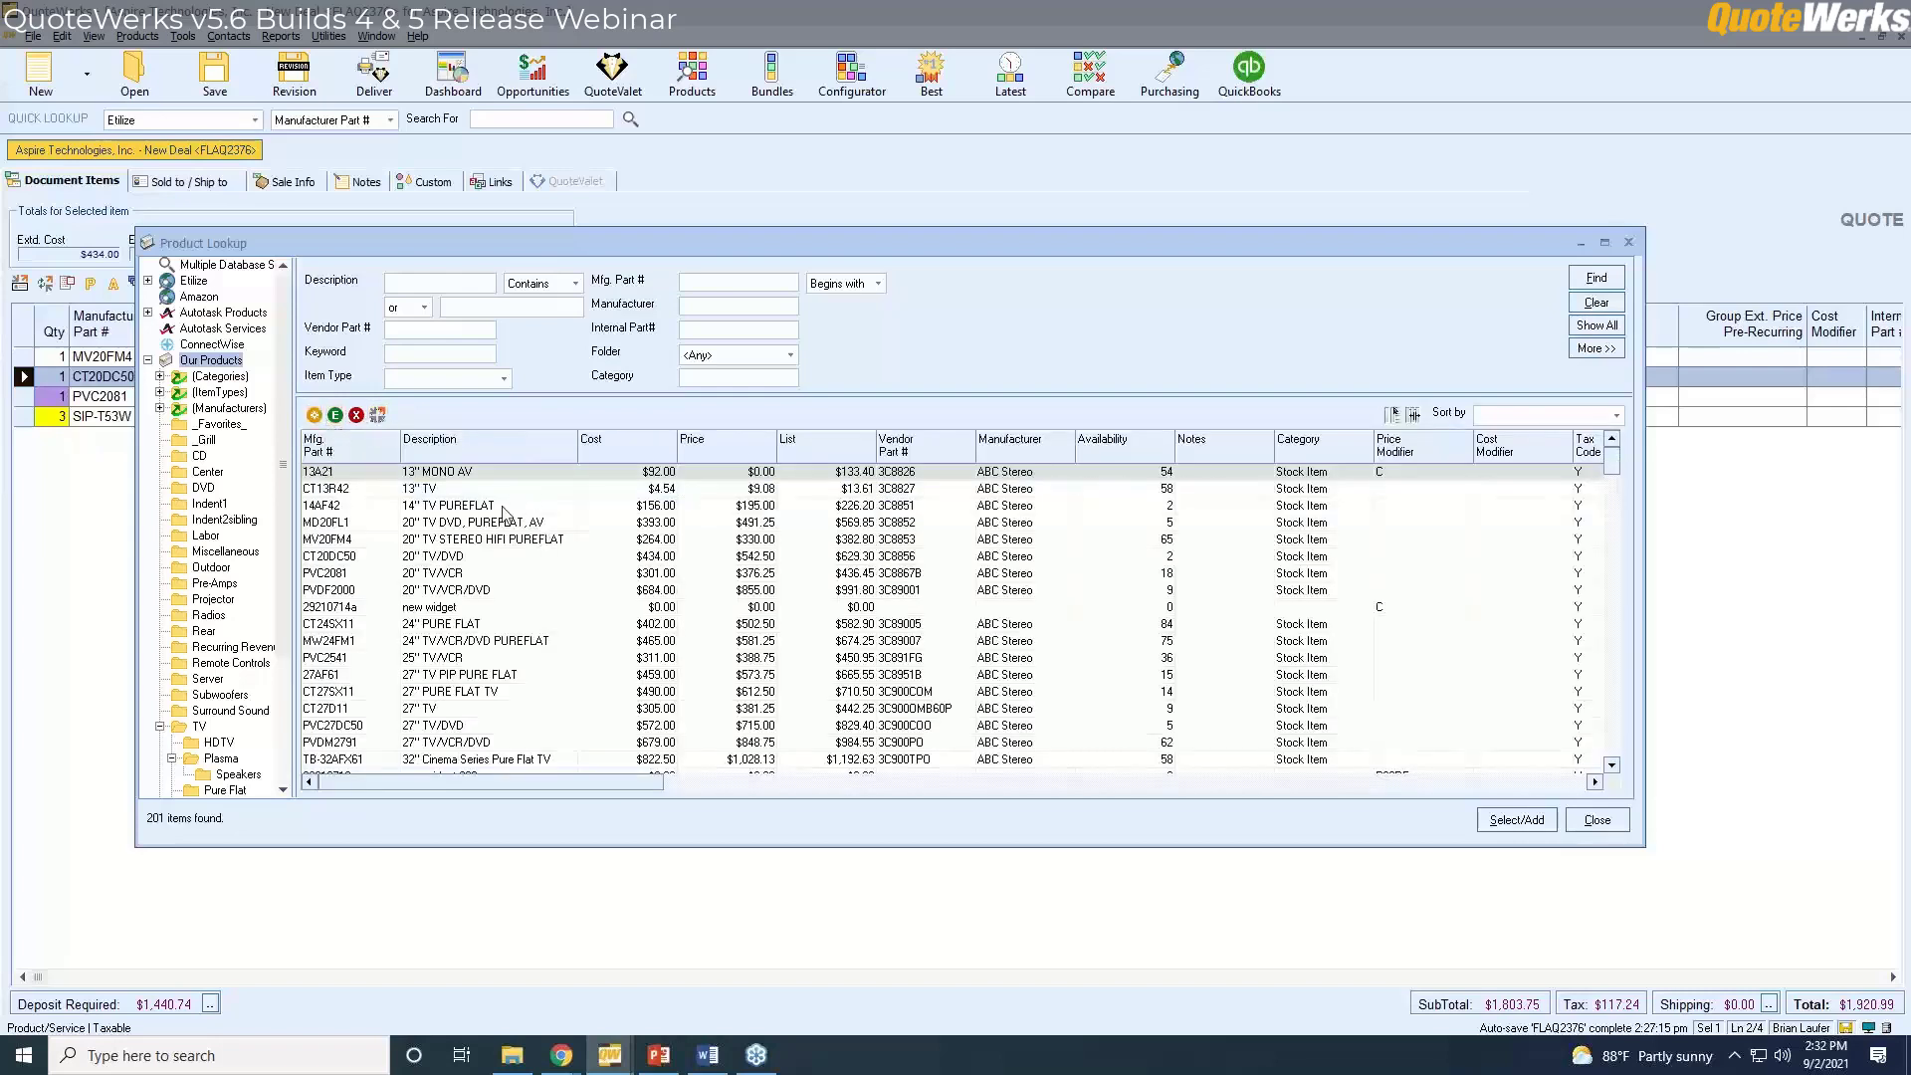
# Add the nine structured wiring products from BBG-SWPACK1 to FUT-SWPACK2 to the quote and close the product lookup.
pyautogui.scroll(-1, 734, 597)
pyautogui.scroll(-10, 733, 597)
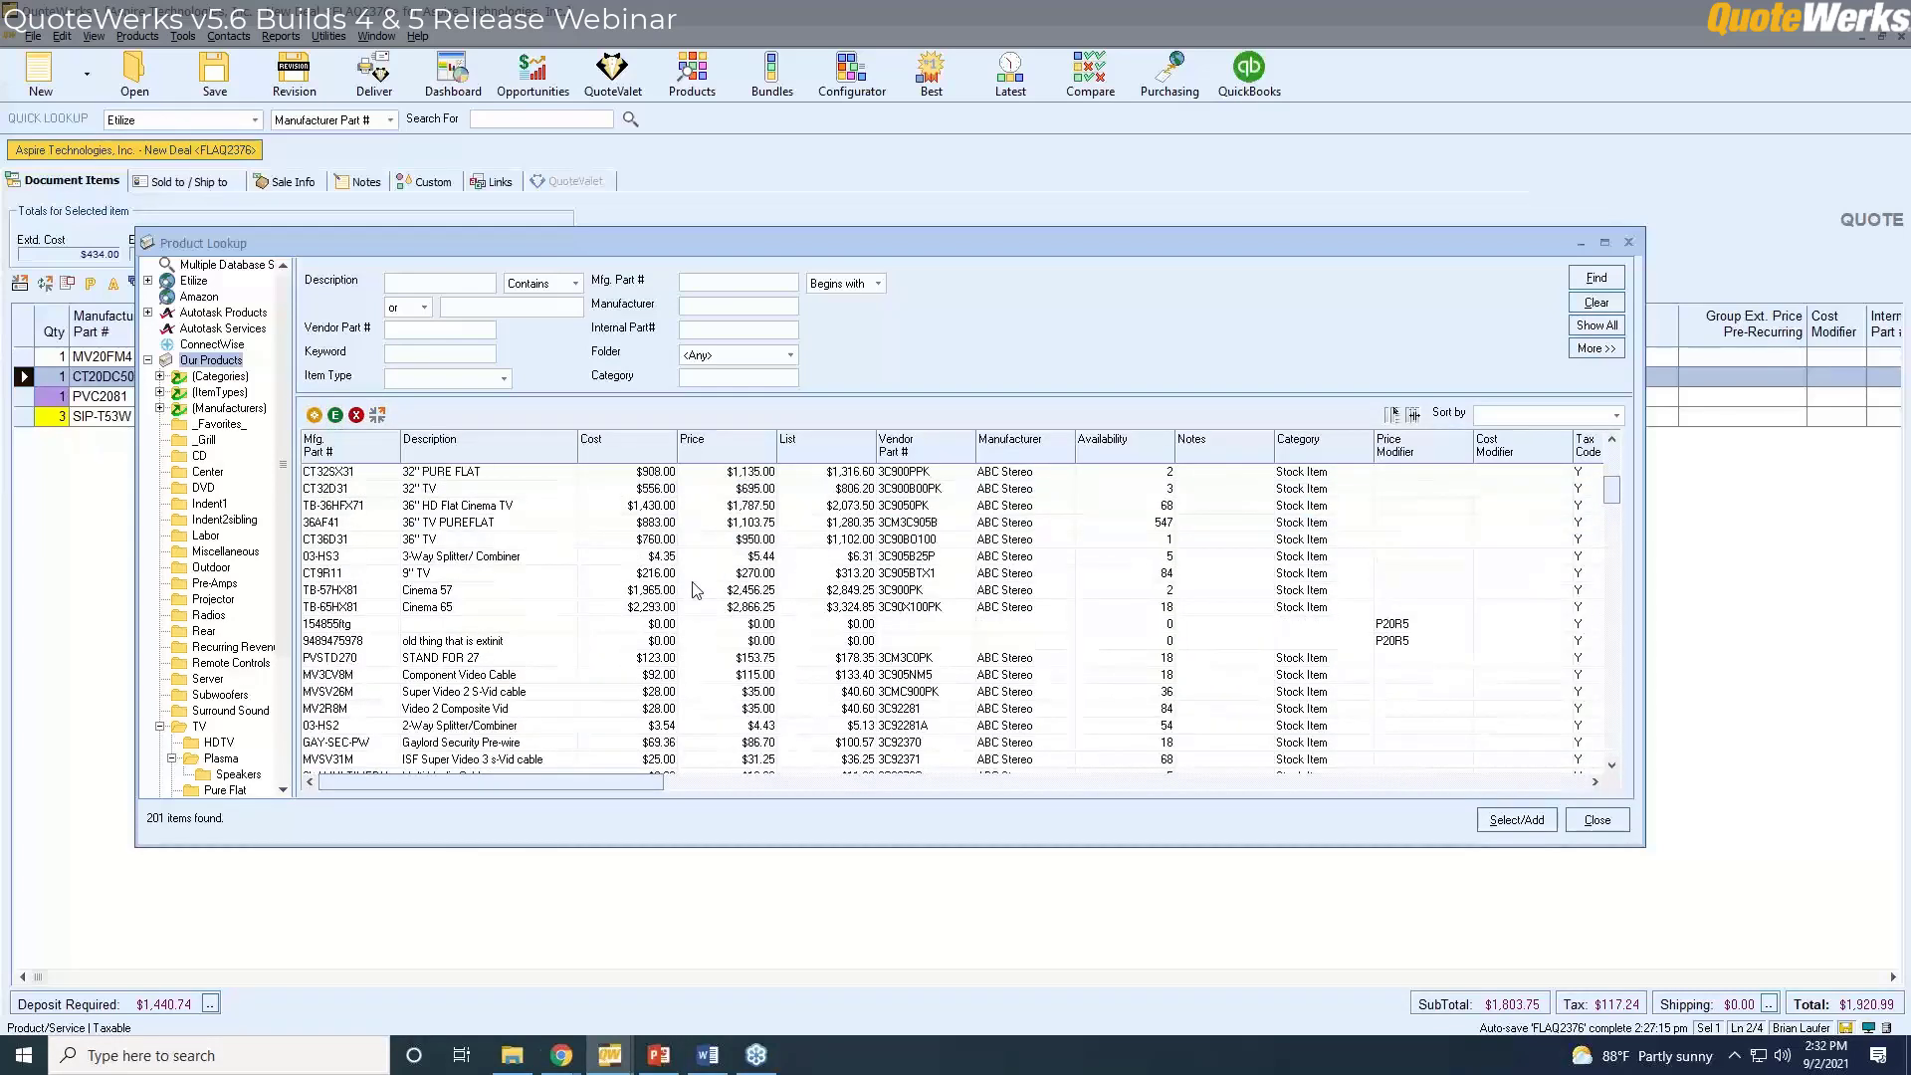
pyautogui.scroll(-1, 694, 589)
pyautogui.click(469, 524)
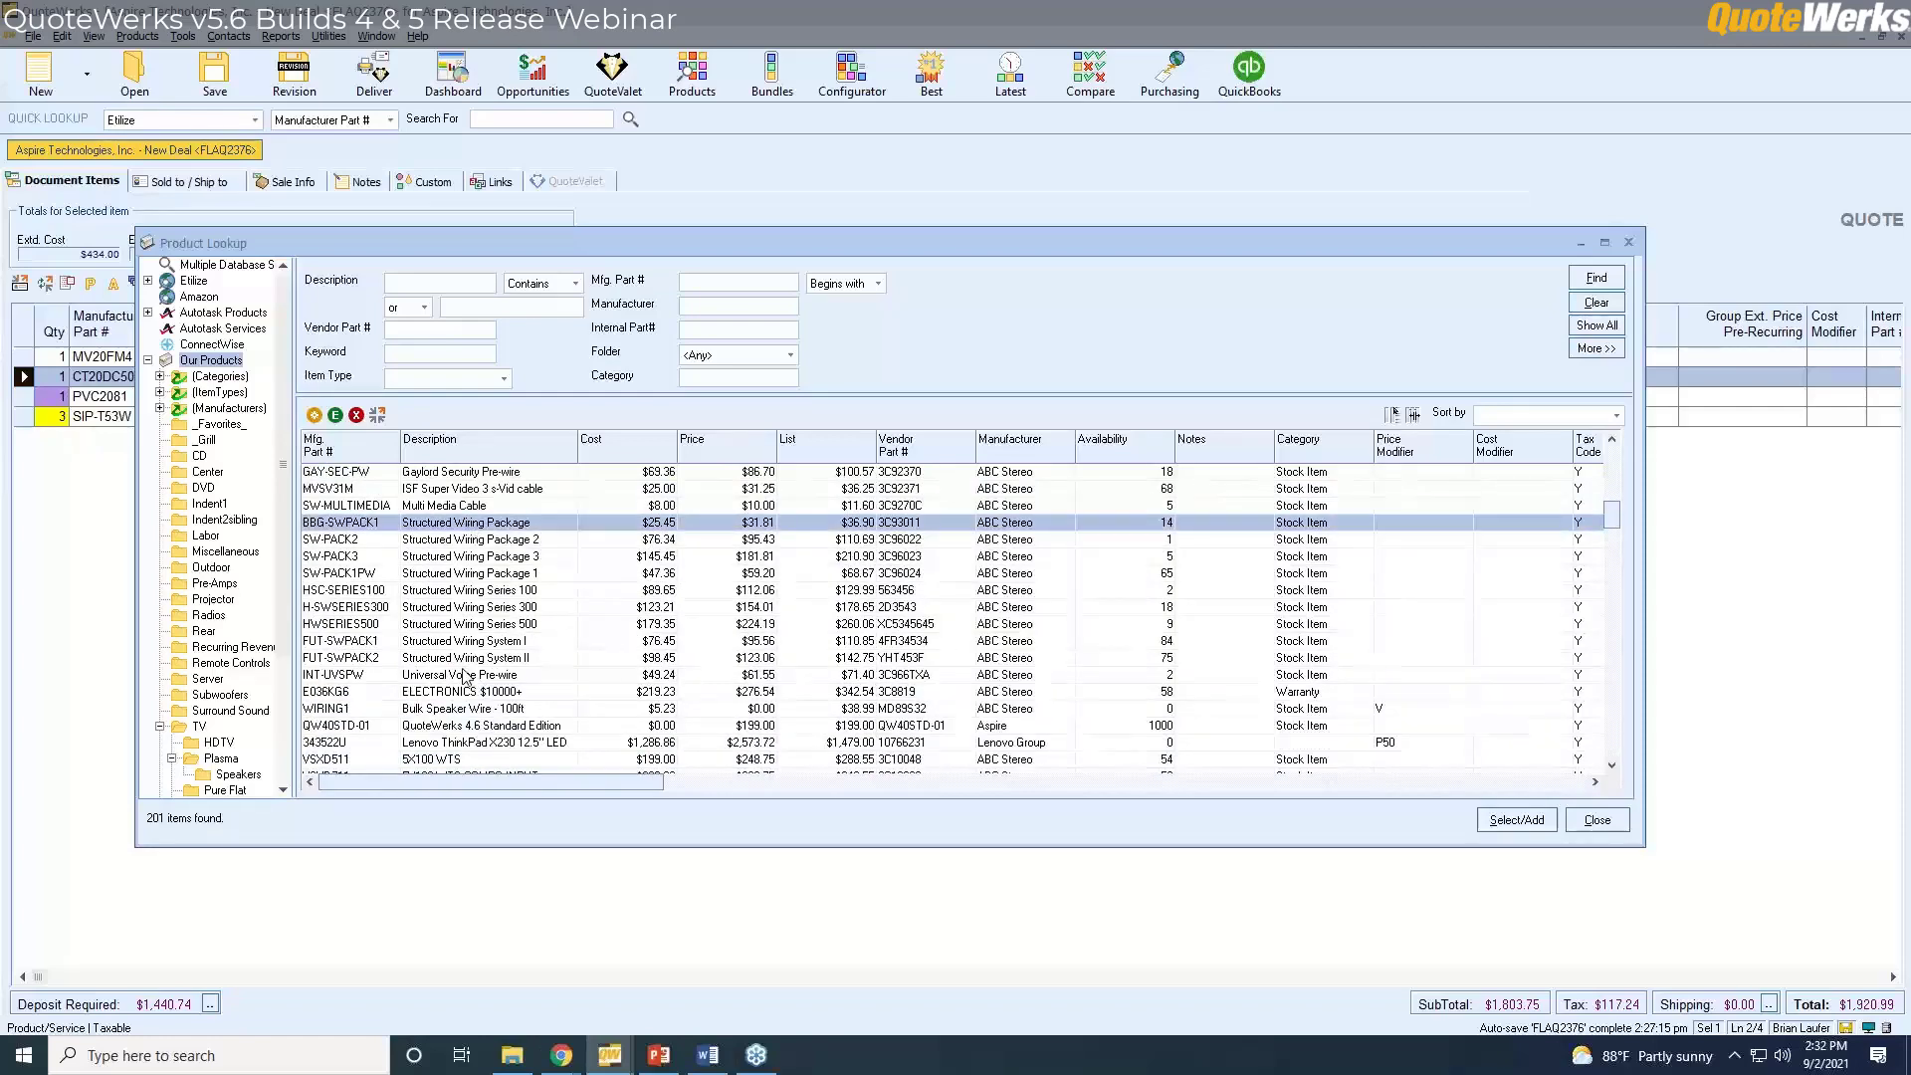
pyautogui.keyDown('shift'); pyautogui.click(456, 658); pyautogui.keyUp('shift')
pyautogui.rightClick(456, 657)
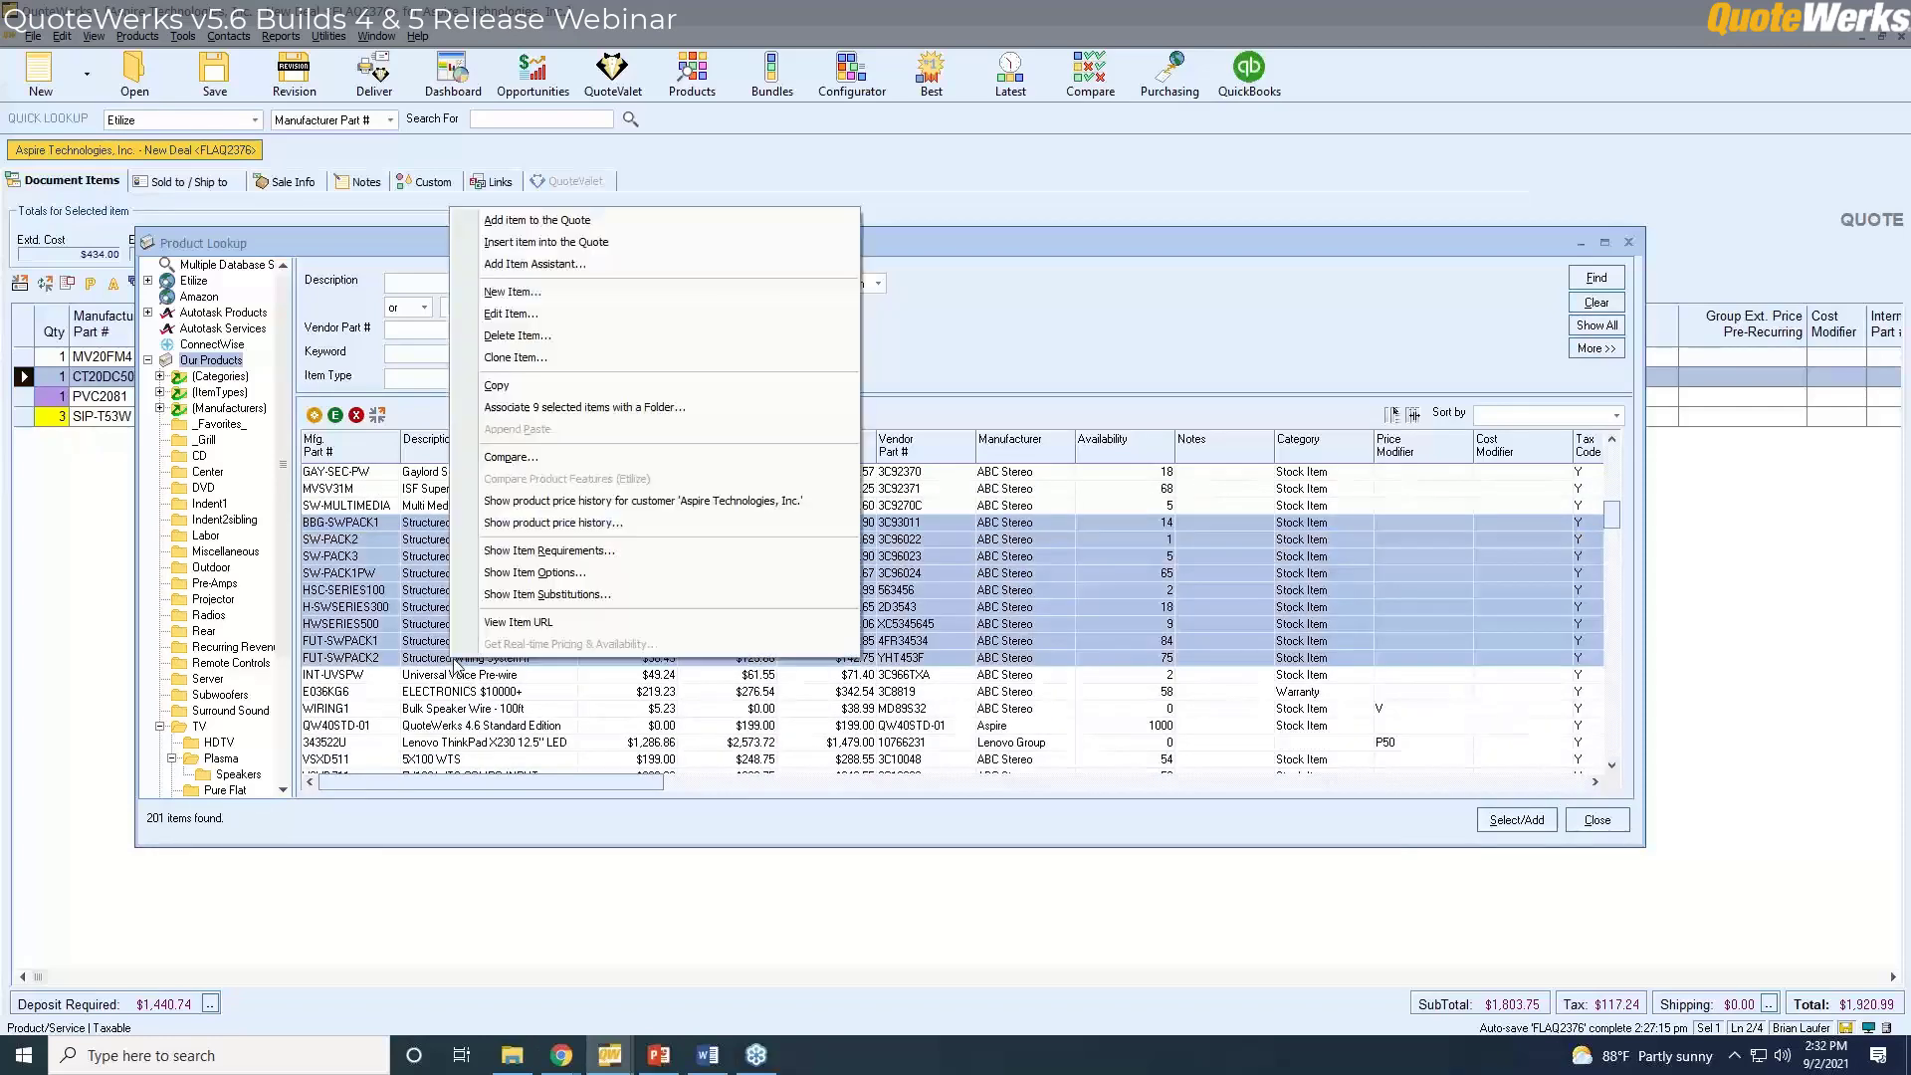
pyautogui.click(545, 220)
pyautogui.click(1597, 819)
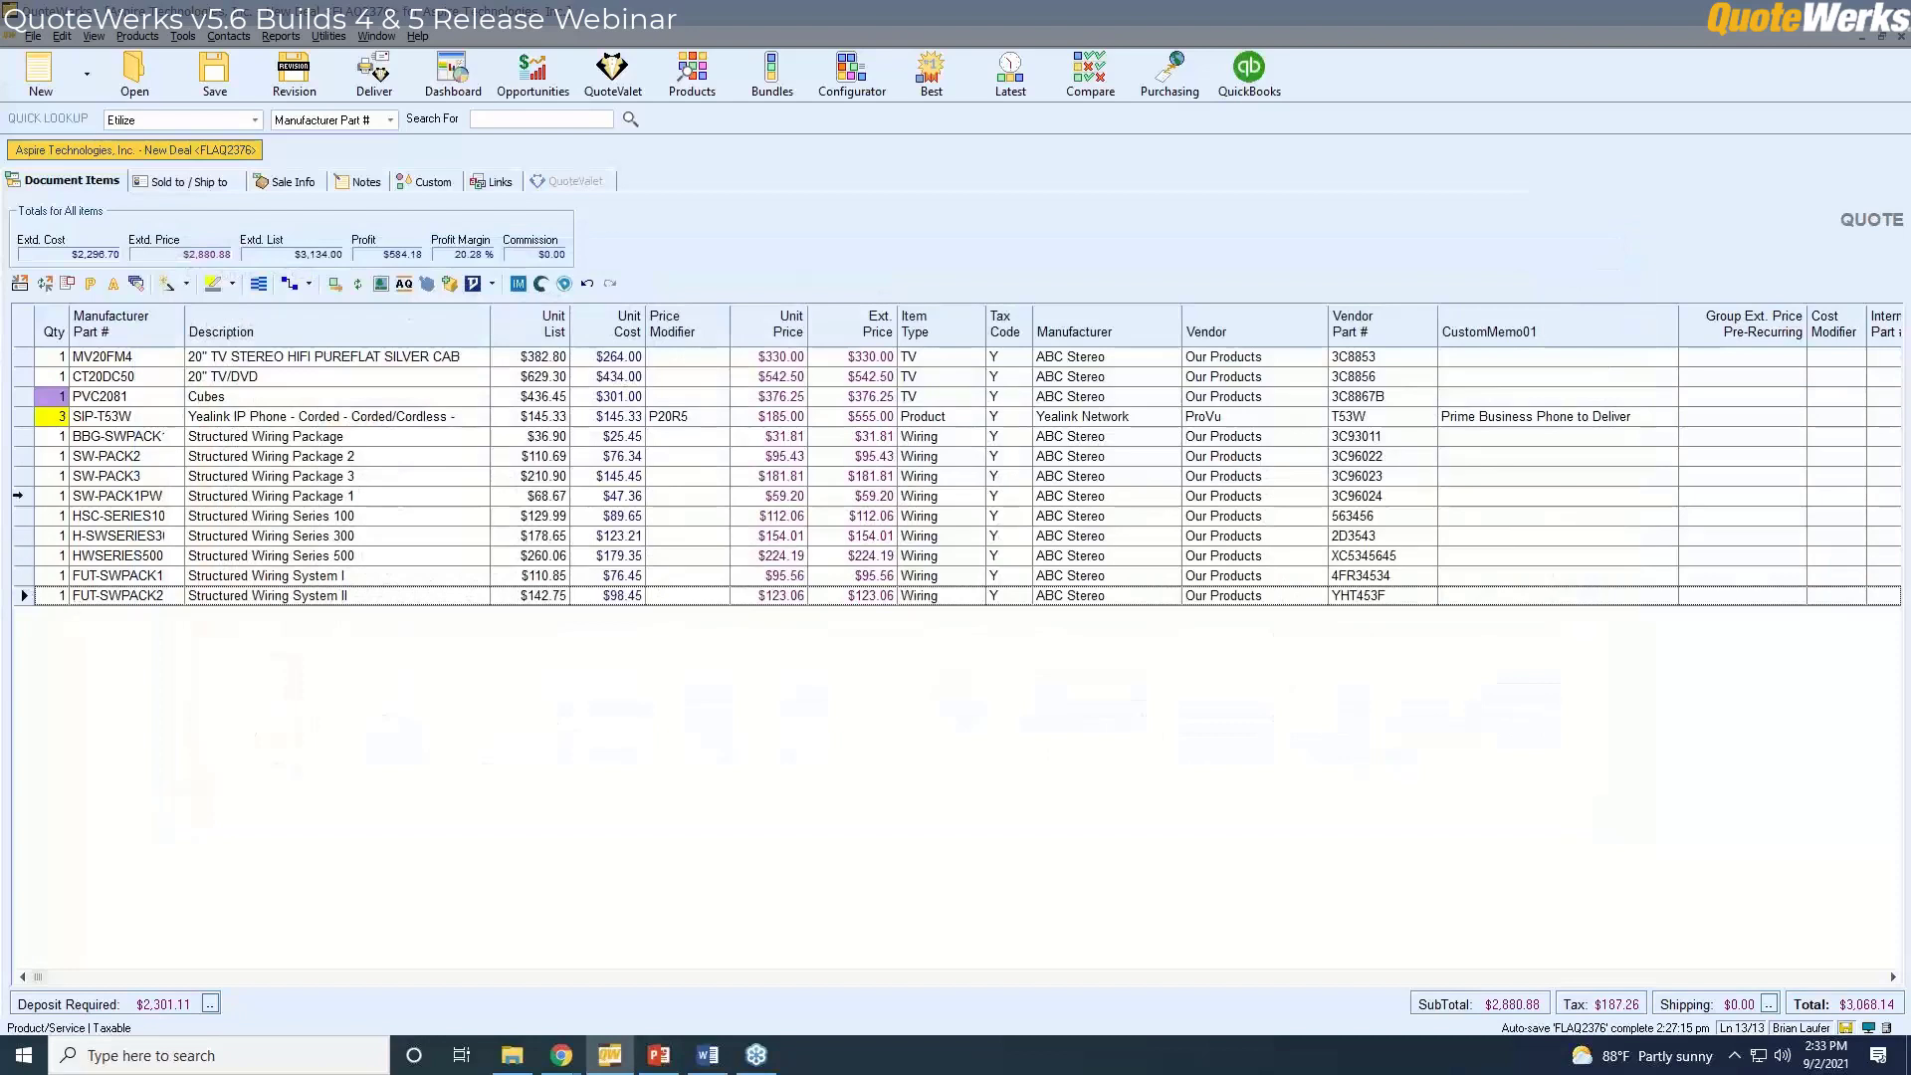
# Insert a heading line "Wiring Options" above the SW-PACK2 item.
pyautogui.rightClick(19, 457)
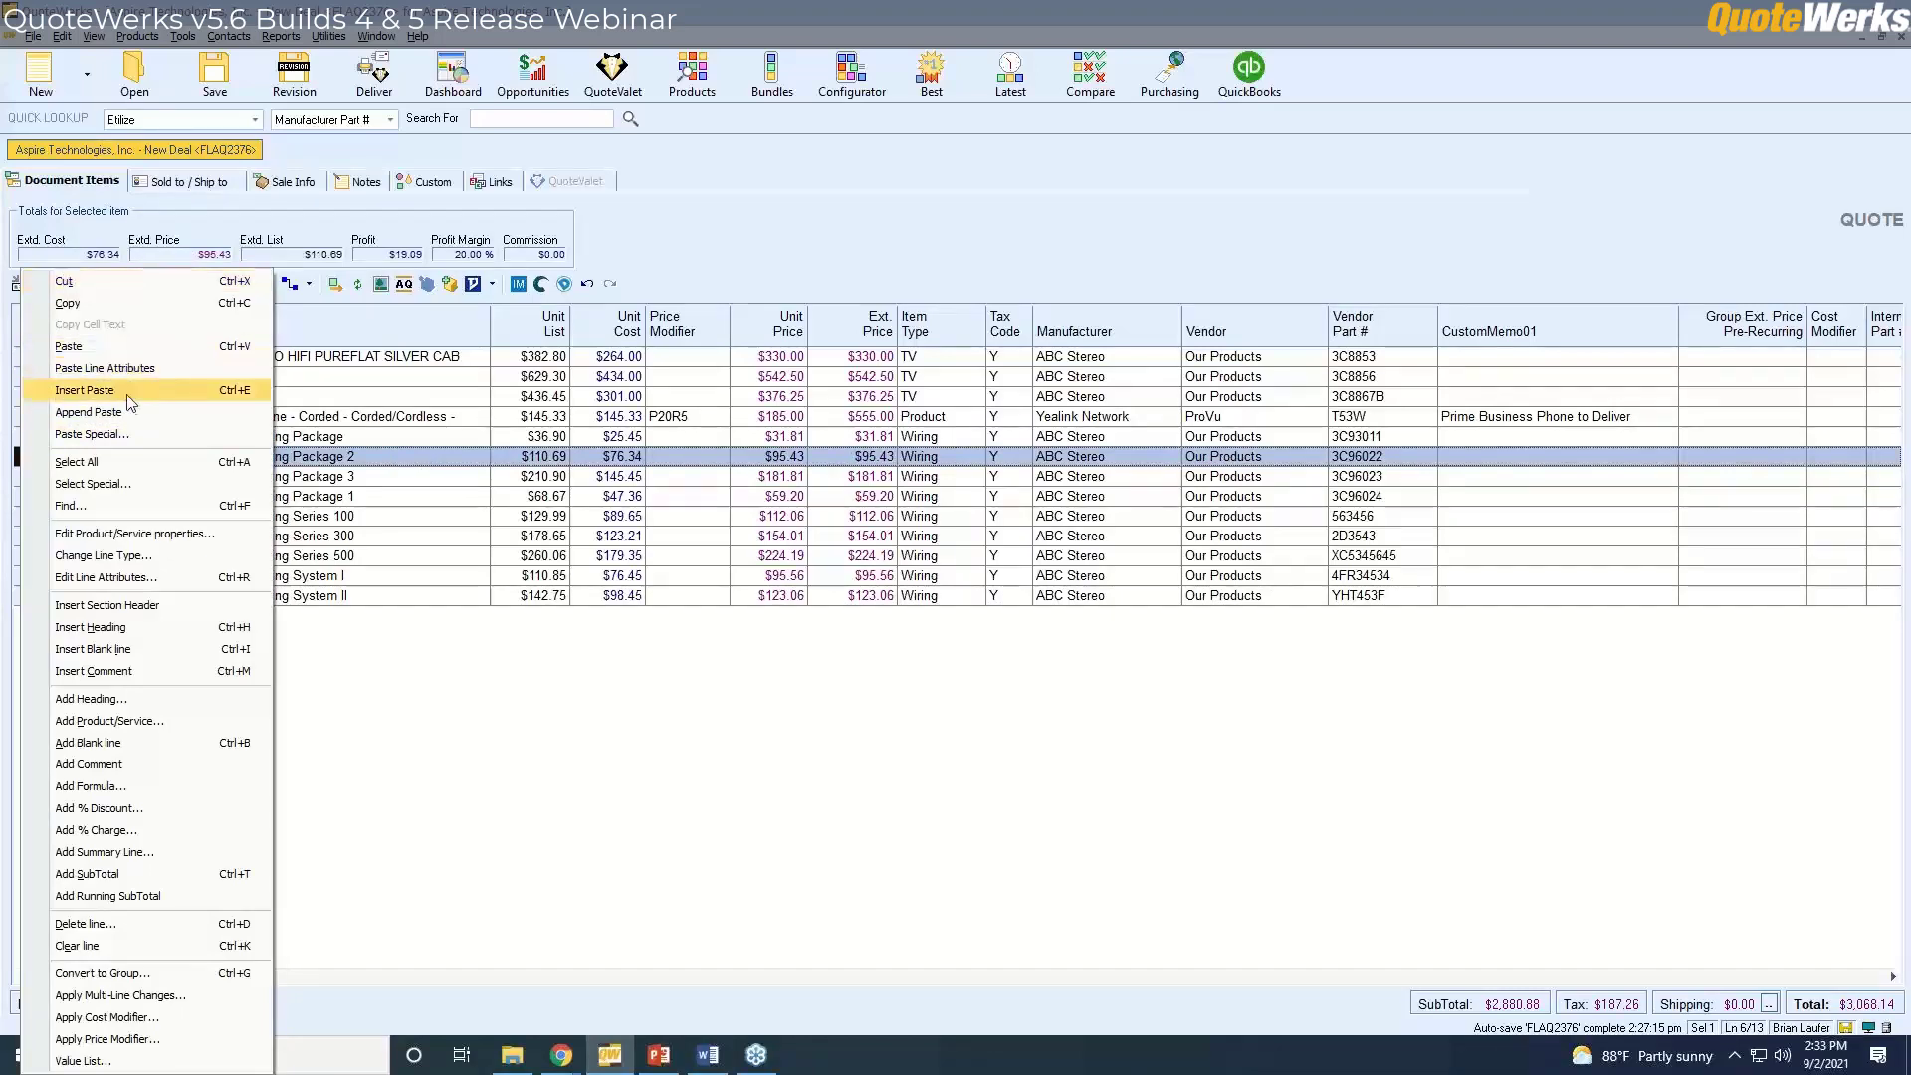
pyautogui.click(172, 627)
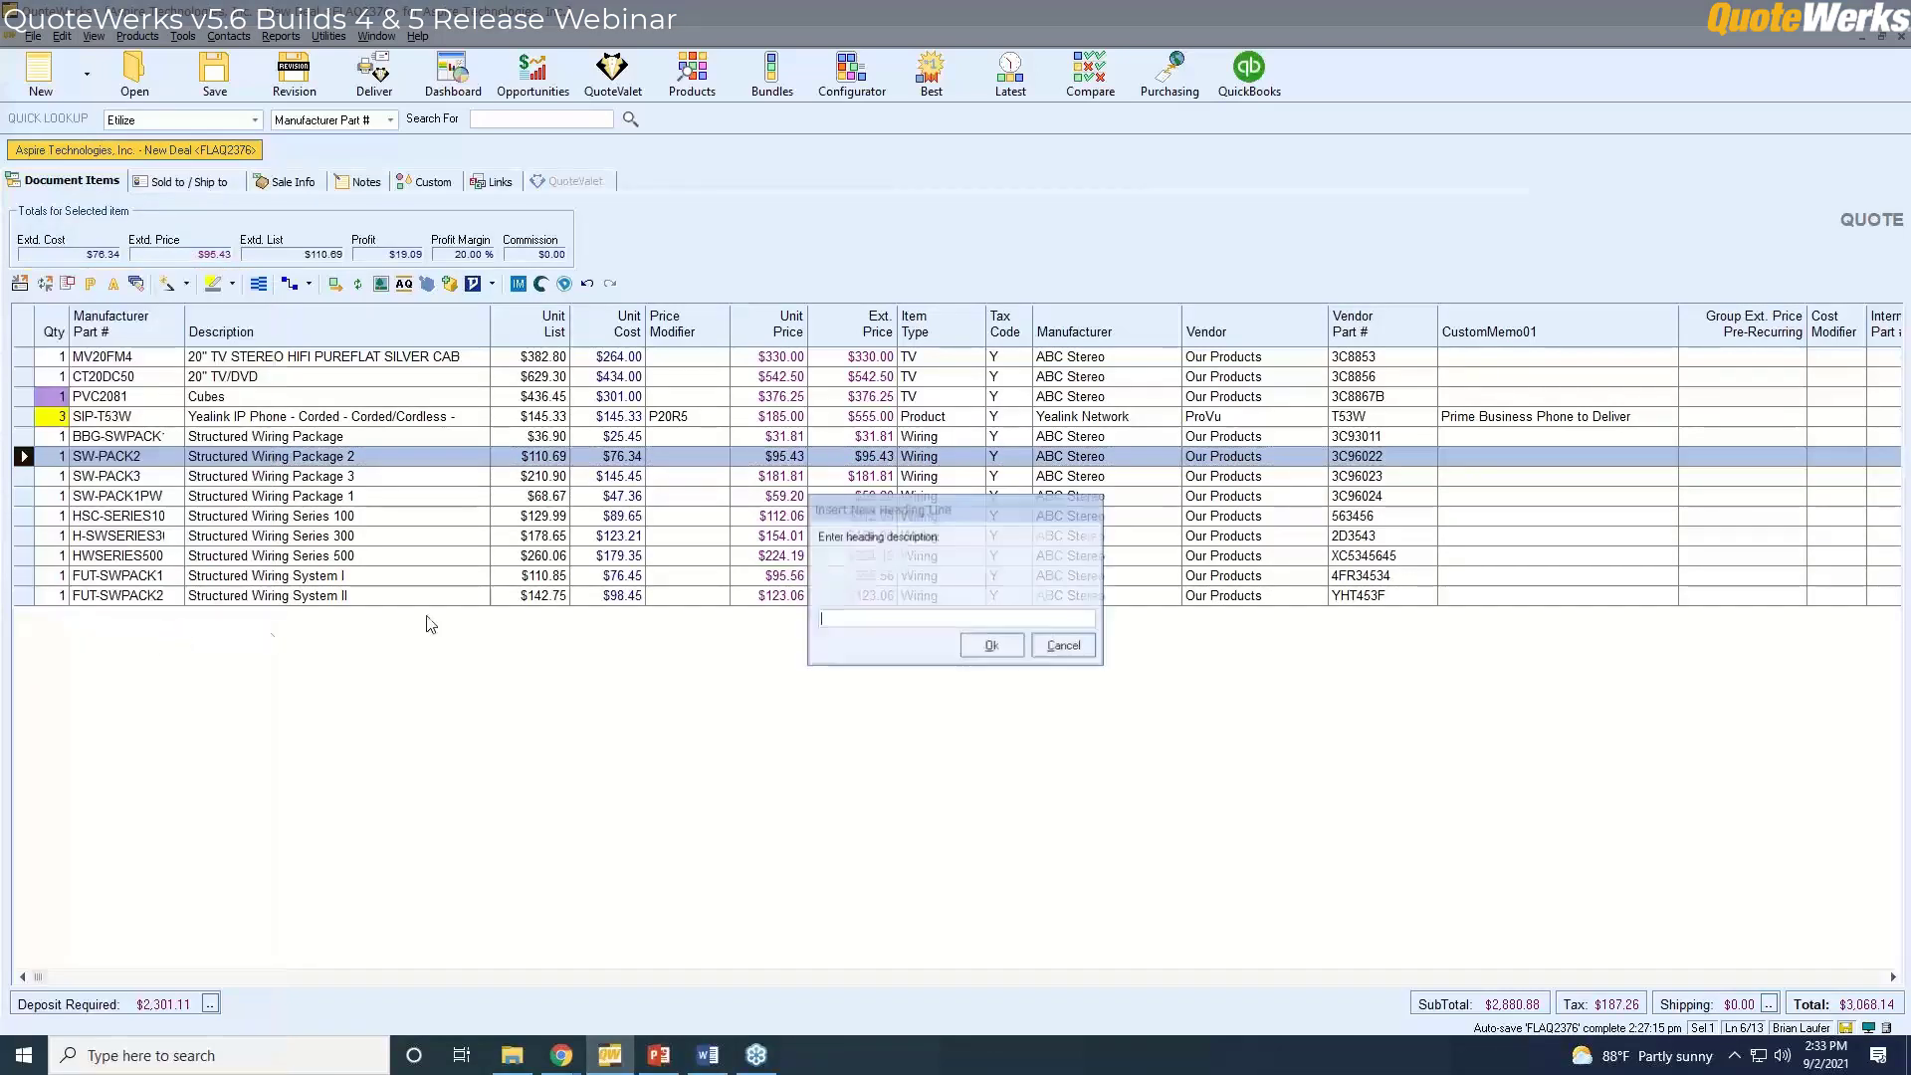
pyautogui.write('Wirin')
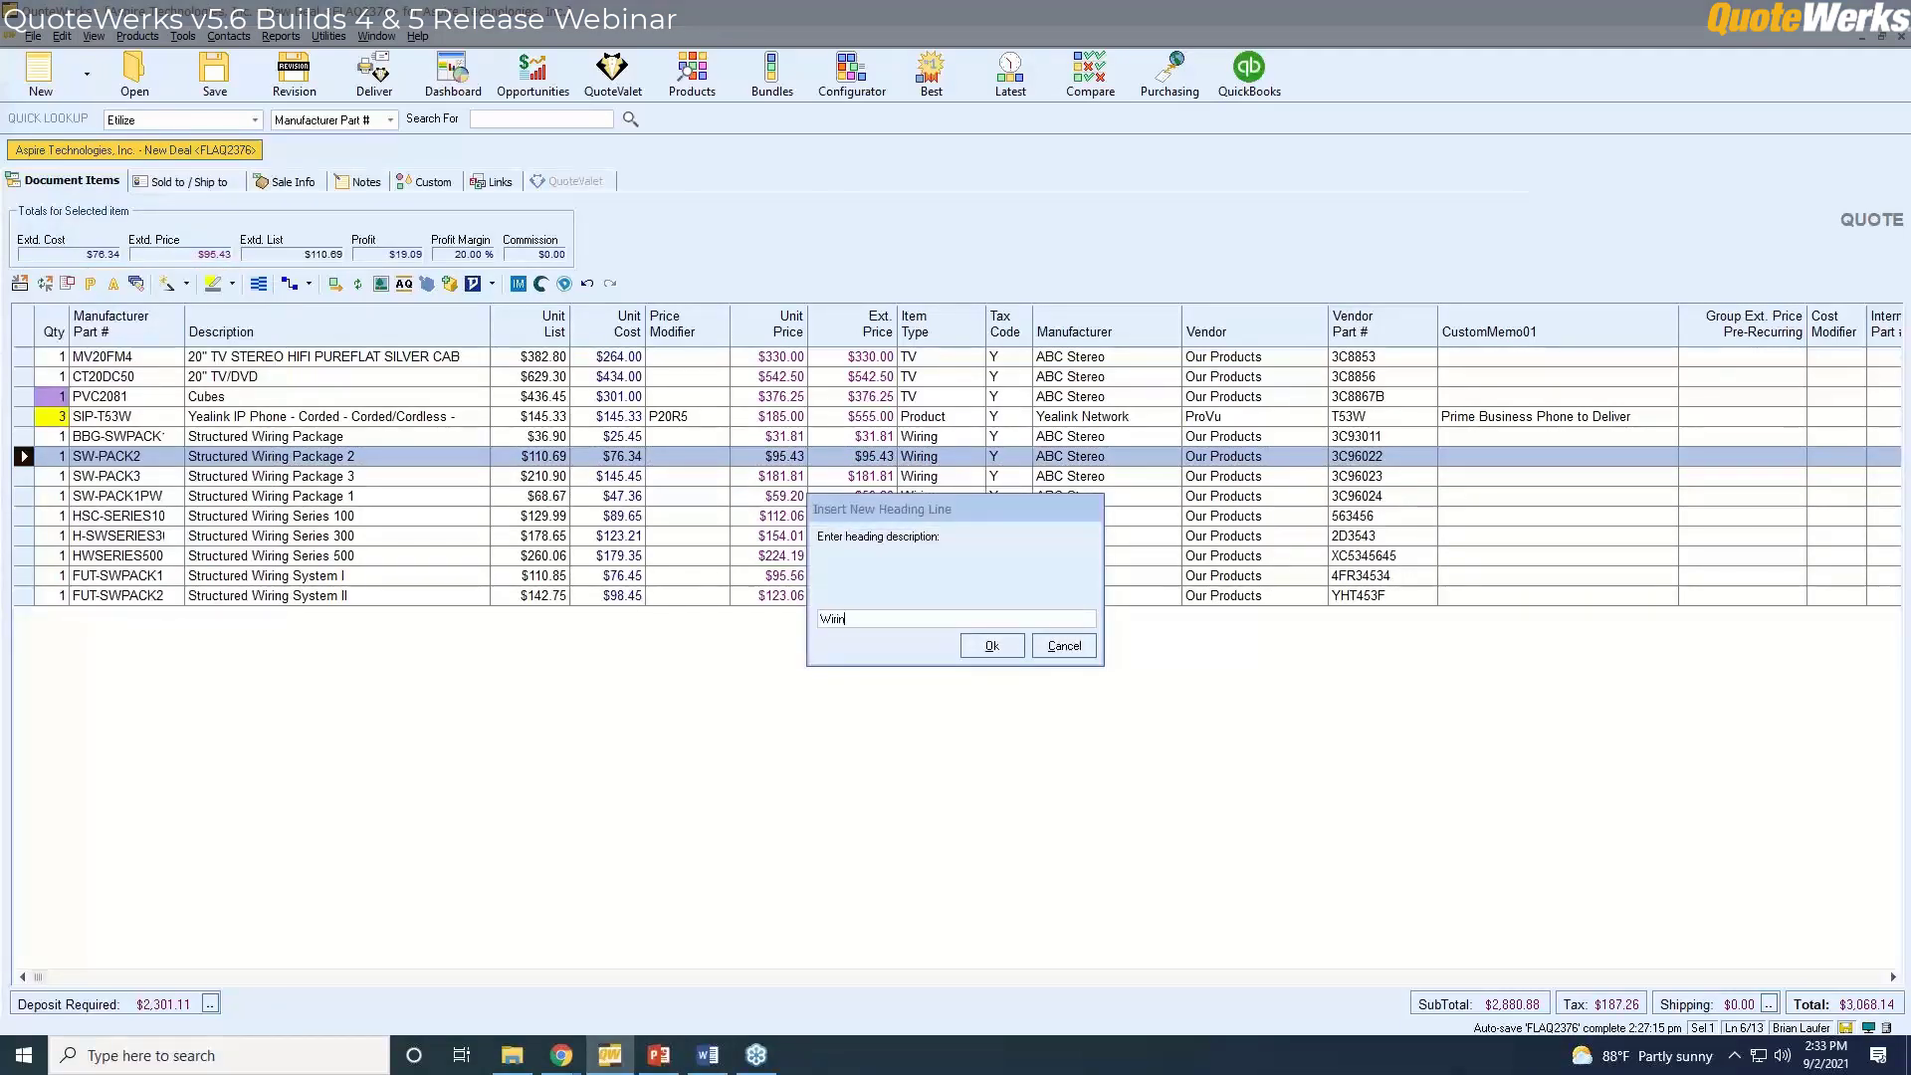
pyautogui.write('g Options')
pyautogui.press('Return')
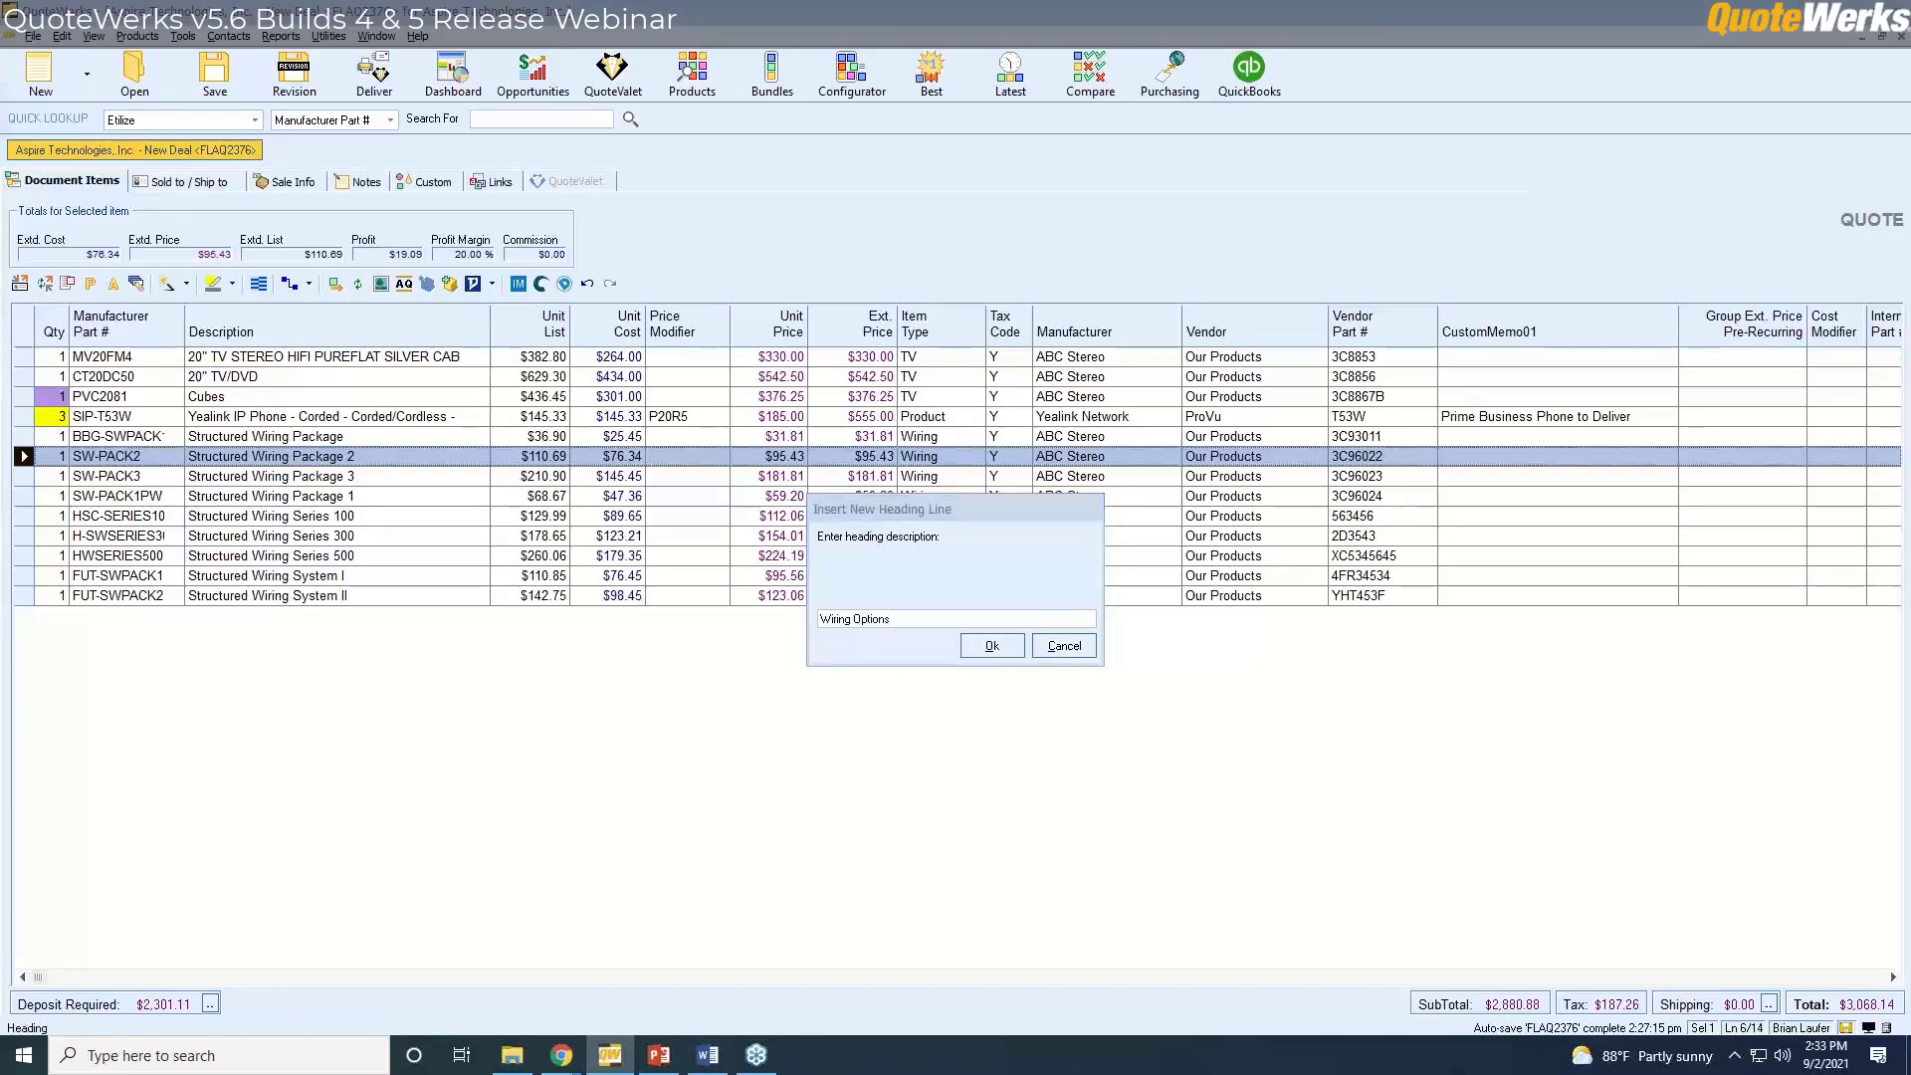
# Make SW-PACK2, SW-PACK3 and SW-PACK1PW optional items in the exclusive group "Wiring", marked as selected, and accept keeping only one selected.
pyautogui.moveTo(24, 515); pyautogui.dragTo(27, 475)
pyautogui.rightClick(27, 476)
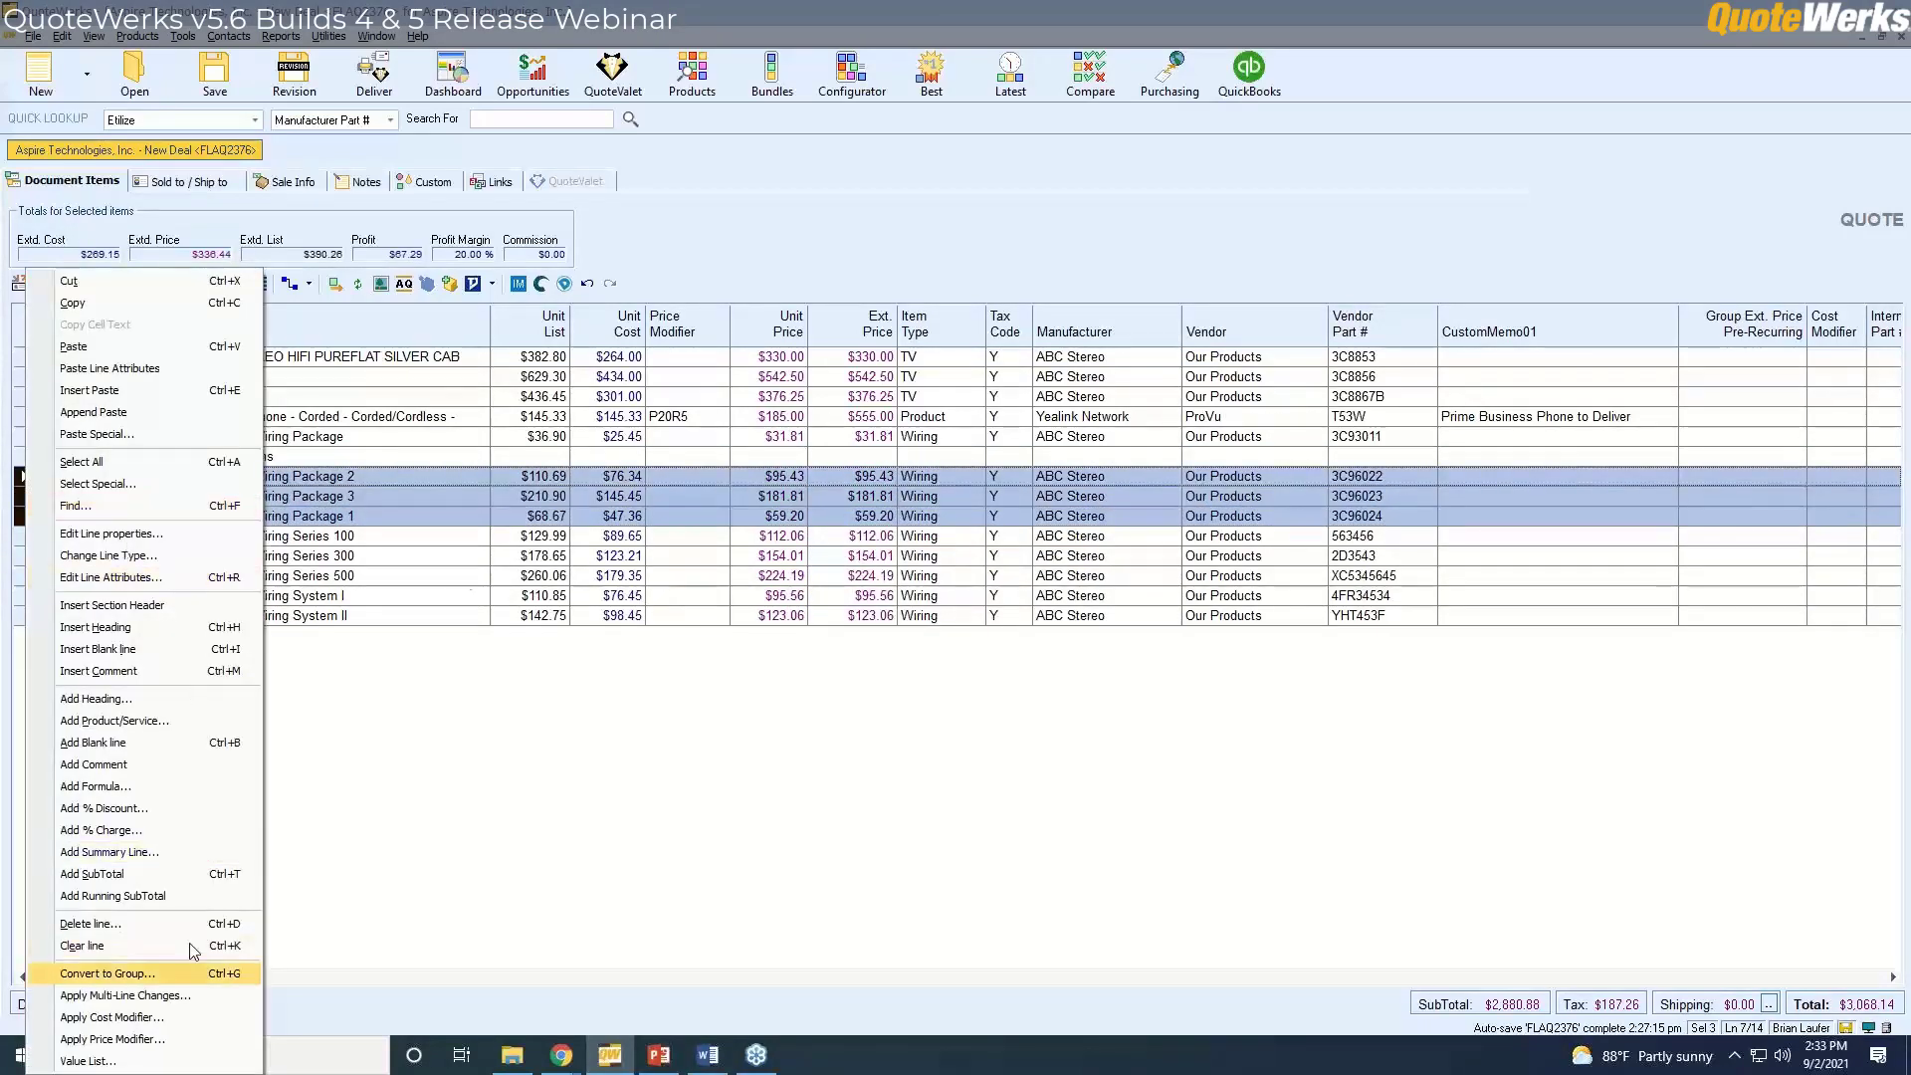
pyautogui.click(746, 229)
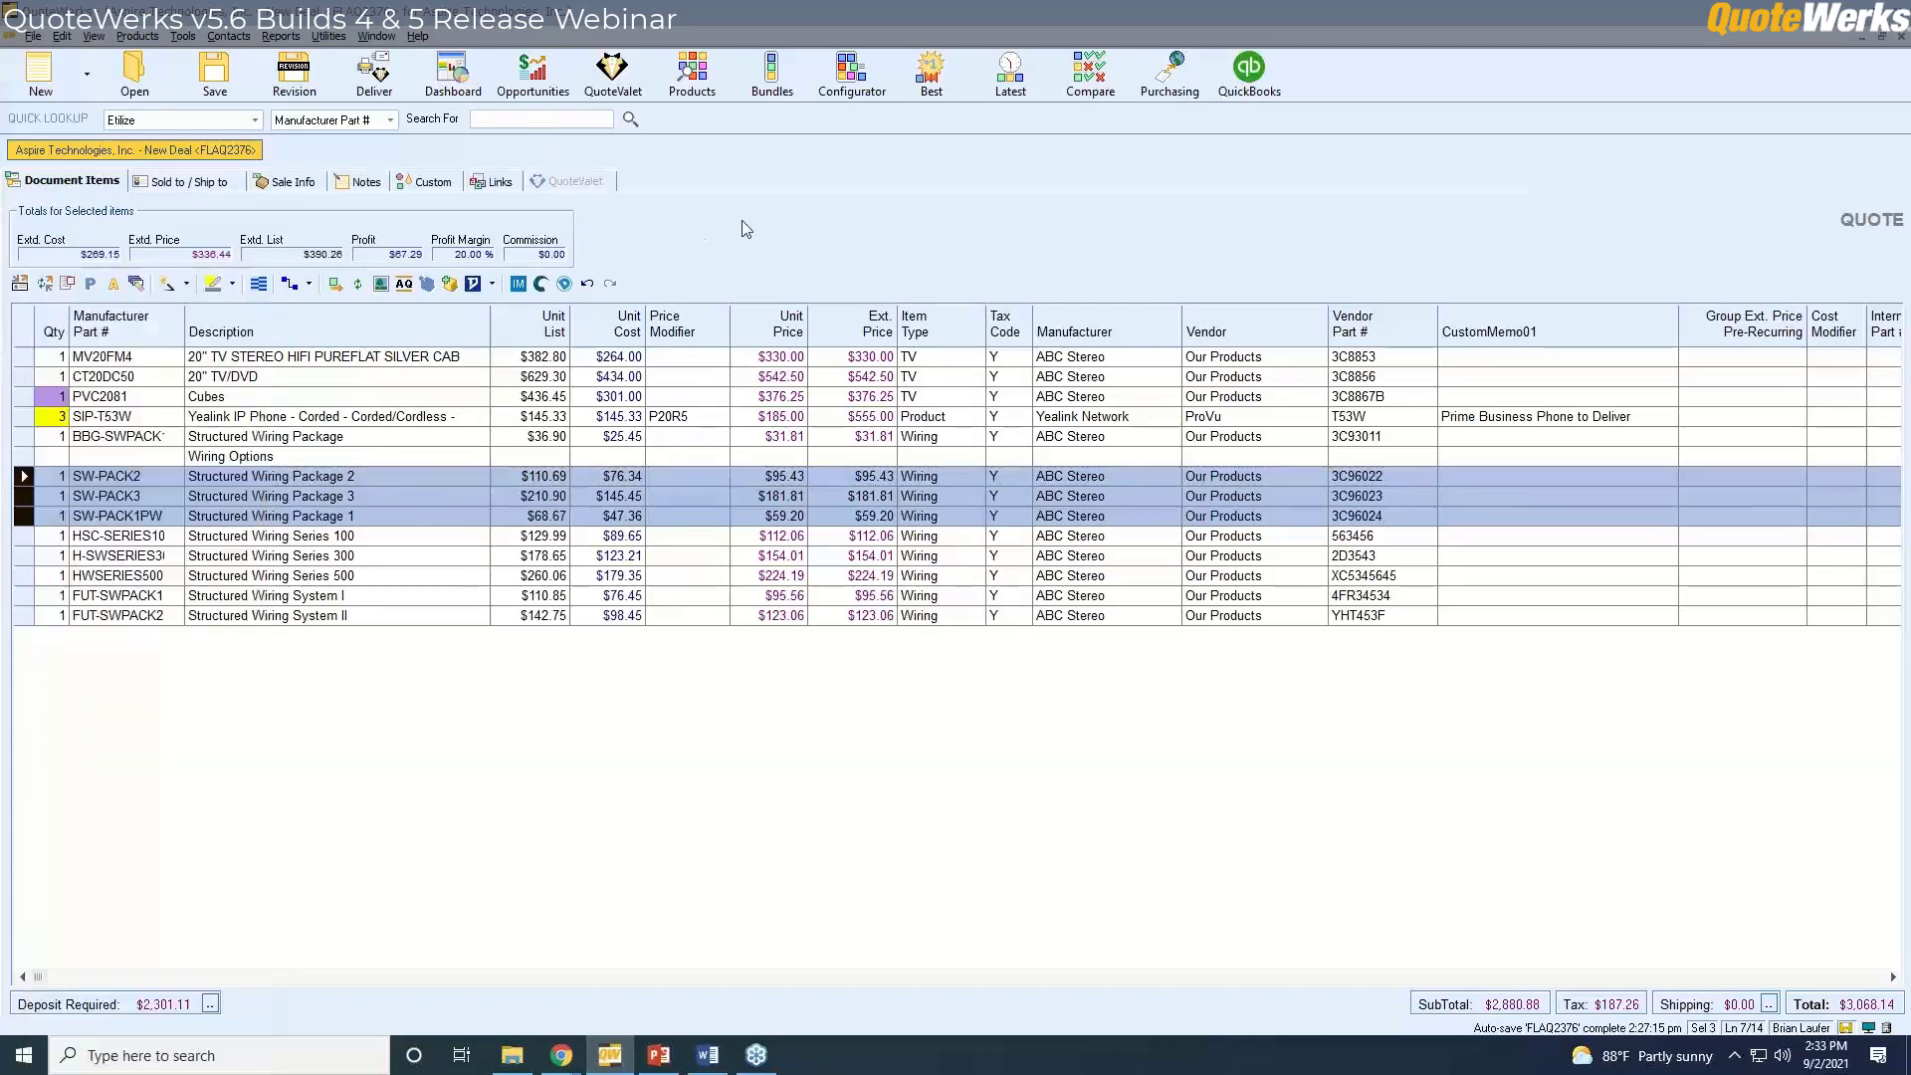
pyautogui.click(113, 283)
pyautogui.click(982, 283)
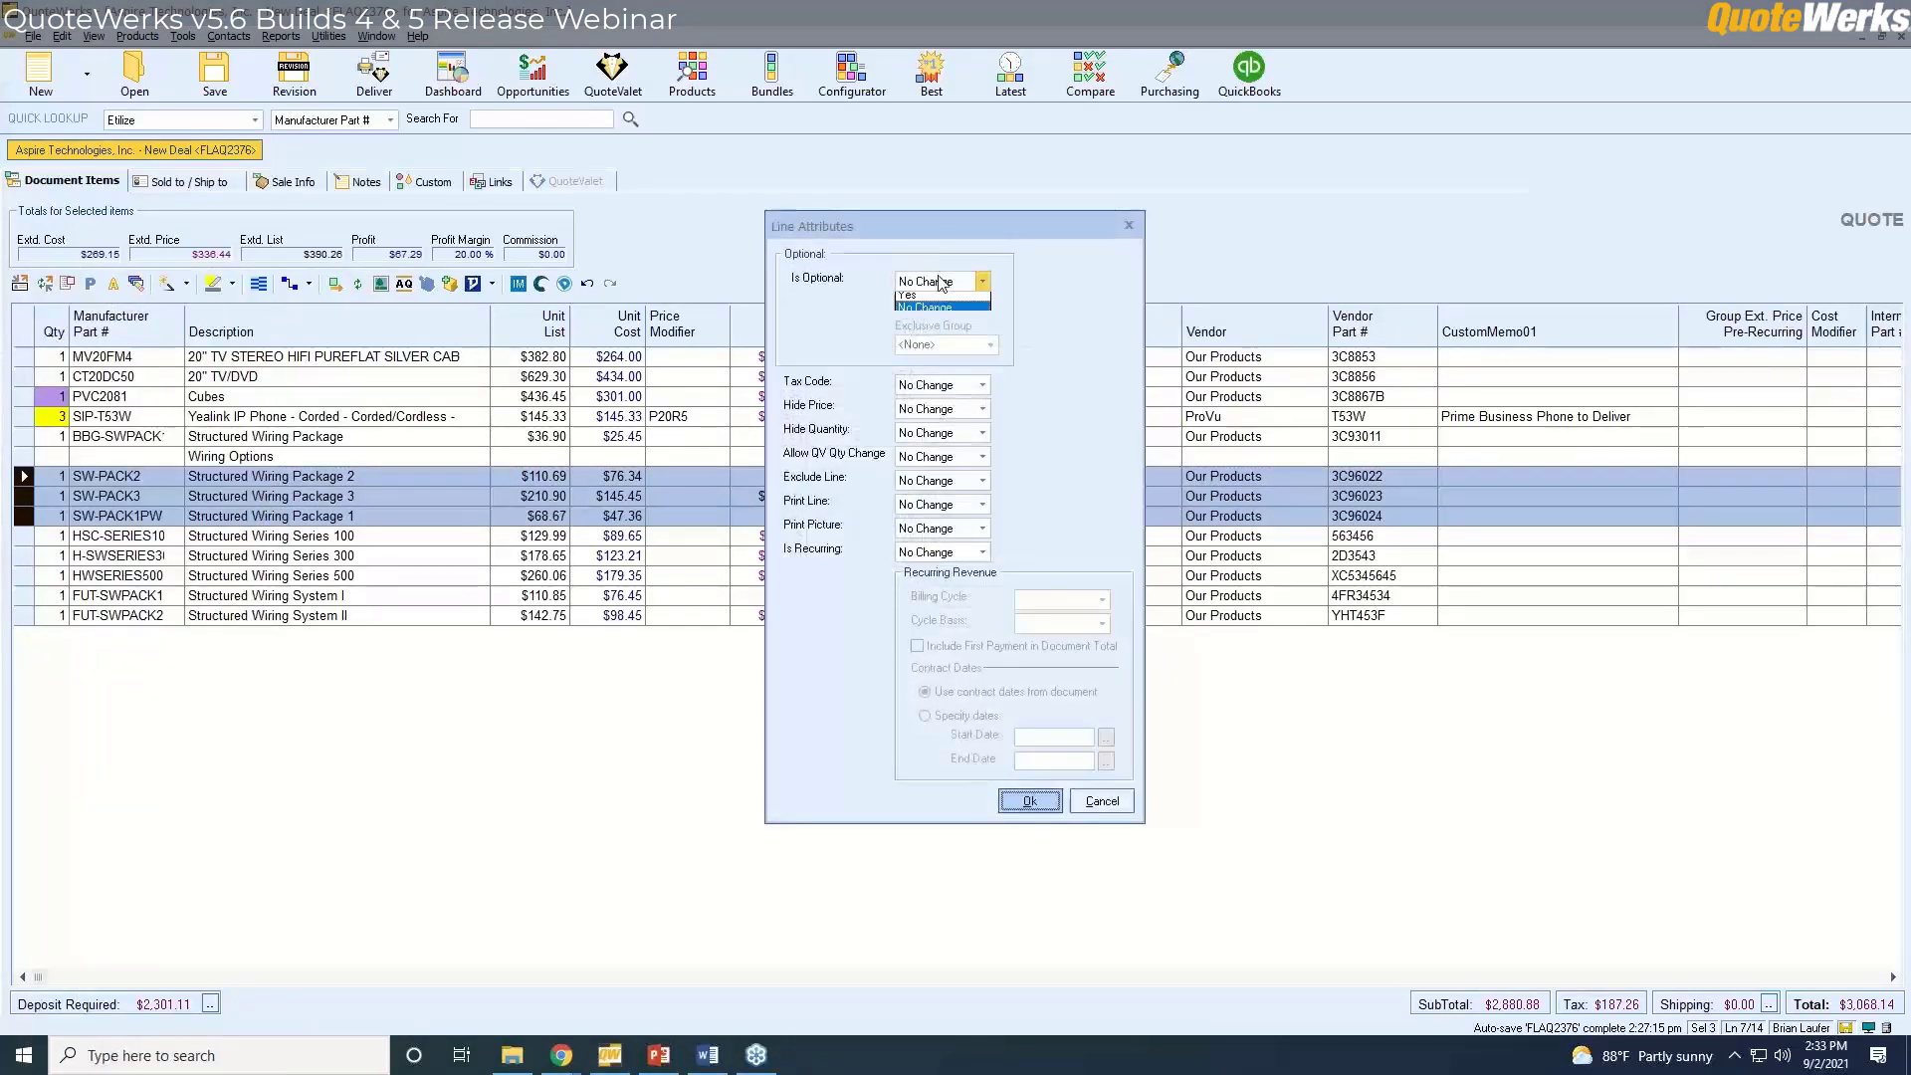
pyautogui.click(931, 313)
pyautogui.click(947, 346)
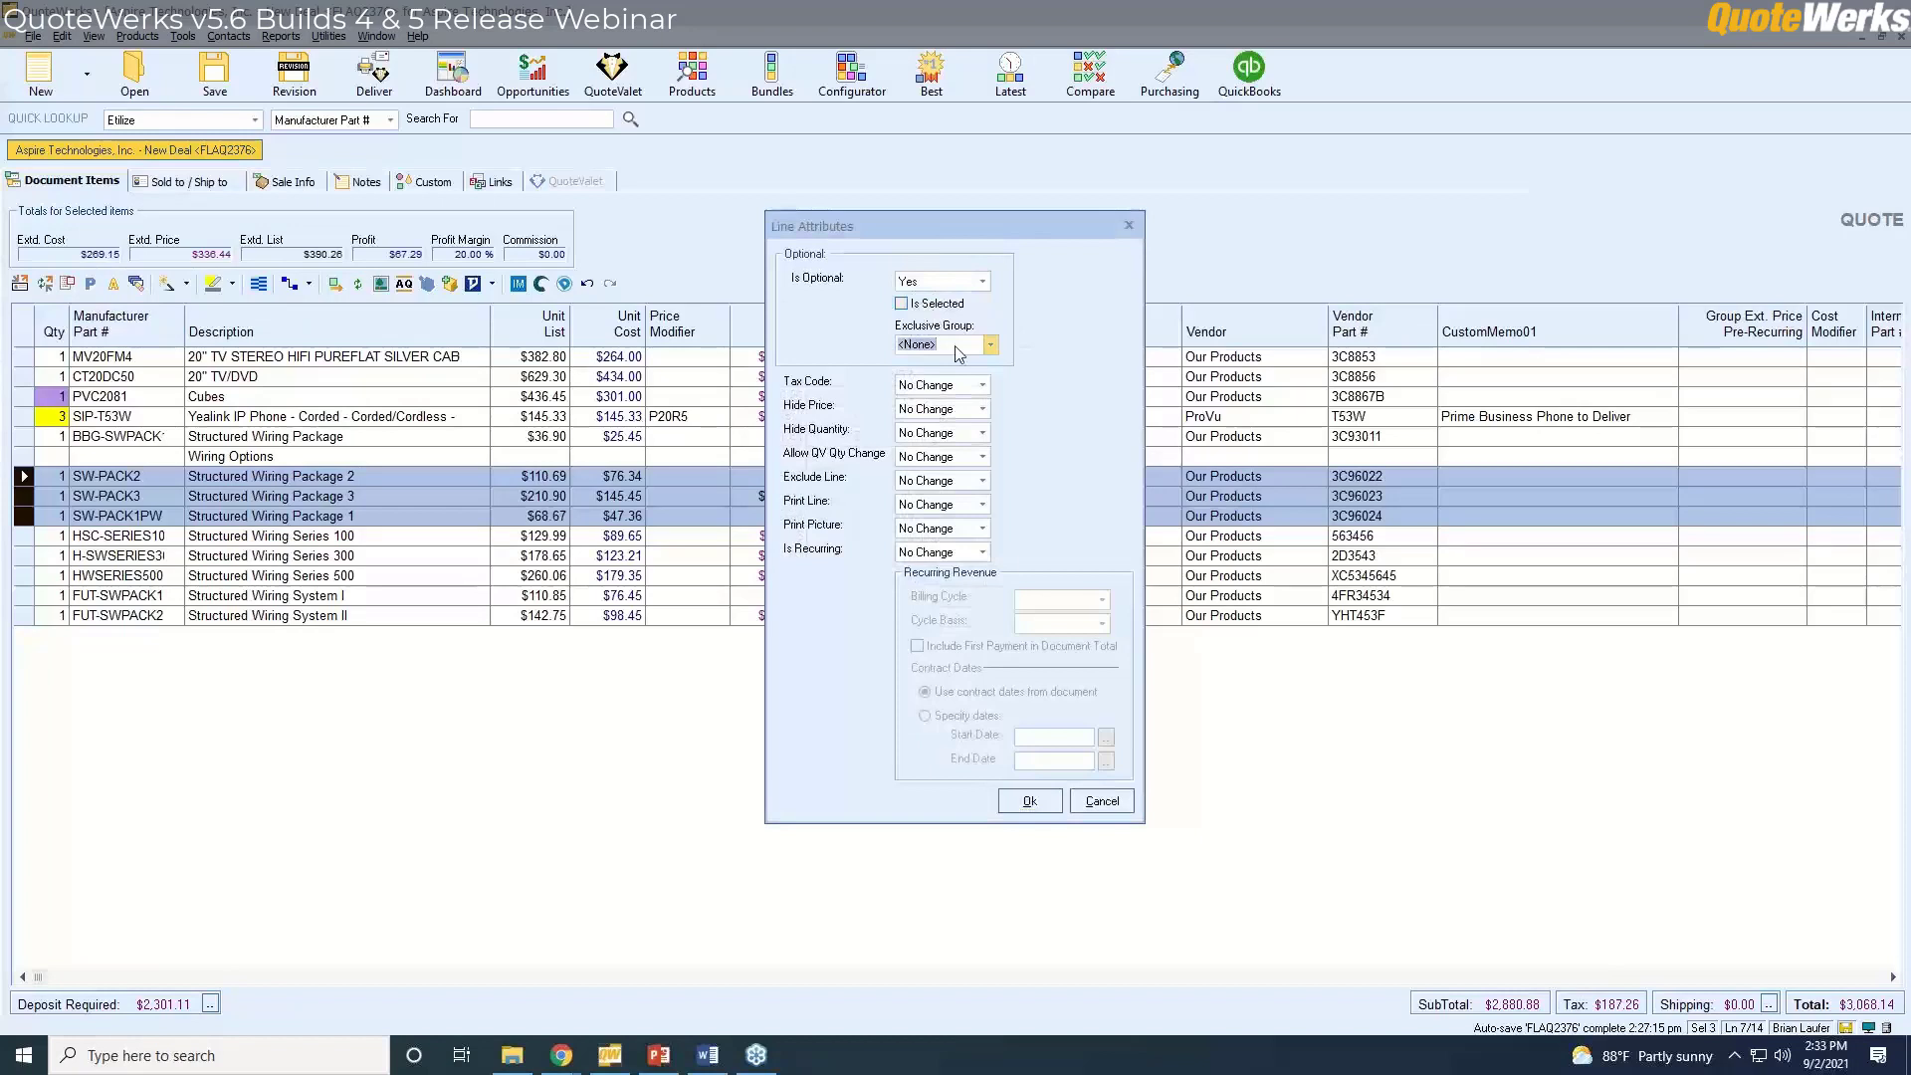
pyautogui.write('Wiring')
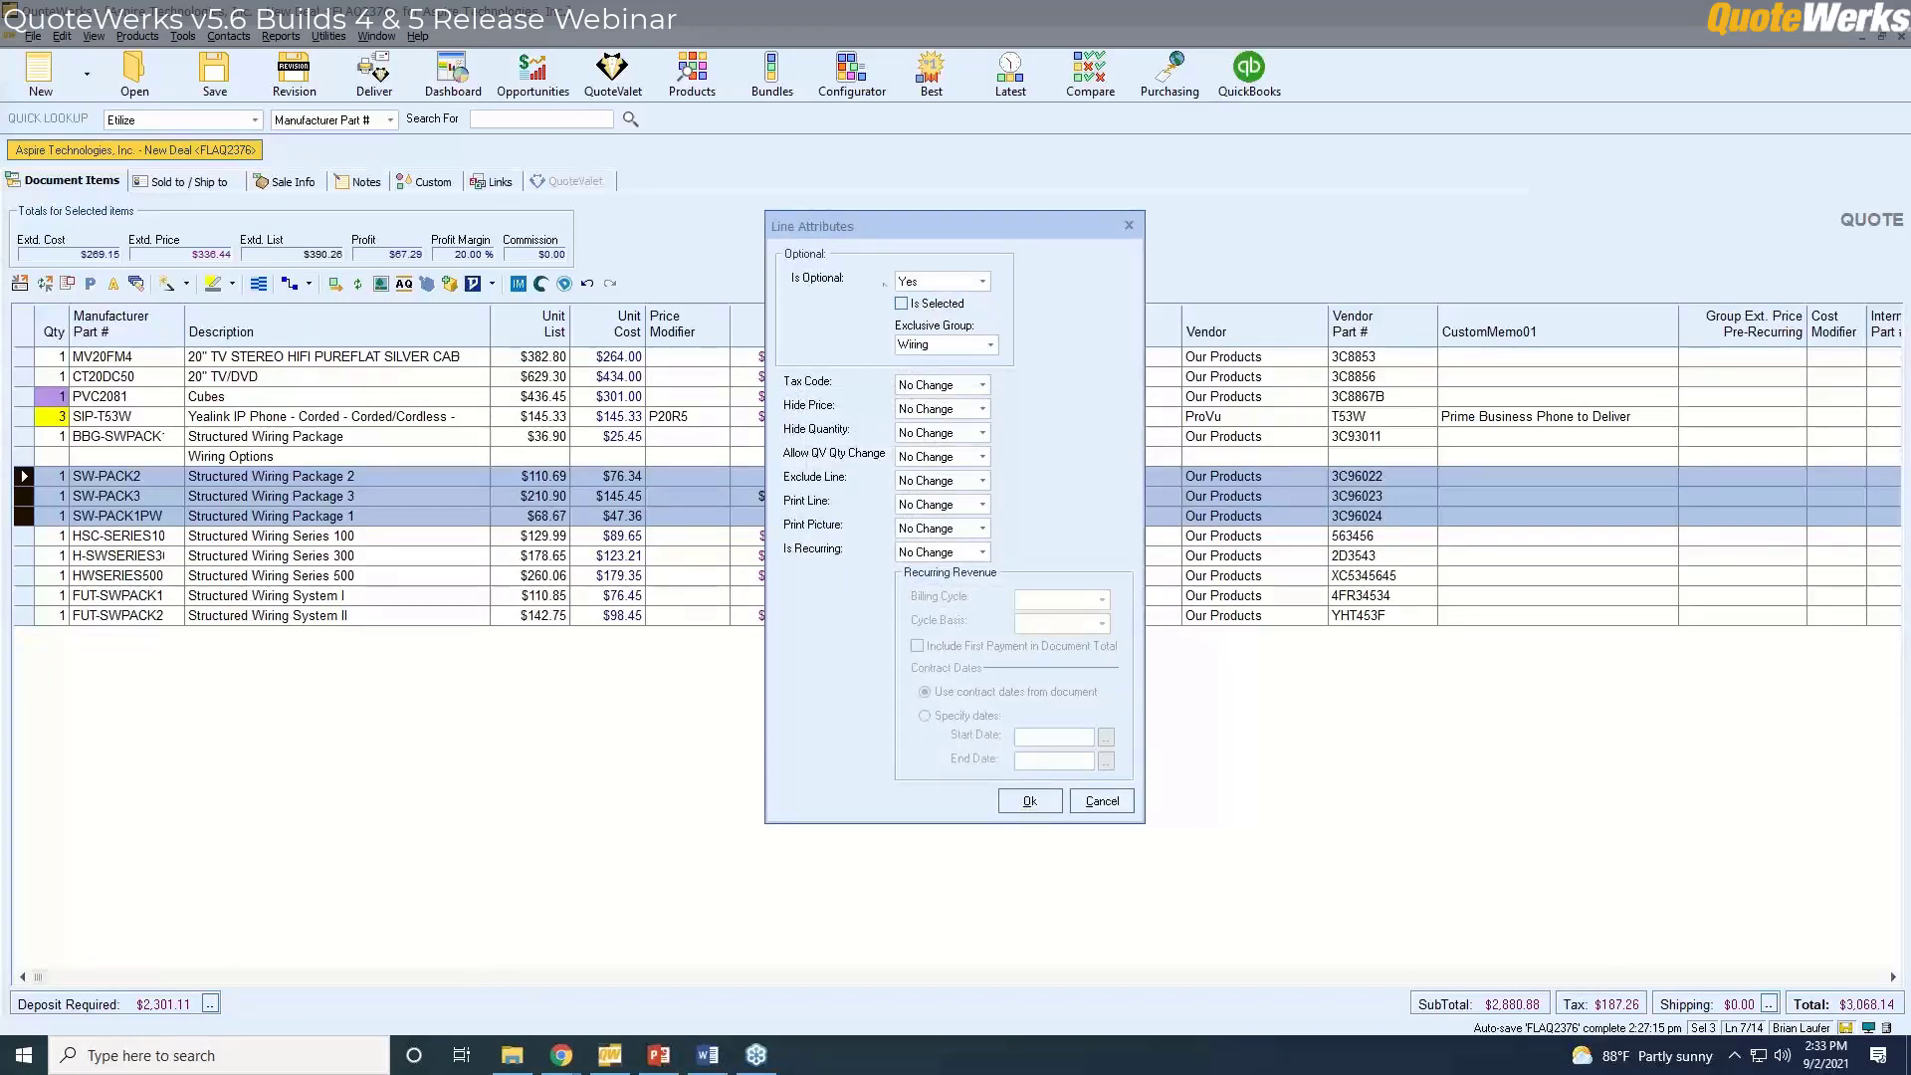
pyautogui.click(902, 304)
pyautogui.click(1007, 797)
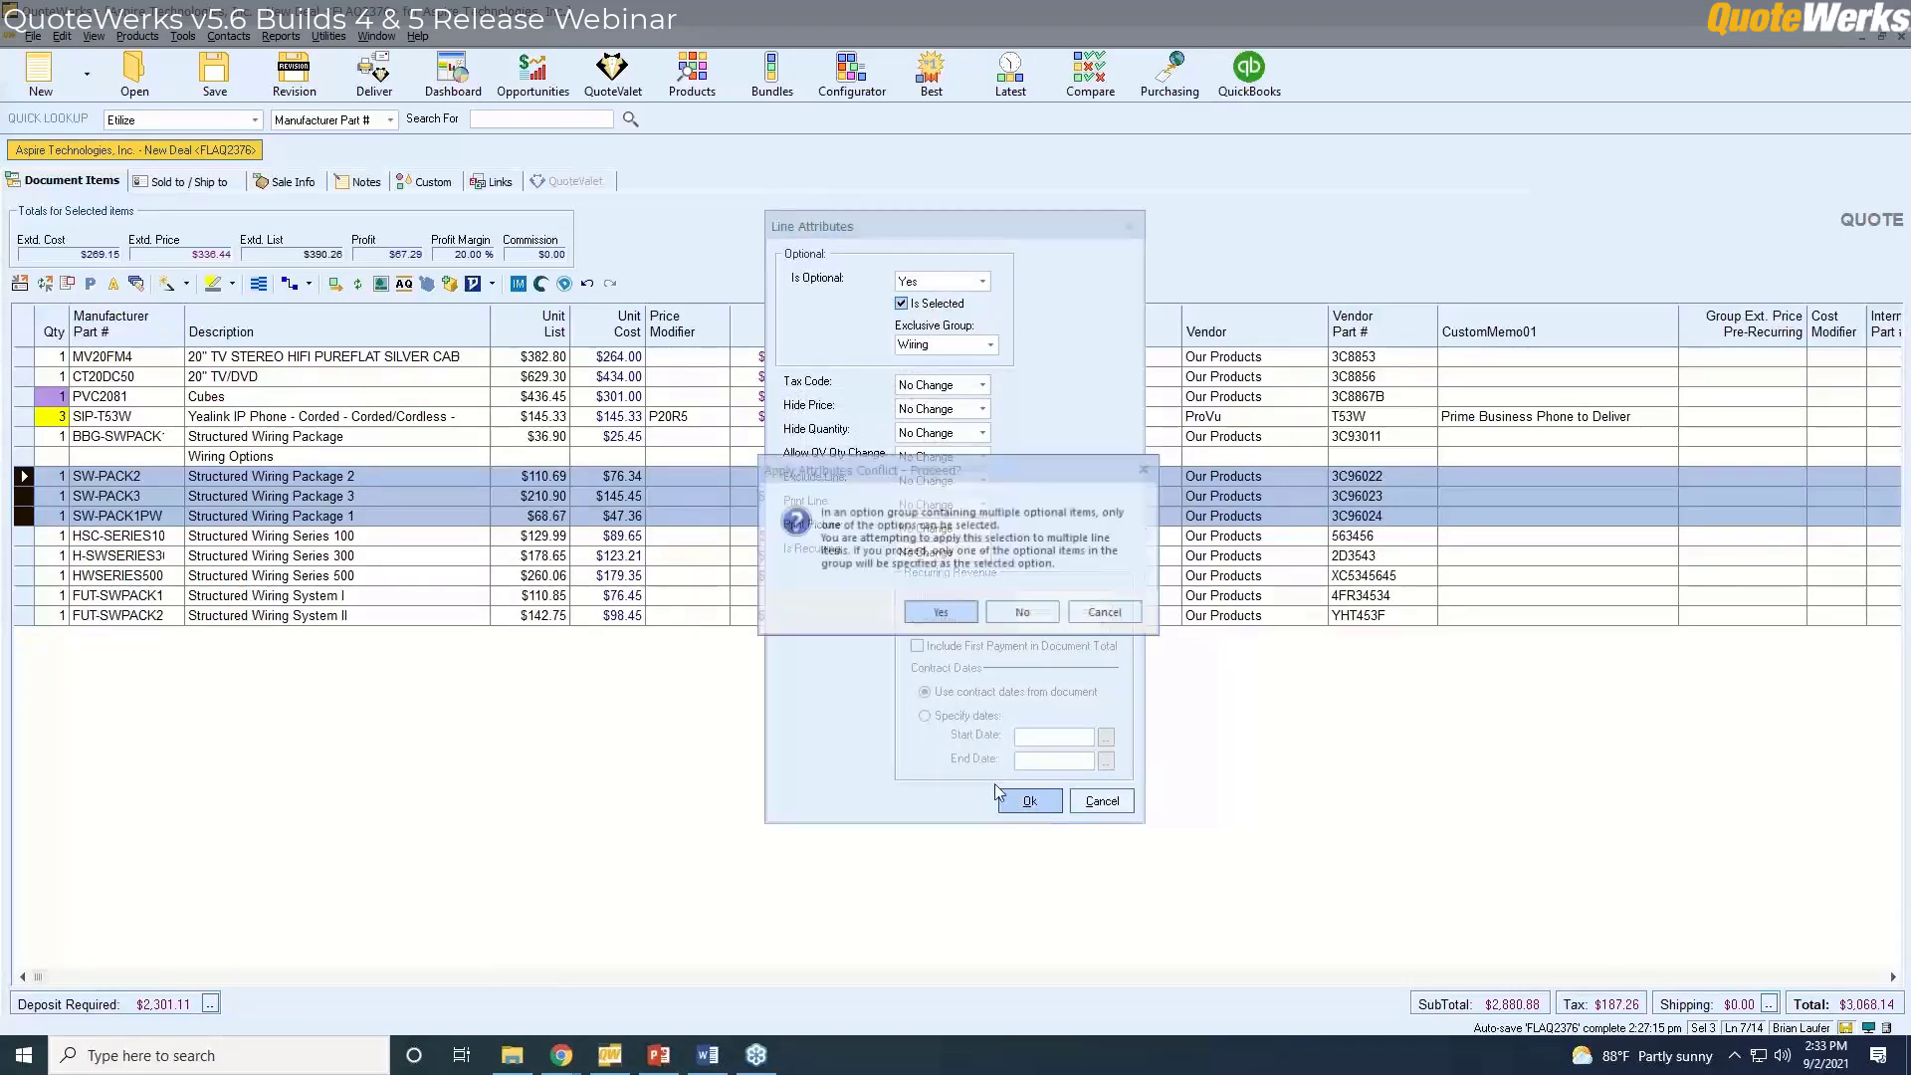
pyautogui.click(925, 614)
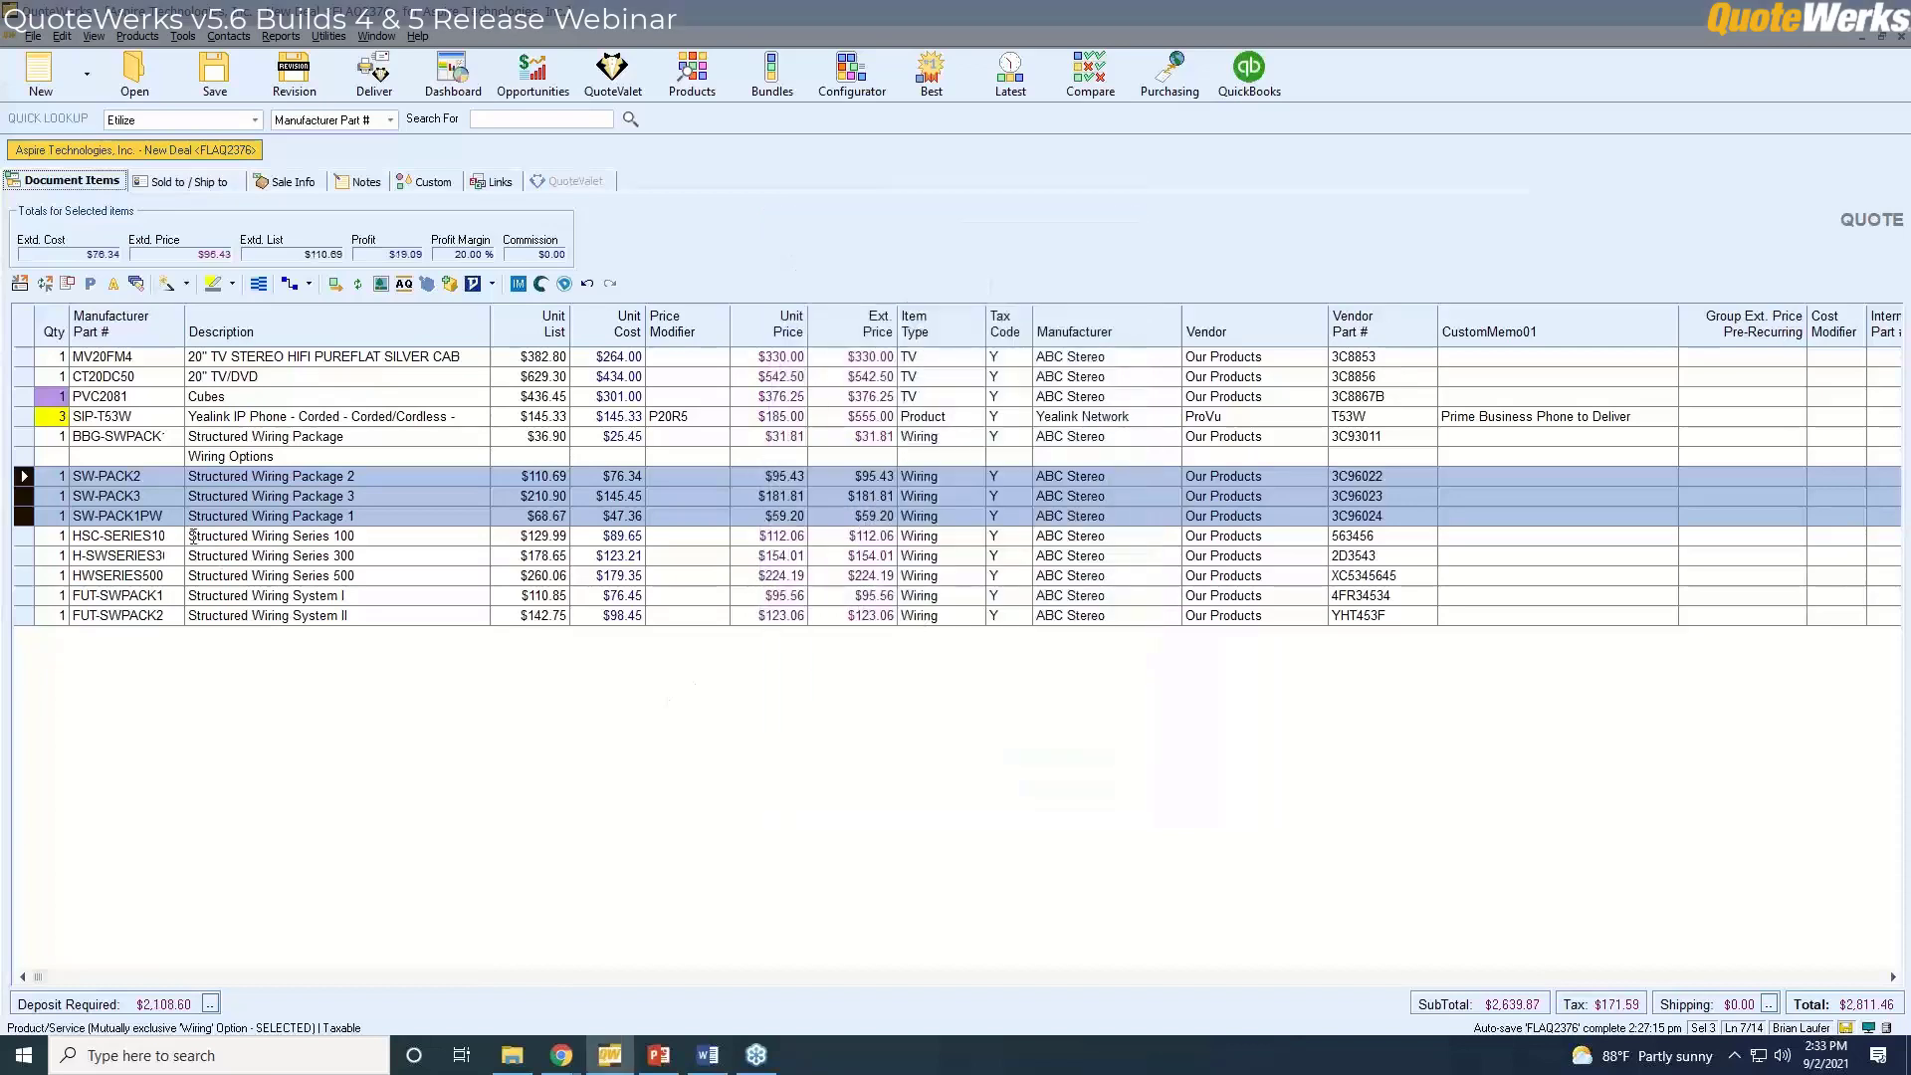
# Add a heading line "Select One" below the Structured Wiring Series 100 item.
pyautogui.click(87, 549)
pyautogui.rightClick(21, 539)
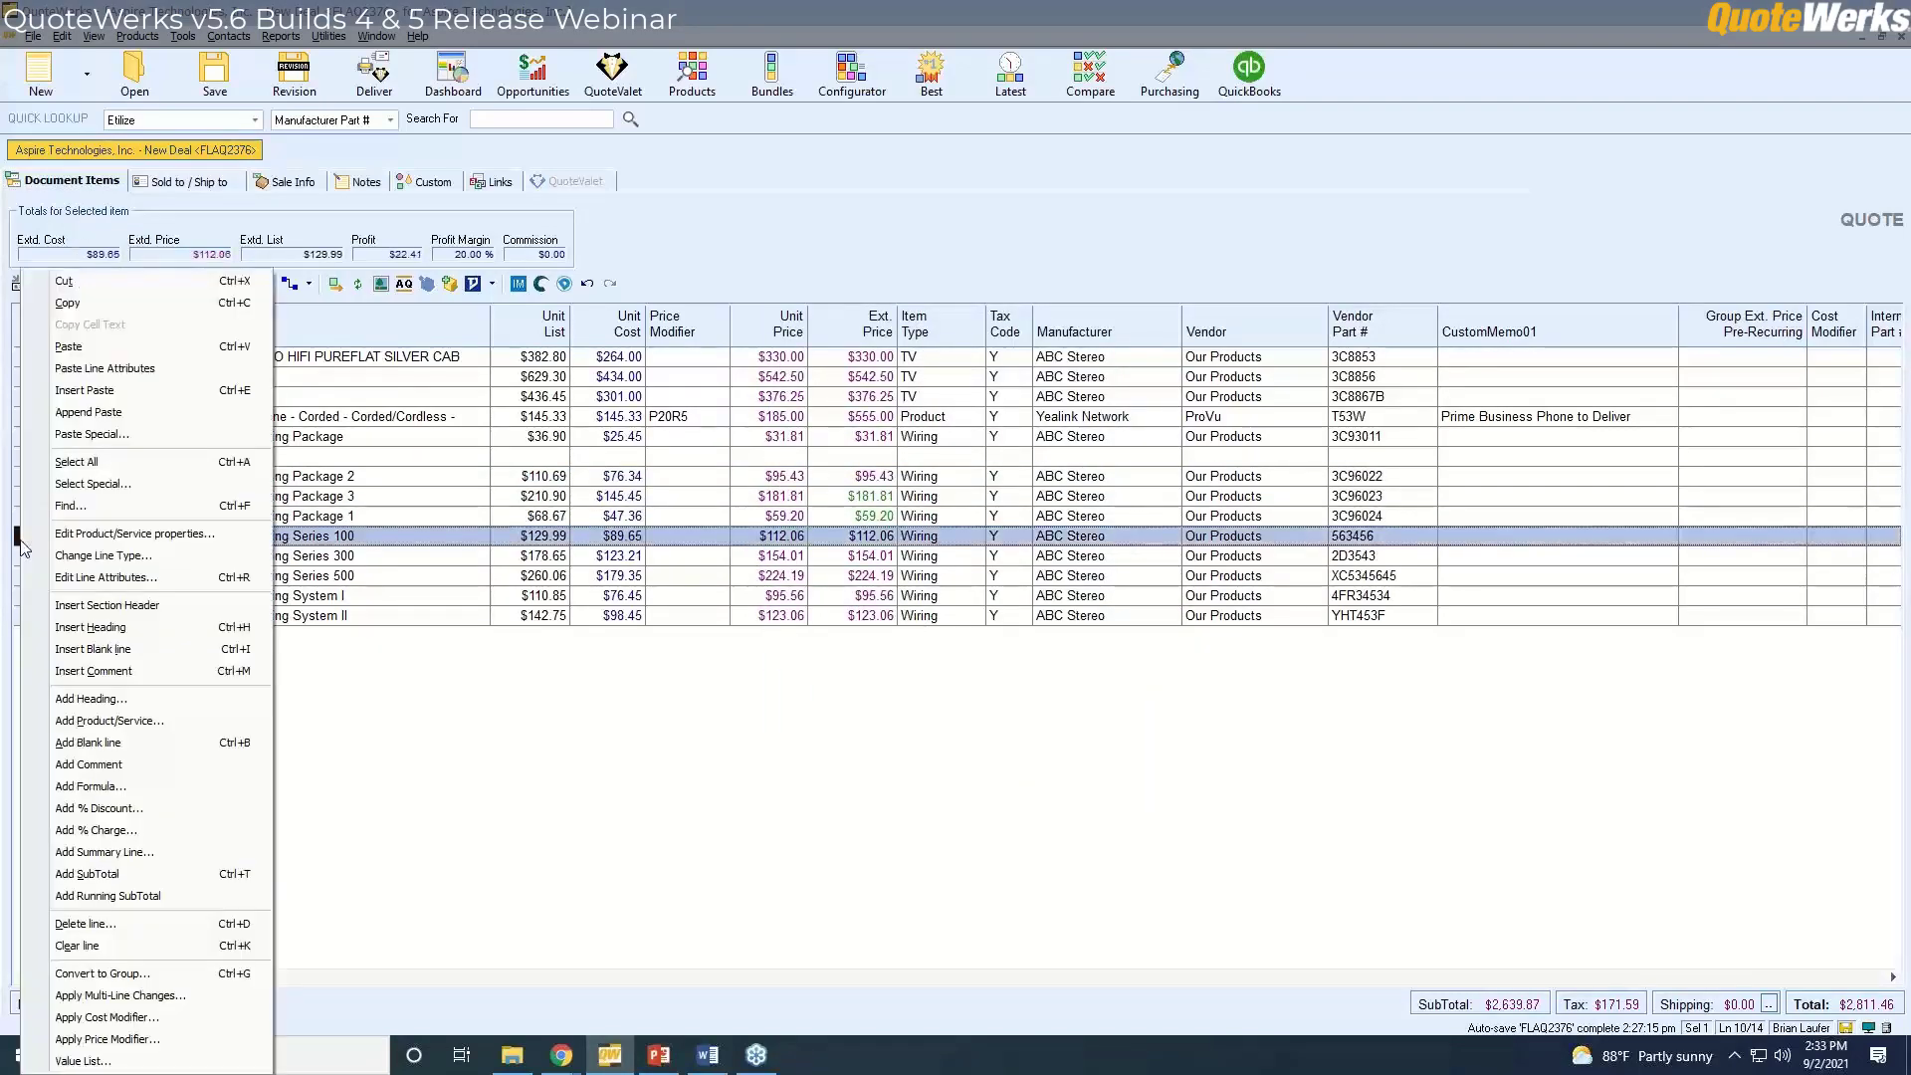
pyautogui.click(91, 699)
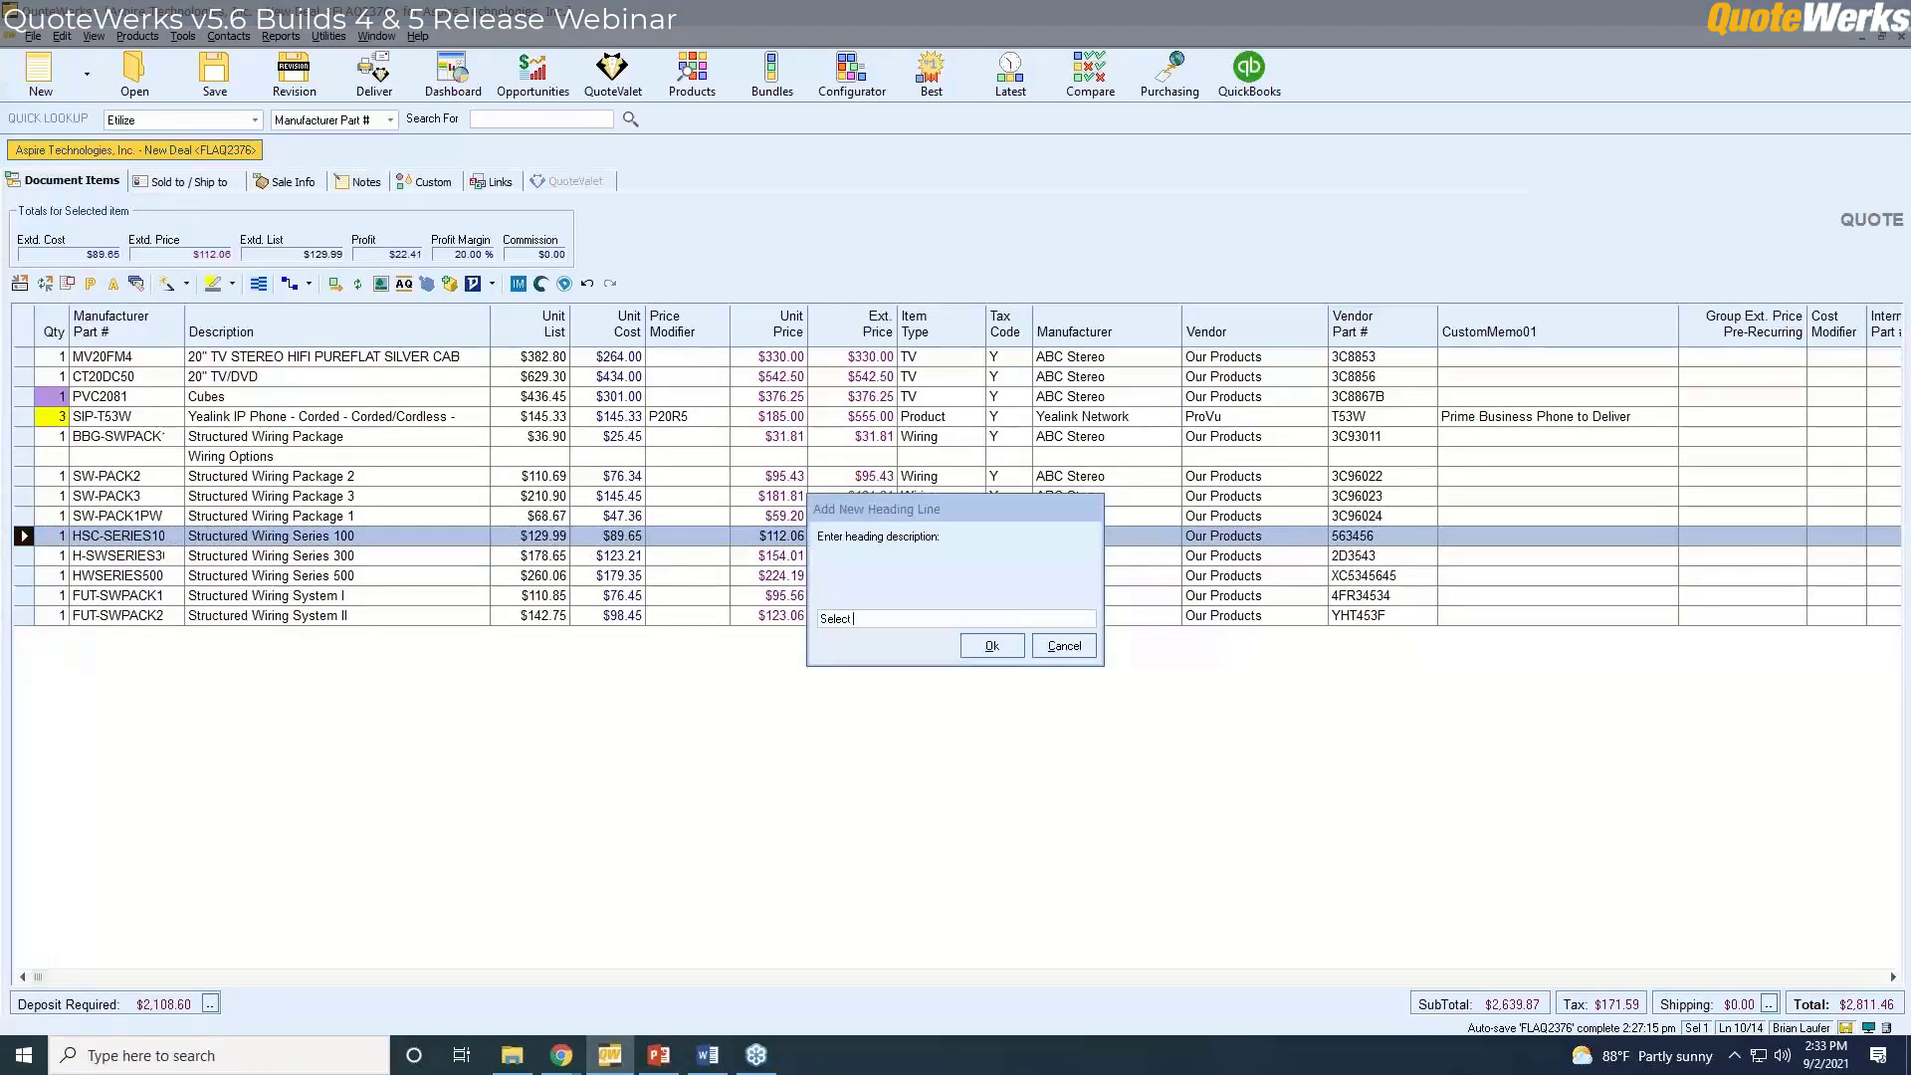
pyautogui.press('Return')
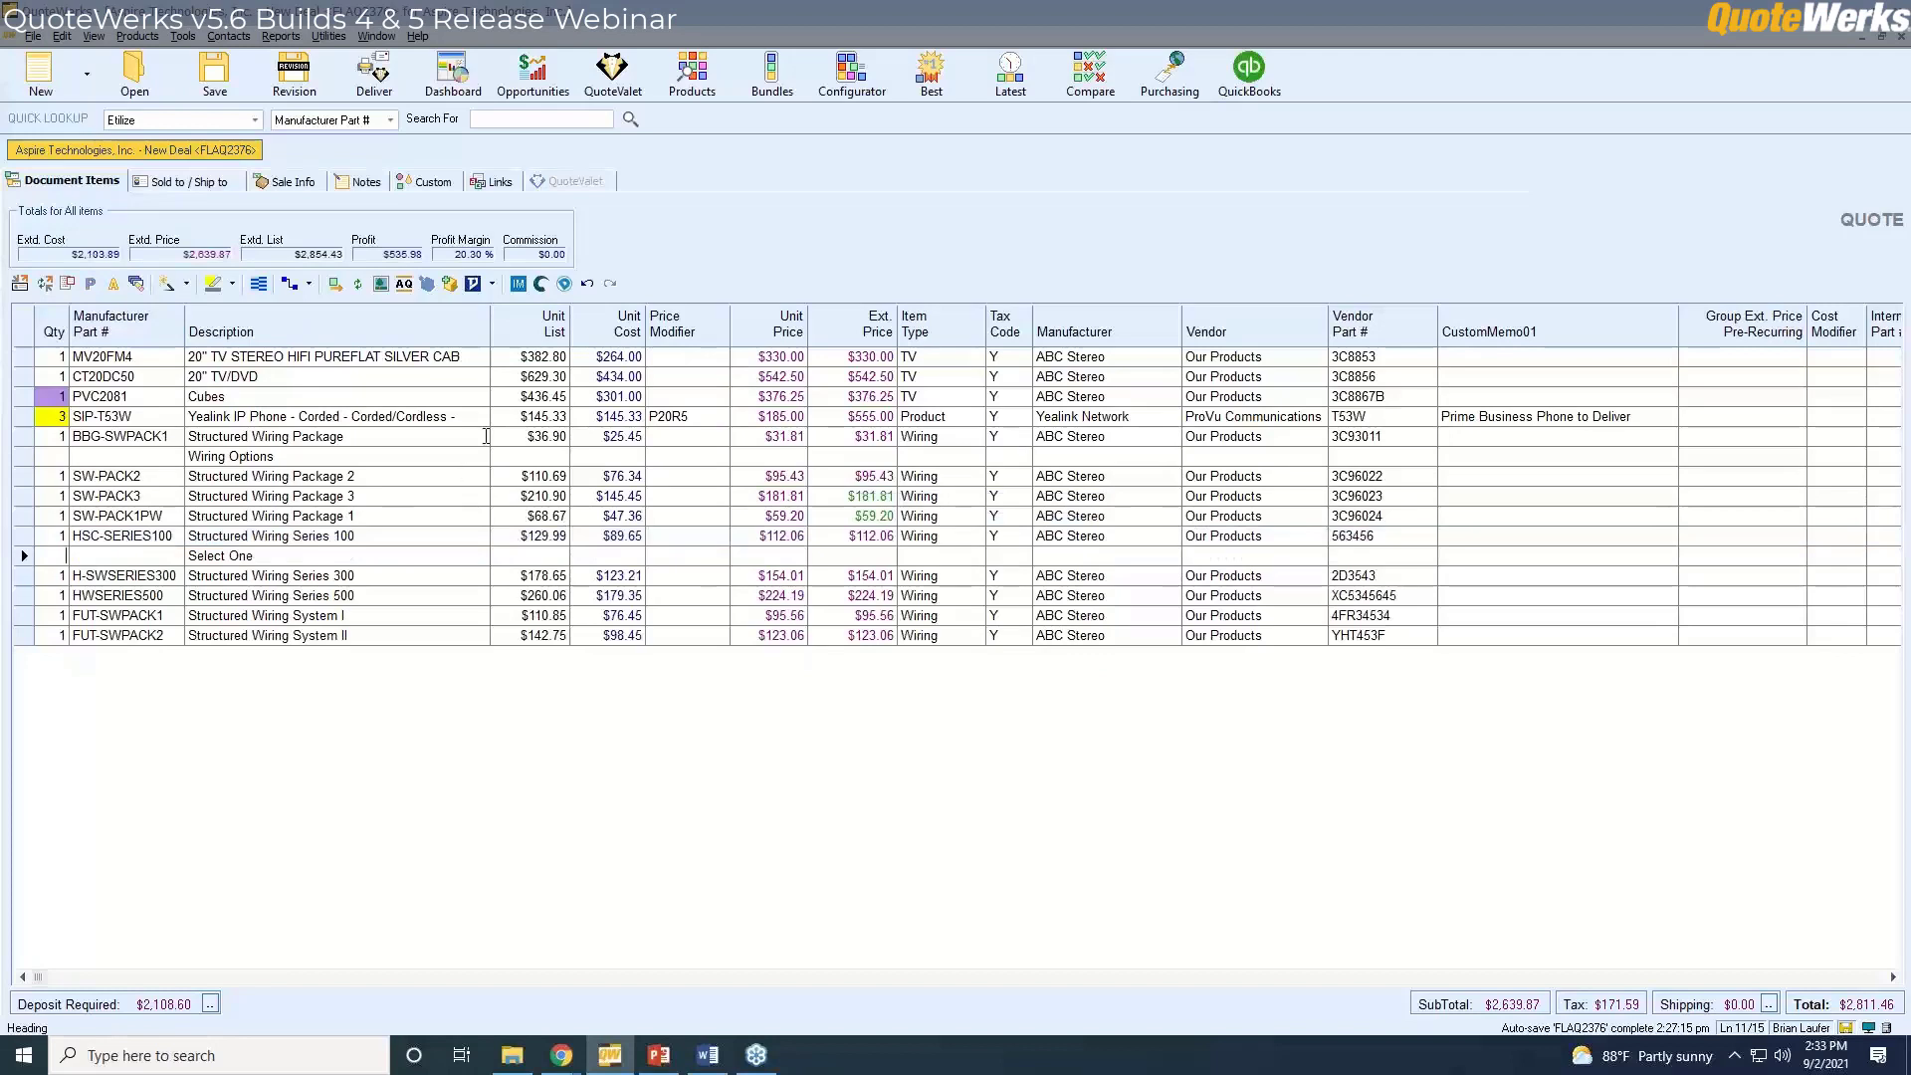
# Insert a heading line "Misc" above the Structured Wiring System I item.
pyautogui.click(21, 616)
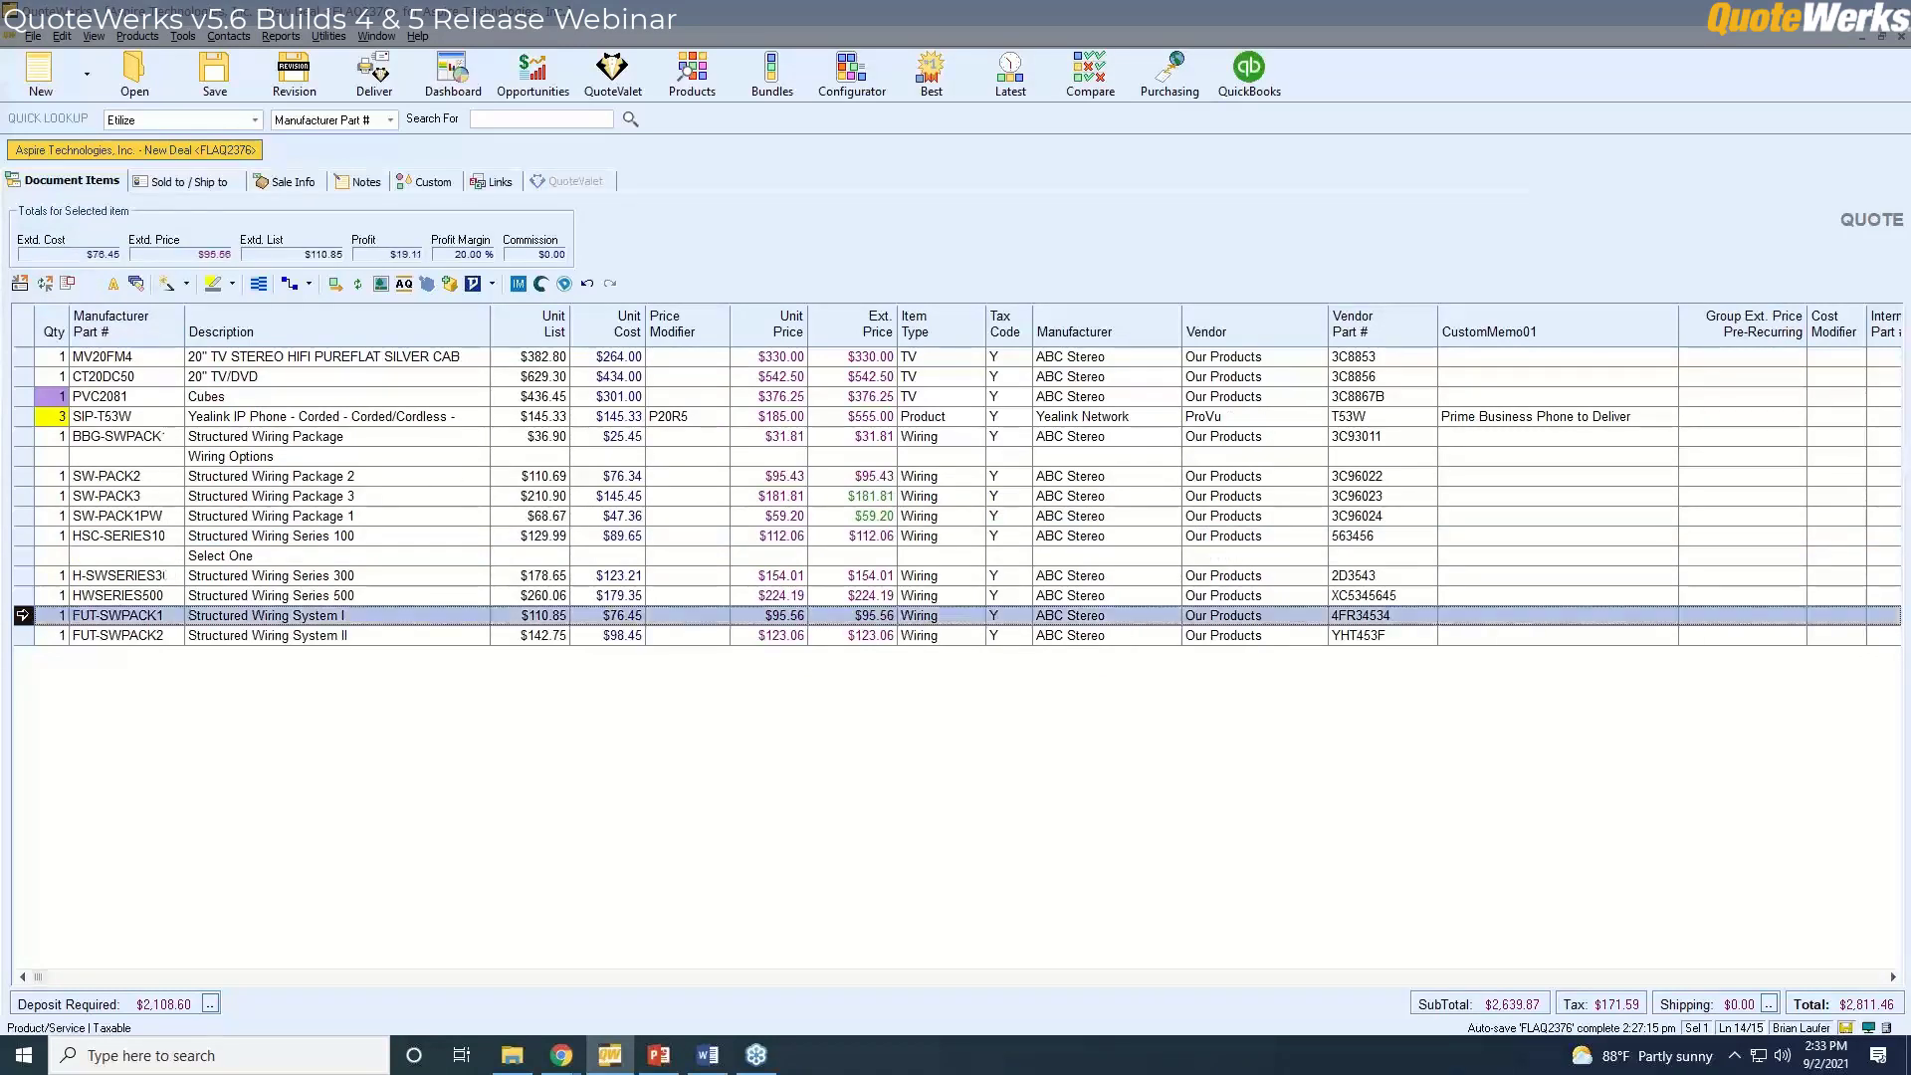
pyautogui.rightClick(21, 615)
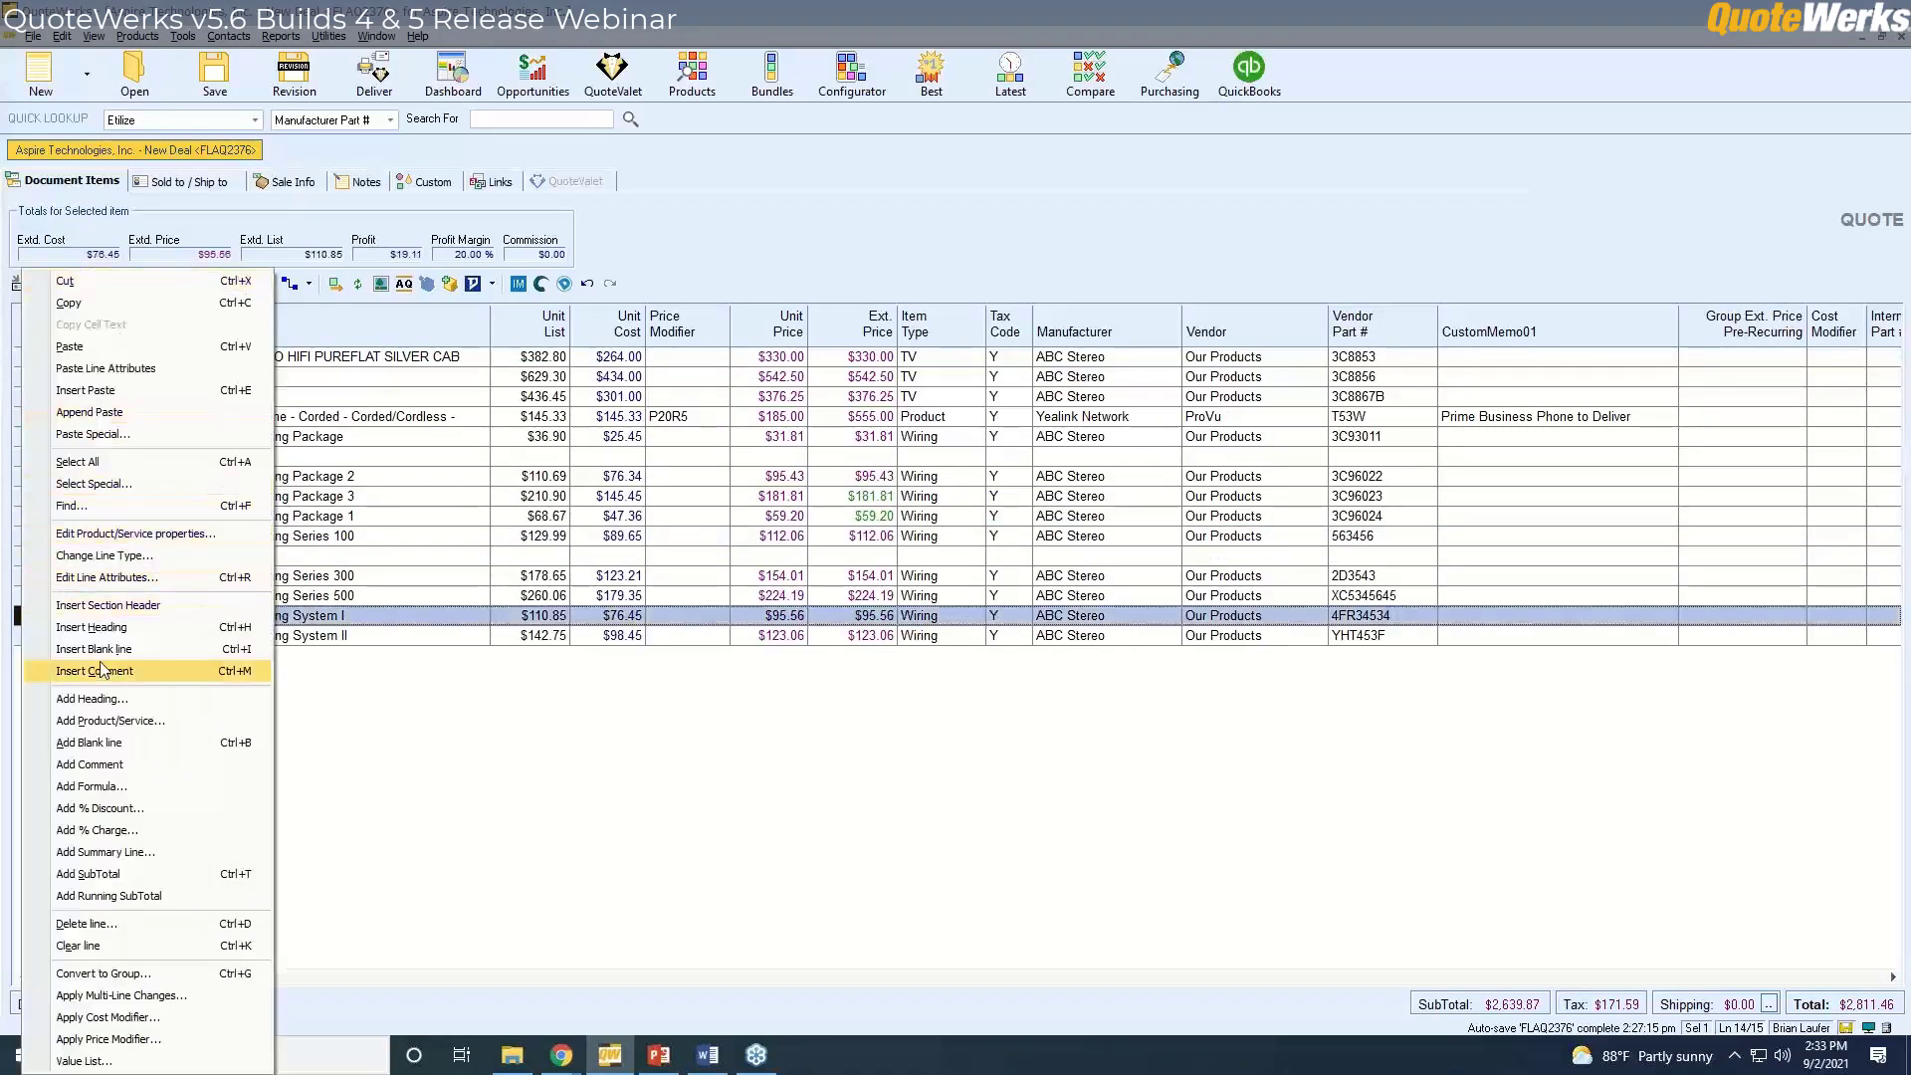
pyautogui.click(92, 627)
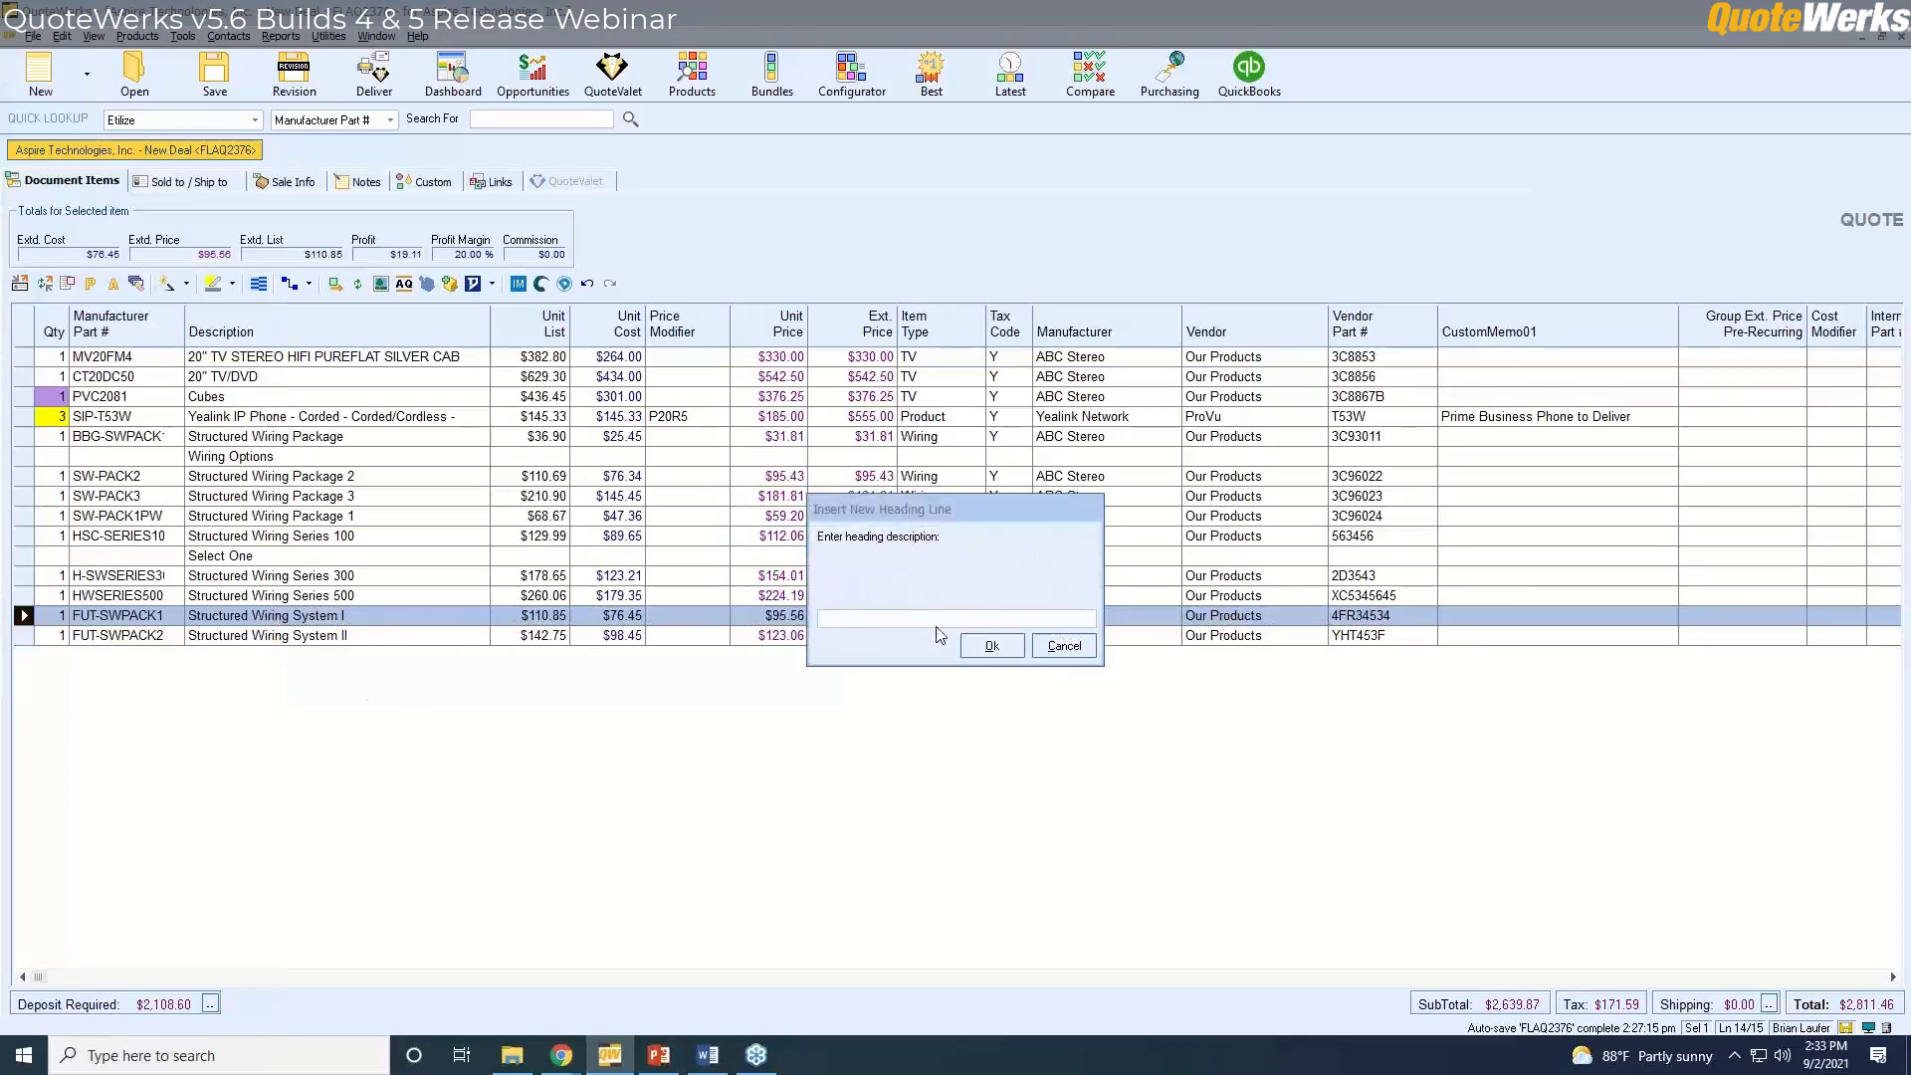
pyautogui.write('Misc')
pyautogui.press('Return')
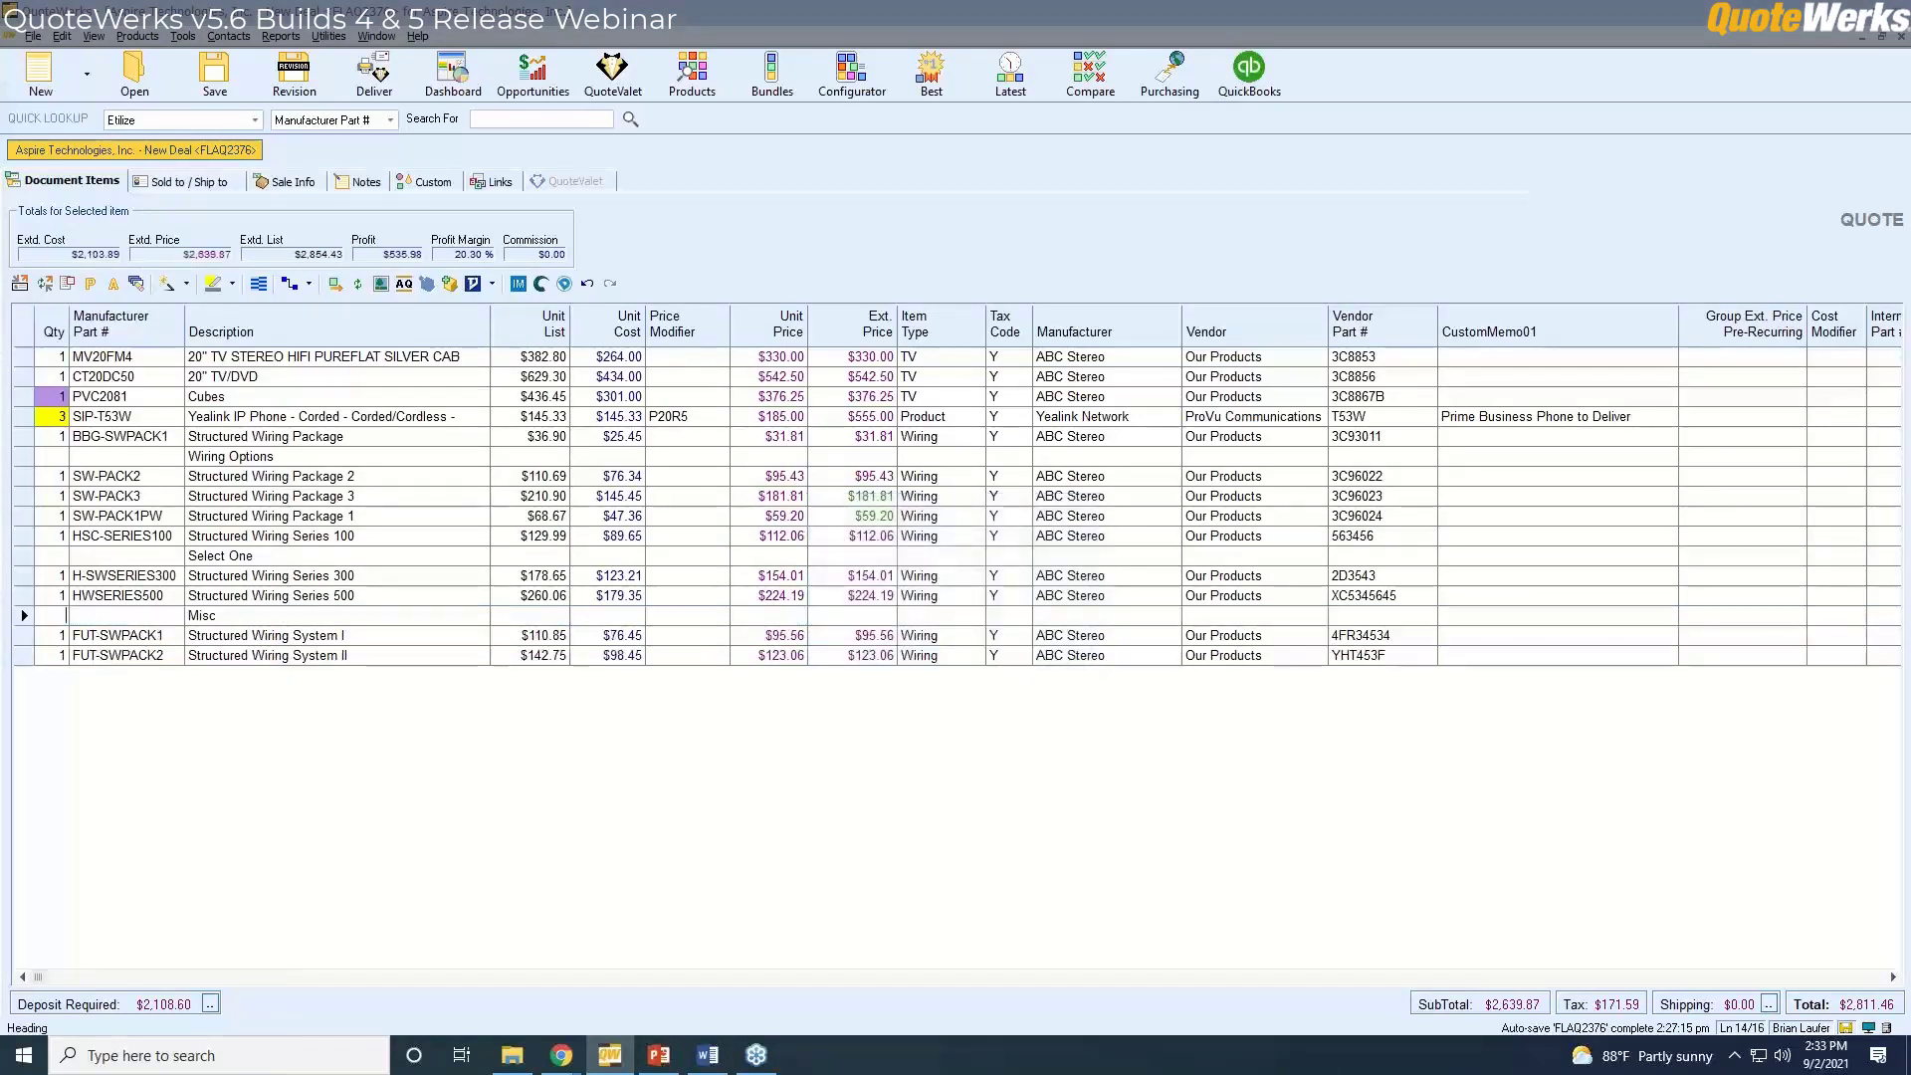
# Change the "Select One" heading to "Select One or More".
pyautogui.moveTo(46, 575); pyautogui.dragTo(46, 595)
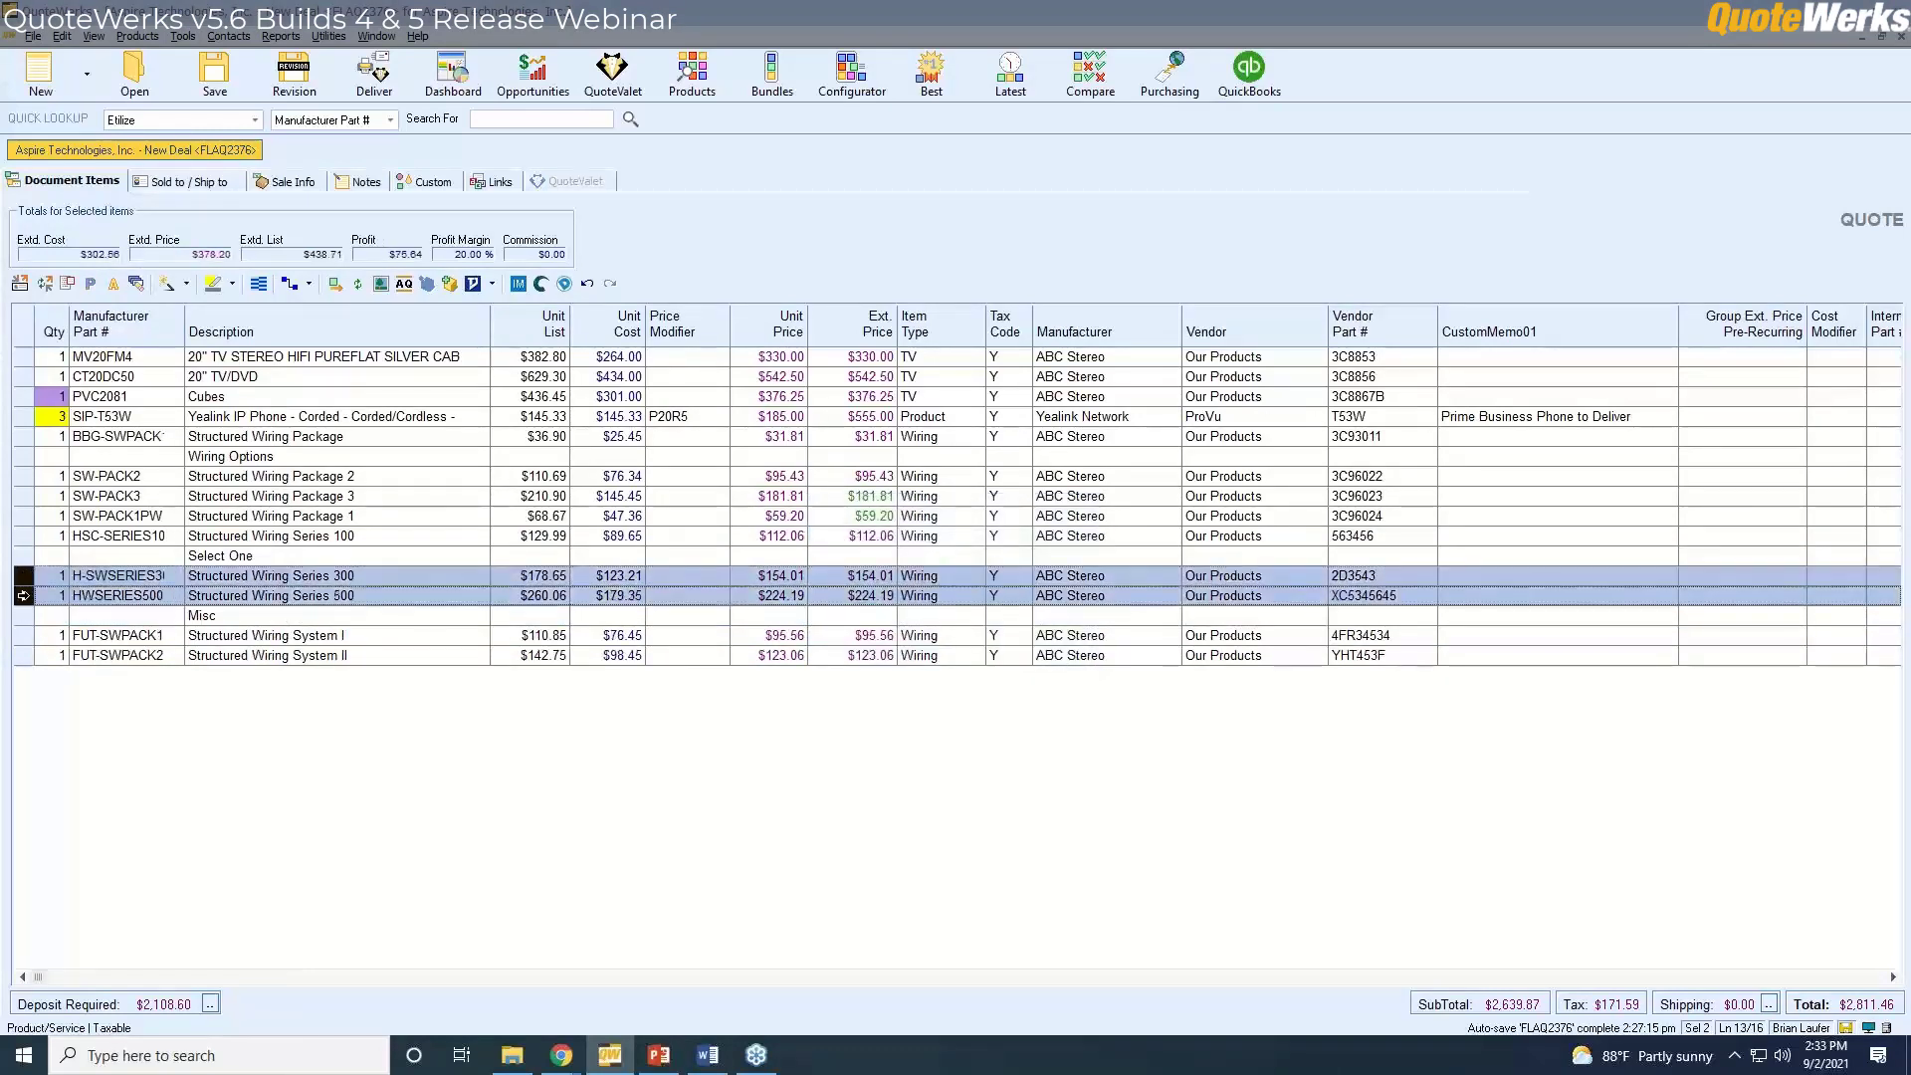
pyautogui.click(311, 555)
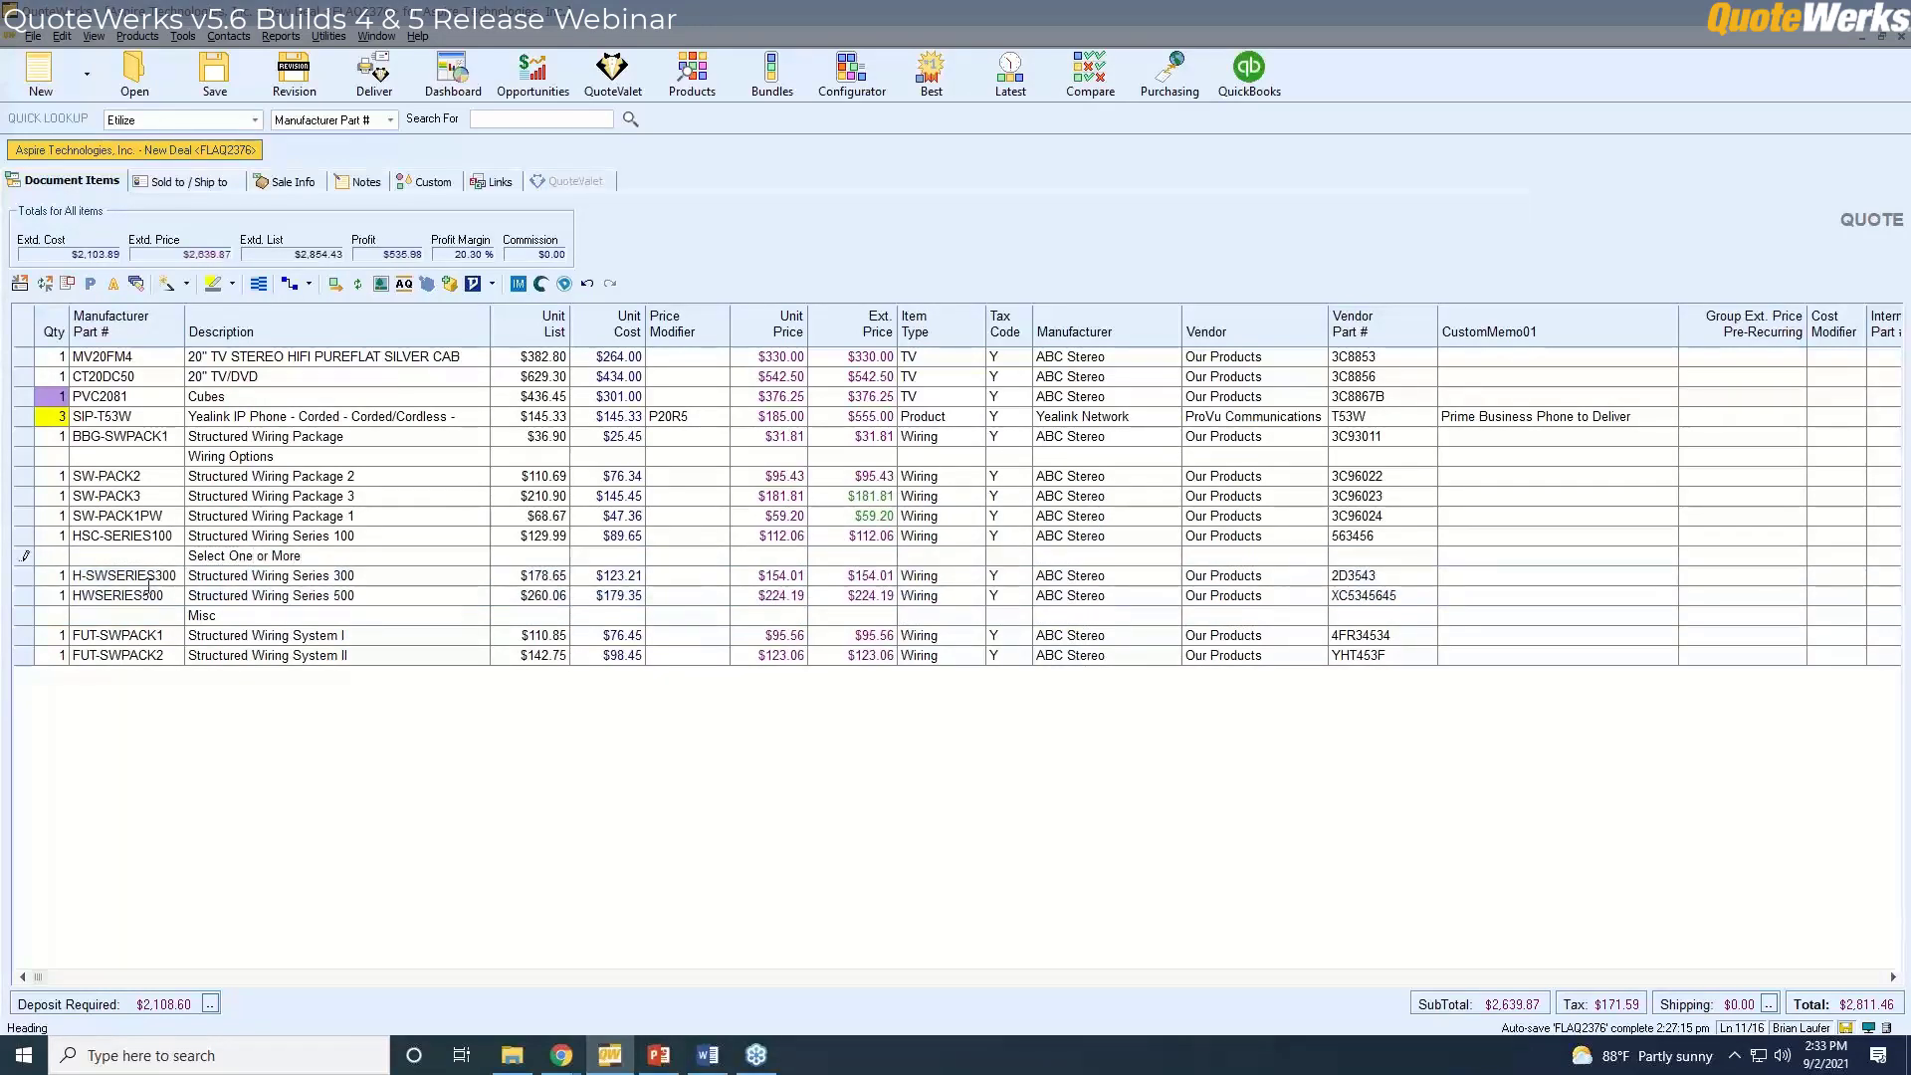
# Make the Structured Wiring Series 300 and Series 500 items optional and selected, with no exclusive group.
pyautogui.moveTo(25, 576); pyautogui.dragTo(25, 596)
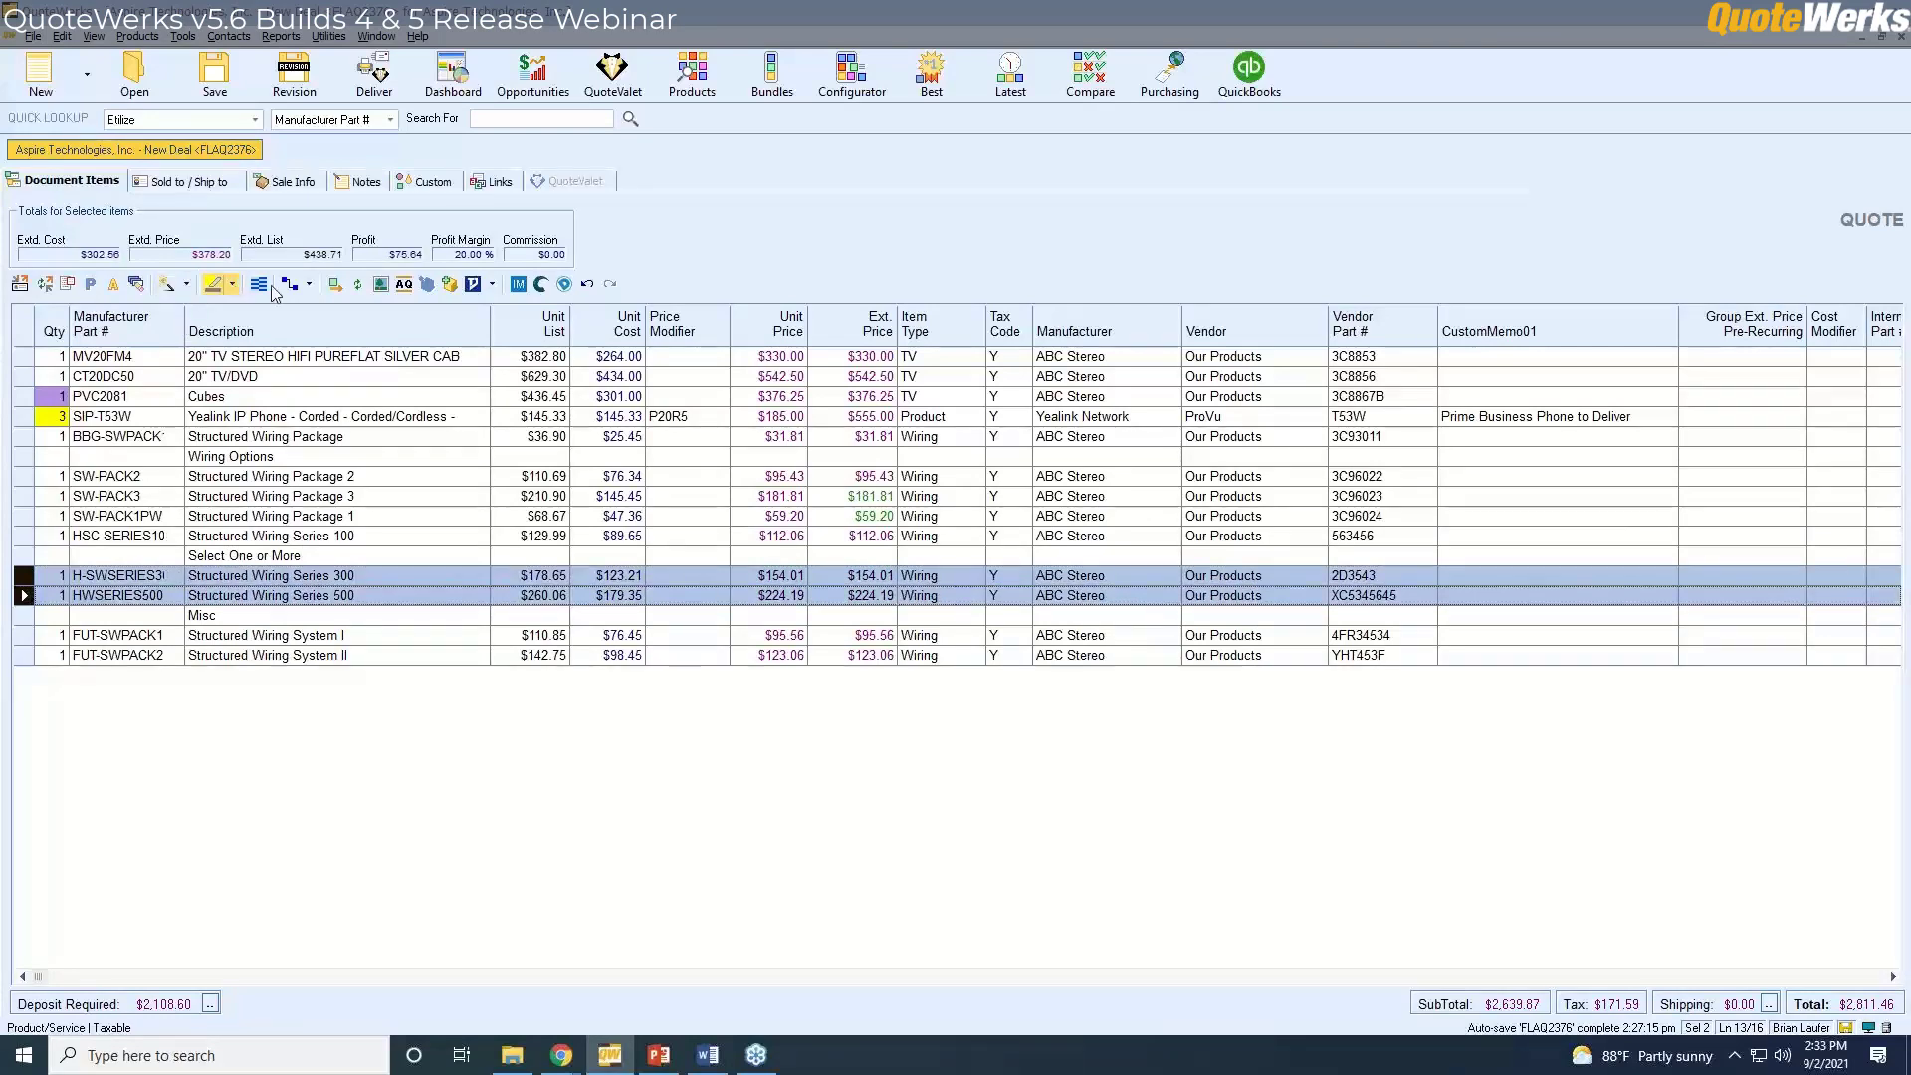
pyautogui.click(289, 286)
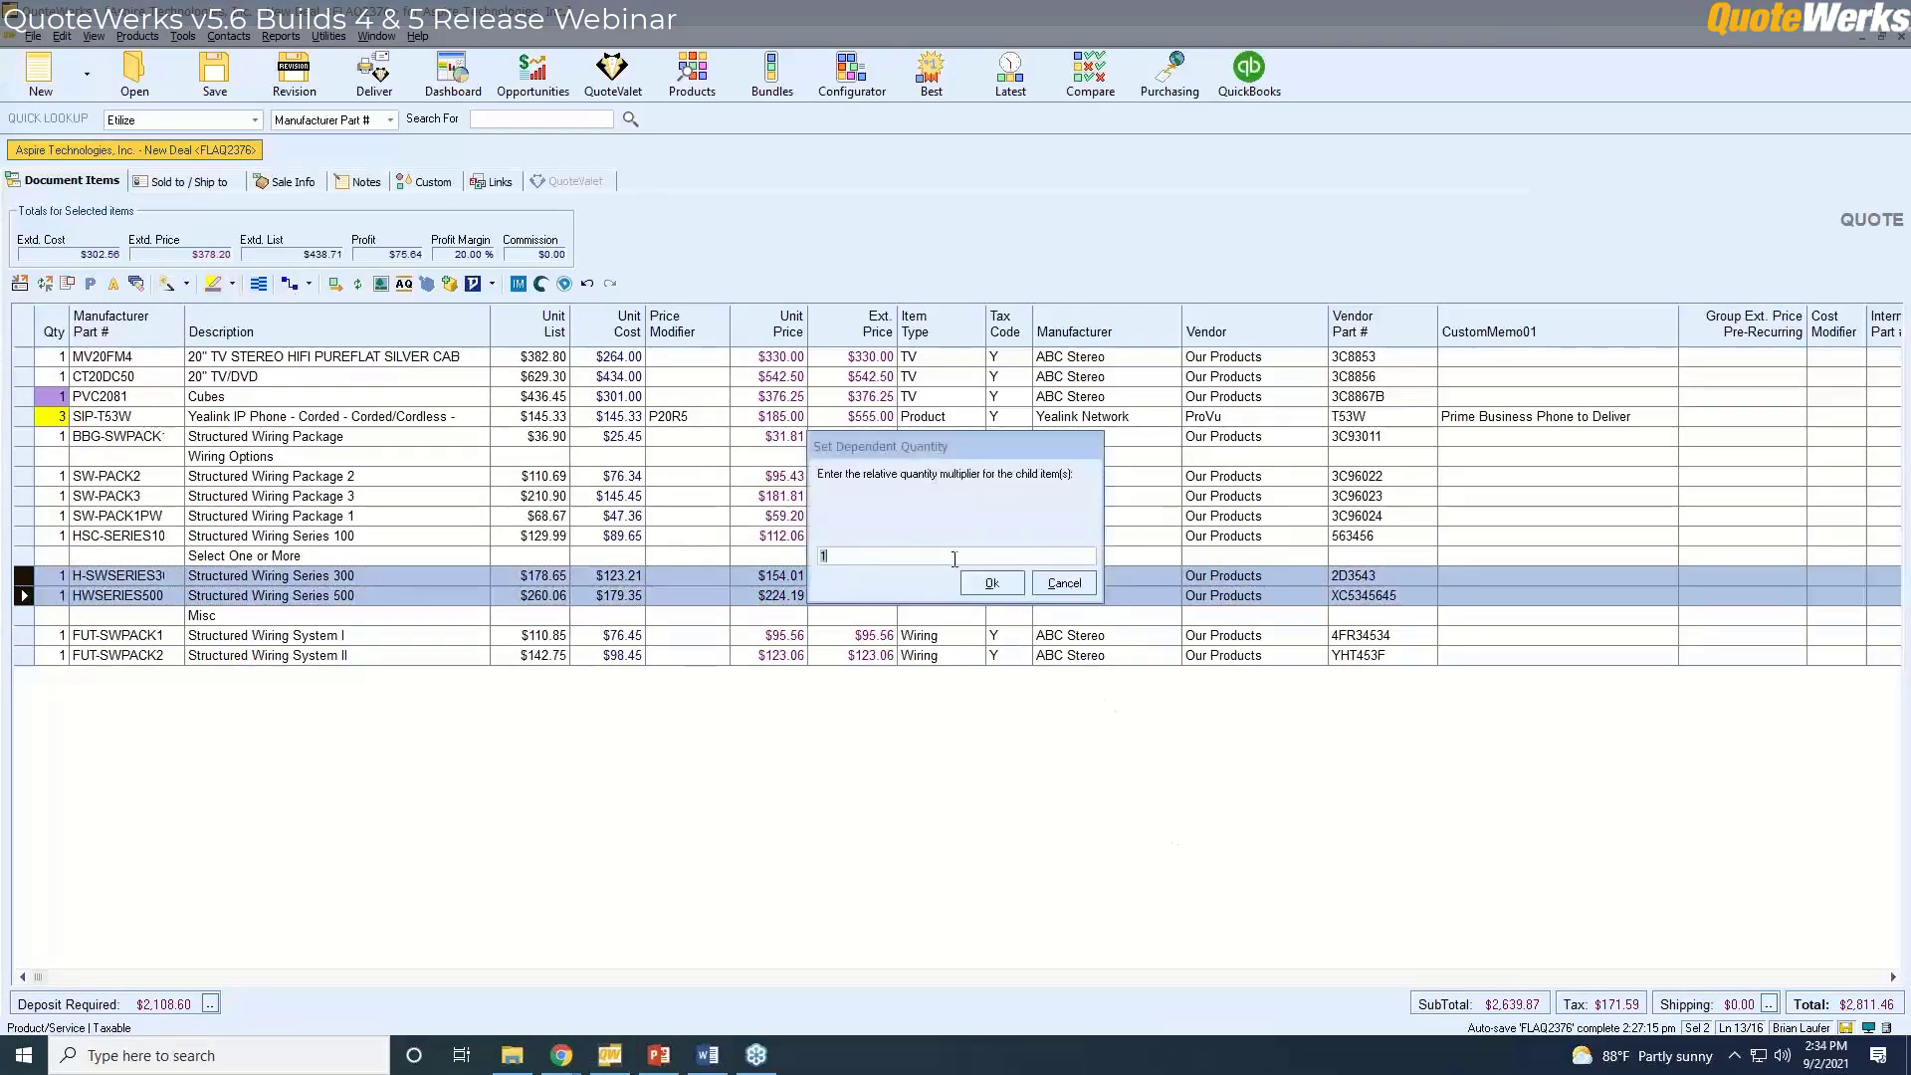
pyautogui.click(1064, 583)
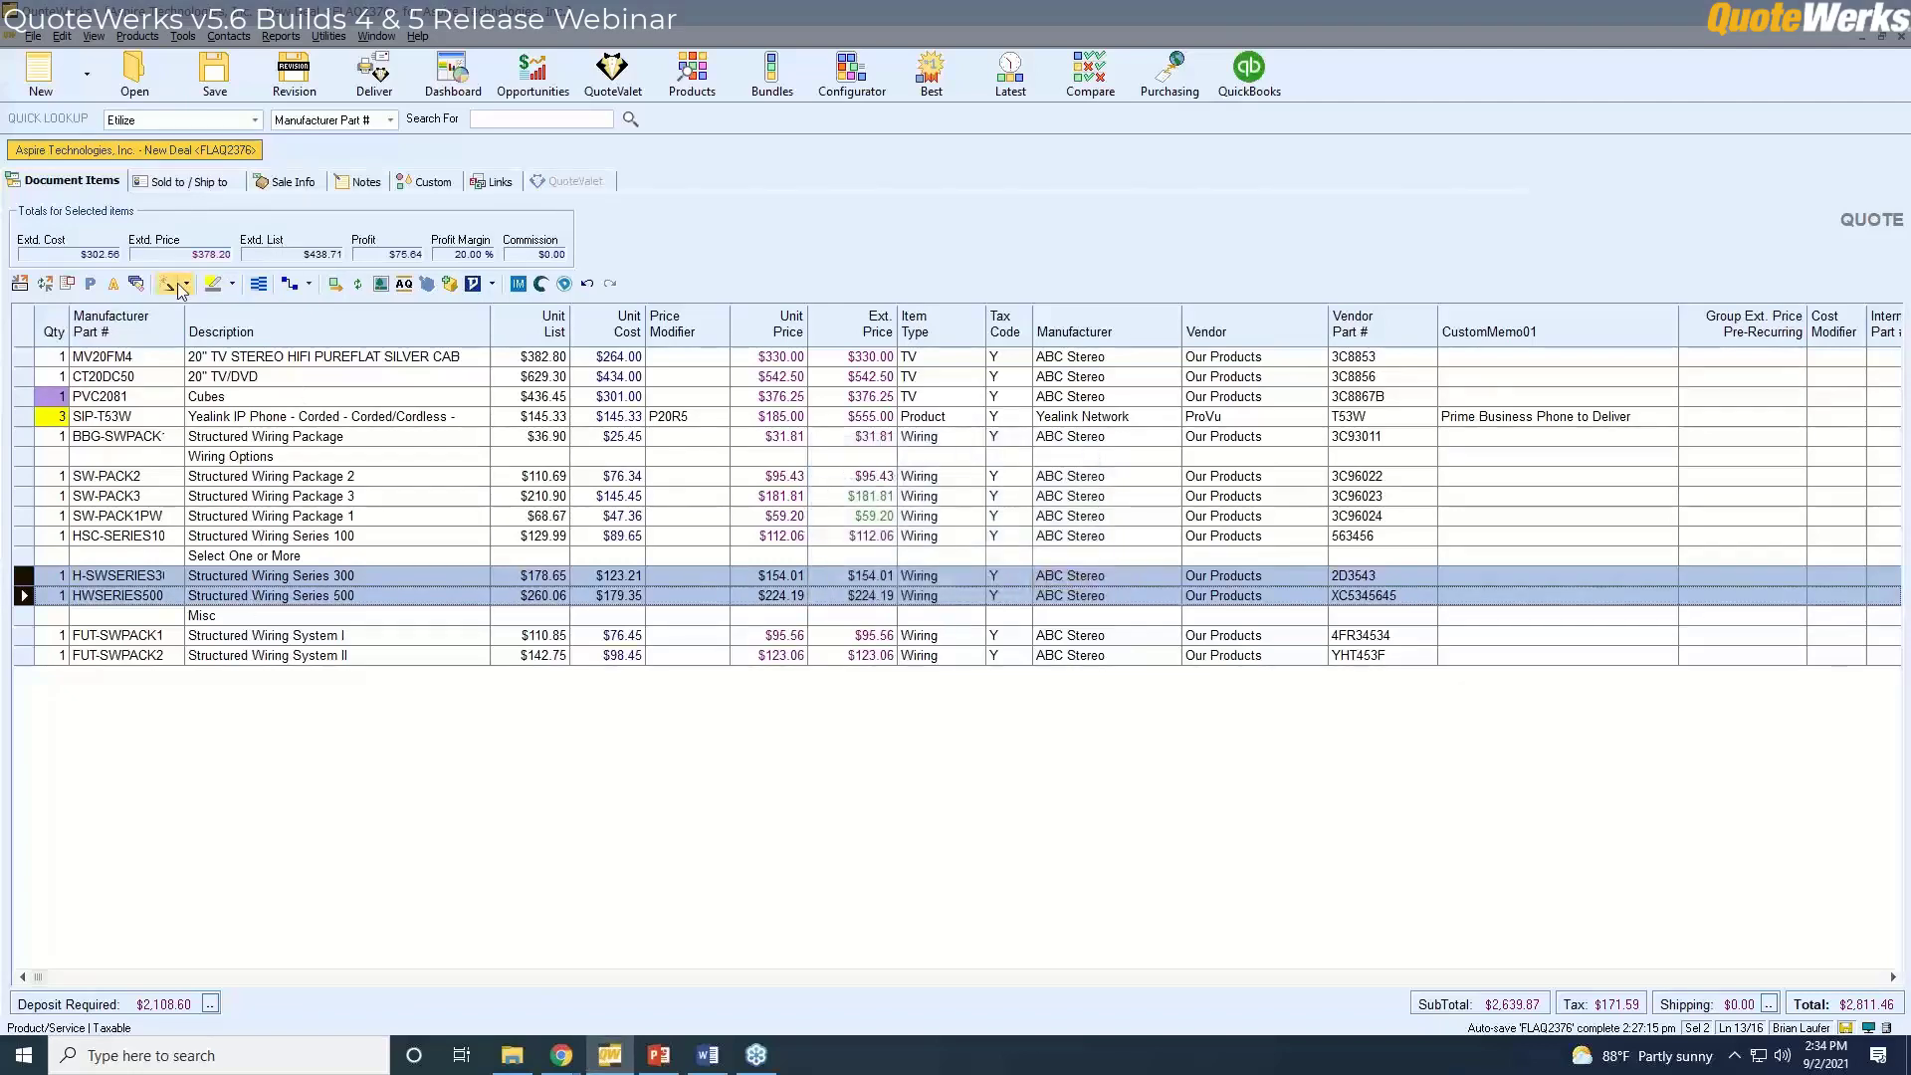
pyautogui.click(113, 284)
pyautogui.click(982, 282)
pyautogui.click(907, 310)
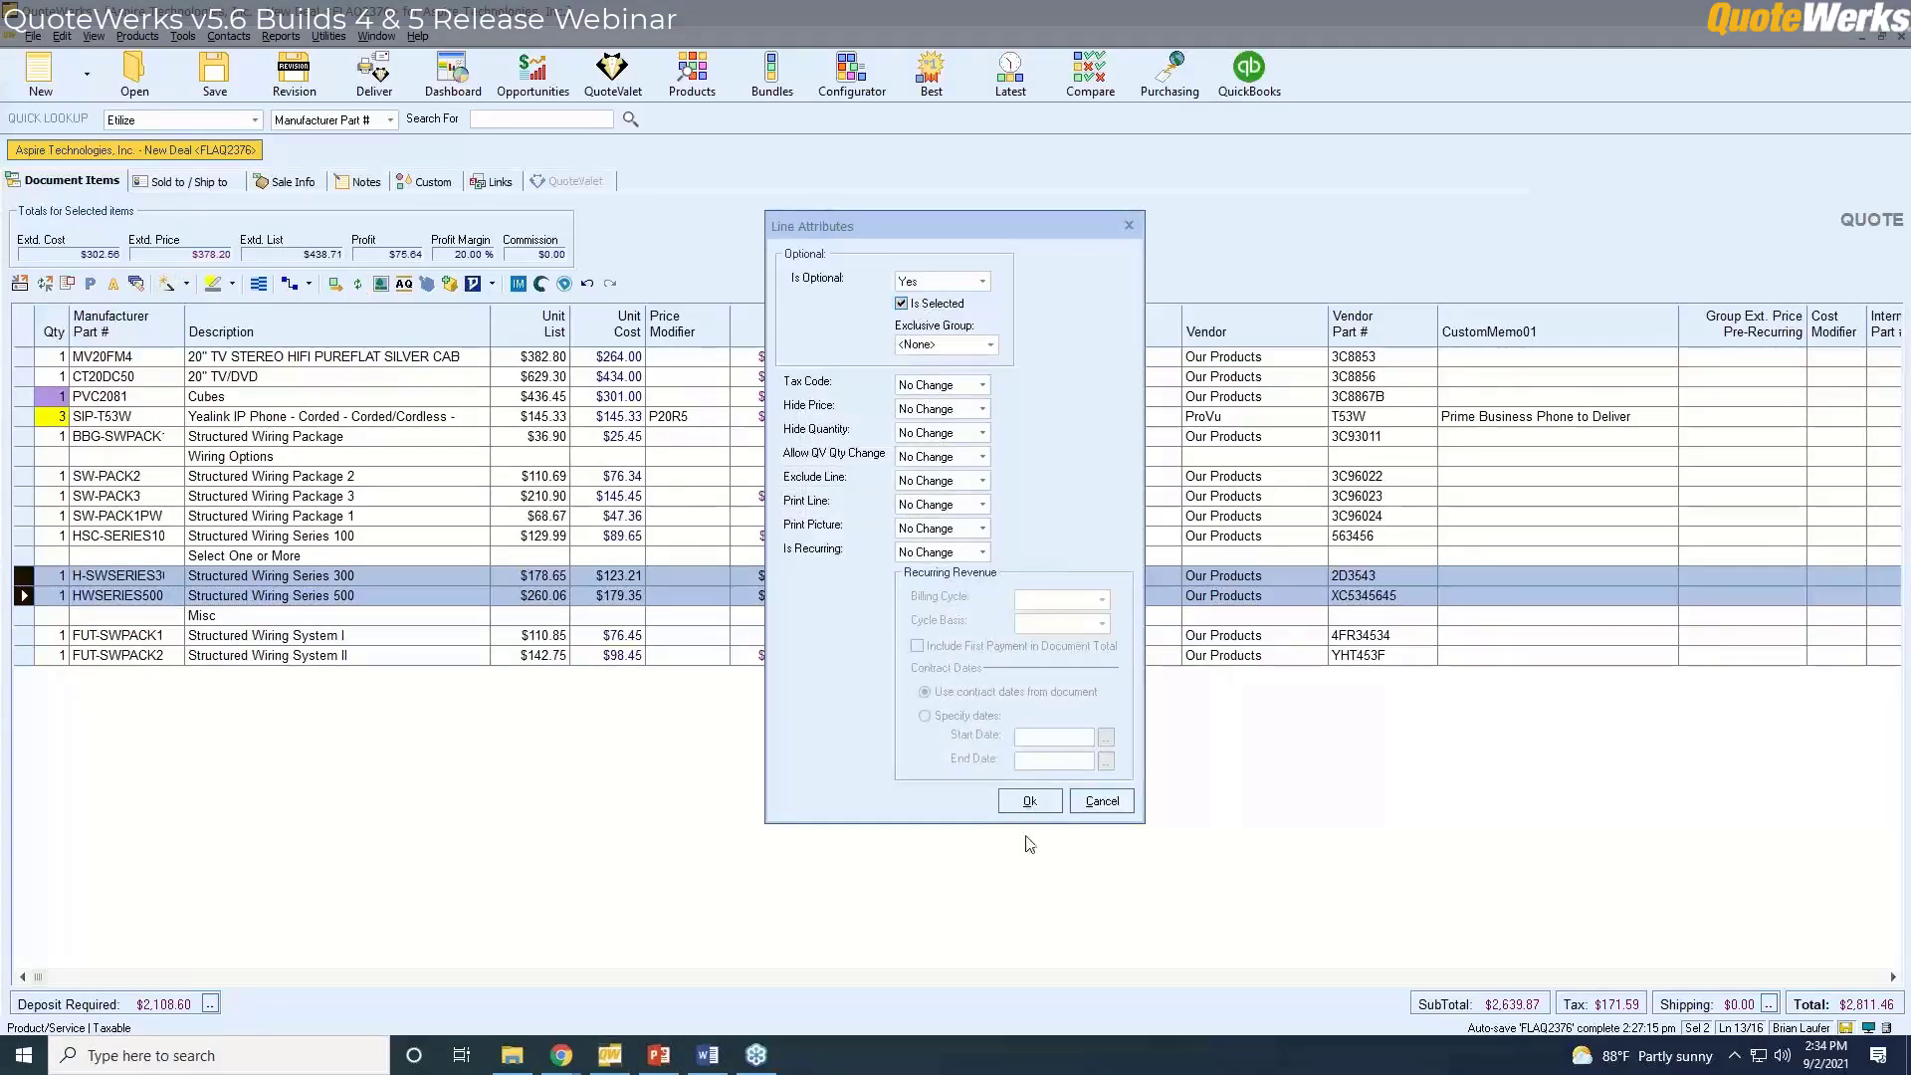
pyautogui.click(1029, 802)
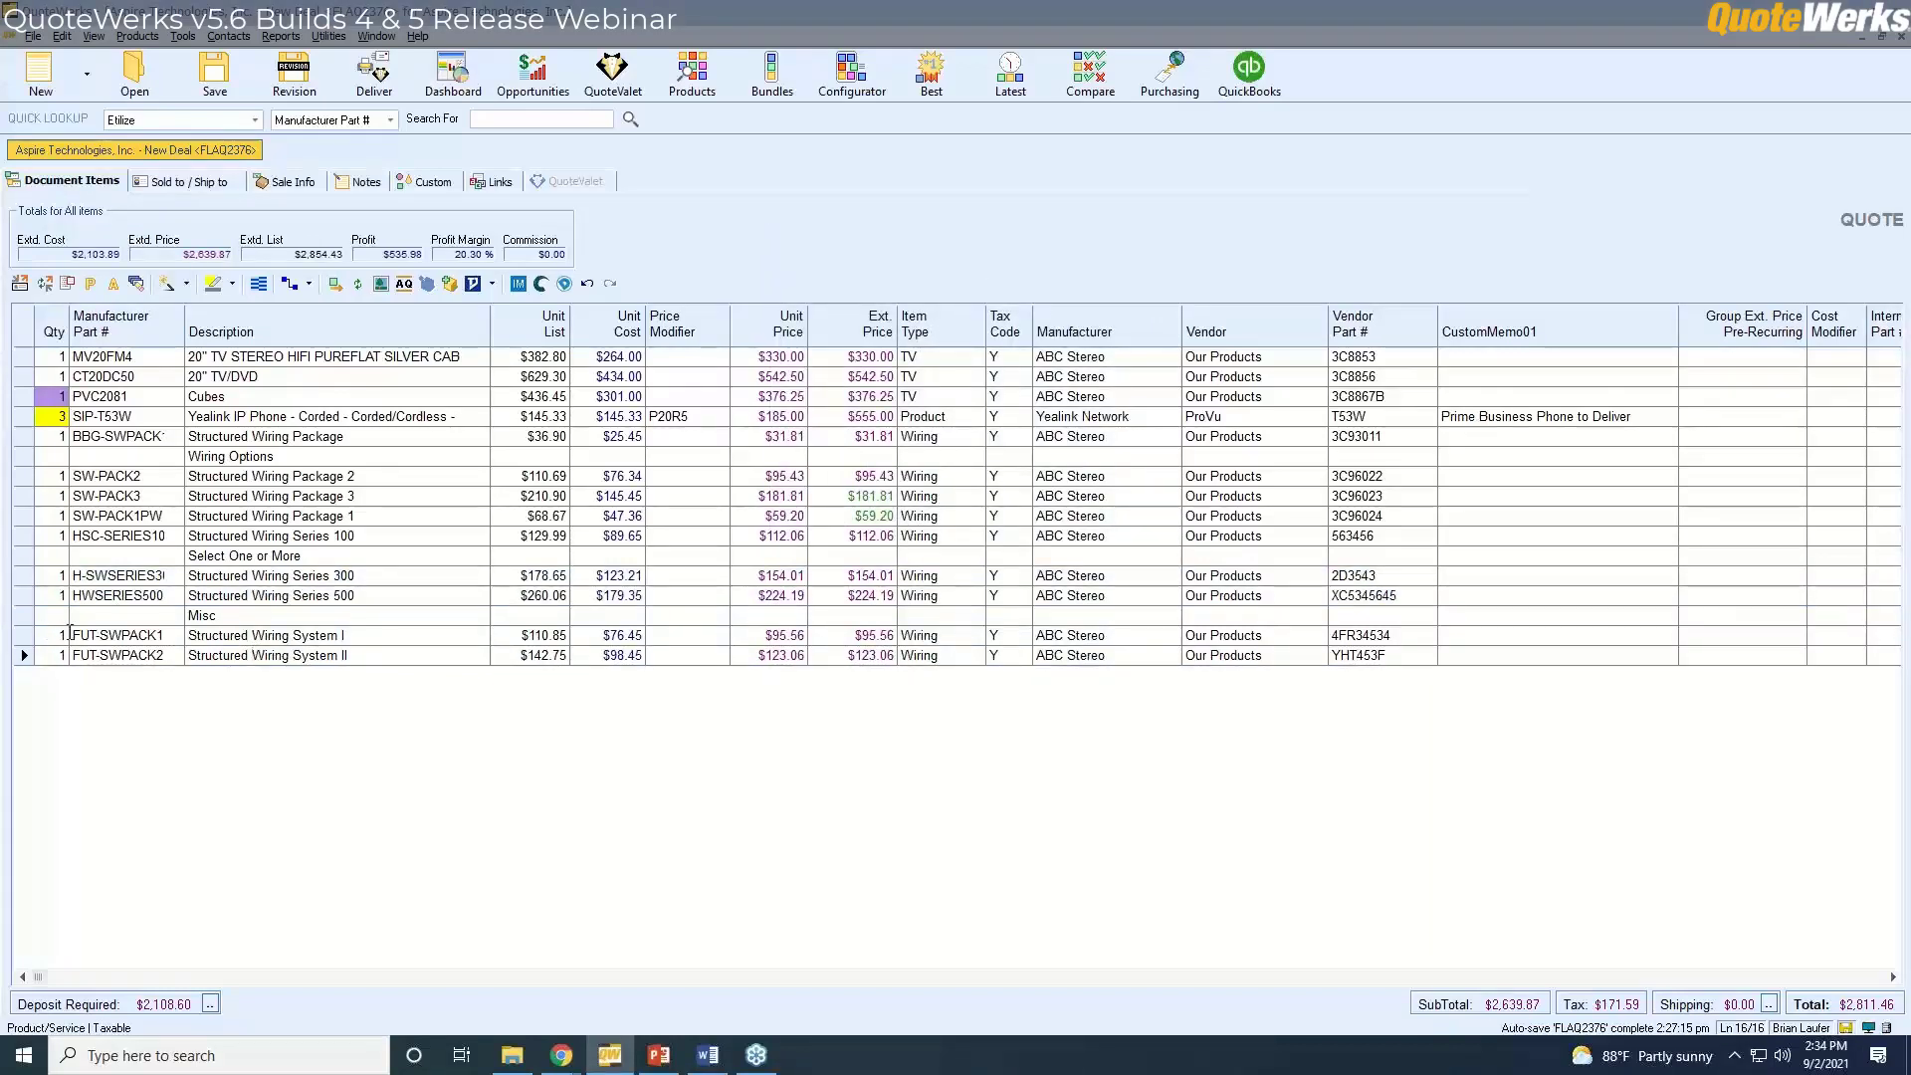
# Make the CT20DC50 and FUT-SWPACK2 quantities dependent on FUT-SWPACK1 with a relative multiplier of 15.
pyautogui.click(33, 643)
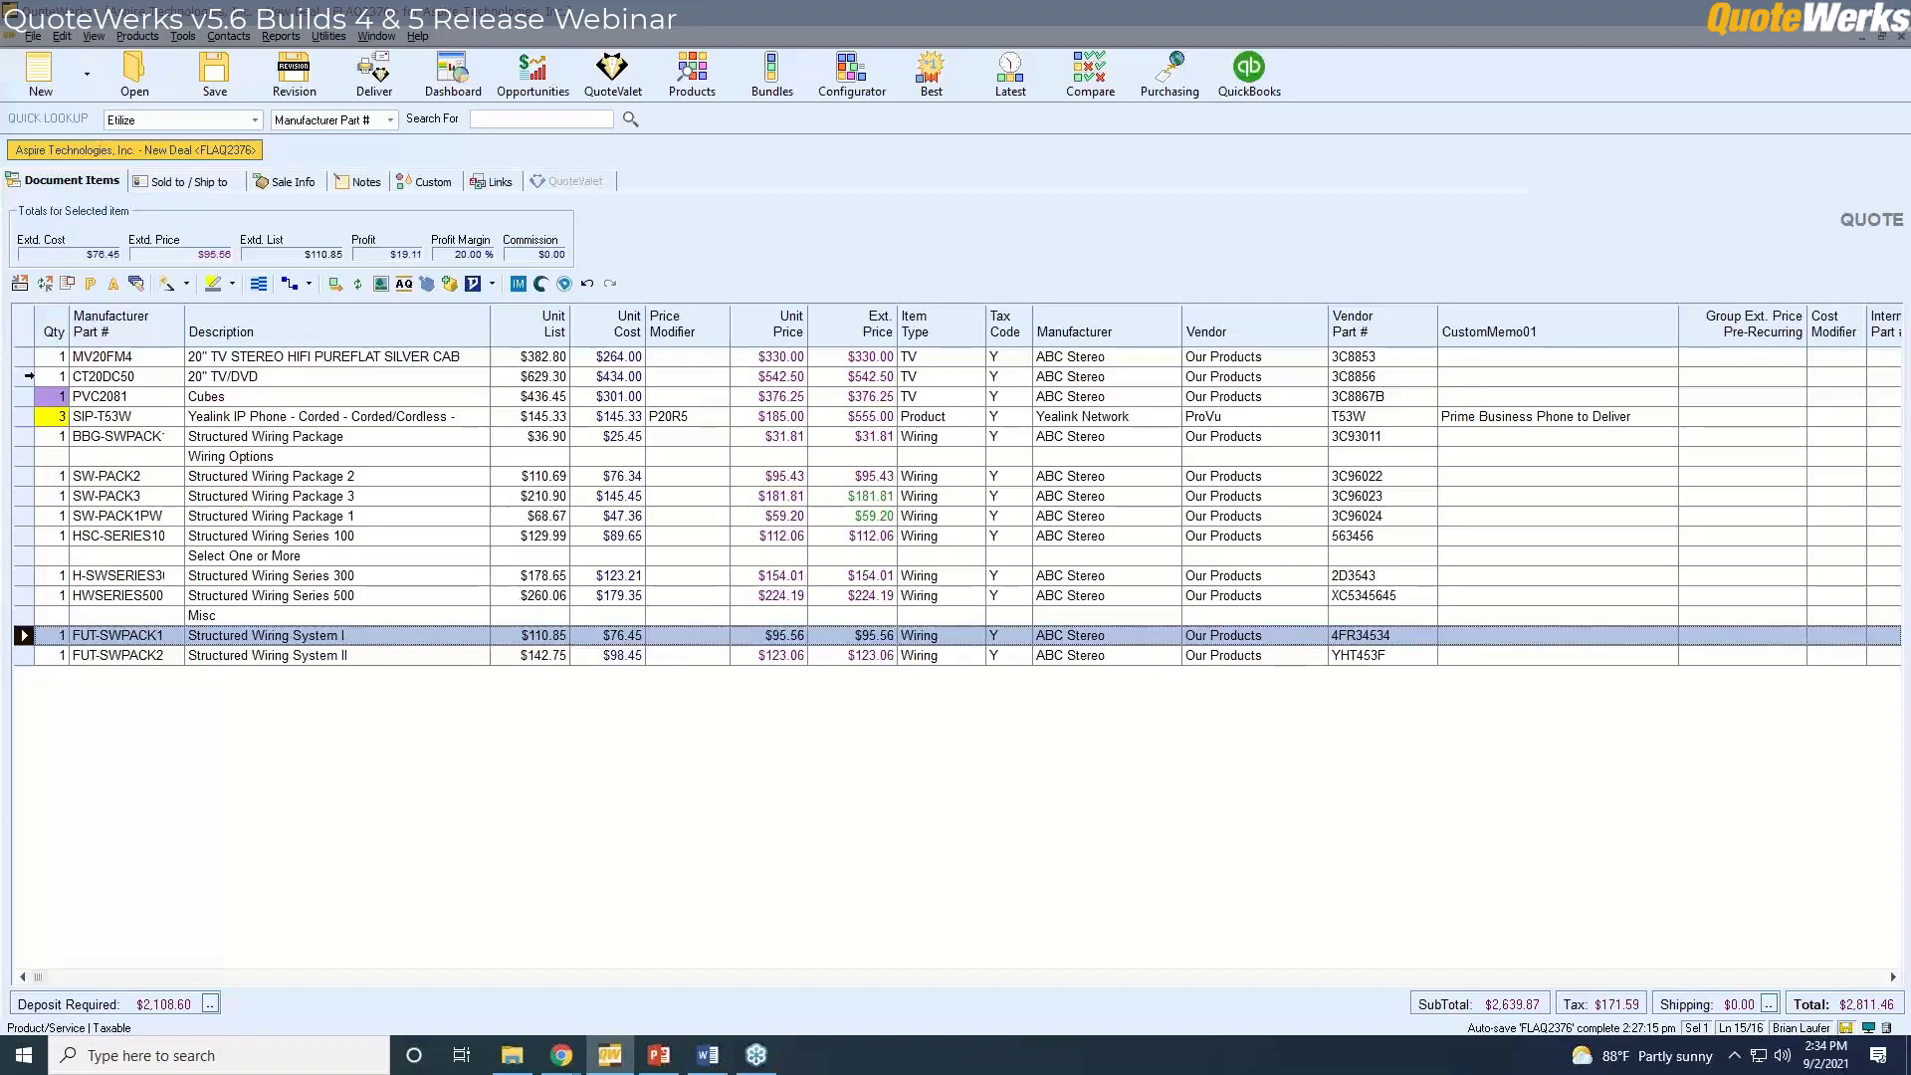
pyautogui.keyDown('ctrl'); pyautogui.click(25, 376); pyautogui.keyUp('ctrl')
pyautogui.keyDown('ctrl'); pyautogui.click(25, 655); pyautogui.keyUp('ctrl')
pyautogui.click(290, 286)
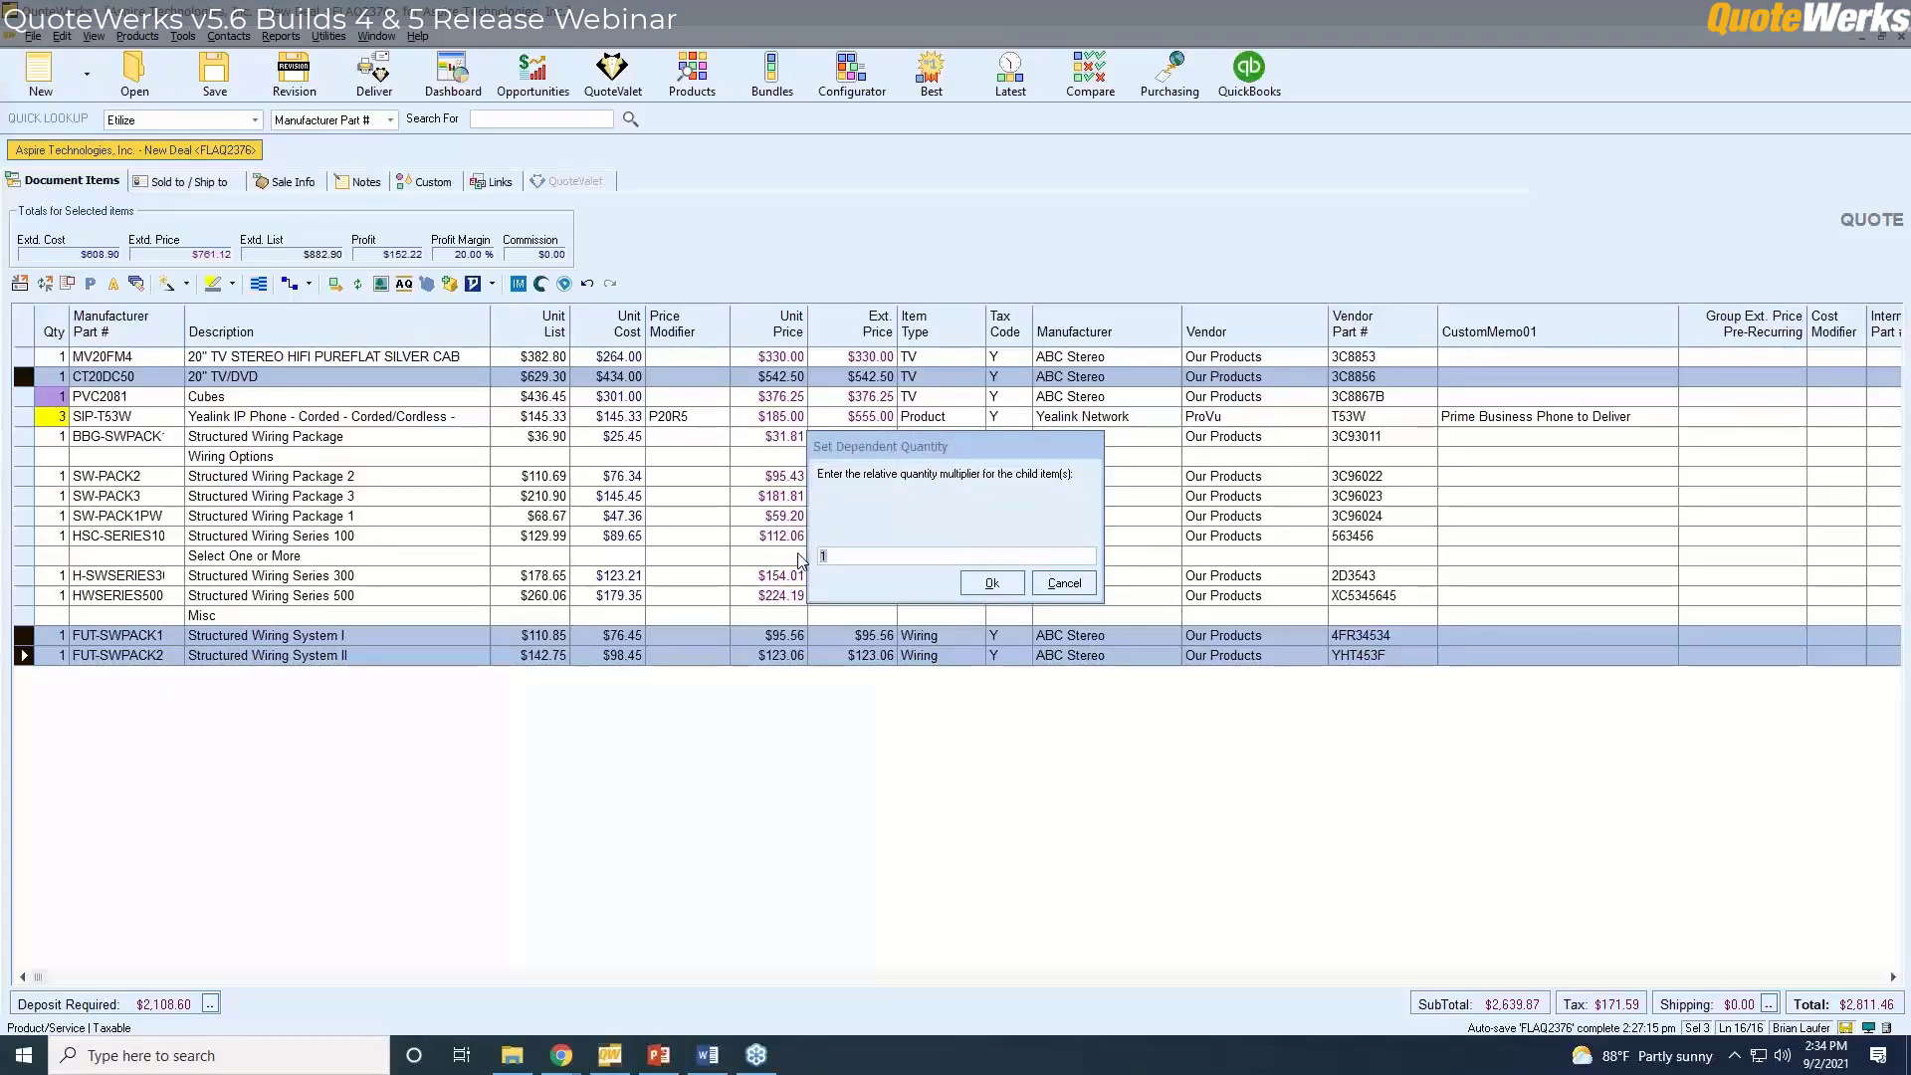
pyautogui.click(994, 587)
# Move the Structured Wiring Series 100 item to directly below the MV20FM4 item.
pyautogui.click(428, 538)
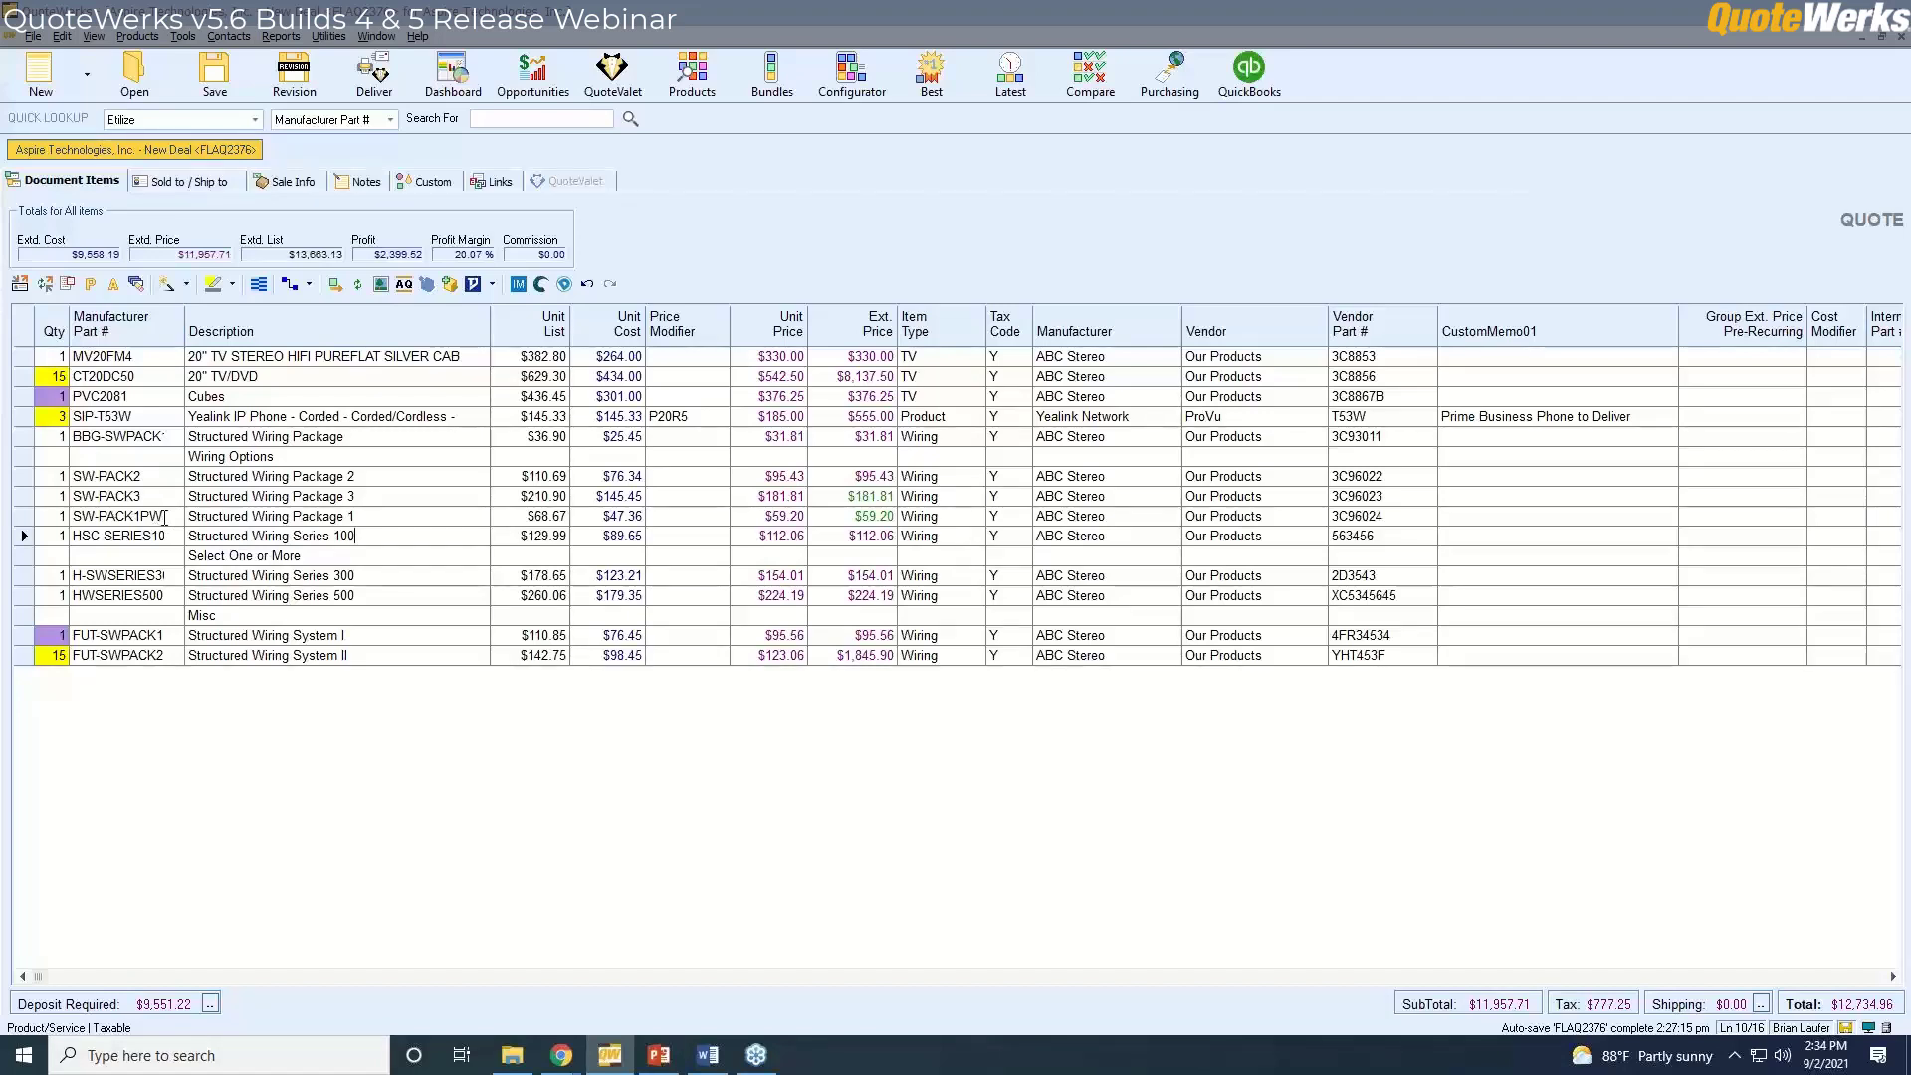
pyautogui.moveTo(27, 539); pyautogui.dragTo(31, 378)
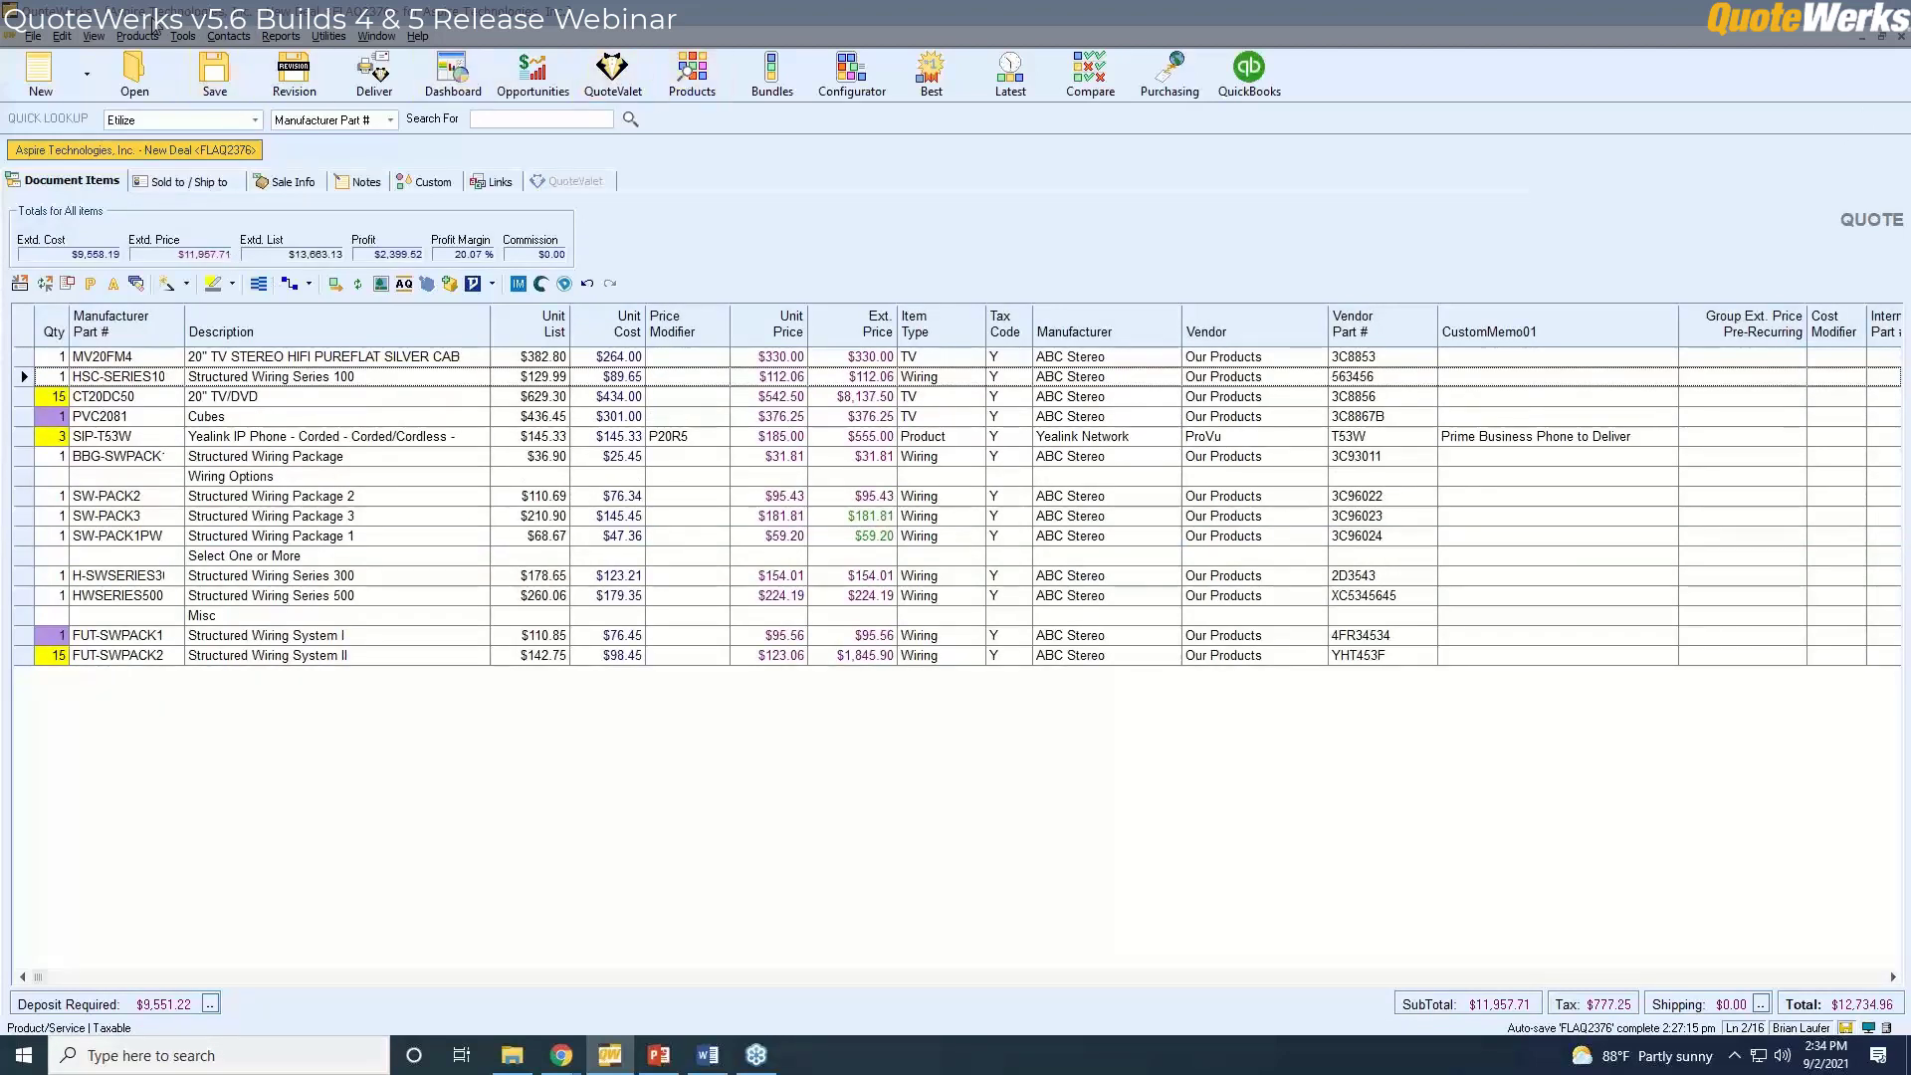
# Enable and save auto-updating of totals on QuoteValet page changes in the QuoteValet setup options.
pyautogui.click(182, 35)
pyautogui.click(235, 598)
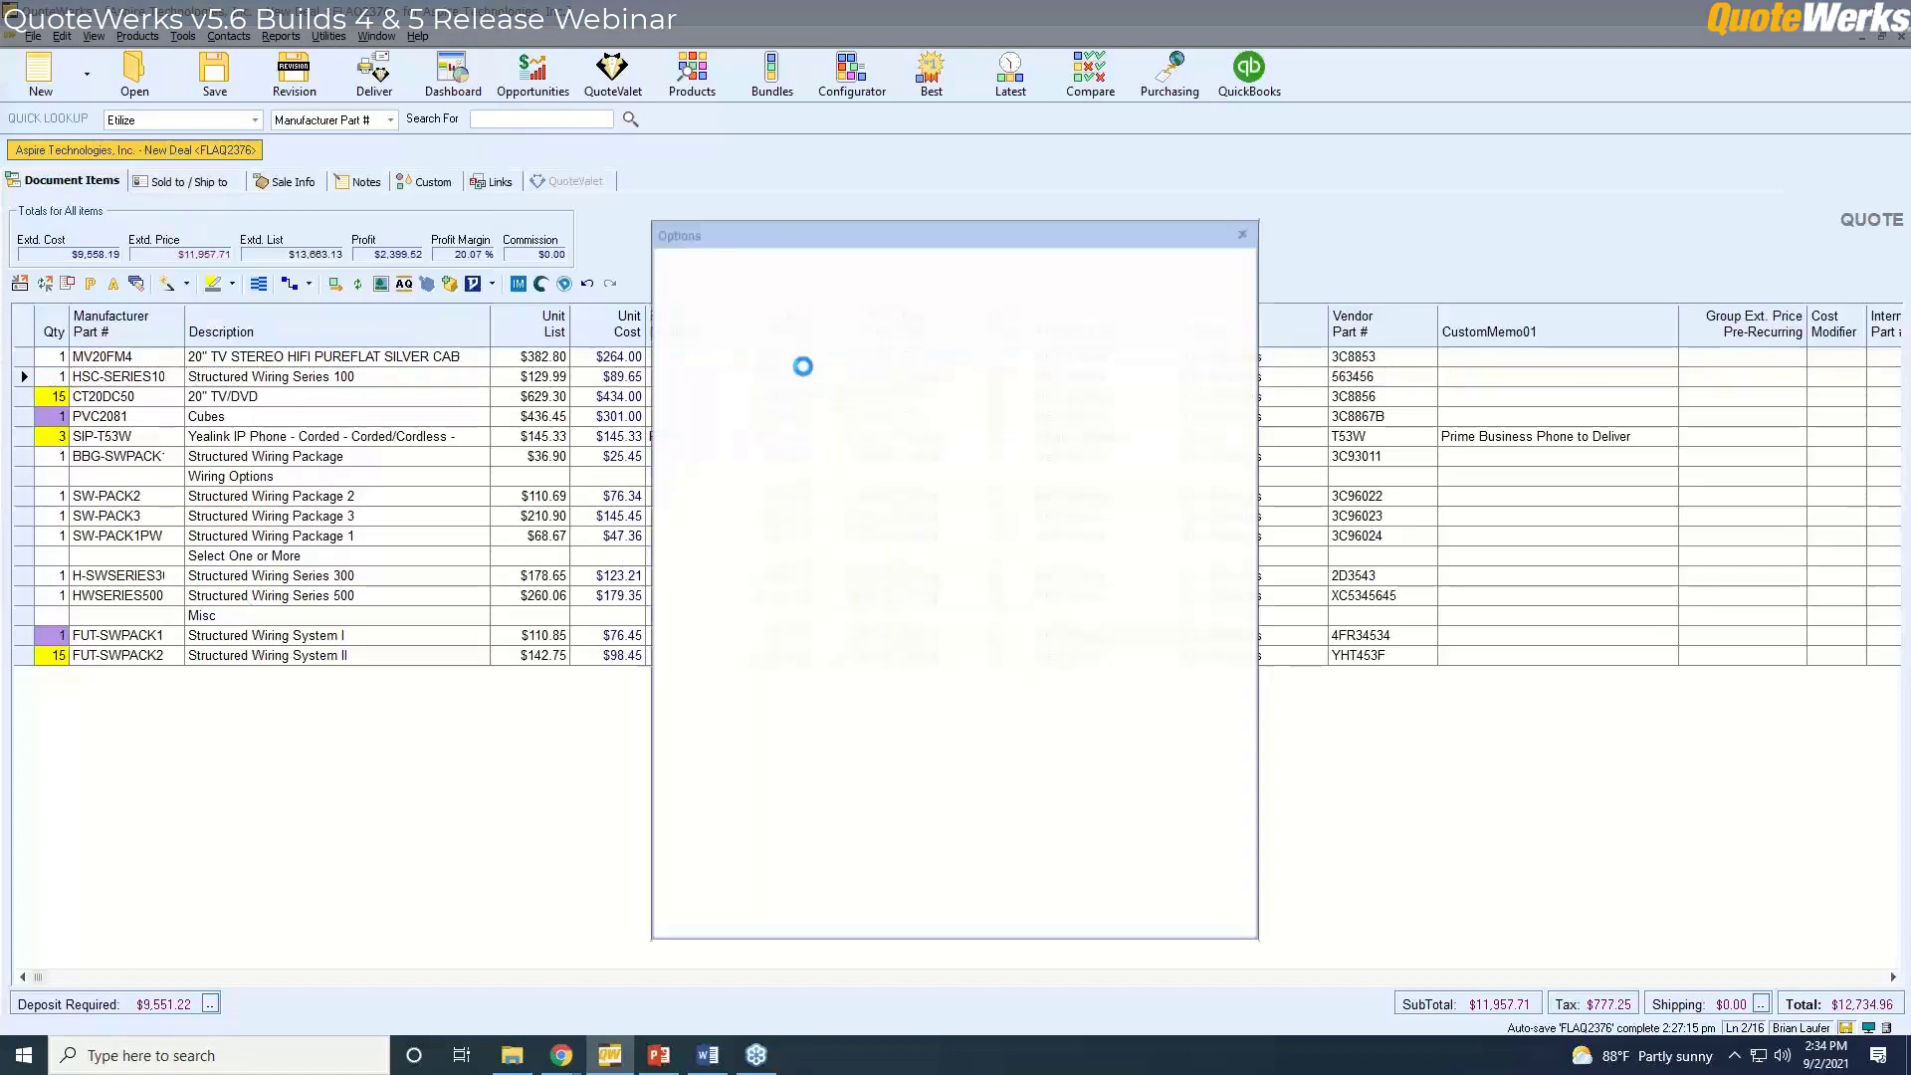
pyautogui.click(758, 269)
pyautogui.click(853, 409)
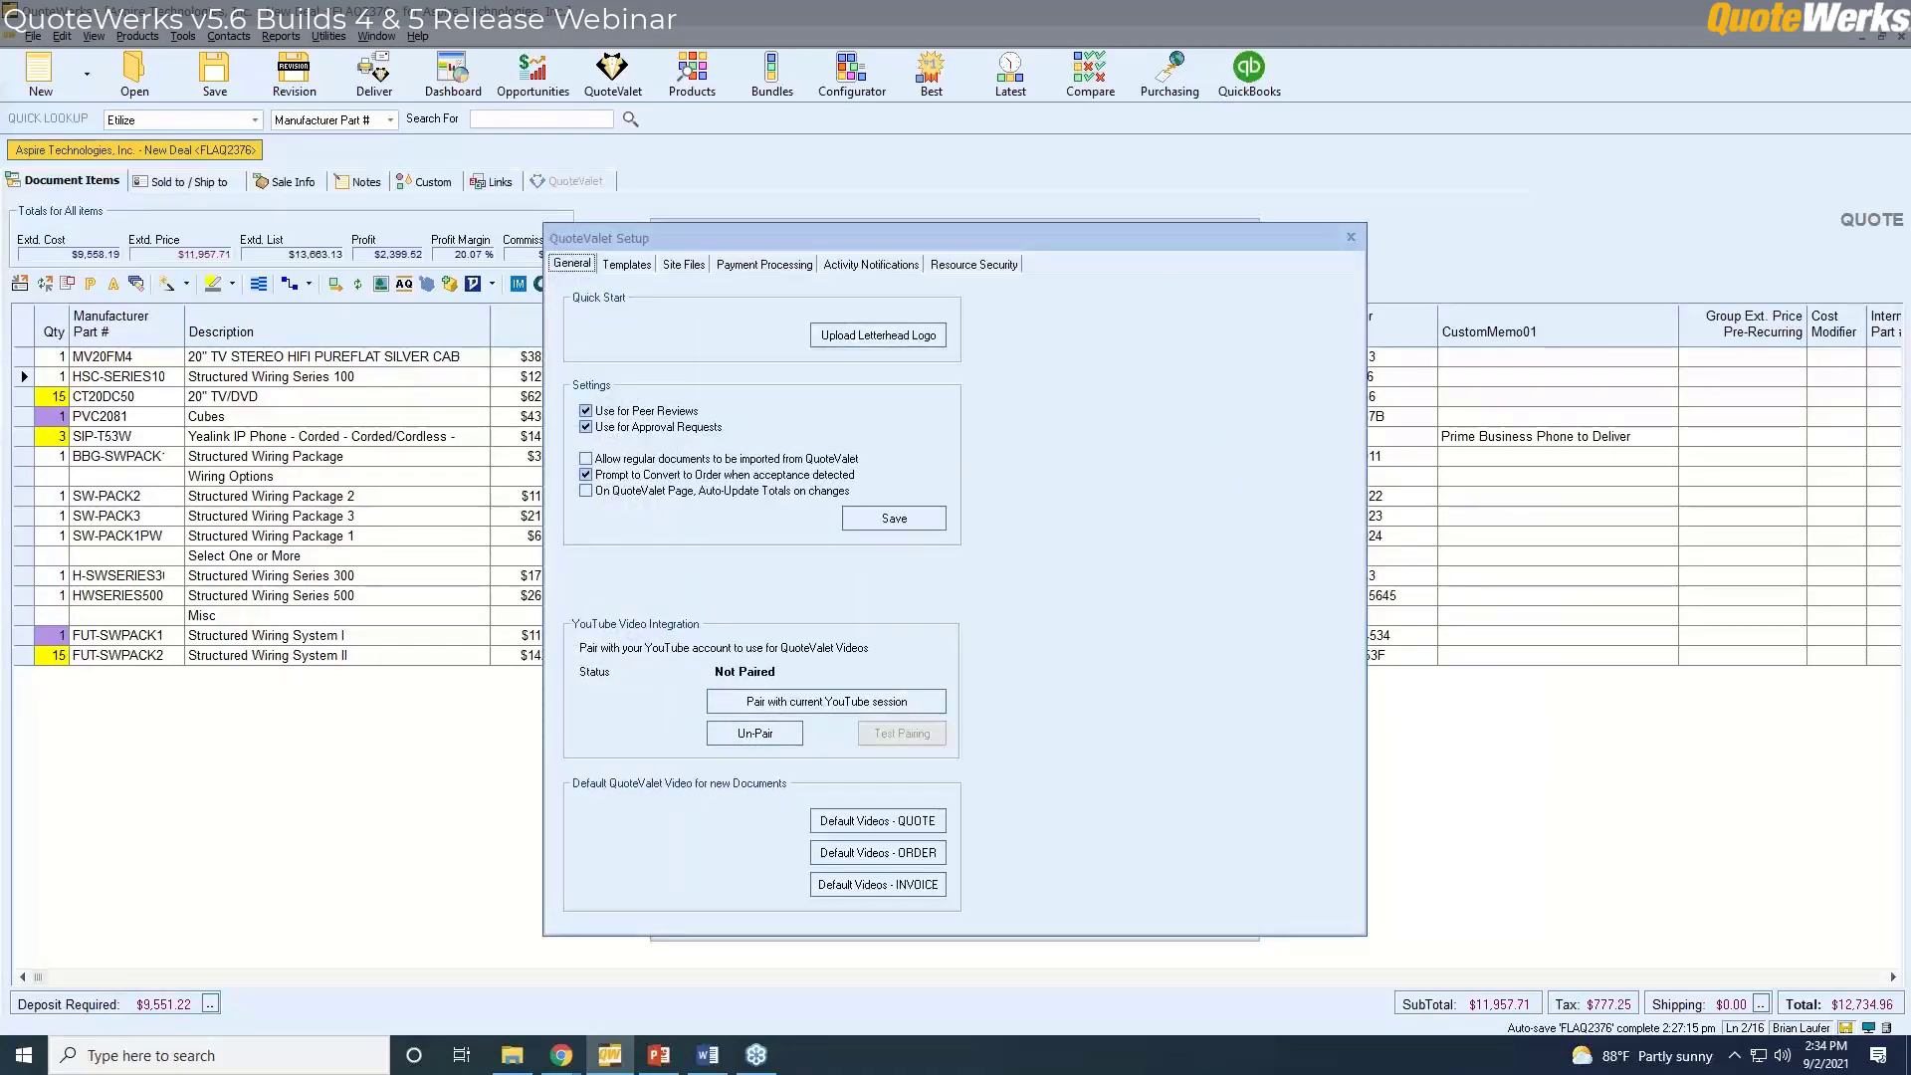
pyautogui.click(618, 492)
pyautogui.click(920, 524)
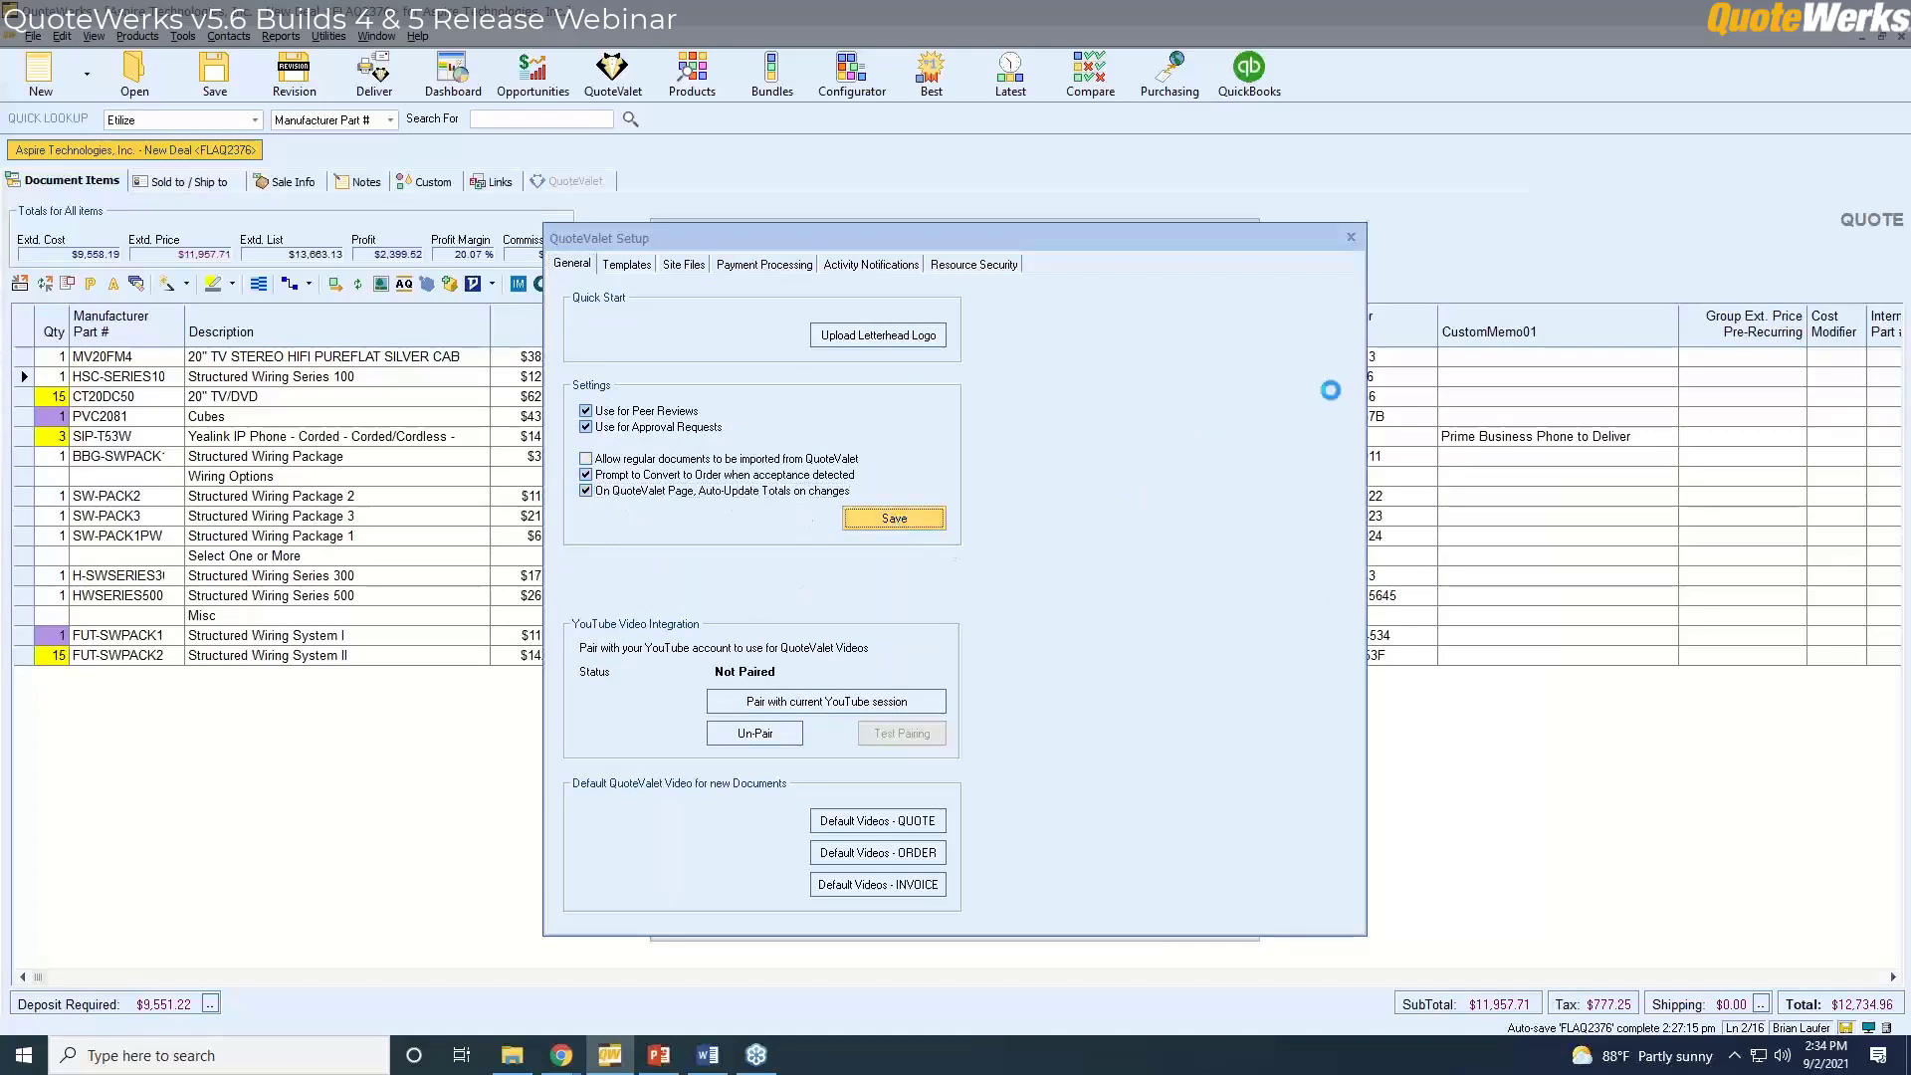
pyautogui.click(1353, 237)
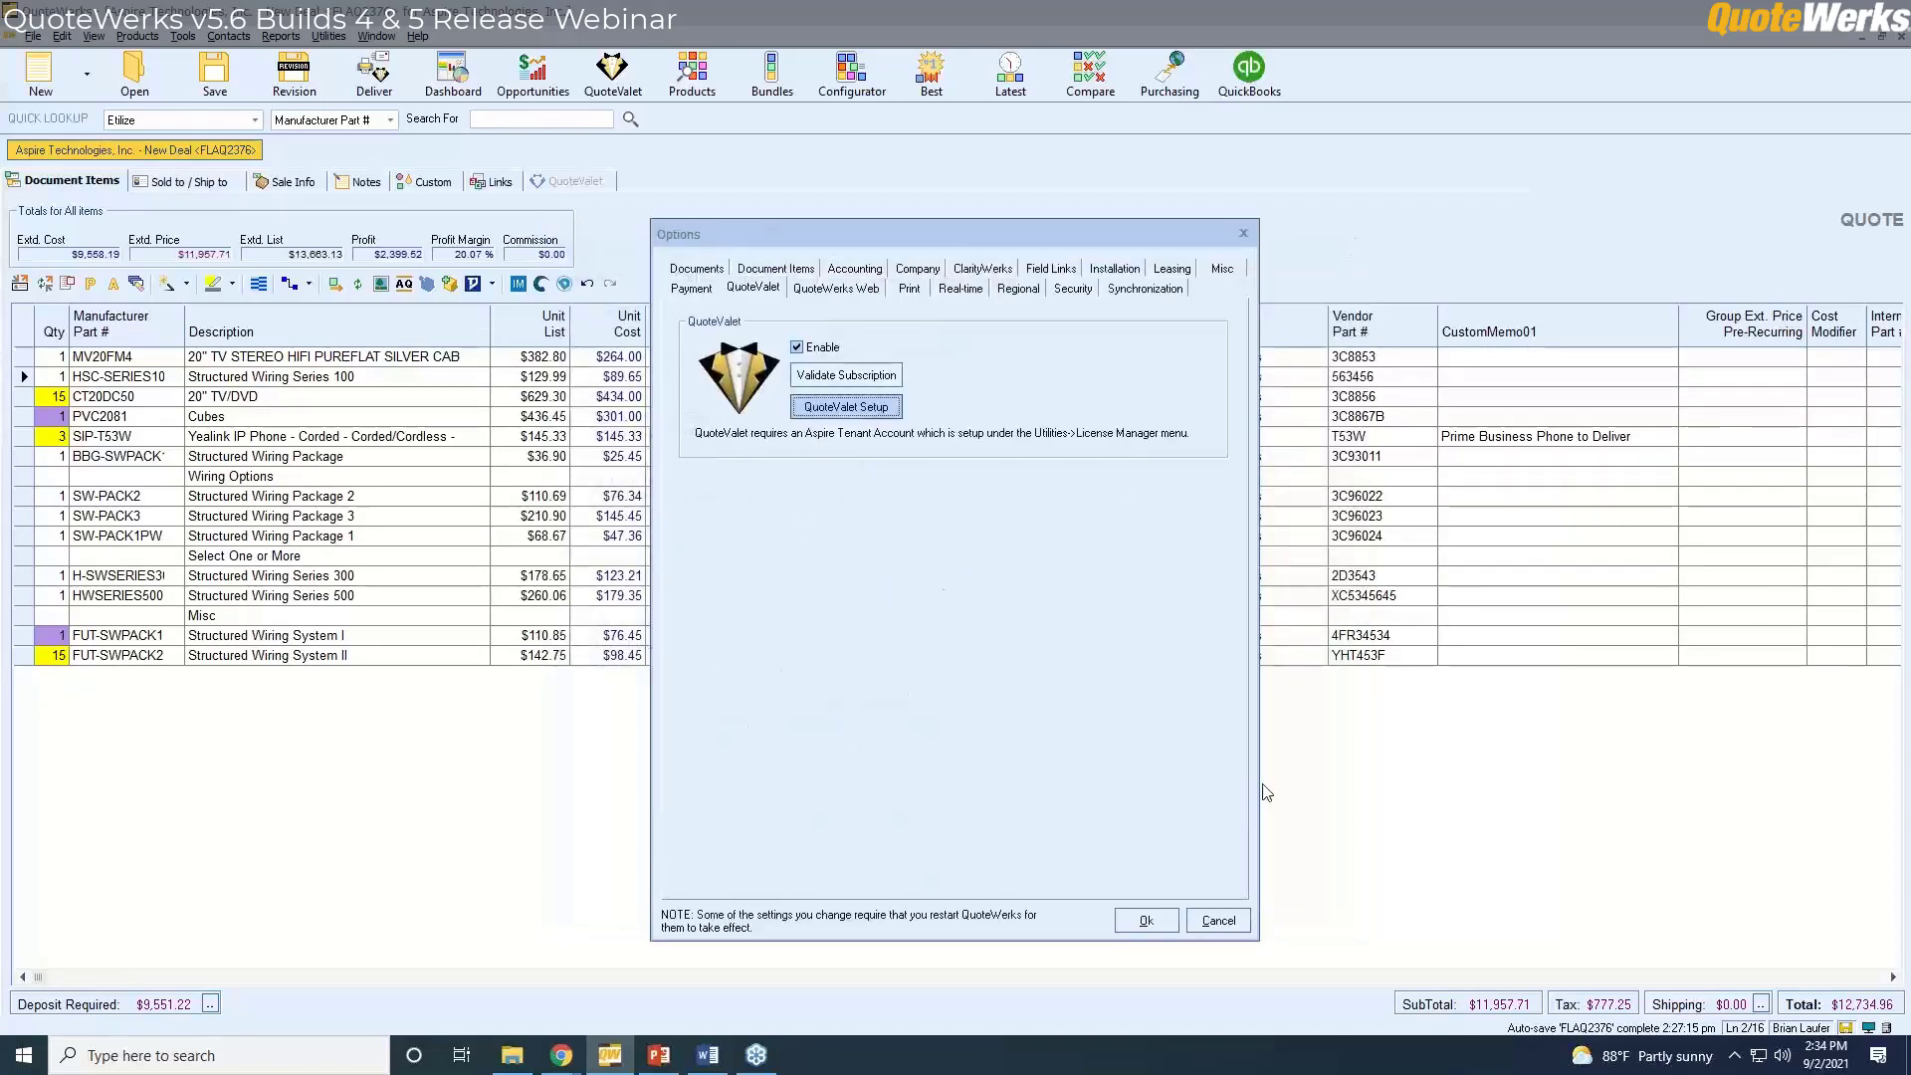
pyautogui.click(1132, 921)
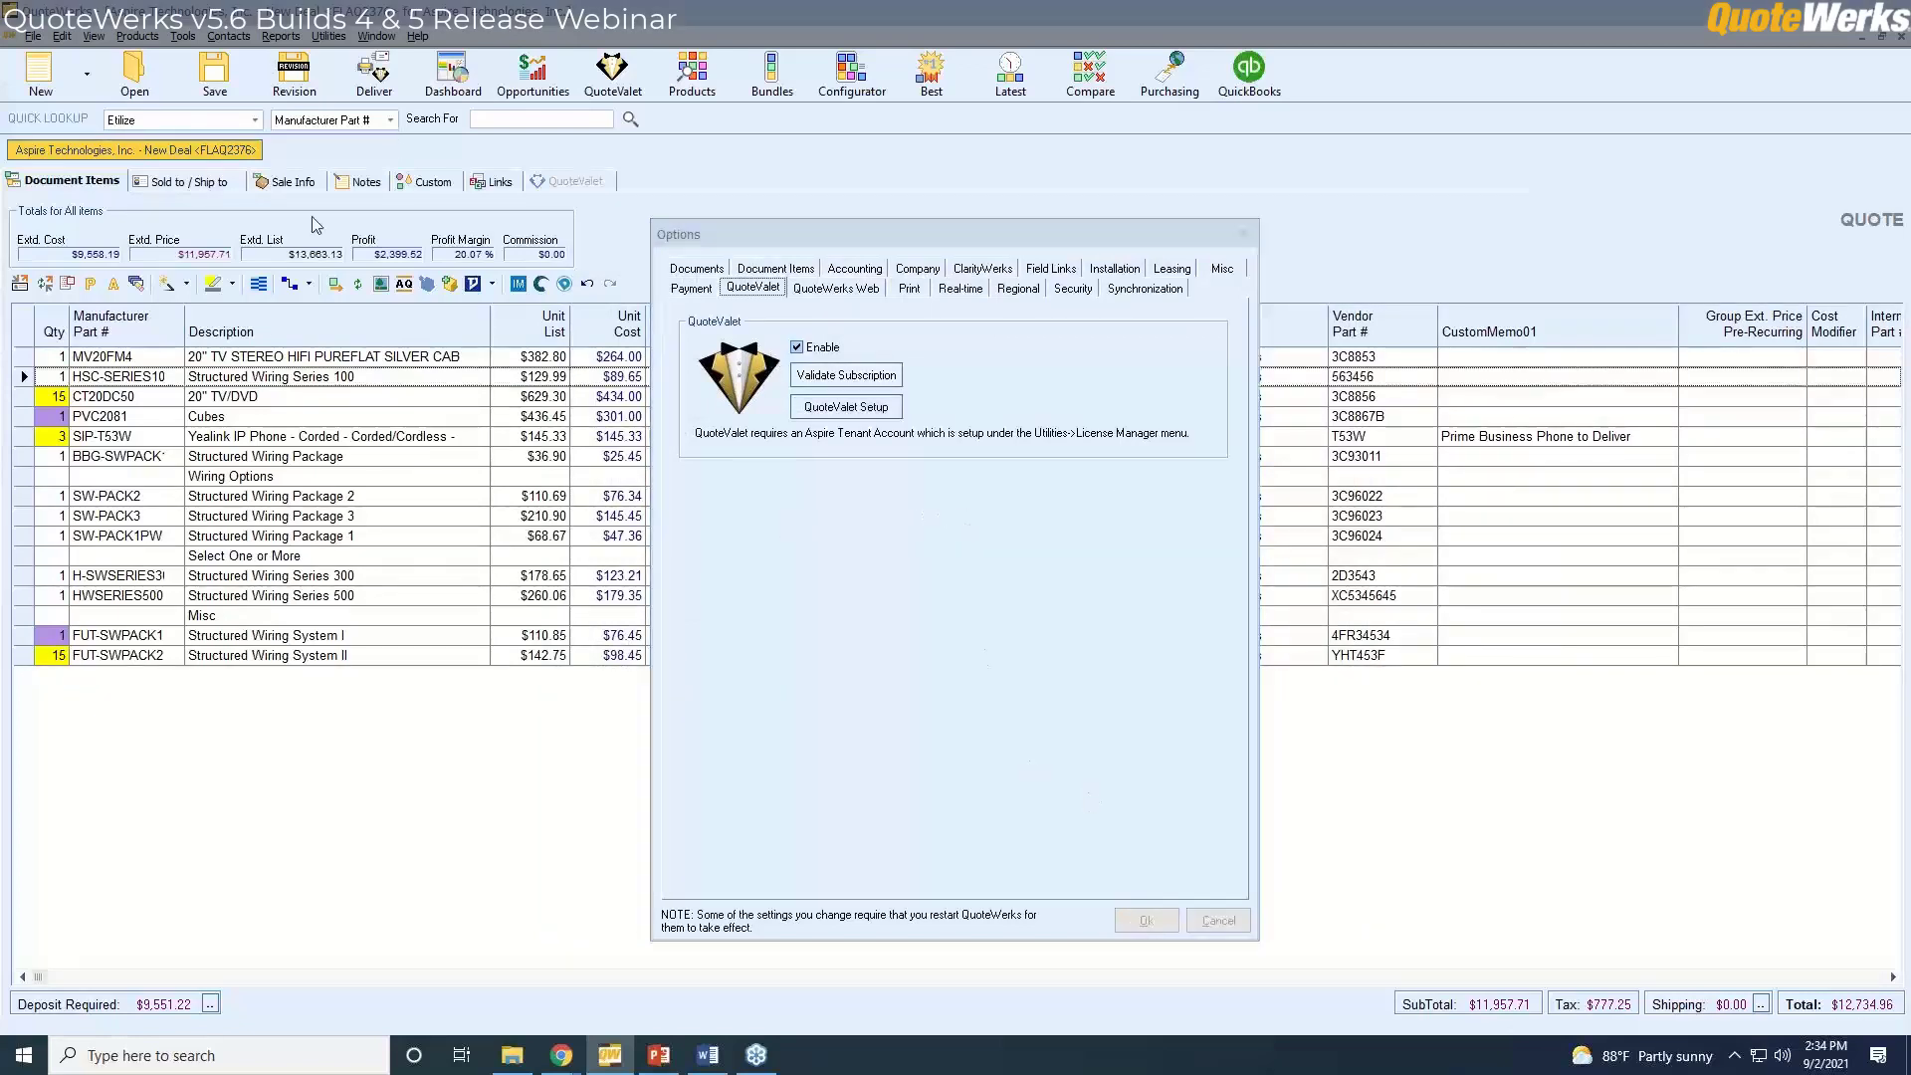
# Save the quote with the HubSpot status set to "I'm Offline".
pyautogui.click(215, 75)
pyautogui.click(1036, 651)
pyautogui.click(1036, 683)
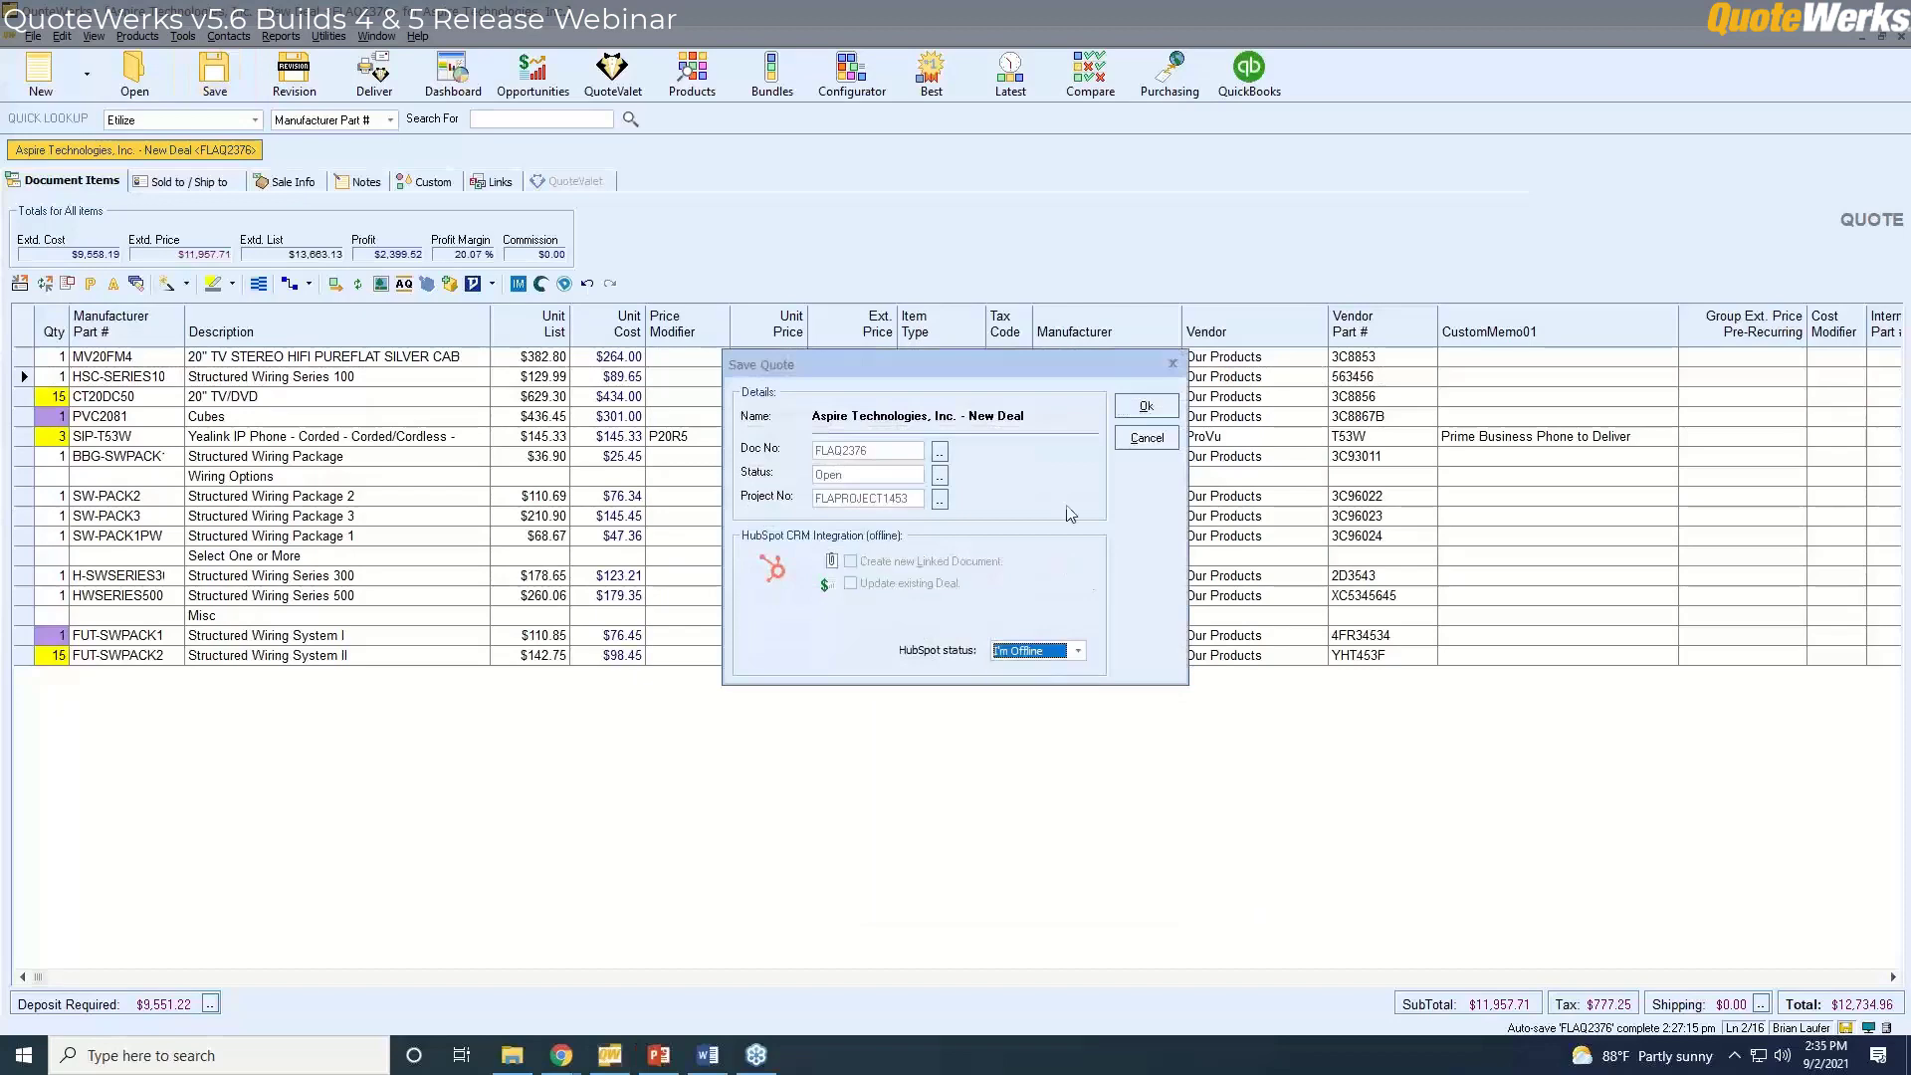
pyautogui.click(1144, 406)
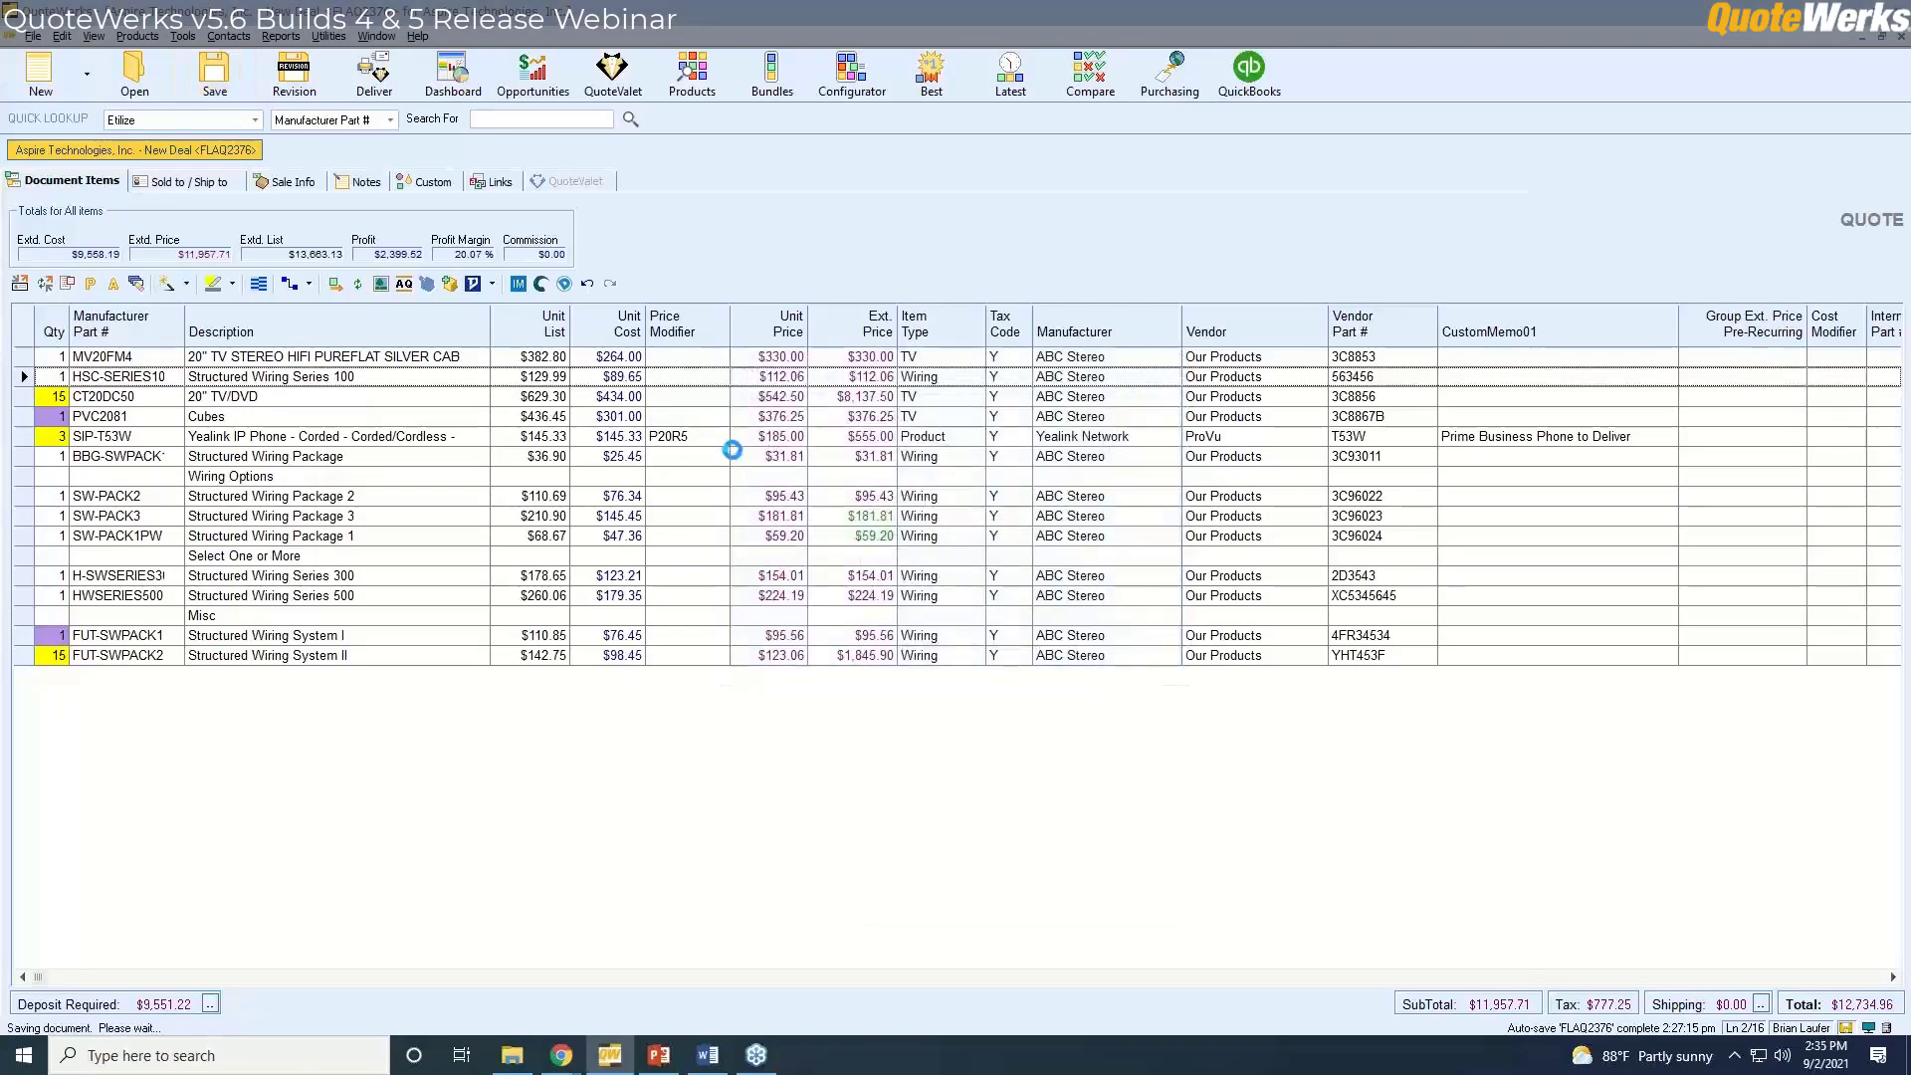
# Upload the quote to QuoteValet using the CustomerFacing template, with automatic preview after upload.
pyautogui.click(374, 74)
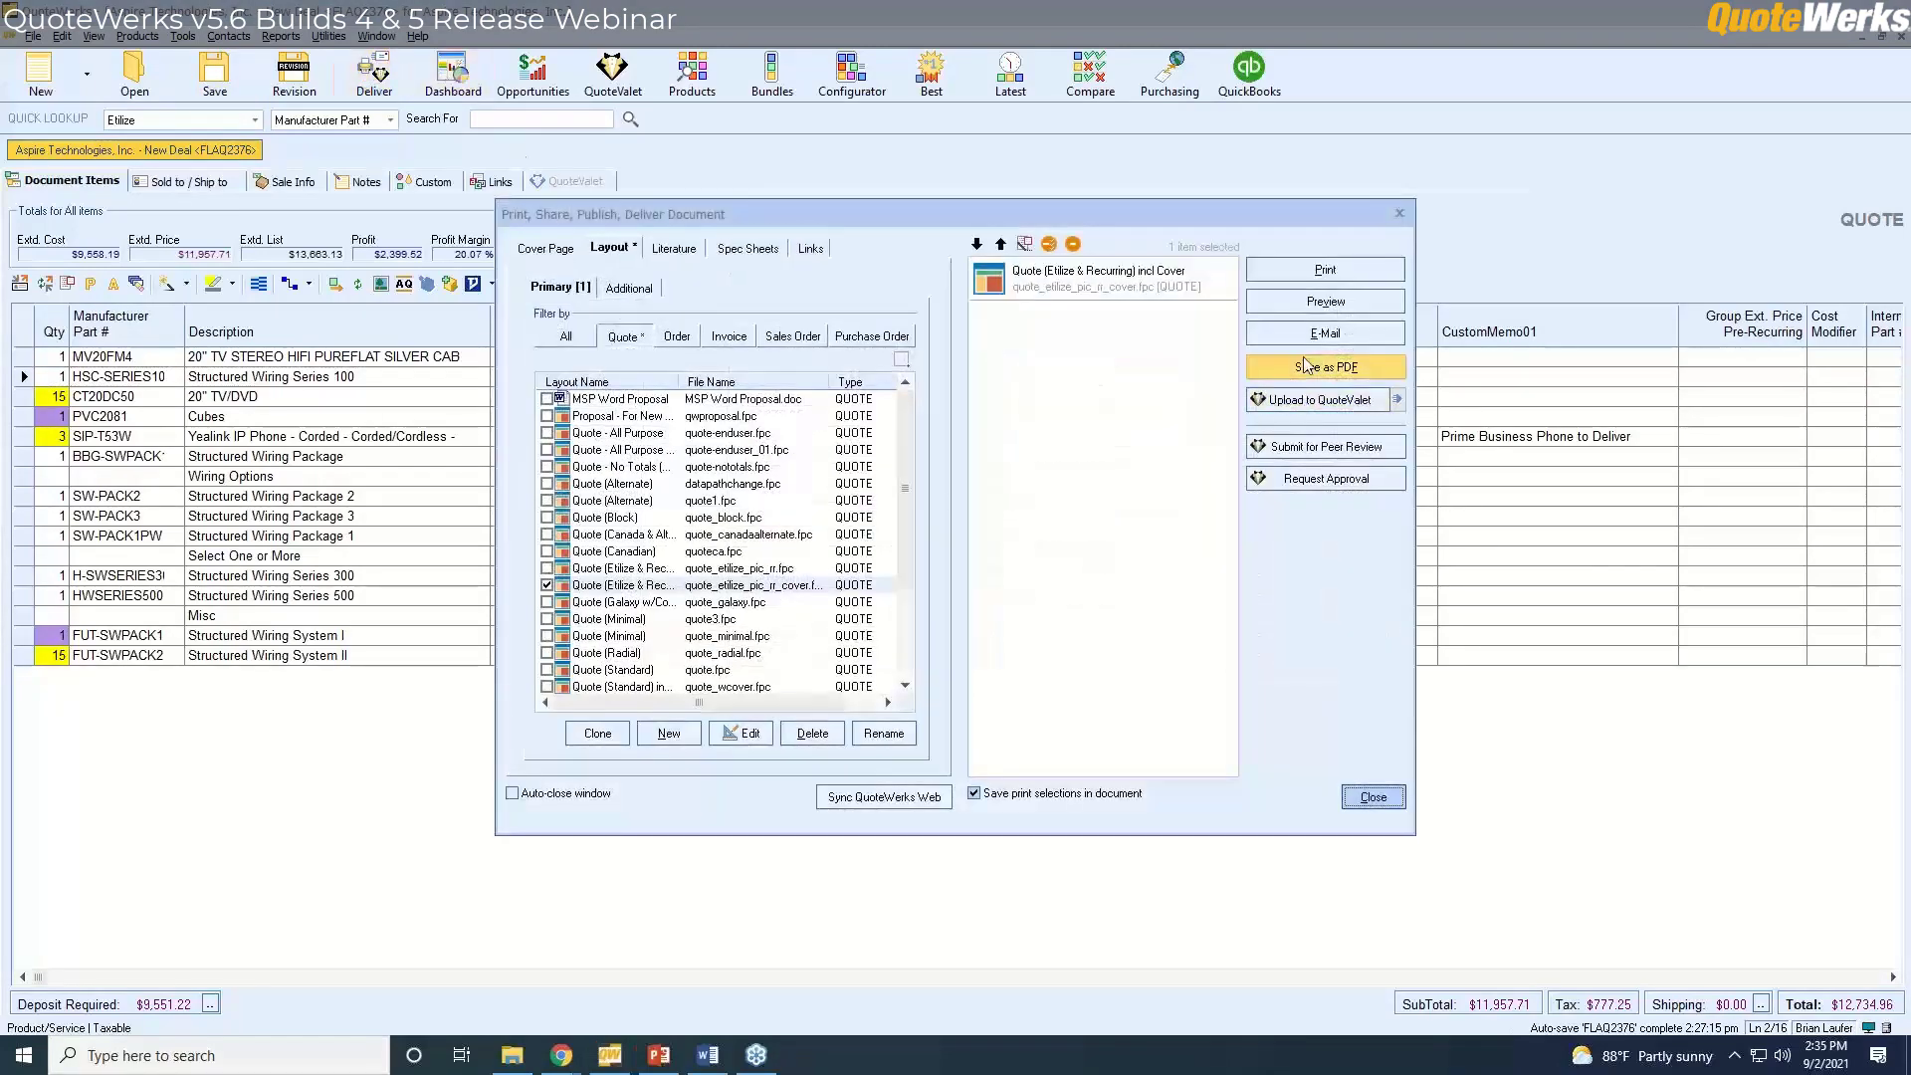
pyautogui.click(1295, 401)
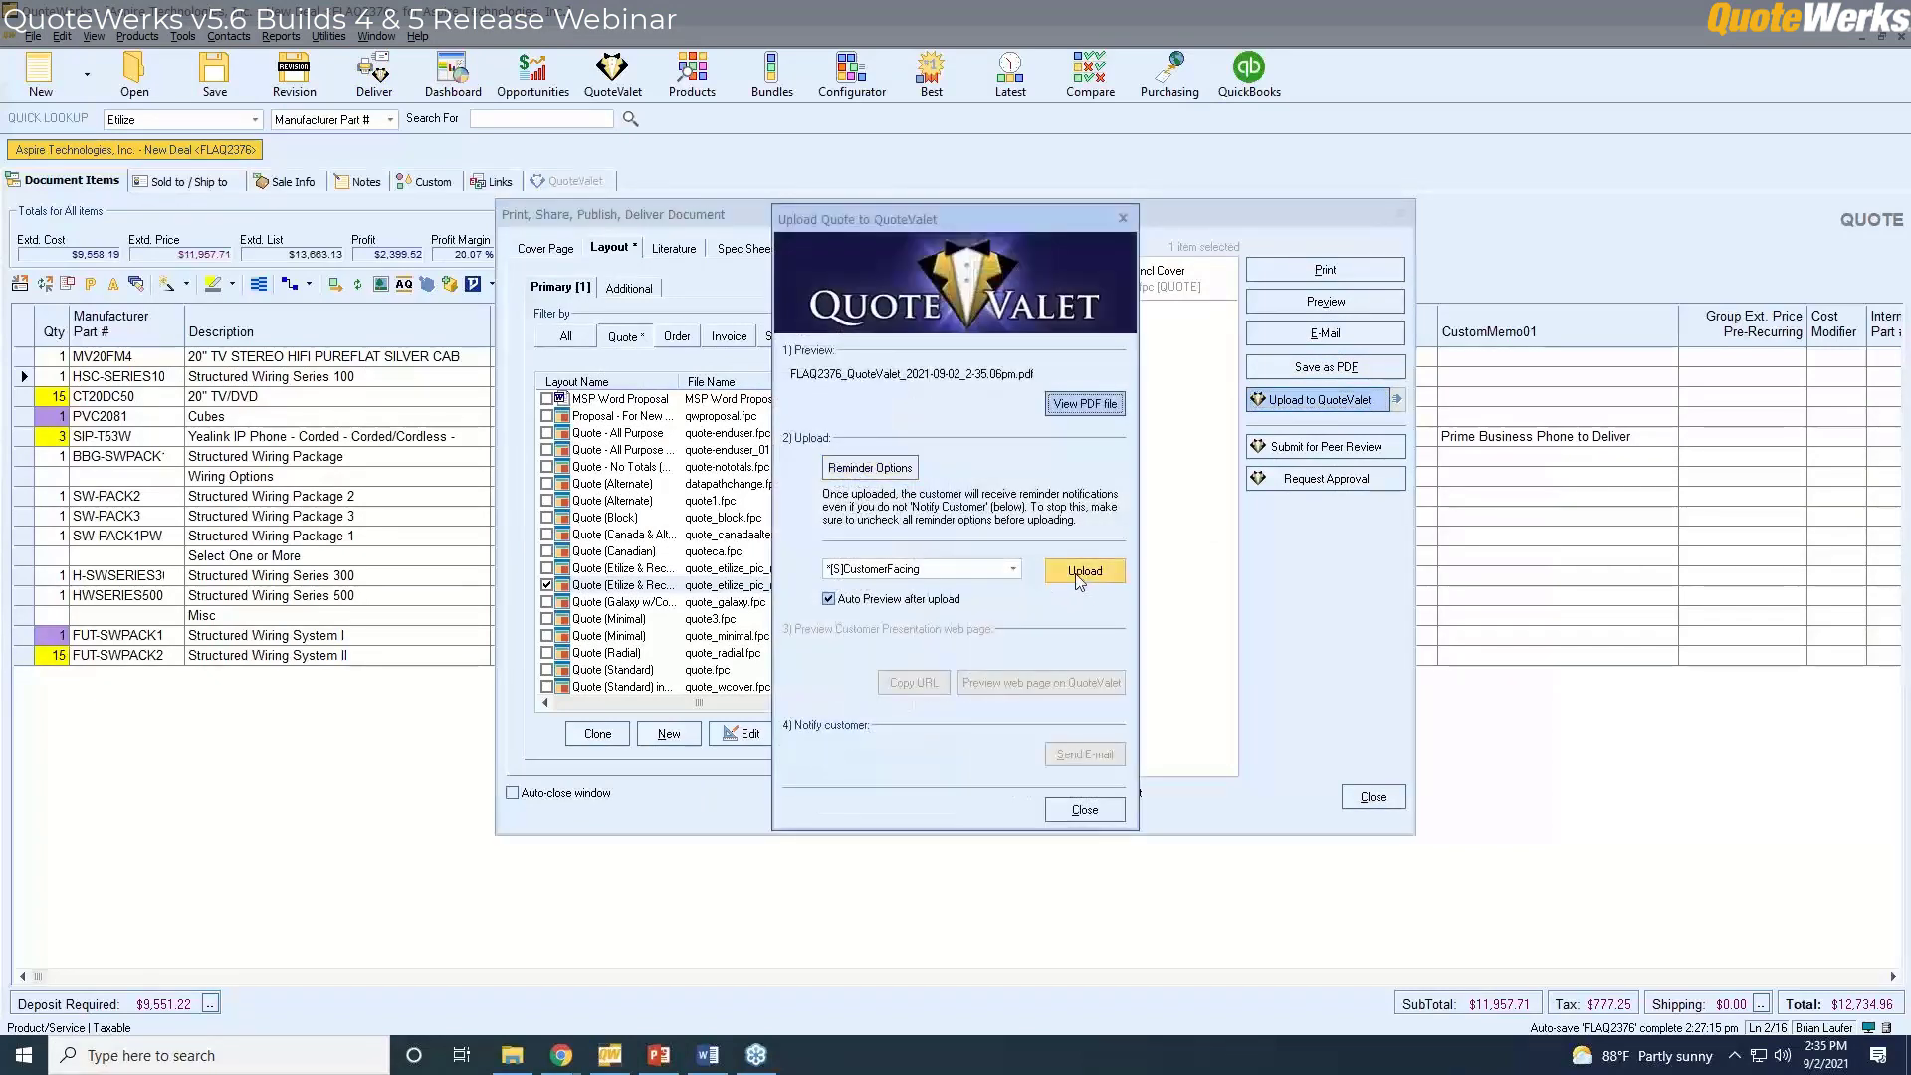
pyautogui.click(1079, 576)
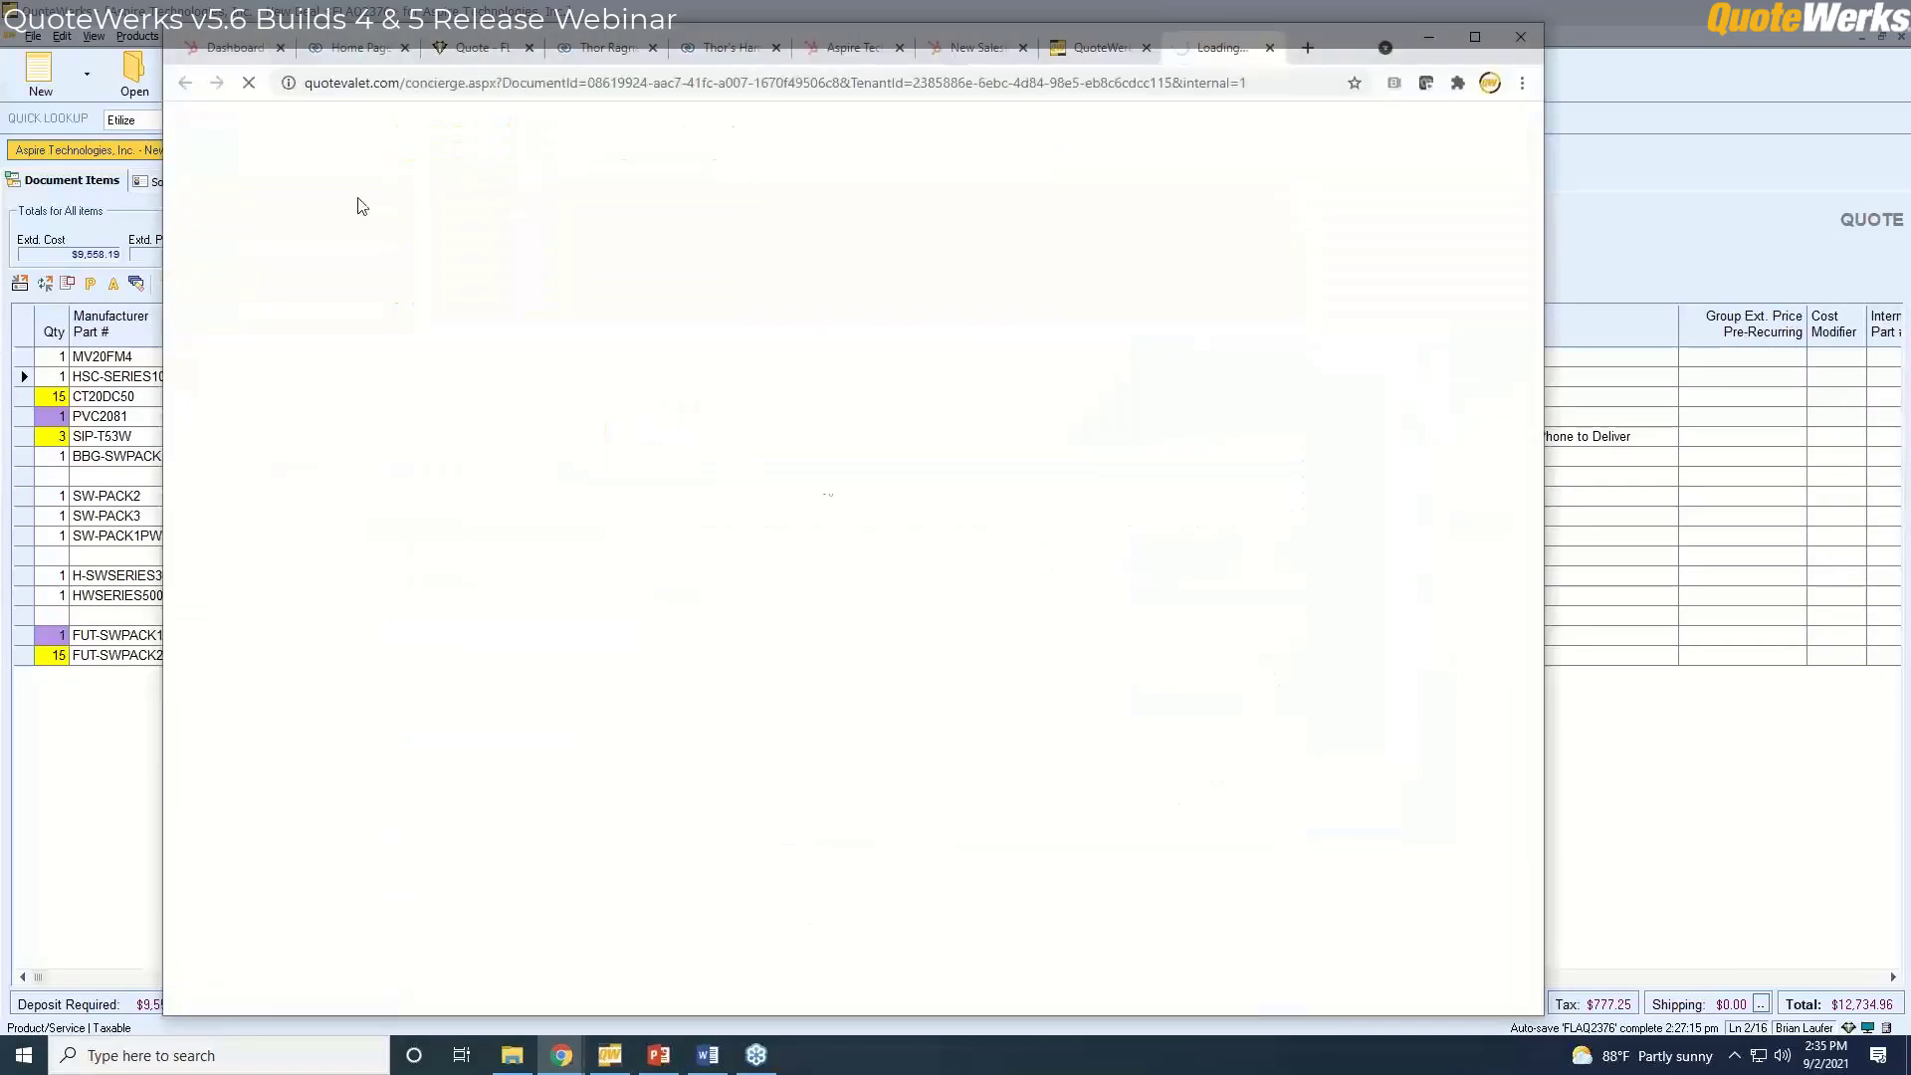
# On the maximized QuoteValet page, choose Structured Wiring Package 3 and deselect Structured Wiring Series 300 and Series 500.
pyautogui.moveTo(1326, 43); pyautogui.dragTo(1910, 30)
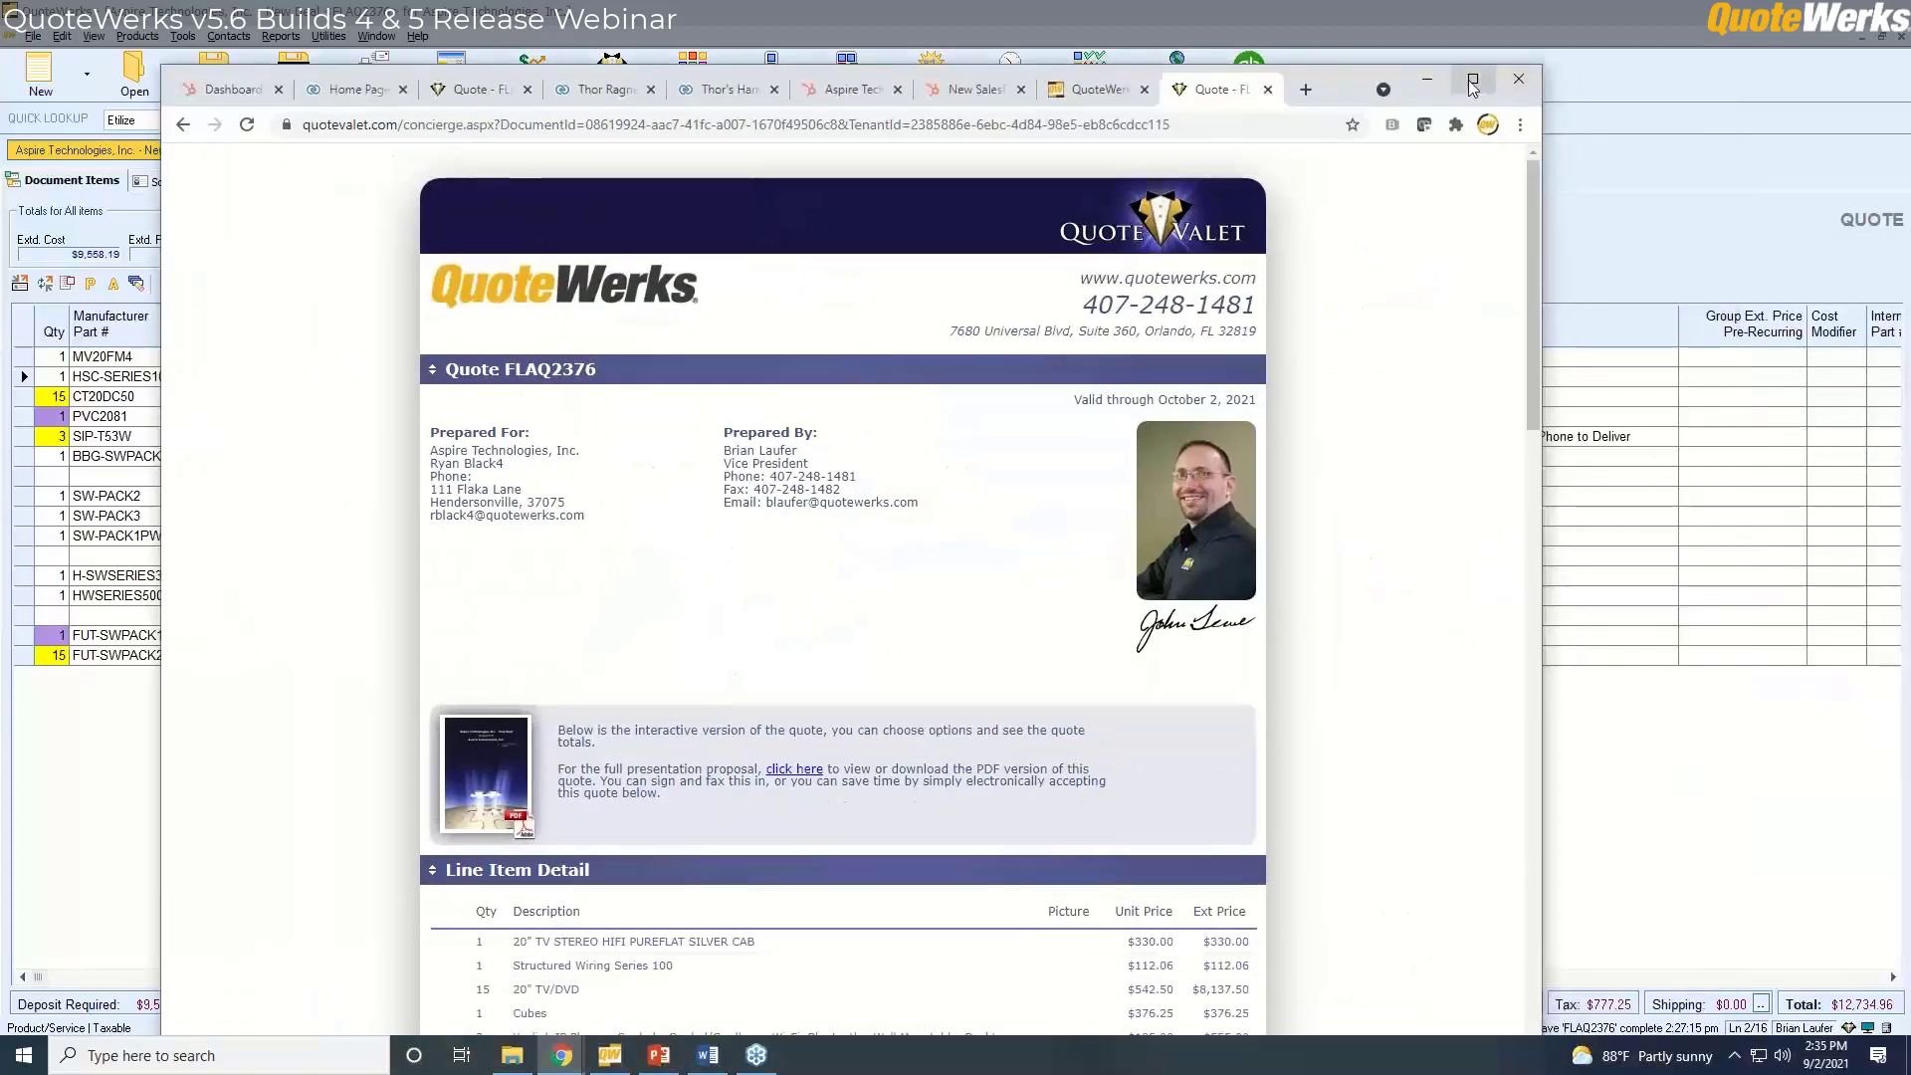
pyautogui.click(1472, 80)
pyautogui.scroll(-5, 1527, 476)
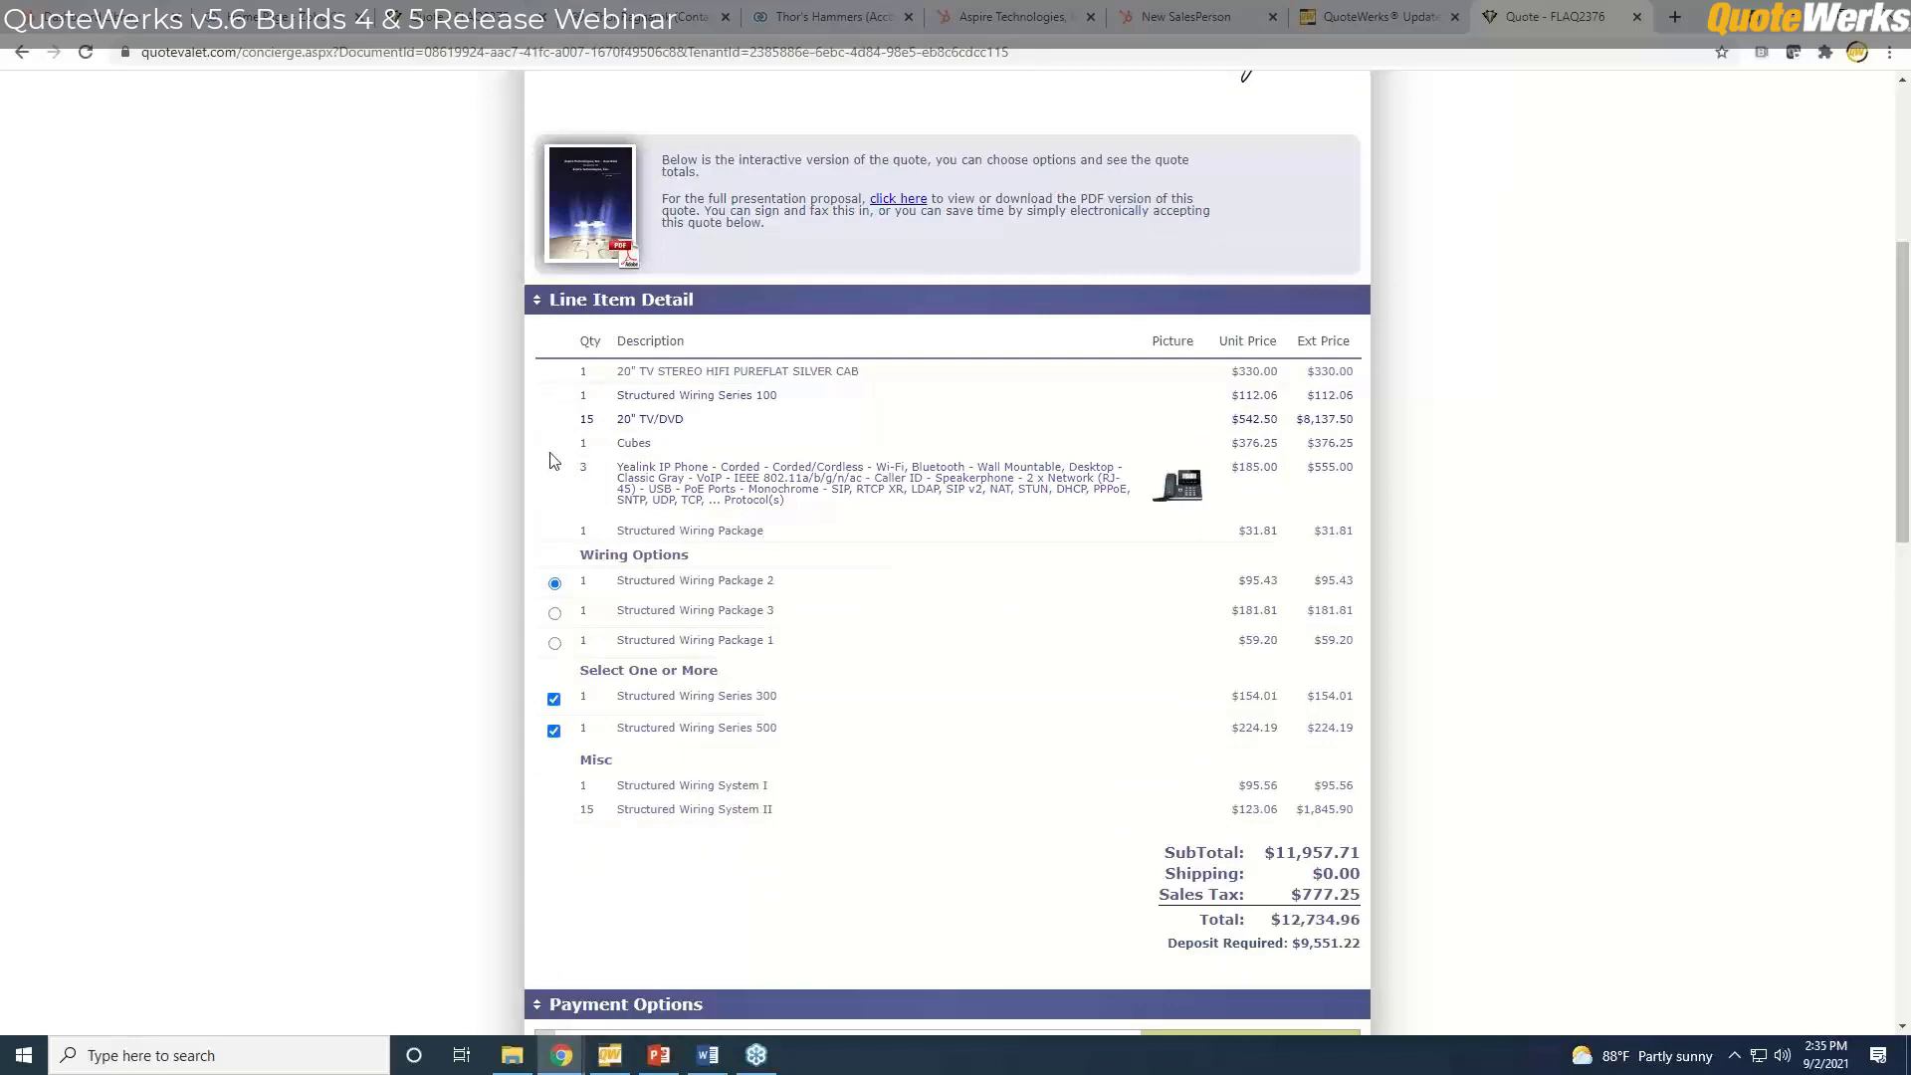
pyautogui.click(555, 613)
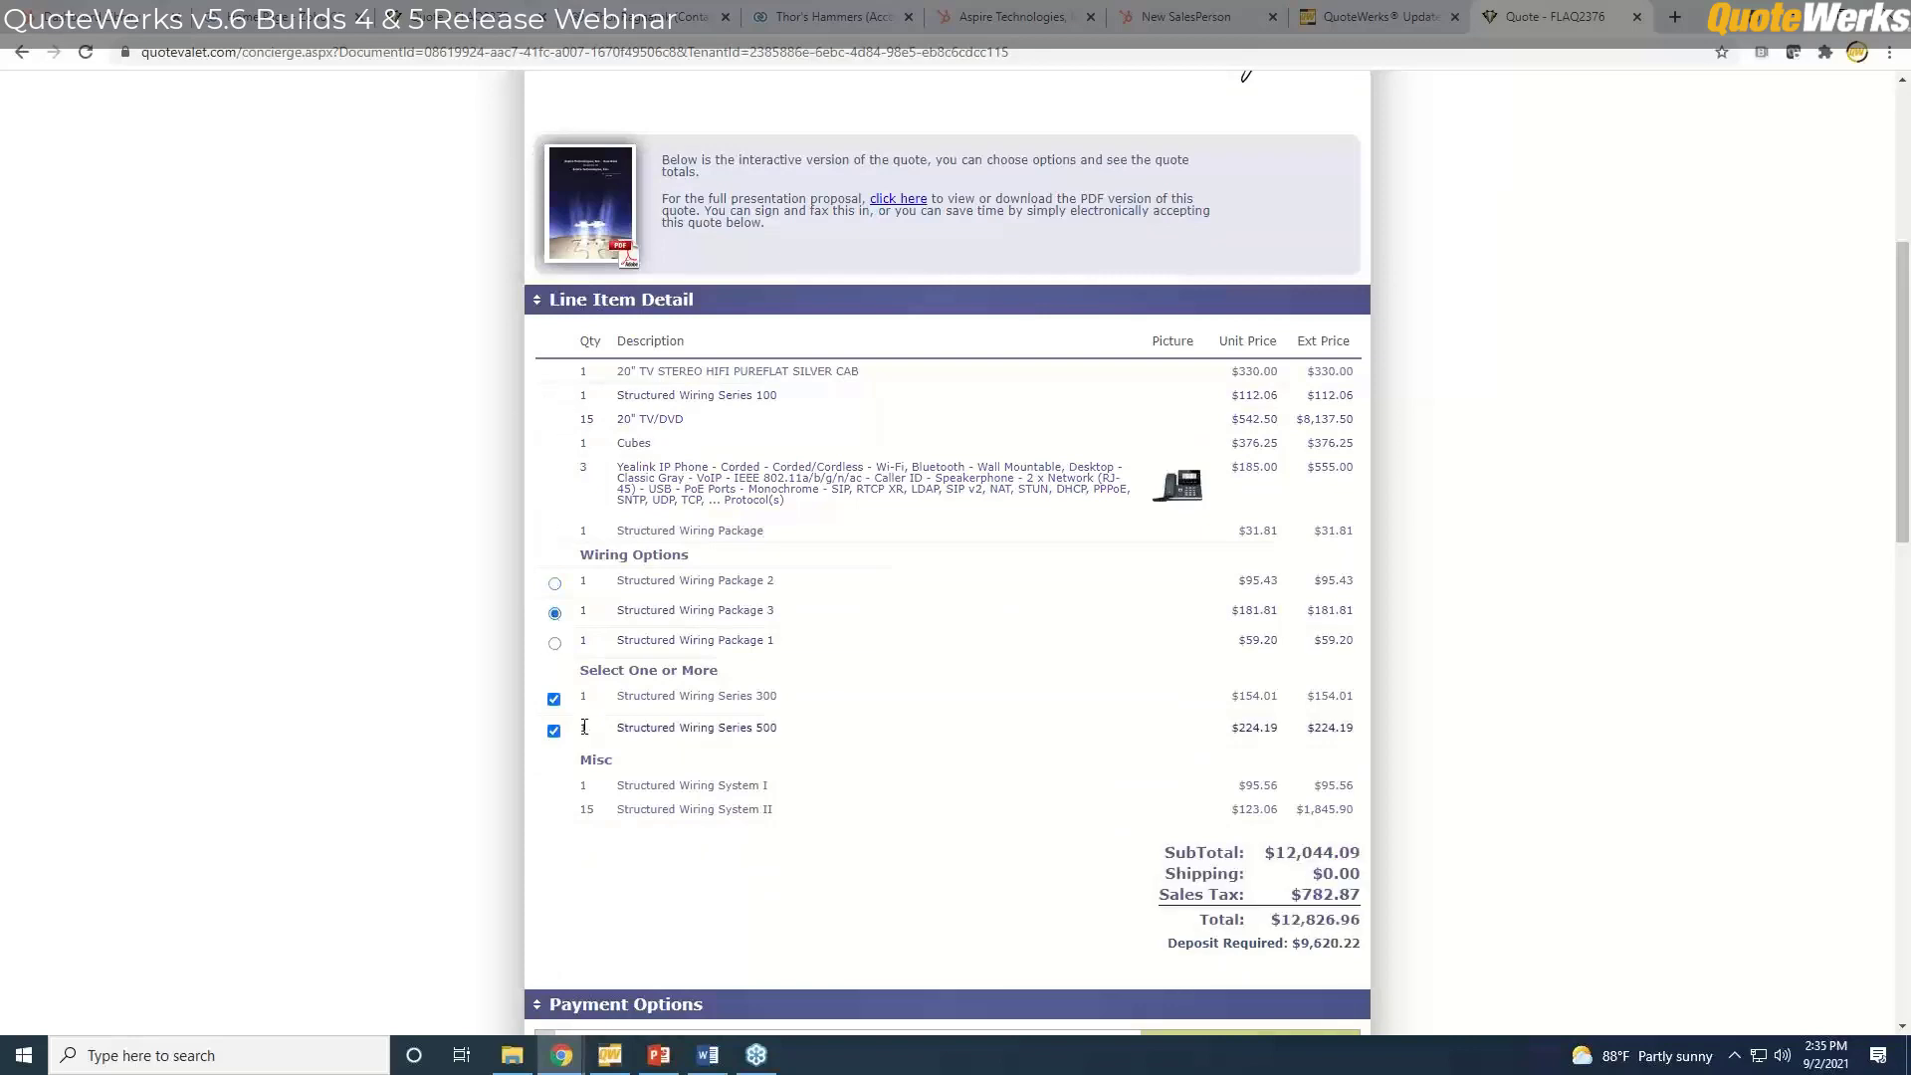
pyautogui.click(554, 730)
pyautogui.click(554, 699)
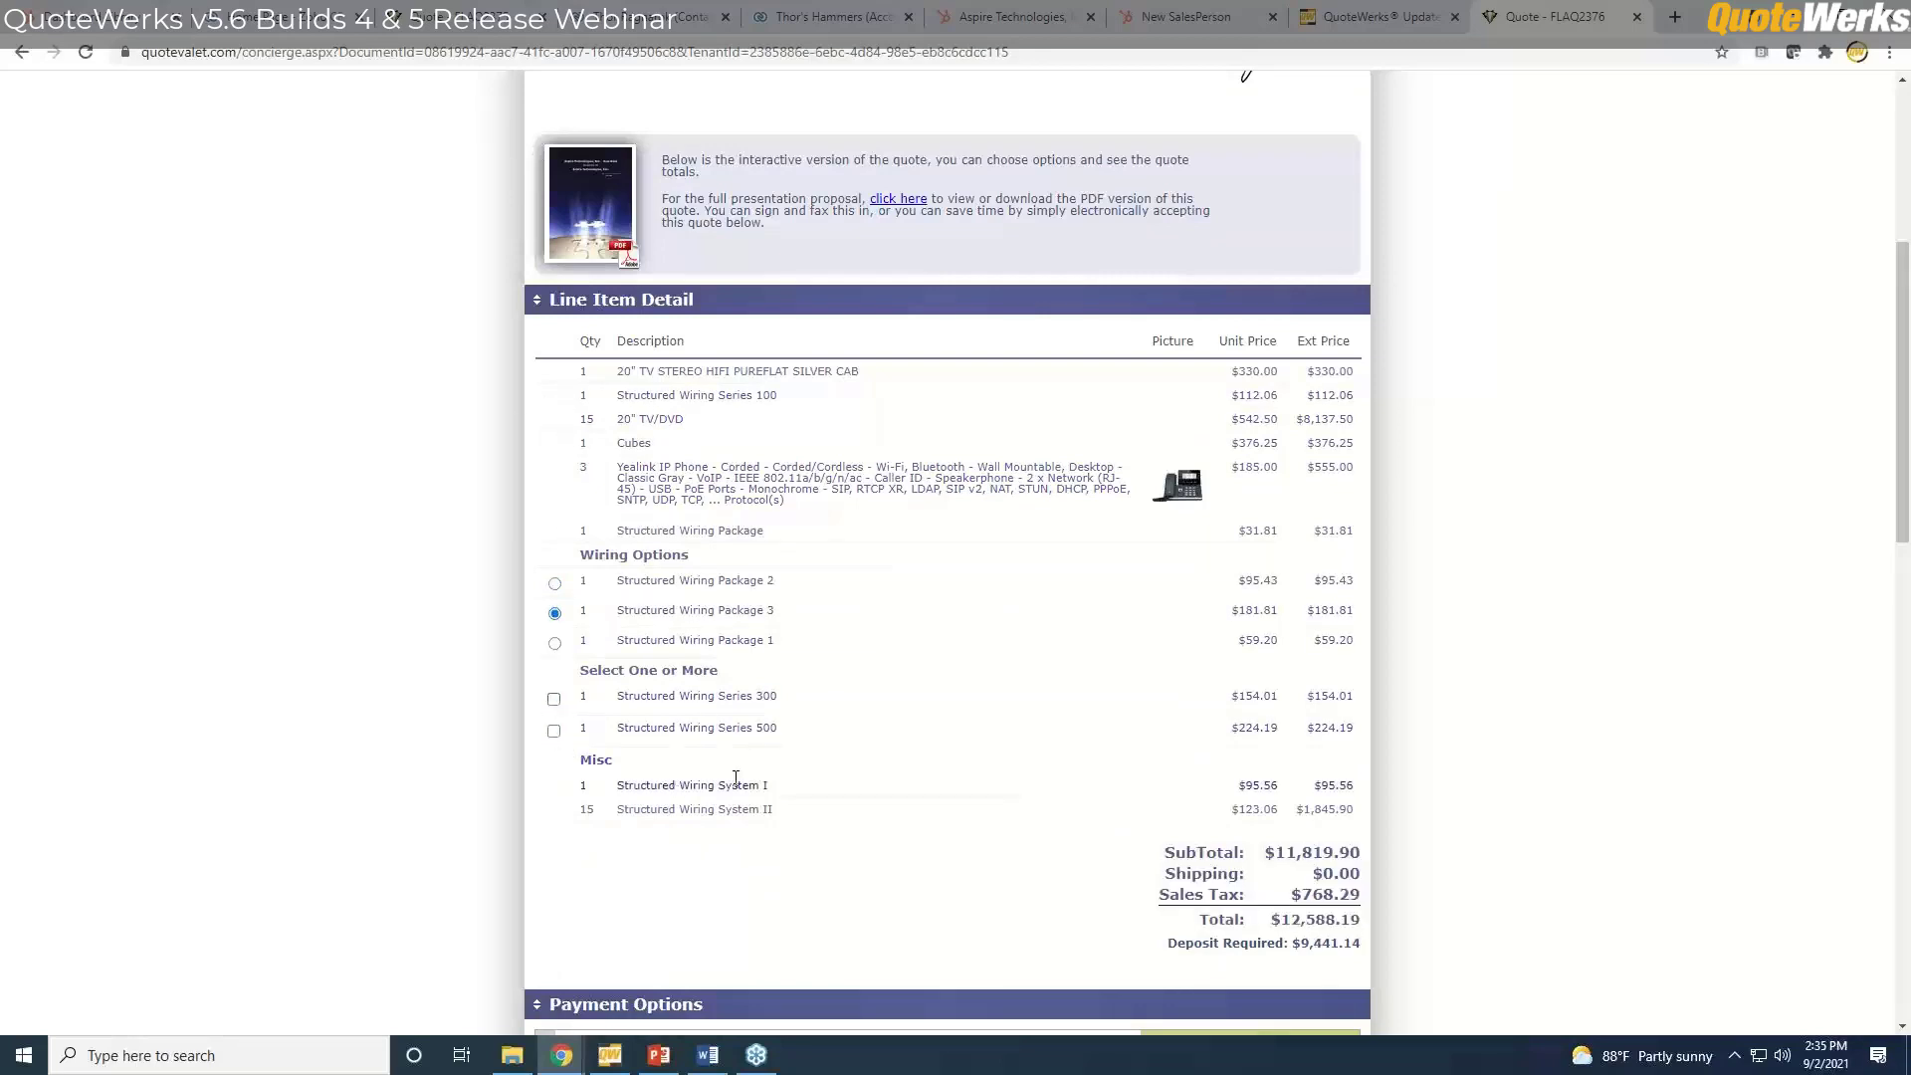
# Choose Structured Wiring Package 2 again and reselect Structured Wiring Series 300 and Series 500.
pyautogui.click(554, 583)
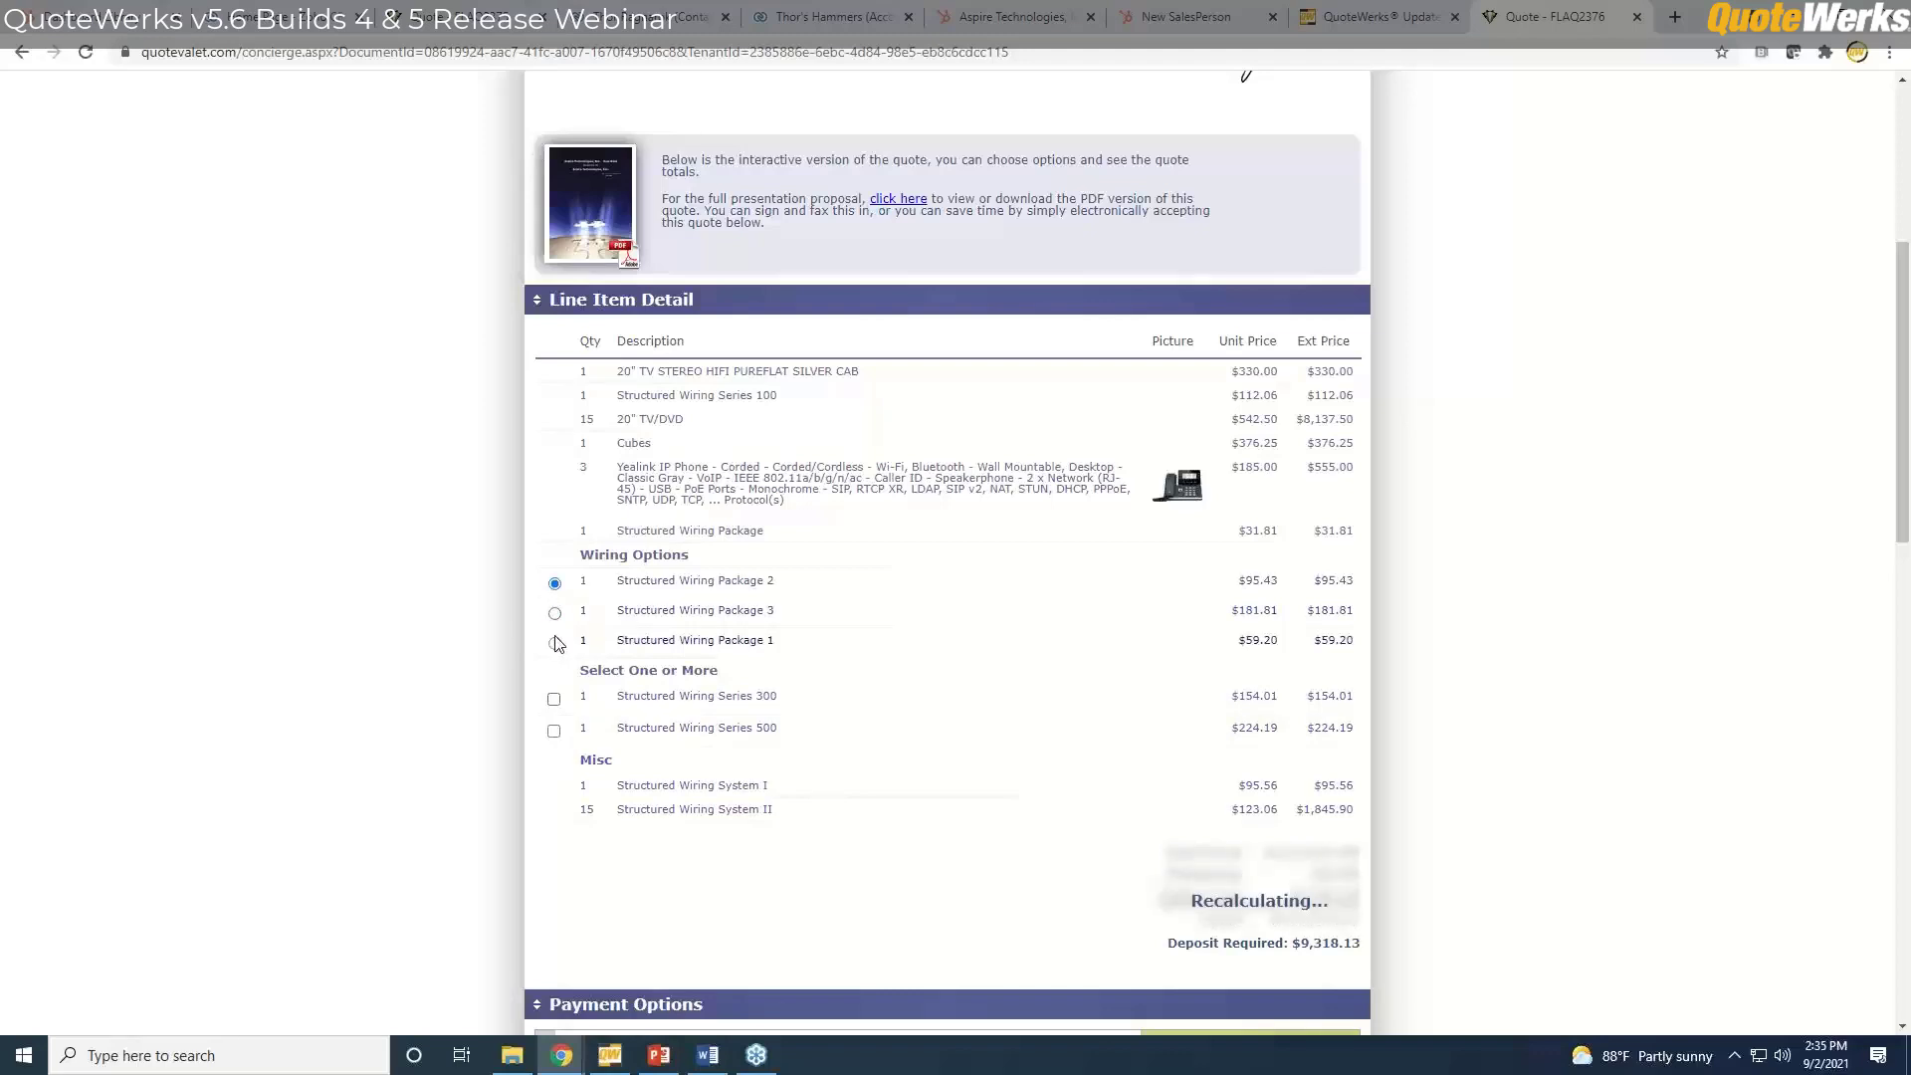
pyautogui.click(555, 700)
pyautogui.click(555, 730)
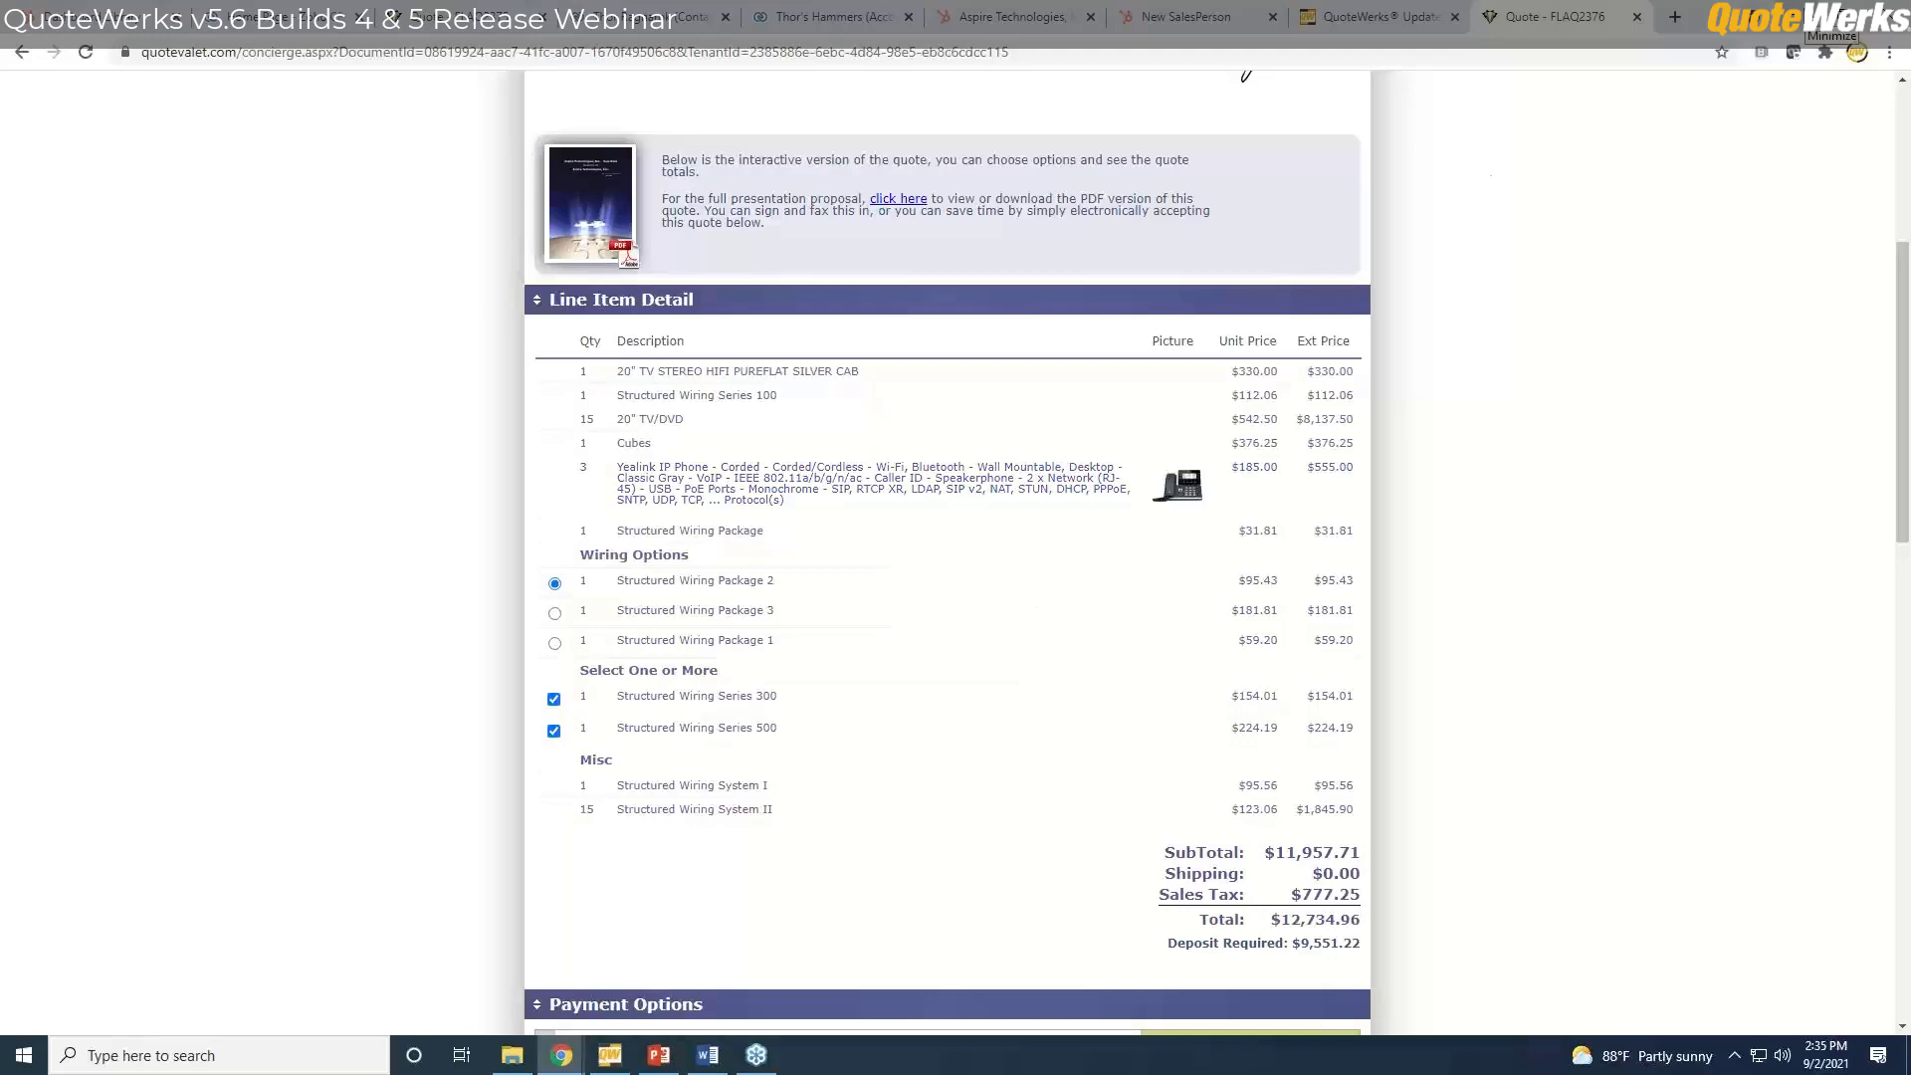
# Return to QuoteWerks and close the QuoteValet upload and document delivery windows.
pyautogui.click(1797, 13)
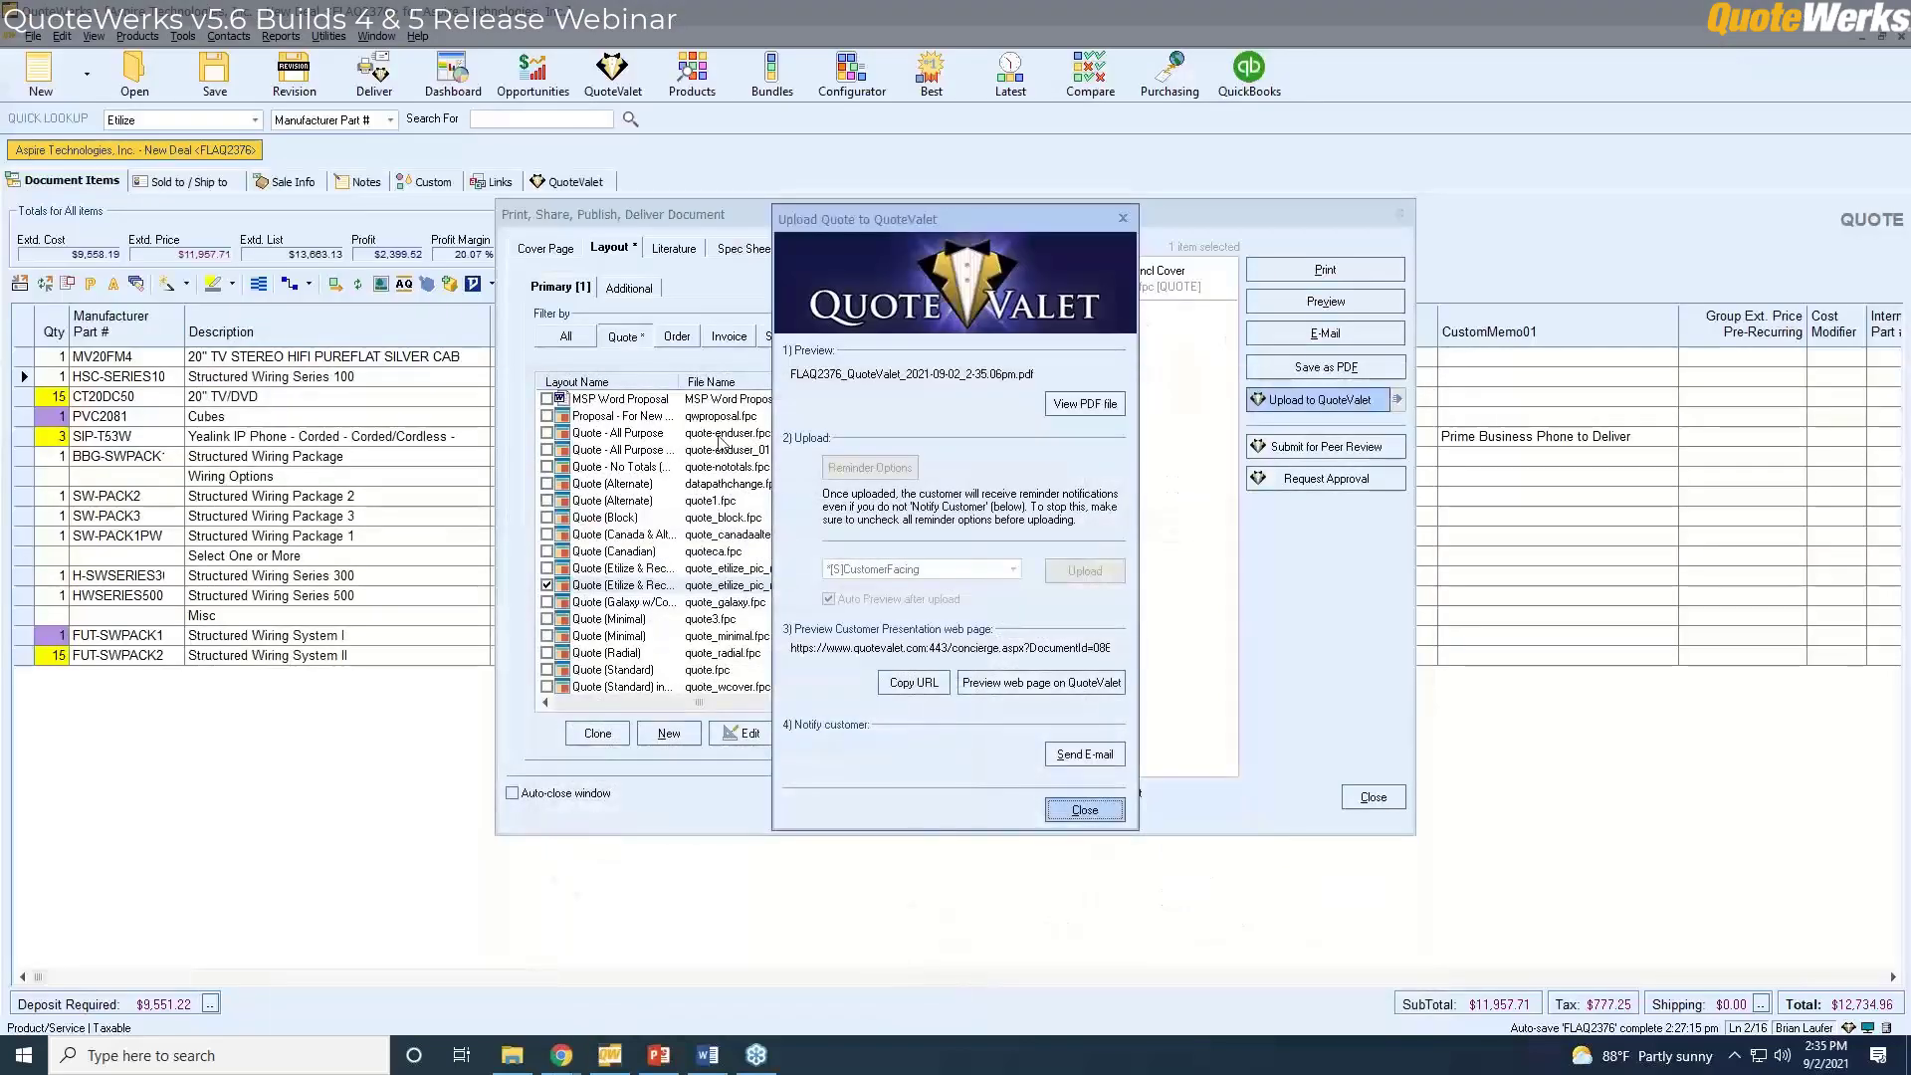
pyautogui.click(1082, 810)
pyautogui.click(1360, 800)
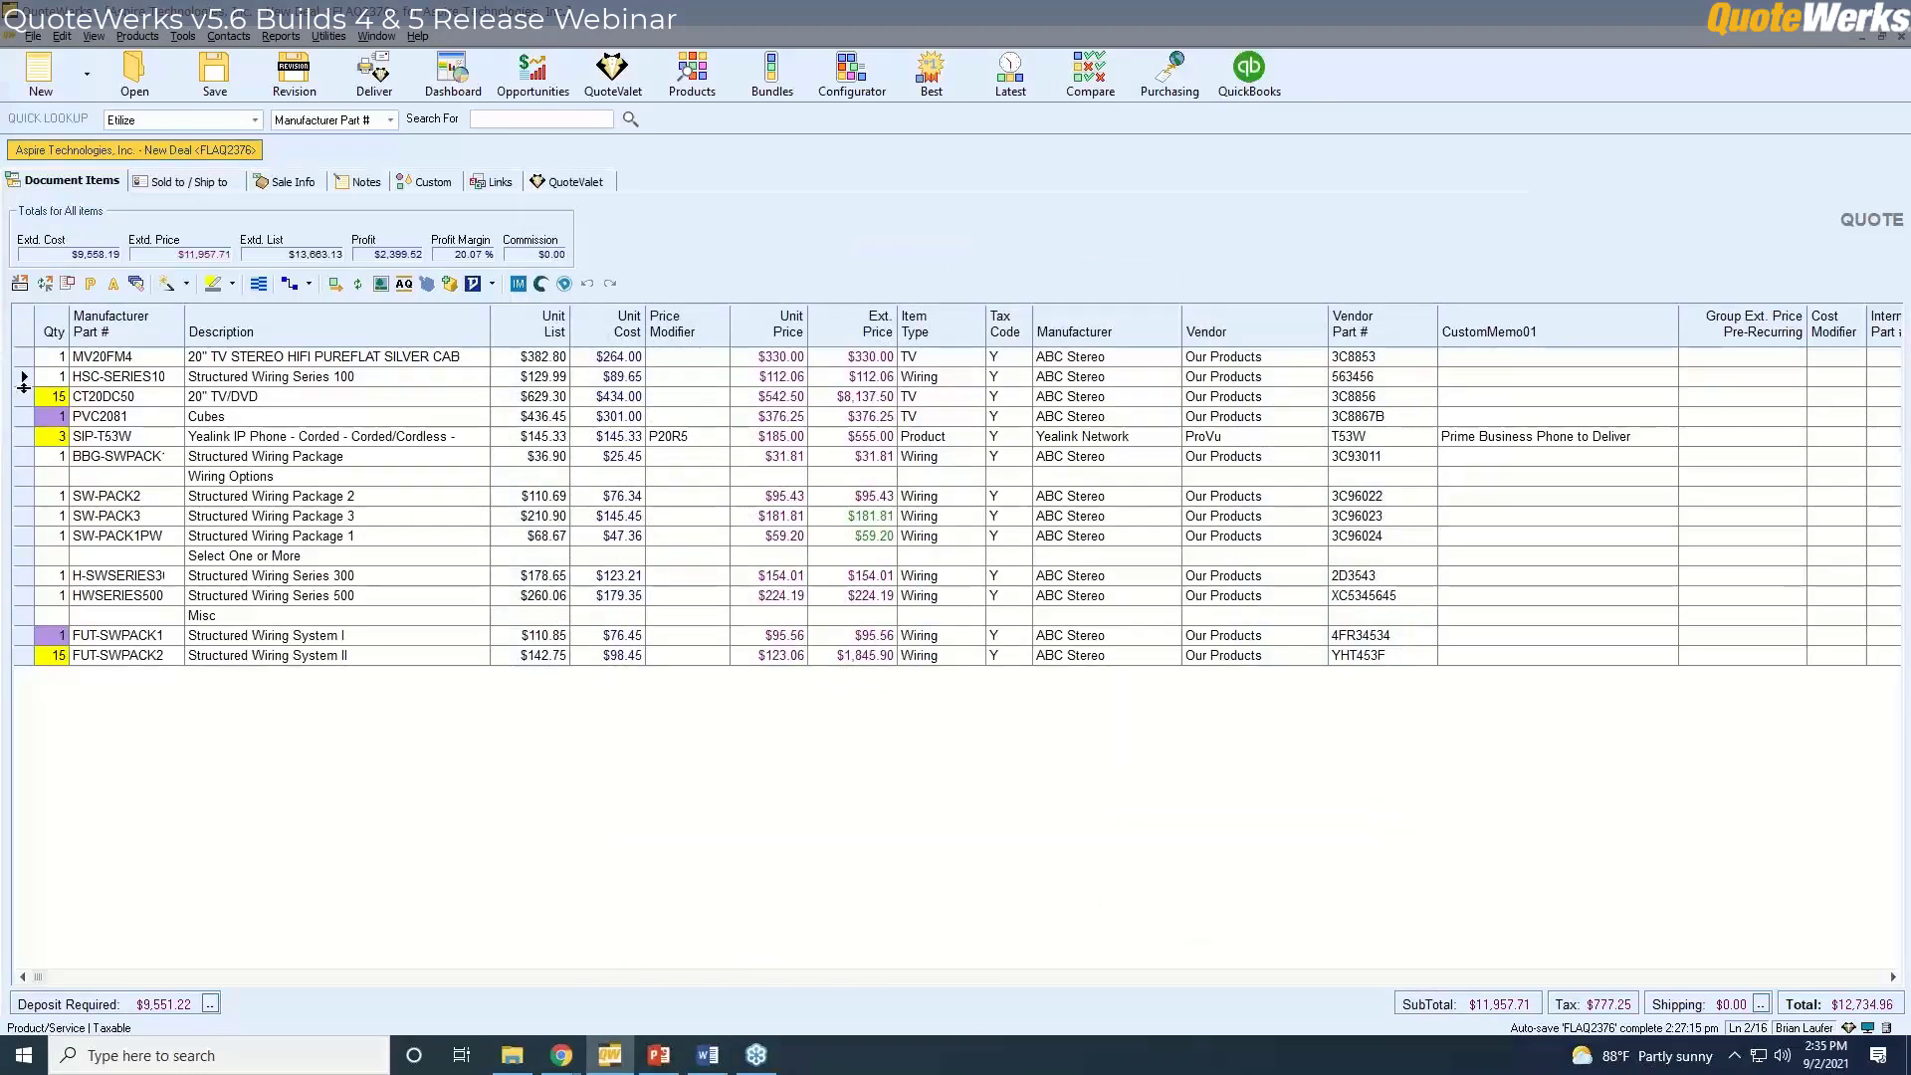
# Allow QuoteValet quantity changes for the Cubes item in its line attributes.
pyautogui.doubleClick(22, 416)
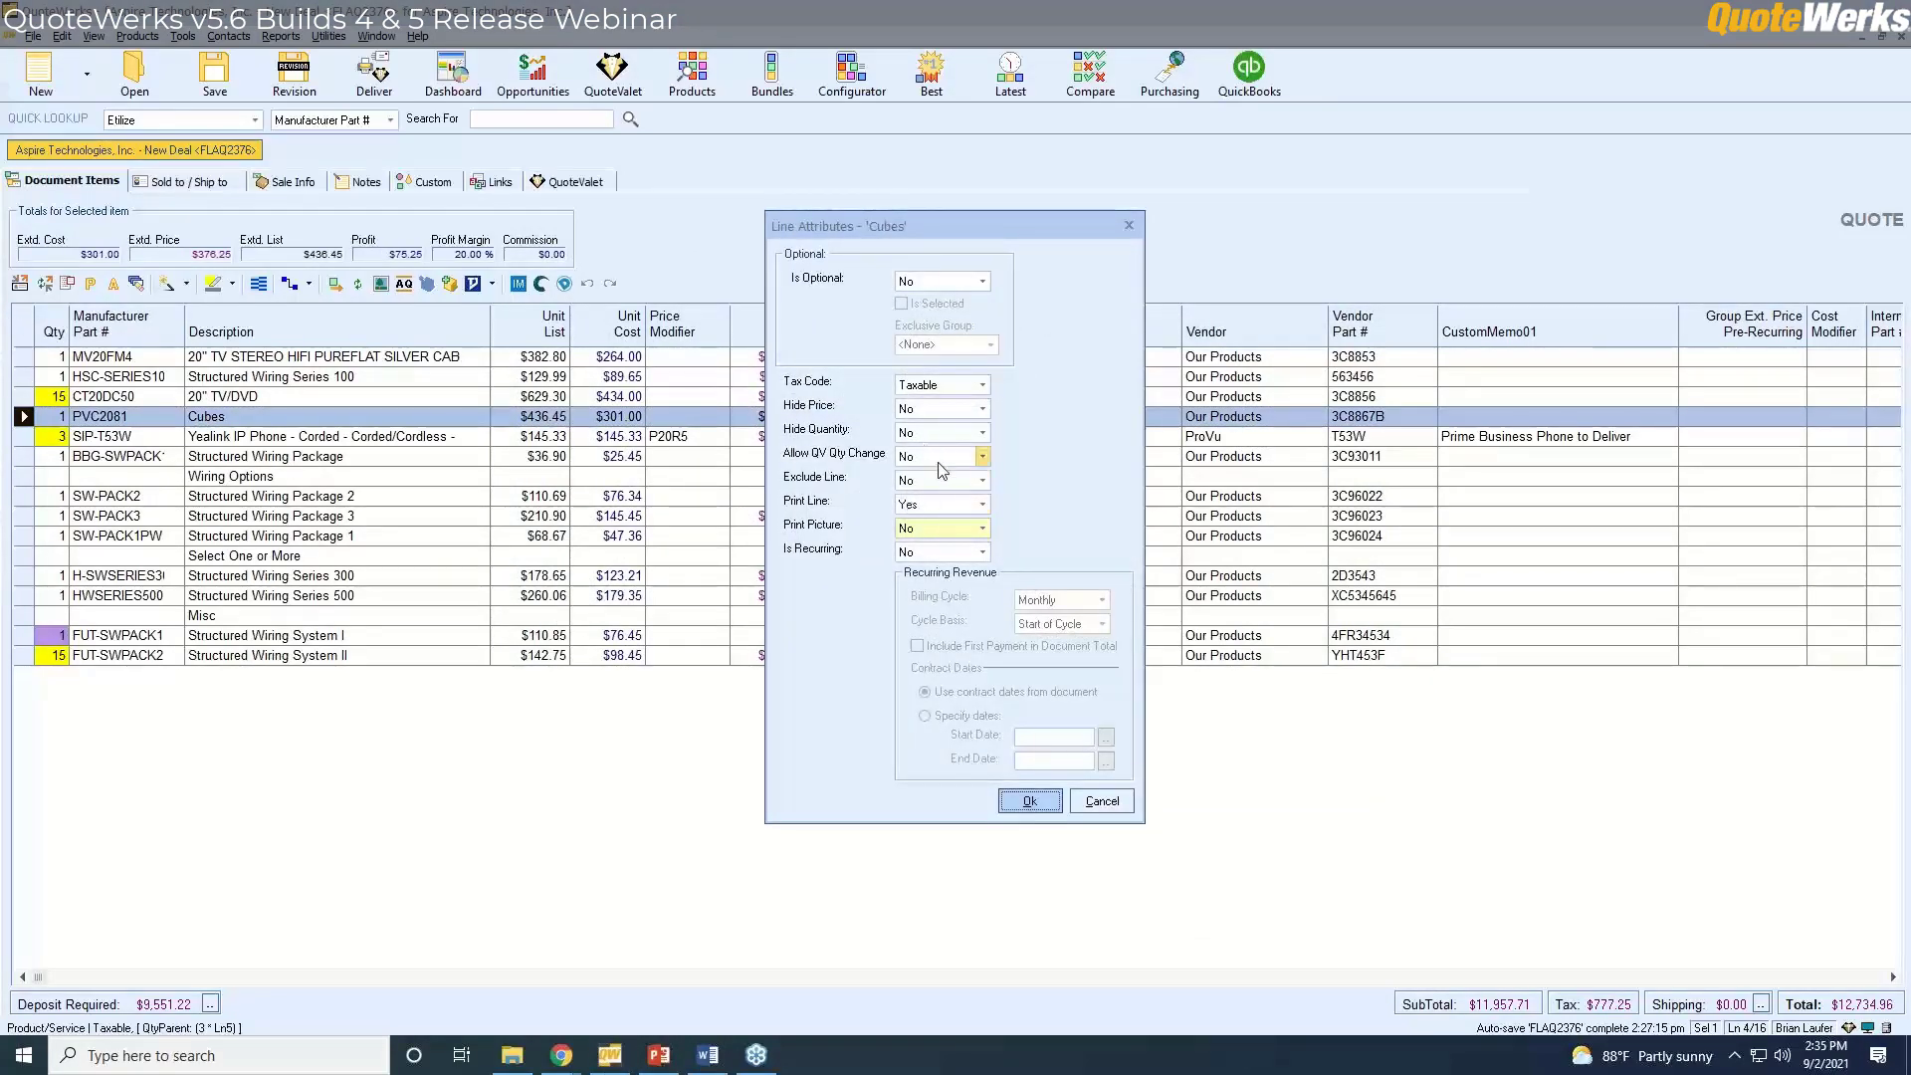
pyautogui.click(982, 456)
pyautogui.click(930, 497)
pyautogui.click(1031, 801)
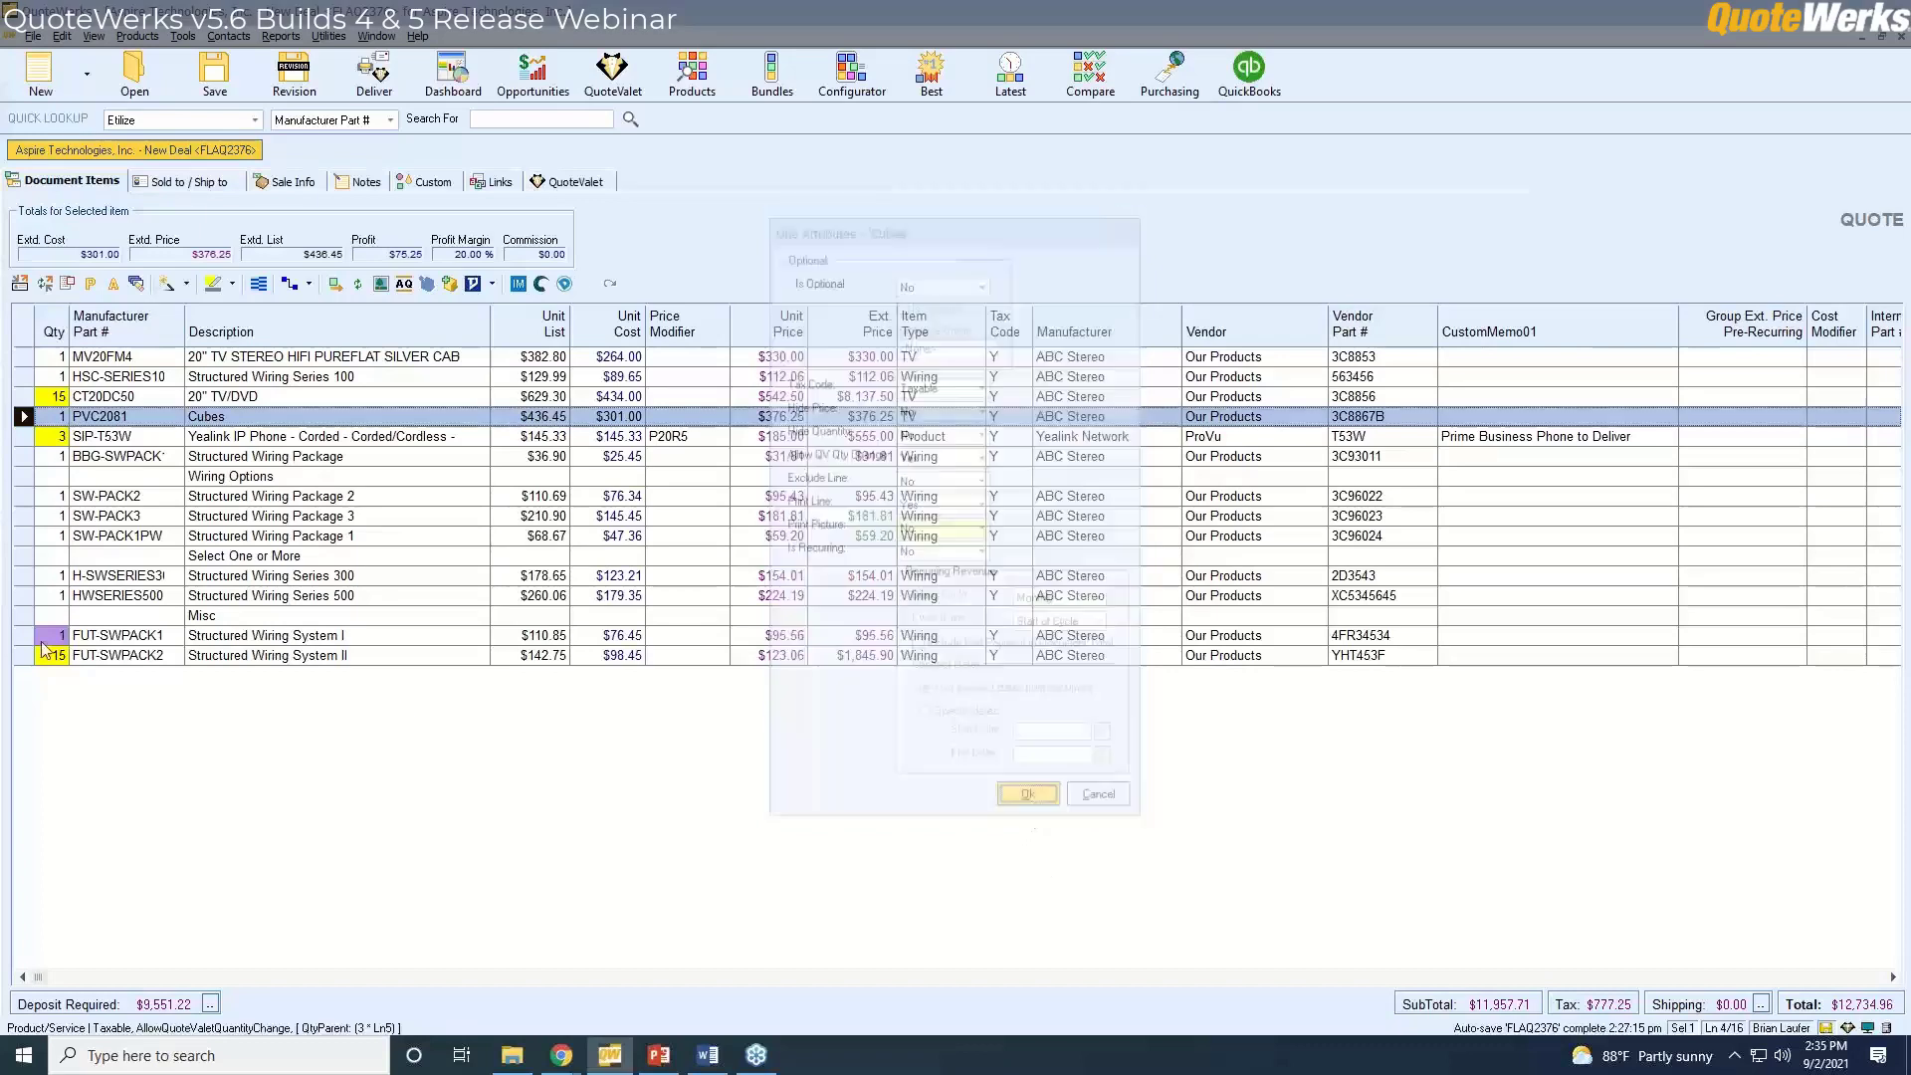
# Allow QuoteValet quantity changes for the Structured Wiring System I item in its line attributes.
pyautogui.click(298, 635)
pyautogui.doubleClick(21, 635)
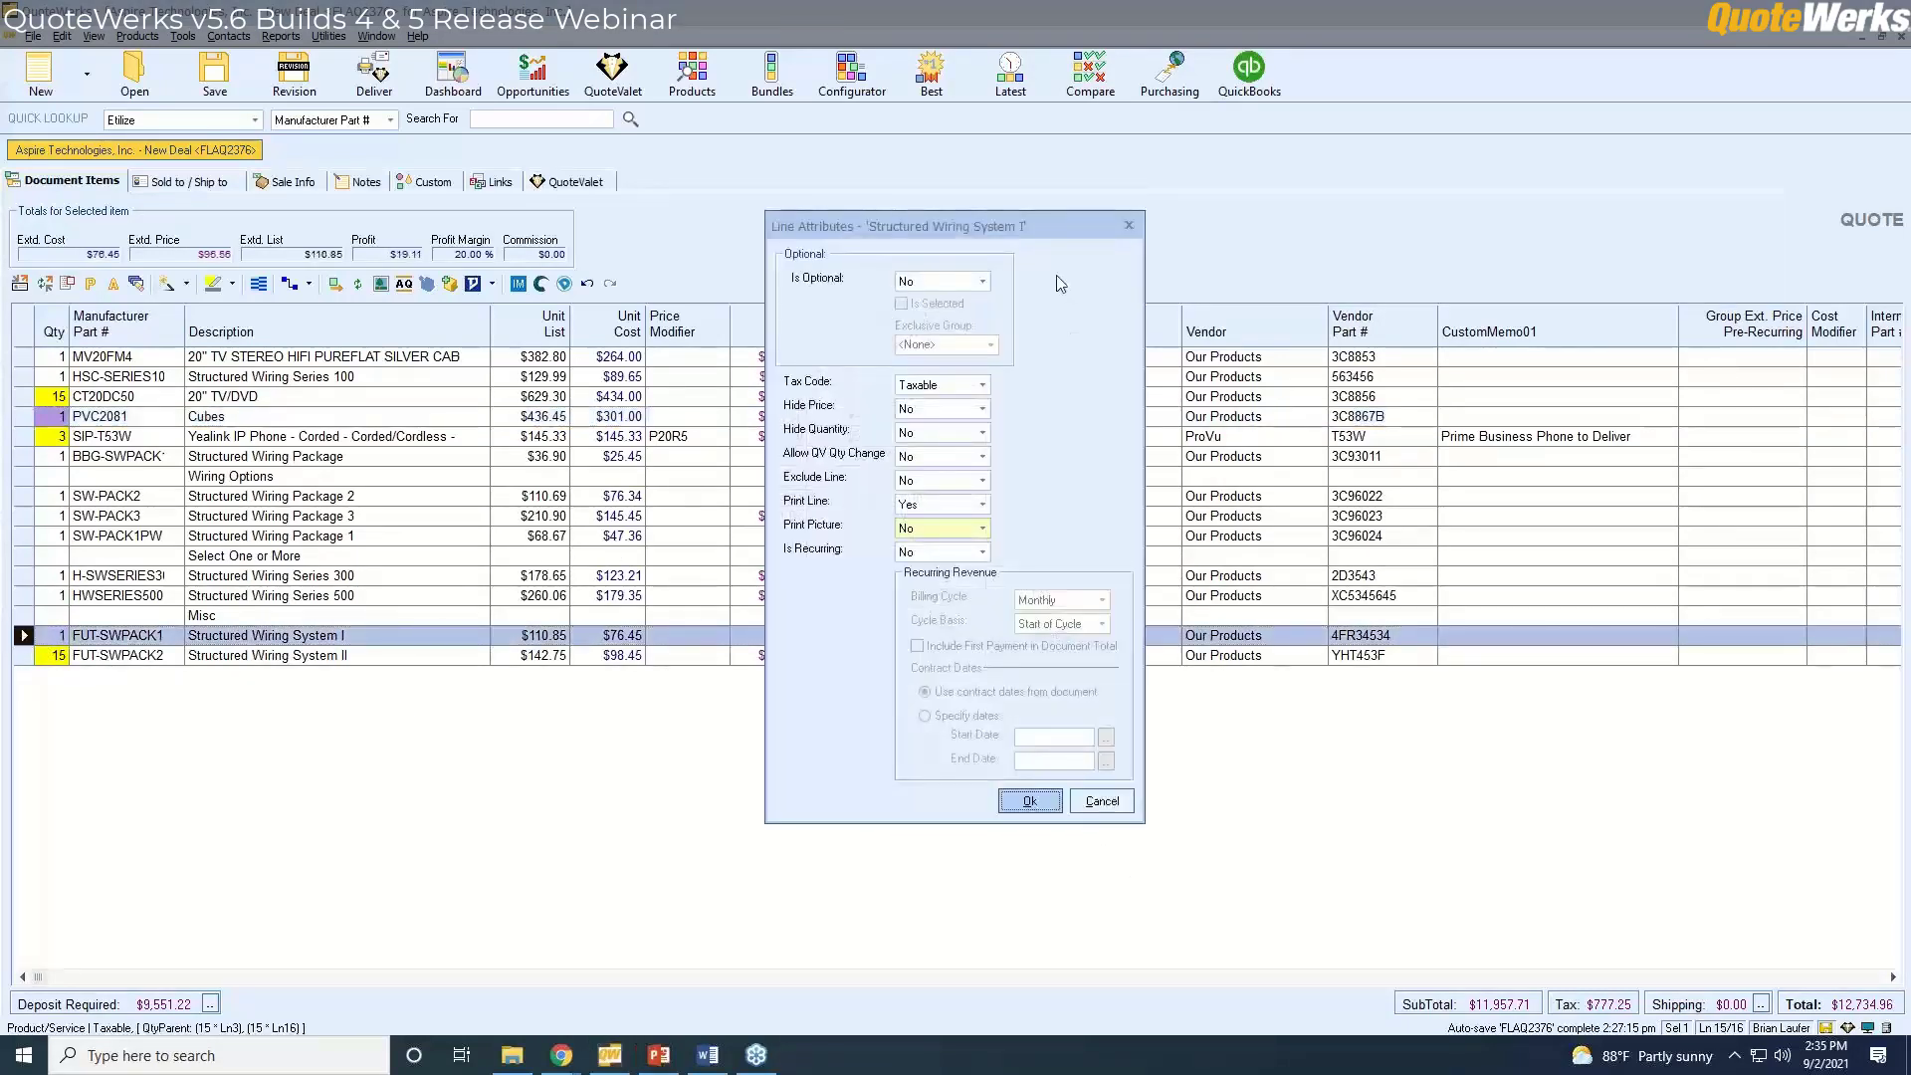
pyautogui.click(983, 456)
pyautogui.click(949, 488)
pyautogui.click(1030, 801)
# Save the quote with HubSpot left offline.
pyautogui.click(165, 474)
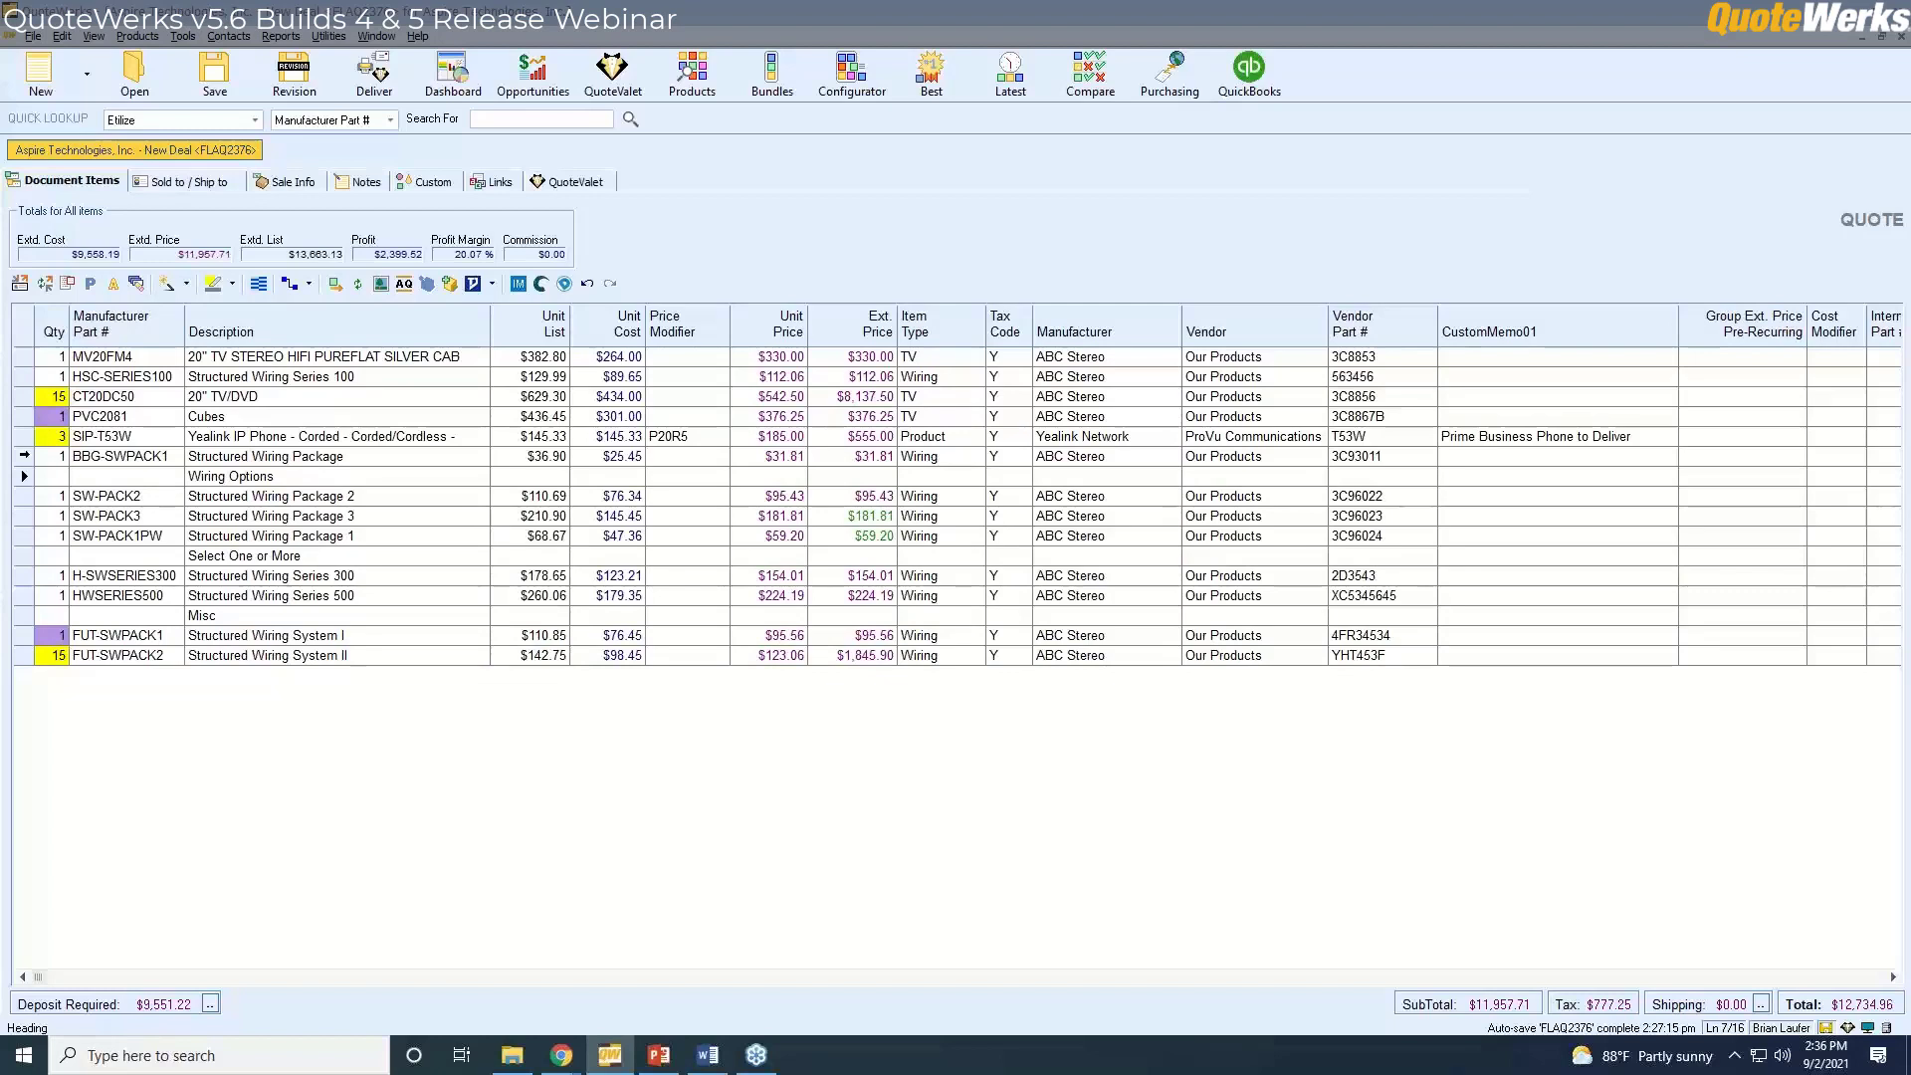
pyautogui.click(215, 66)
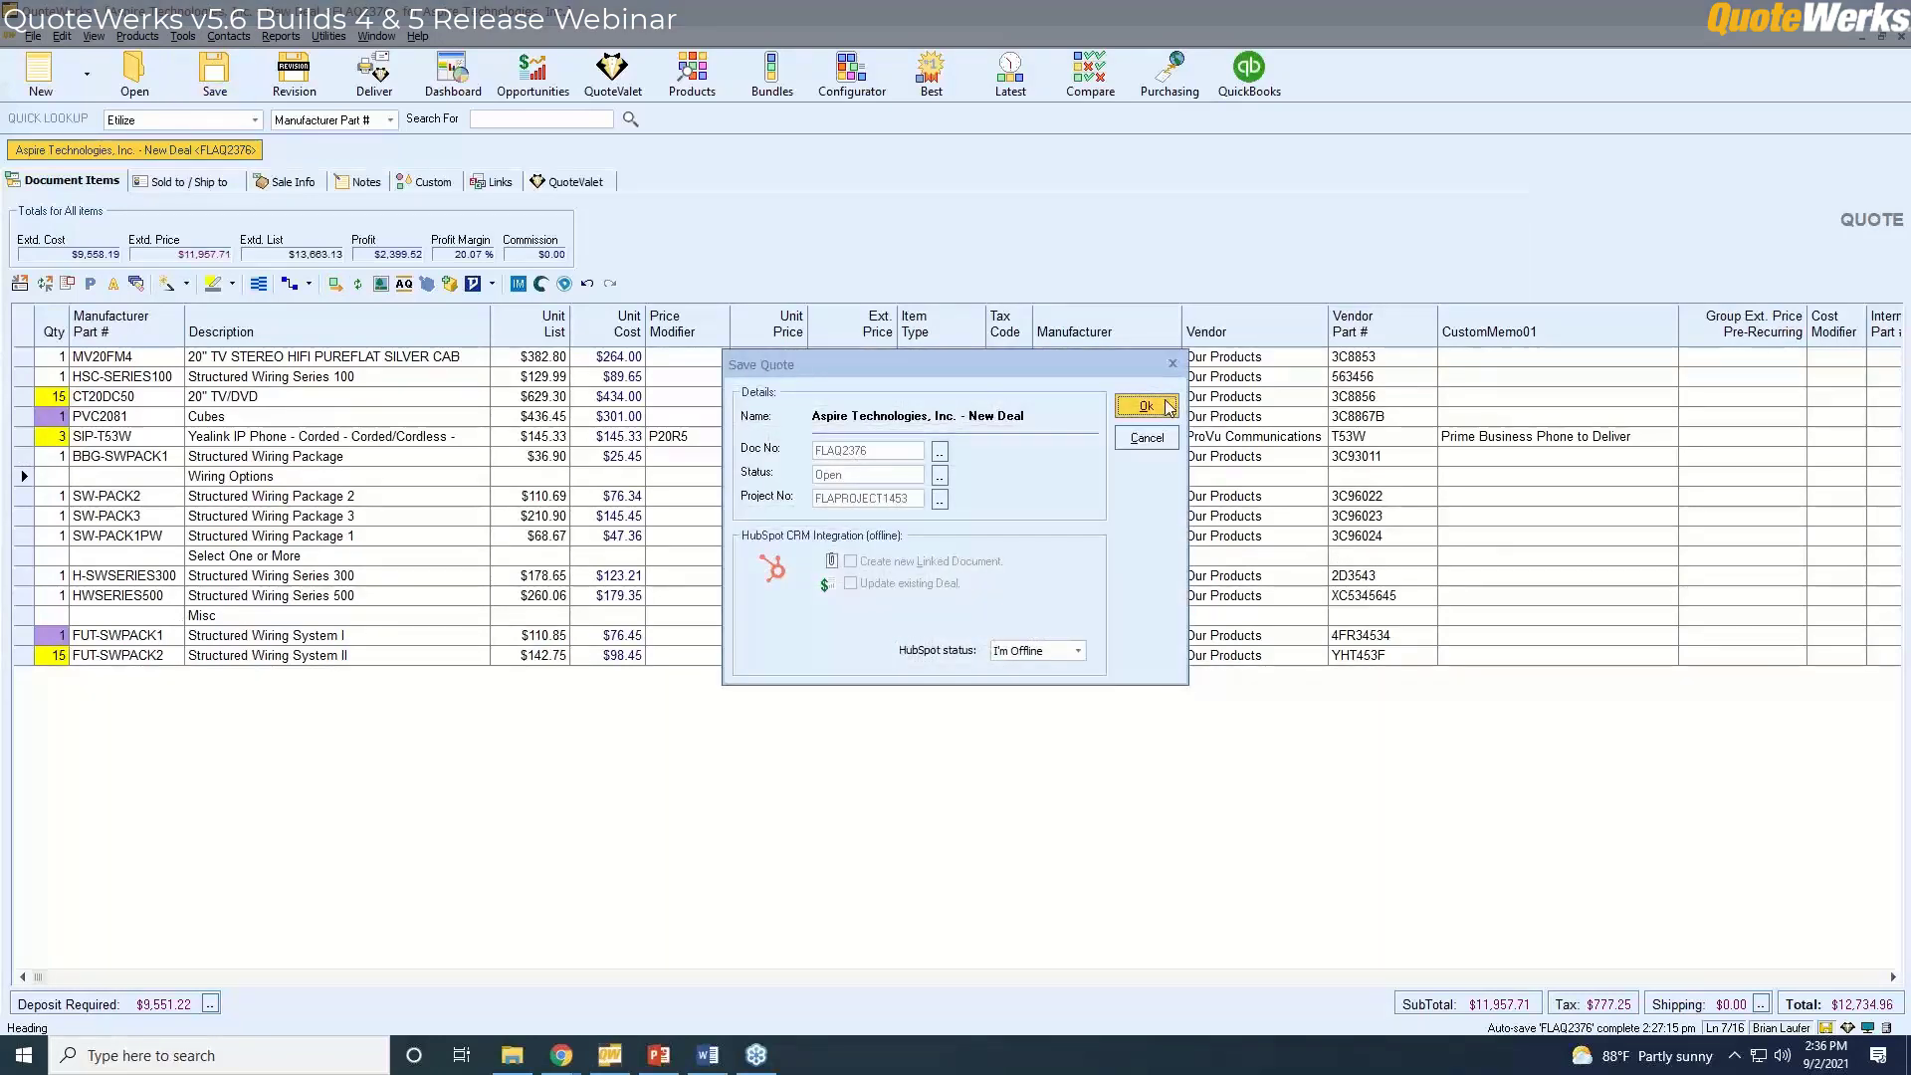
pyautogui.click(1147, 406)
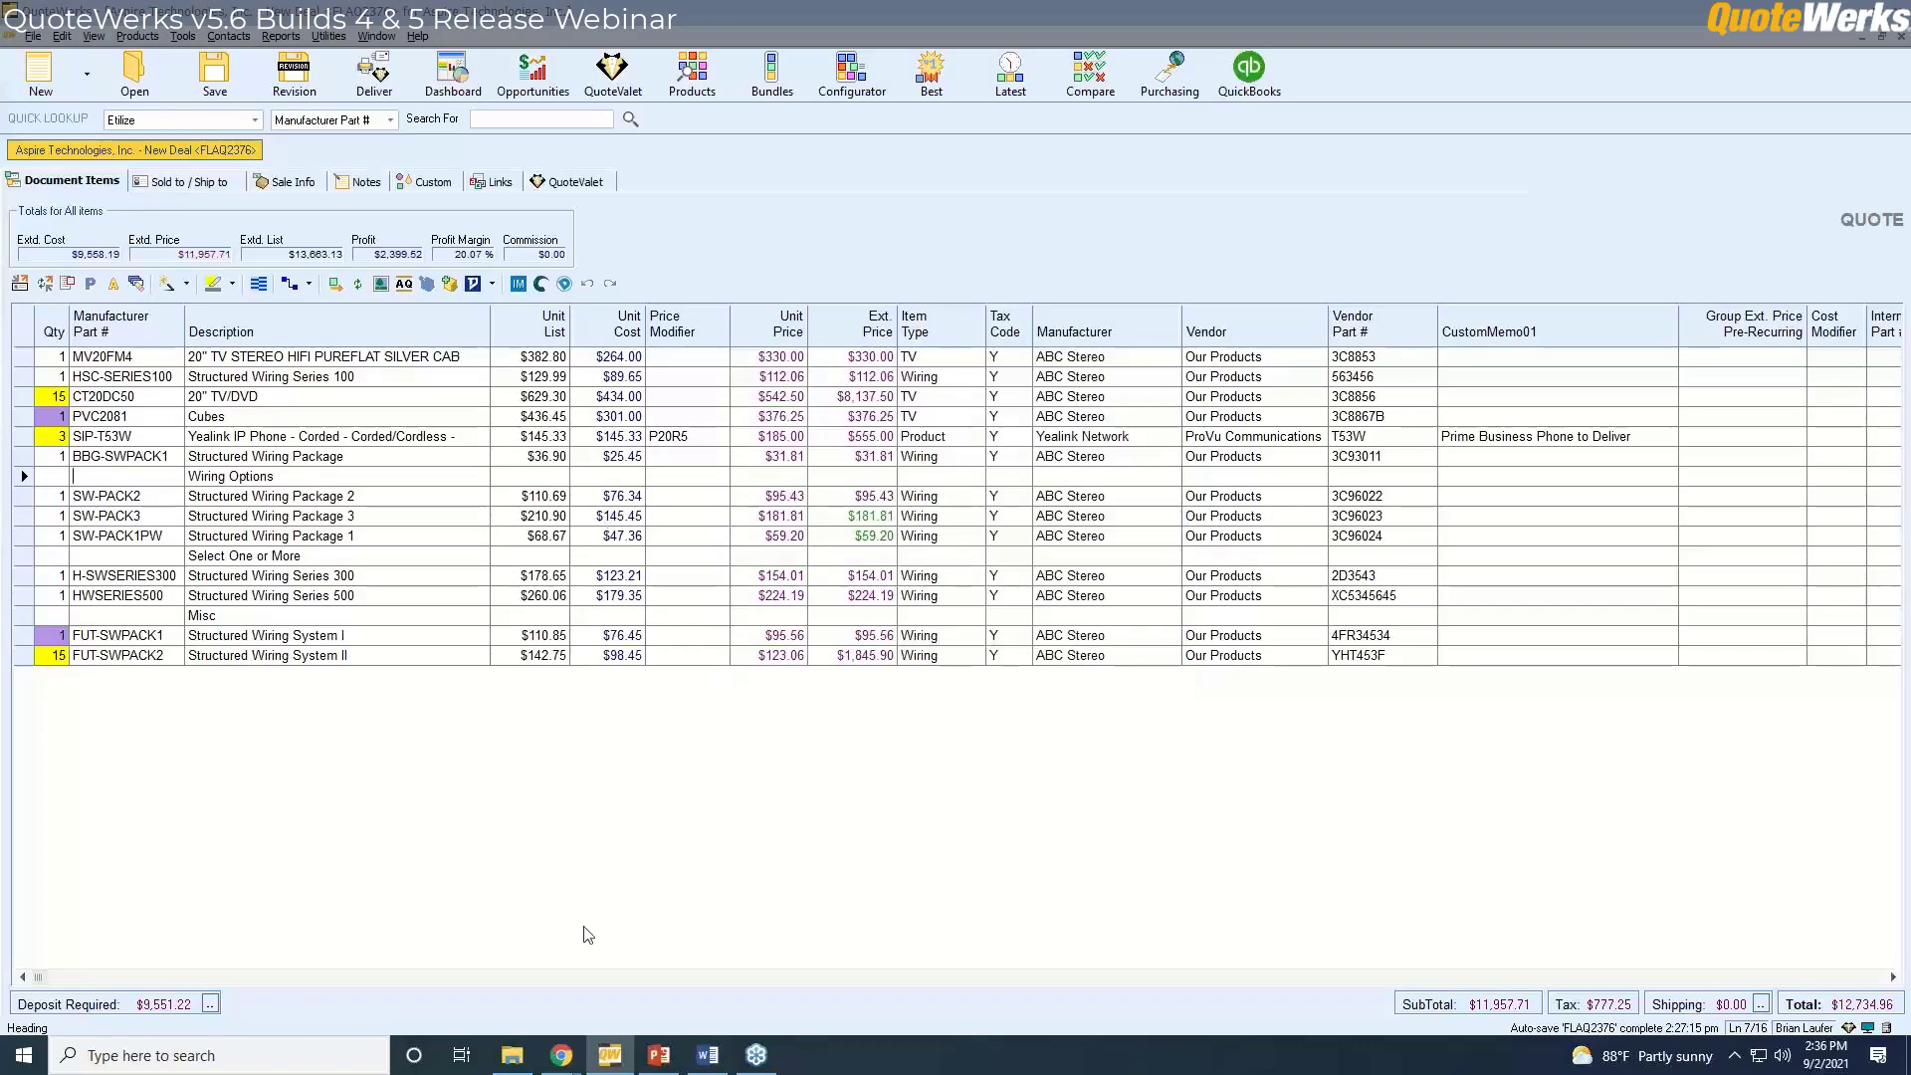
# Re-upload the quote to QuoteValet with Auto Preview after upload turned off.
pyautogui.click(374, 70)
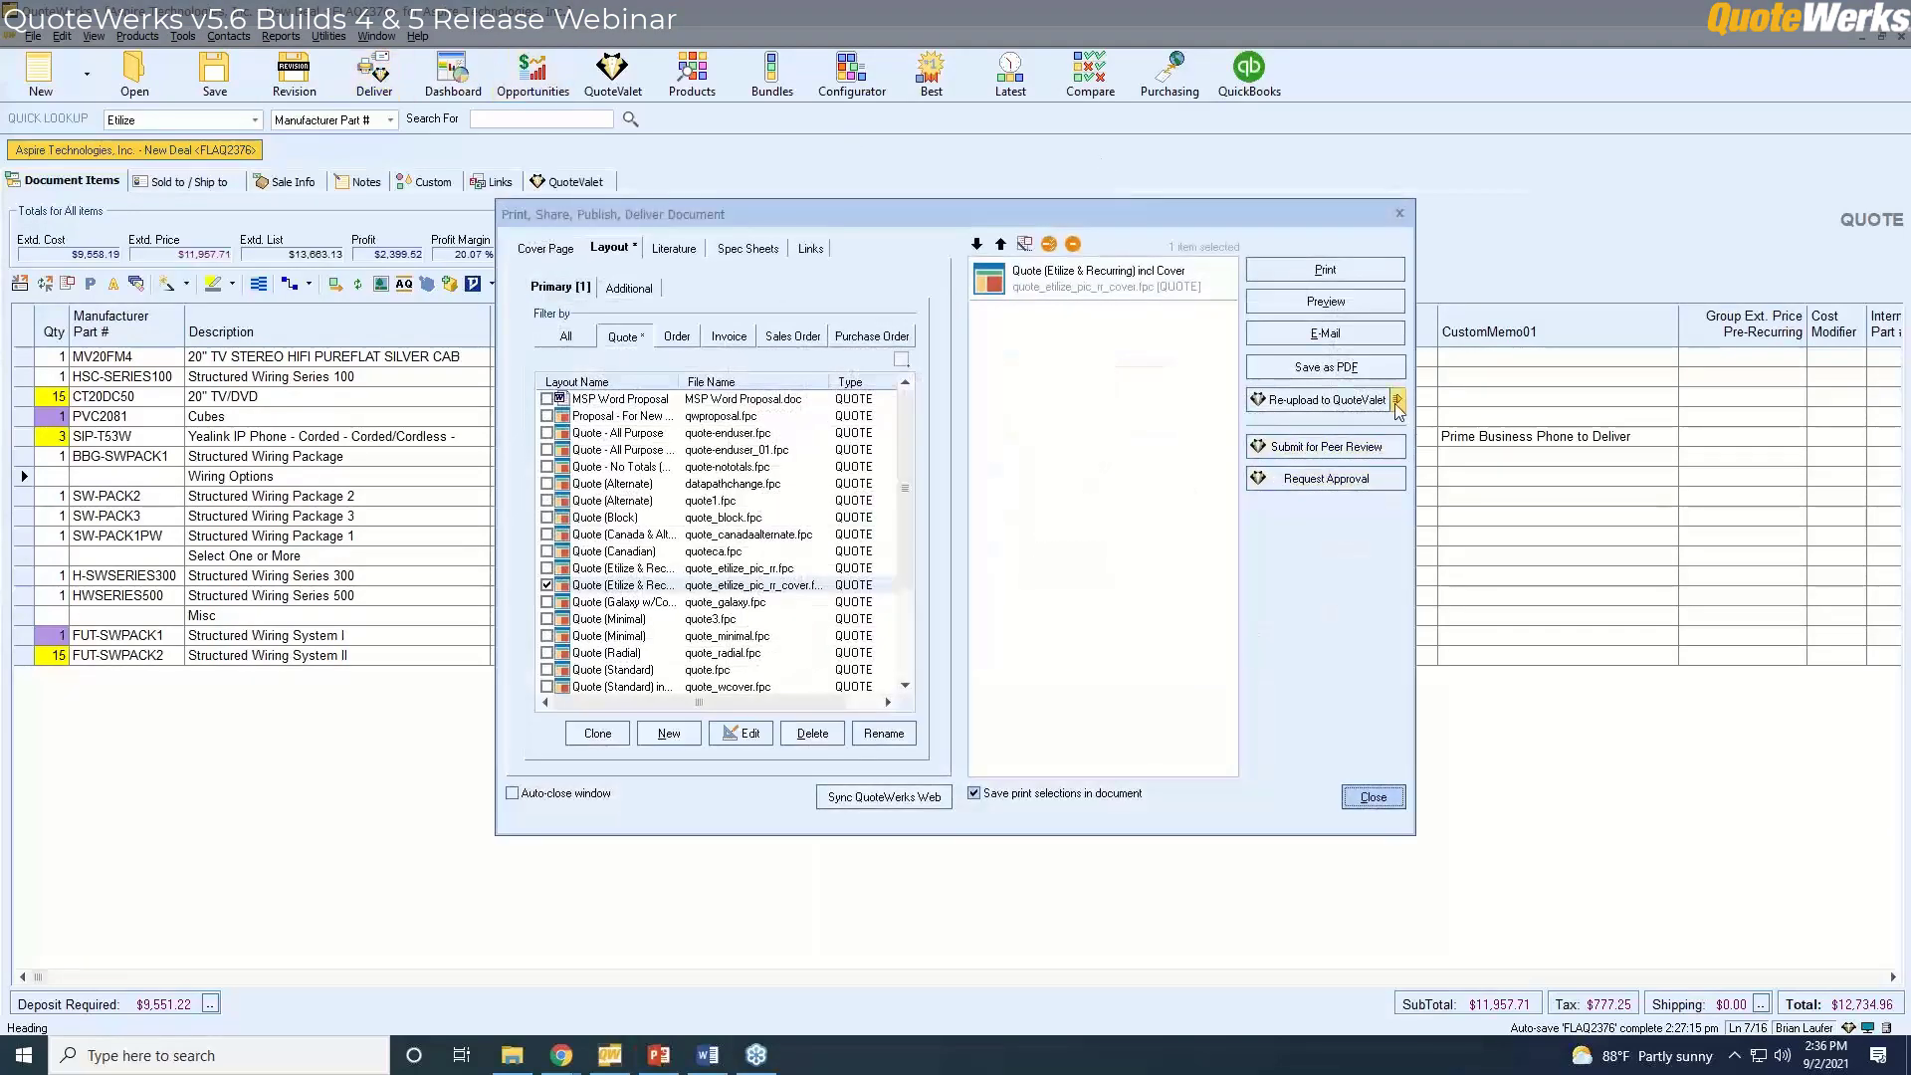
pyautogui.click(1381, 404)
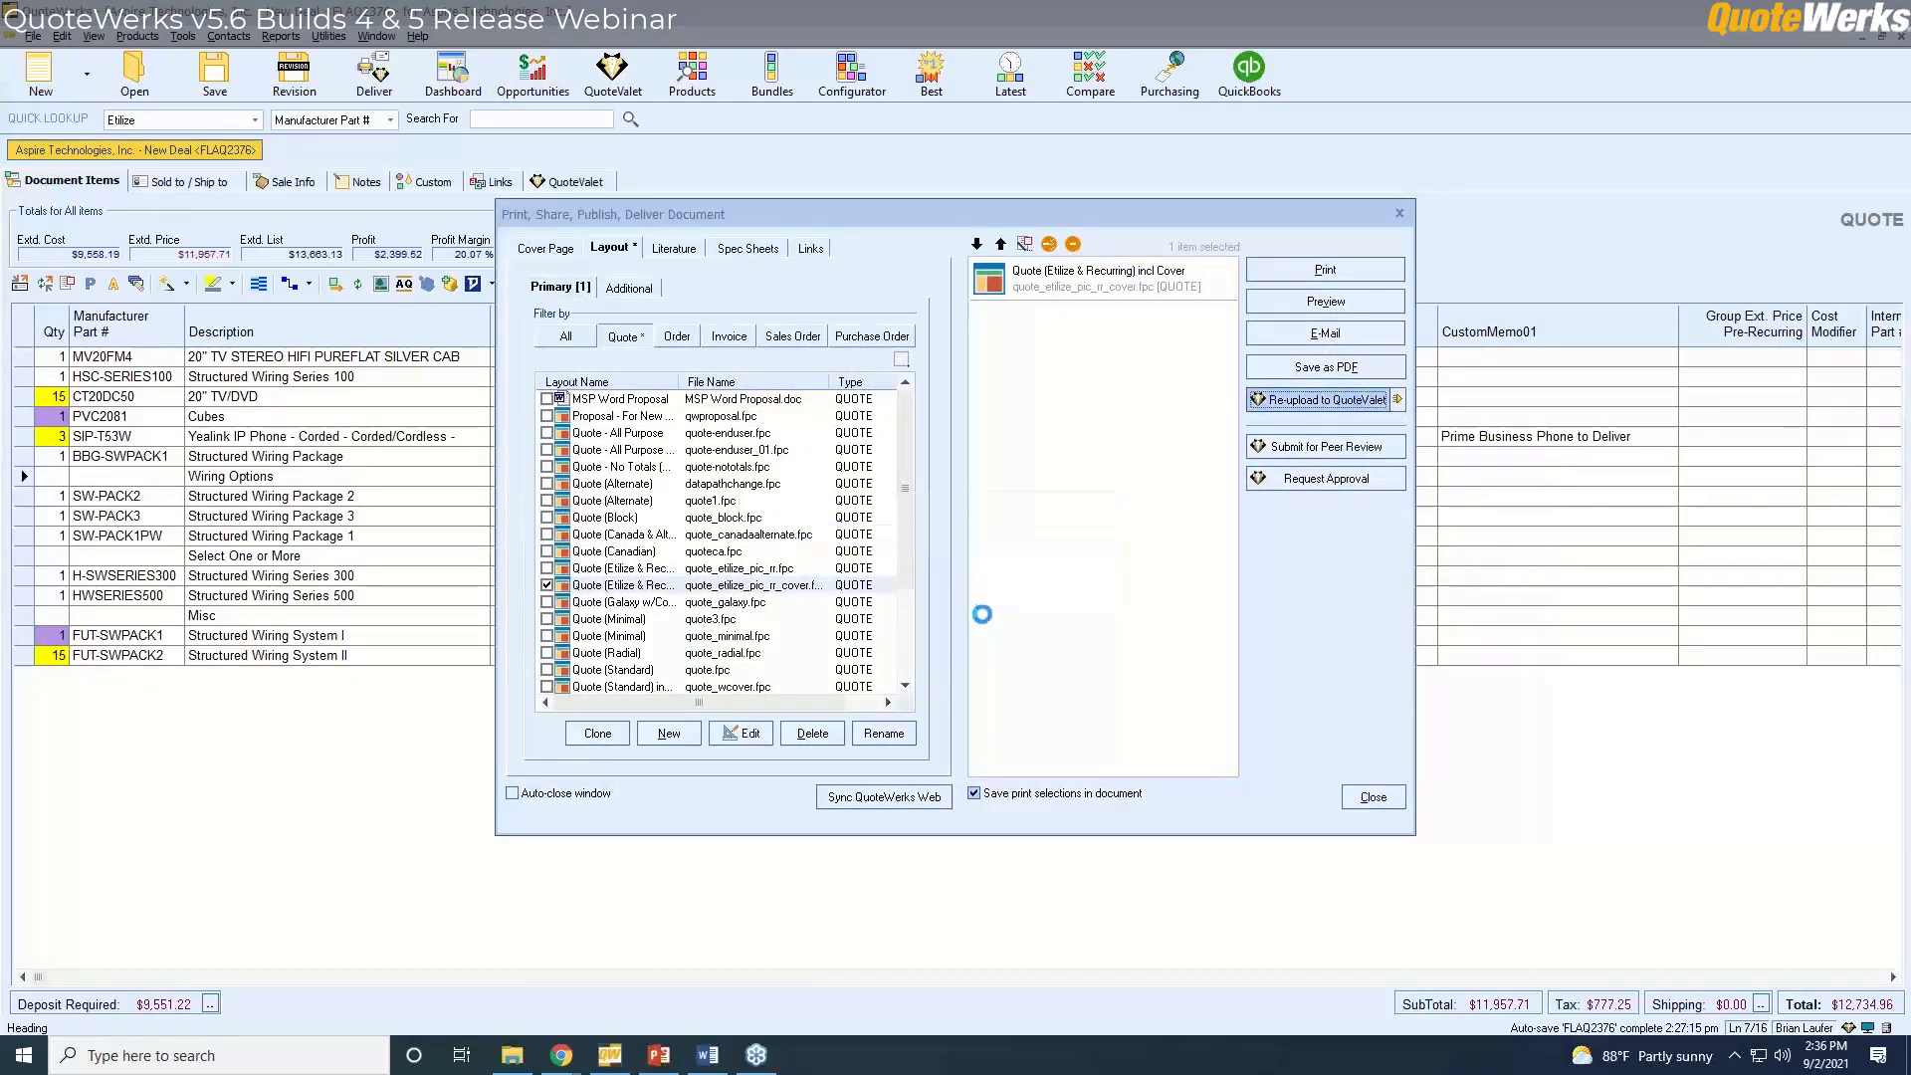
pyautogui.click(856, 604)
pyautogui.click(1103, 570)
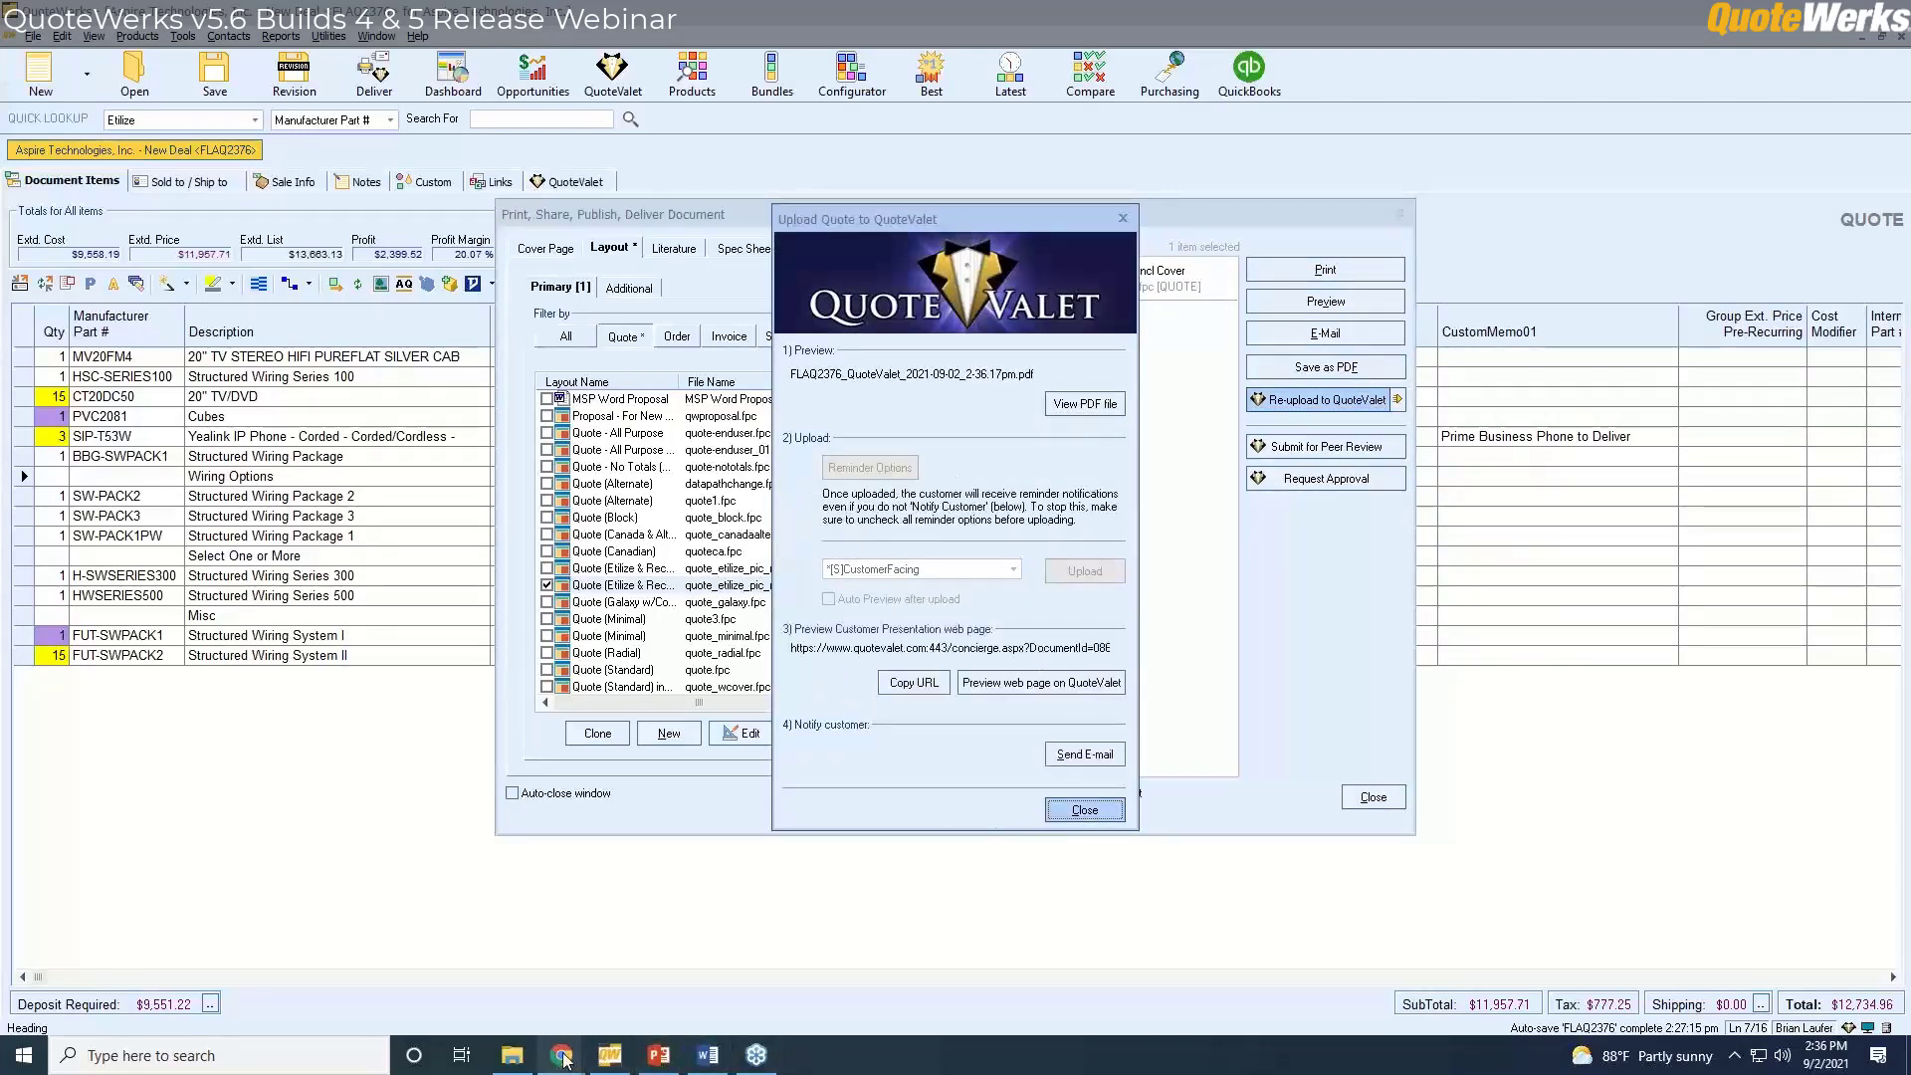
# Switch to the published quote in Chrome and set the quantities of Cubes and Structured Wiring System I to 5 each.
pyautogui.moveTo(563, 1061)
pyautogui.click(478, 970)
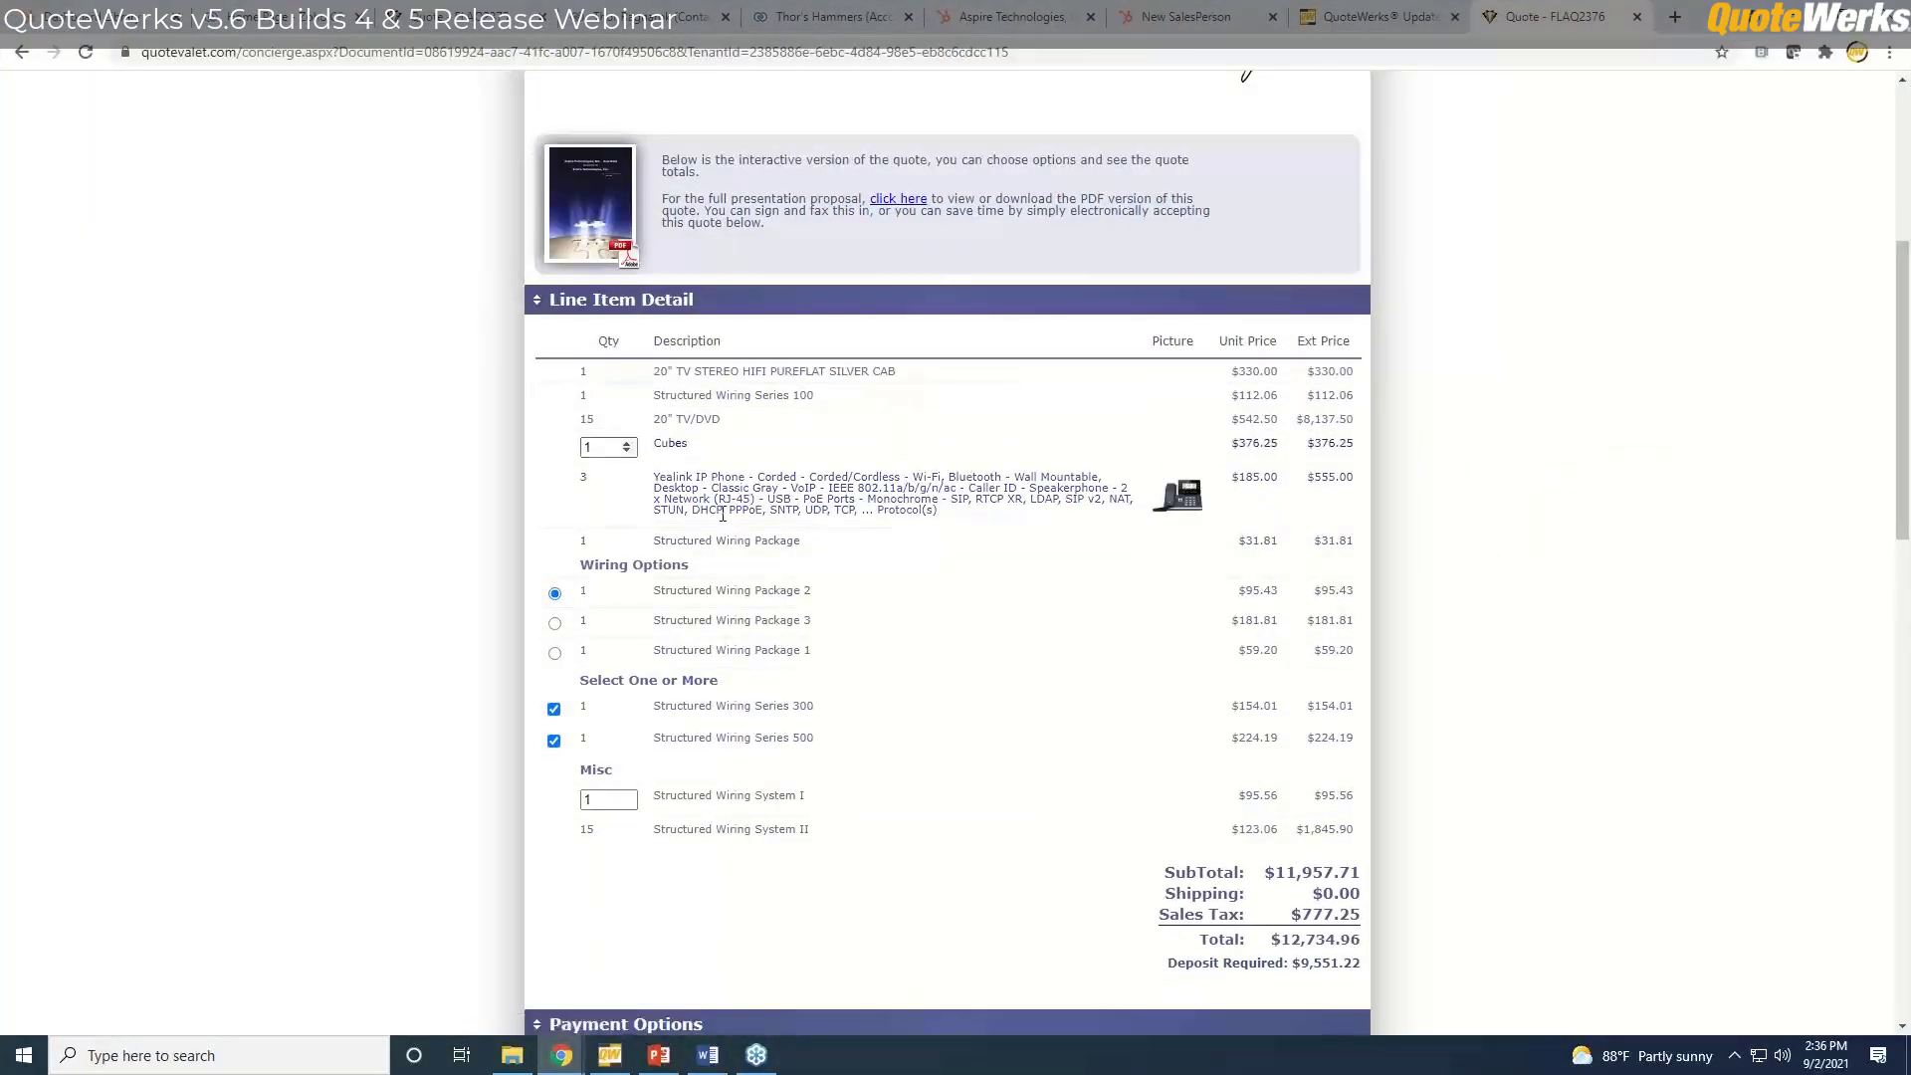
pyautogui.click(629, 444)
pyautogui.click(629, 444)
pyautogui.click(629, 444)
pyautogui.click(629, 444)
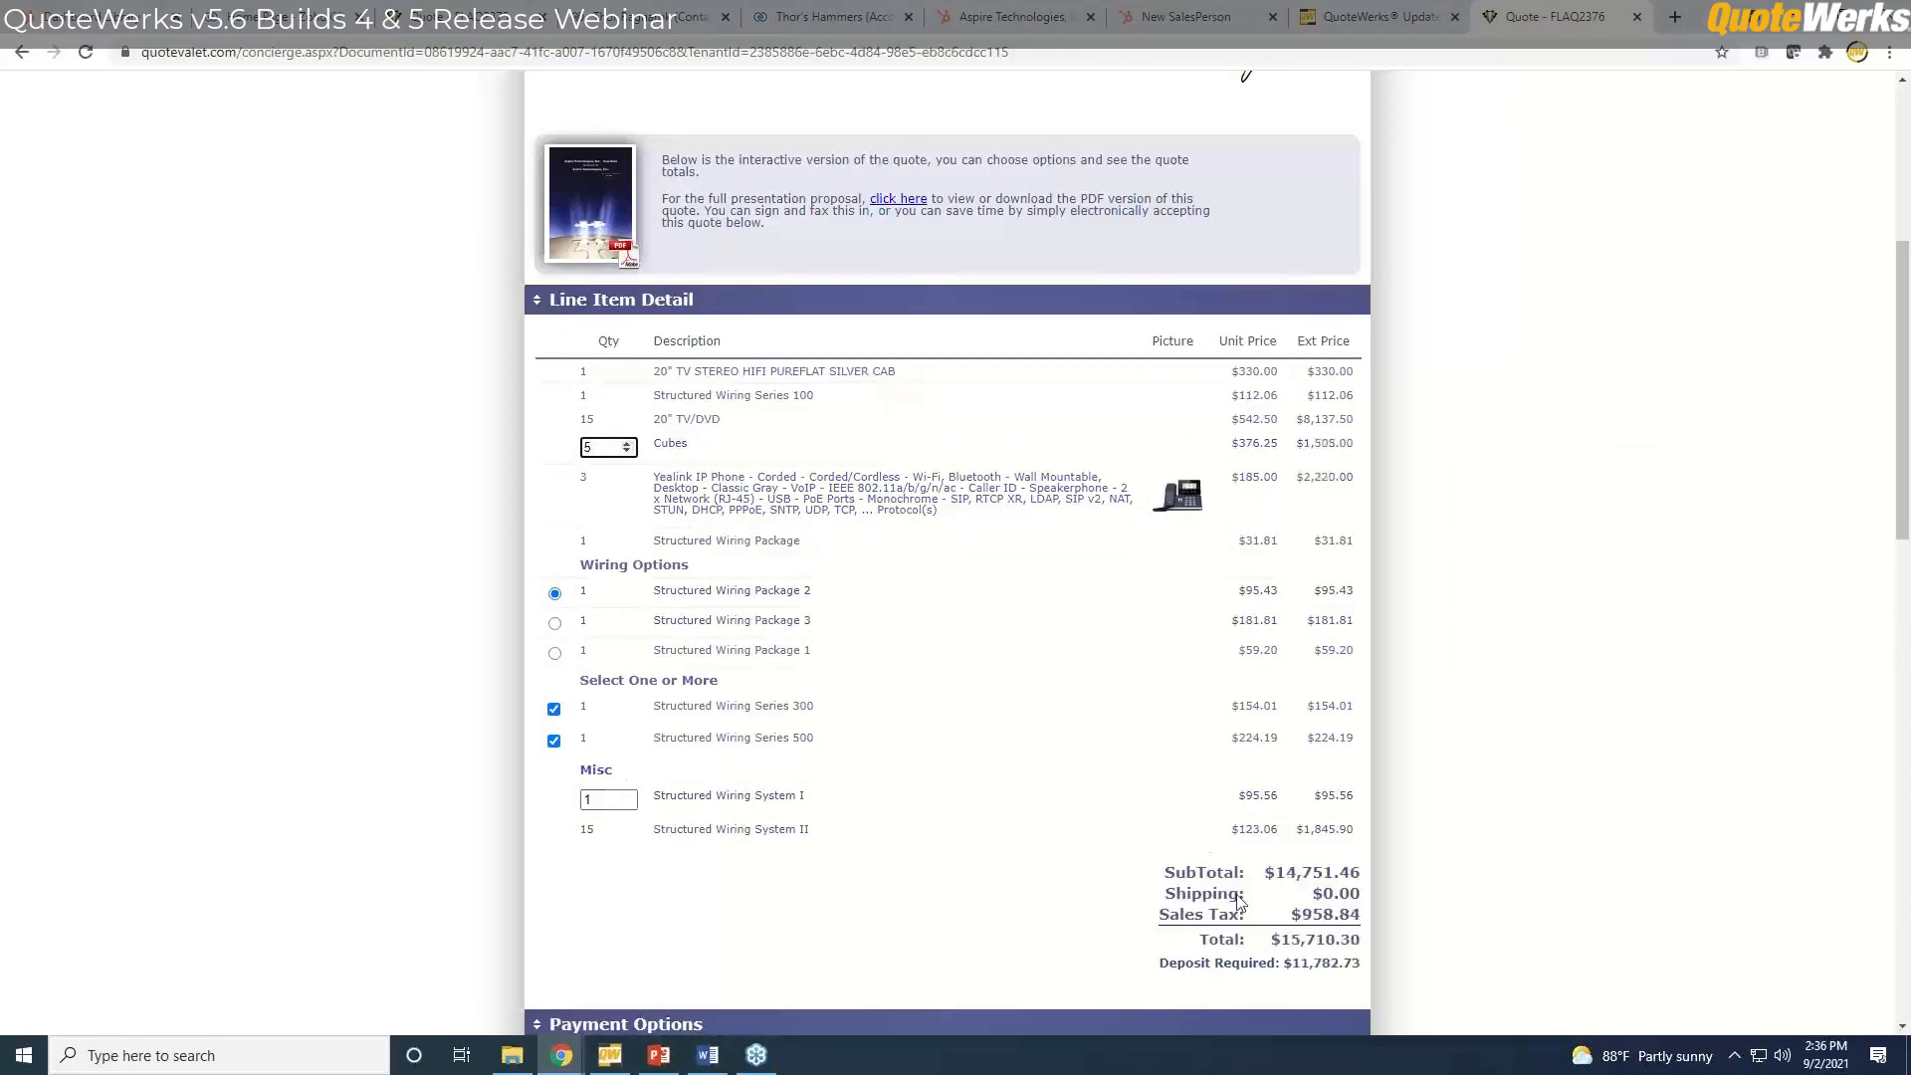
pyautogui.click(626, 796)
pyautogui.click(626, 796)
pyautogui.click(626, 797)
pyautogui.click(626, 796)
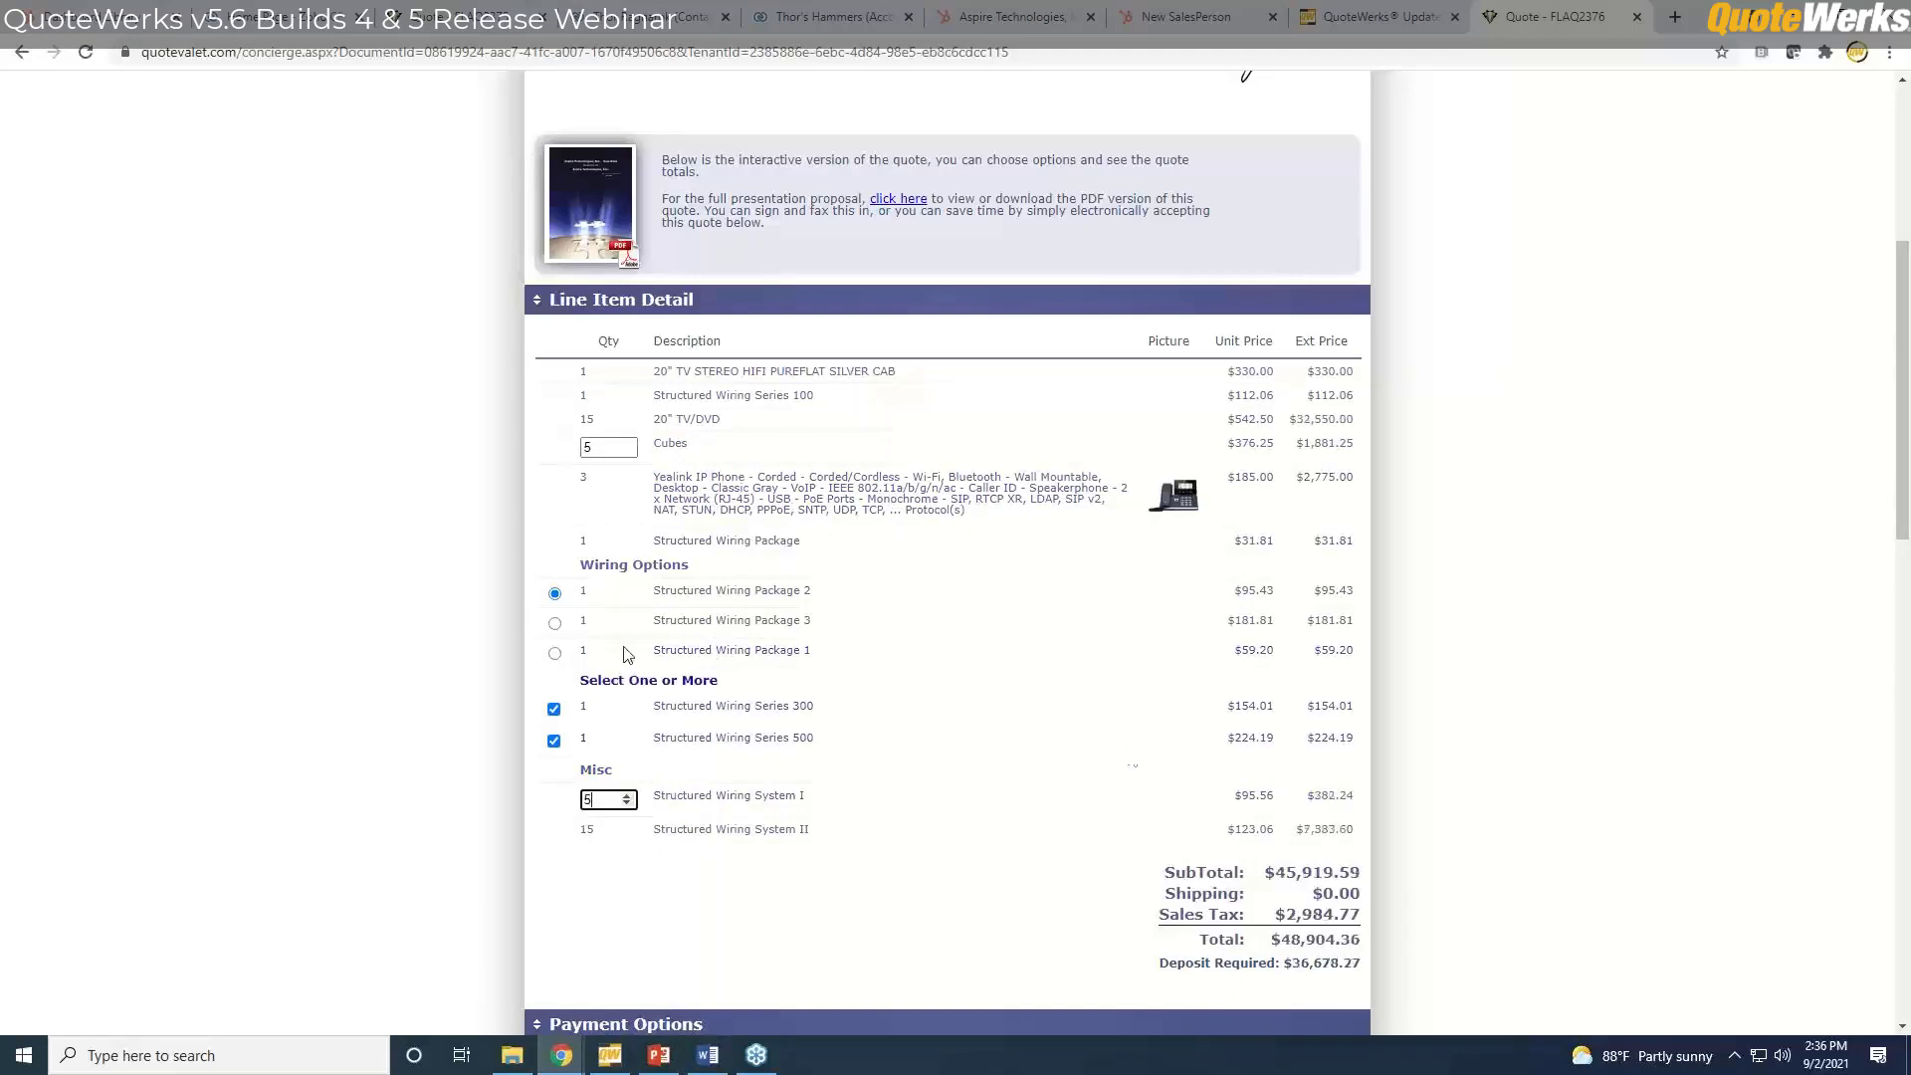
# Deselect the optional Structured Wiring Series 300 and choose Structured Wiring Package 3 in the published quote.
pyautogui.click(553, 709)
pyautogui.click(554, 623)
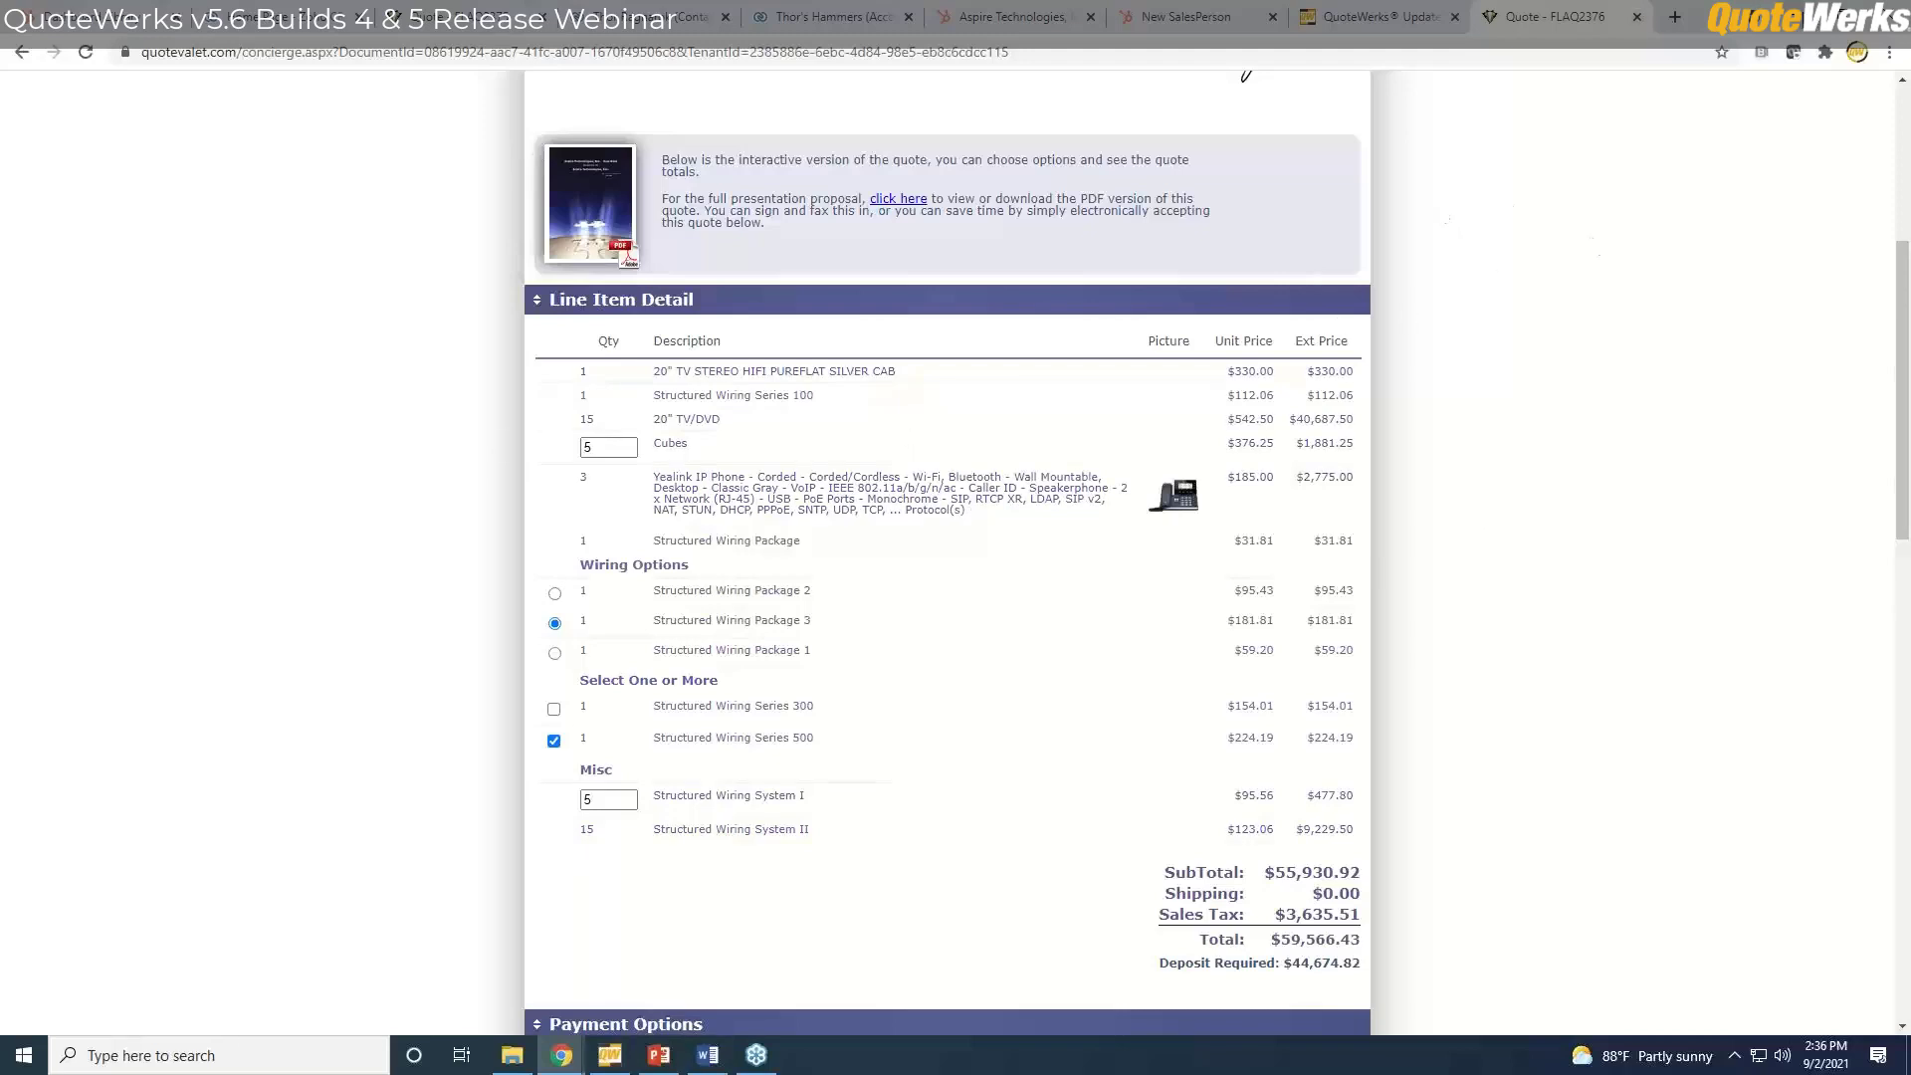
# Return to QuoteWerks and close the QuoteValet upload and document delivery windows.
pyautogui.click(1796, 16)
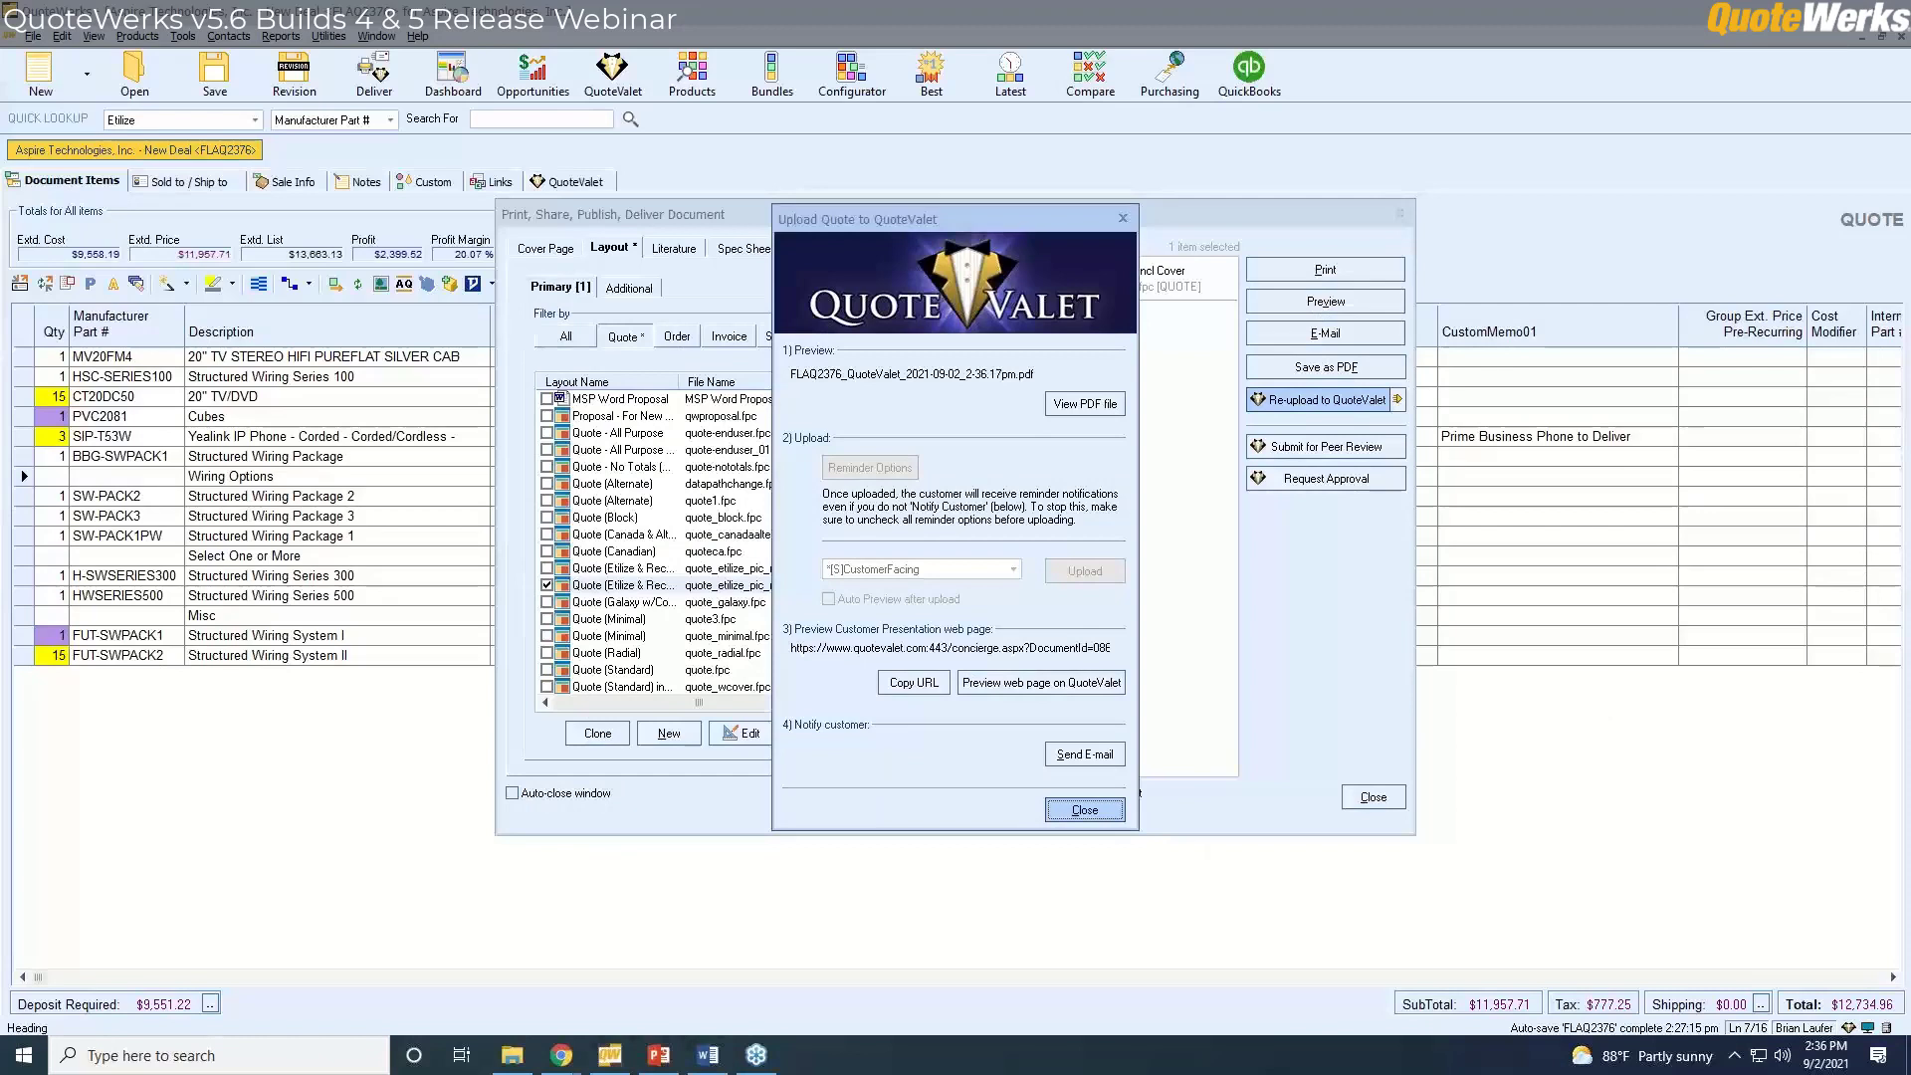
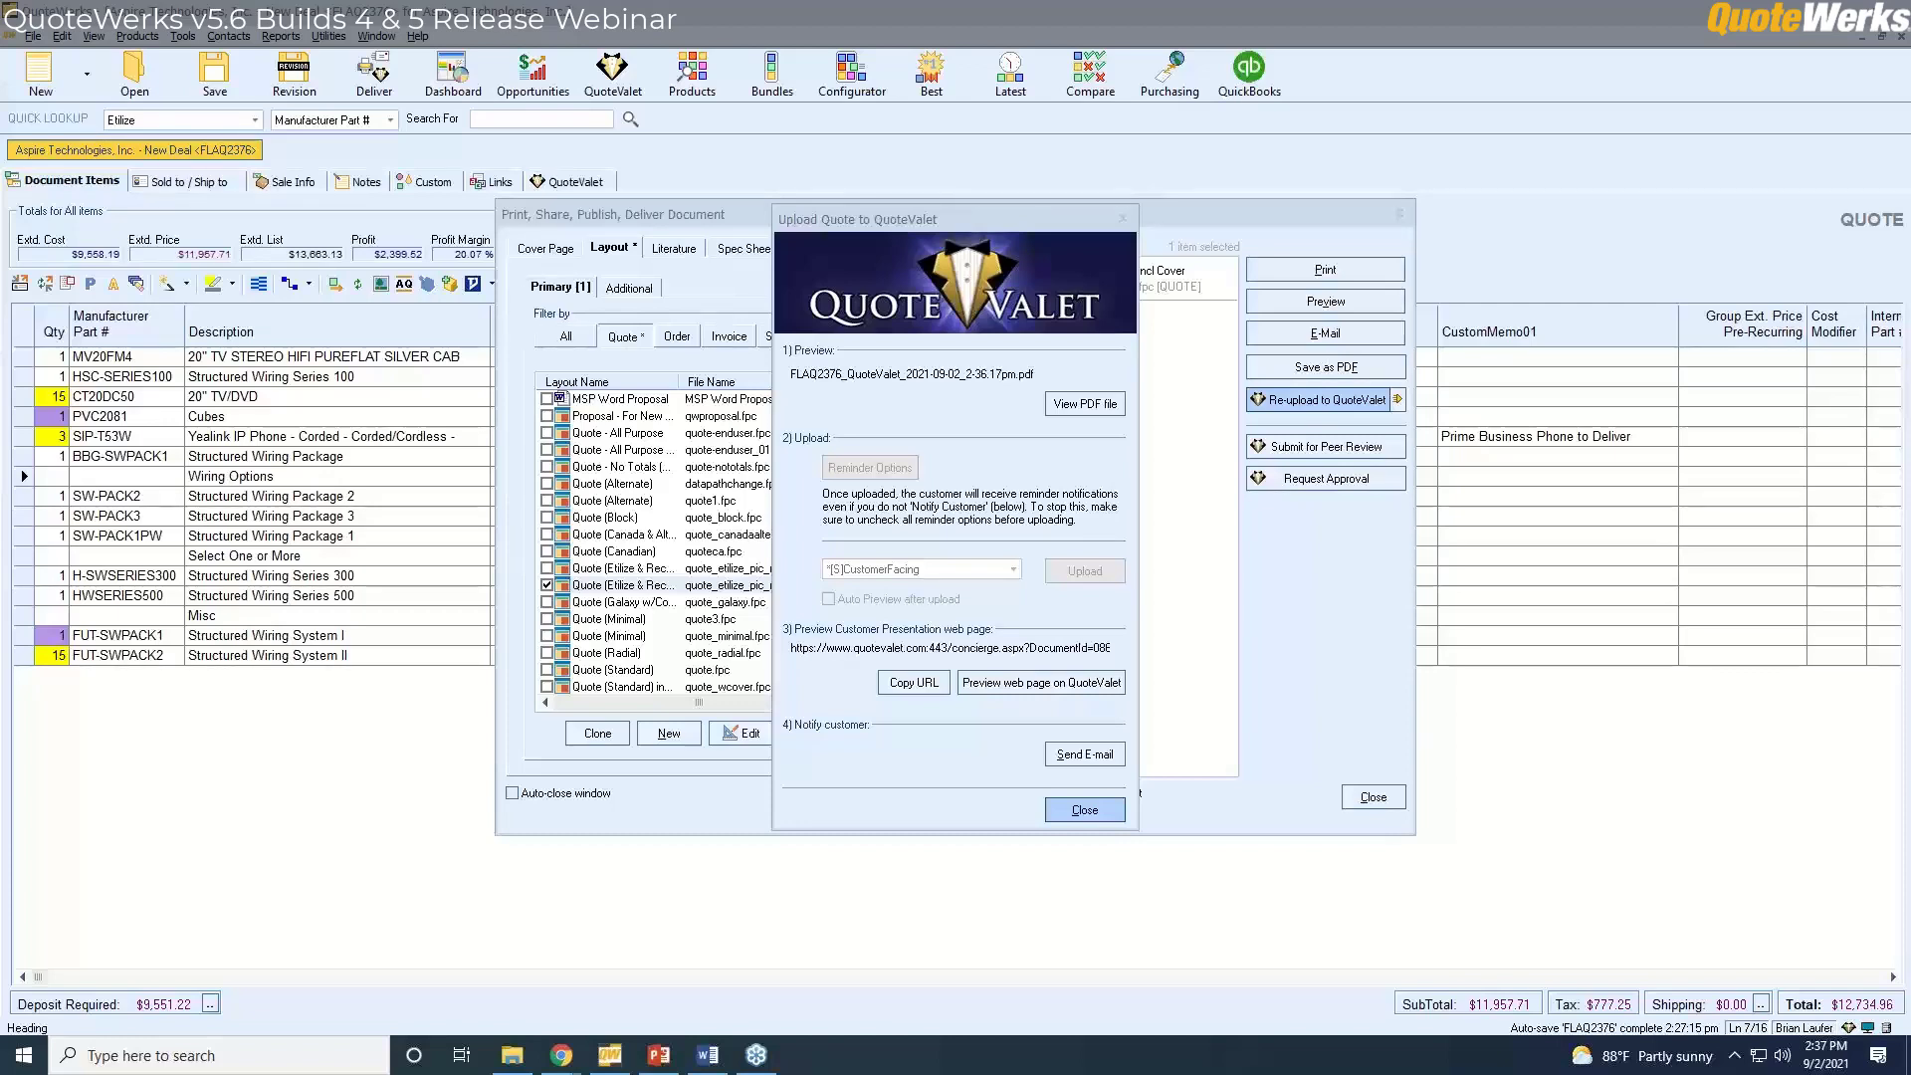
pyautogui.click(1085, 809)
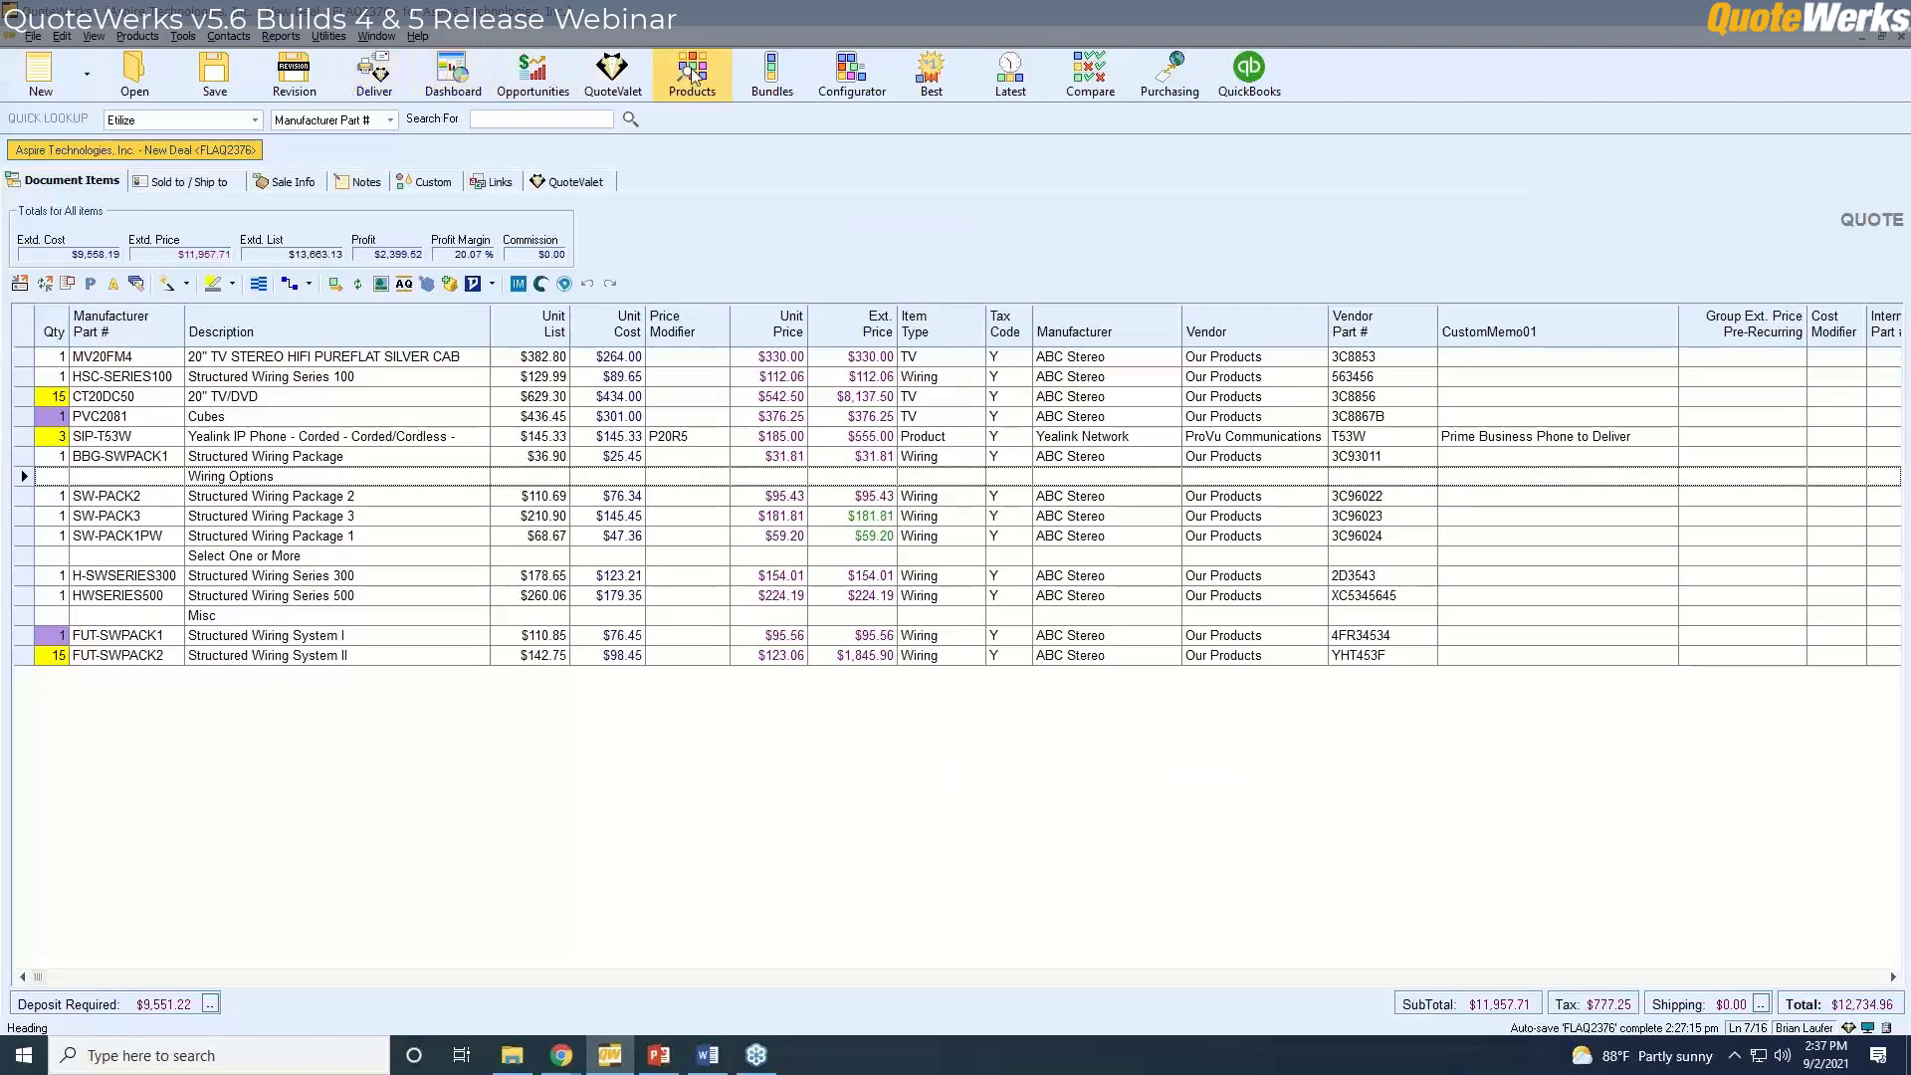
# Add the HaaS bundle to the end of the quote.
pyautogui.click(773, 93)
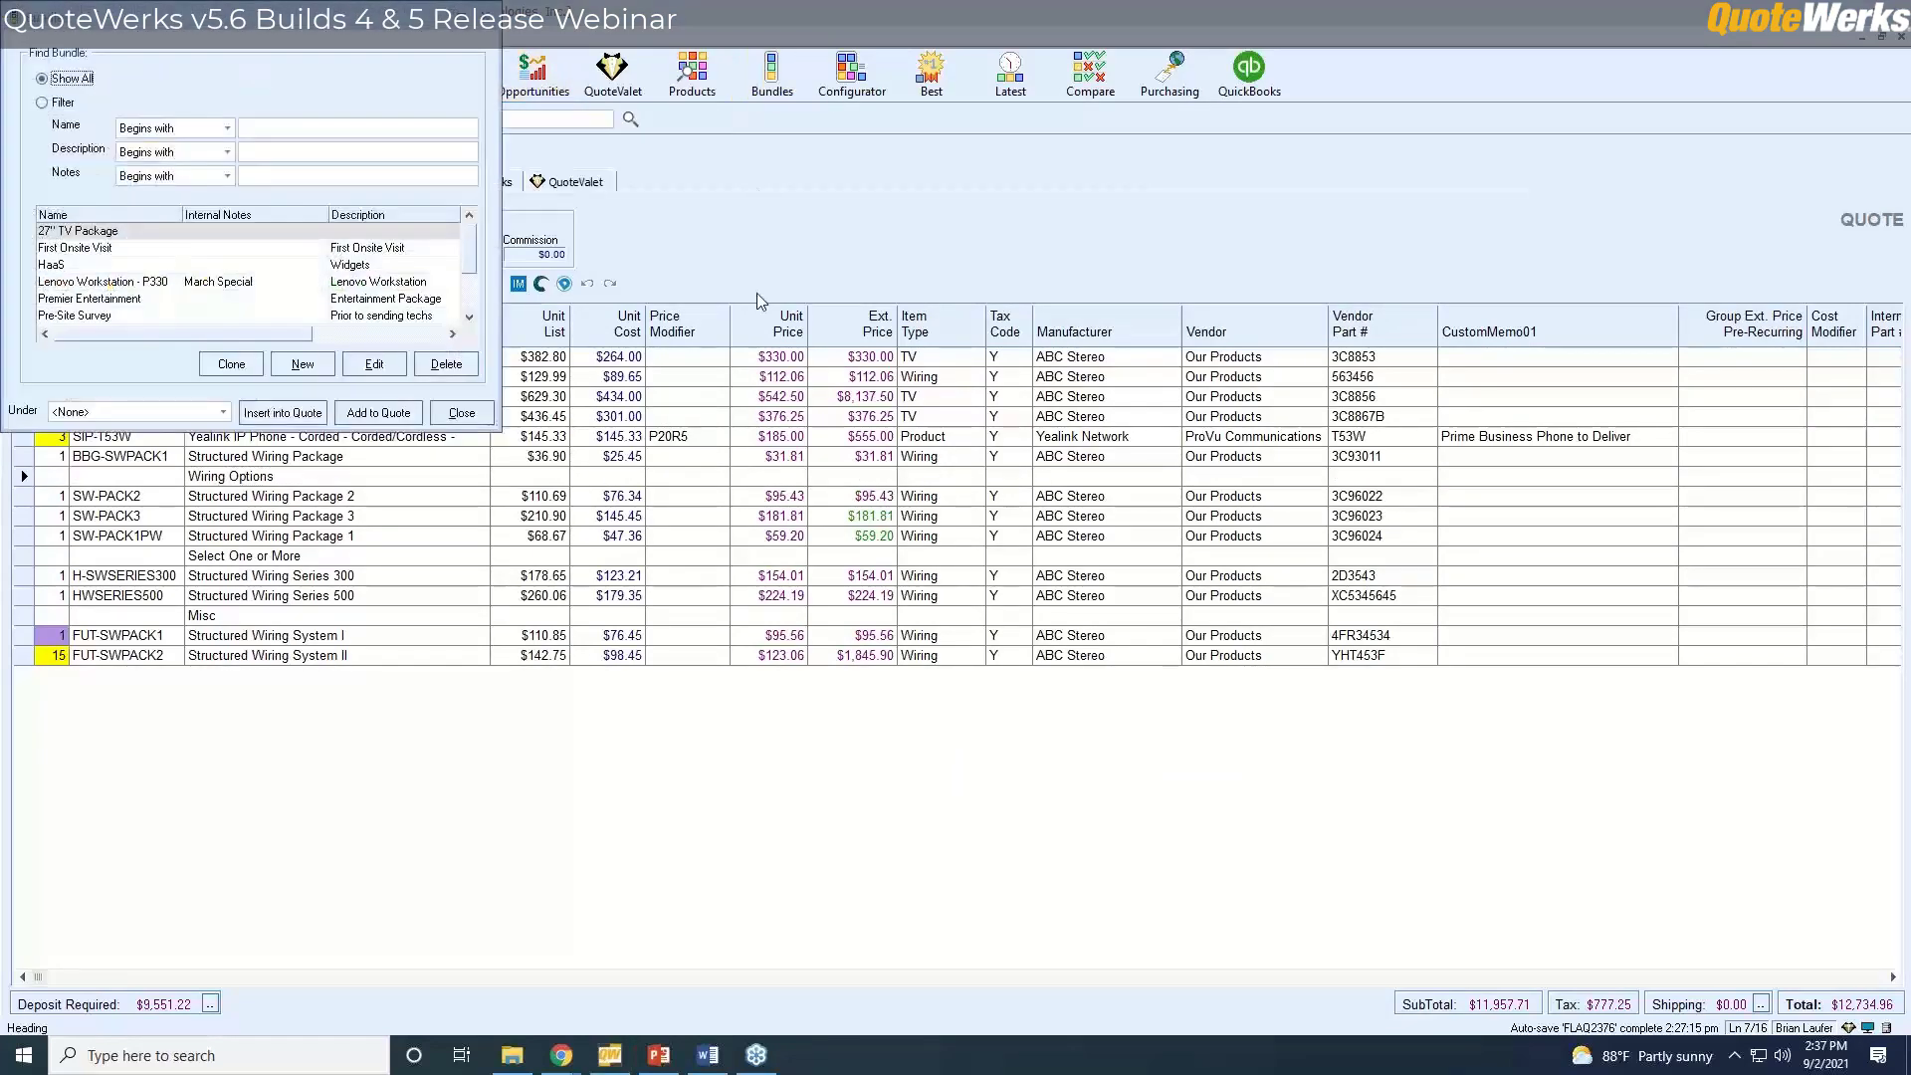
pyautogui.click(94, 253)
pyautogui.click(66, 266)
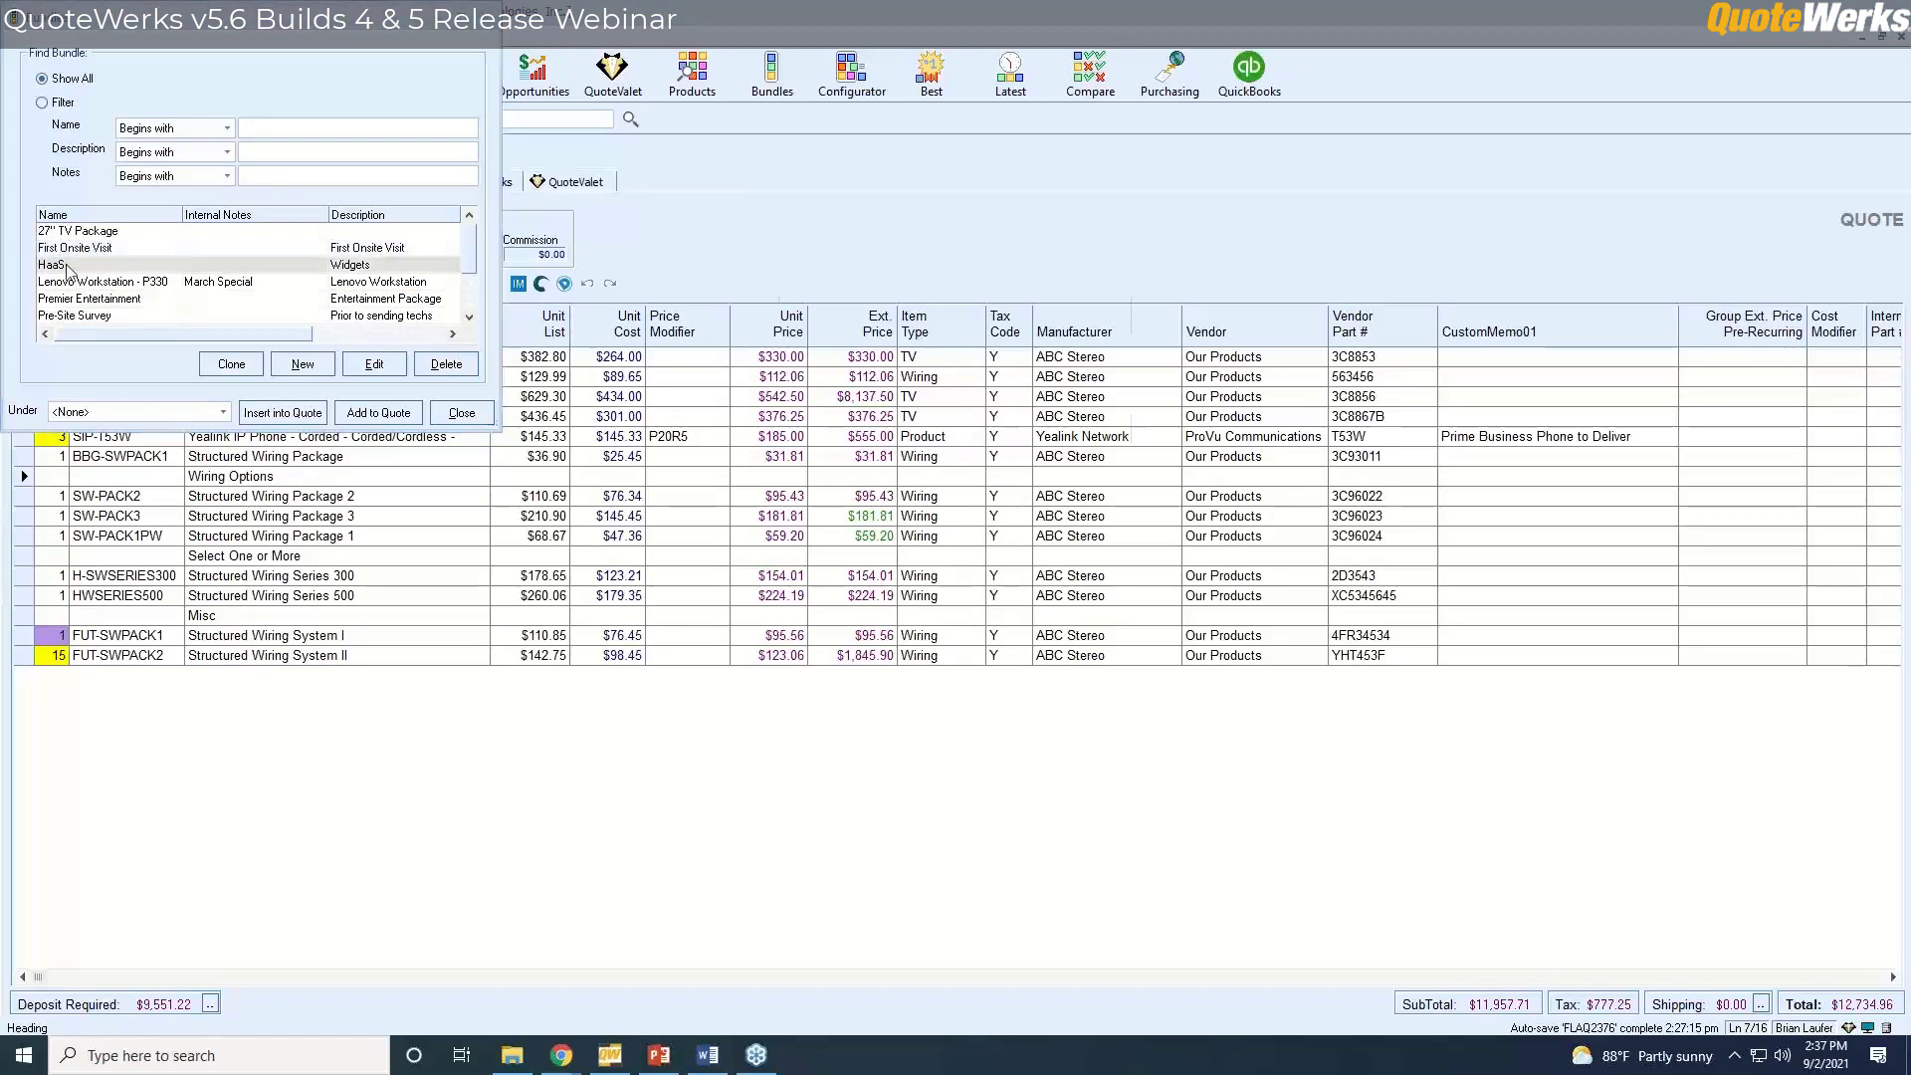
pyautogui.click(378, 412)
pyautogui.click(1088, 348)
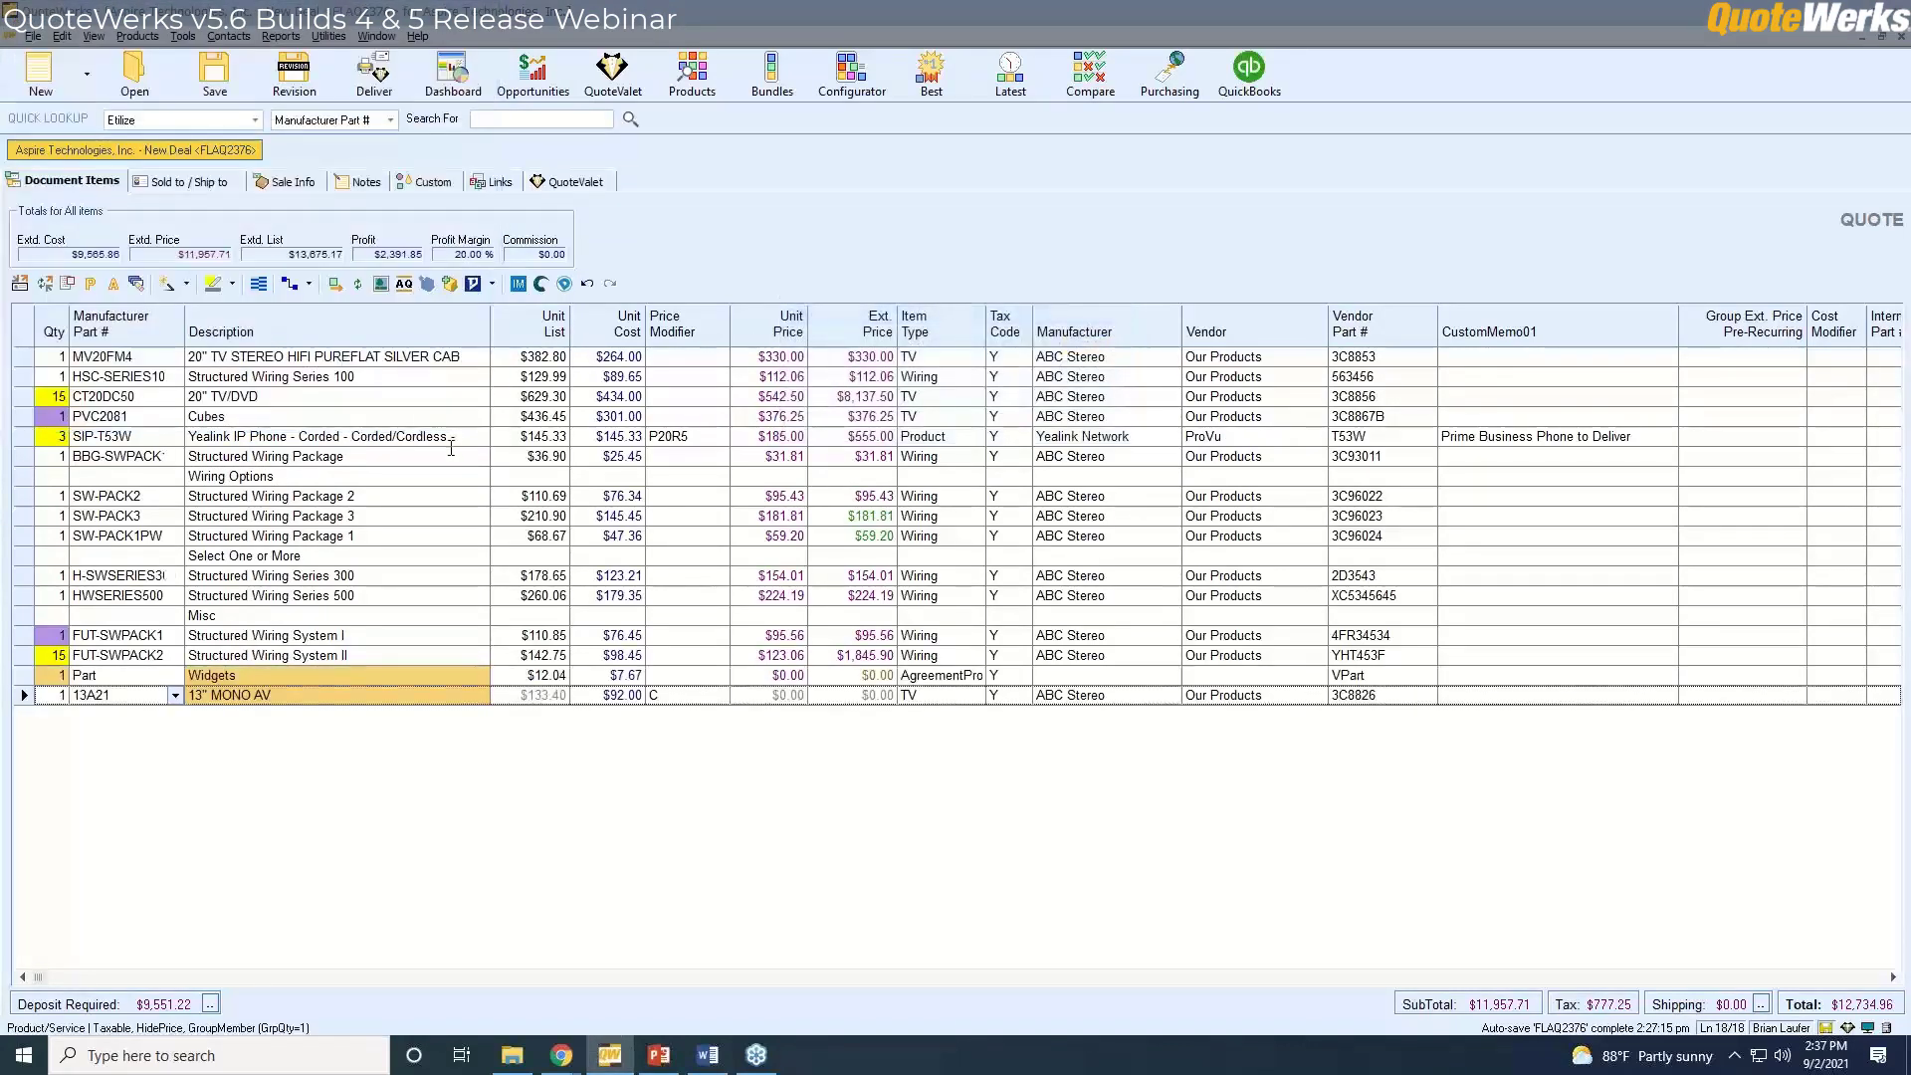
# Make the 20" TV STEREO HIFI quantity dependent on the Widgets group header with a multiplier of 10.
pyautogui.click(16, 676)
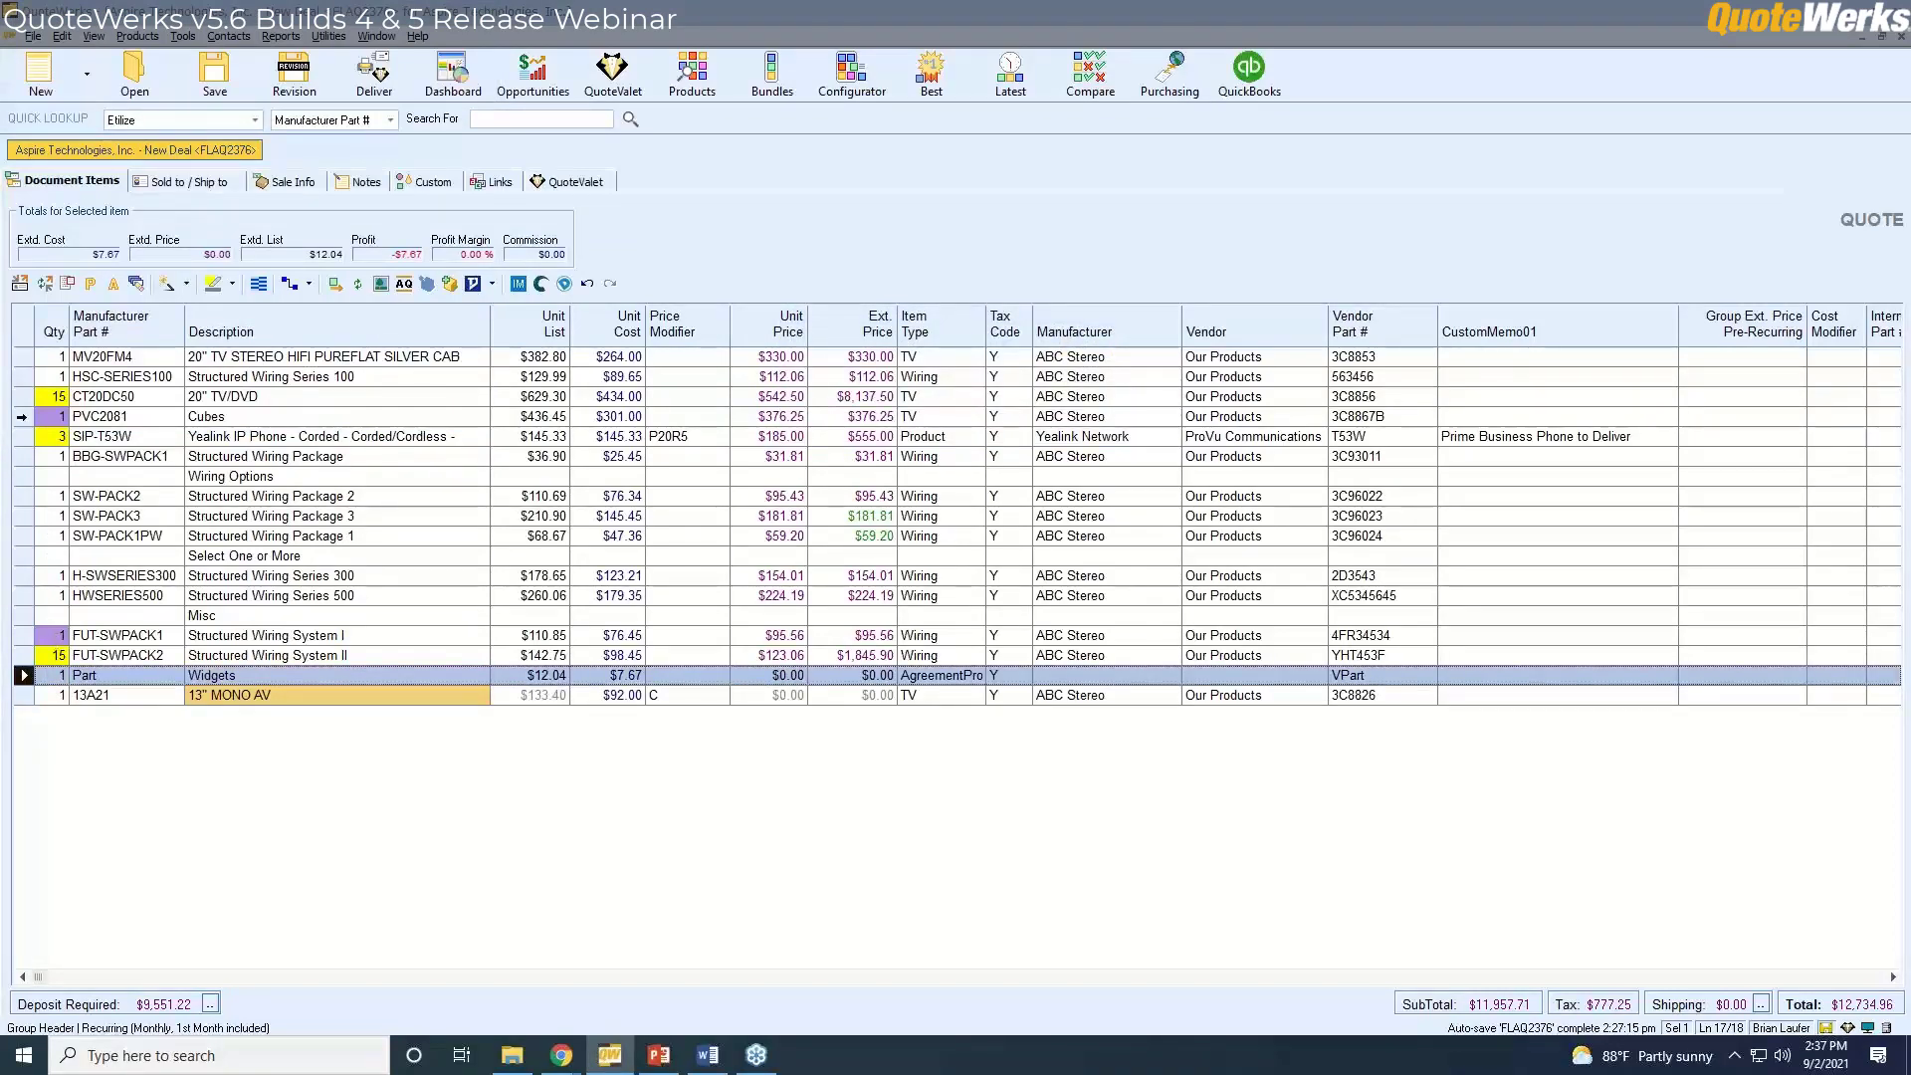
pyautogui.click(22, 417)
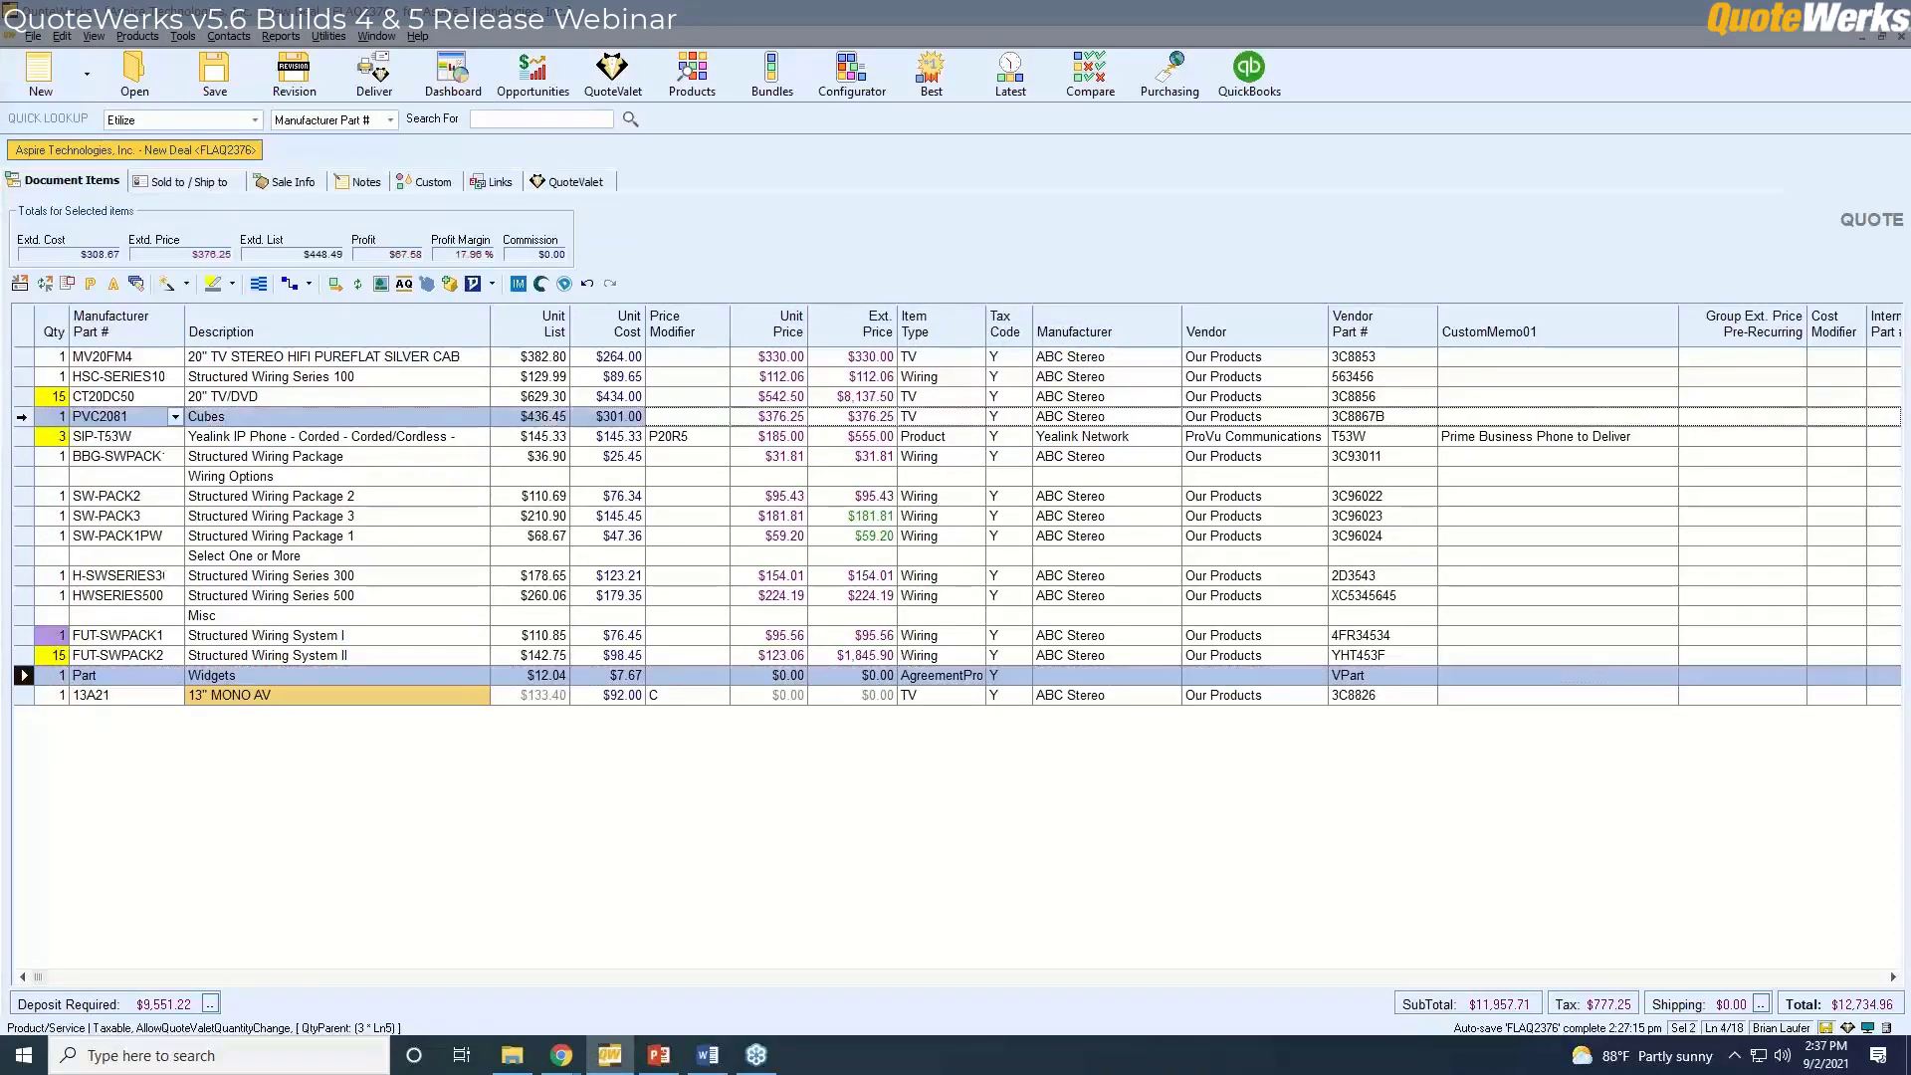
pyautogui.click(17, 673)
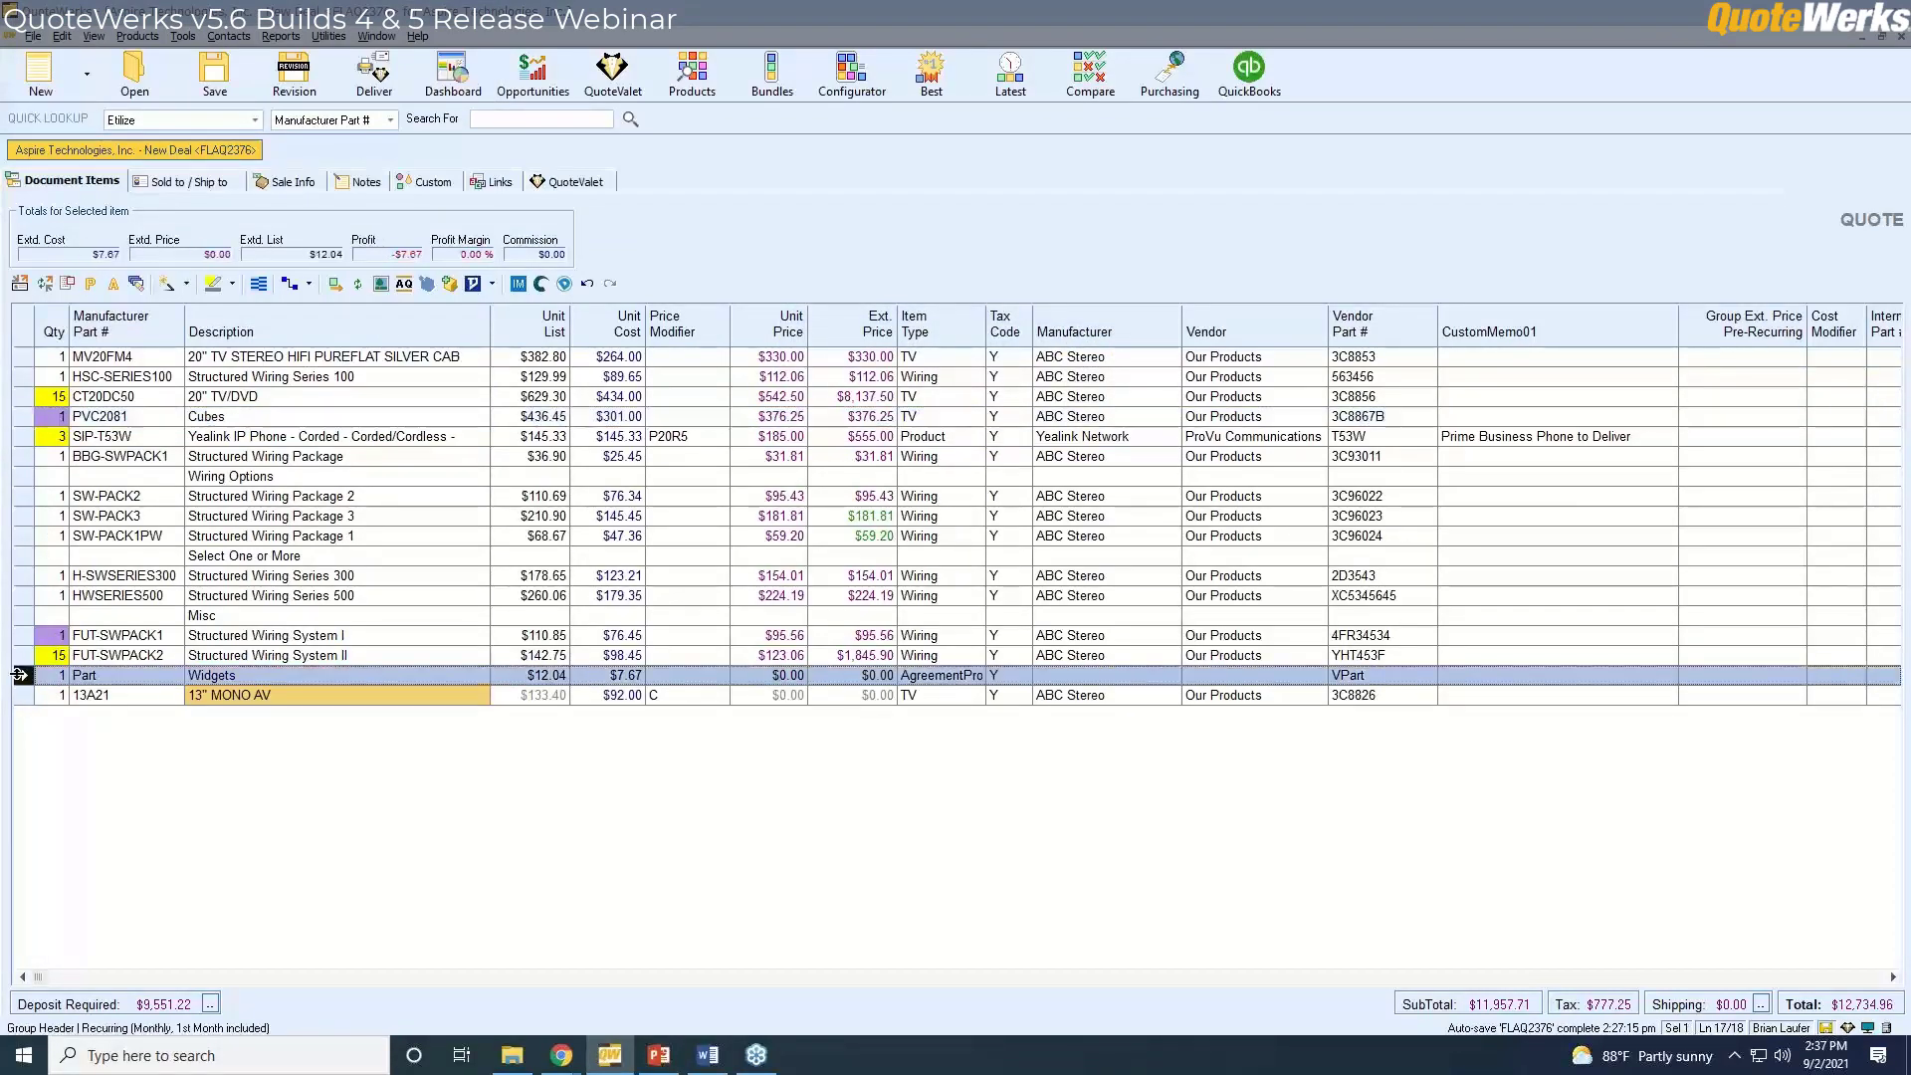
pyautogui.keyDown('ctrl'); pyautogui.click(24, 362); pyautogui.keyUp('ctrl')
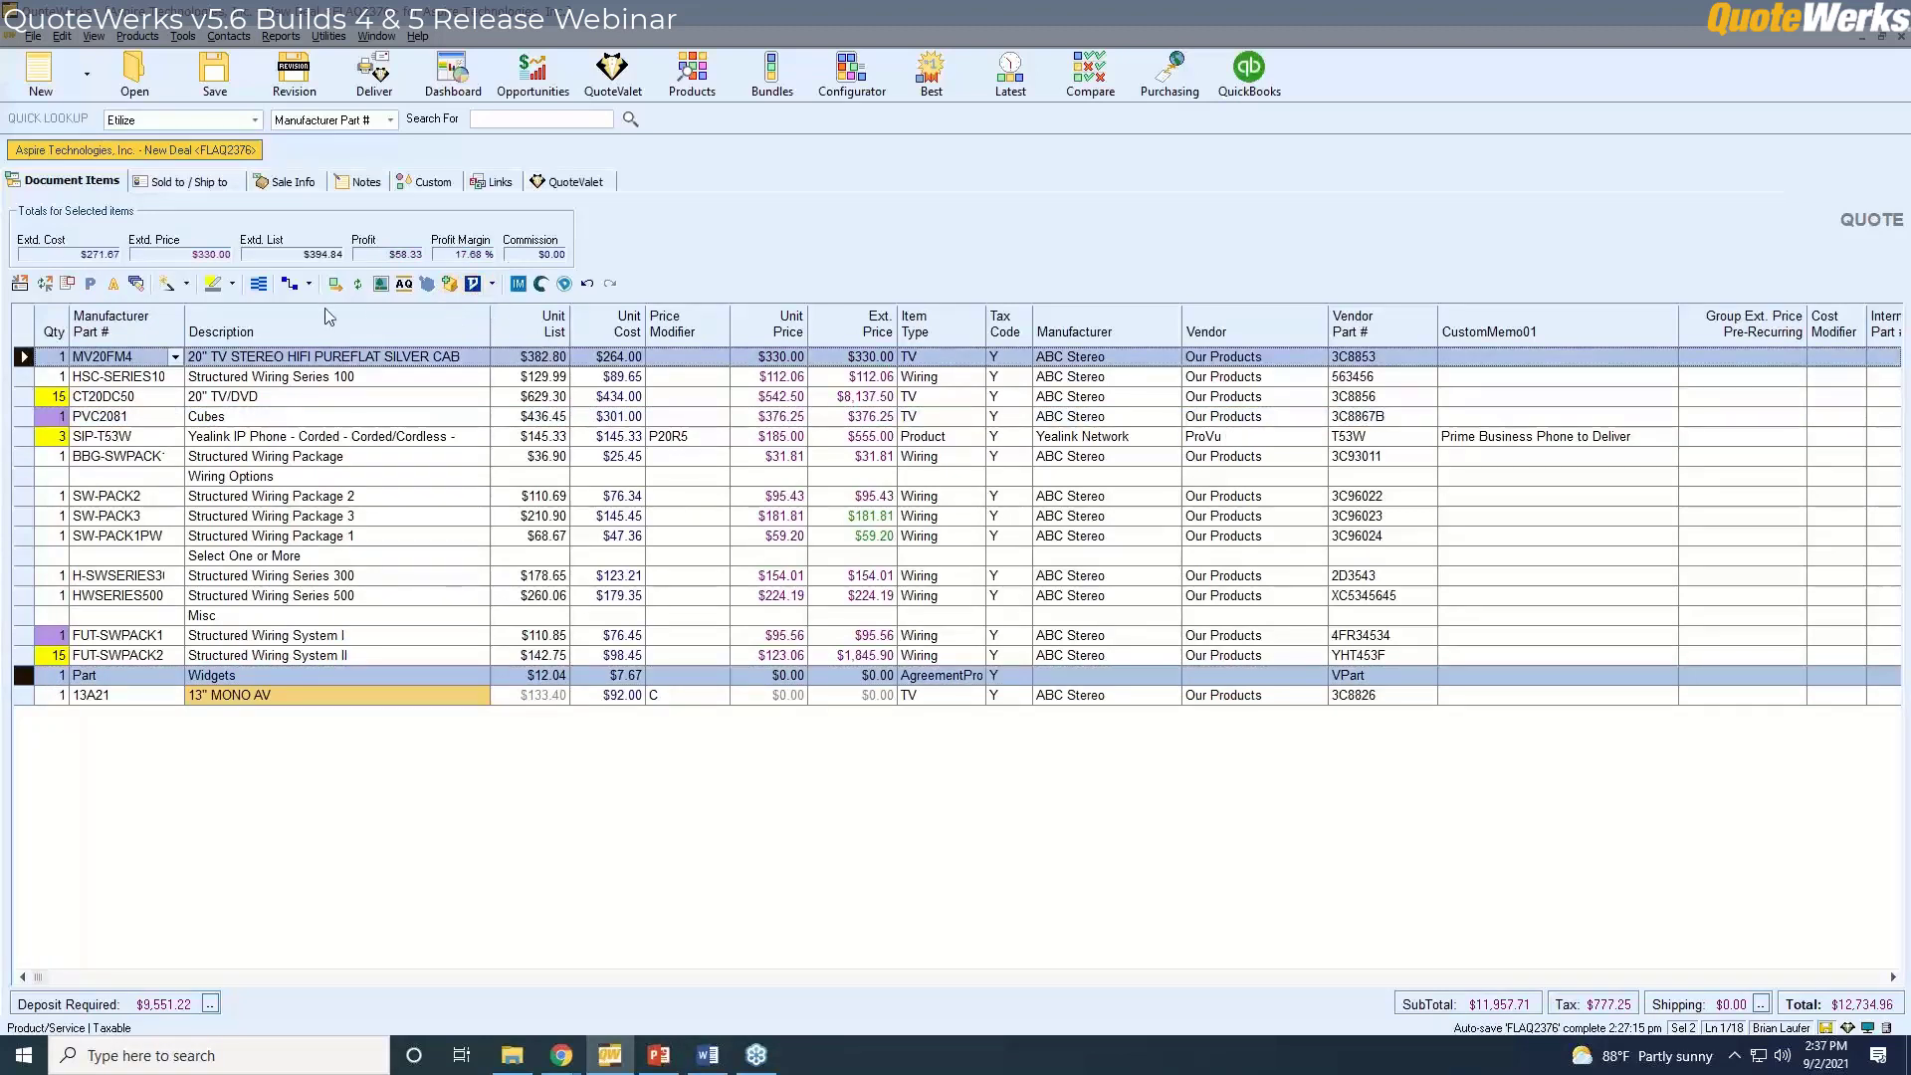
pyautogui.click(289, 284)
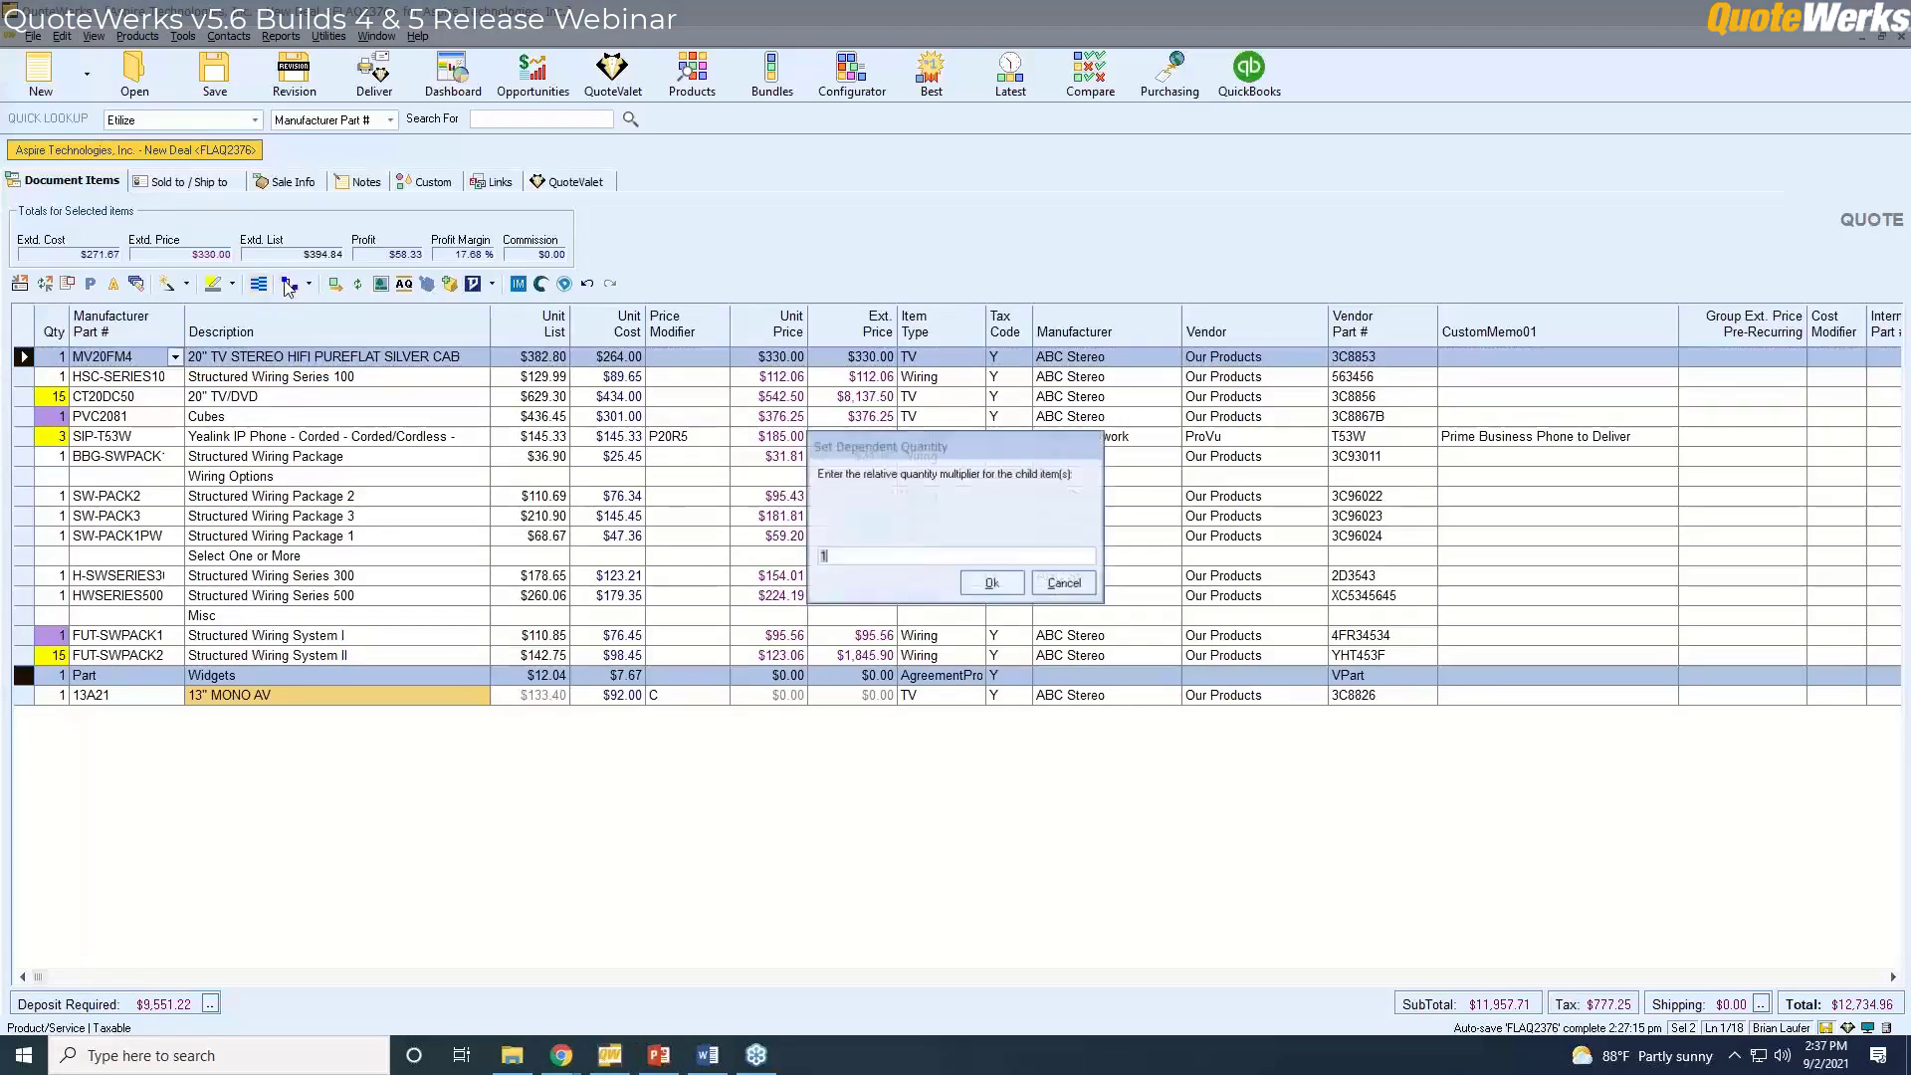
pyautogui.write('10')
pyautogui.click(992, 583)
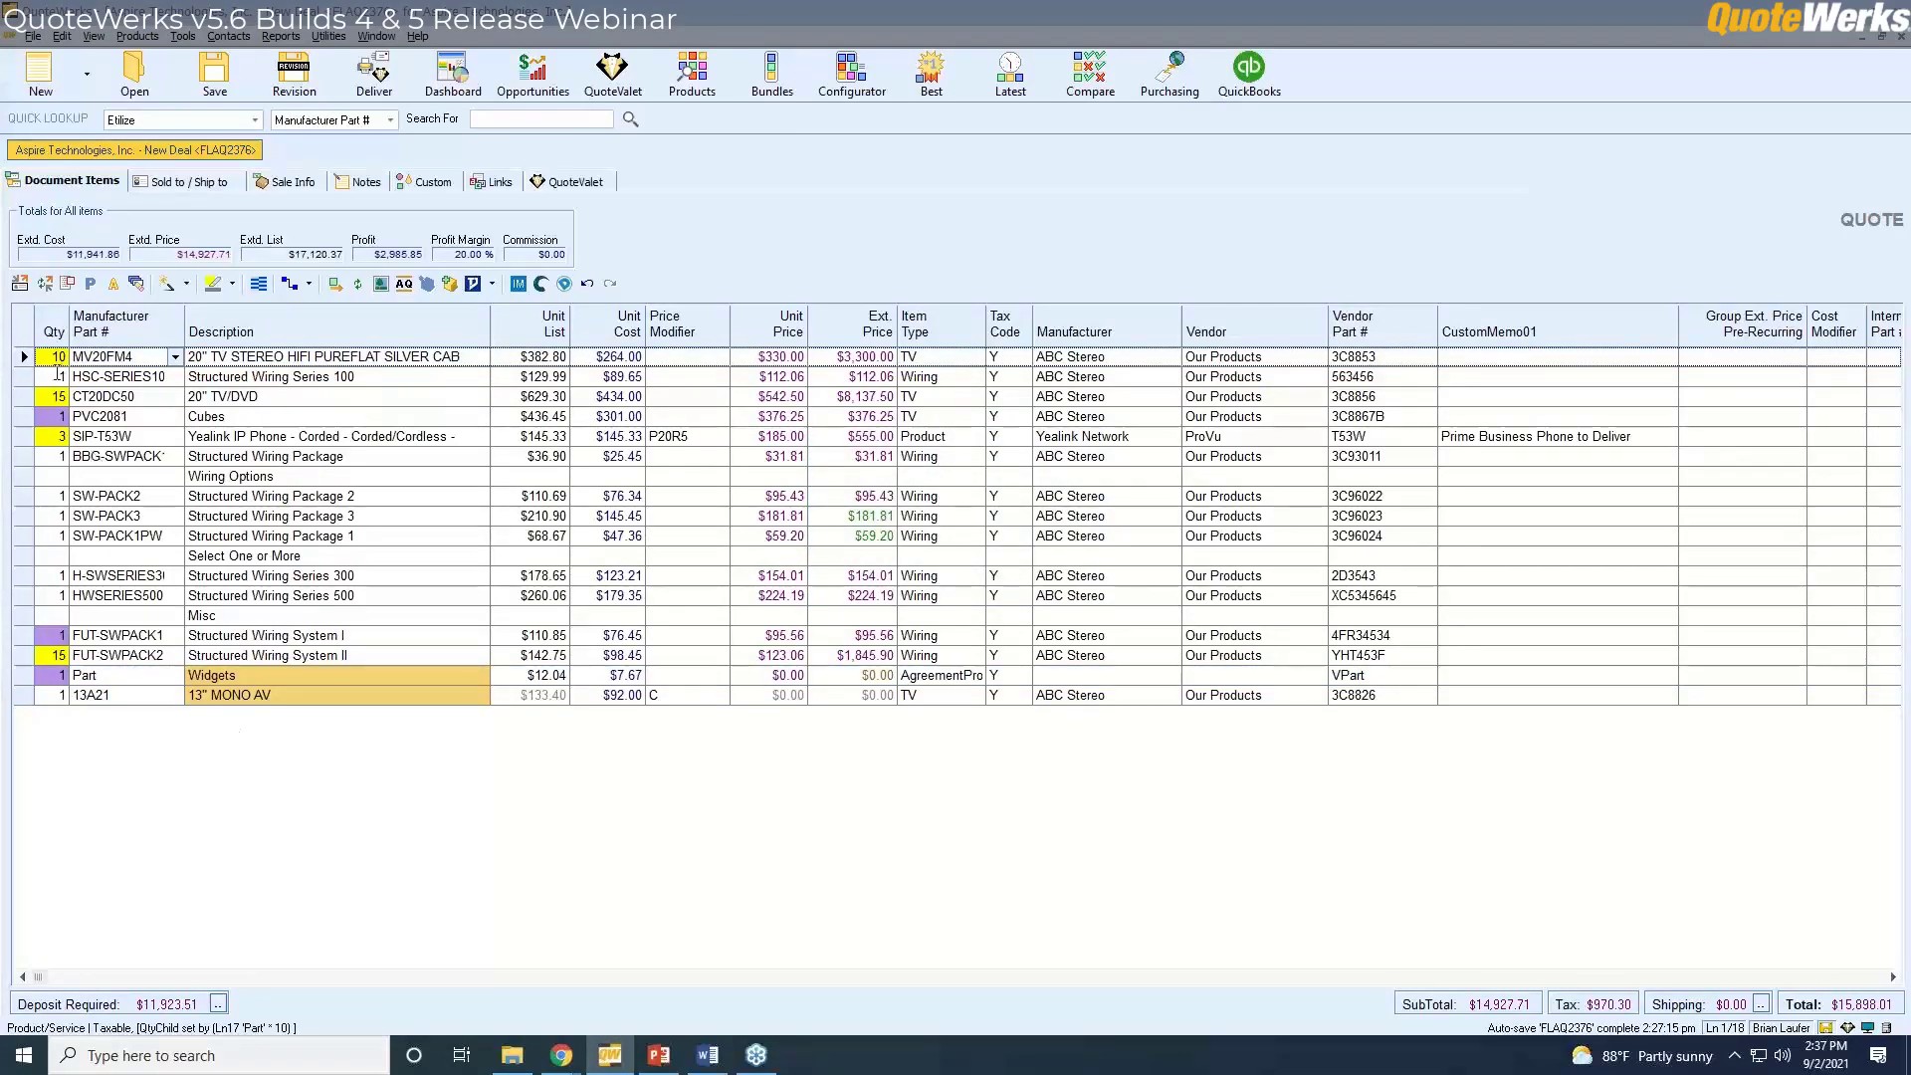
# Undo the Widgets dependent quantity and its bundle, and redo them.
pyautogui.click(28, 679)
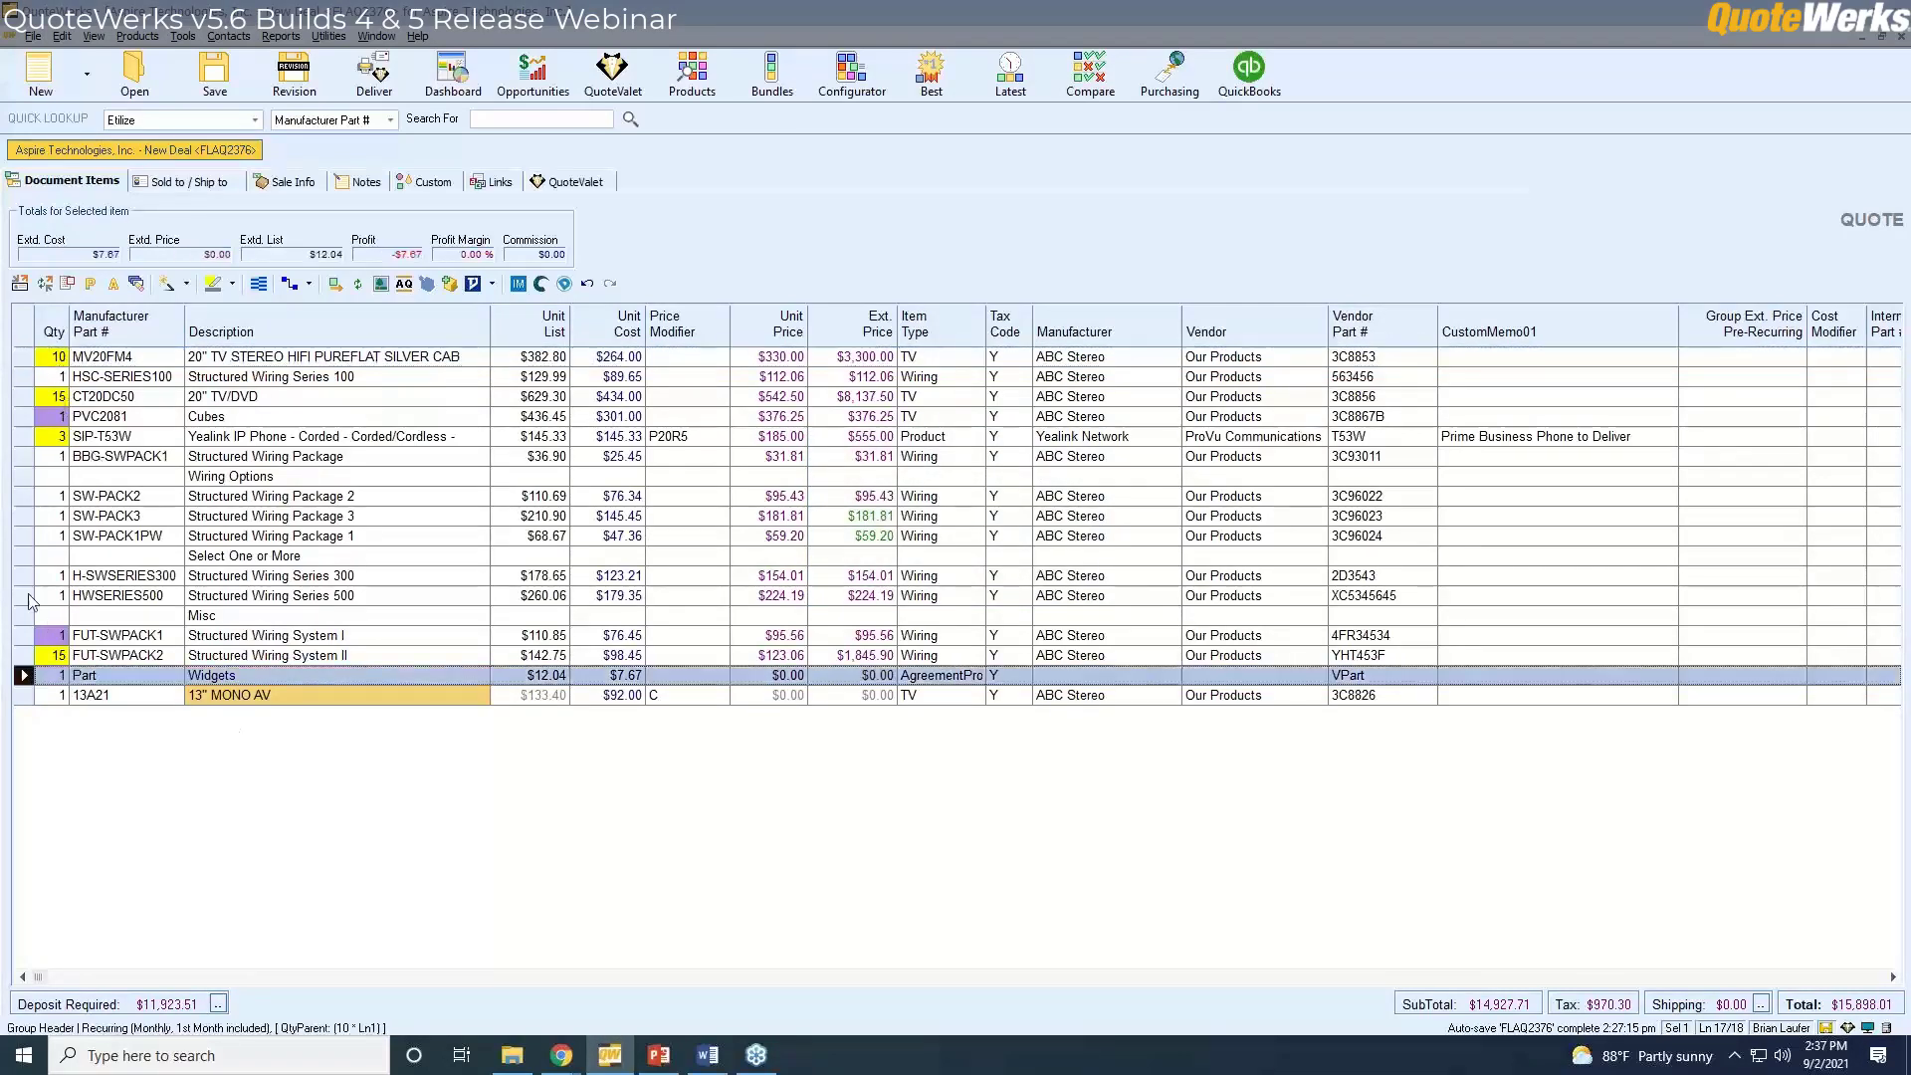
pyautogui.click(25, 364)
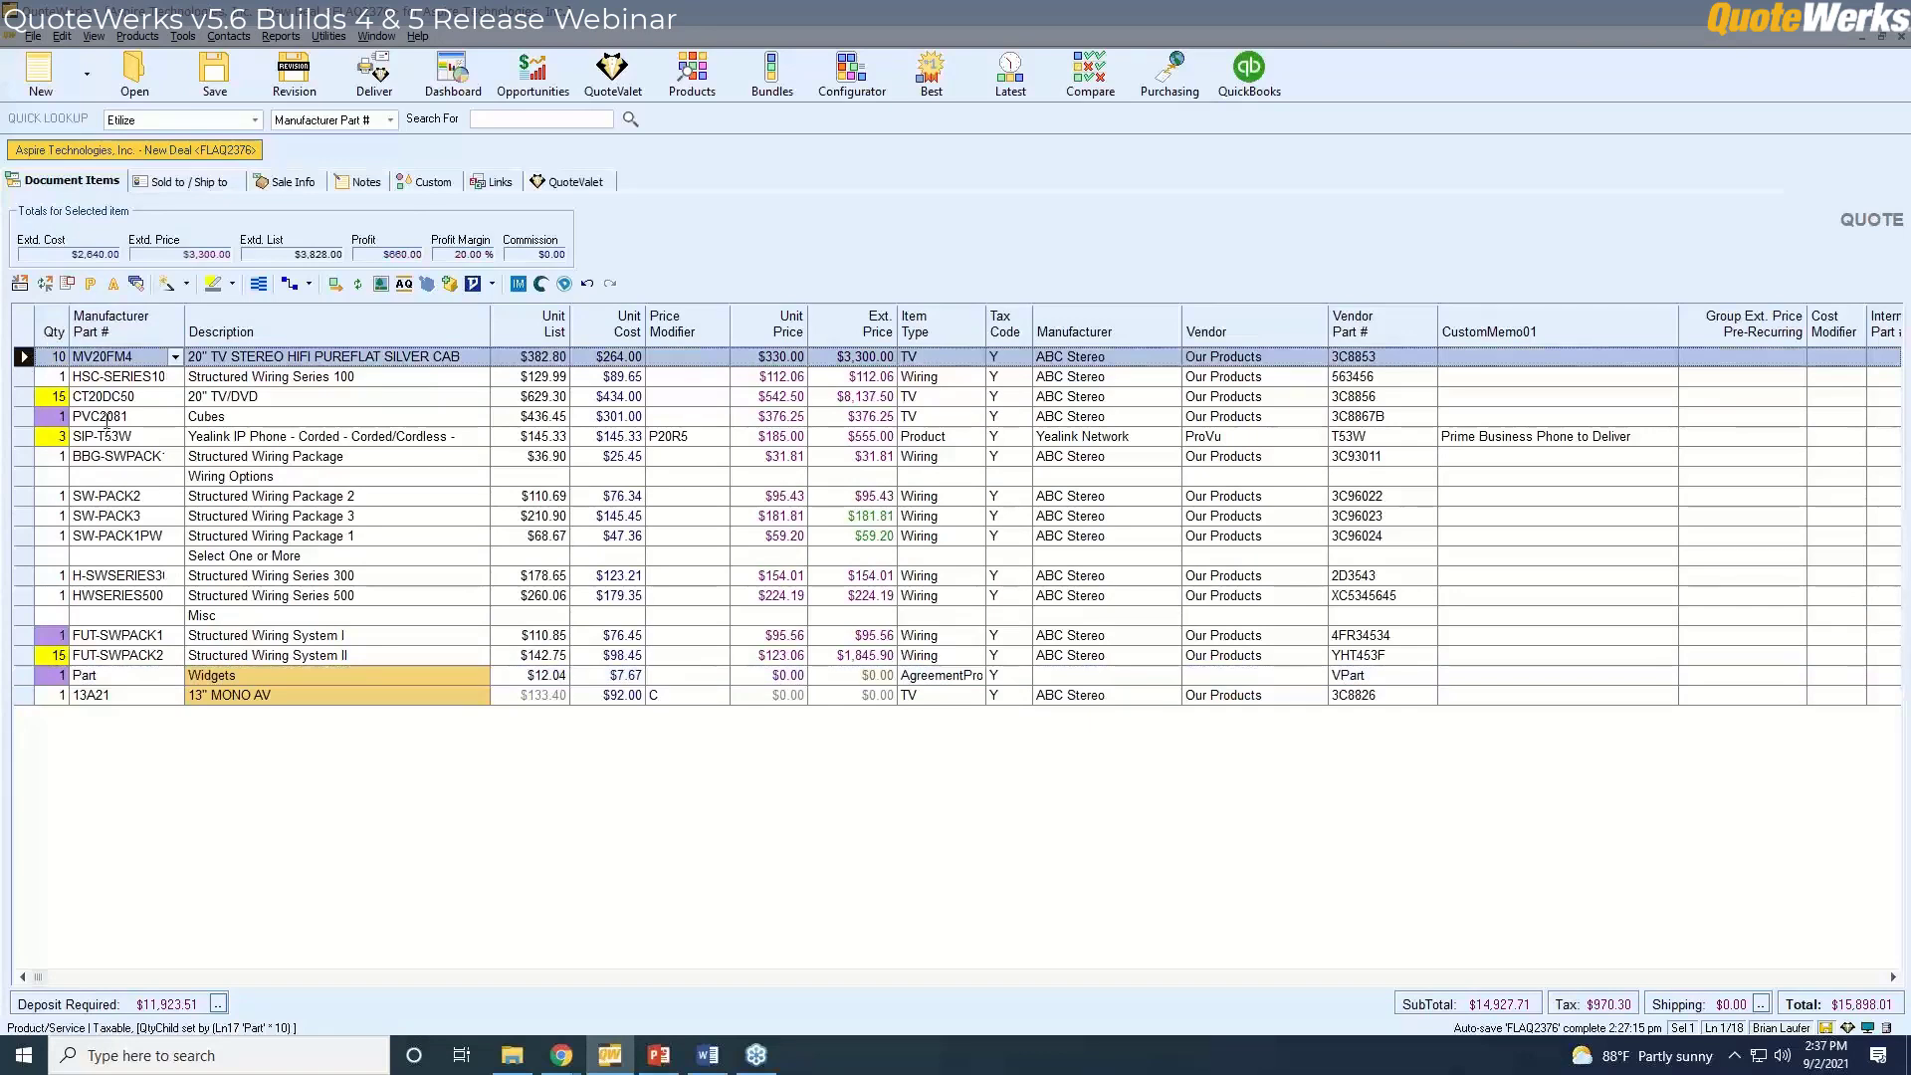
pyautogui.hotkey('ctrl', 'z')
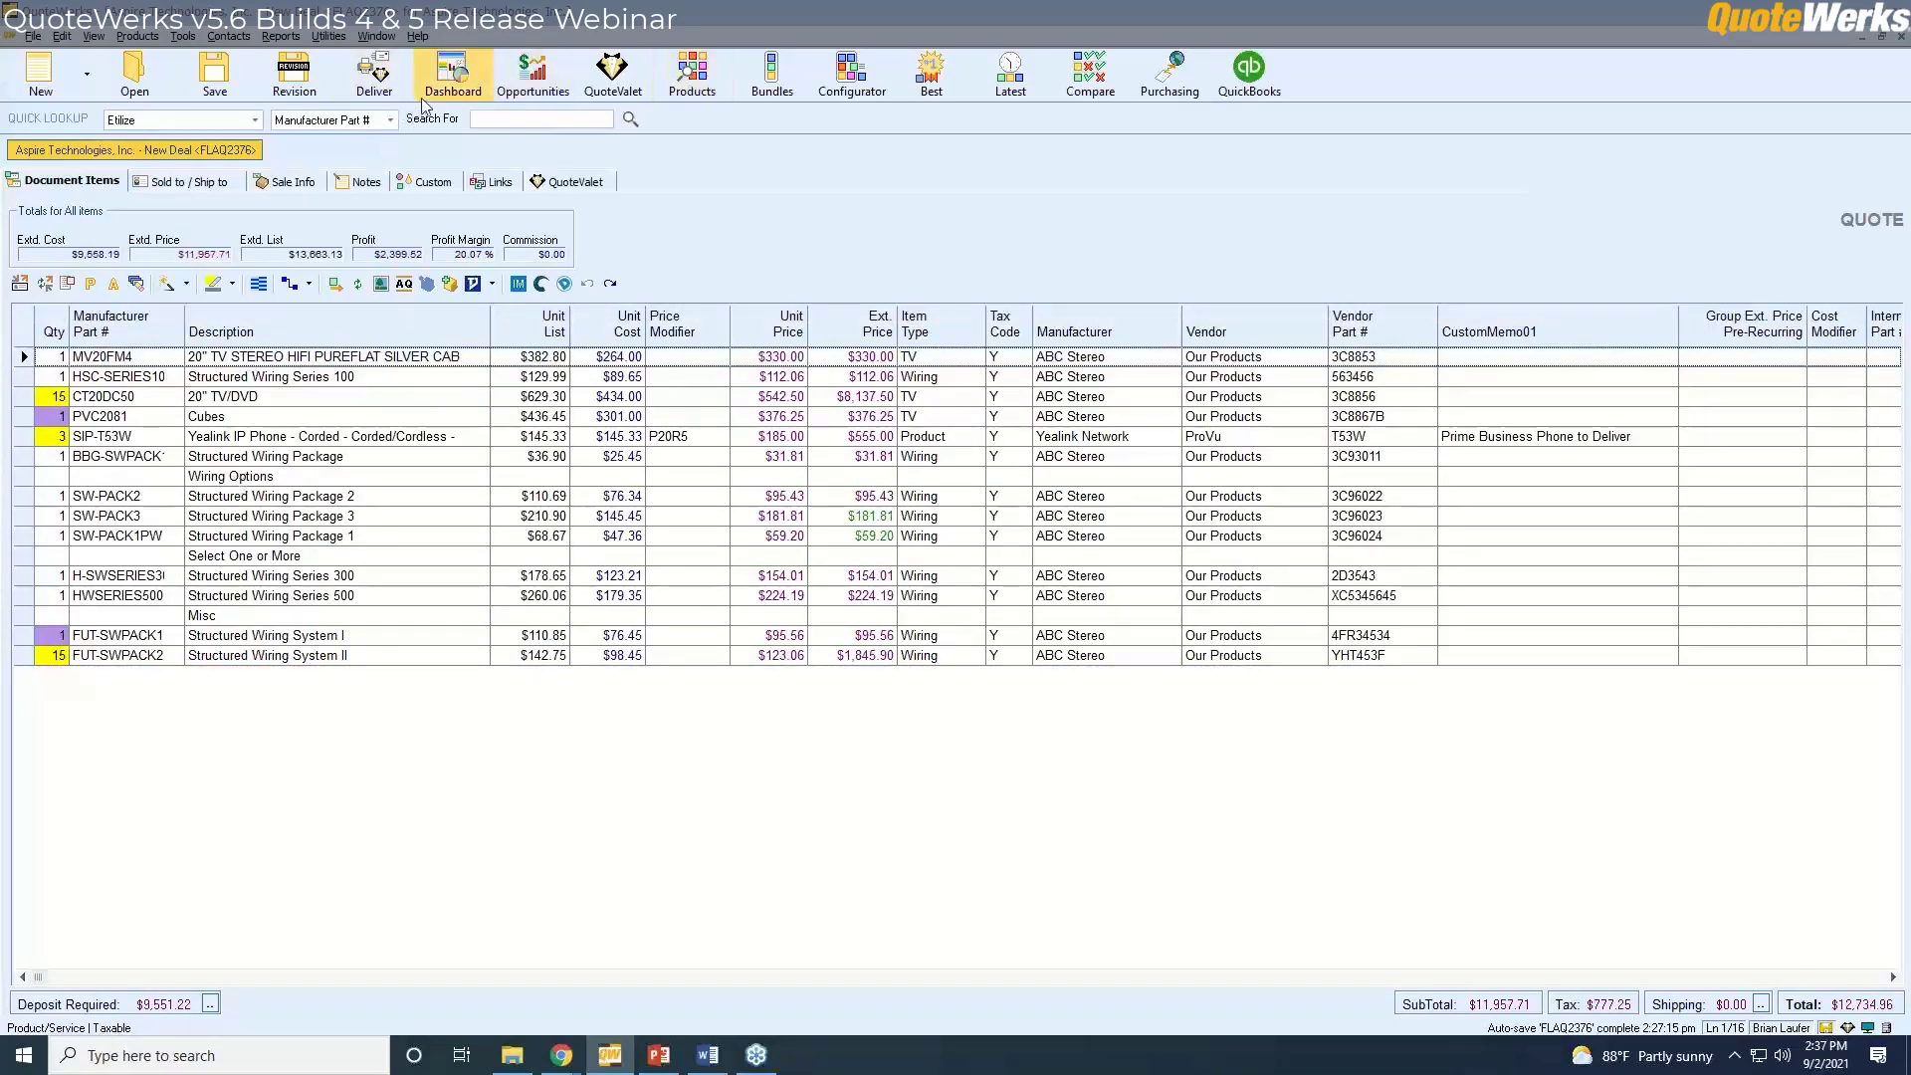
pyautogui.hotkey('ctrl', 'y')
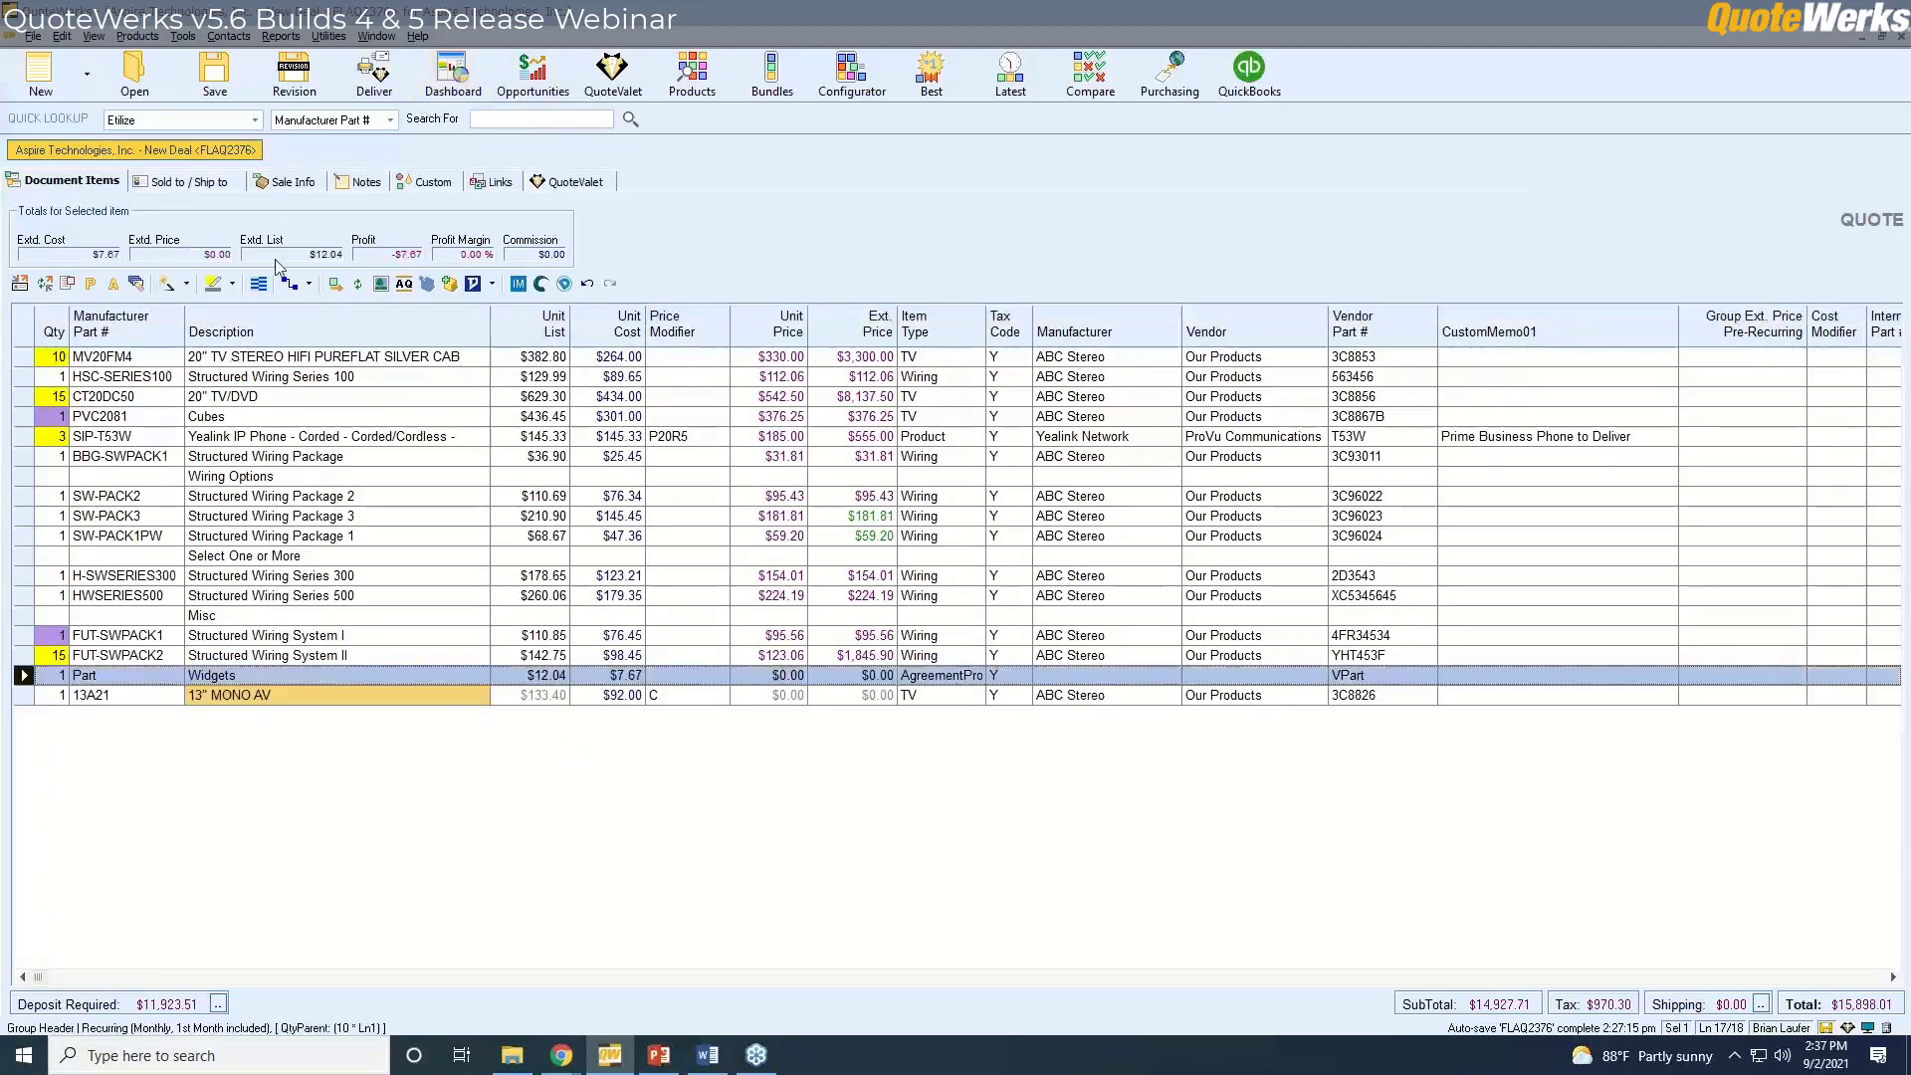
# Try to unlink the dependent quantity from the Widgets group header.
pyautogui.click(310, 286)
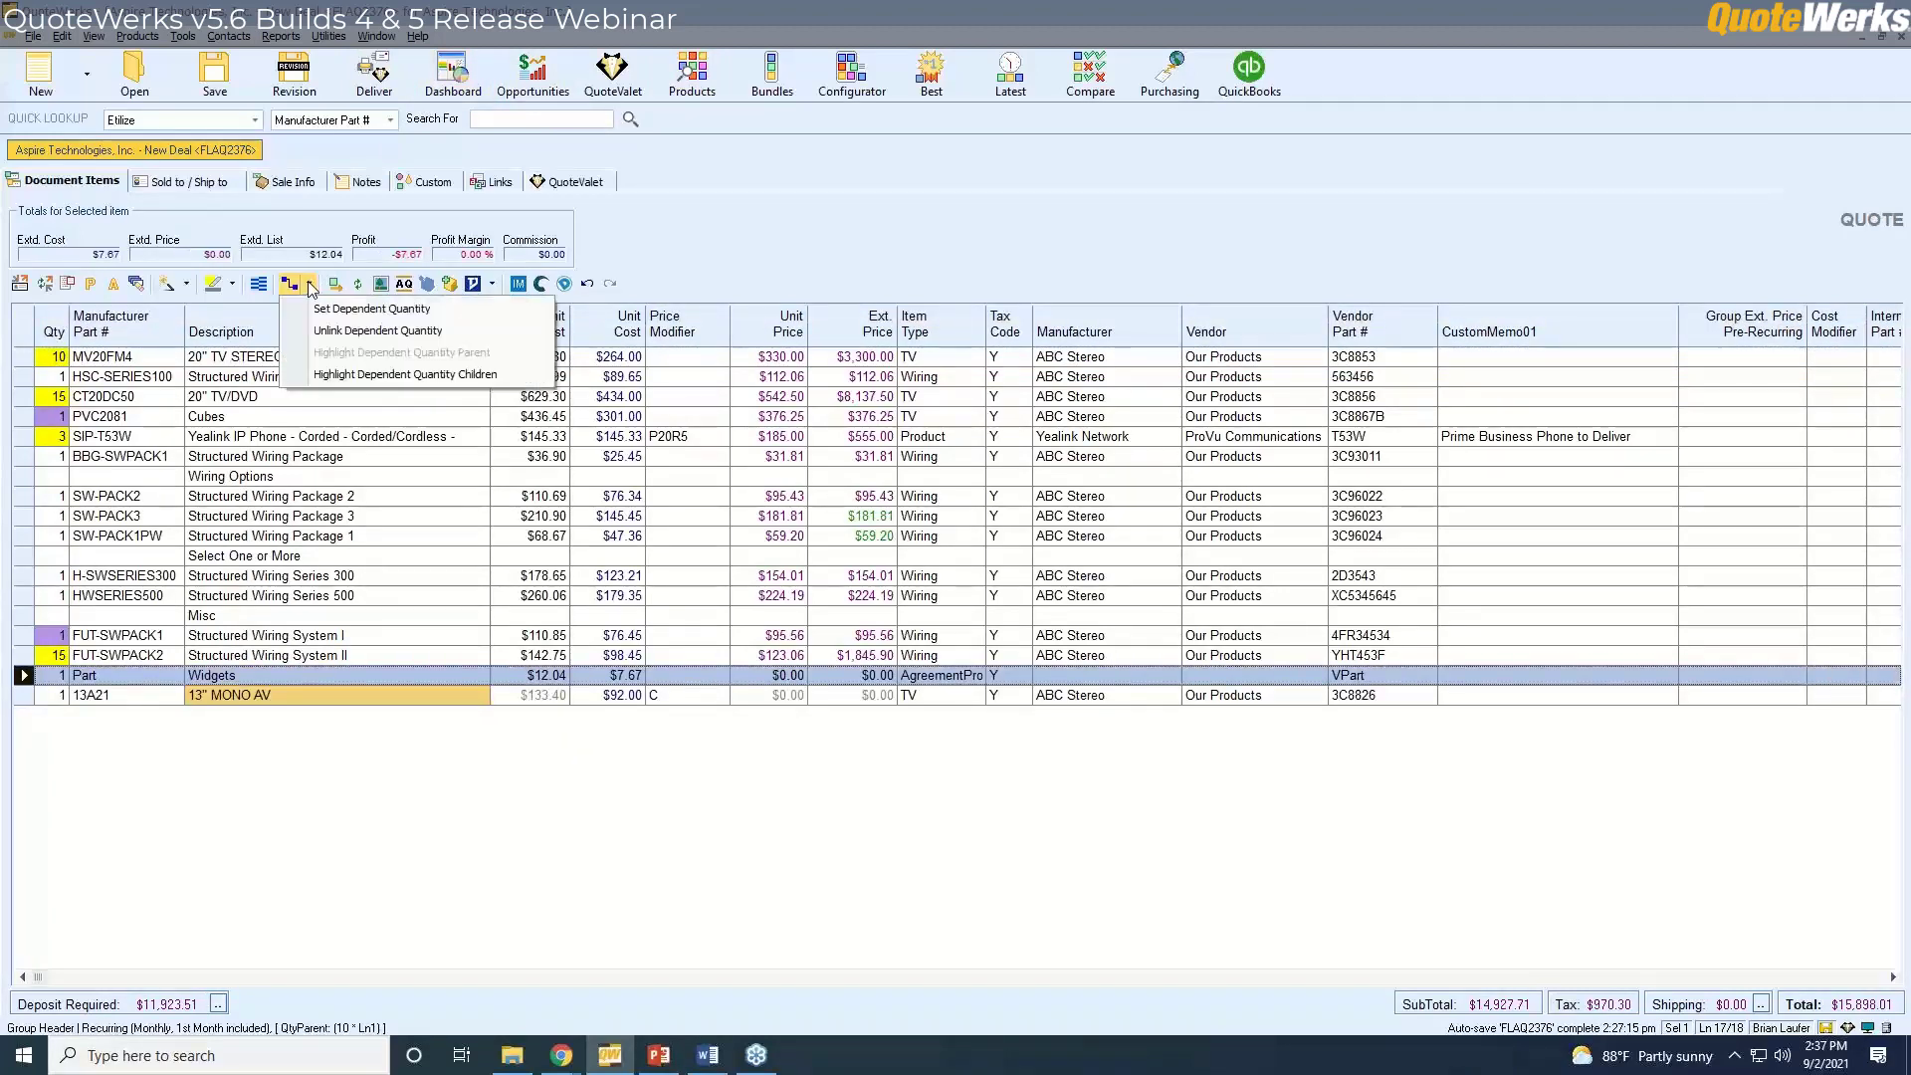
pyautogui.click(349, 331)
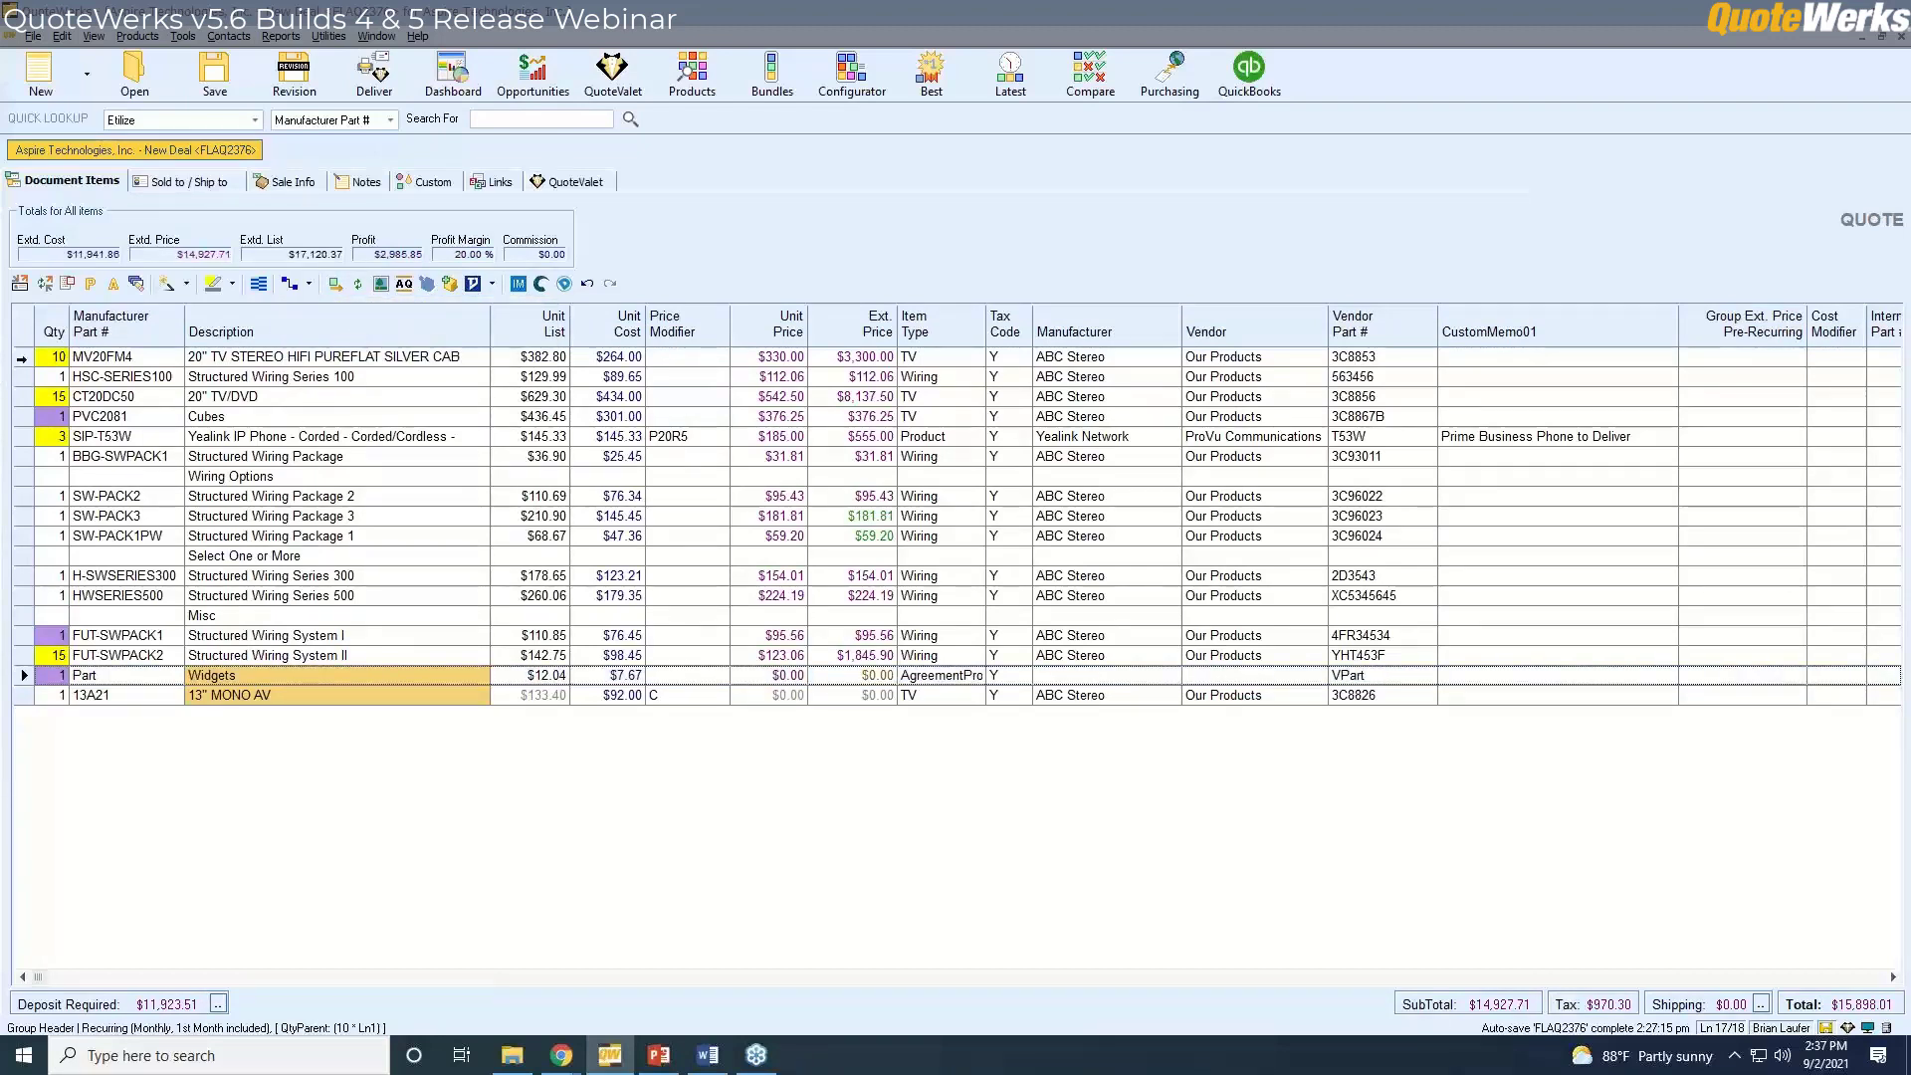
pyautogui.click(22, 359)
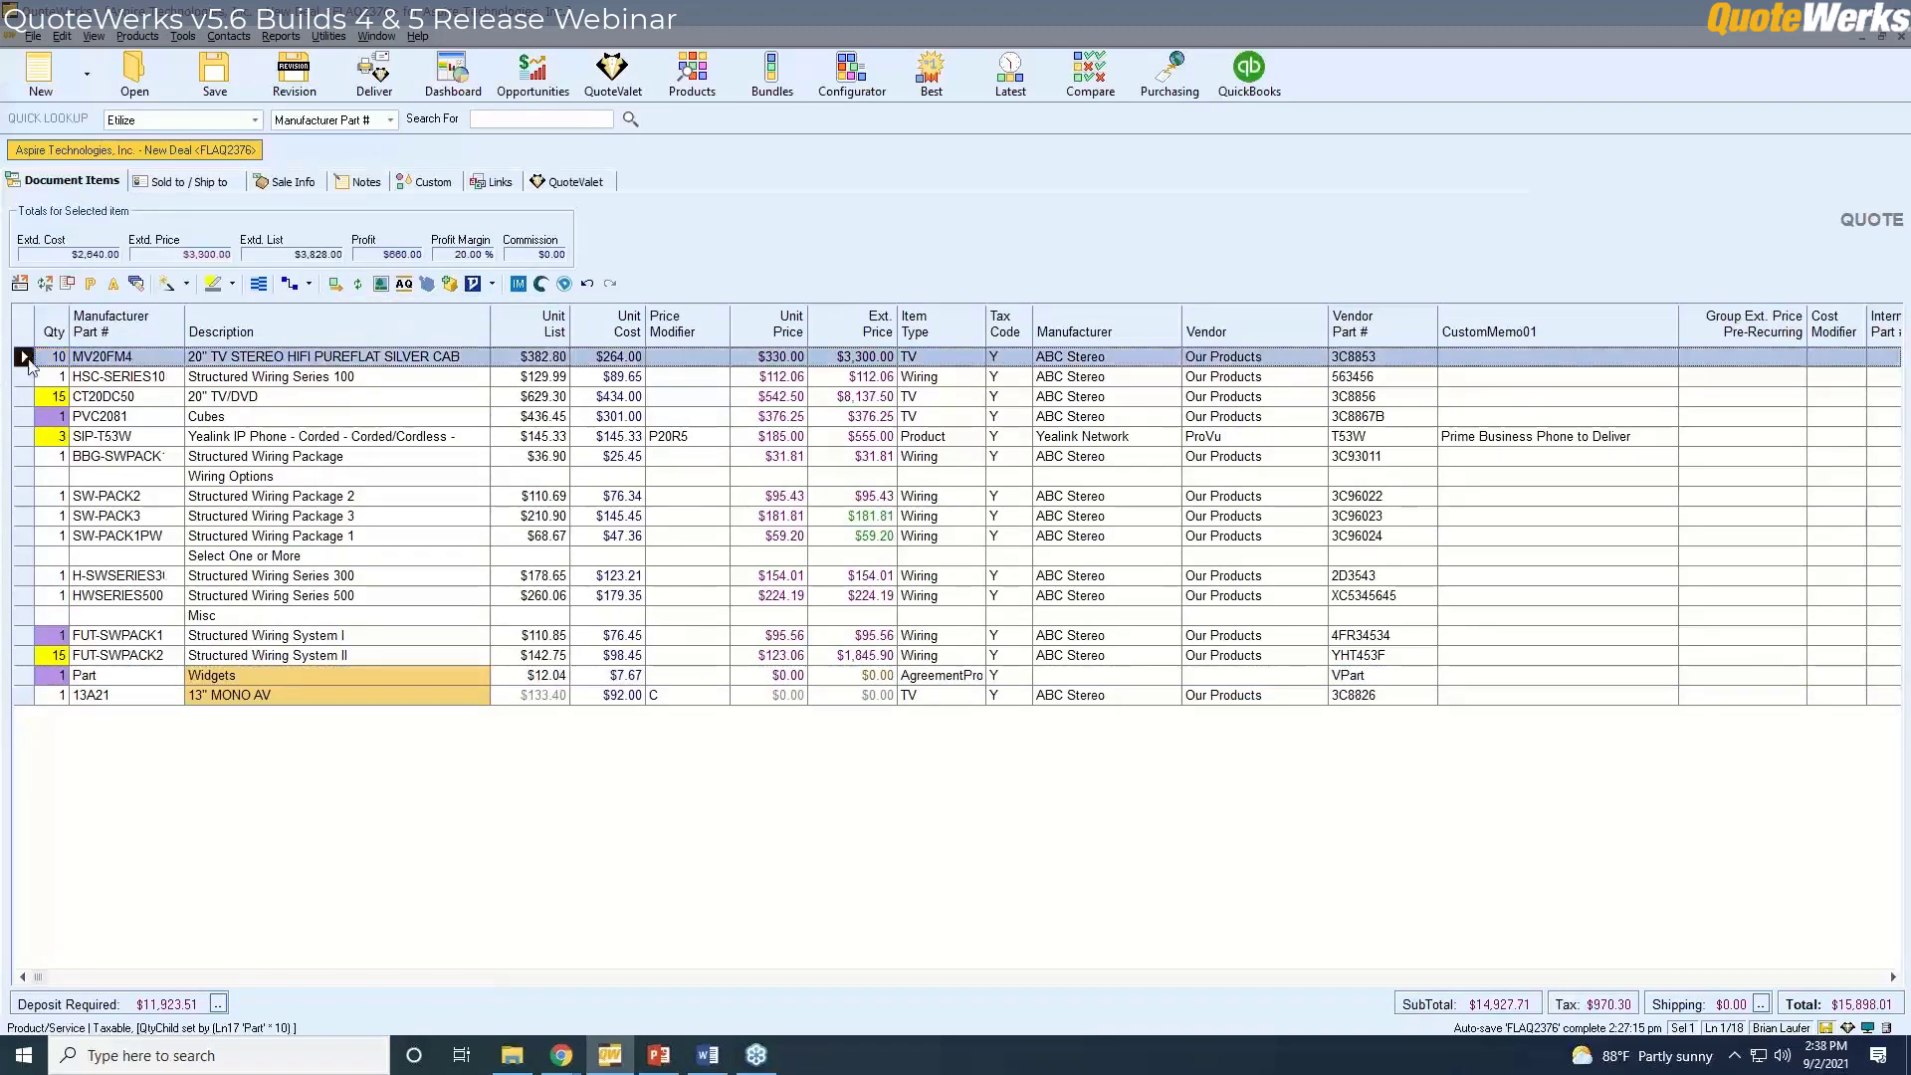
pyautogui.click(235, 575)
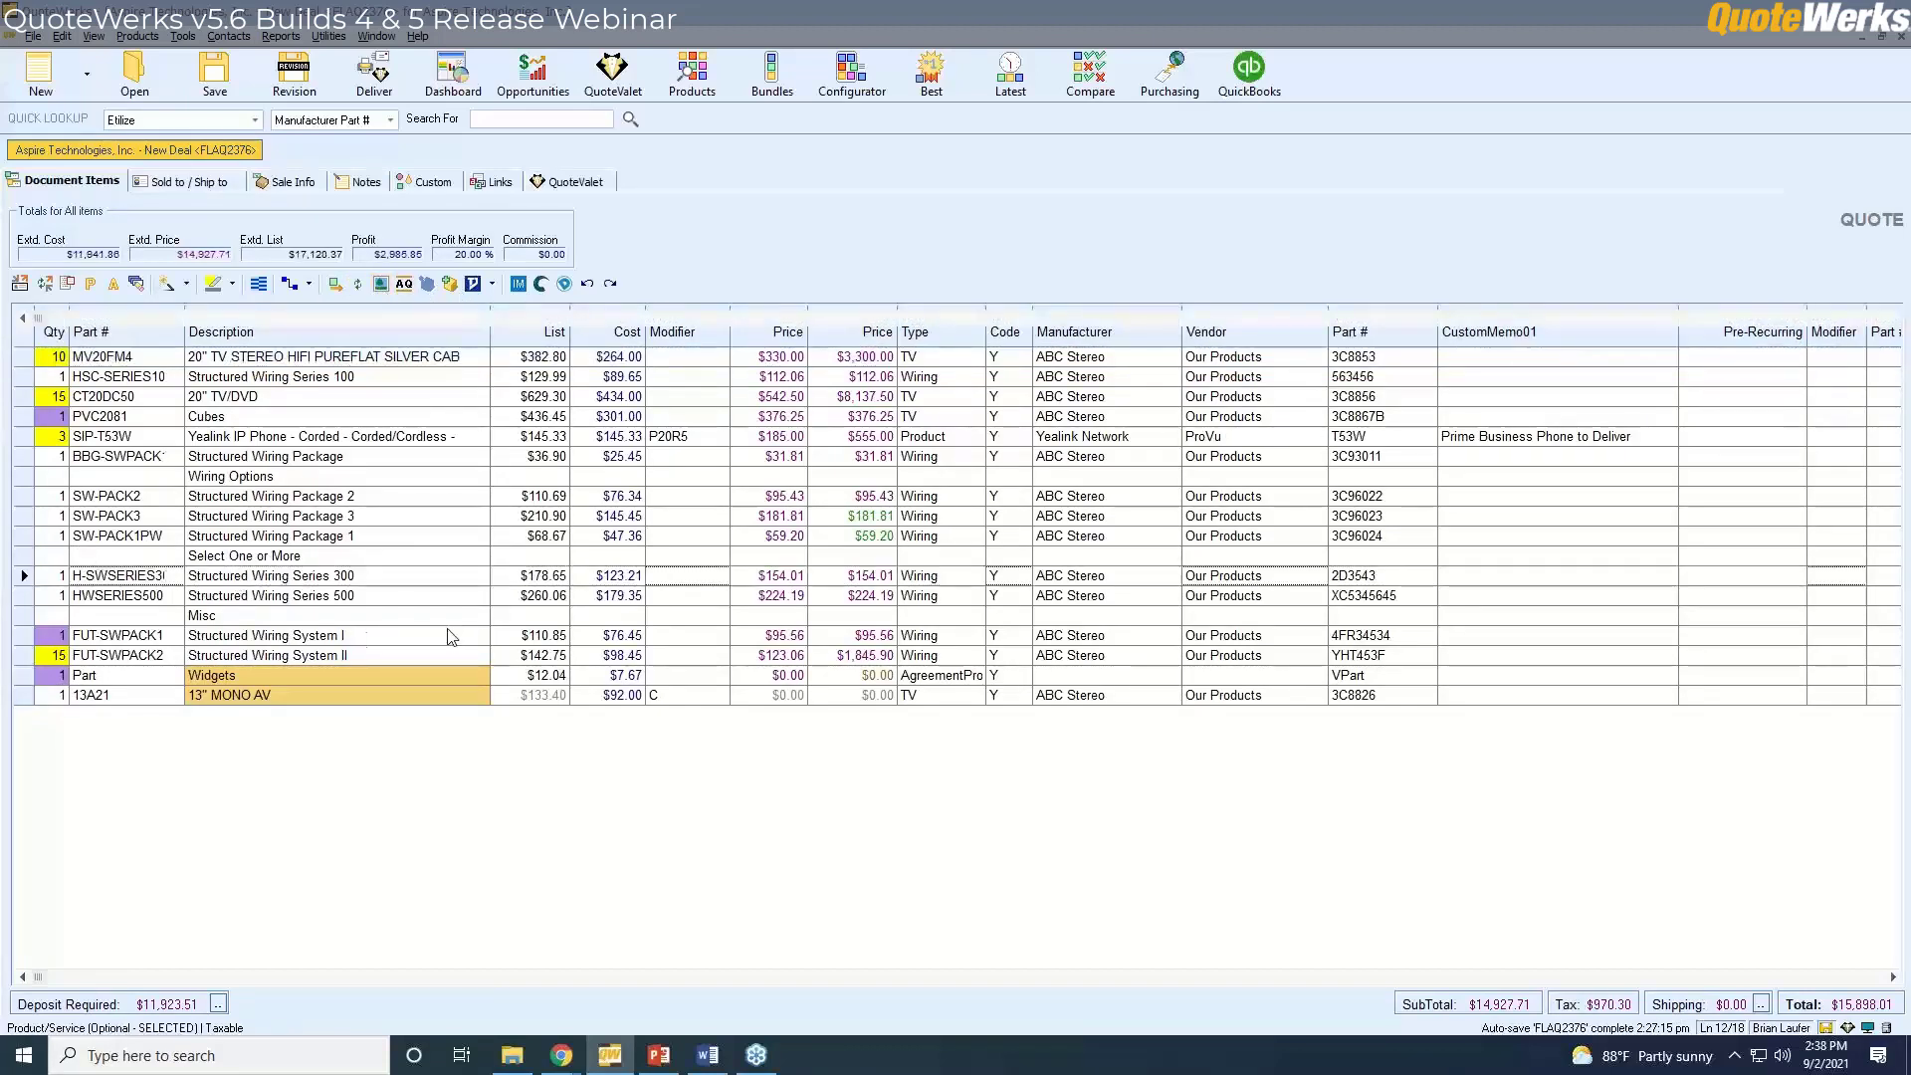
# Undo the dependent quantity link and the addition of the HaaS bundle.
pyautogui.hotkey('ctrl', 'z')
pyautogui.hotkey('ctrl', 'z')
pyautogui.hotkey('ctrl', 'z')
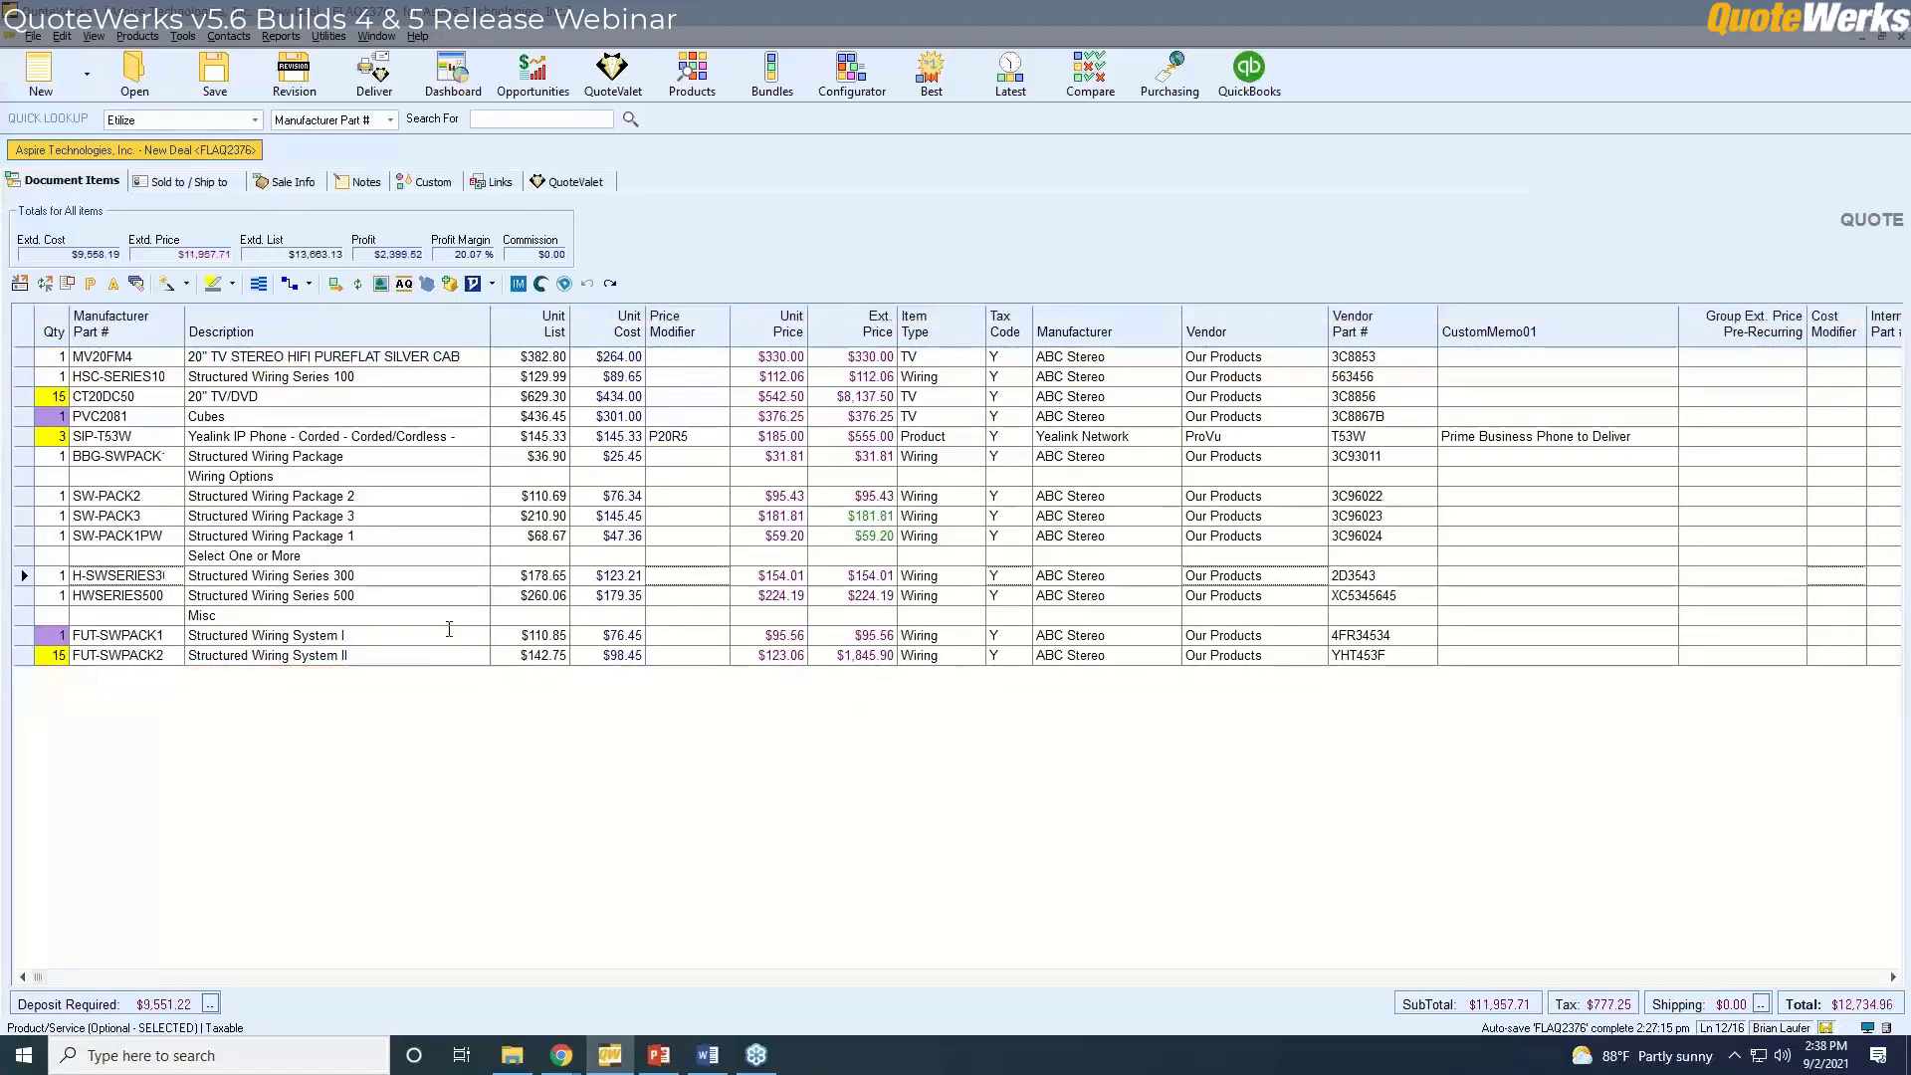
# Add the Standard Entertainment bundle to the end of the quote.
pyautogui.click(763, 61)
pyautogui.click(132, 284)
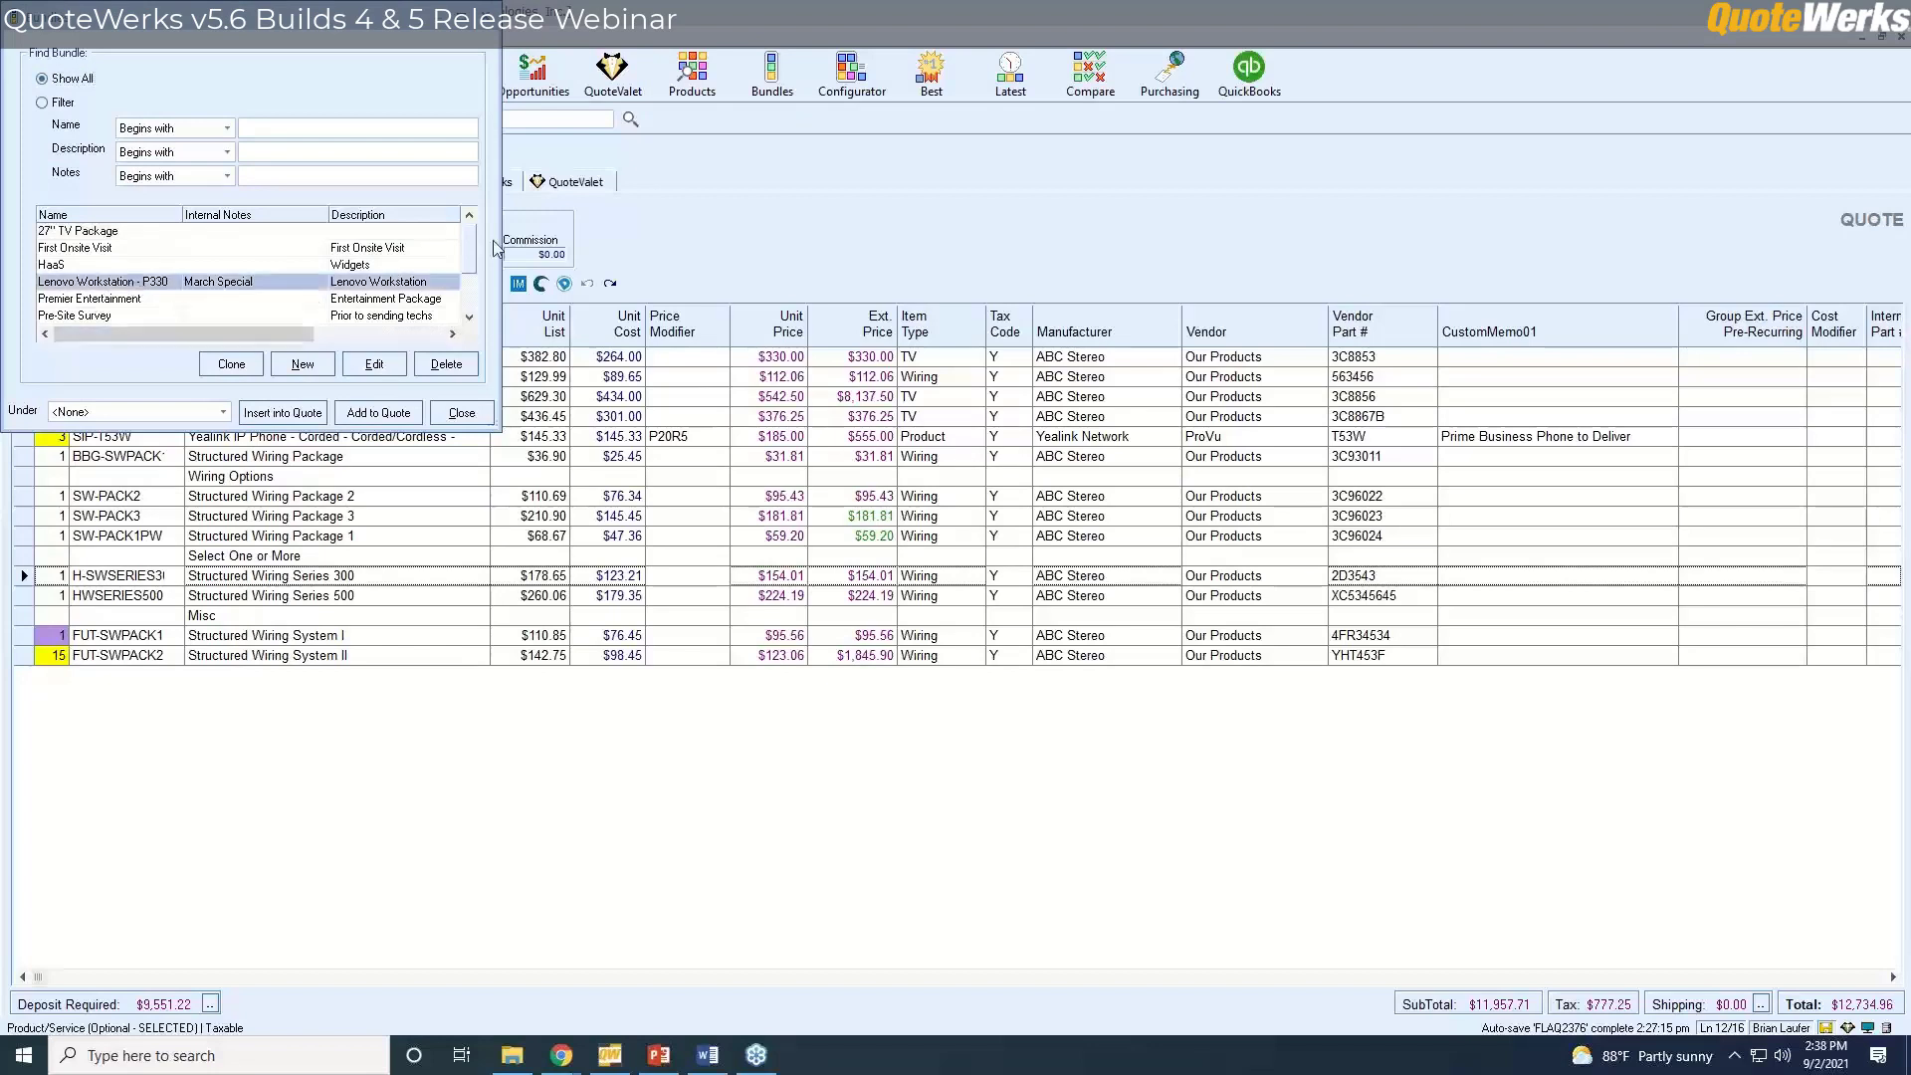
pyautogui.moveTo(468, 255); pyautogui.dragTo(462, 317)
pyautogui.doubleClick(92, 283)
pyautogui.click(1092, 344)
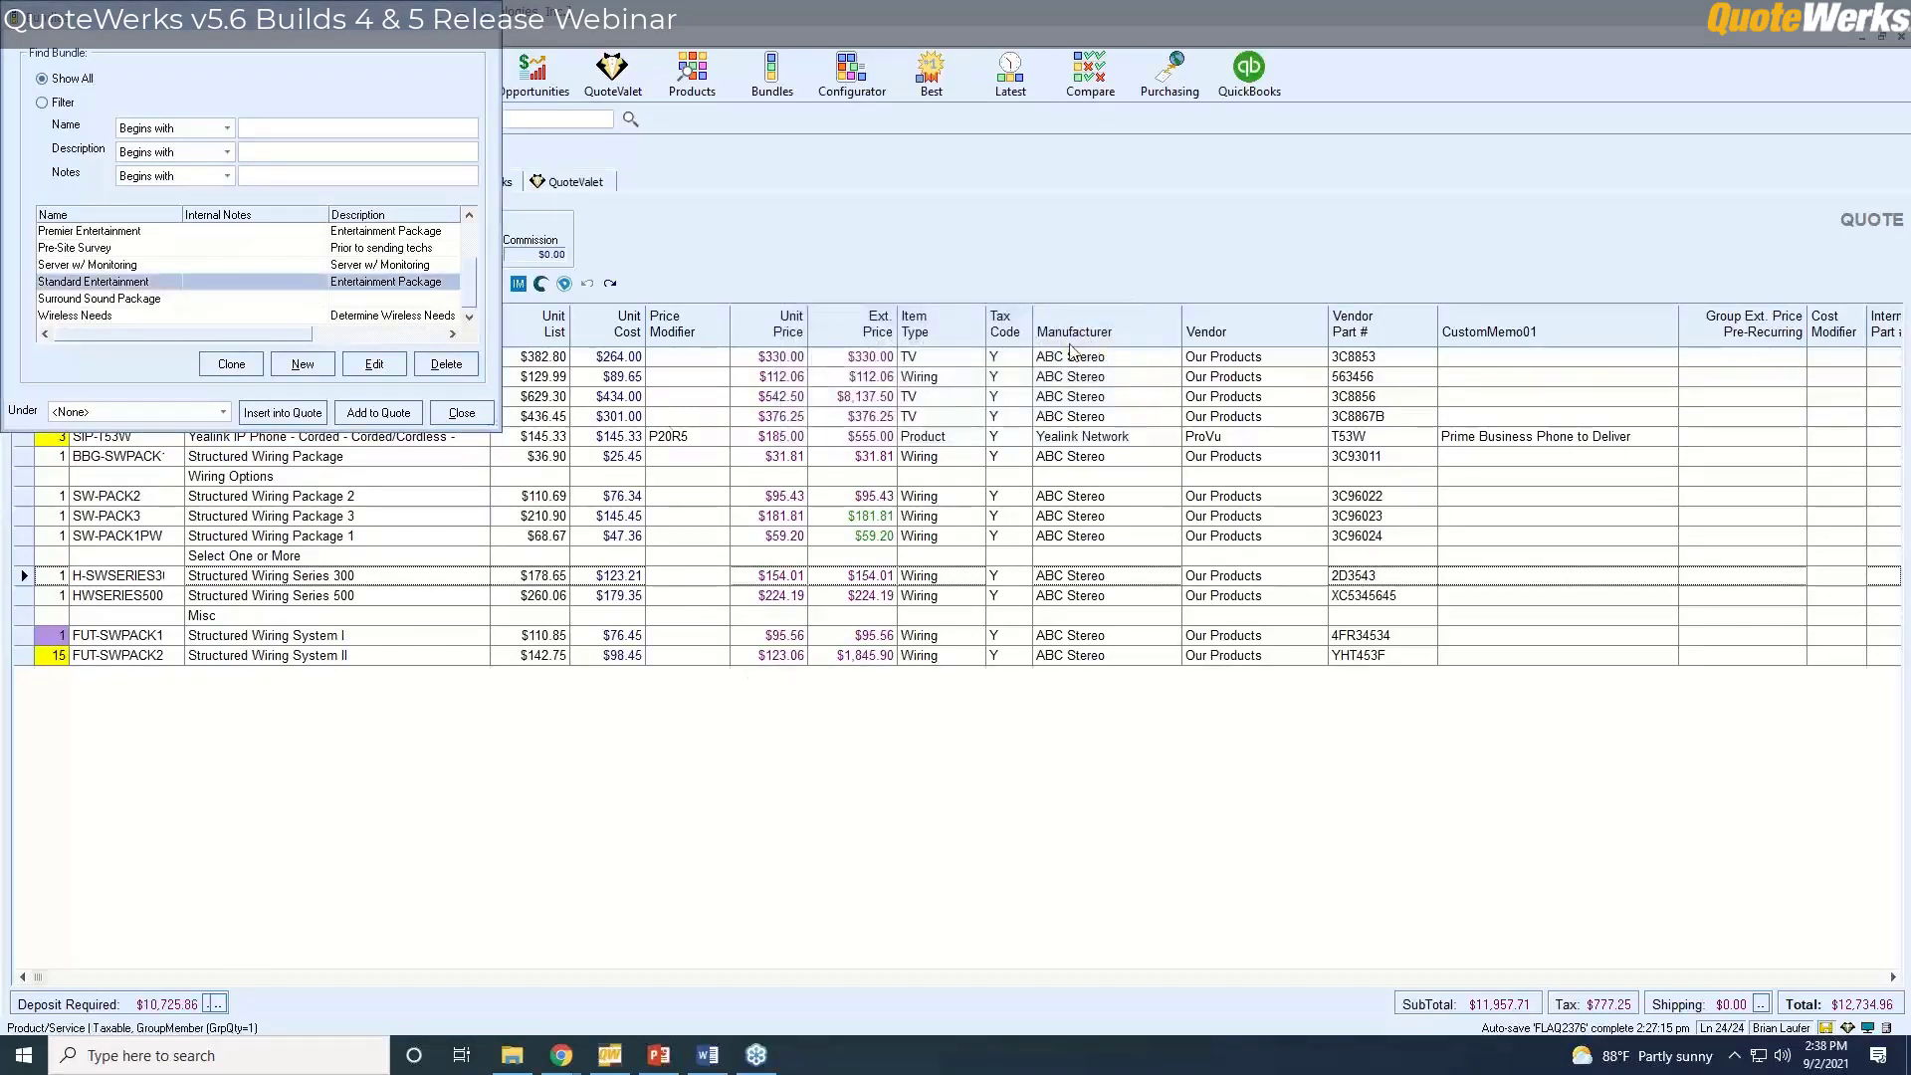
# Select the ENTPACK1 group header line and save the quote.
pyautogui.click(21, 680)
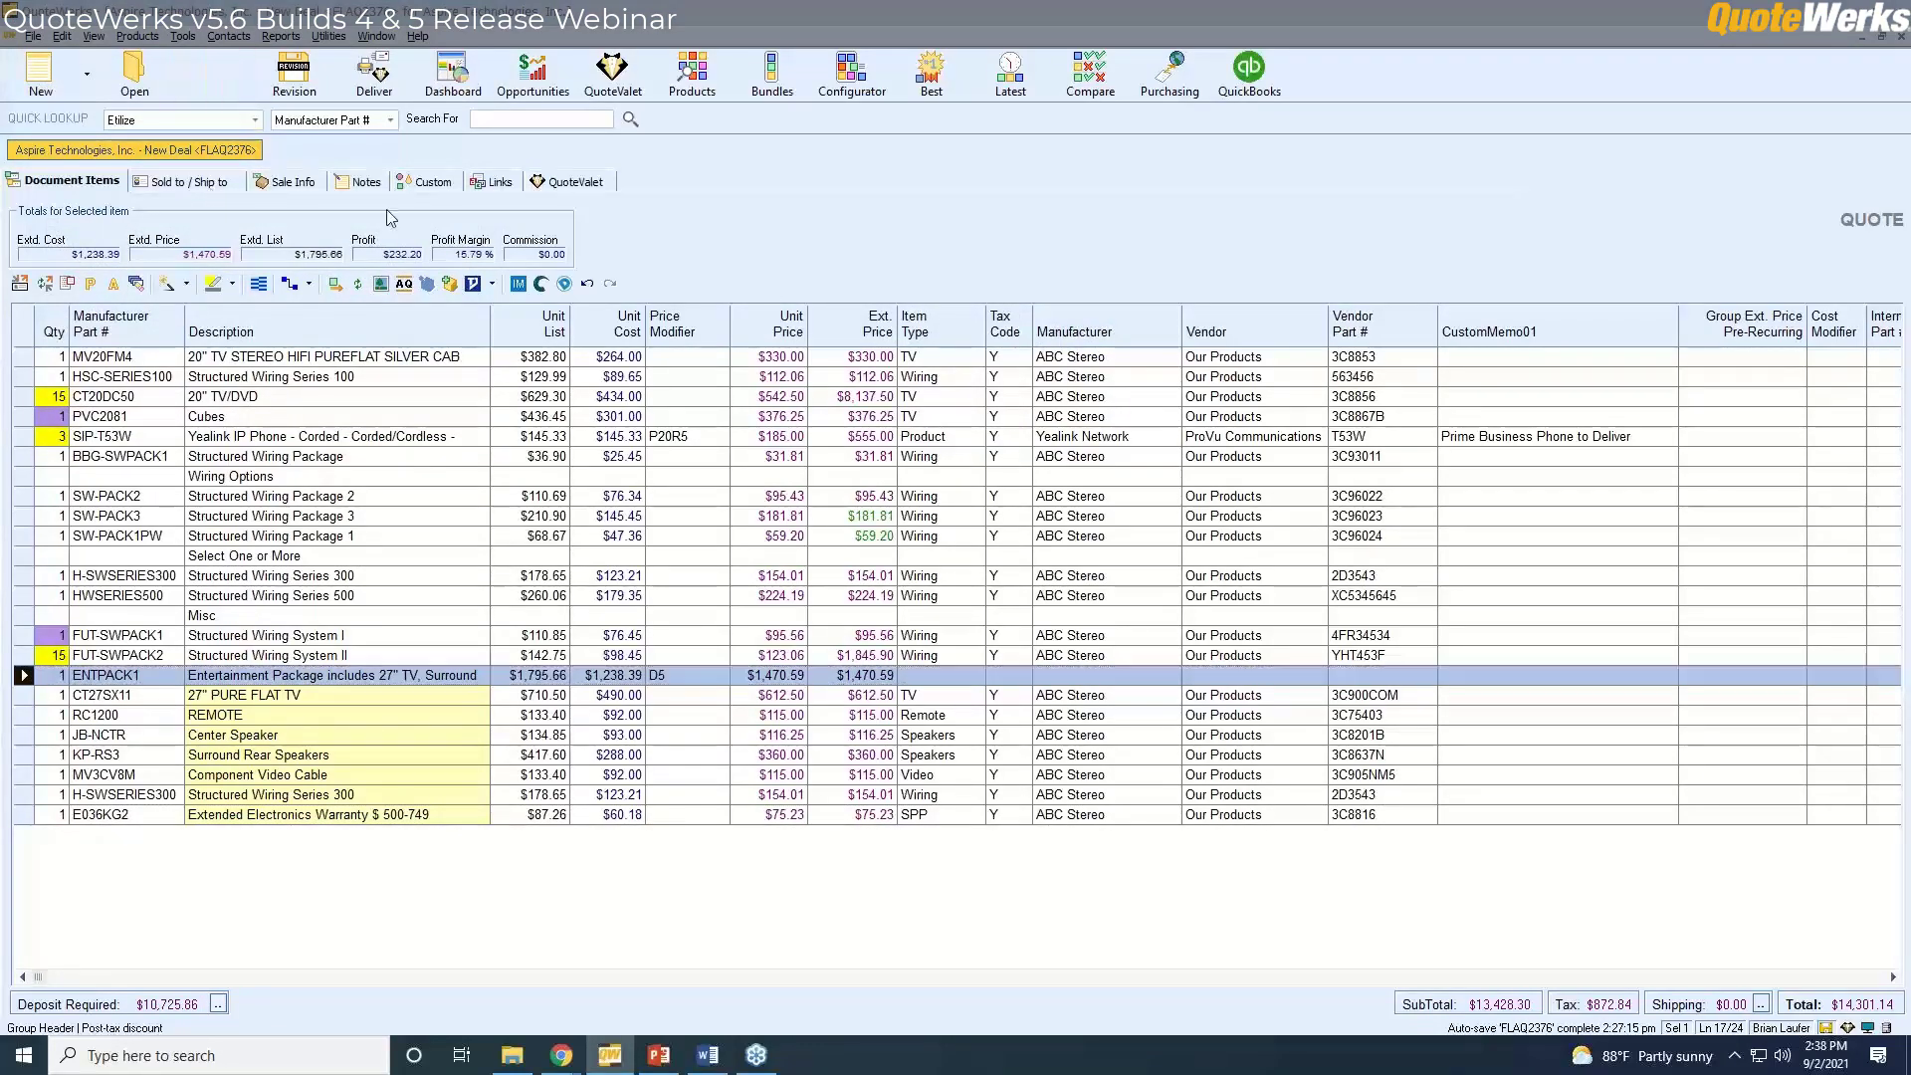
pyautogui.click(213, 88)
pyautogui.click(1149, 416)
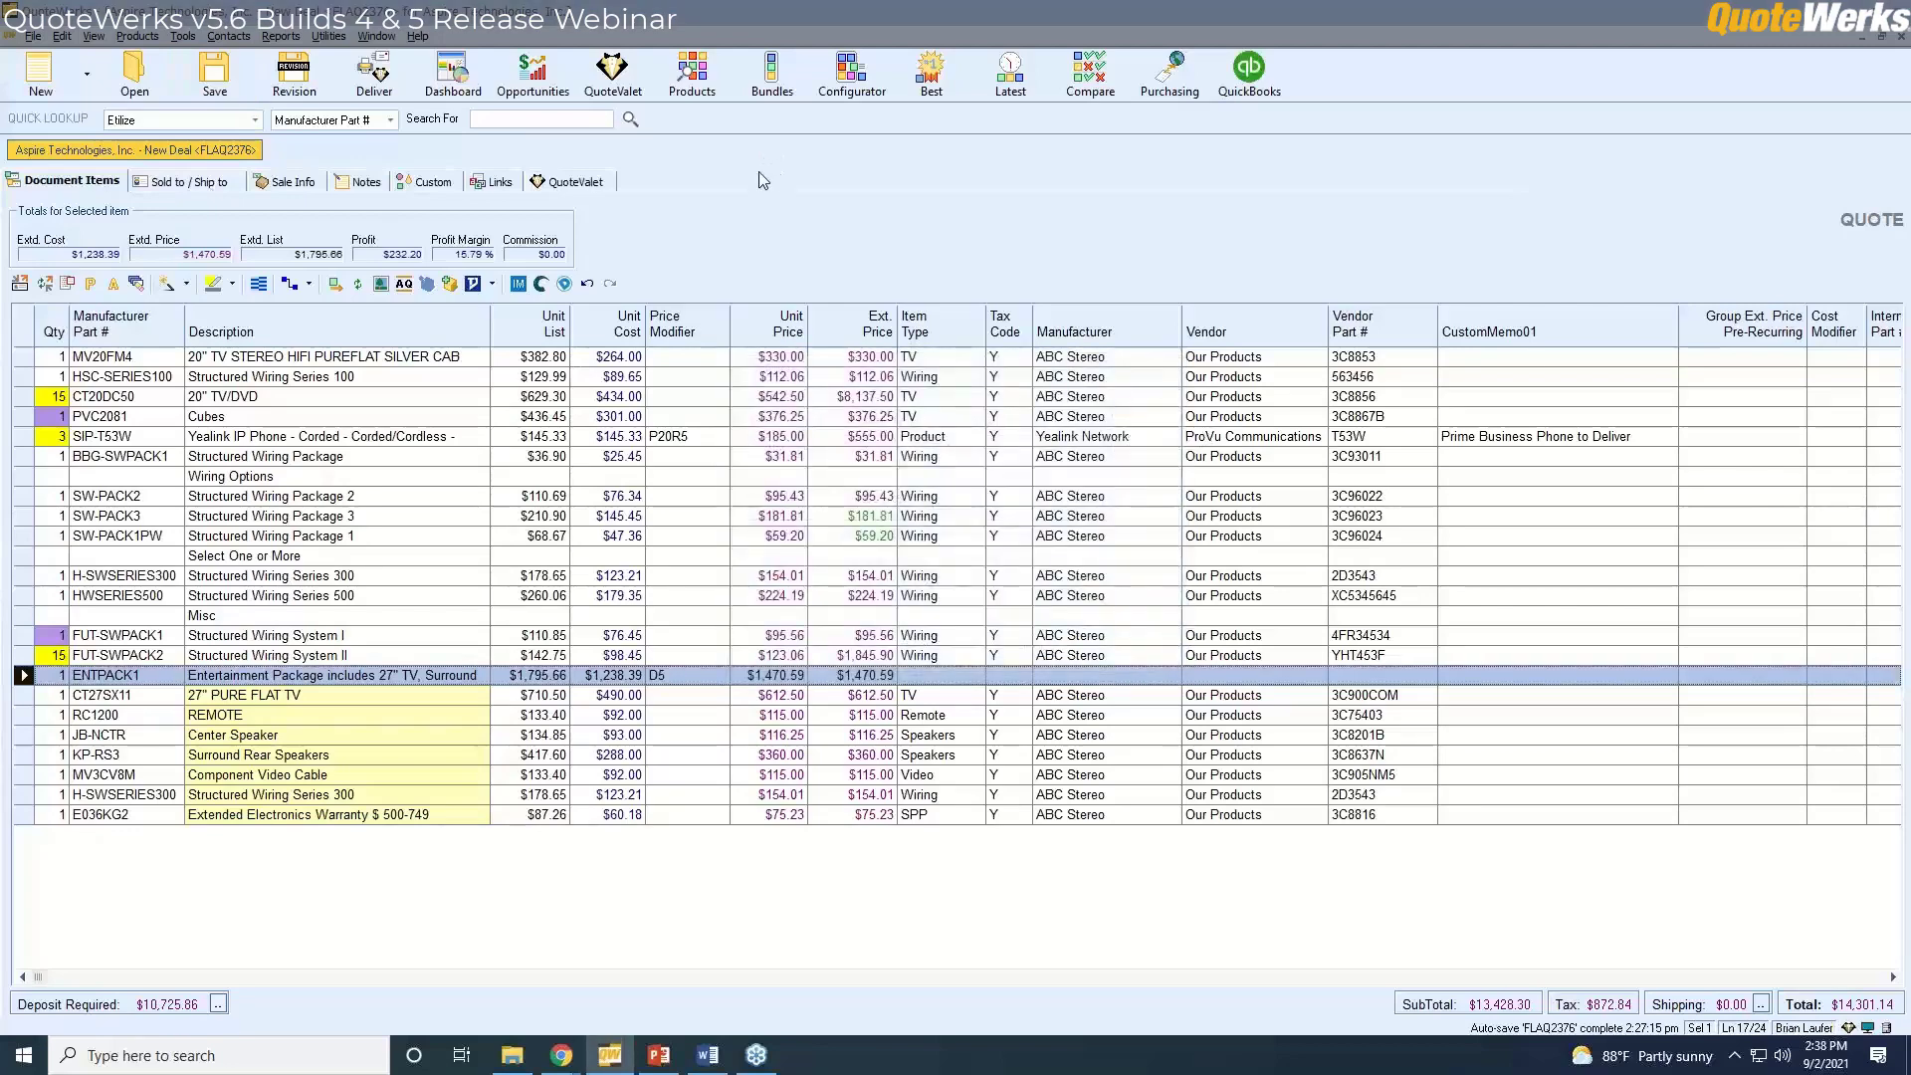
# Allow QuoteValet quantity changes on the ENTPACK1 group header line and save the quote.
pyautogui.click(374, 74)
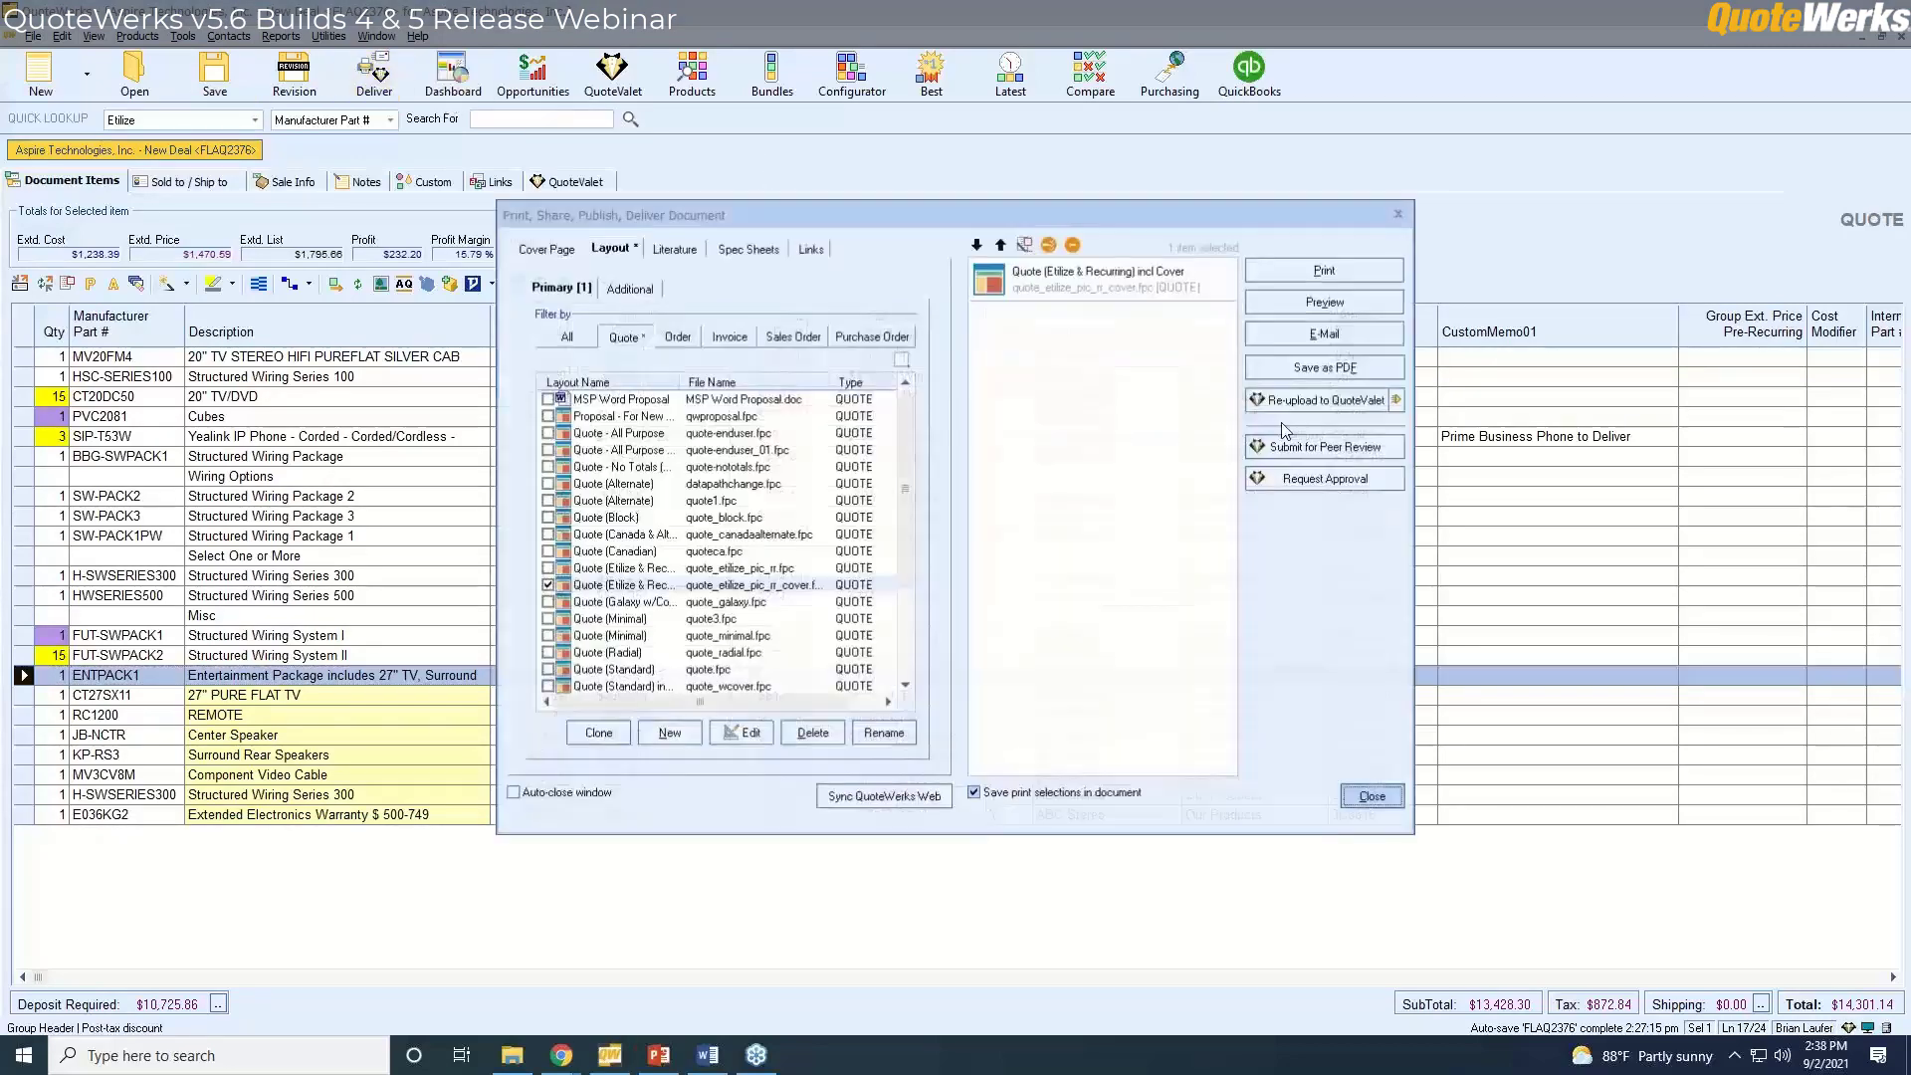
pyautogui.click(1373, 798)
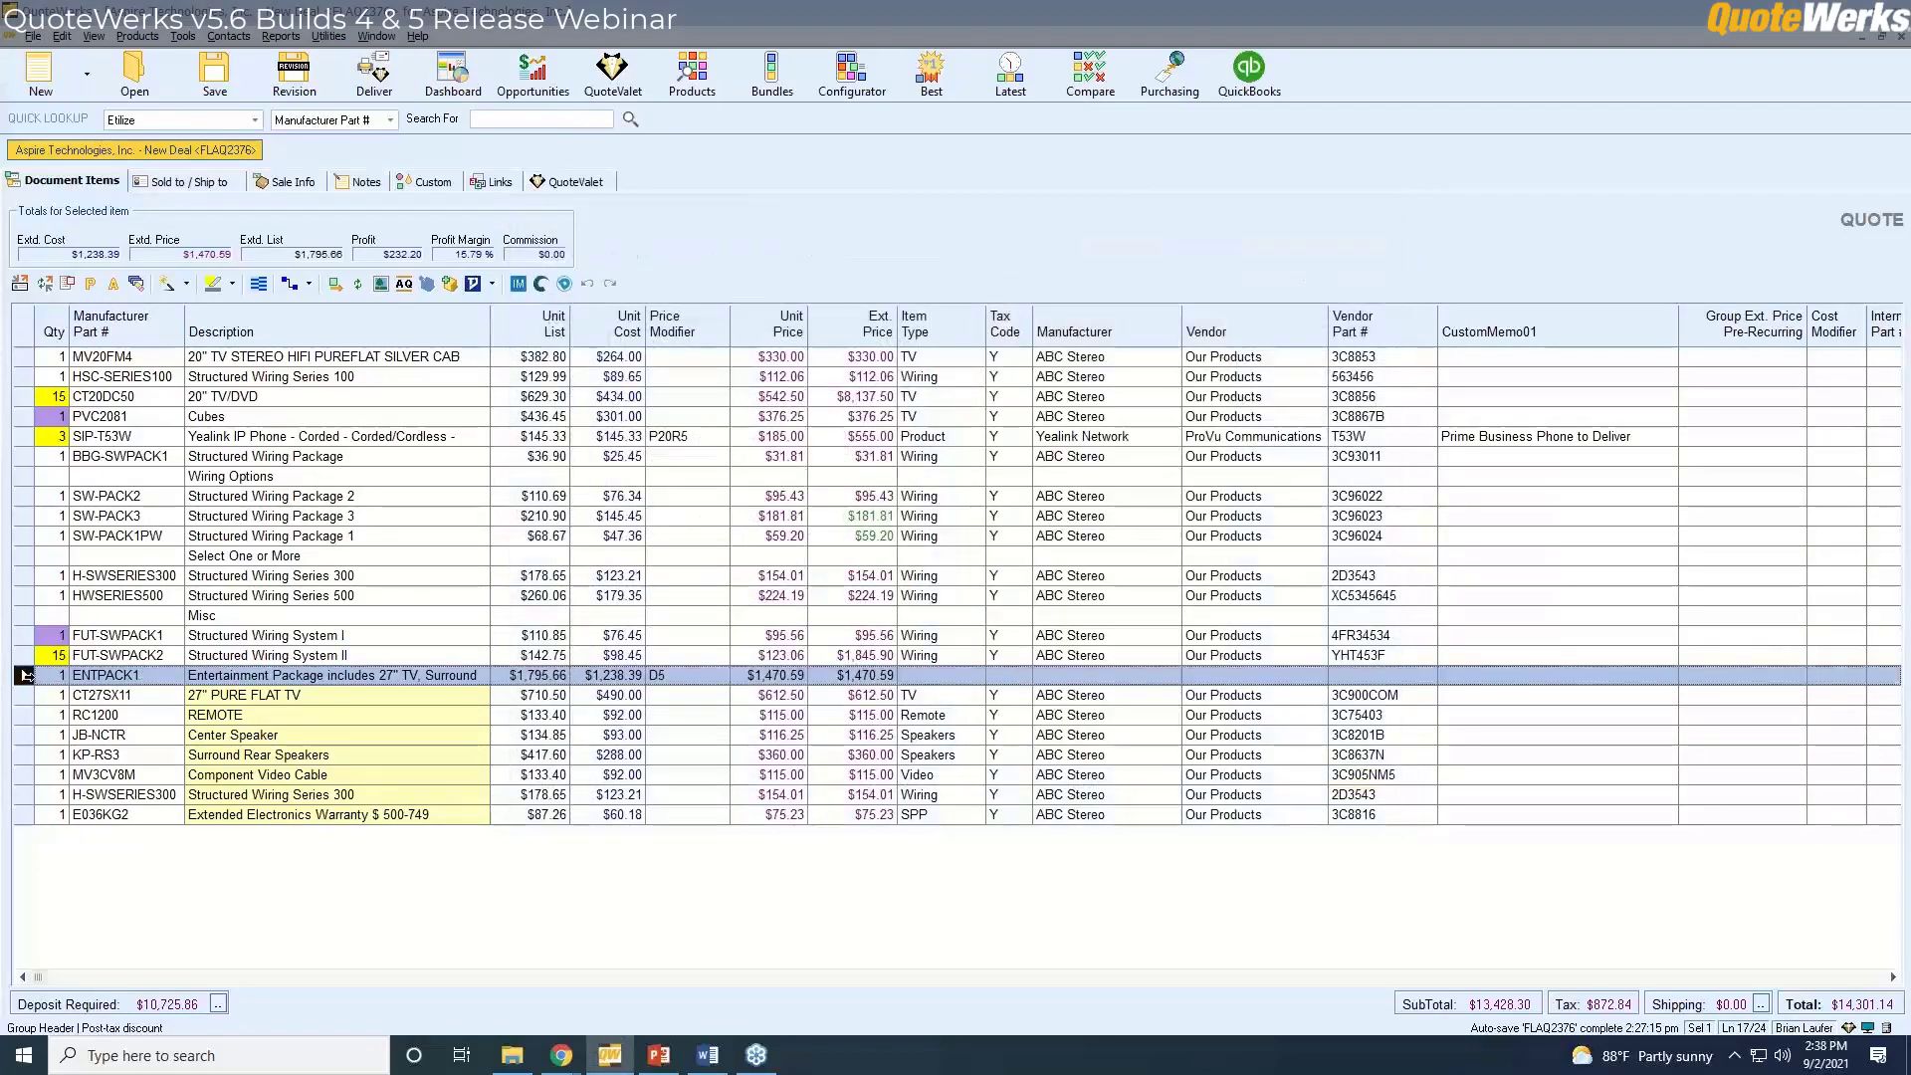
pyautogui.doubleClick(23, 674)
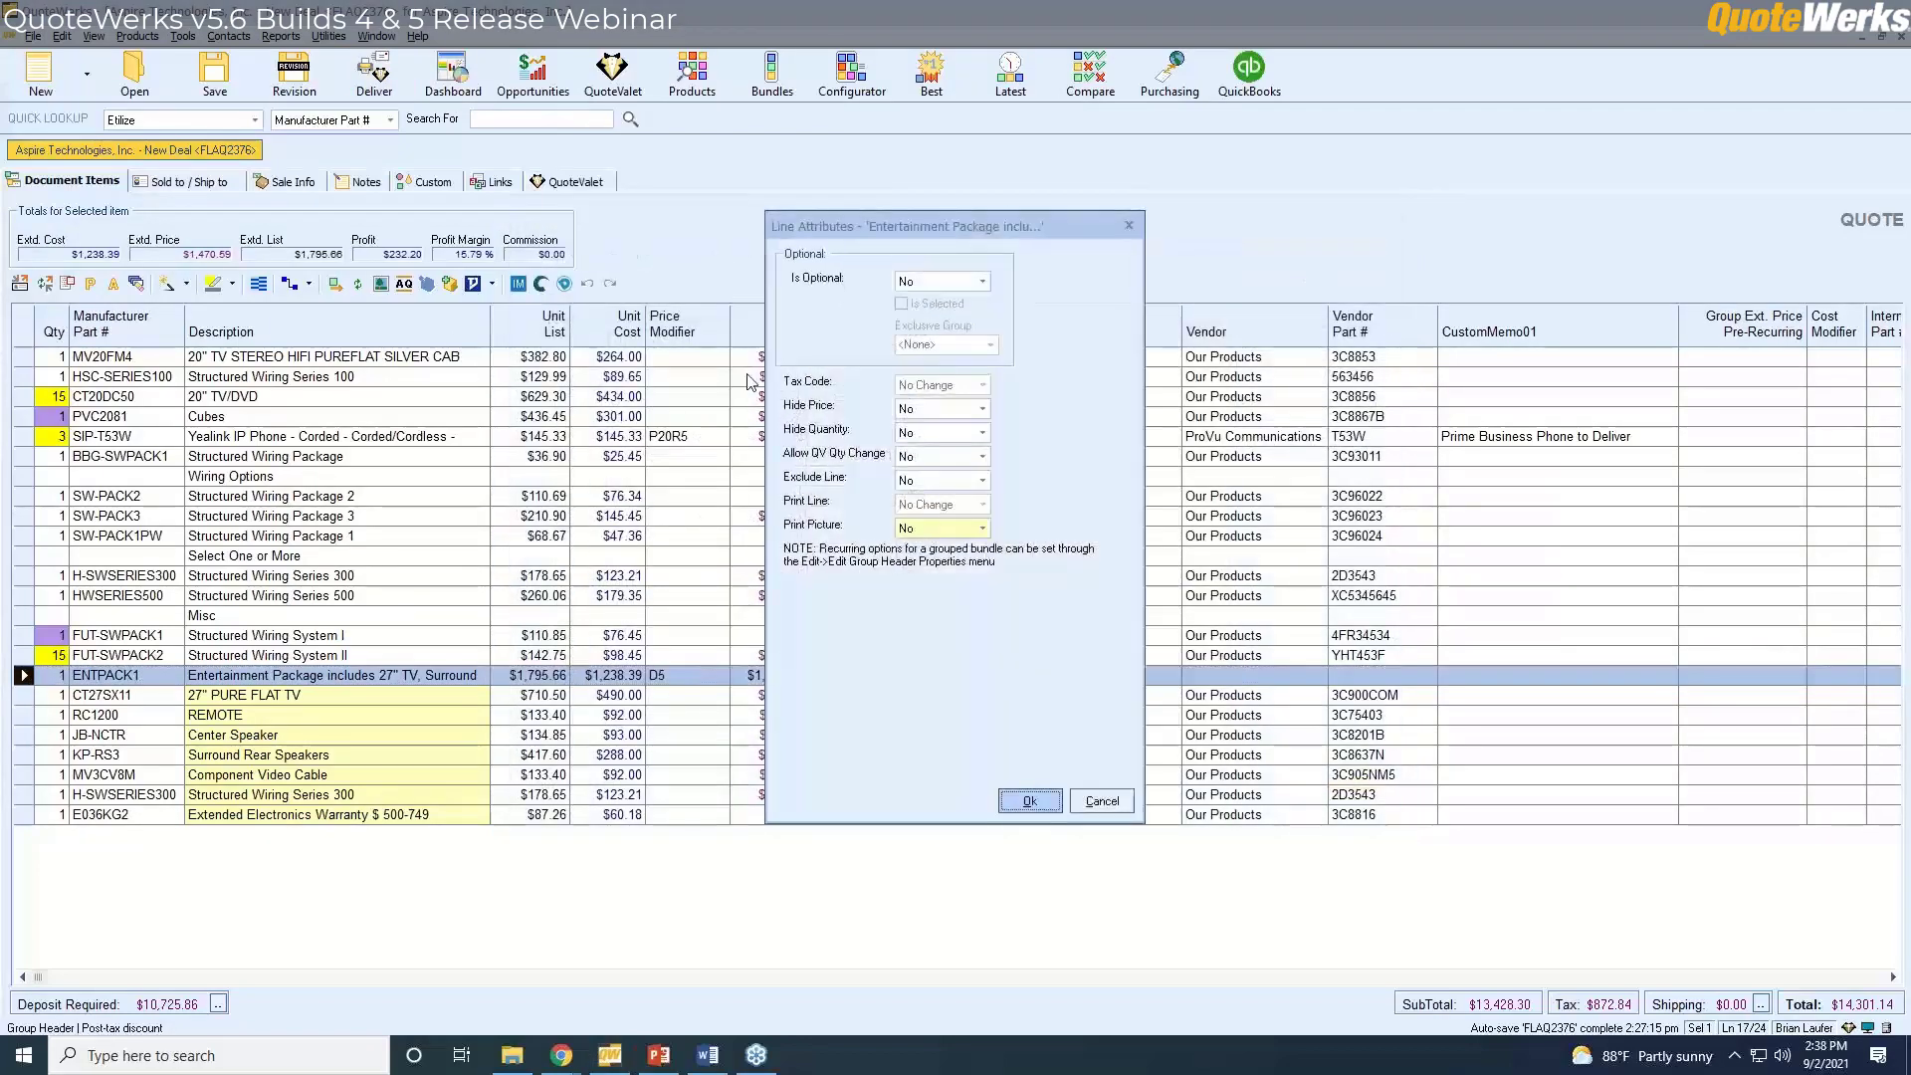
pyautogui.click(918, 461)
pyautogui.click(941, 491)
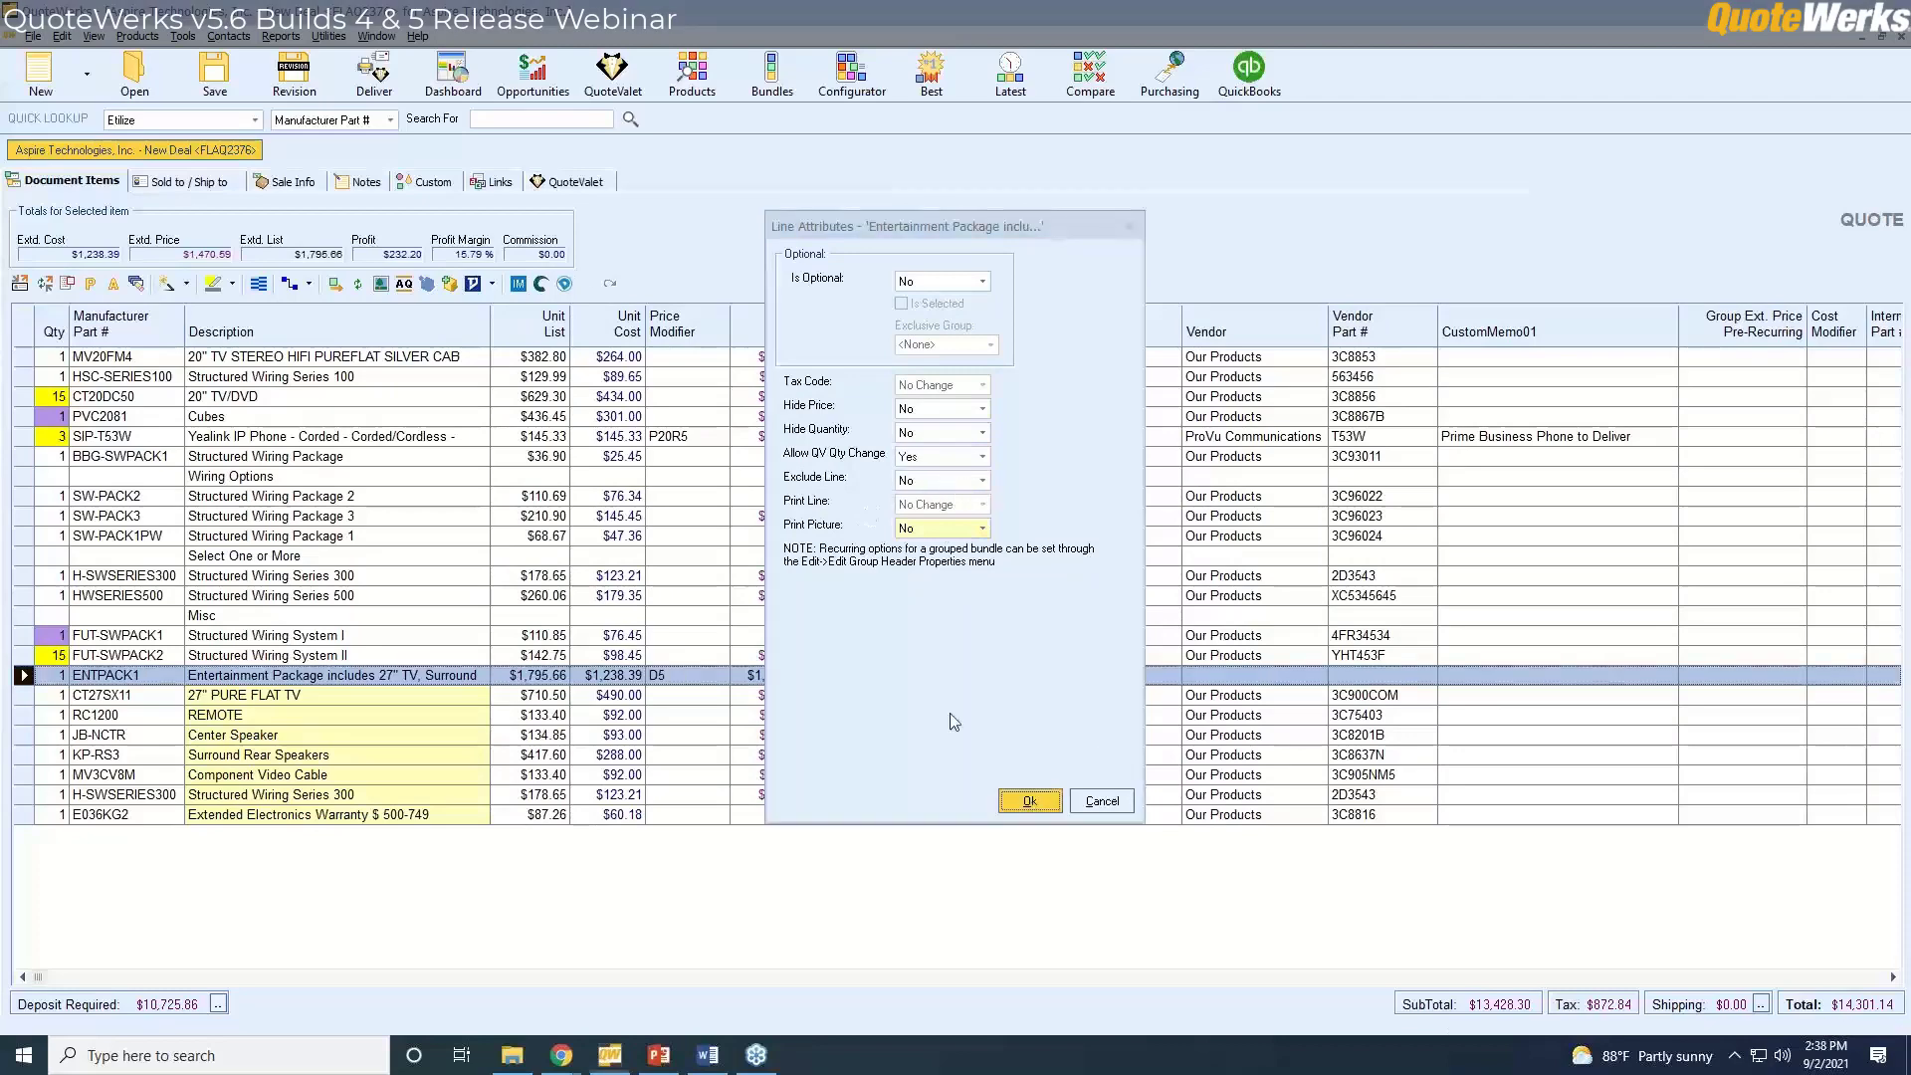
pyautogui.click(1029, 800)
pyautogui.click(215, 70)
pyautogui.click(1147, 407)
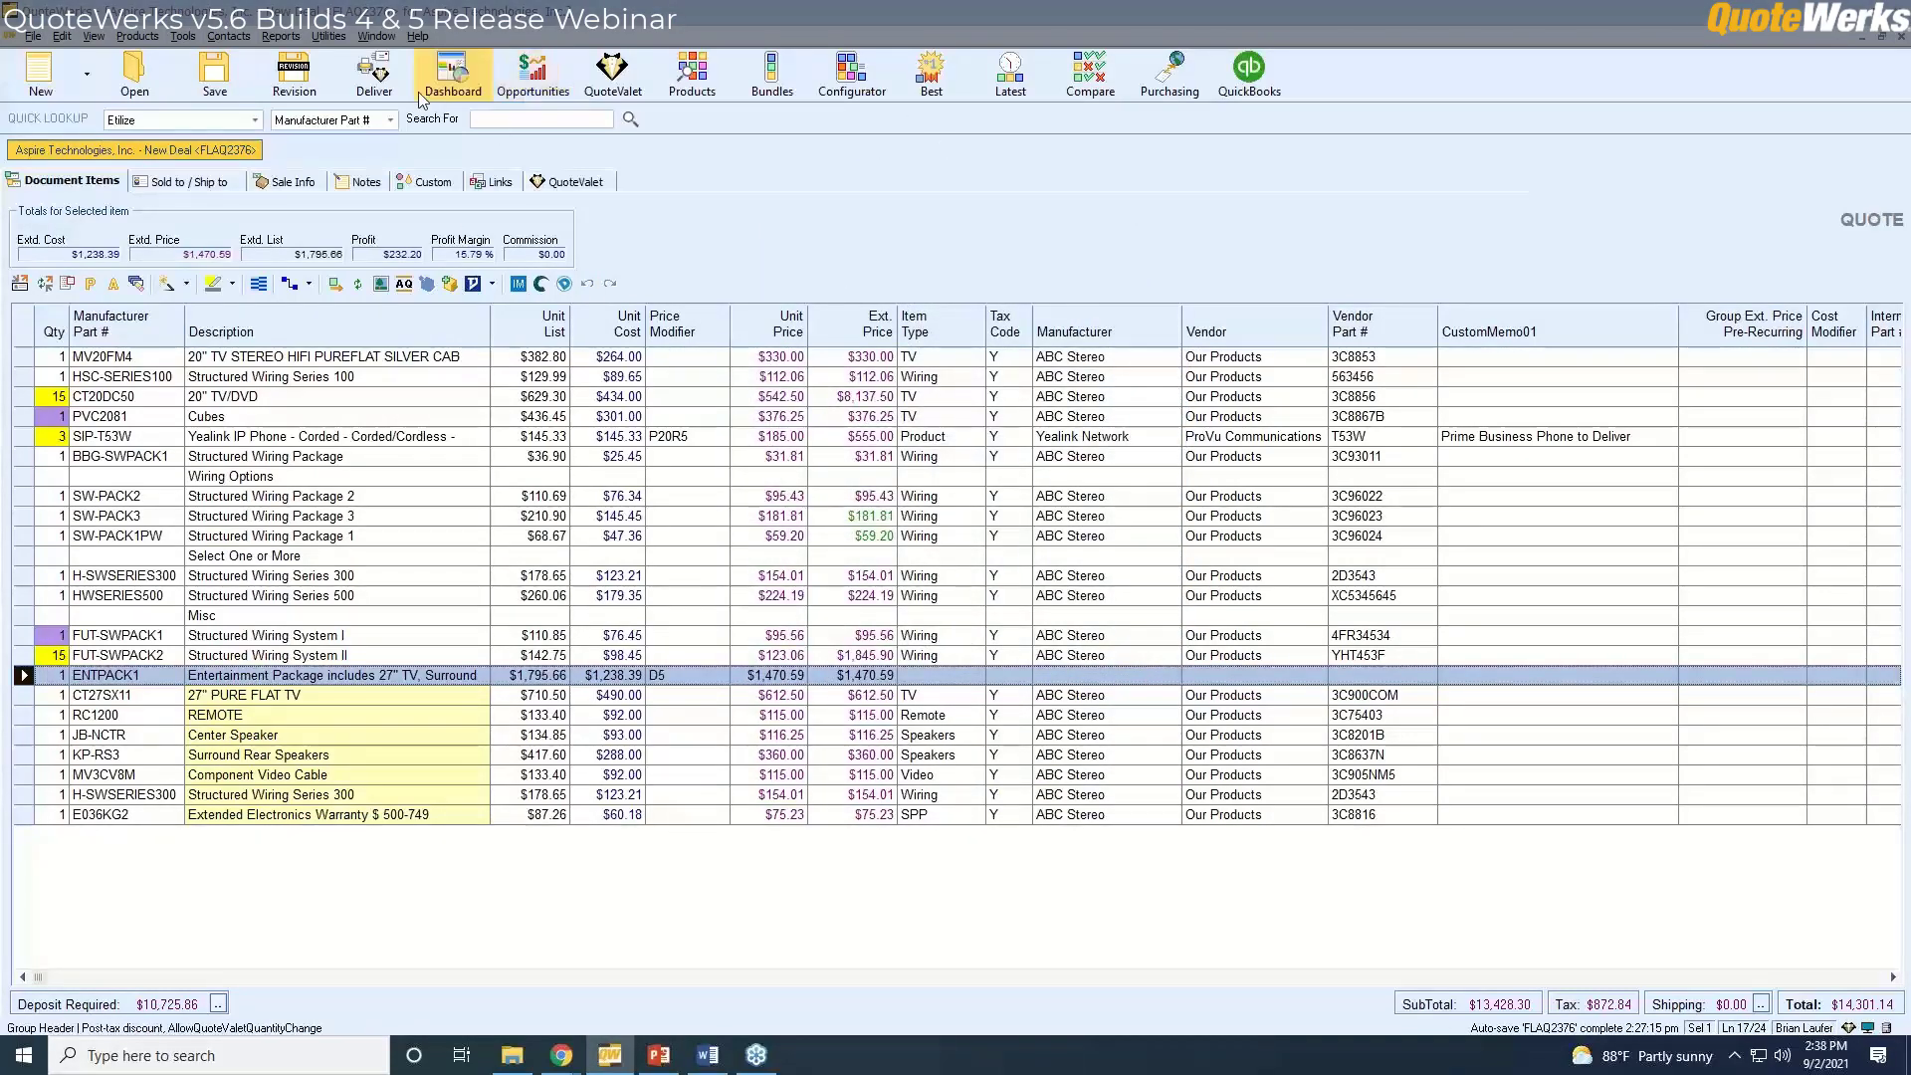
# Re-upload the quote to QuoteValet with the Quote (Etilize & Recurring) incl Cover layout and the CustomerFacing template.
pyautogui.click(376, 74)
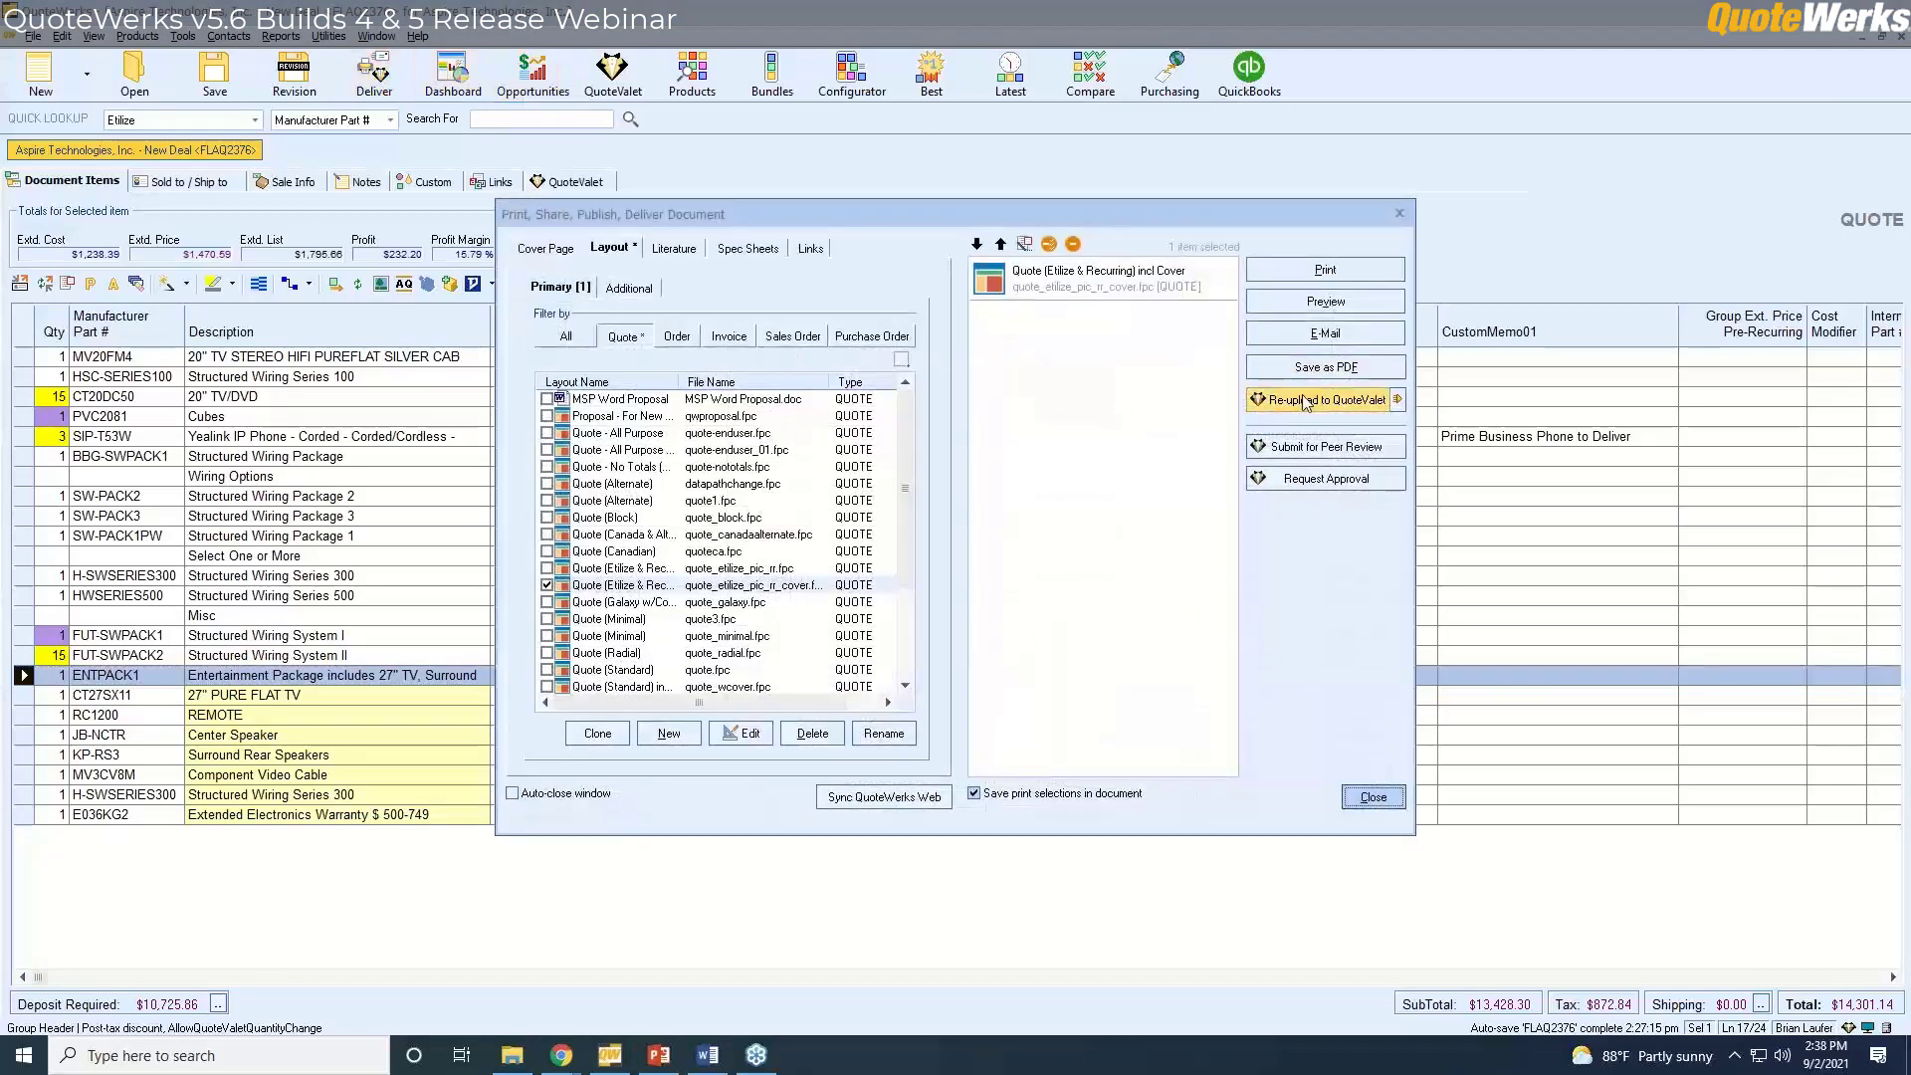
pyautogui.click(1312, 403)
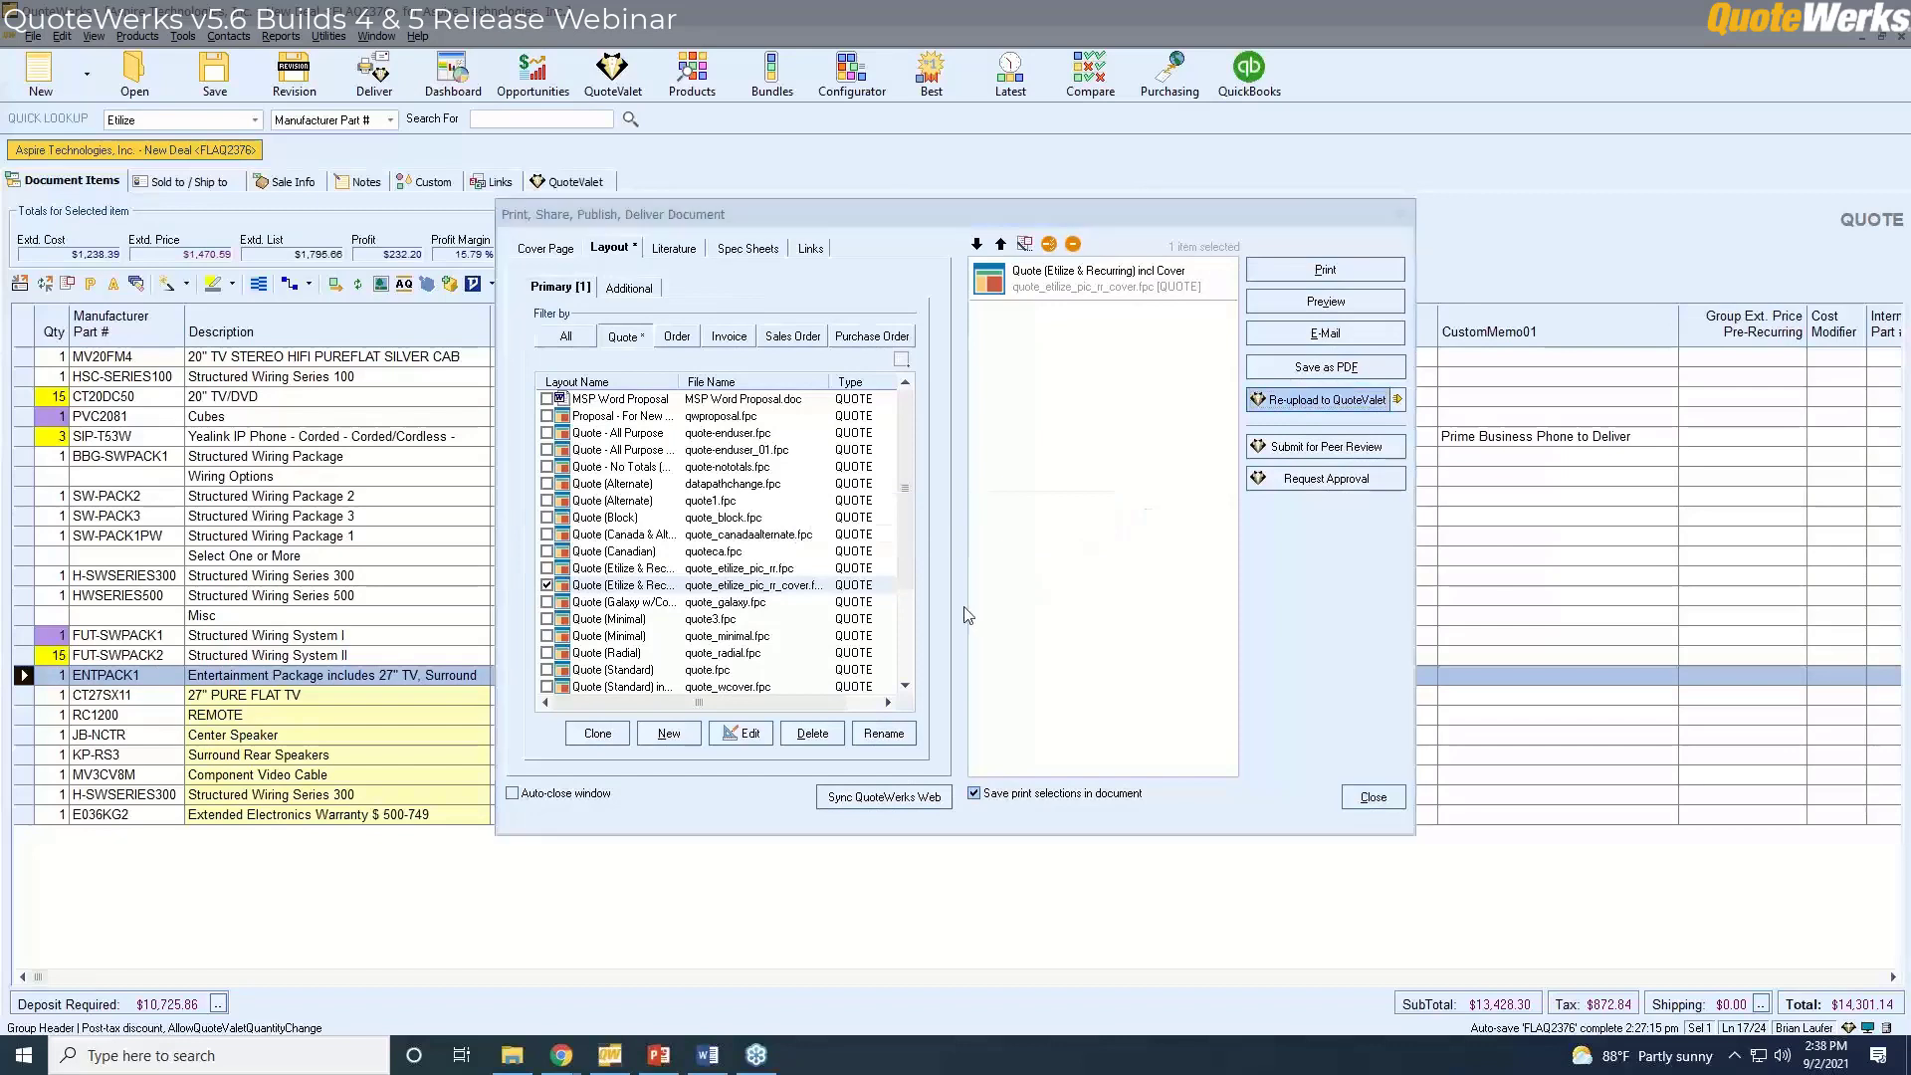
pyautogui.click(1085, 571)
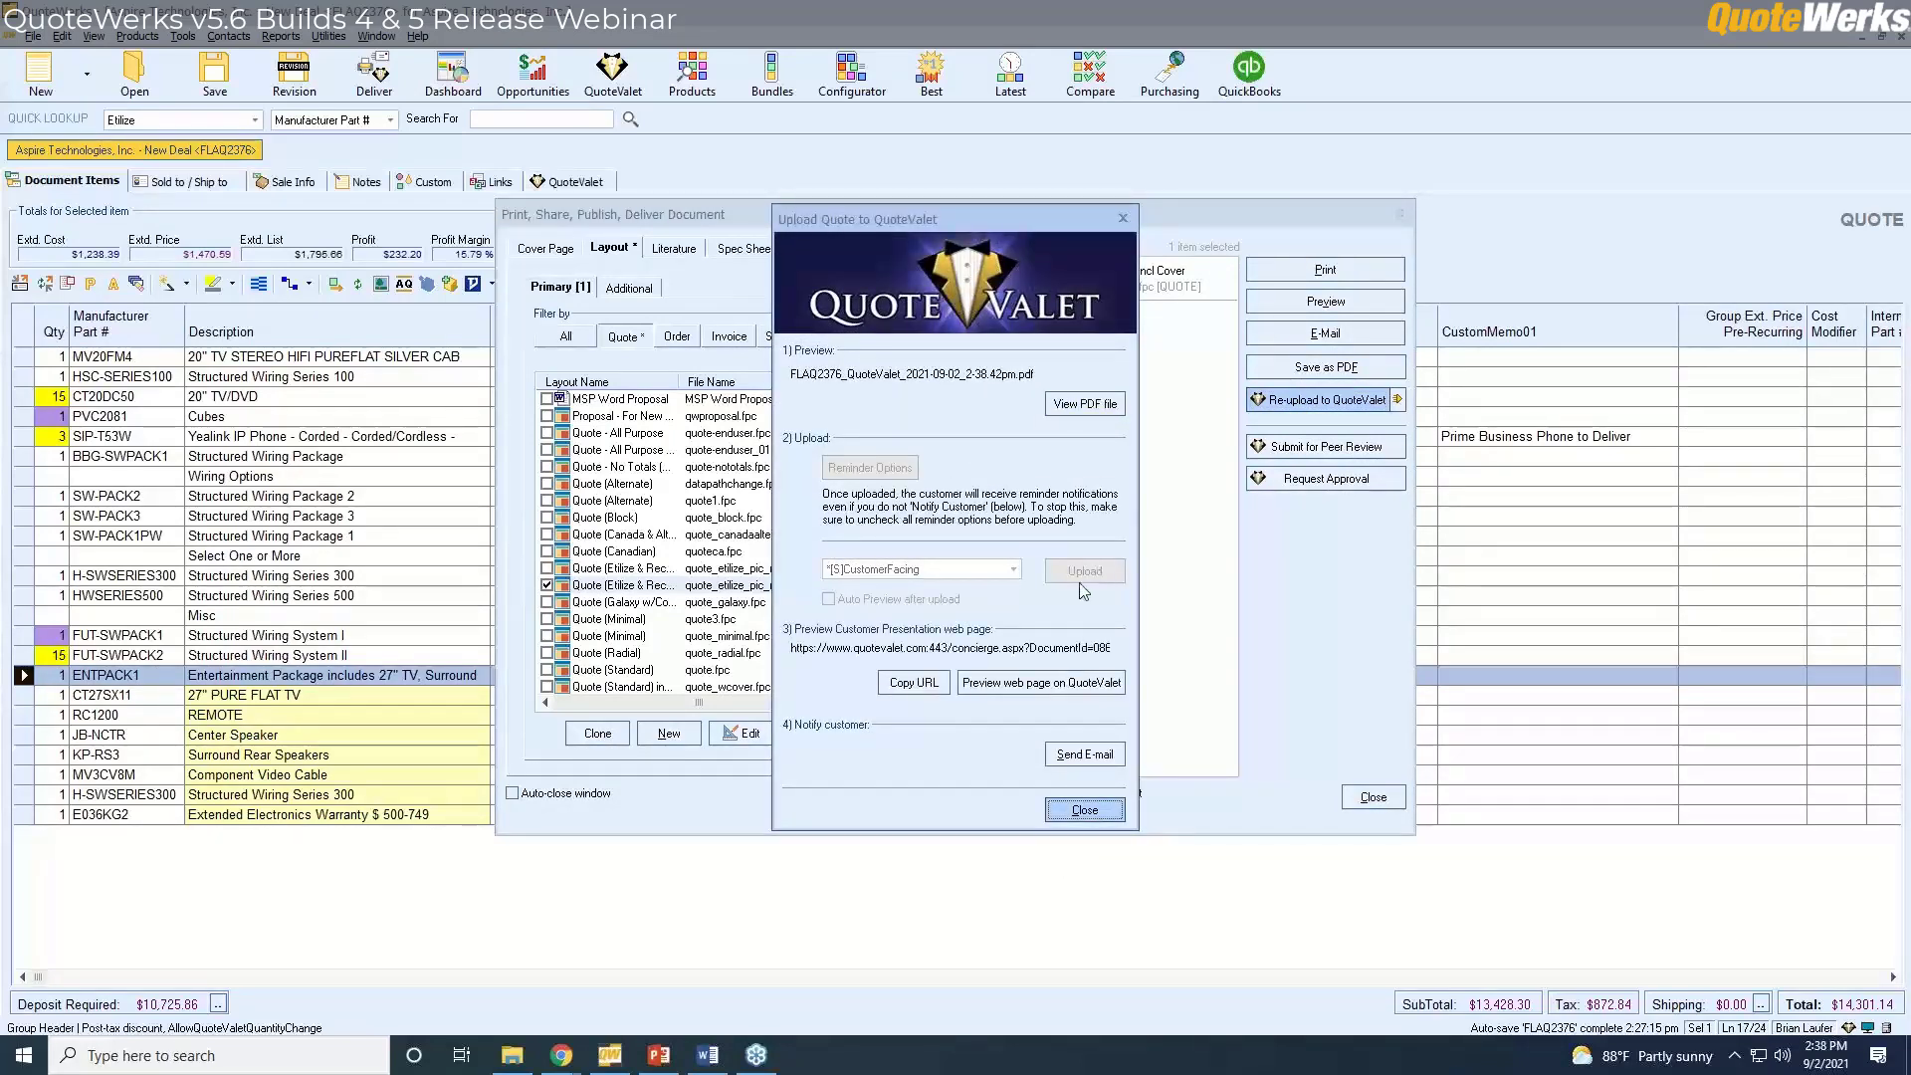
pyautogui.click(1085, 811)
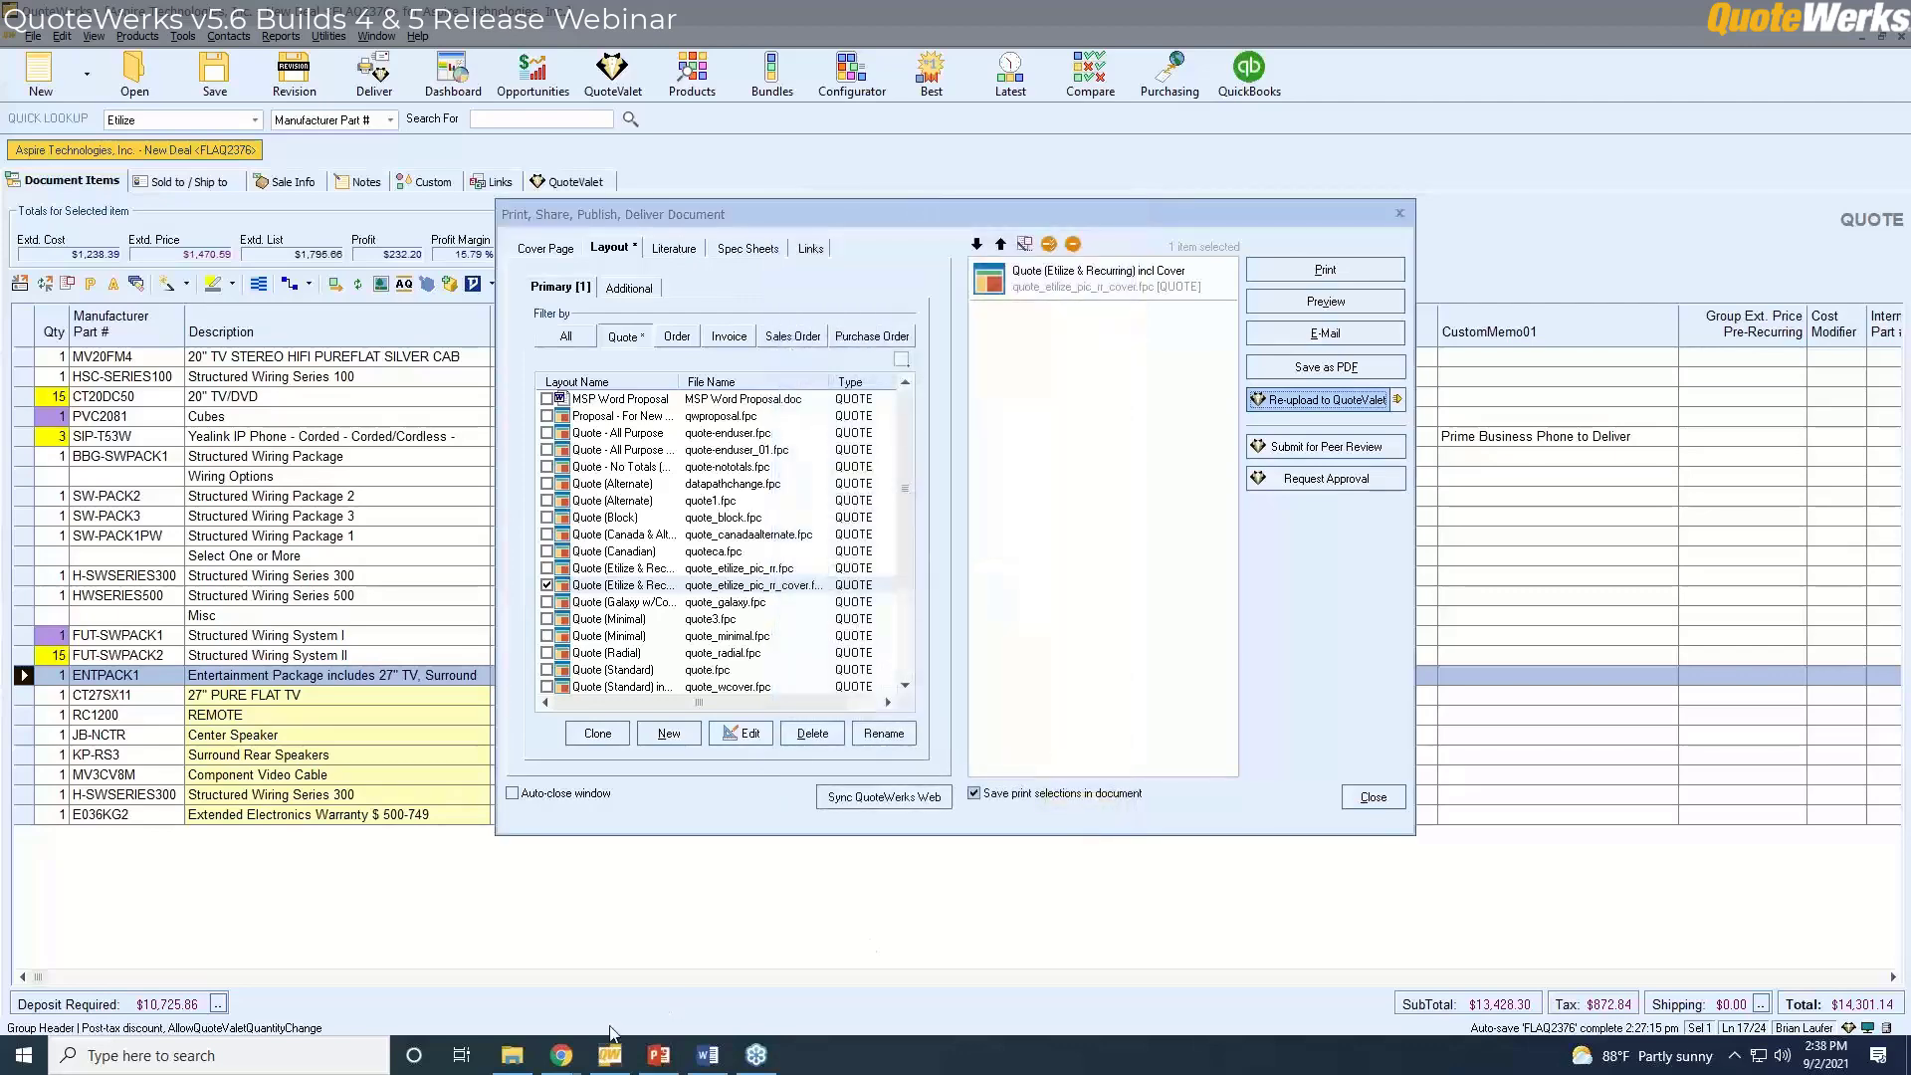
# Switch to the QuoteValet page of quote FLAQ2376 in Chrome and set the Entertainment Package quantity to 3.
pyautogui.moveTo(562, 1055)
pyautogui.click(478, 956)
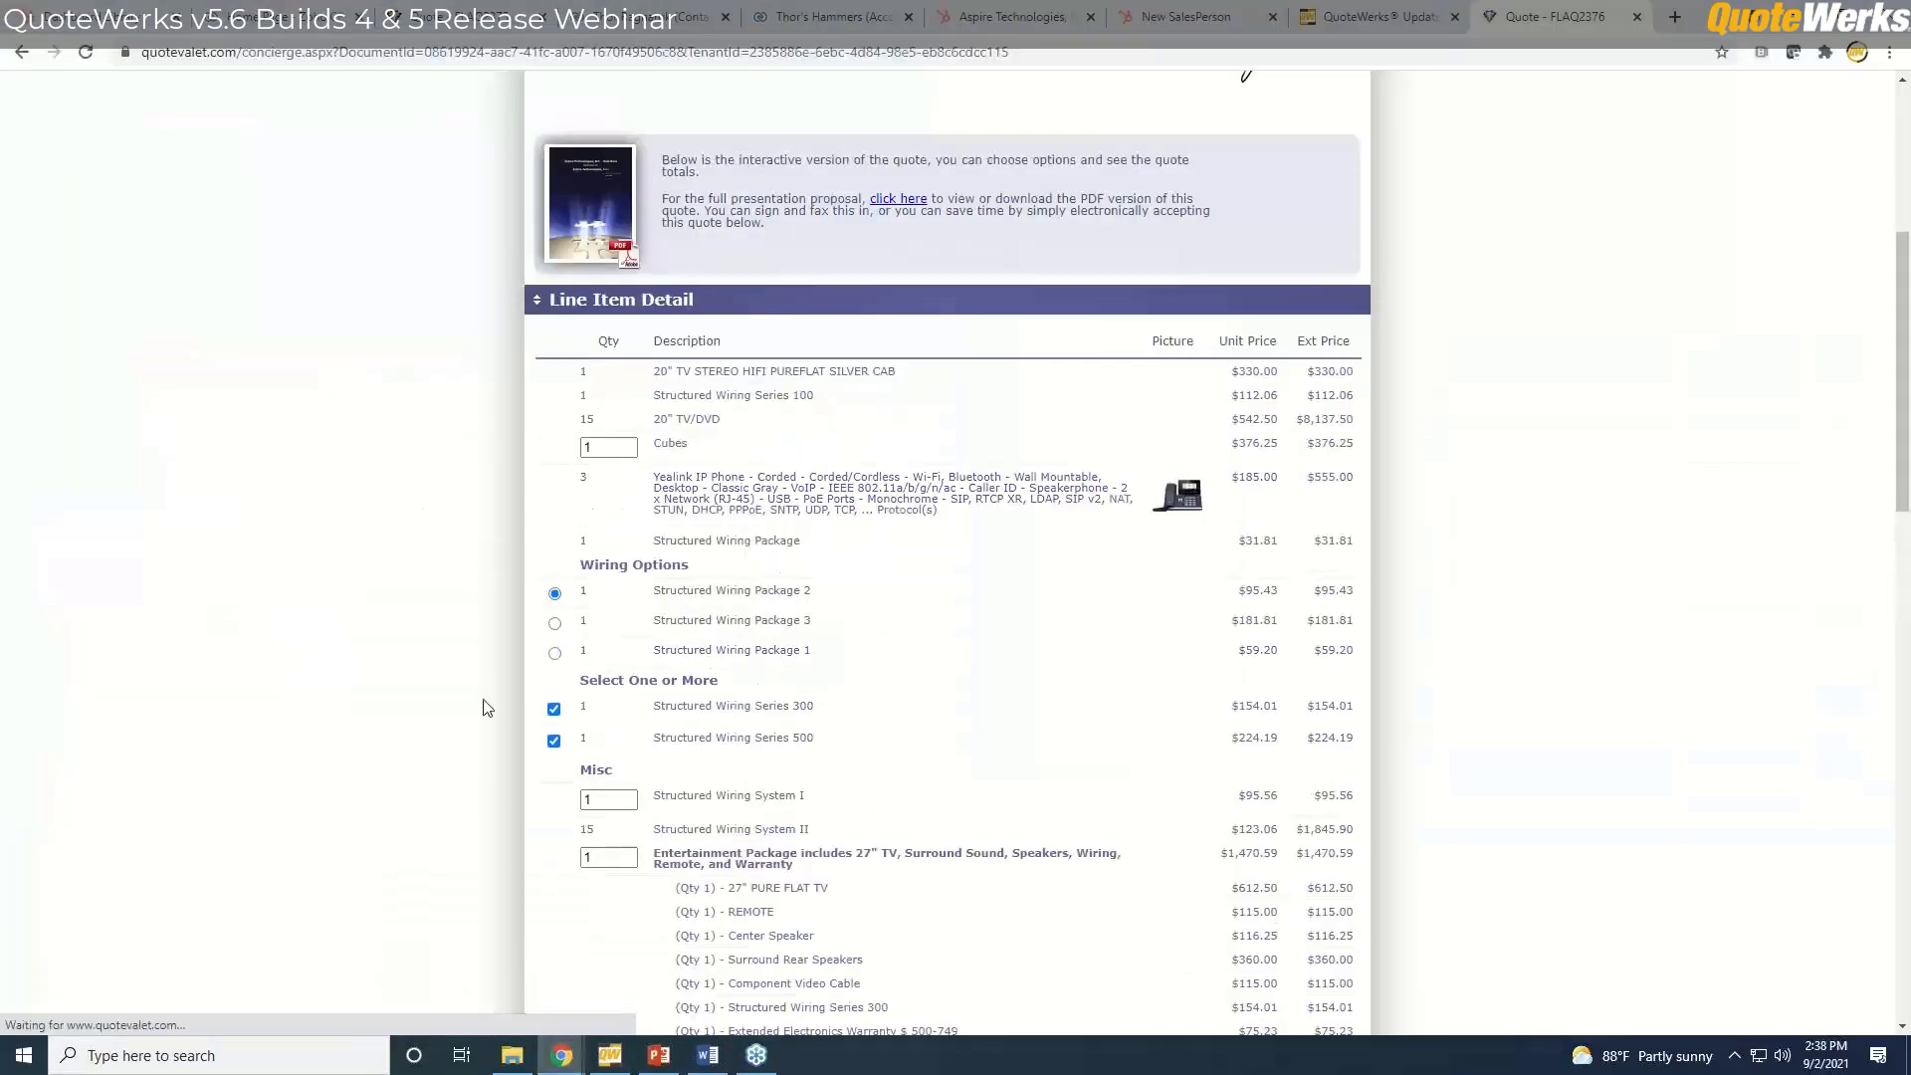
pyautogui.scroll(-3, 618, 555)
pyautogui.click(629, 553)
pyautogui.click(628, 554)
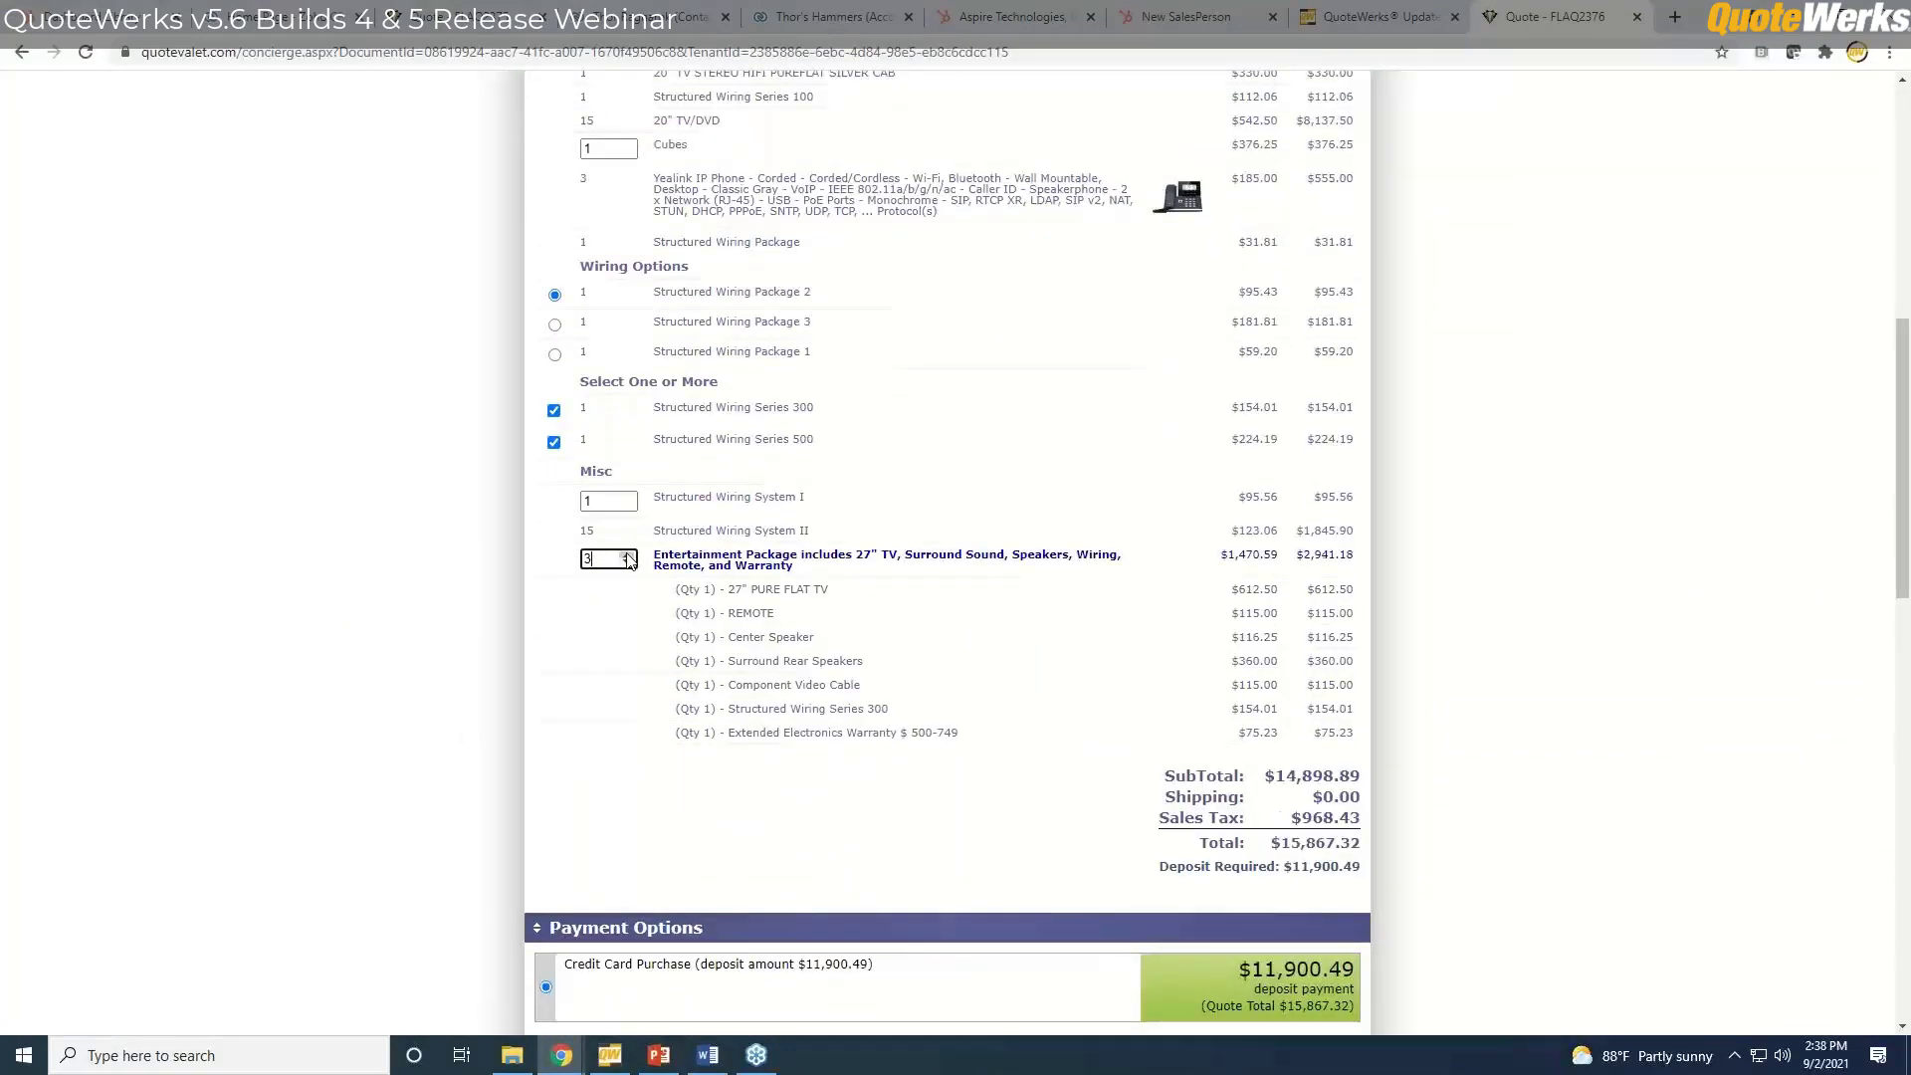
pyautogui.click(1548, 655)
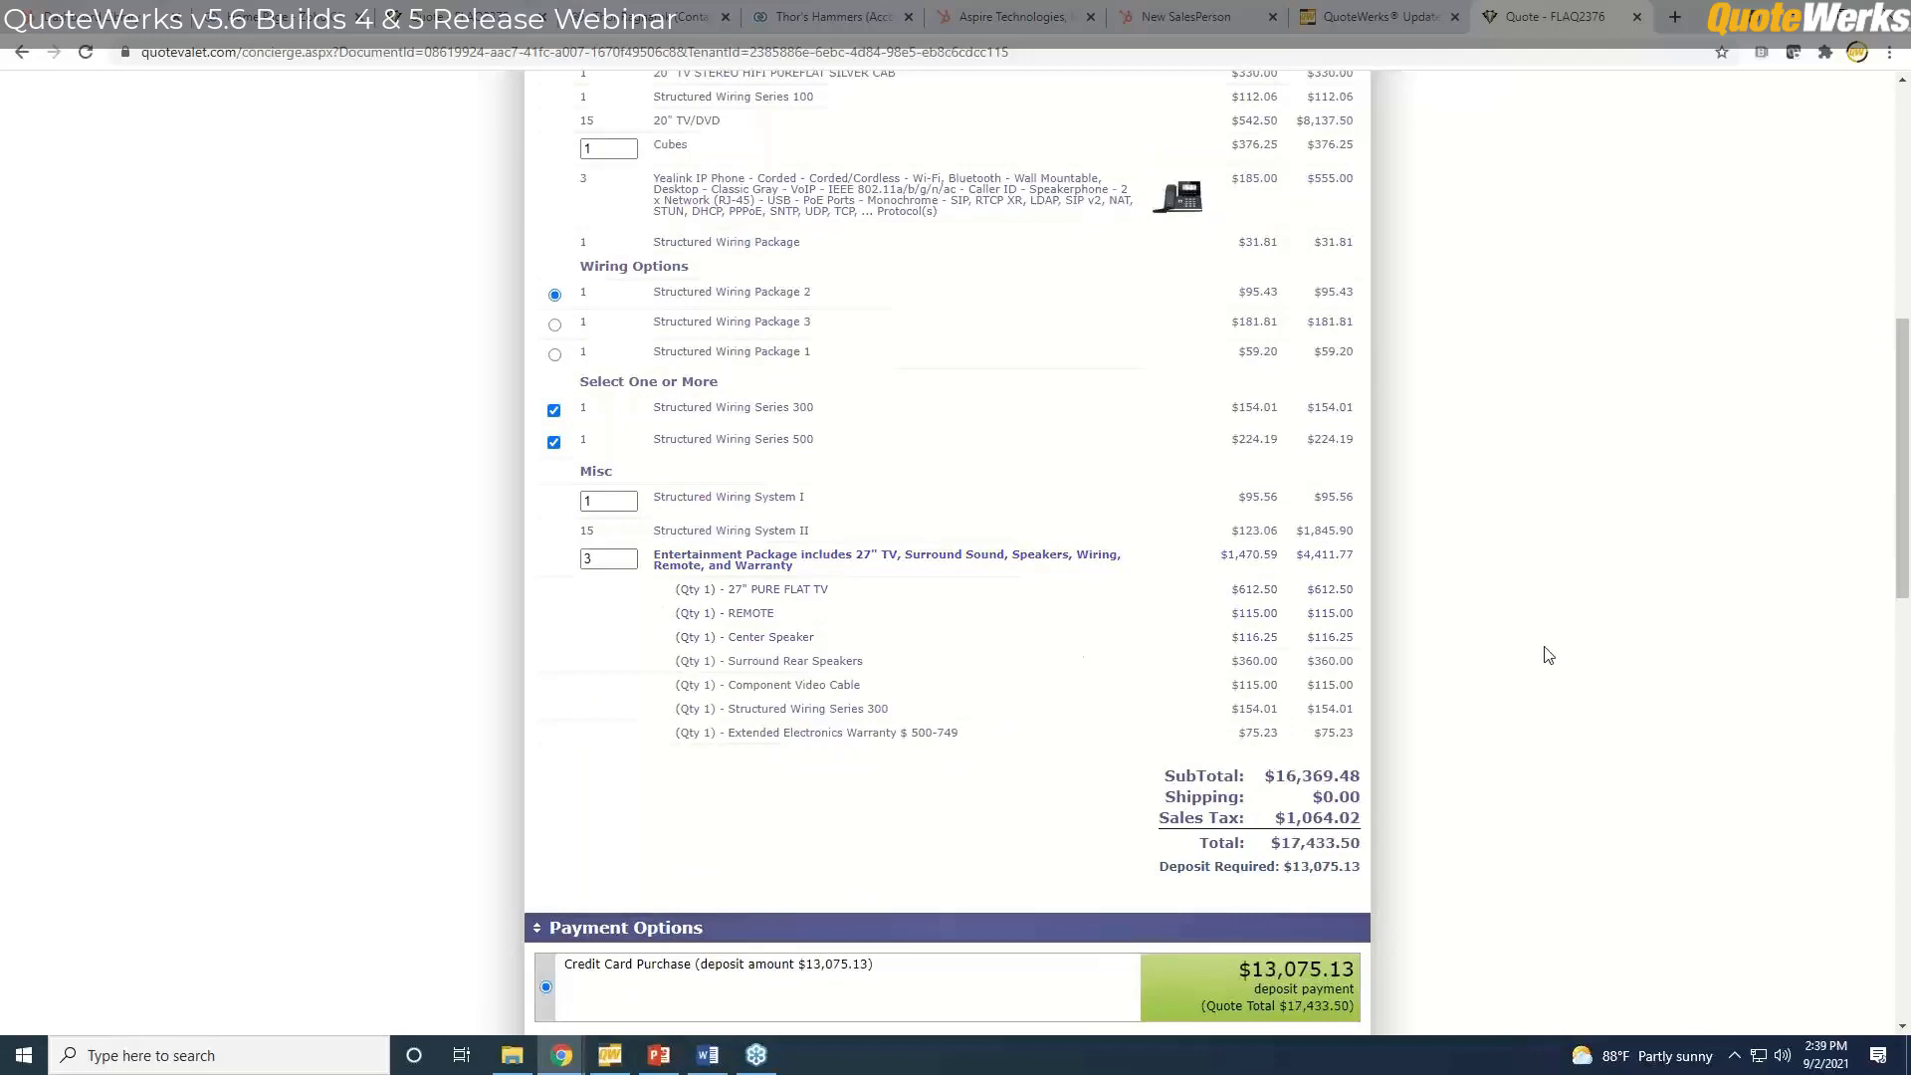
# Reduce the Entertainment Package quantity to 2 on the web quote, and return to QuoteWerks to close the document delivery window.
pyautogui.click(628, 562)
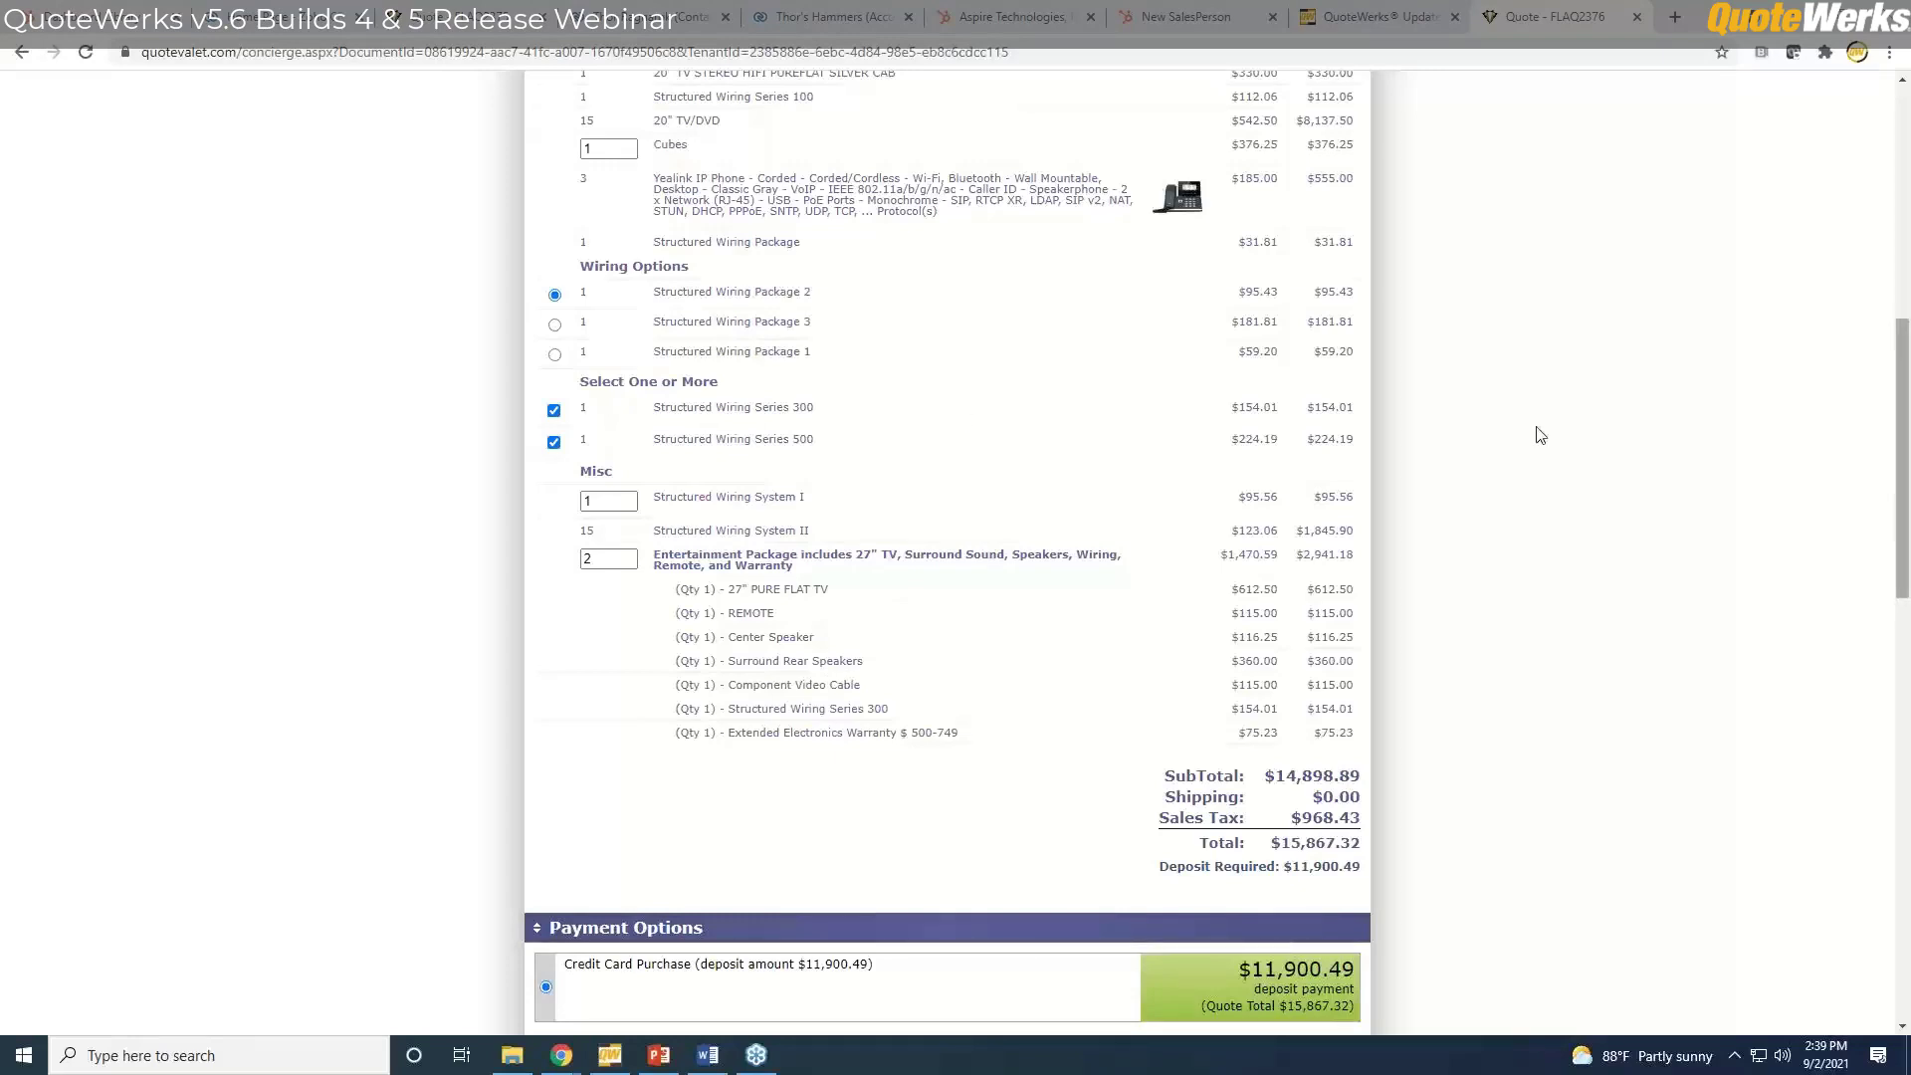
pyautogui.click(224, 419)
pyautogui.scroll(5, 287, 431)
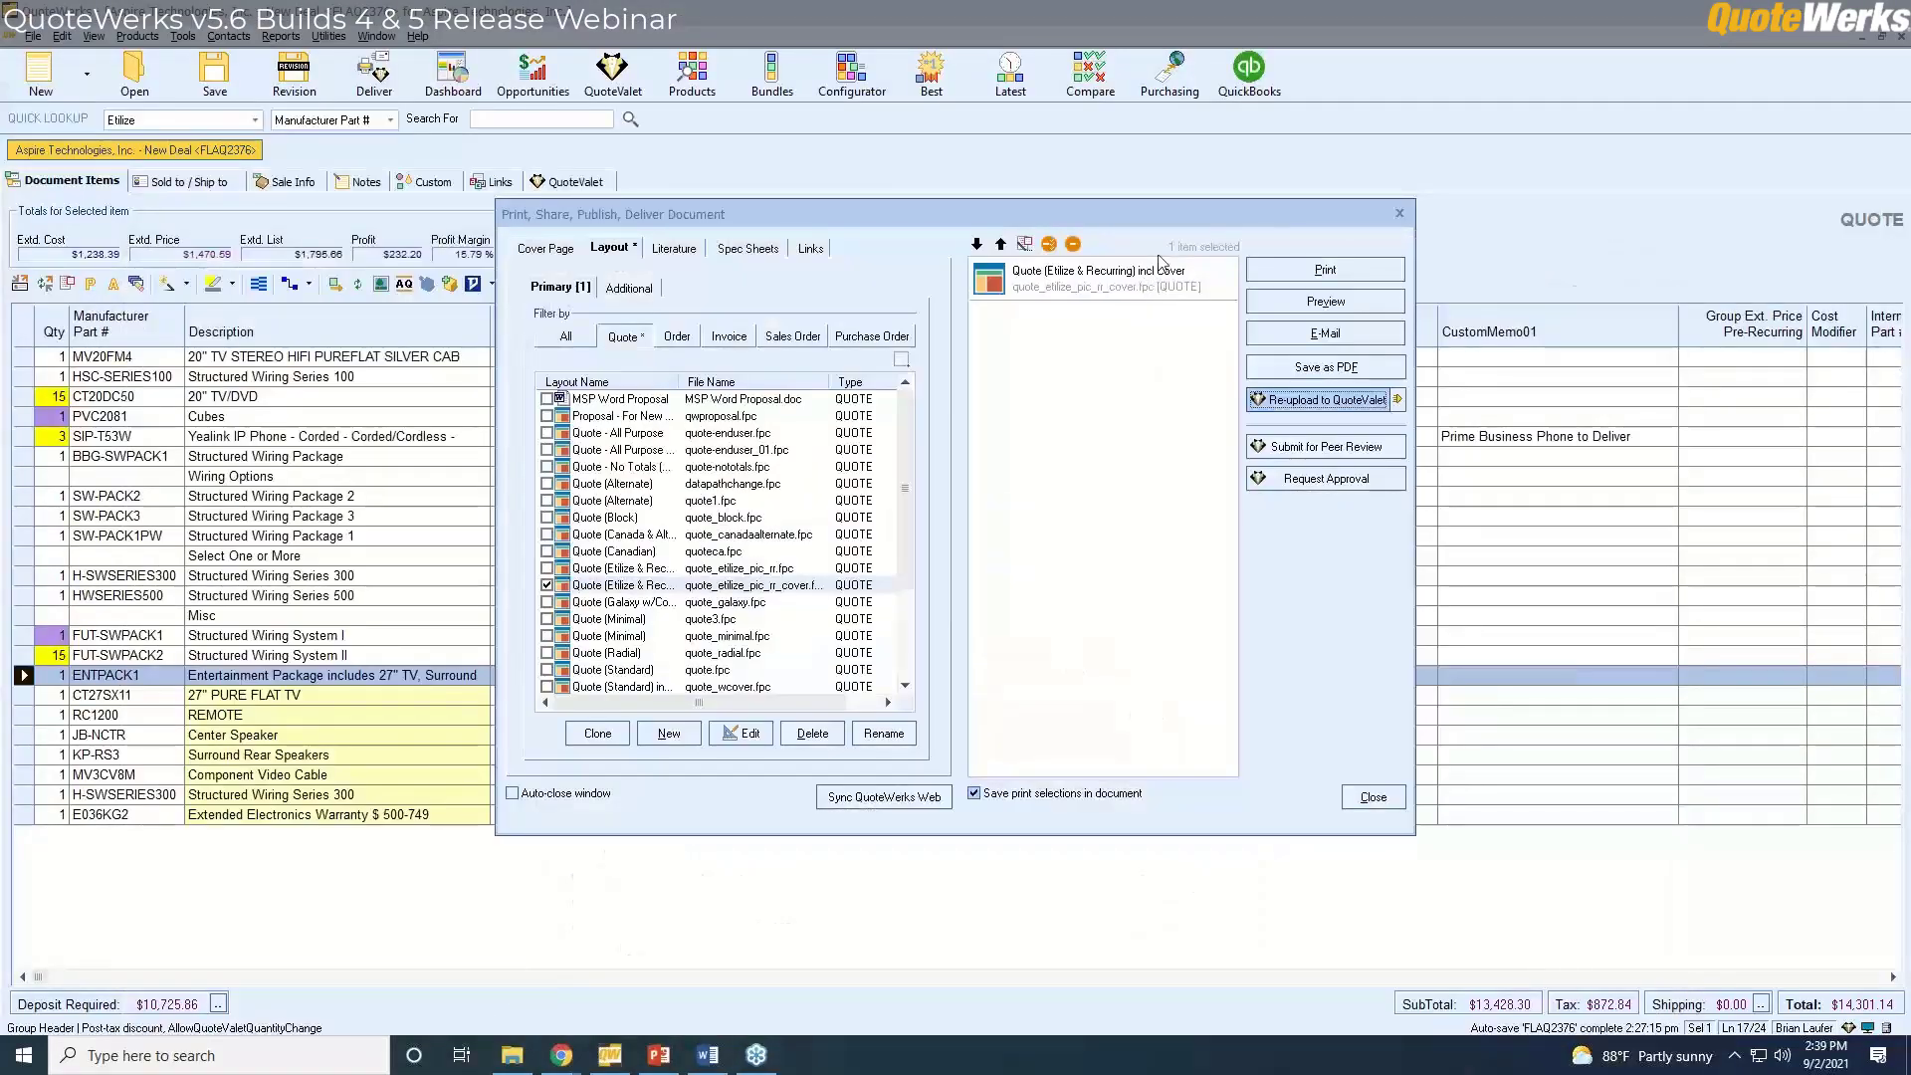
pyautogui.click(1400, 212)
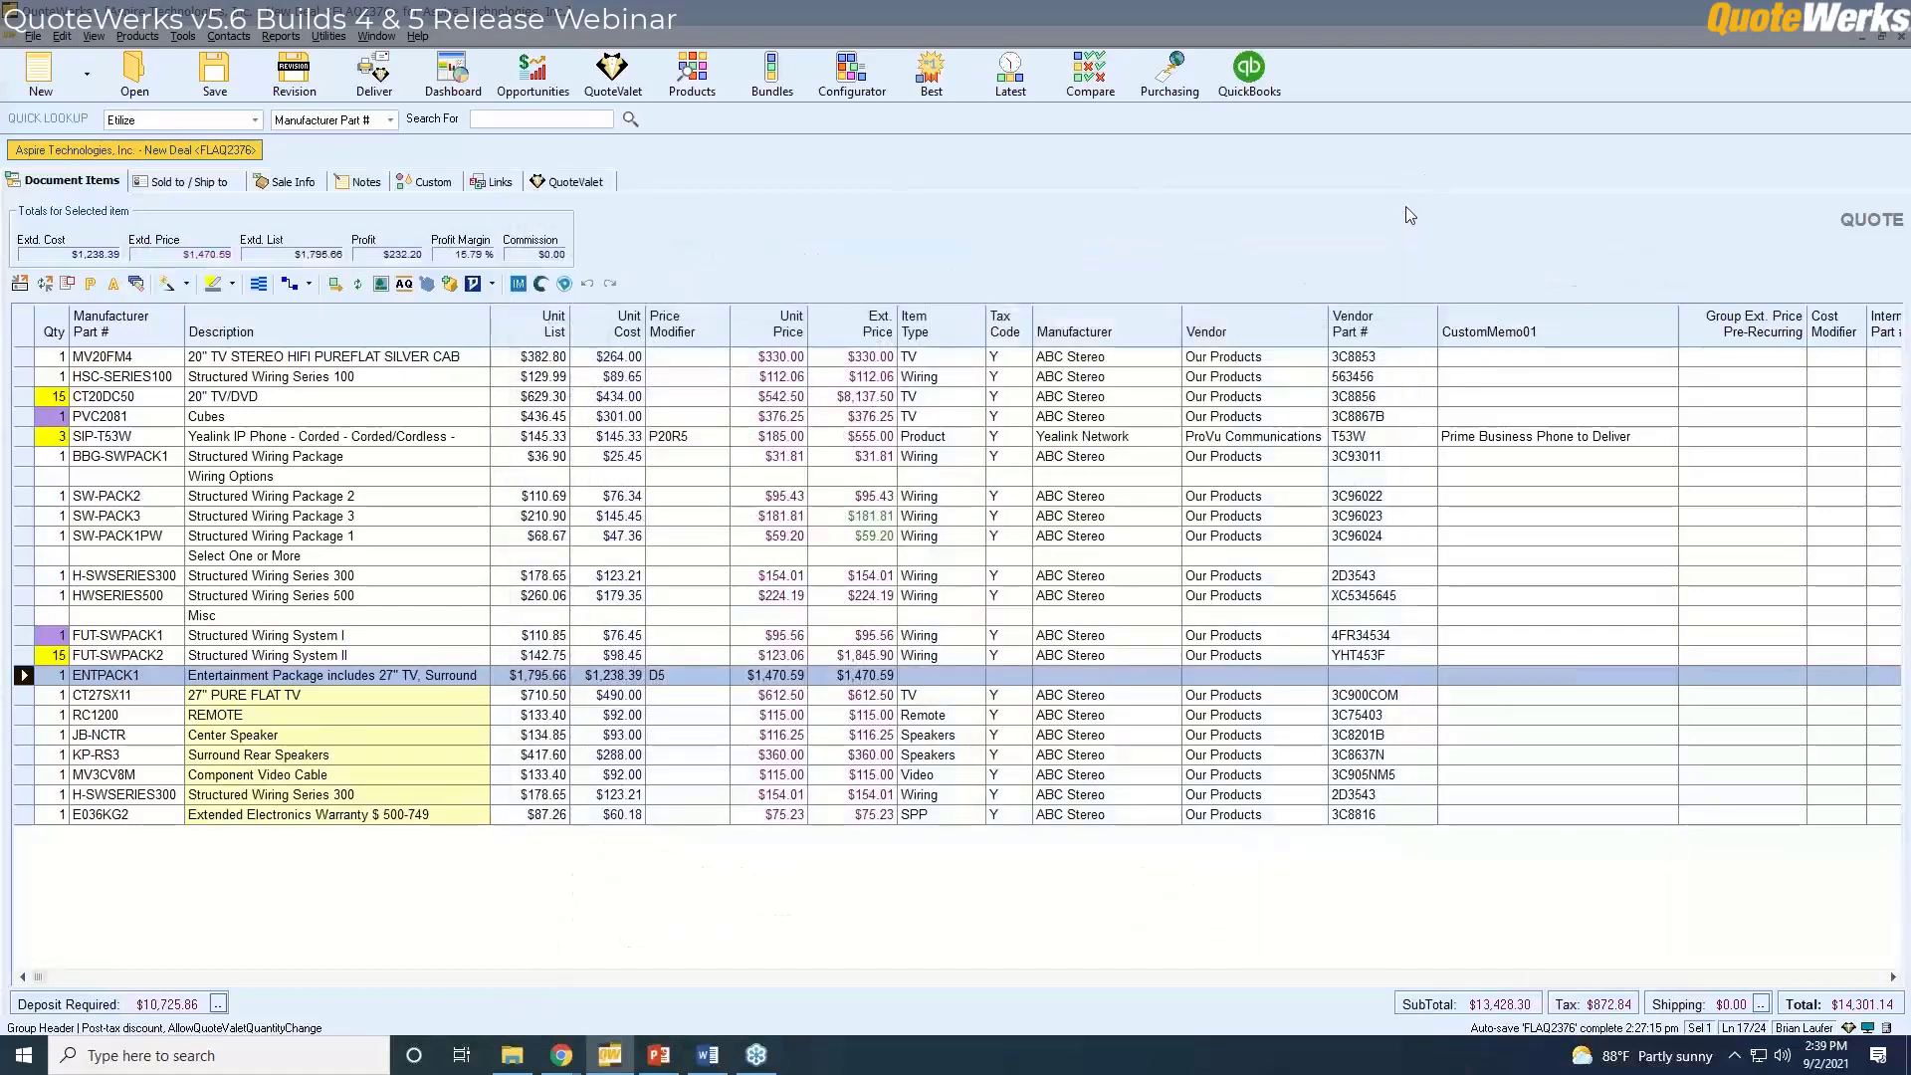